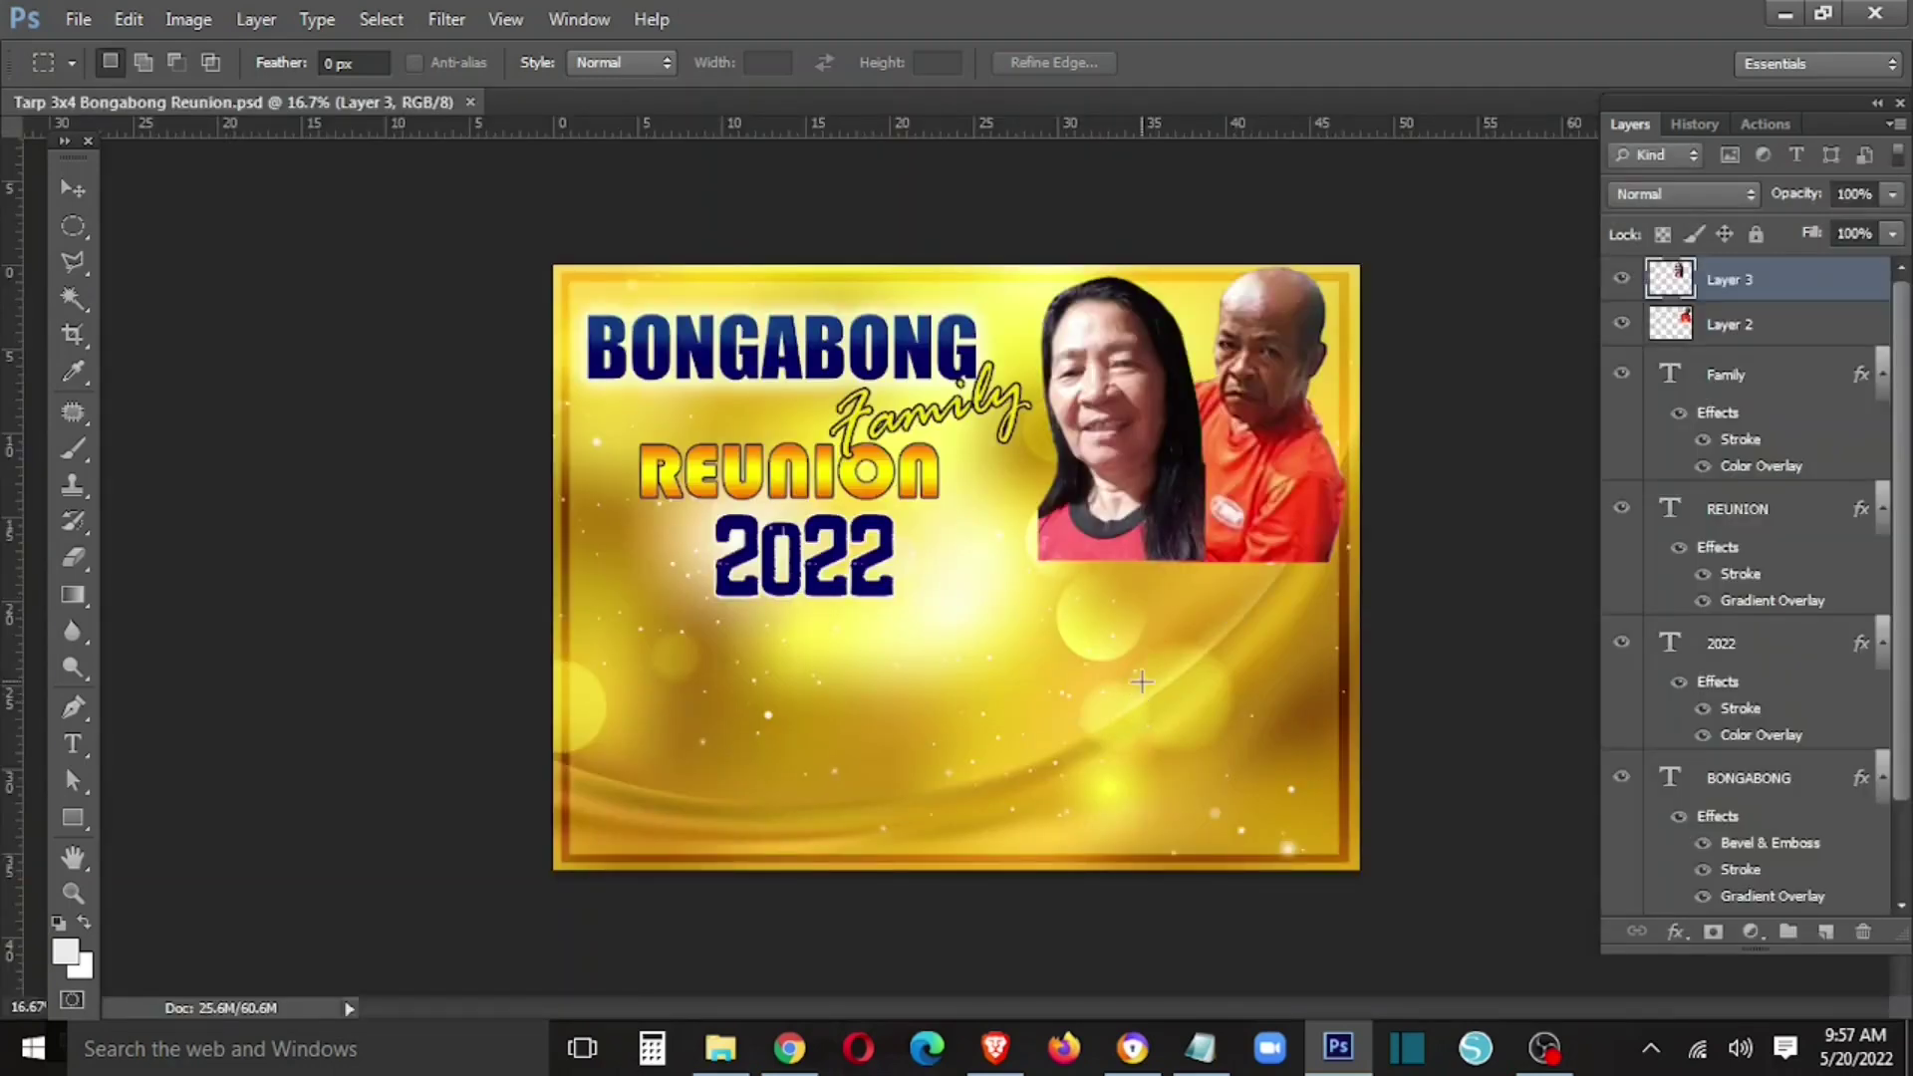
# - Brighten the man's photo on Layer 2 with a Curves midpoint of Input 112, Output 148
pyautogui.press('v')
pyautogui.rightClick(1286, 458)
pyautogui.click(1316, 449)
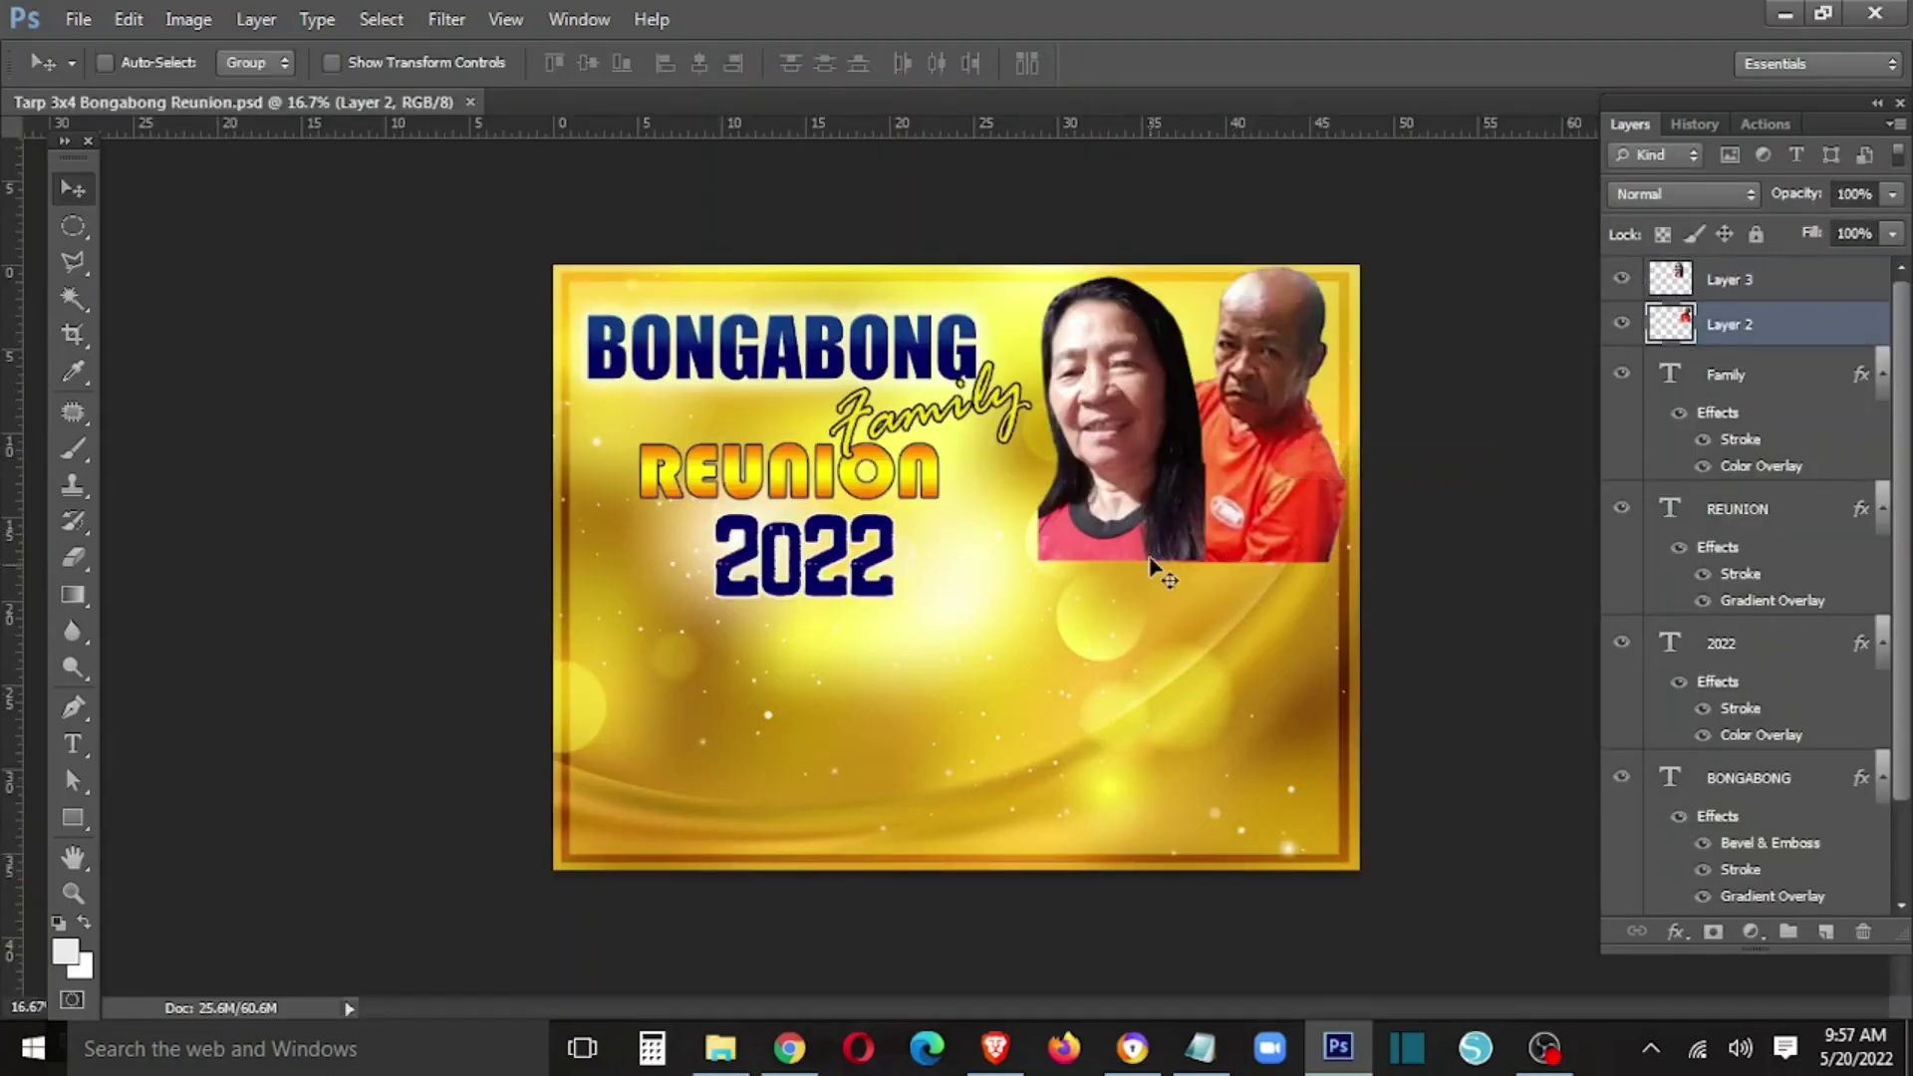
pyautogui.hotkey('ctrl', 'm')
pyautogui.moveTo(327, 581); pyautogui.dragTo(328, 531)
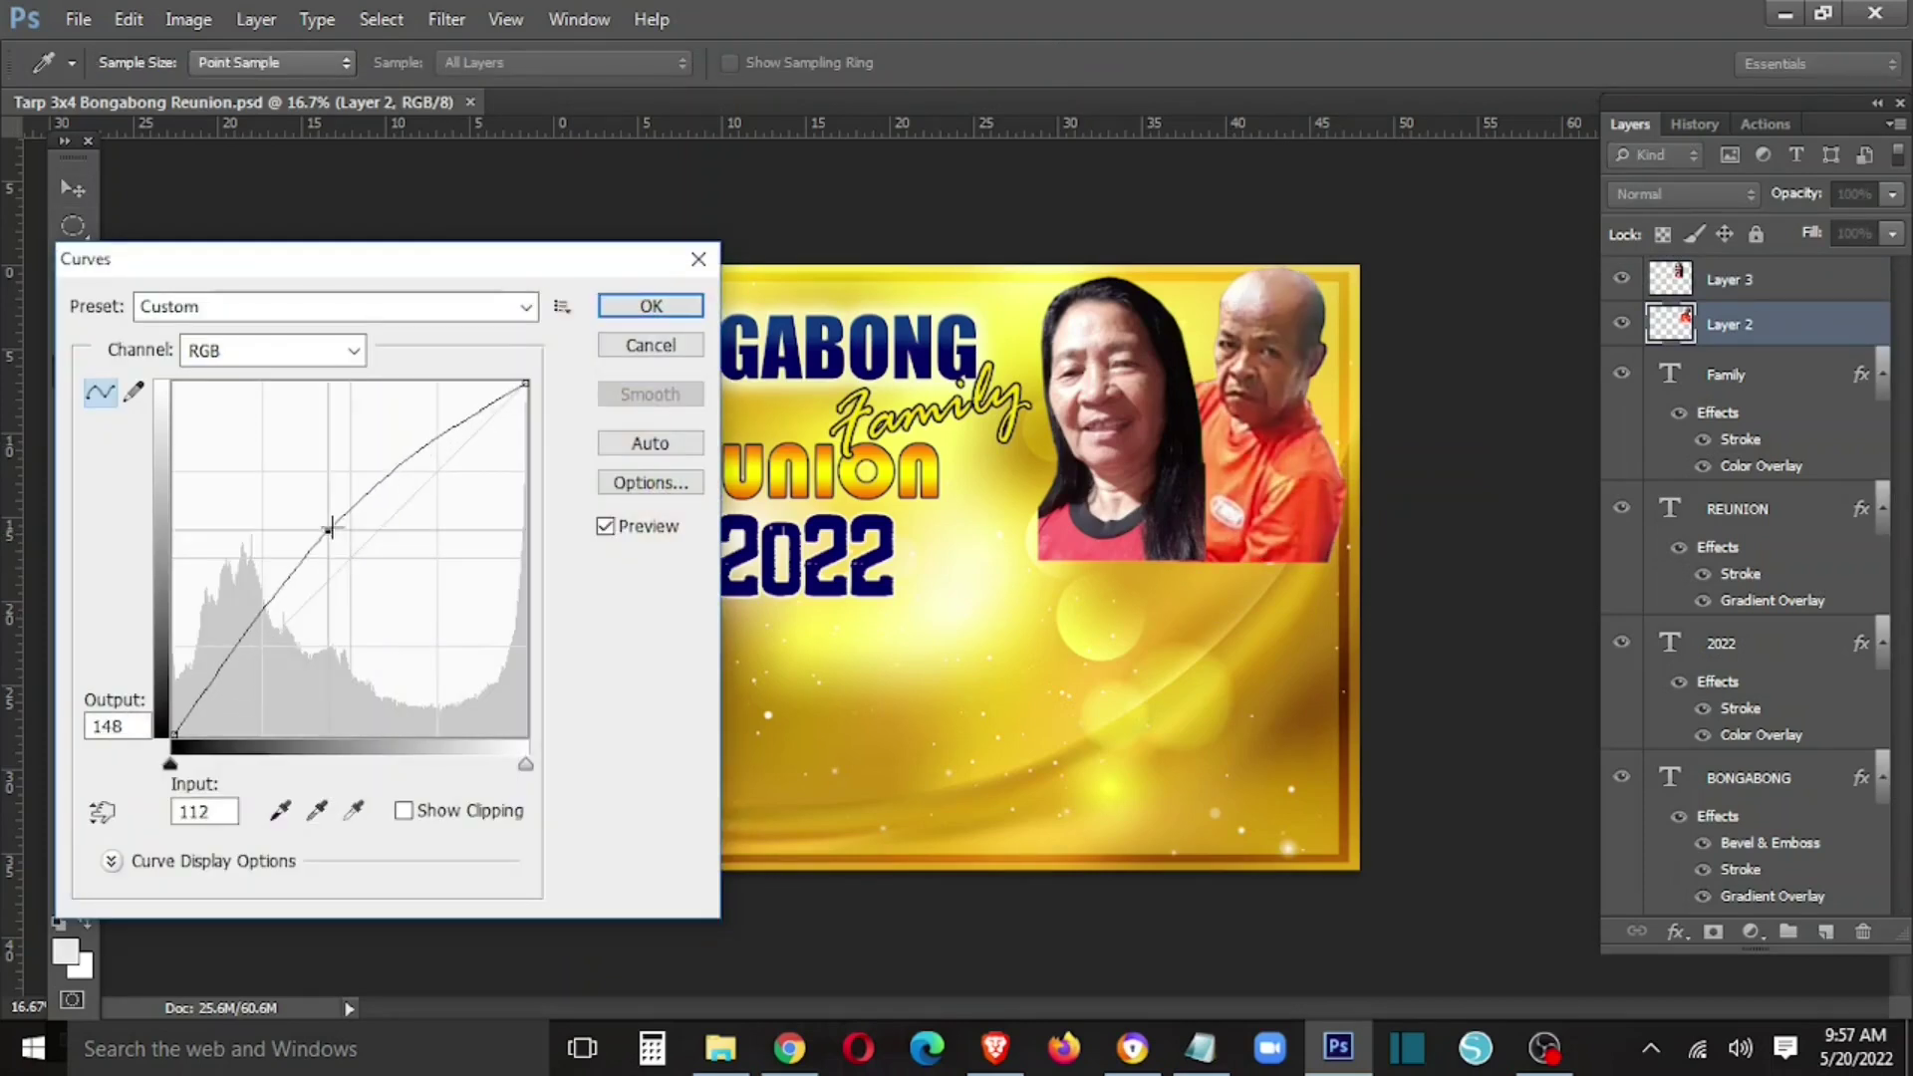
pyautogui.click(651, 306)
pyautogui.rightClick(1126, 473)
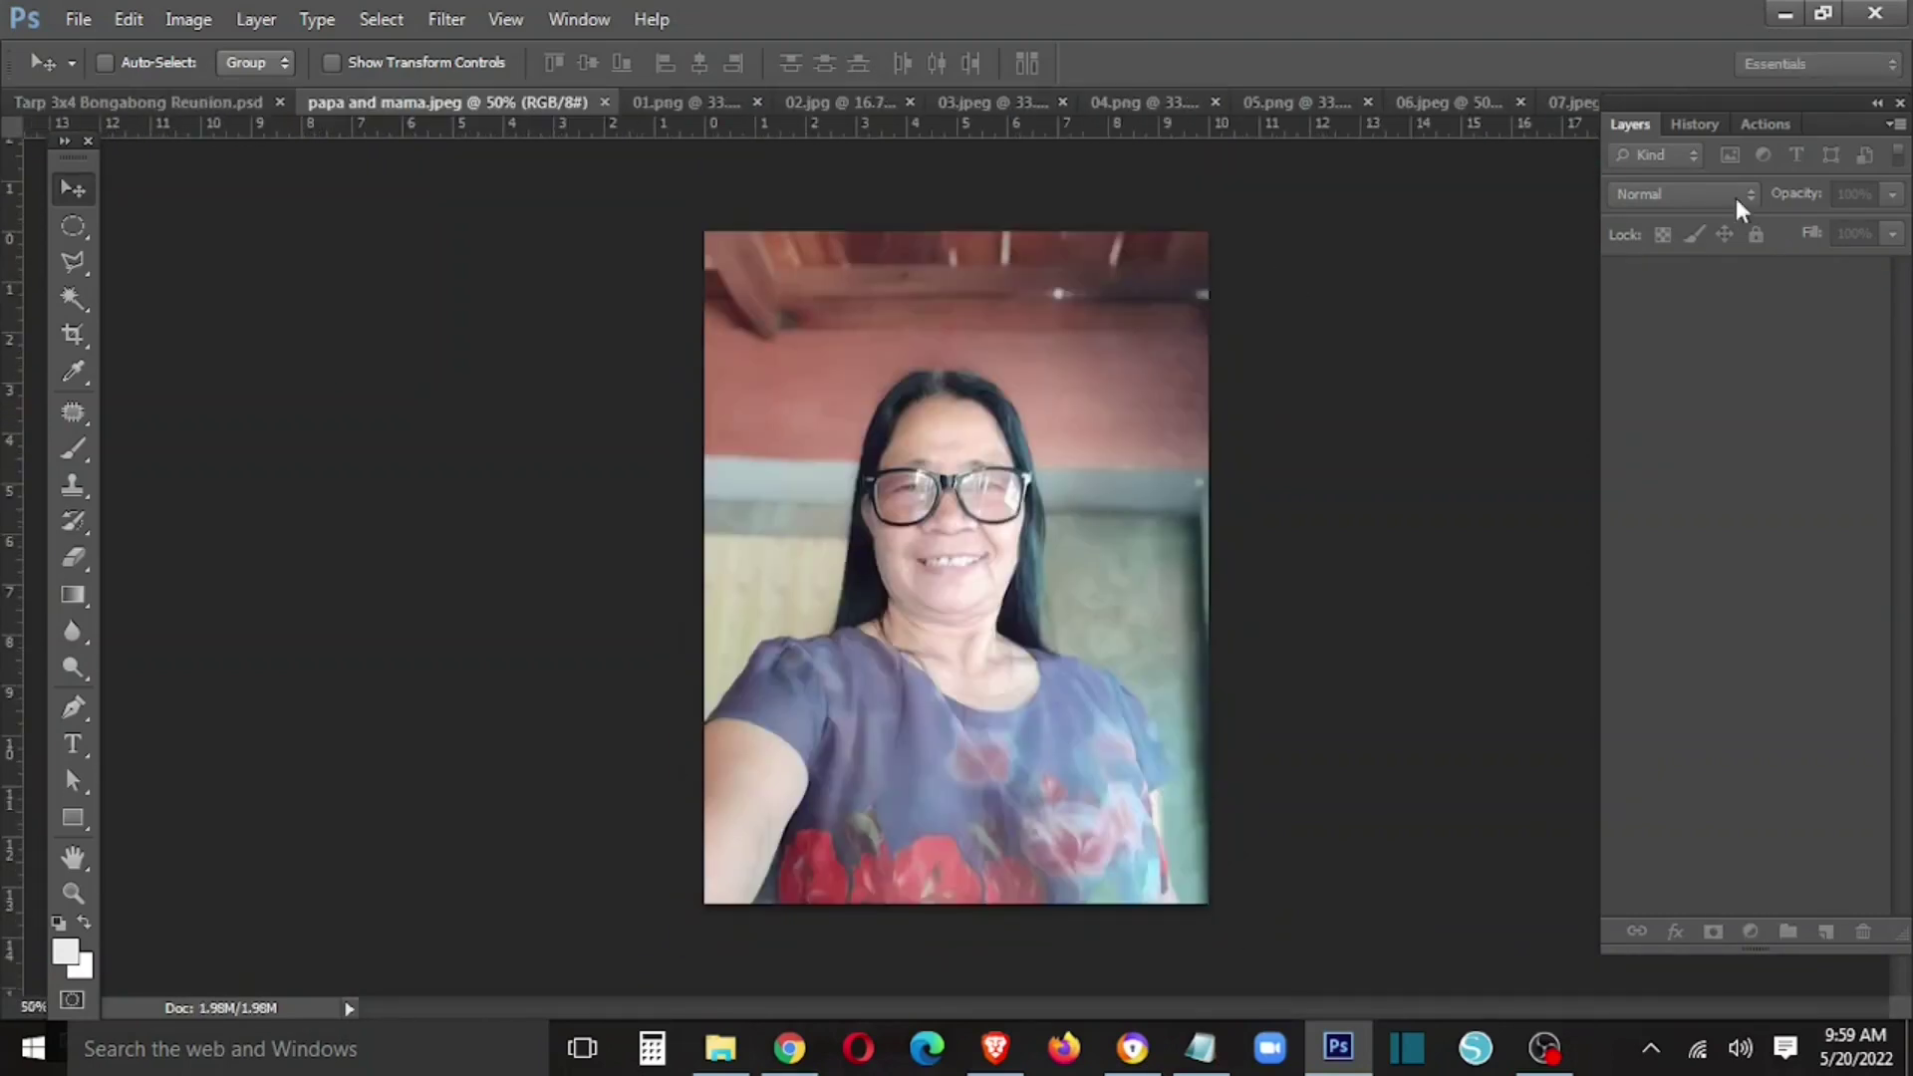
# - Copy the woman's selfie from papa and mama.jpeg onto the reunion poster
pyautogui.press('Tab')
pyautogui.moveTo(406, 69); pyautogui.dragTo(438, 528)
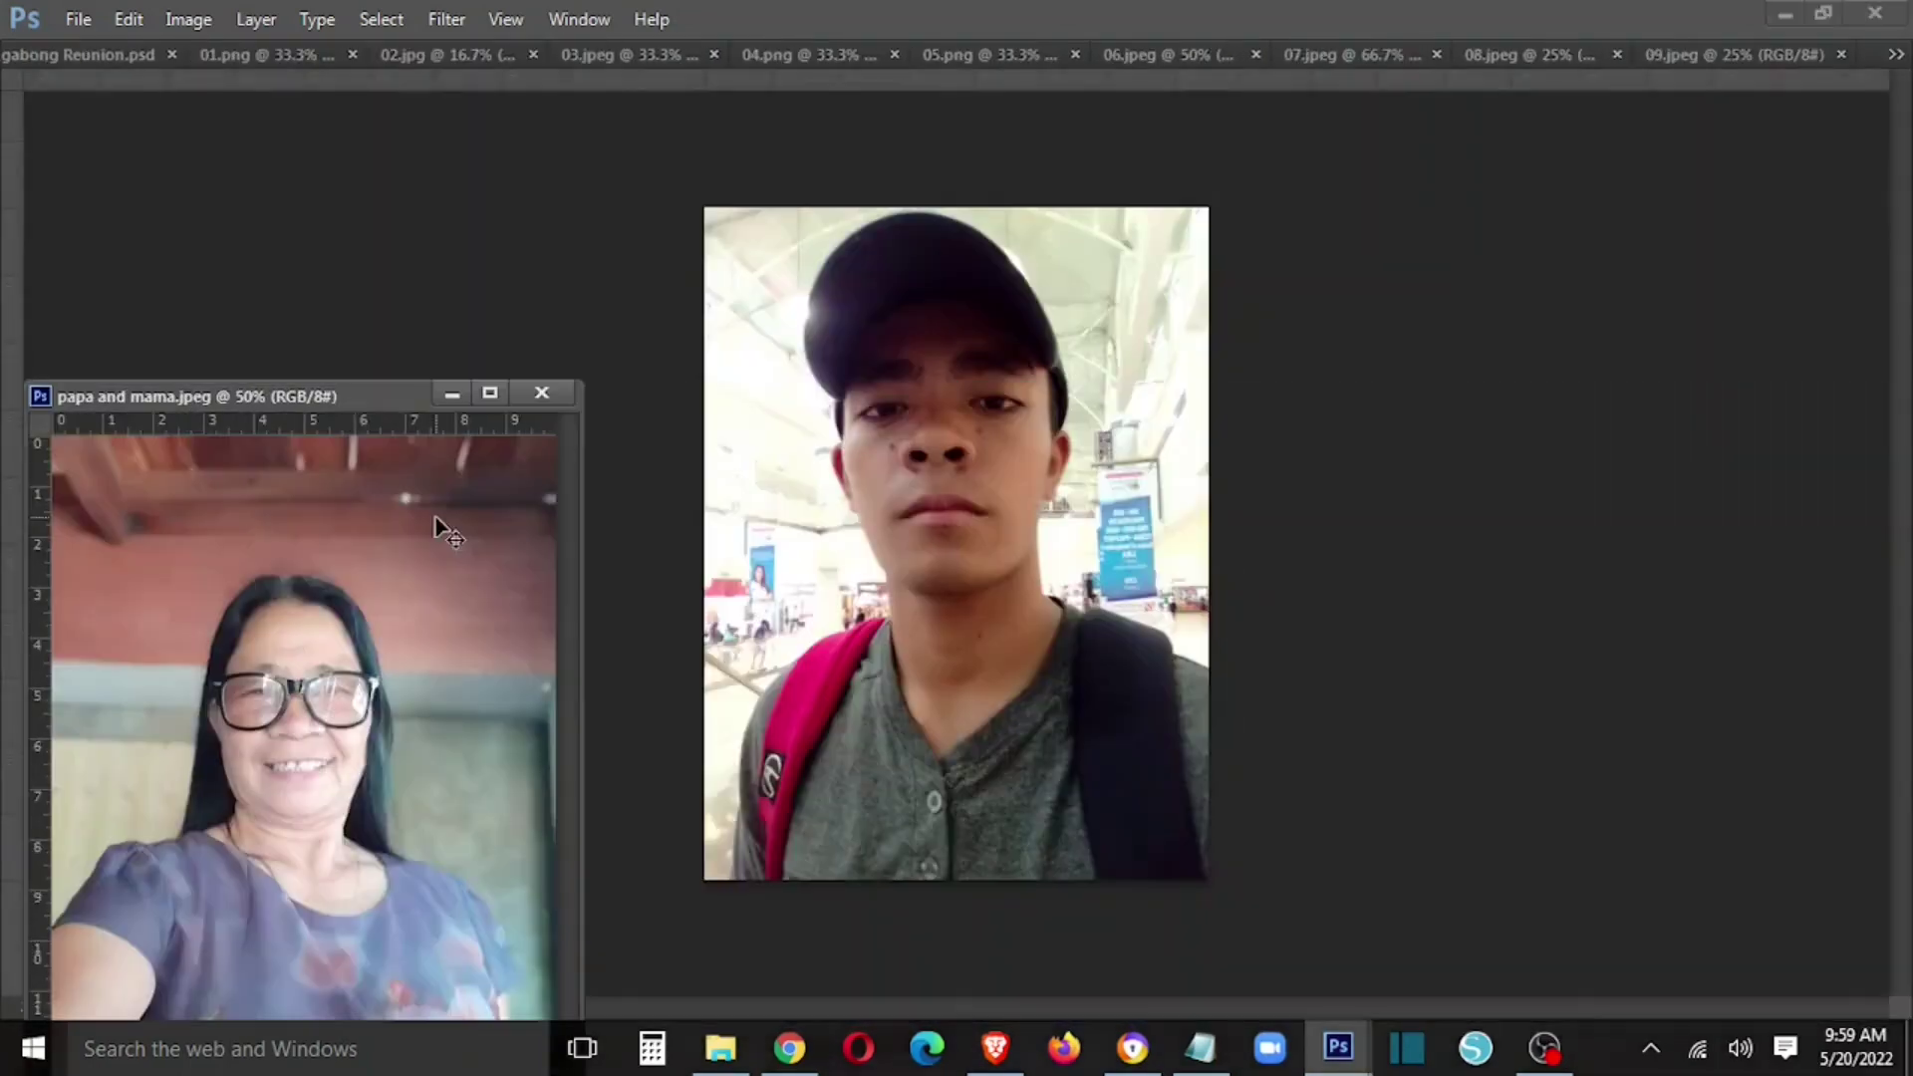
pyautogui.click(149, 55)
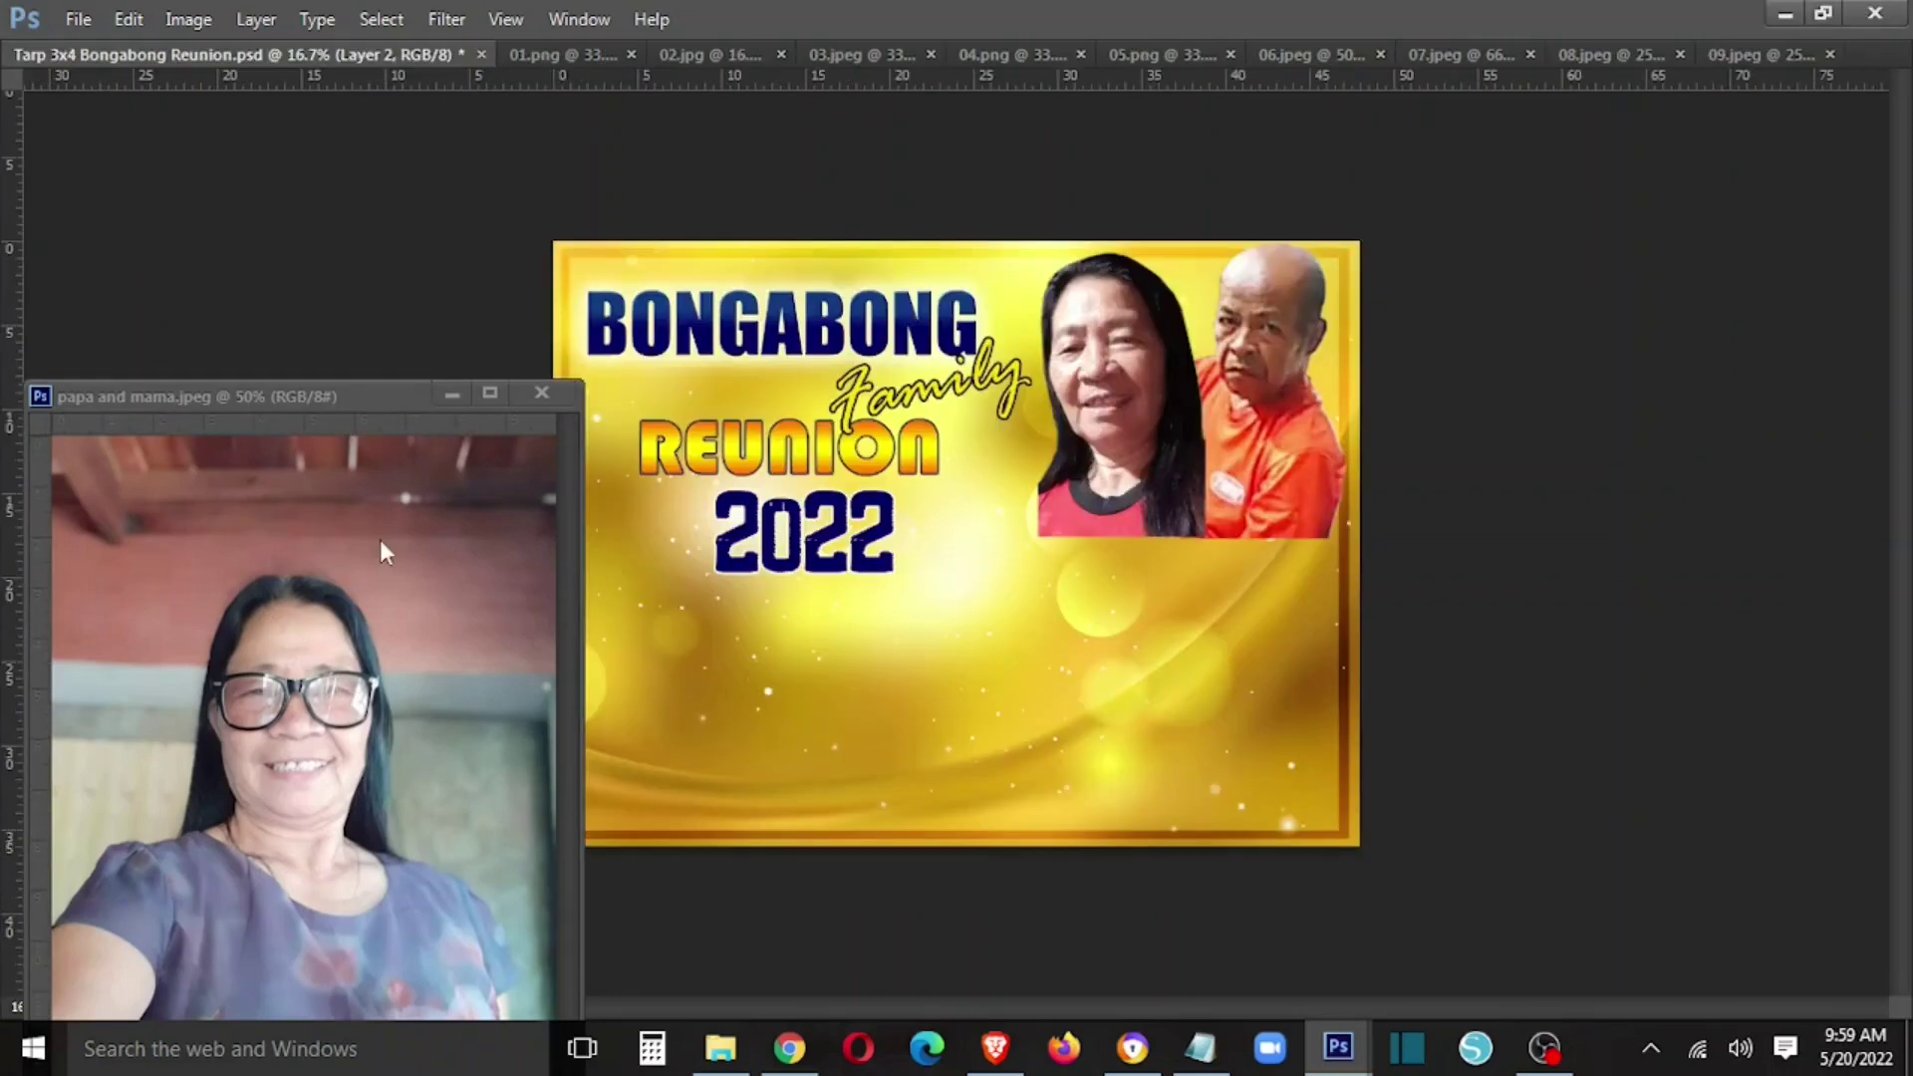
pyautogui.moveTo(254, 792); pyautogui.dragTo(839, 674)
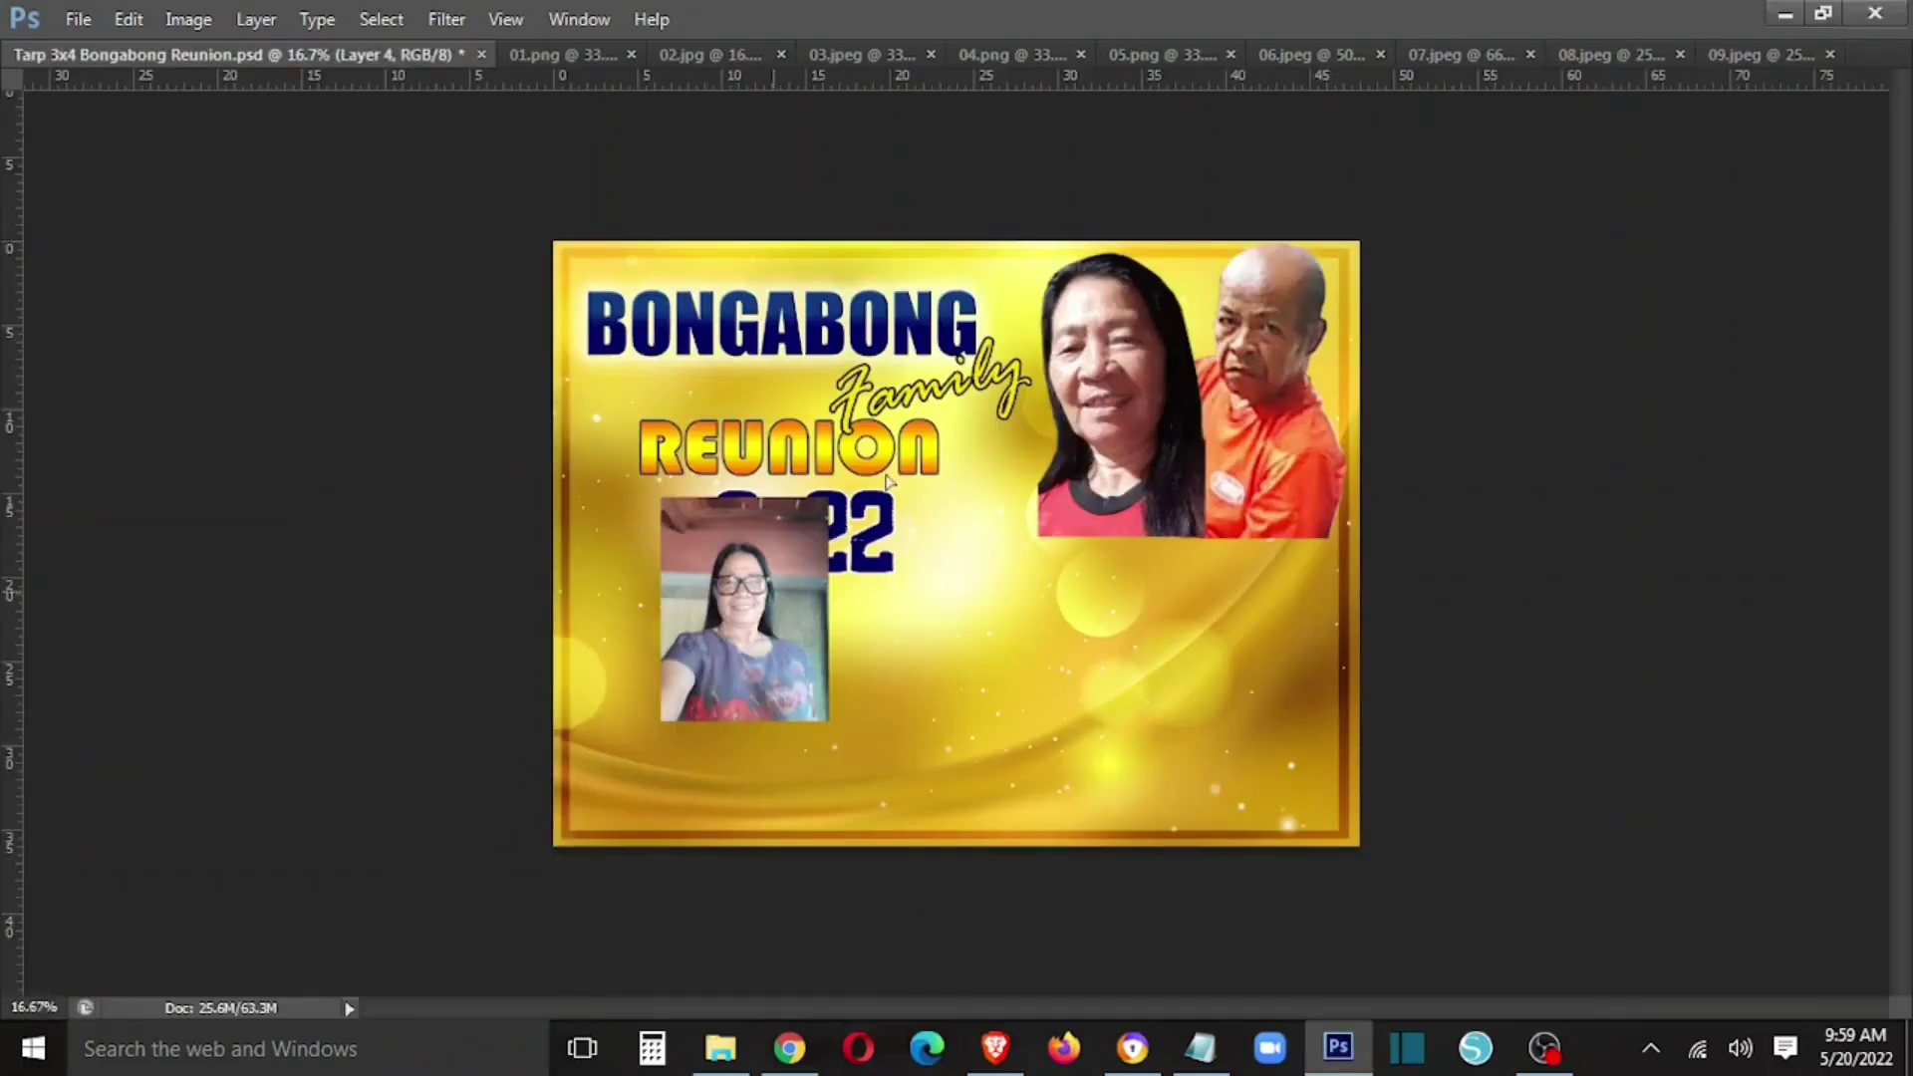
# - Zoom in and trace a Polygonal Lasso outline around her hair and shoulder
pyautogui.scroll(2, 1038, 632)
pyautogui.scroll(1, 1144, 529)
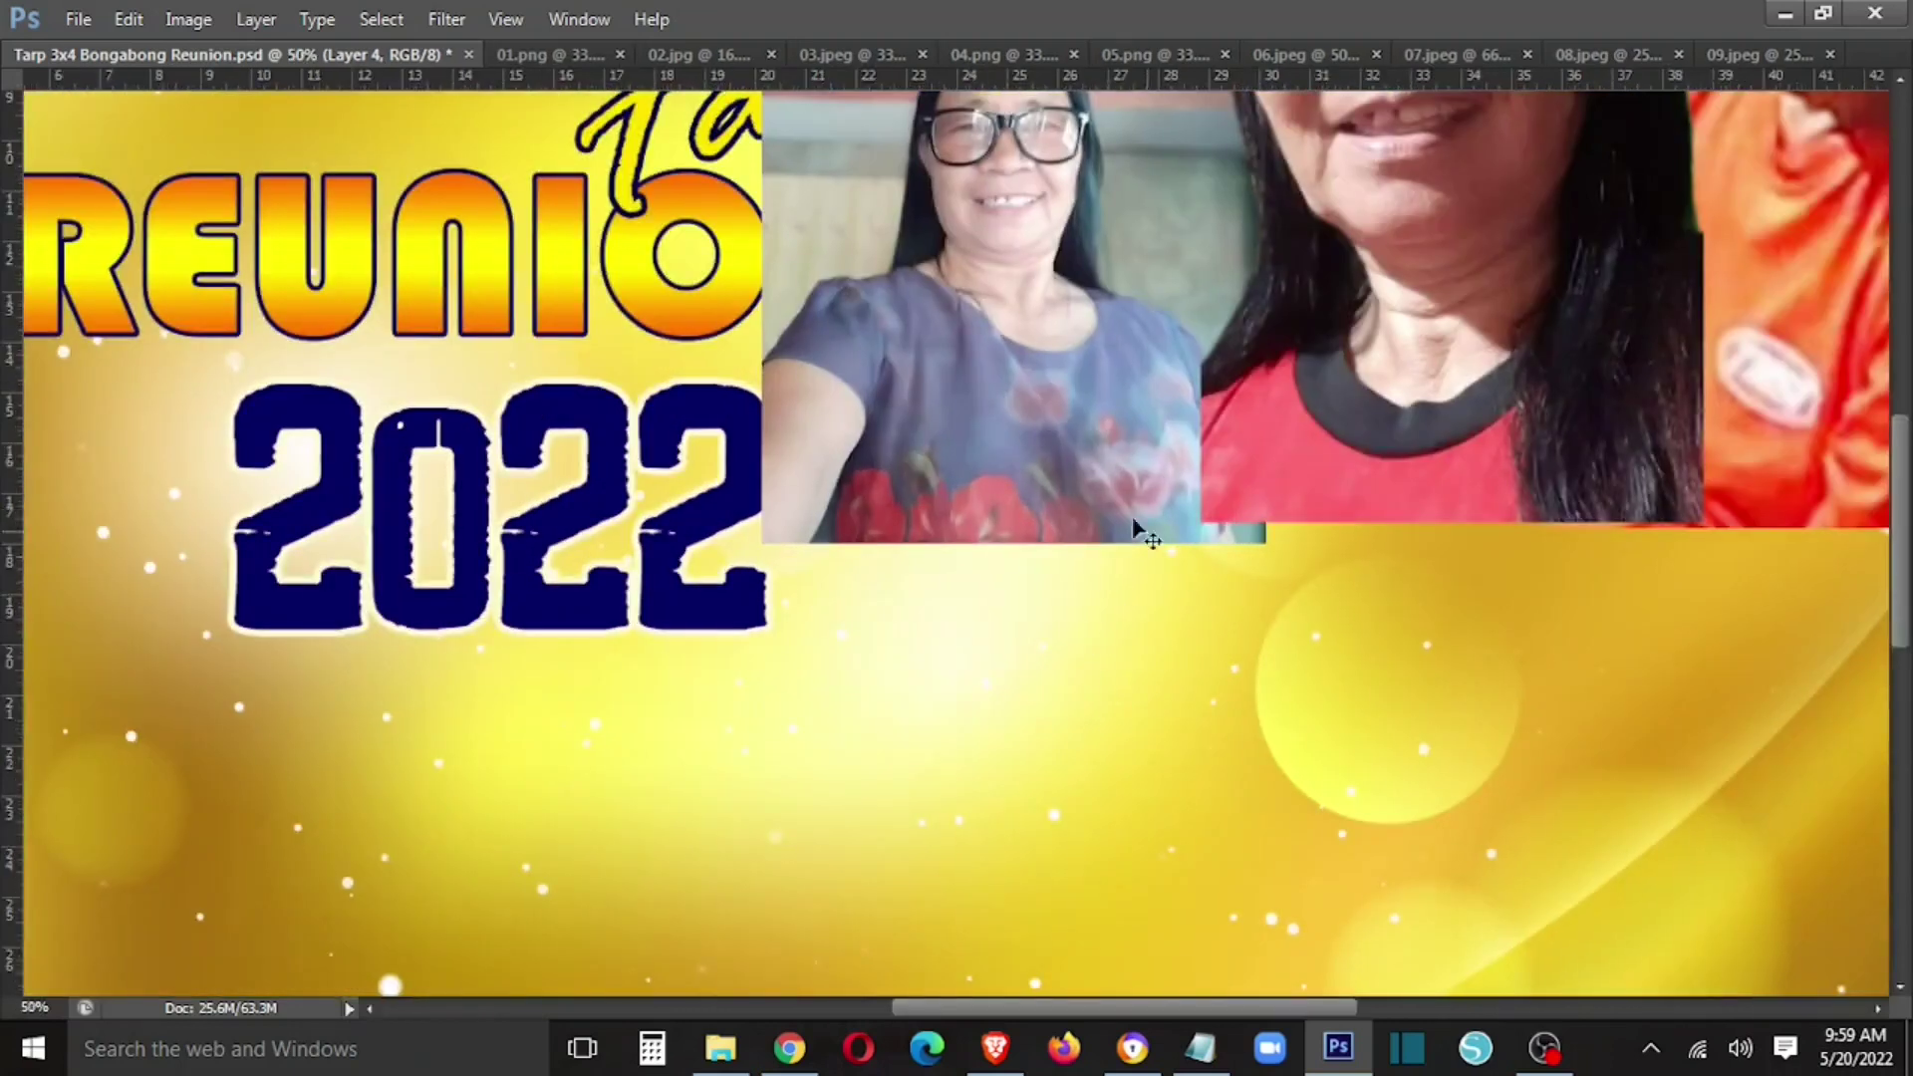
pyautogui.moveTo(982, 719); pyautogui.dragTo(838, 1037)
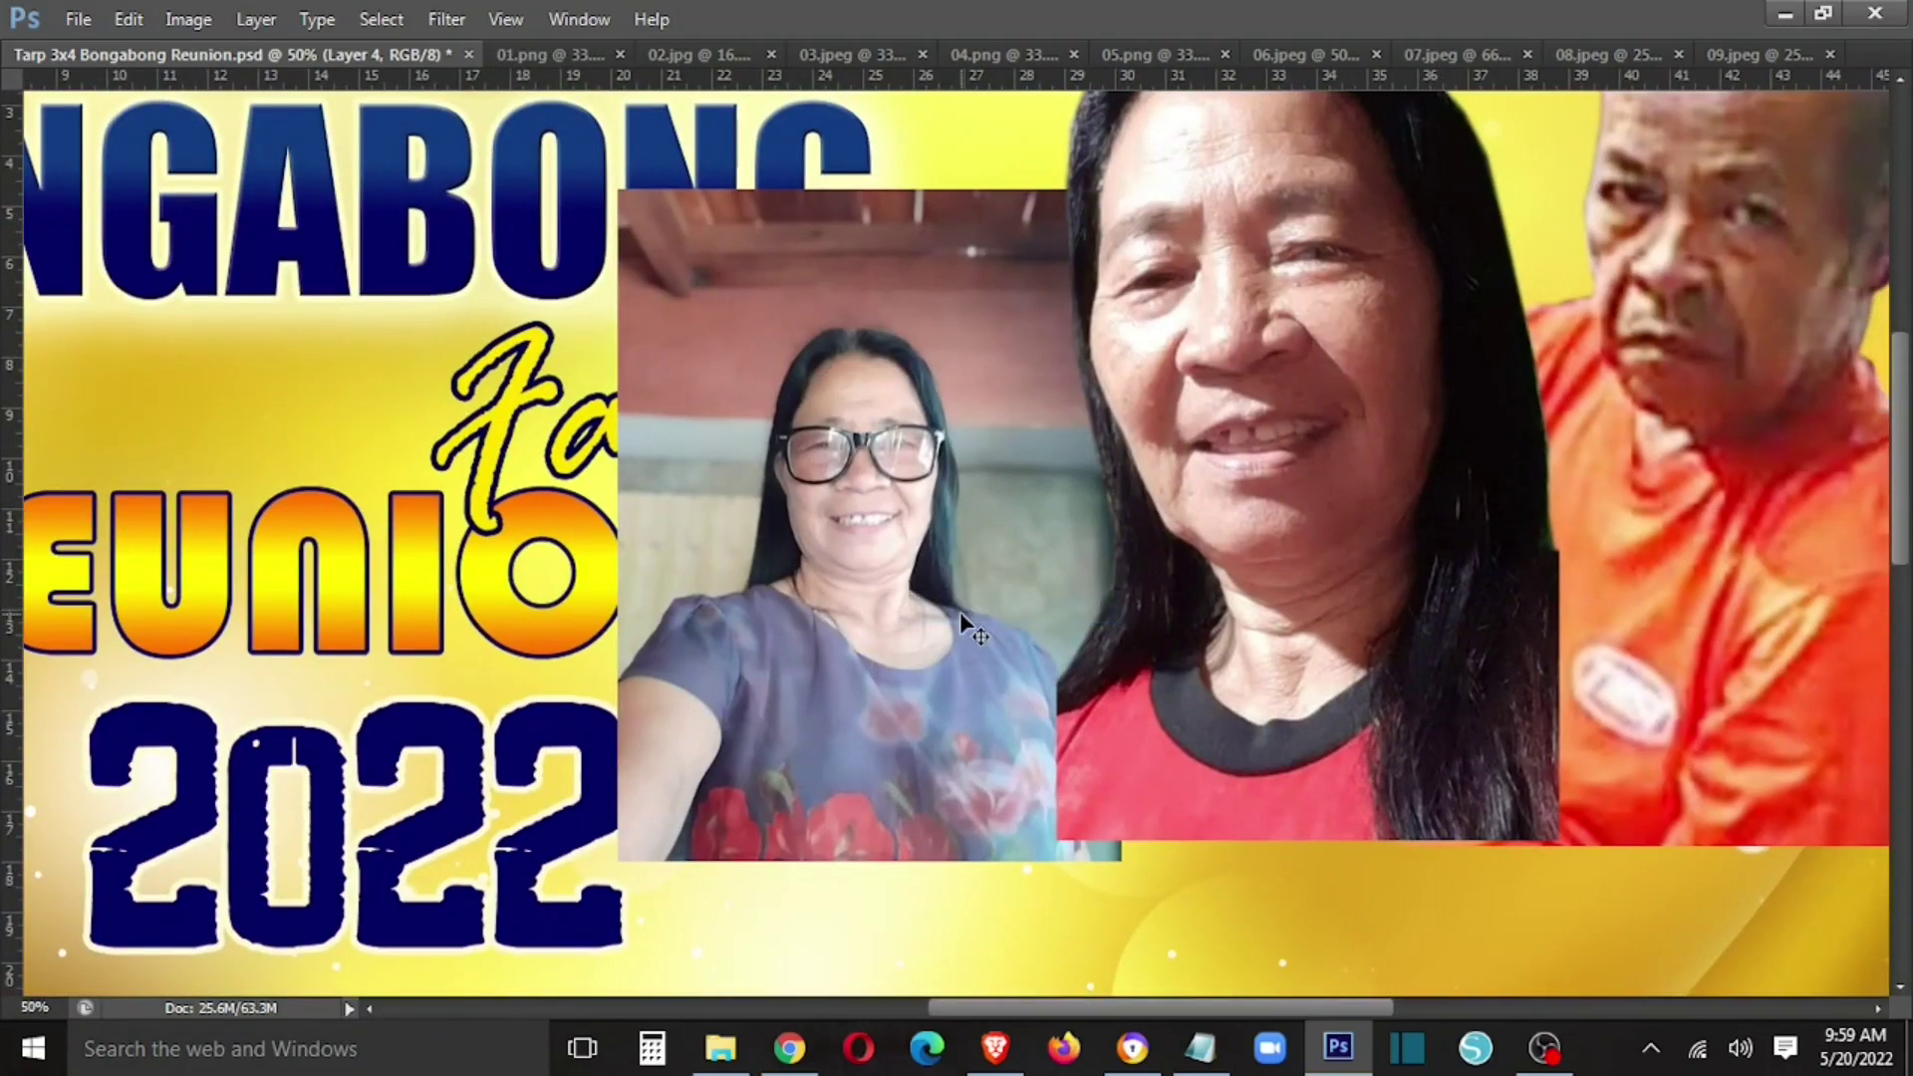
pyautogui.scroll(1, 717, 842)
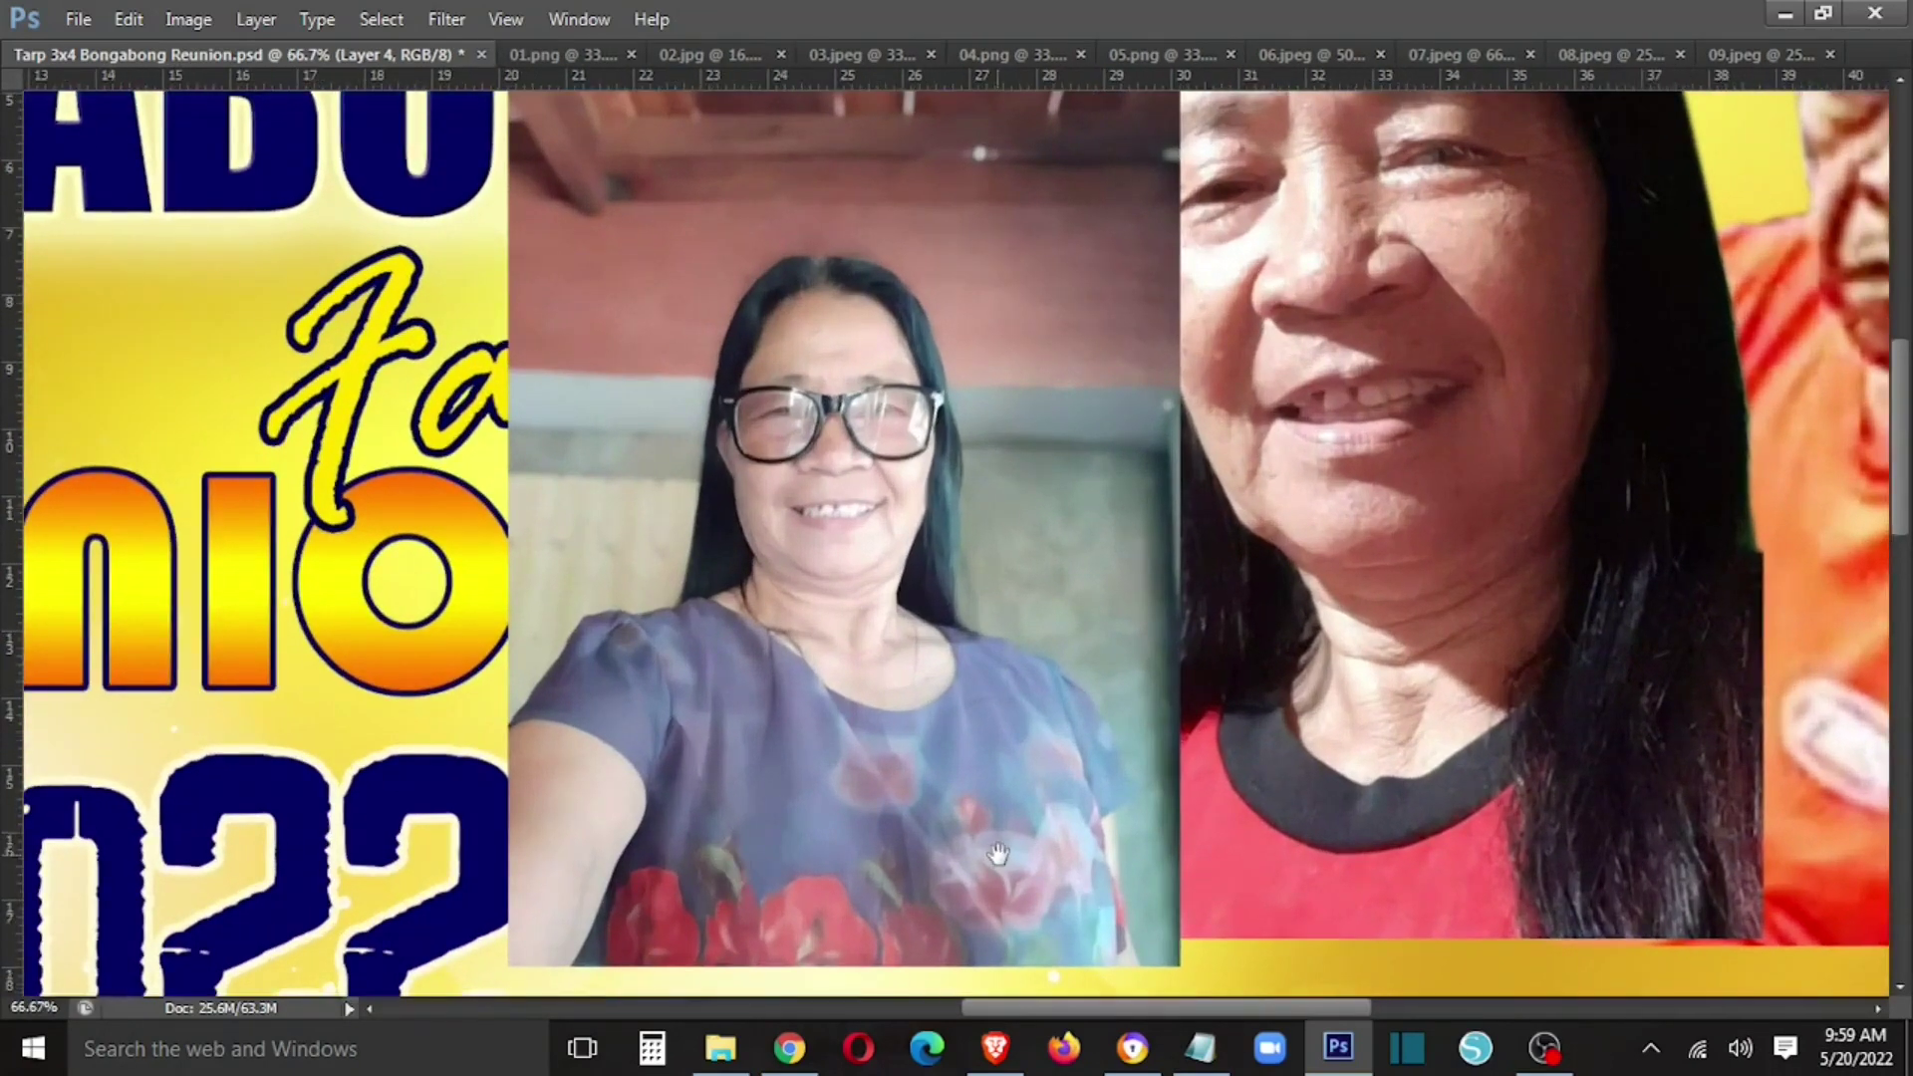
pyautogui.moveTo(992, 849); pyautogui.dragTo(1003, 803)
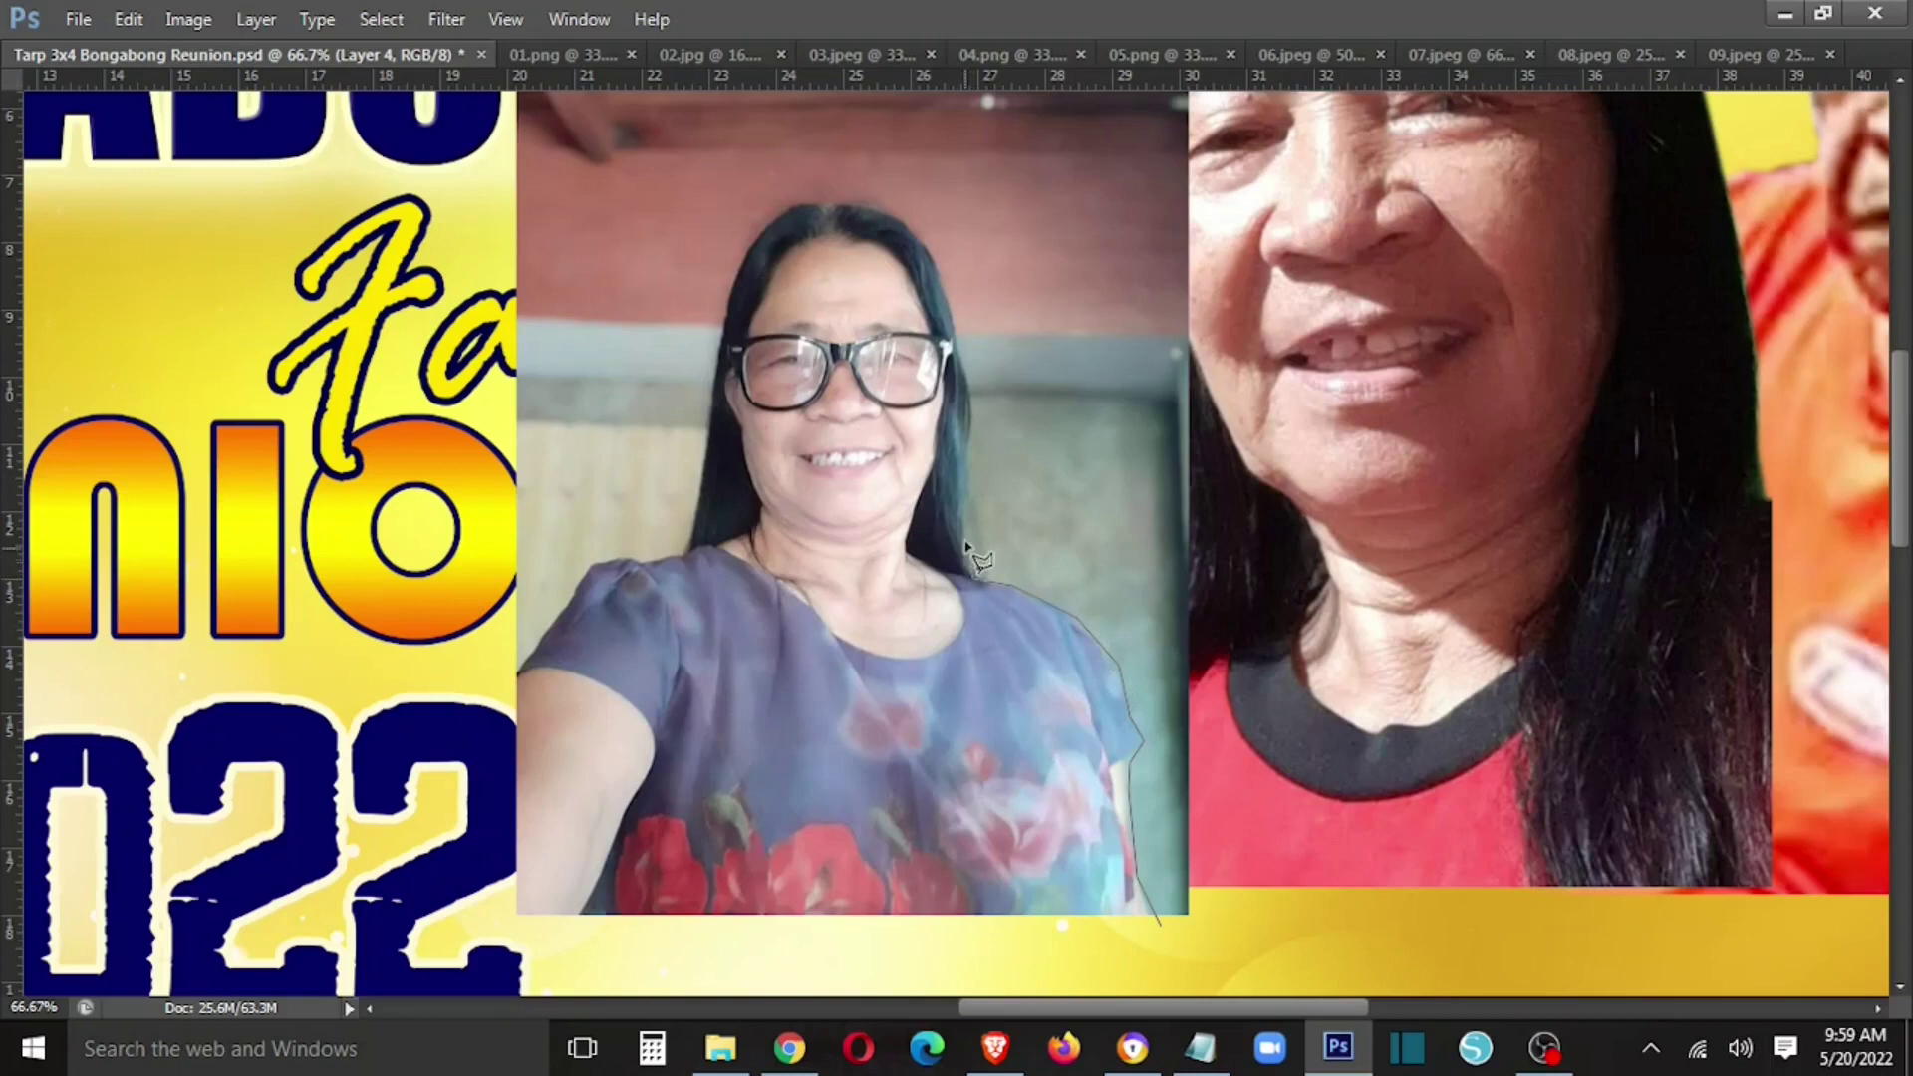
pyautogui.scroll(1, 982, 468)
pyautogui.scroll(1, 956, 398)
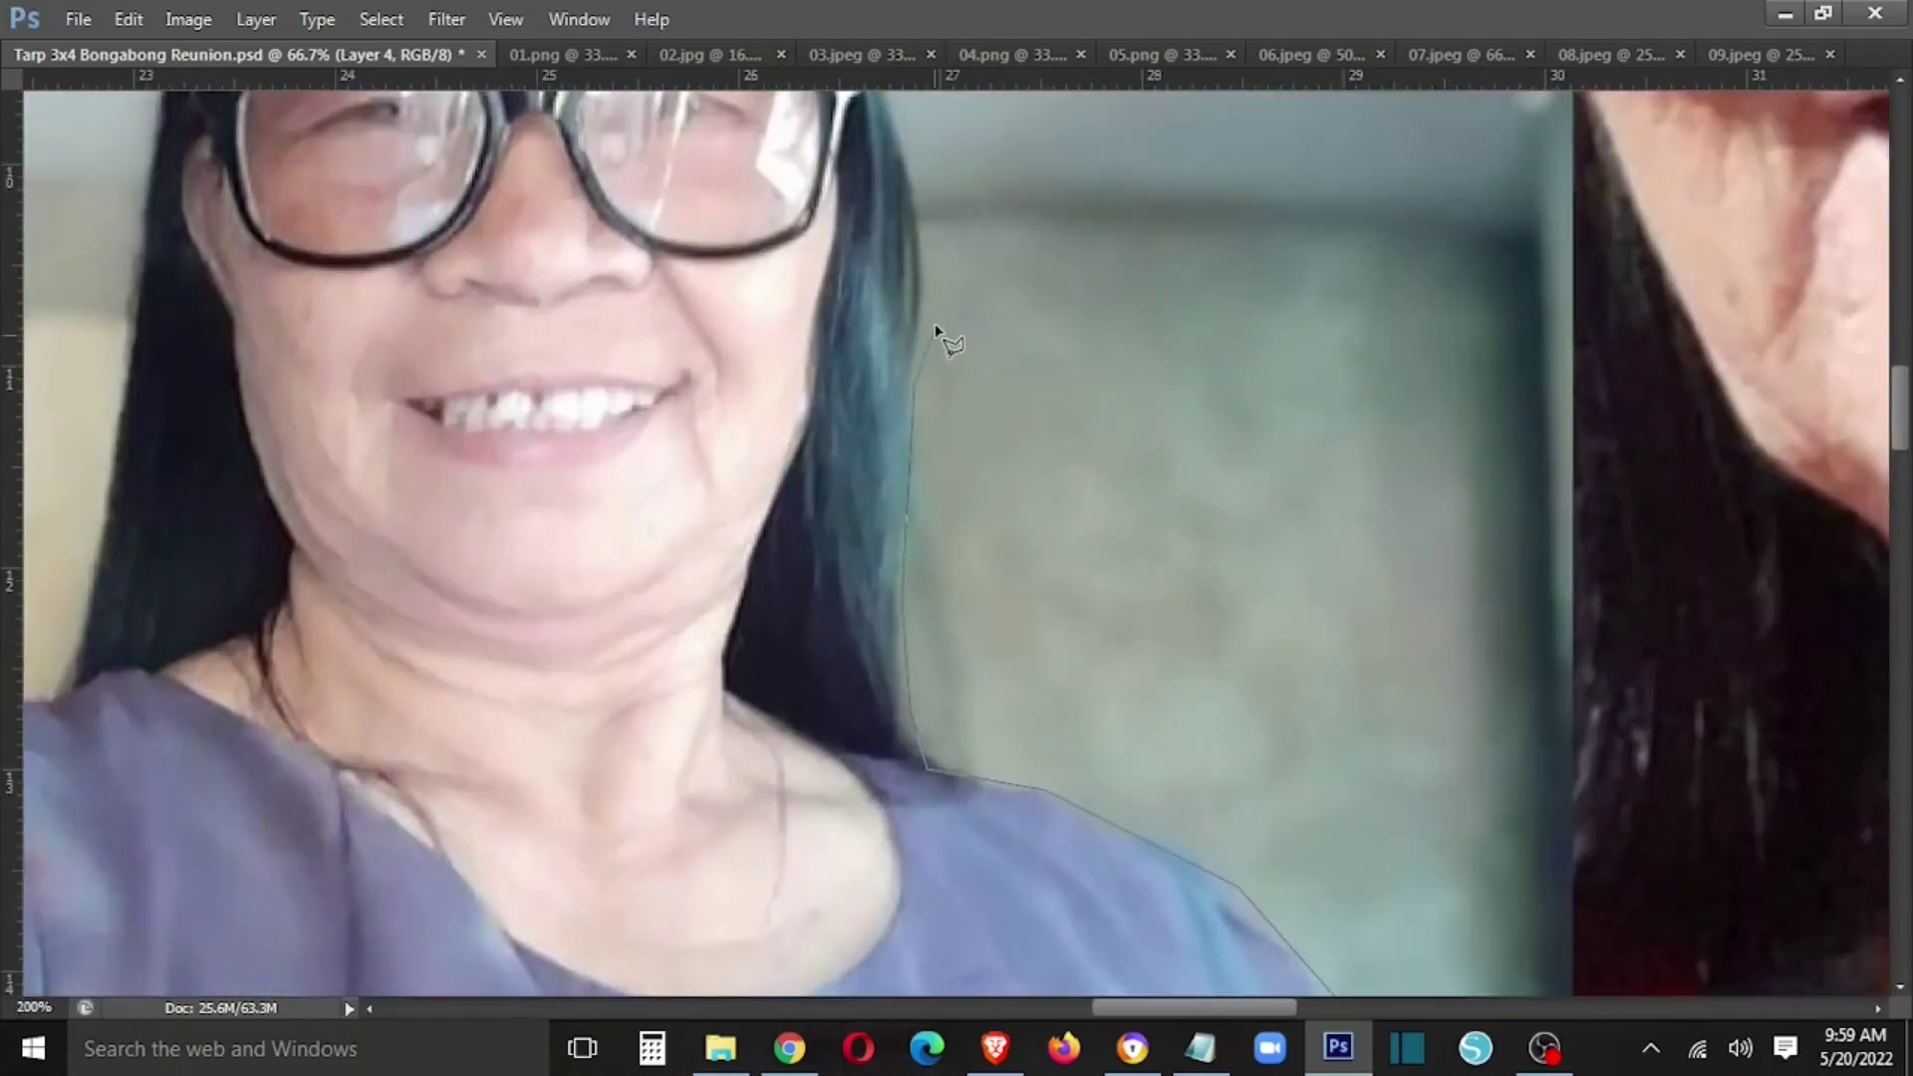
pyautogui.moveTo(882, 128); pyautogui.dragTo(877, 481)
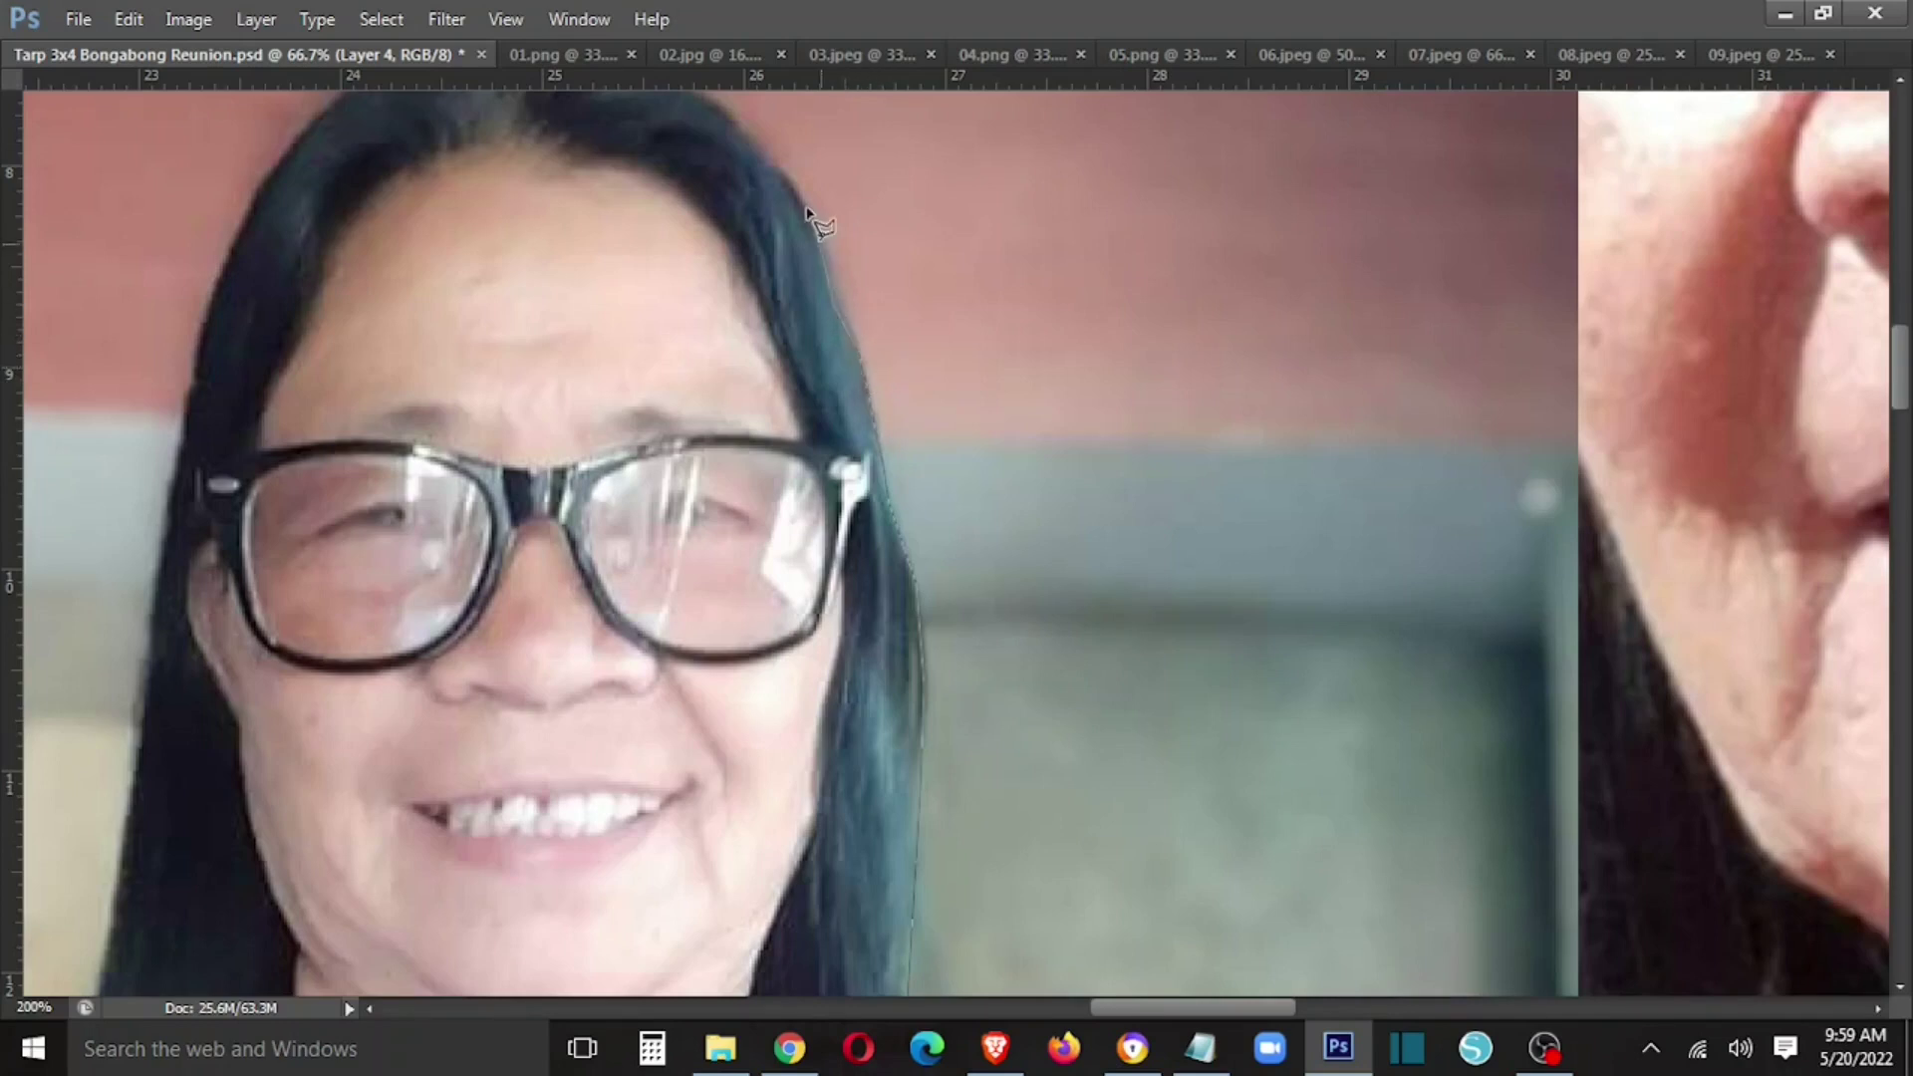
pyautogui.moveTo(732, 120); pyautogui.dragTo(1030, 423)
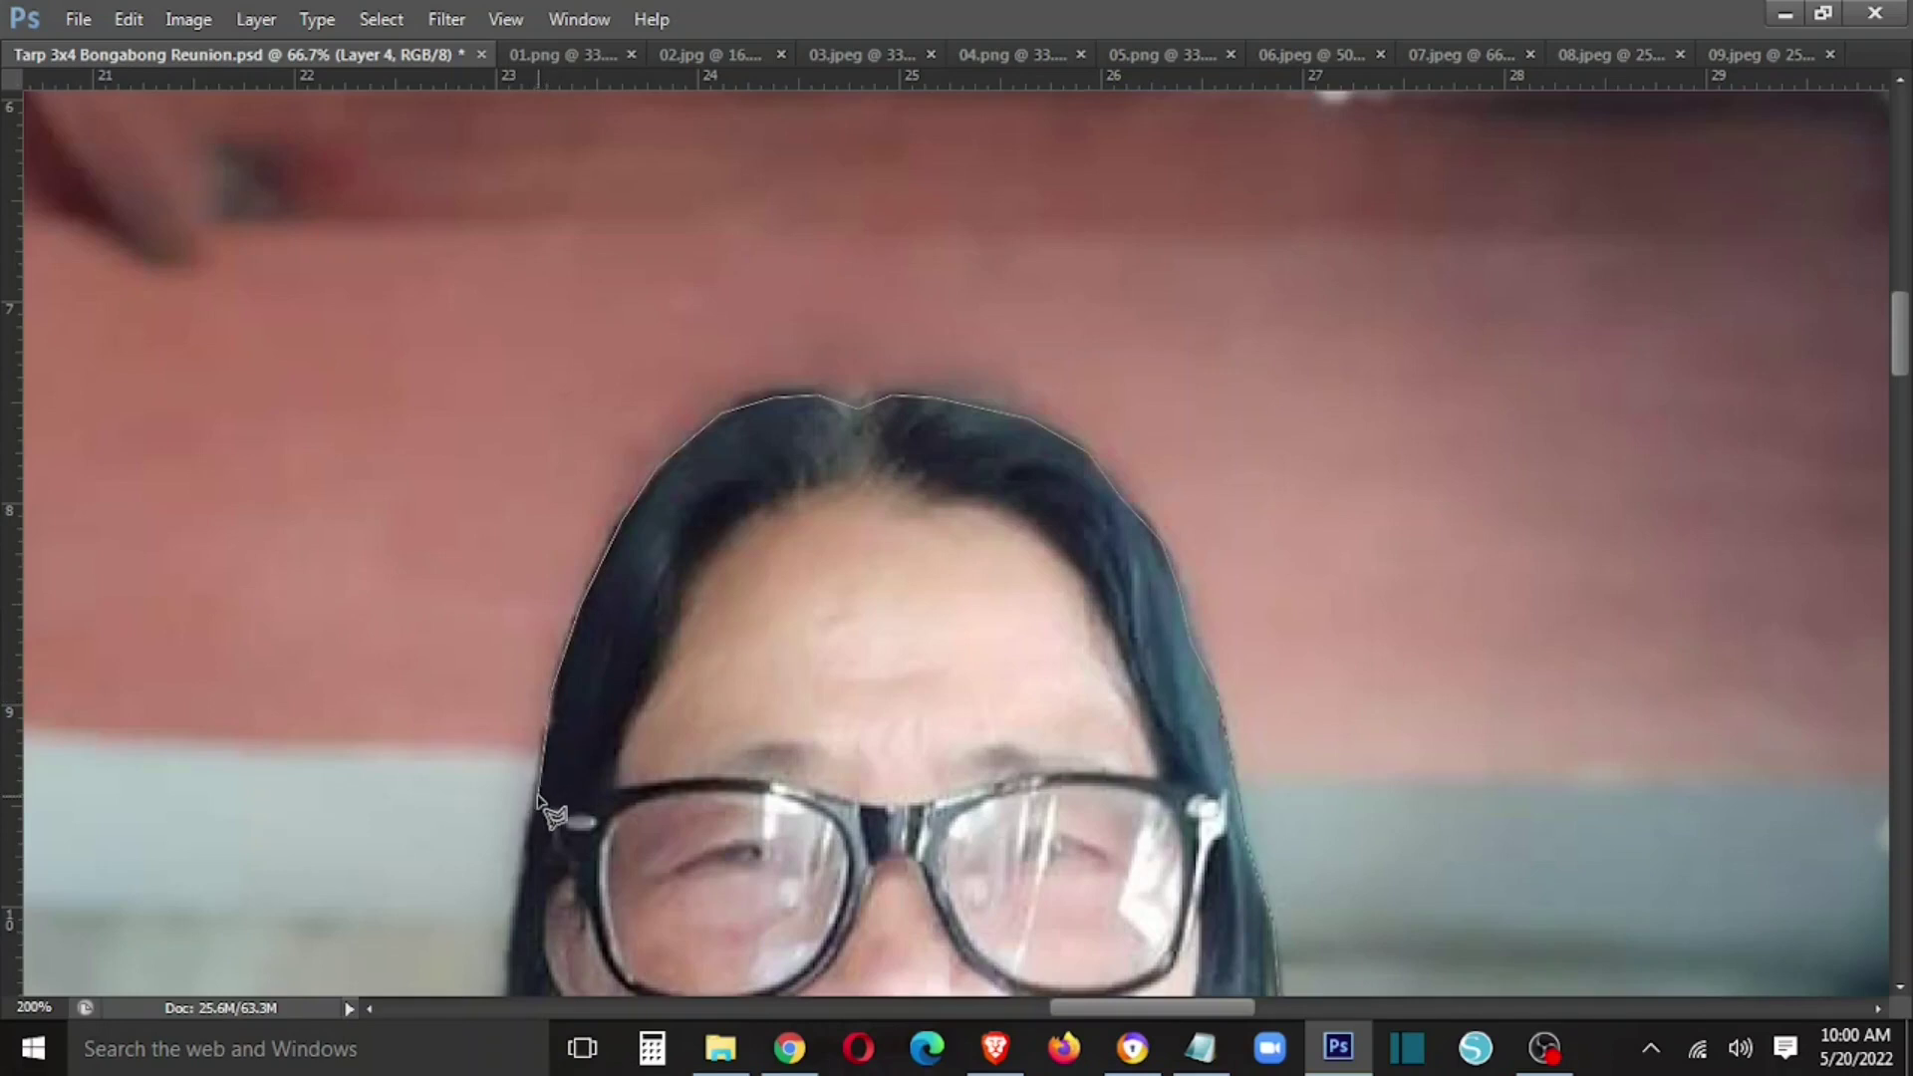
pyautogui.moveTo(538, 802); pyautogui.dragTo(909, 60)
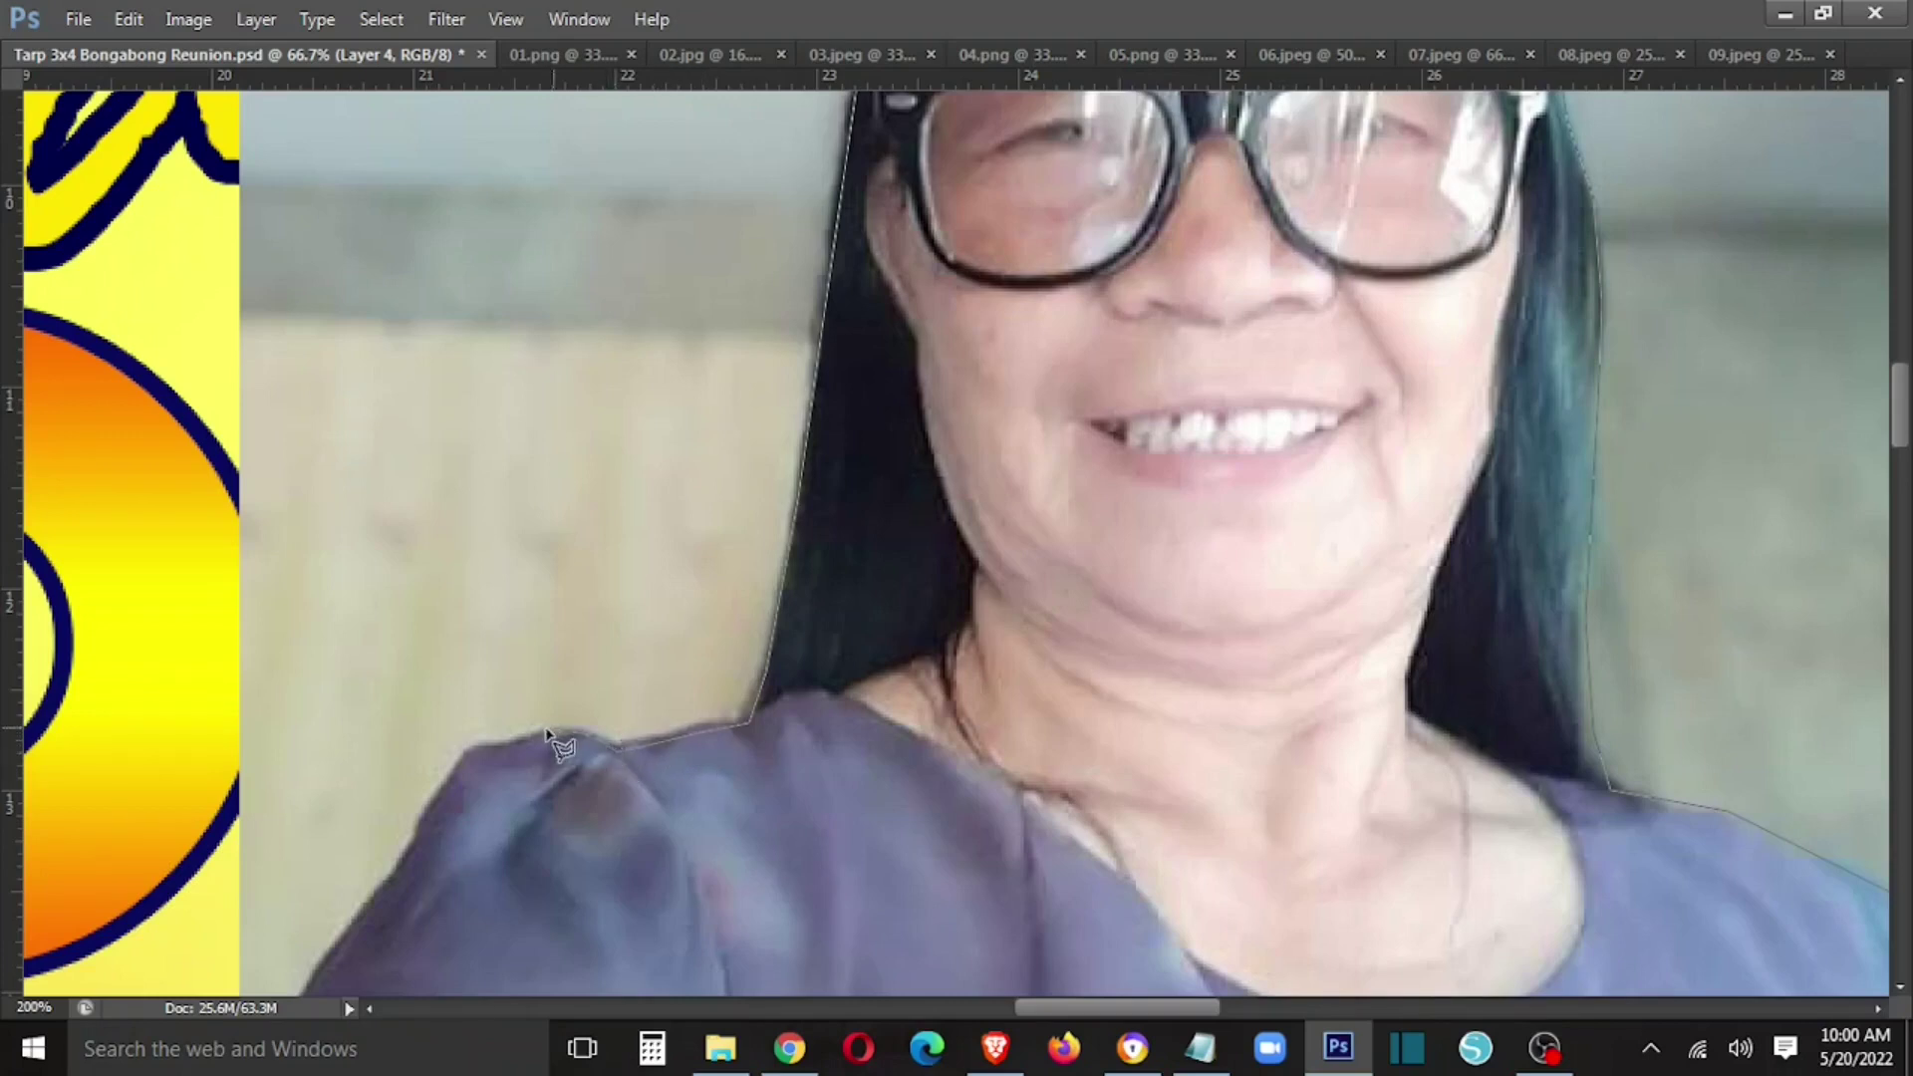
pyautogui.moveTo(444, 797); pyautogui.dragTo(862, 434)
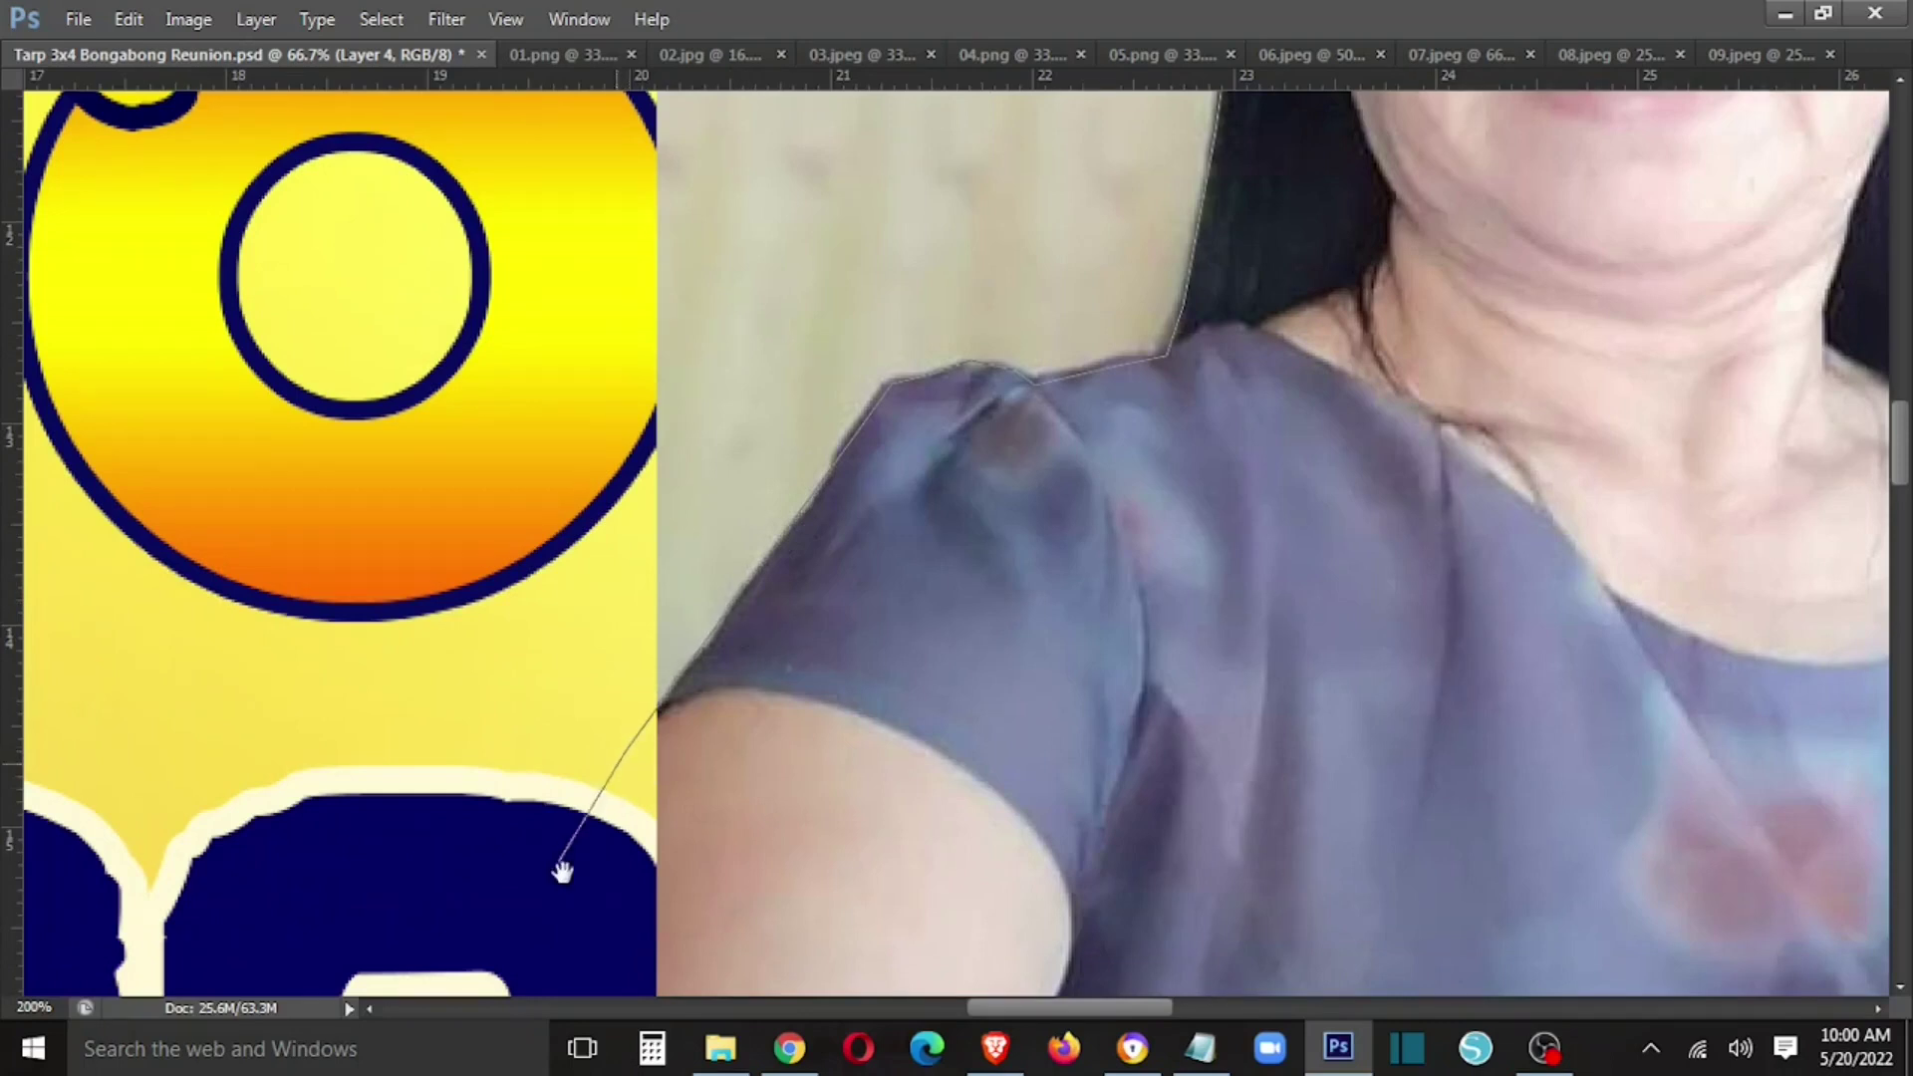
pyautogui.scroll(-5, 563, 872)
# - Close the lasso outline around the woman and feather it by 60 pixels
pyautogui.click(494, 797)
pyautogui.moveTo(1038, 948); pyautogui.dragTo(274, 807)
pyautogui.doubleClick(1622, 954)
pyautogui.rightClick(1122, 496)
pyautogui.click(1217, 583)
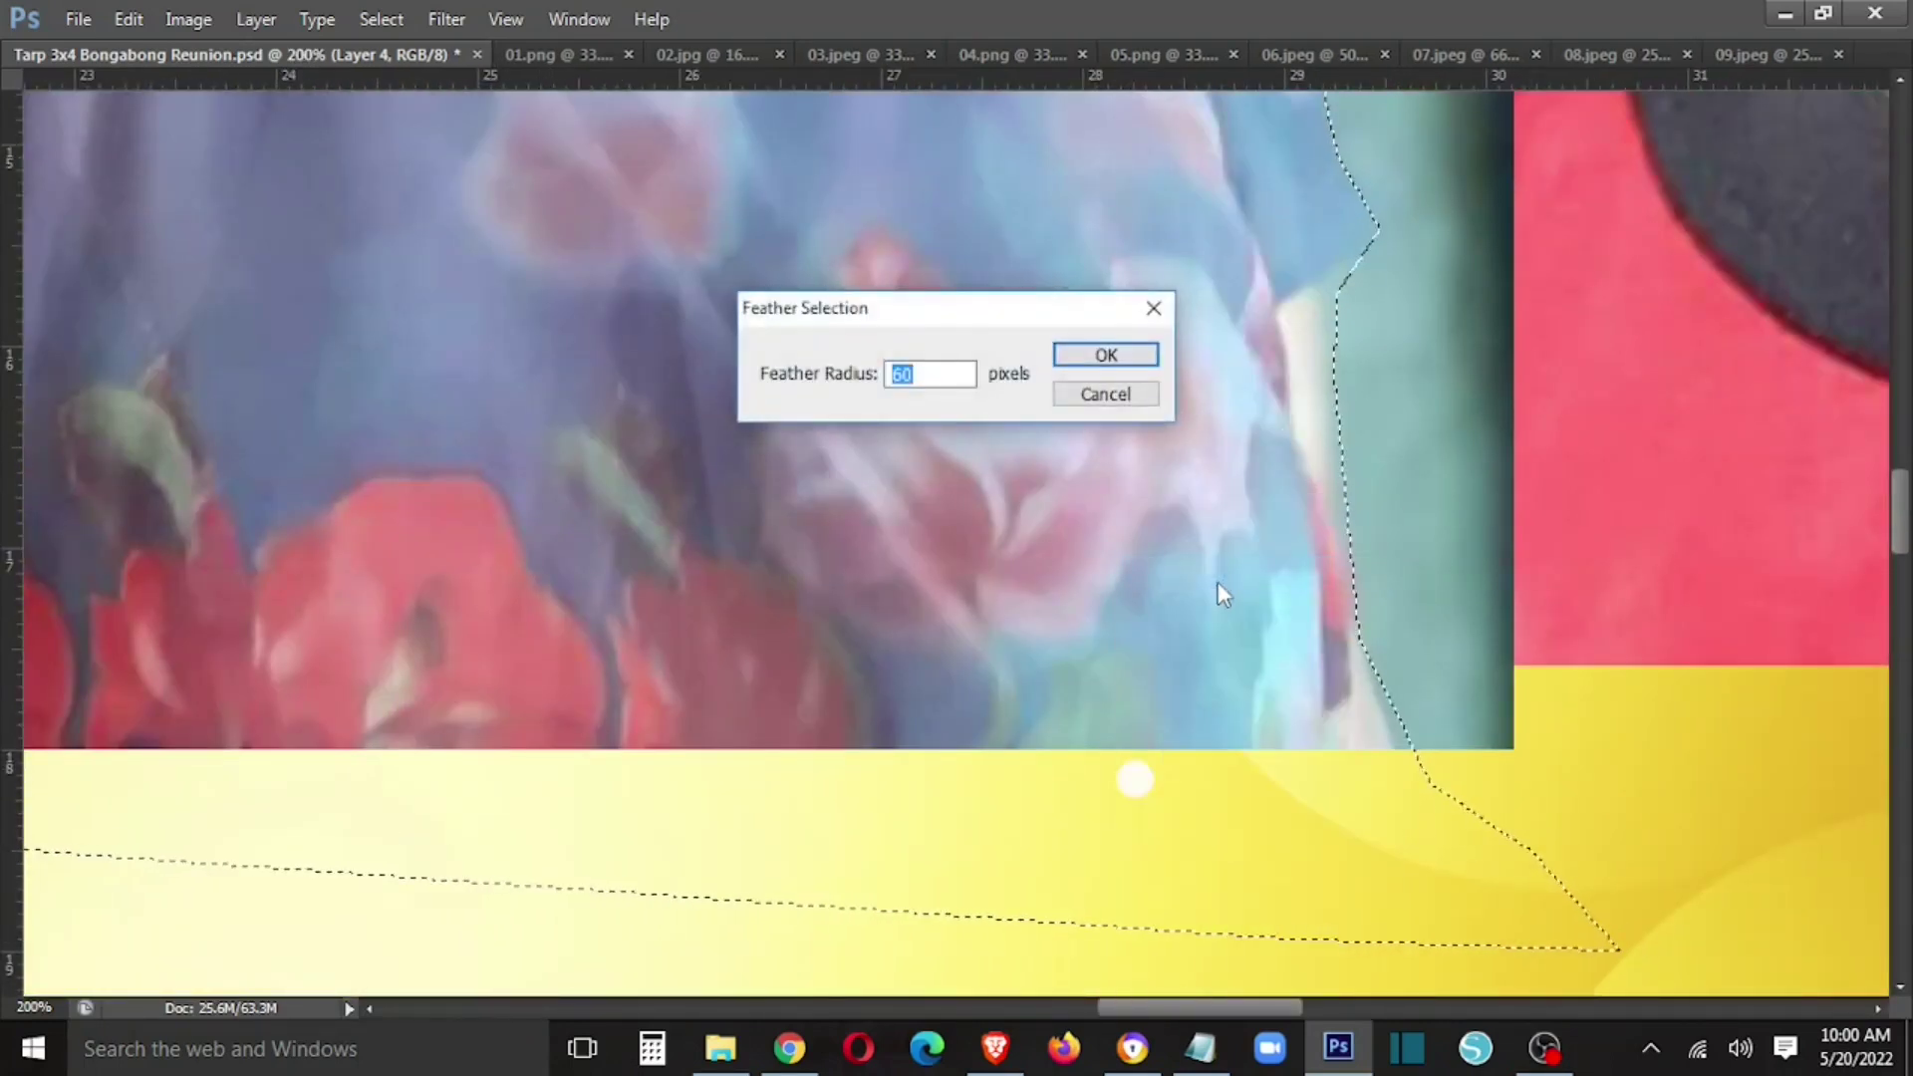
pyautogui.press('Return')
# - Copy the feathered woman to a new layer, deleting the unfeathered selfie and old woman's photo
pyautogui.hotkey('ctrl', '-')
pyautogui.hotkey('ctrl', '-')
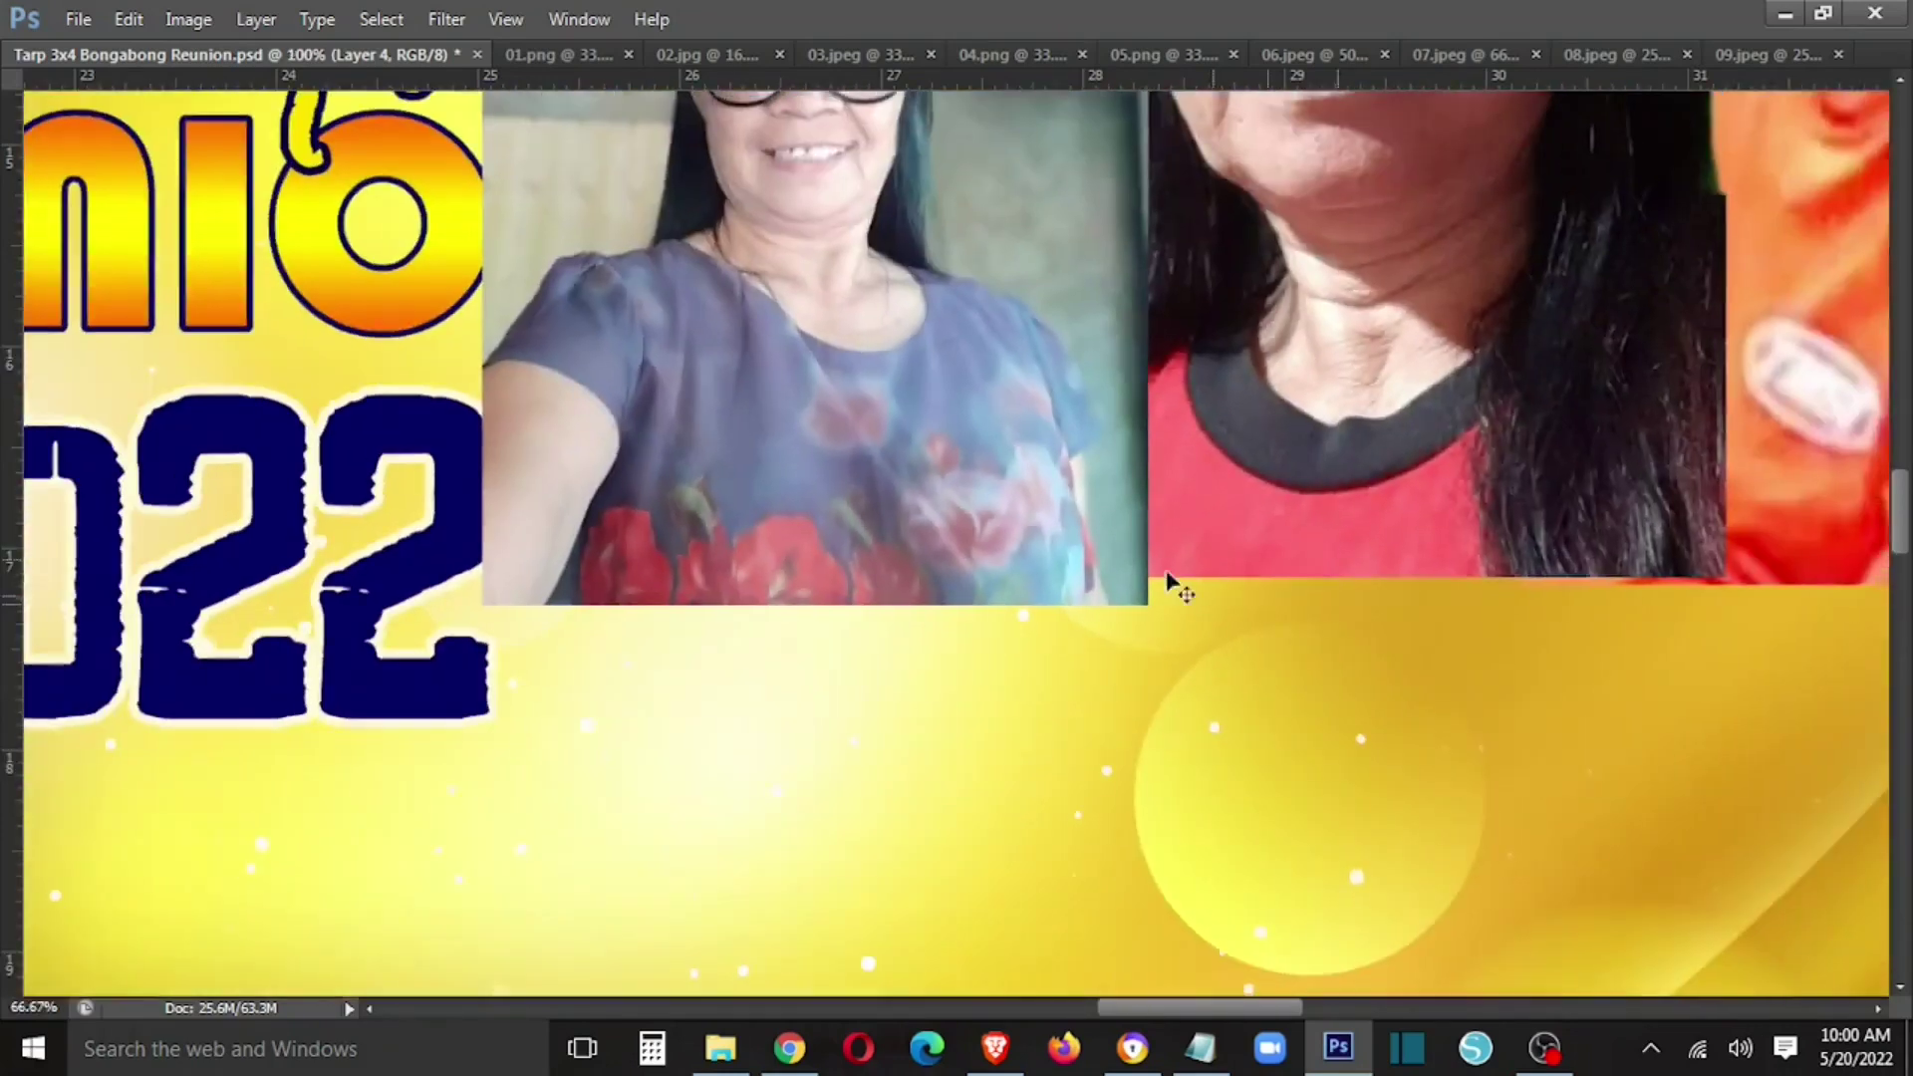
pyautogui.hotkey('ctrl', '-')
pyautogui.rightClick(877, 523)
pyautogui.click(1011, 241)
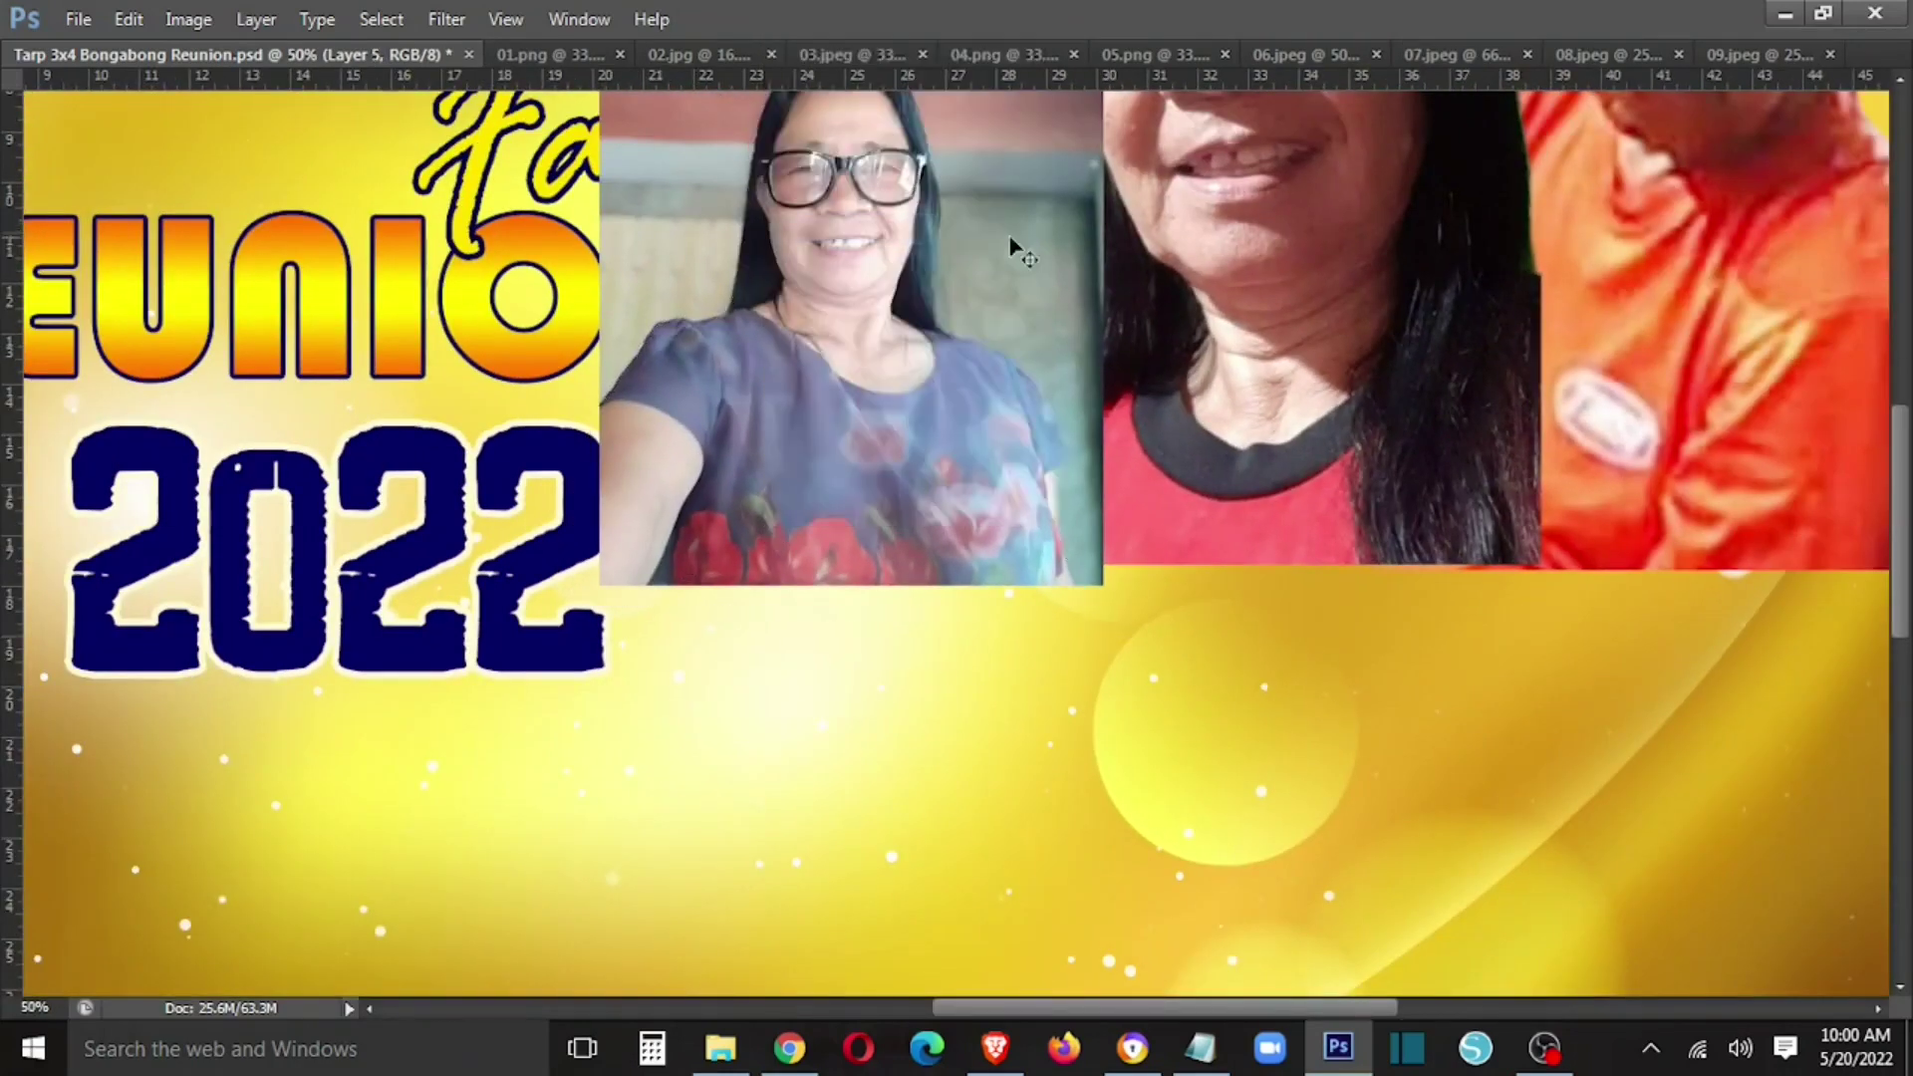
pyautogui.click(1064, 239)
pyautogui.press('Delete')
pyautogui.rightClick(1166, 296)
pyautogui.click(1216, 346)
pyautogui.press('Delete')
# - Move the feathered selfie beside the man and resize it with Free Transform
pyautogui.hotkey('ctrl', '-')
pyautogui.hotkey('ctrl', '-')
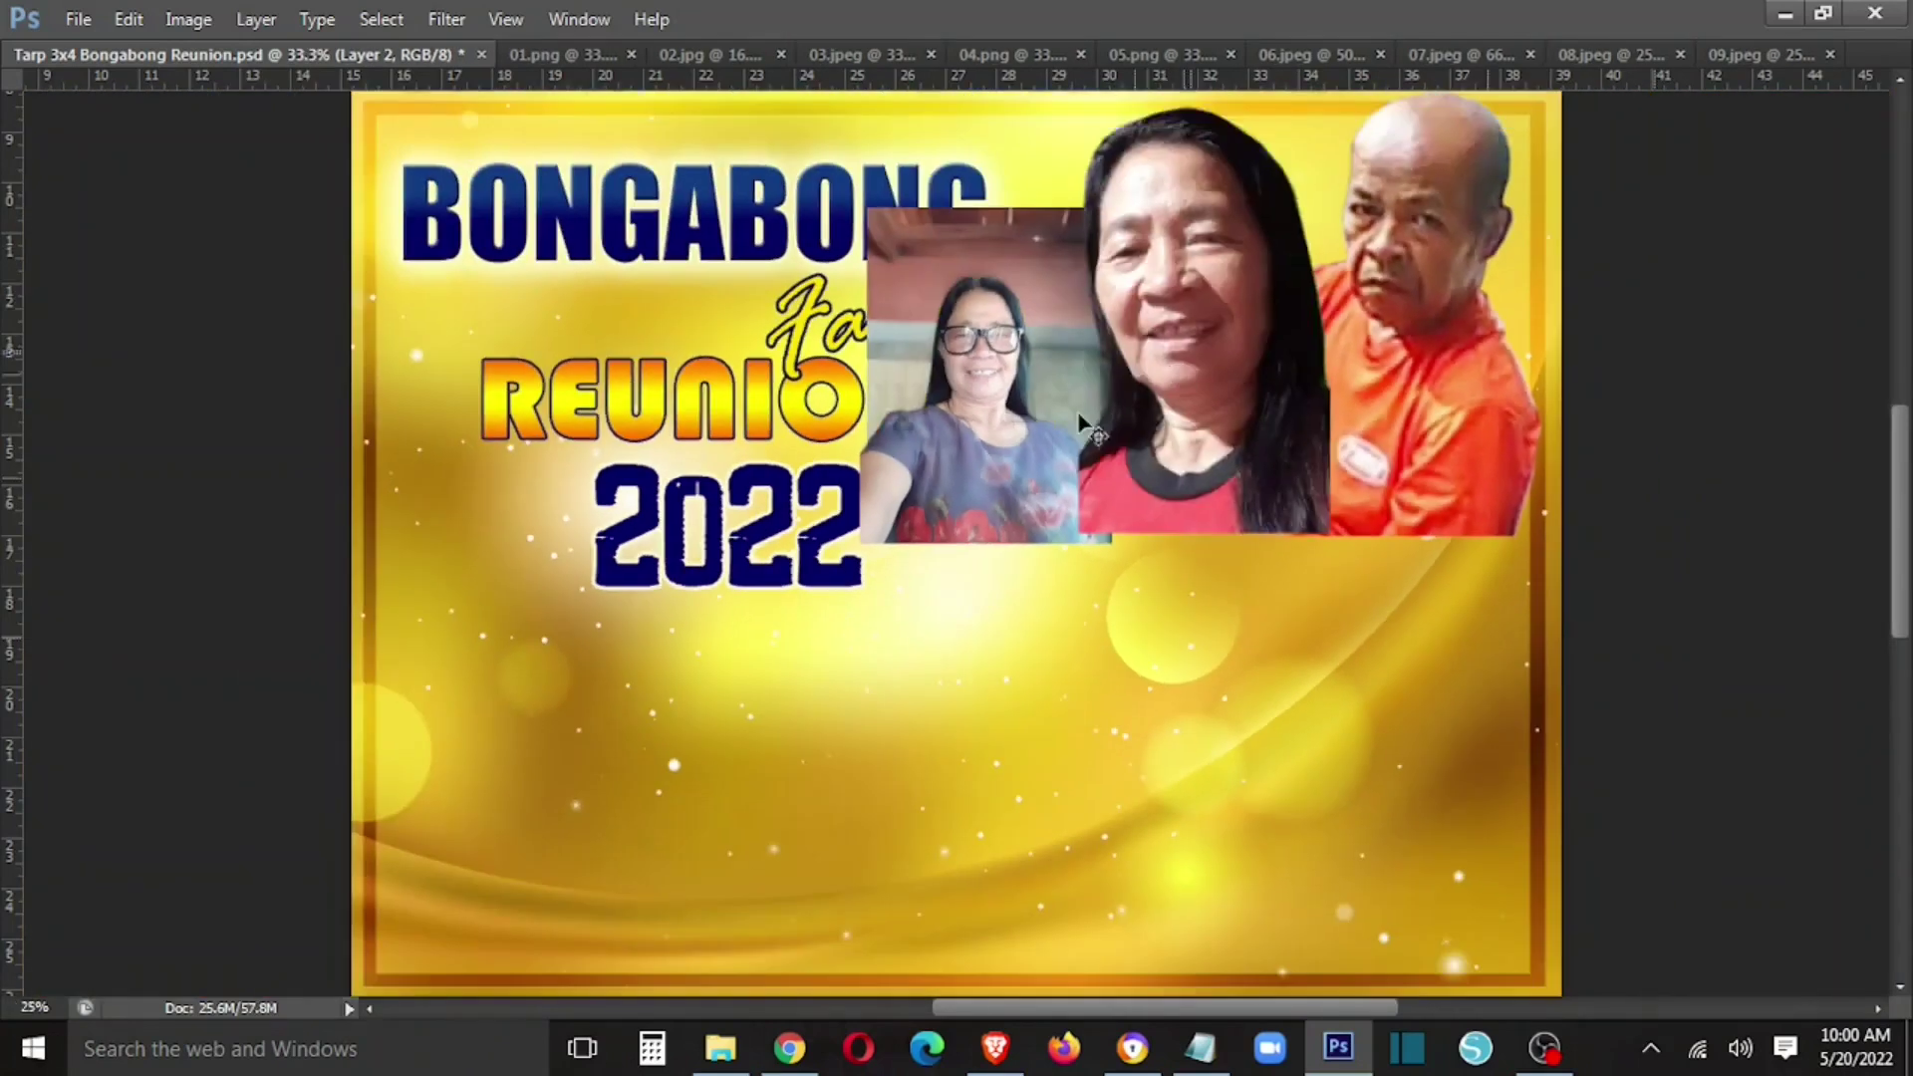
pyautogui.rightClick(1007, 463)
pyautogui.click(1046, 476)
pyautogui.moveTo(1046, 477)
pyautogui.mouseDown()
pyautogui.moveTo(1246, 379)
pyautogui.moveTo(1405, 605)
pyautogui.moveTo(1393, 593)
pyautogui.mouseUp()
pyautogui.hotkey('ctrl', 't')
pyautogui.moveTo(1312, 428); pyautogui.dragTo(1283, 427)
pyautogui.moveTo(1048, 131); pyautogui.dragTo(1022, 140)
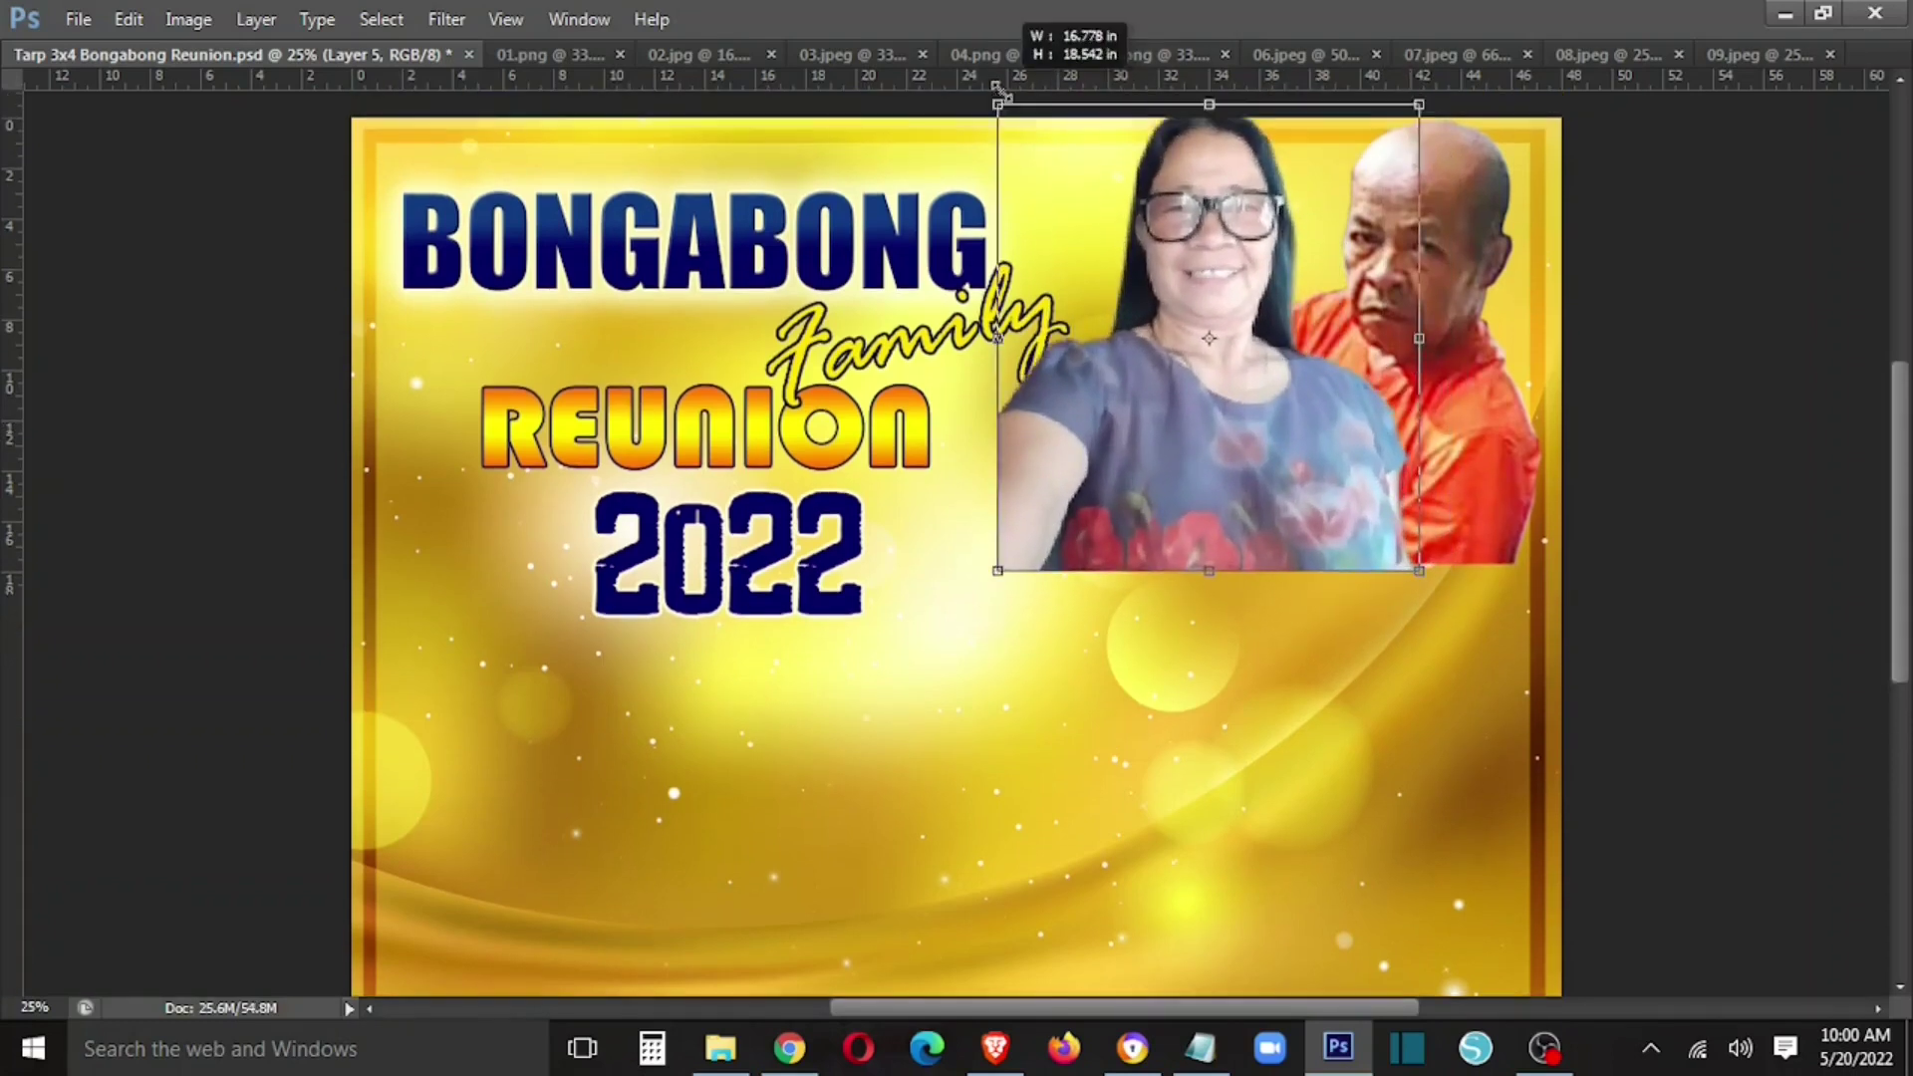
pyautogui.press('Return')
# - Shrink the man's photo slightly with Free Transform
pyautogui.rightClick(1390, 262)
pyautogui.click(1425, 263)
pyautogui.hotkey('ctrl', 't')
pyautogui.moveTo(1531, 127); pyautogui.dragTo(1529, 150)
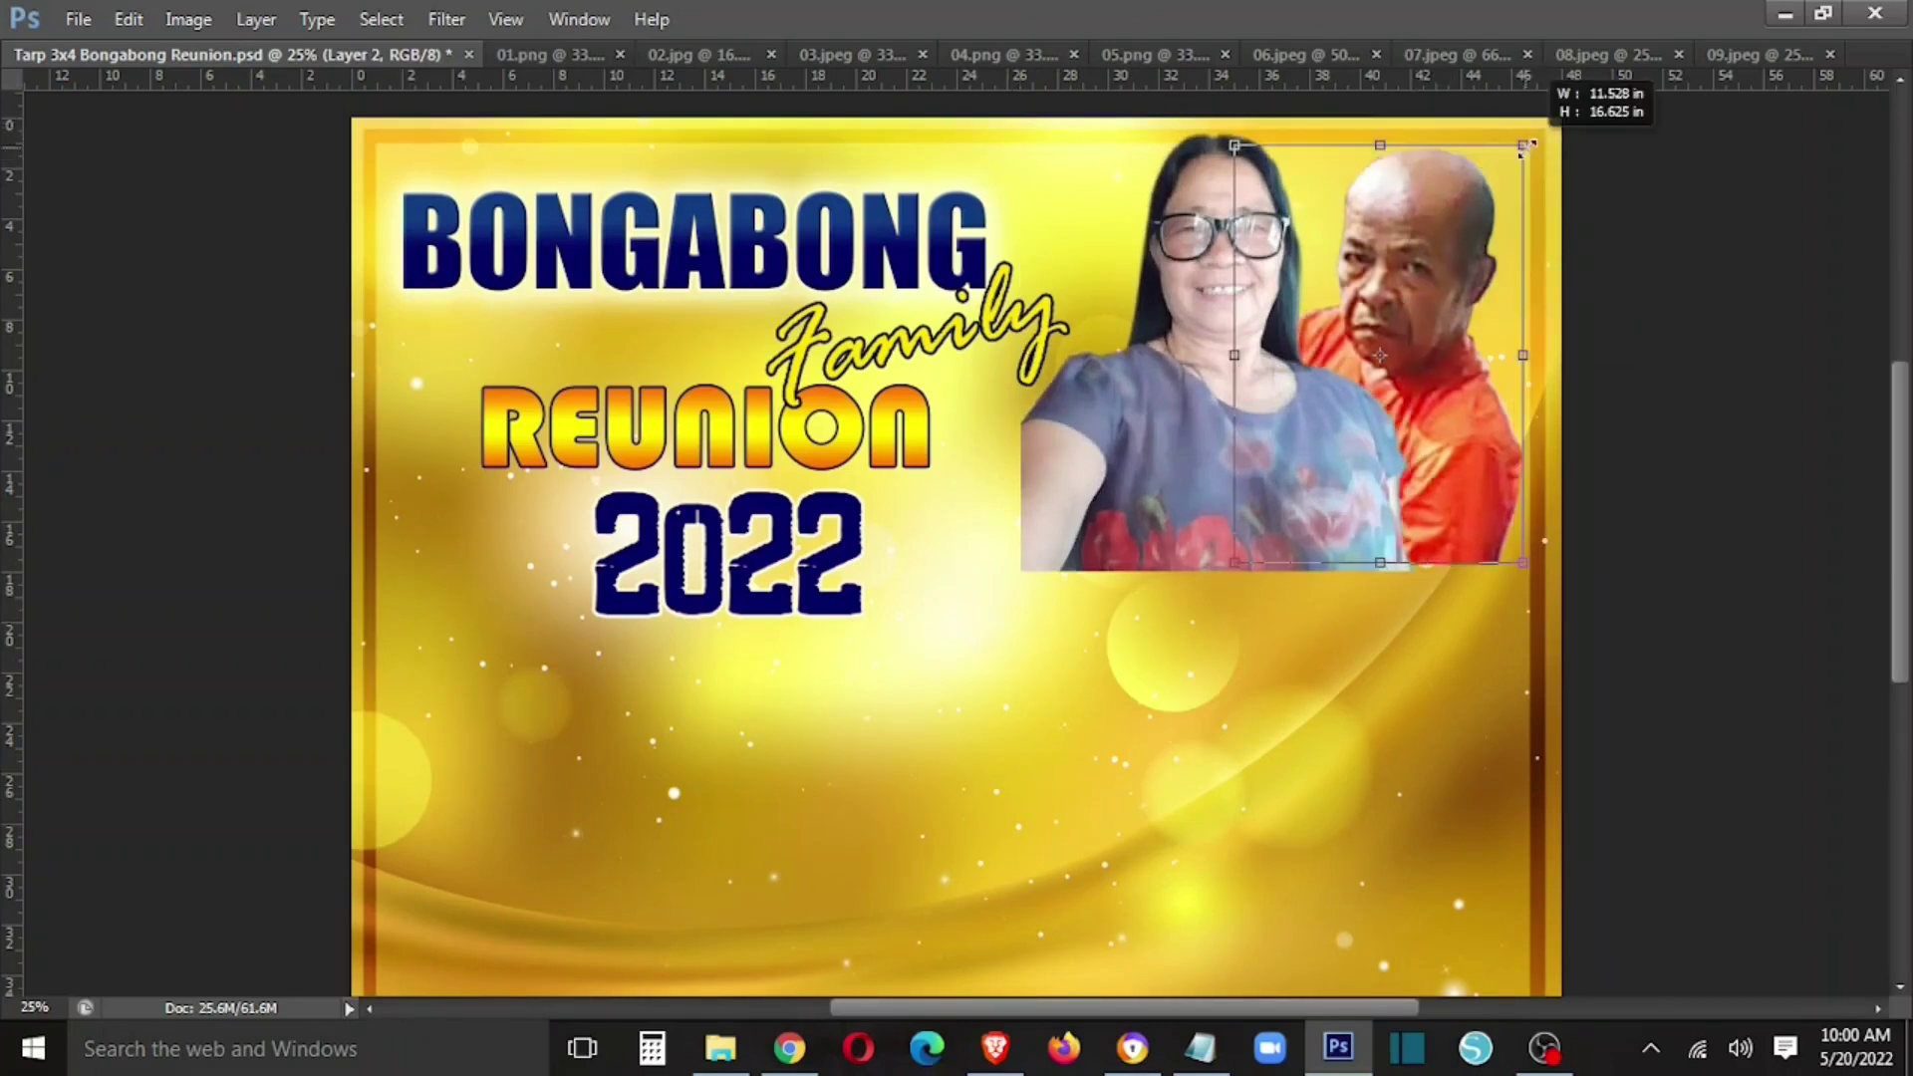
pyautogui.press('Return')
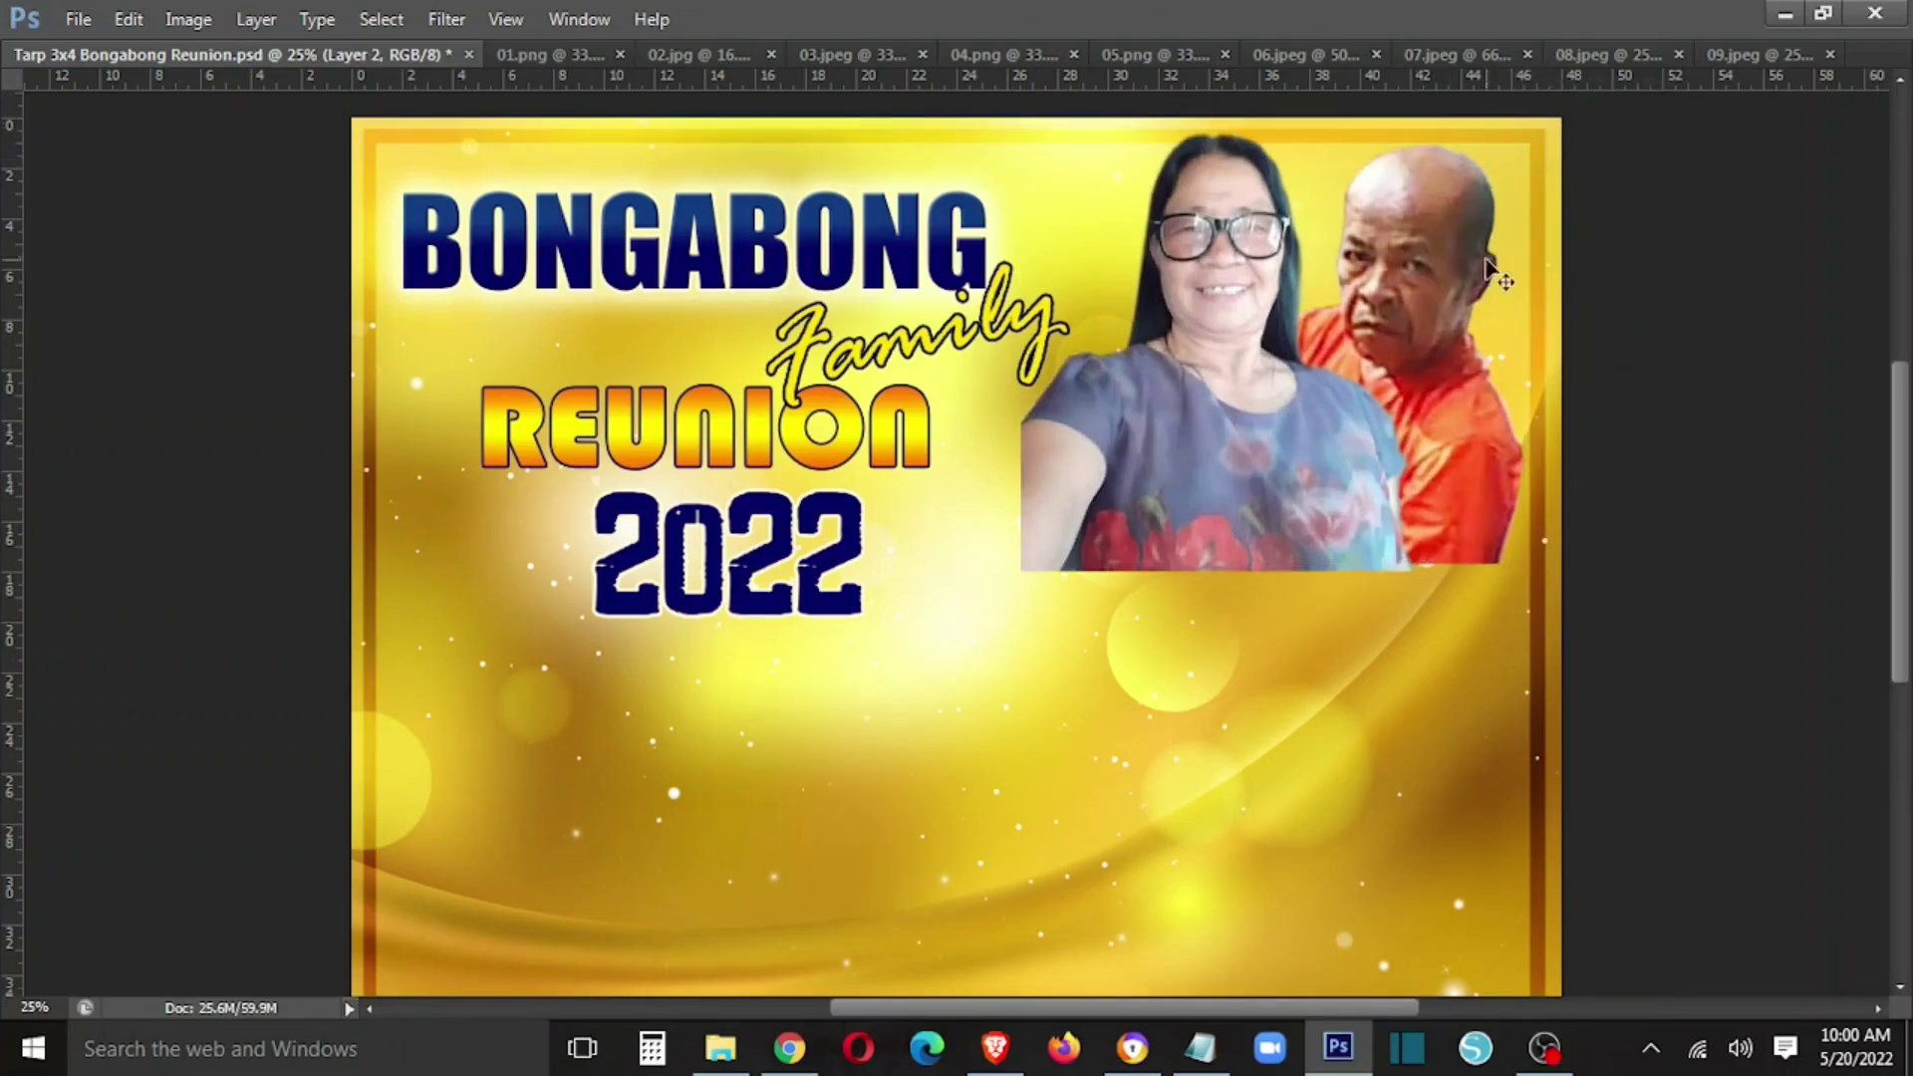
pyautogui.hotkey('ctrl', 'l')
# - Brighten the man's photo midtones with Levels, then clear the selection
pyautogui.moveTo(402, 466); pyautogui.dragTo(378, 466)
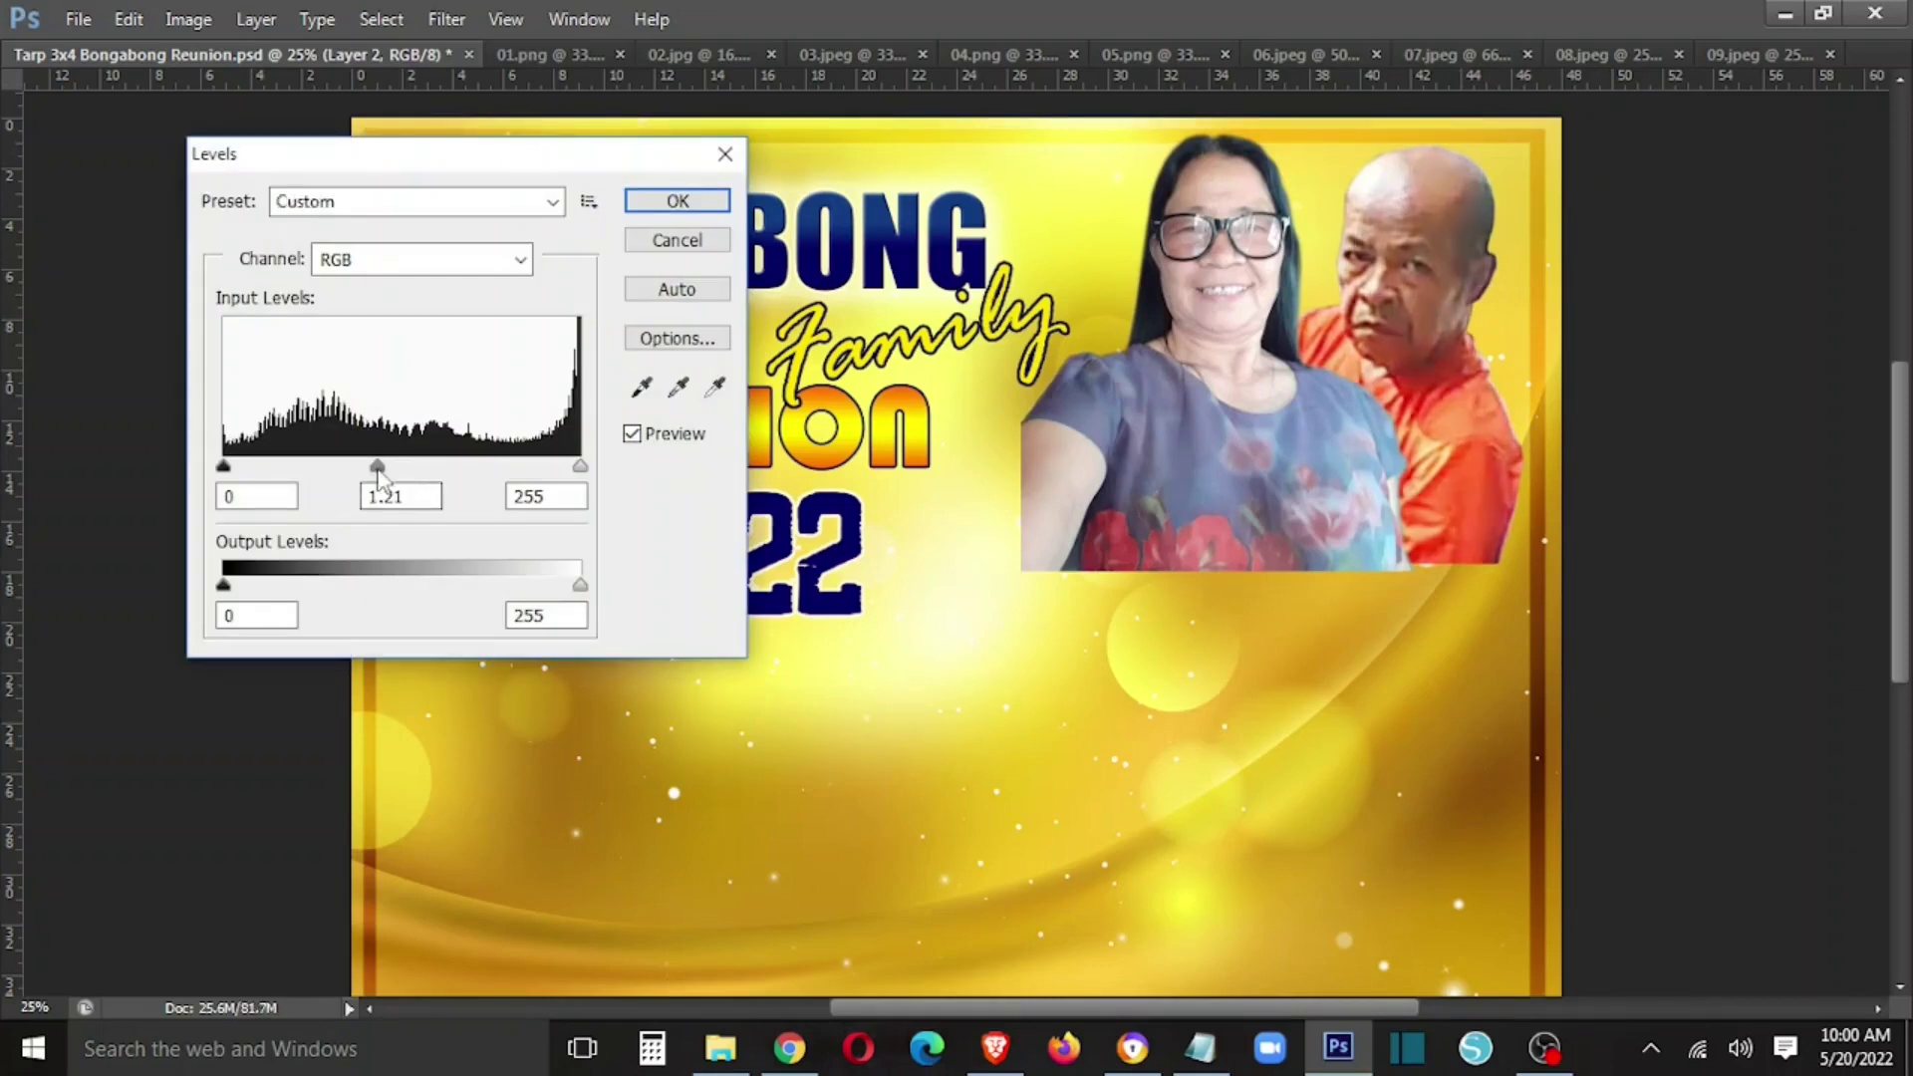
pyautogui.click(726, 202)
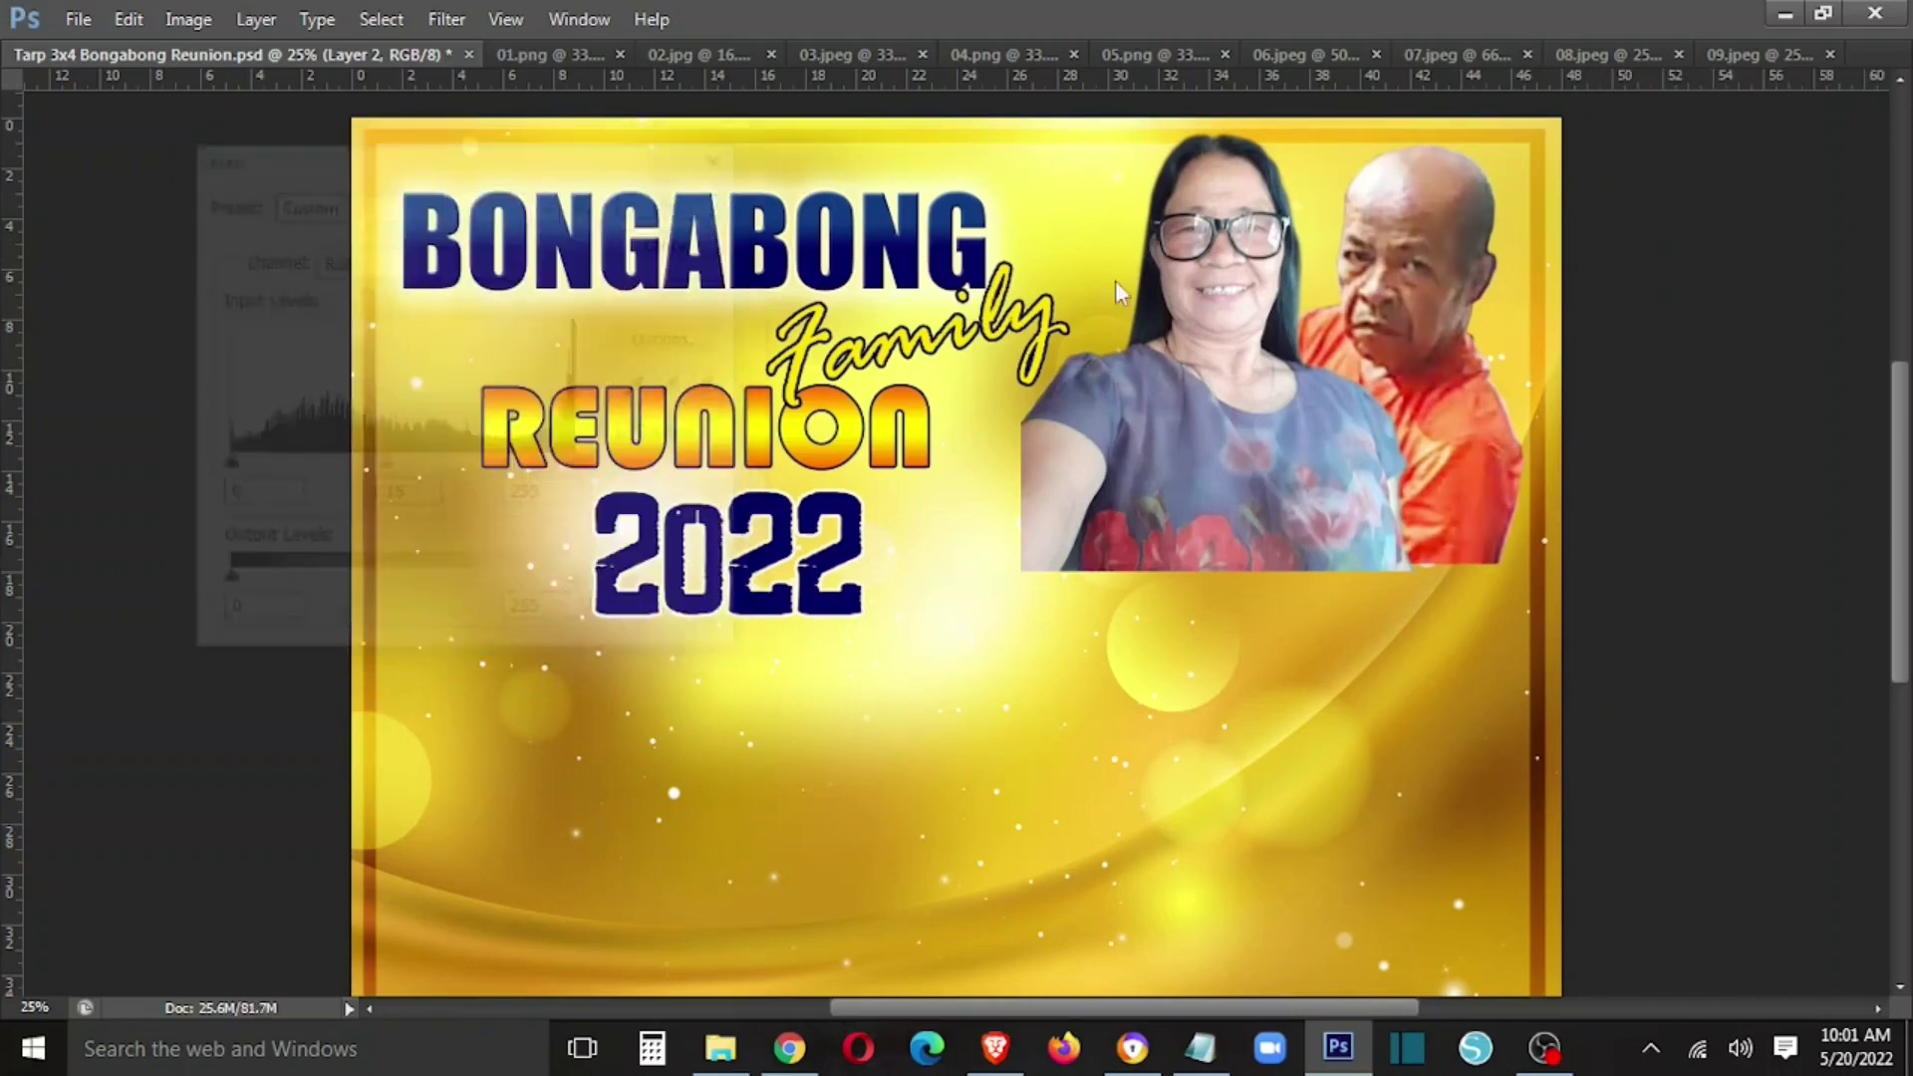
pyautogui.rightClick(1093, 261)
pyautogui.click(1200, 752)
pyautogui.press('Return')
pyautogui.hotkey('ctrl', 'd')
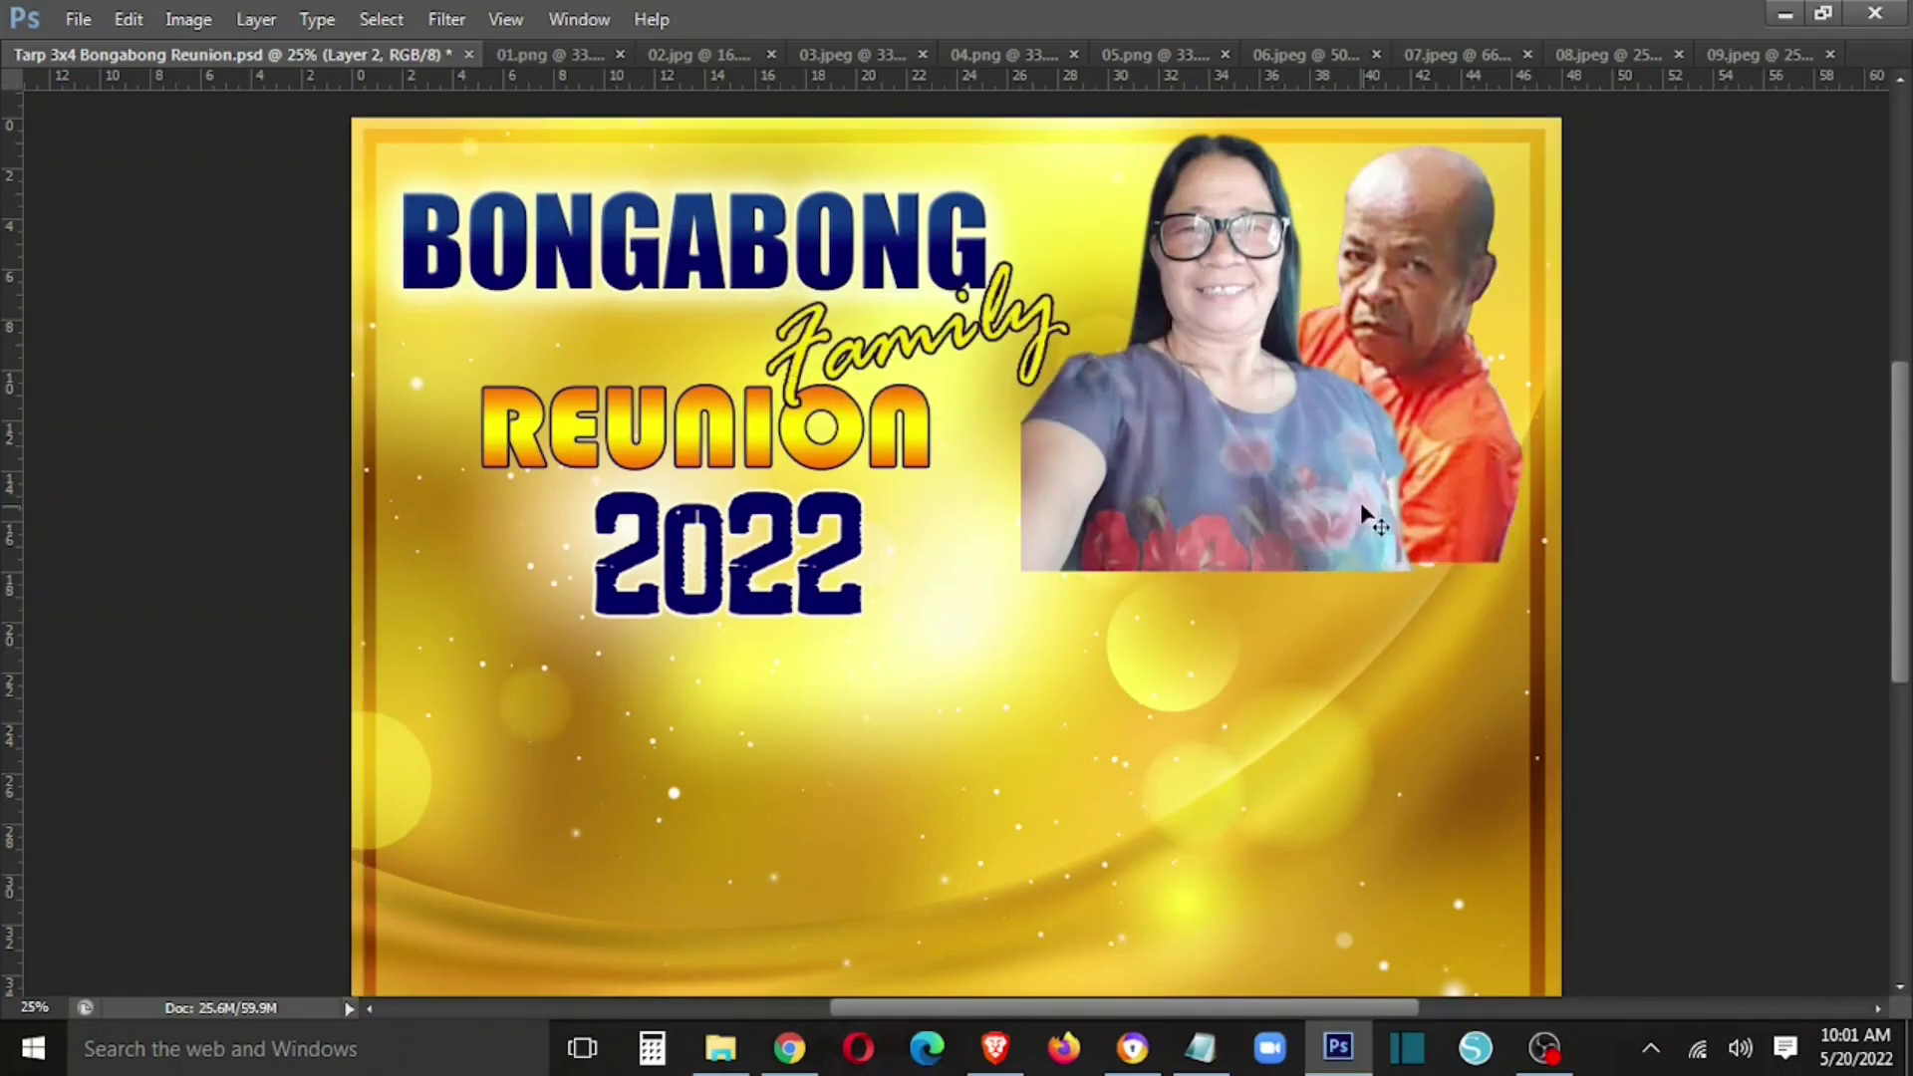
# - On the selfie layer, select a rectangle left of the selfie below Family
pyautogui.rightClick(1046, 518)
pyautogui.click(1136, 513)
pyautogui.press('m')
pyautogui.moveTo(883, 321); pyautogui.dragTo(1023, 710)
pyautogui.press('Tab')
pyautogui.hotkey('ctrl', 'd')
pyautogui.rightClick(73, 229)
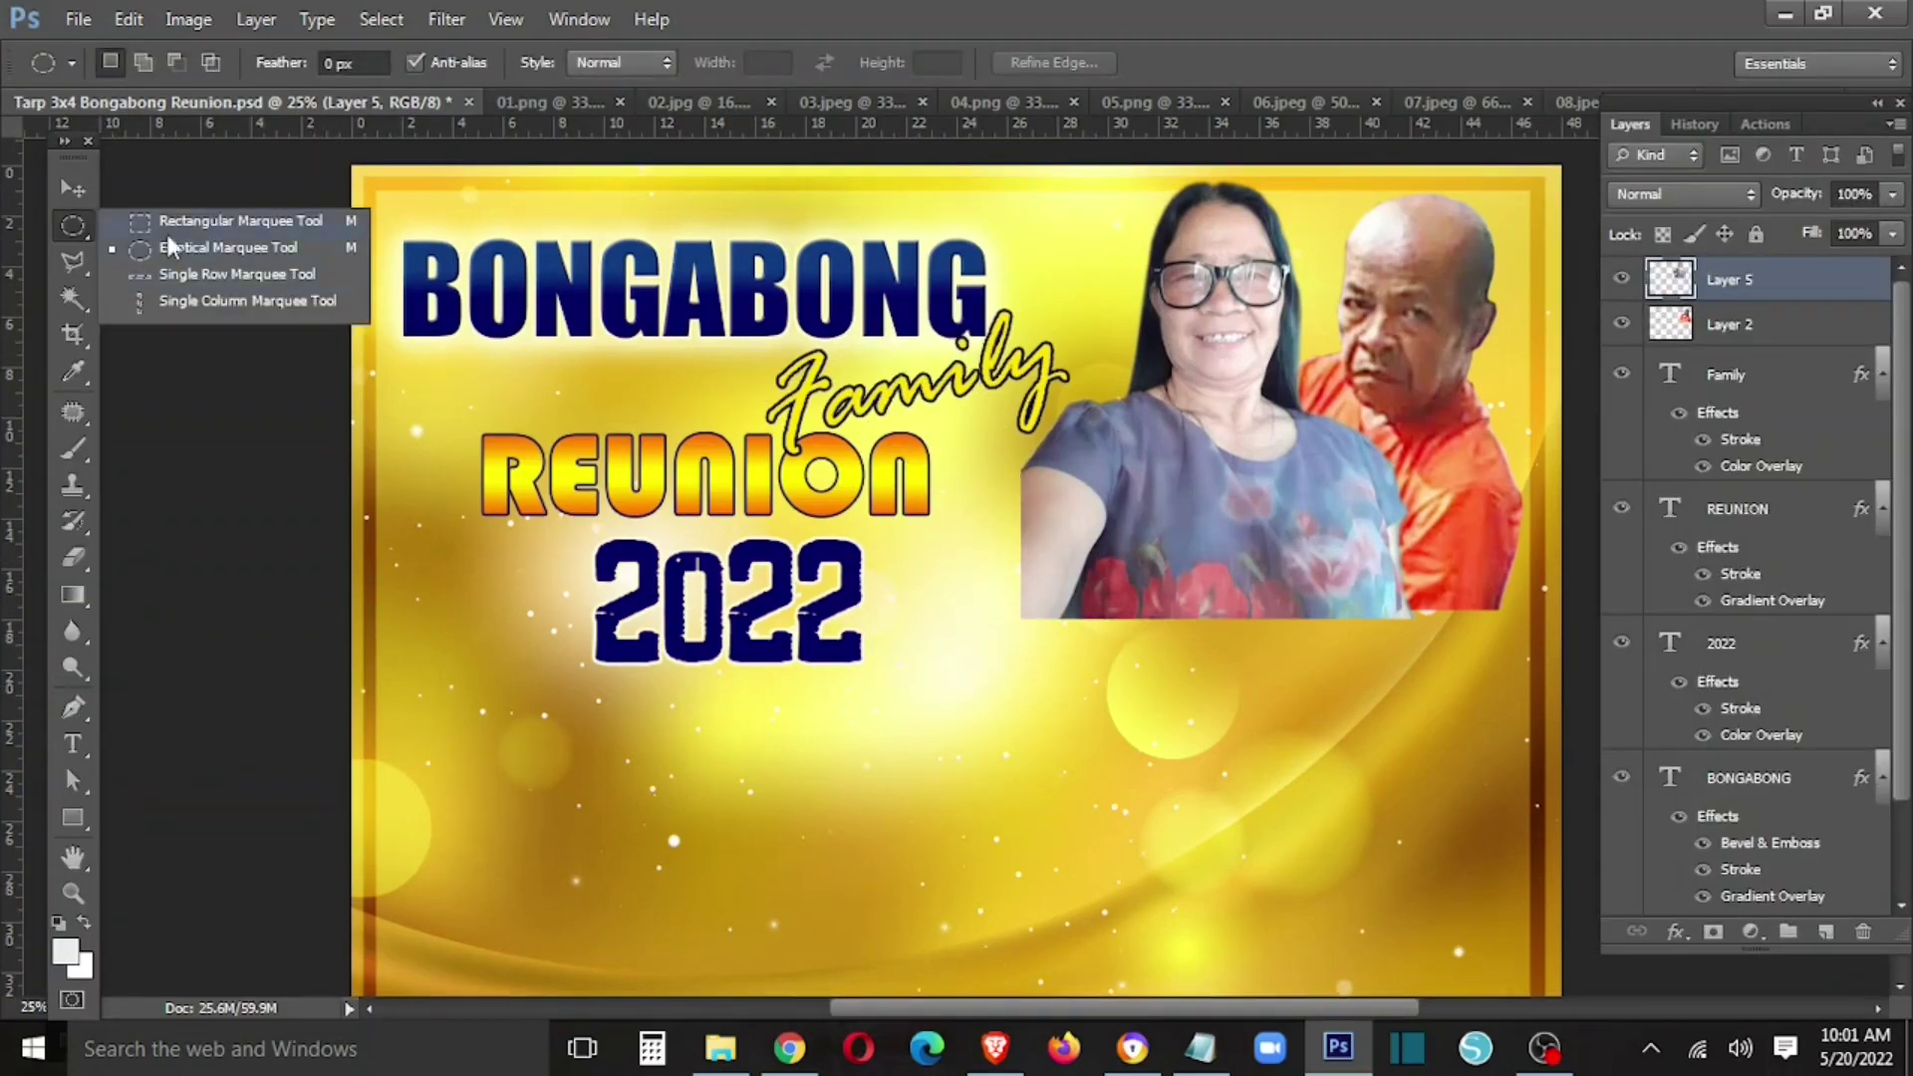
pyautogui.click(219, 220)
pyautogui.moveTo(830, 329); pyautogui.dragTo(1021, 701)
# - Feather the rectangular selection, reapplying a larger radius to soften the selfie's edge
pyautogui.rightClick(939, 558)
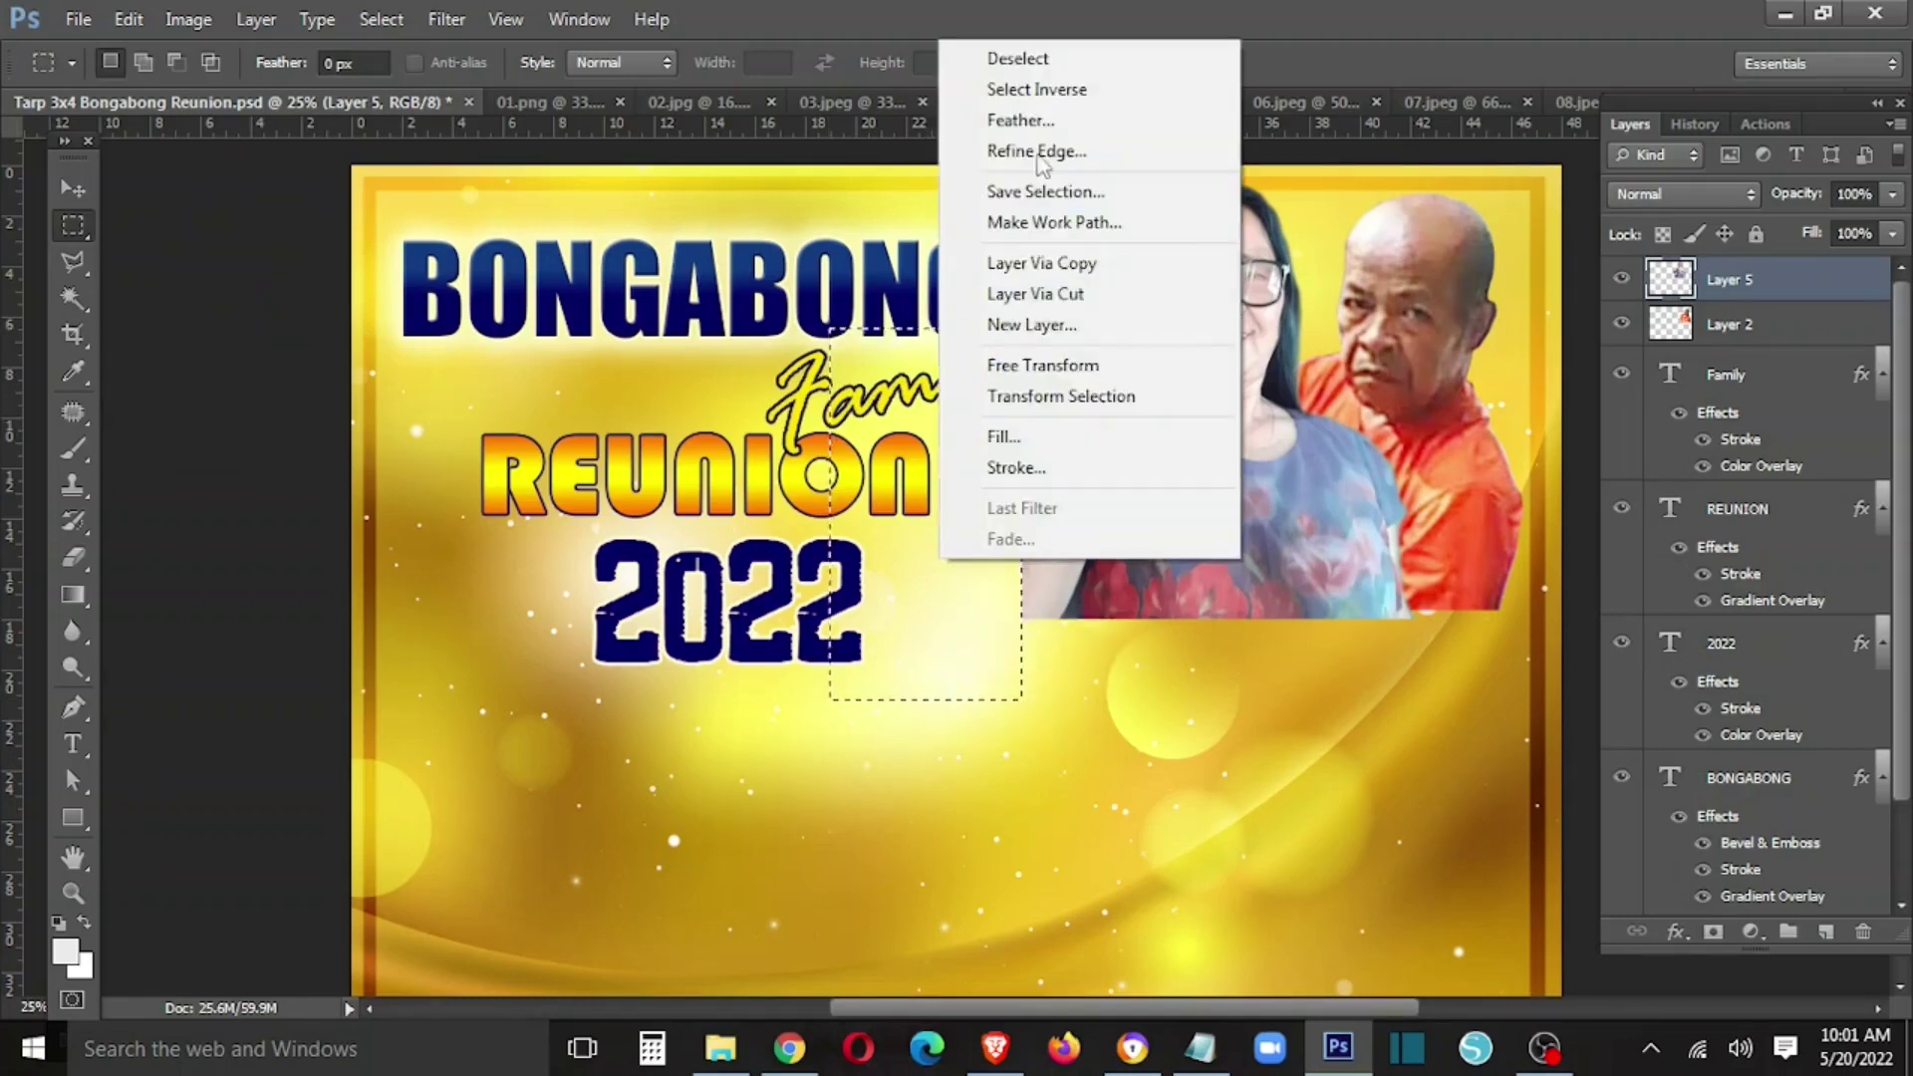
pyautogui.click(1022, 121)
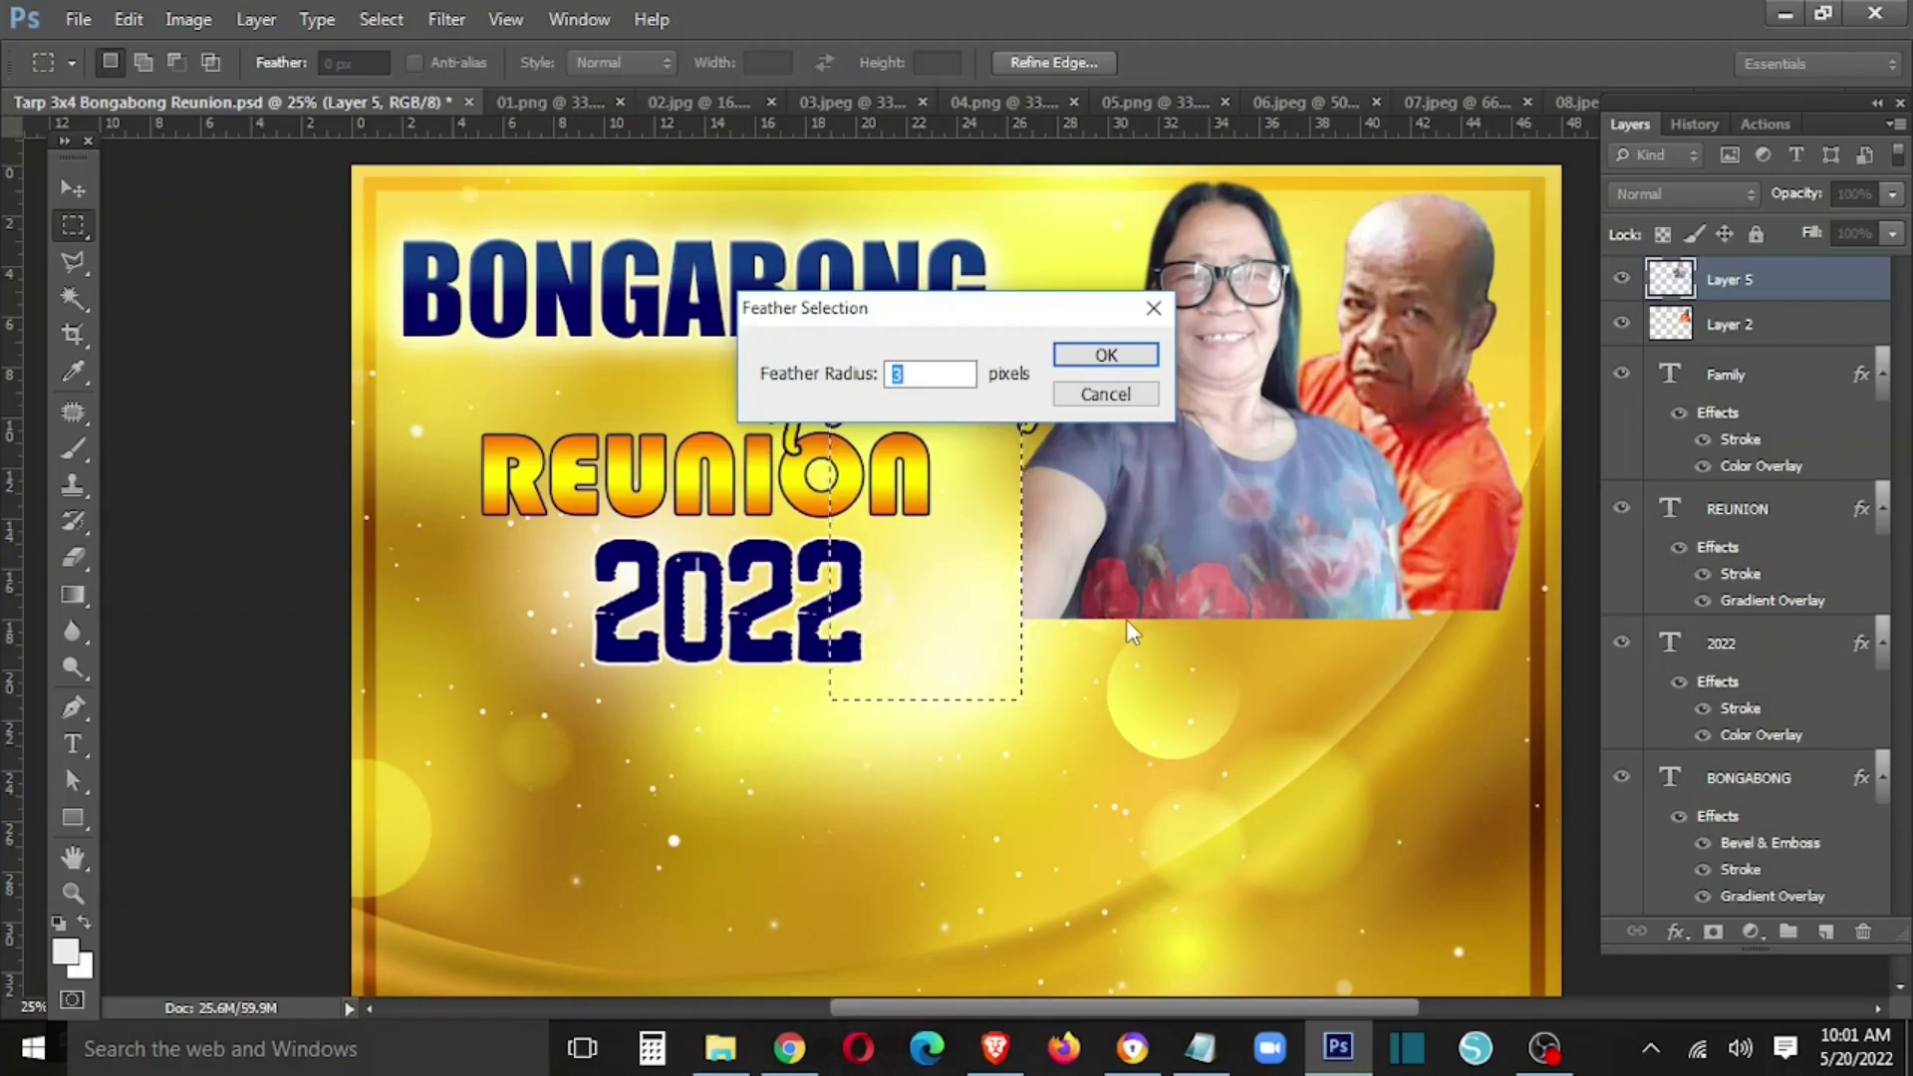
pyautogui.press('Return')
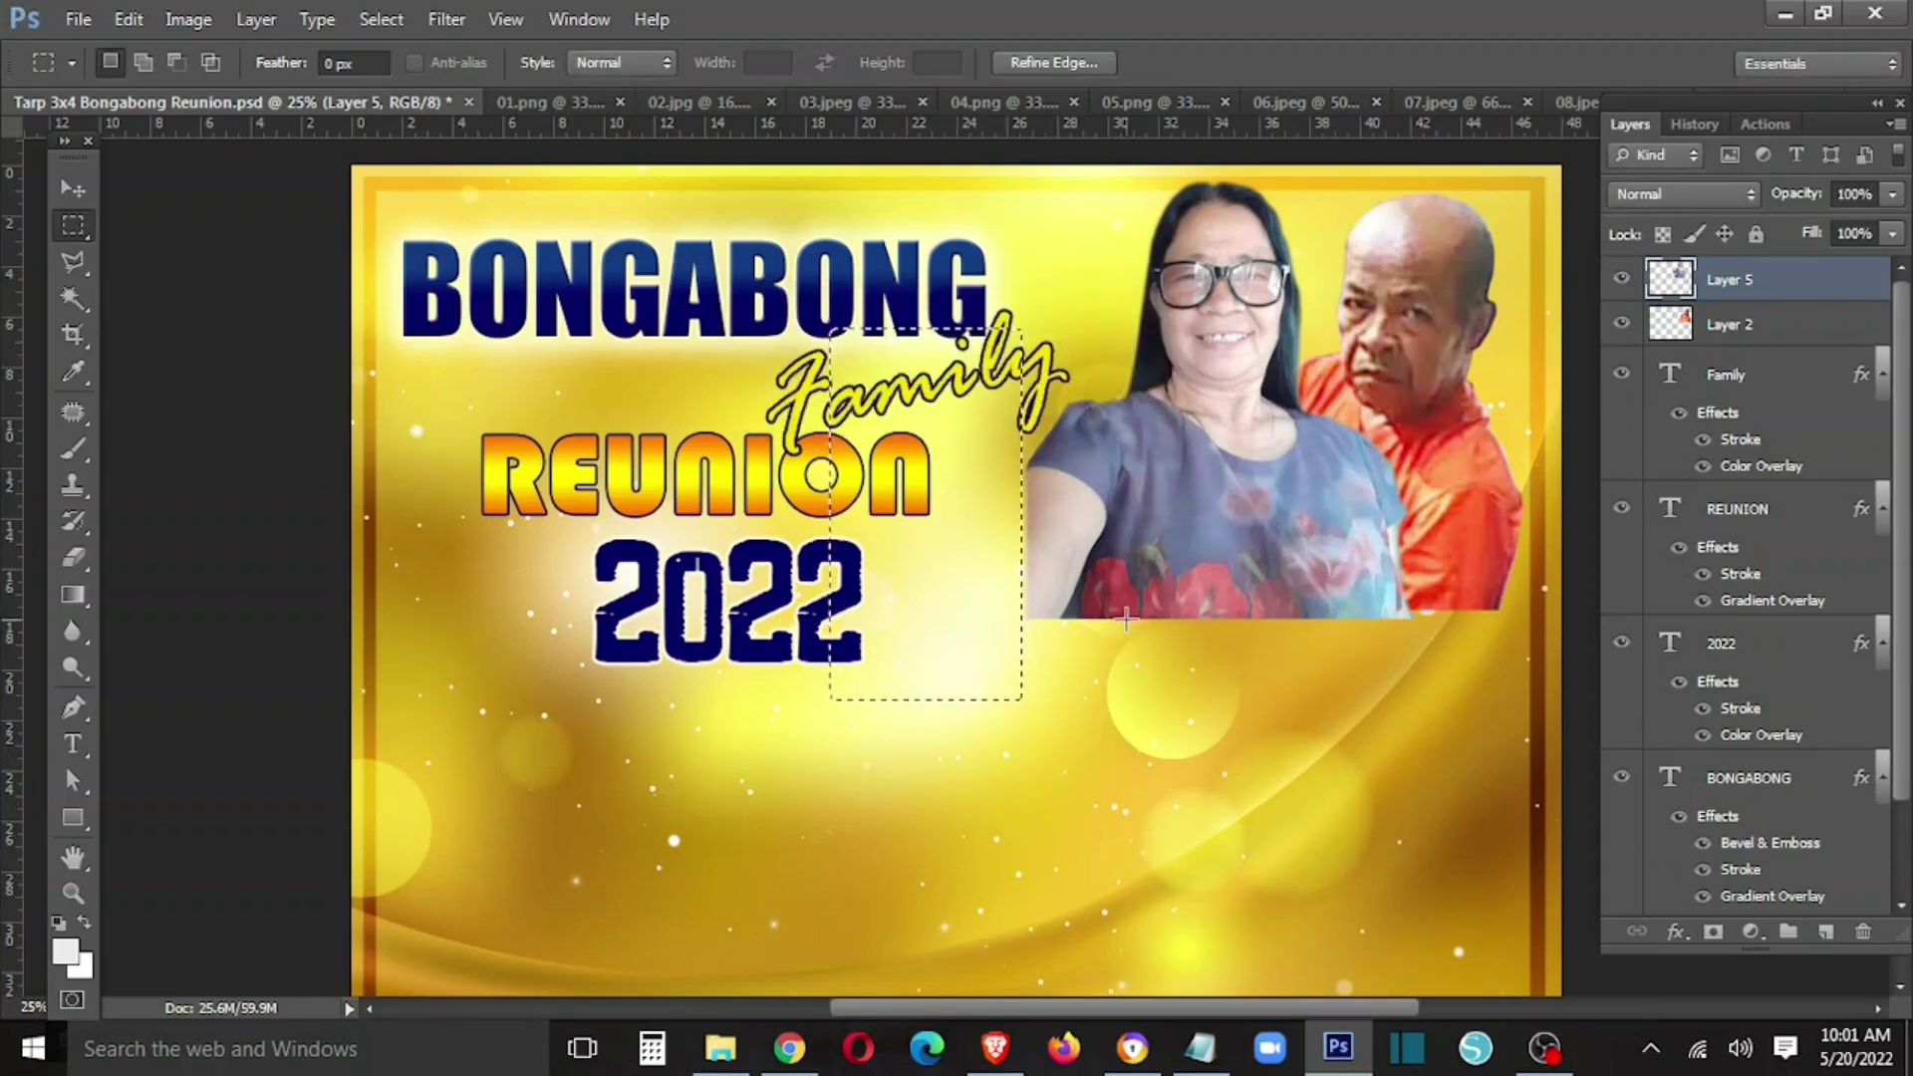
pyautogui.rightClick(990, 558)
pyautogui.click(1106, 127)
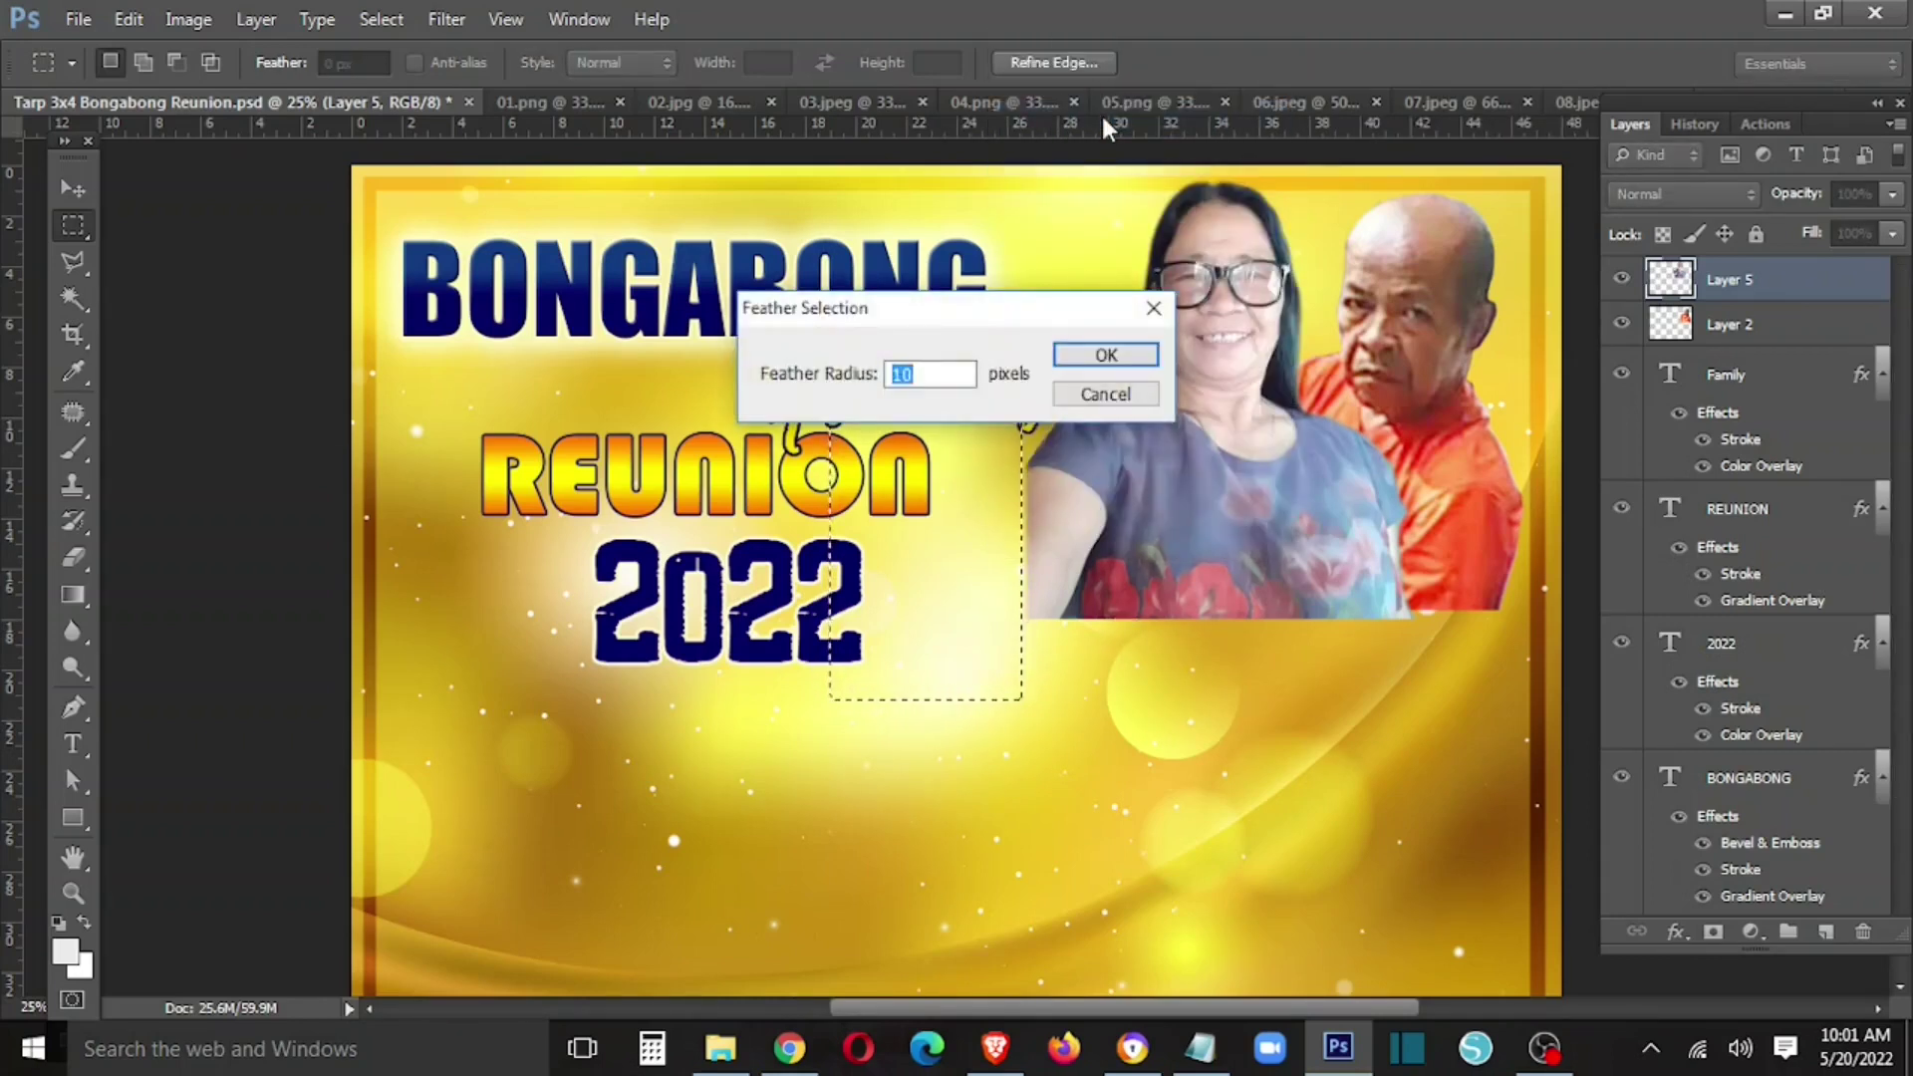
pyautogui.press('Return')
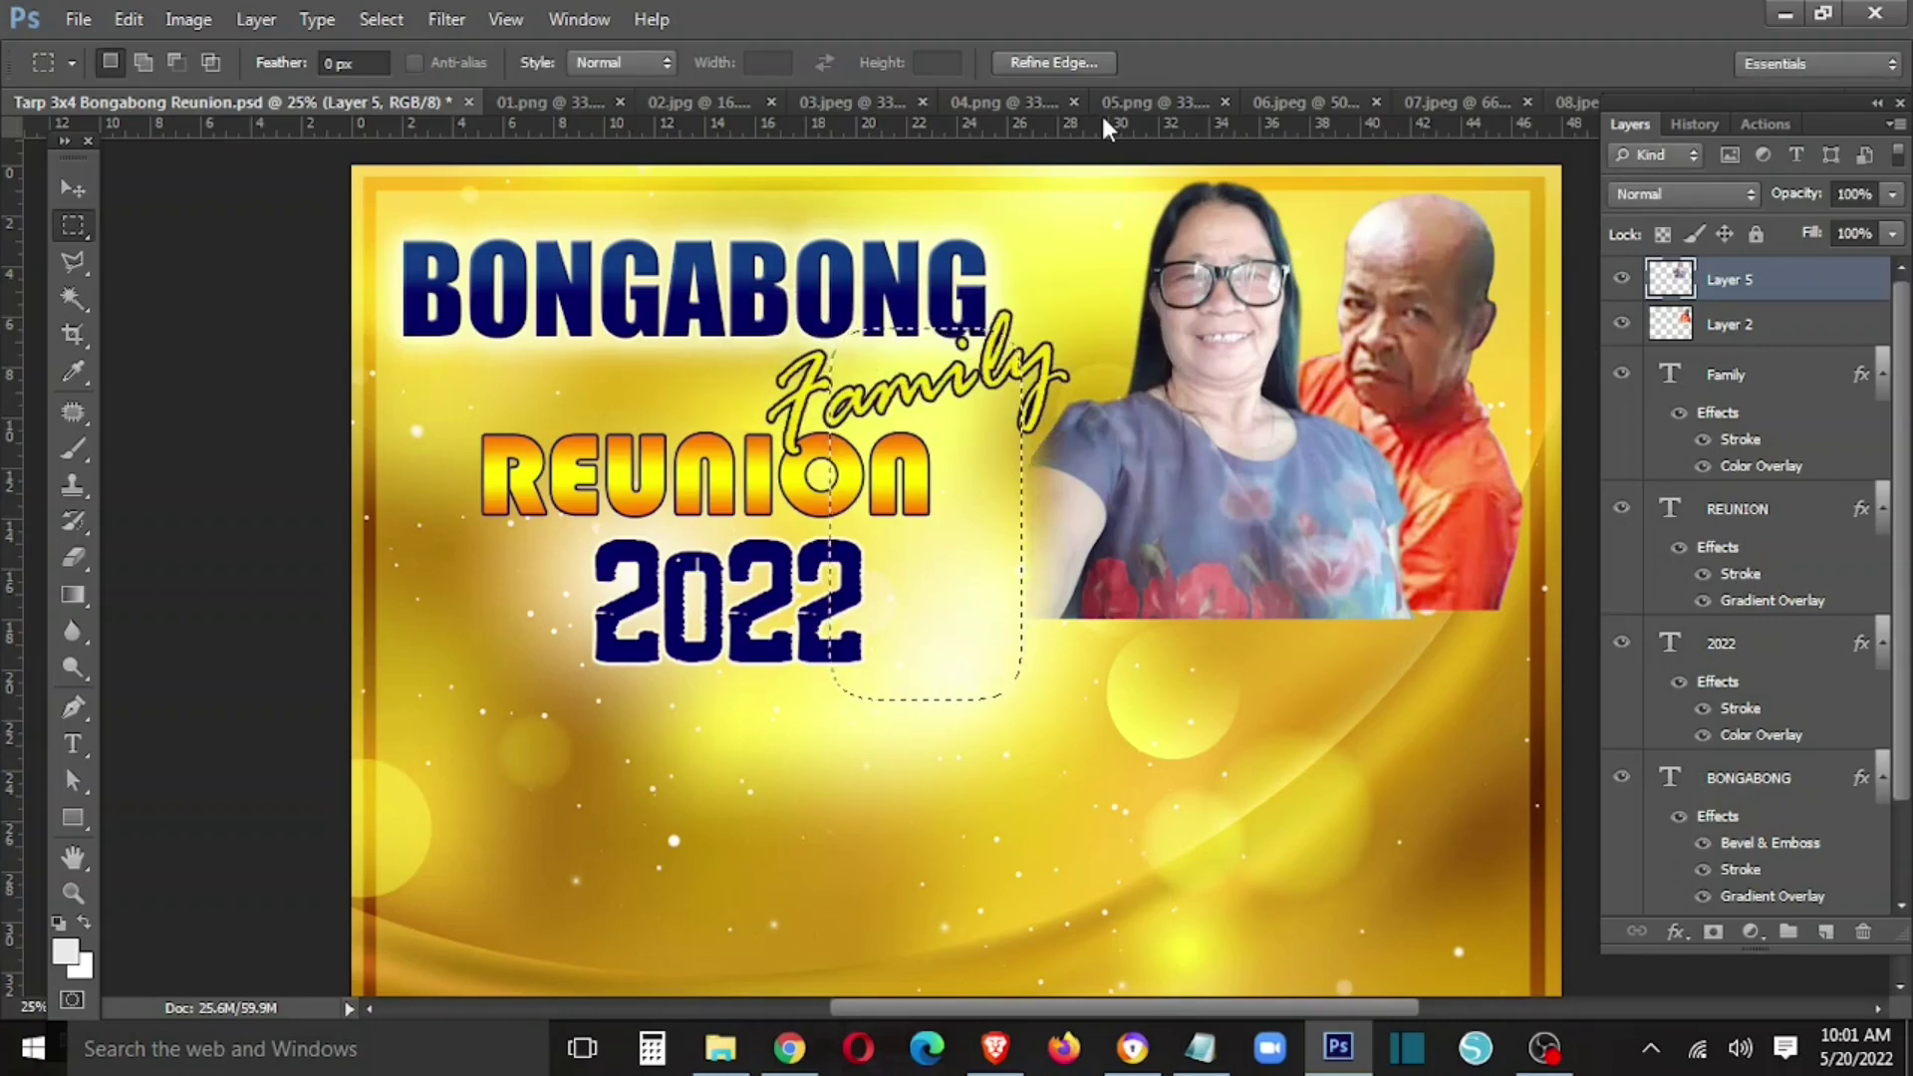
pyautogui.press('v')
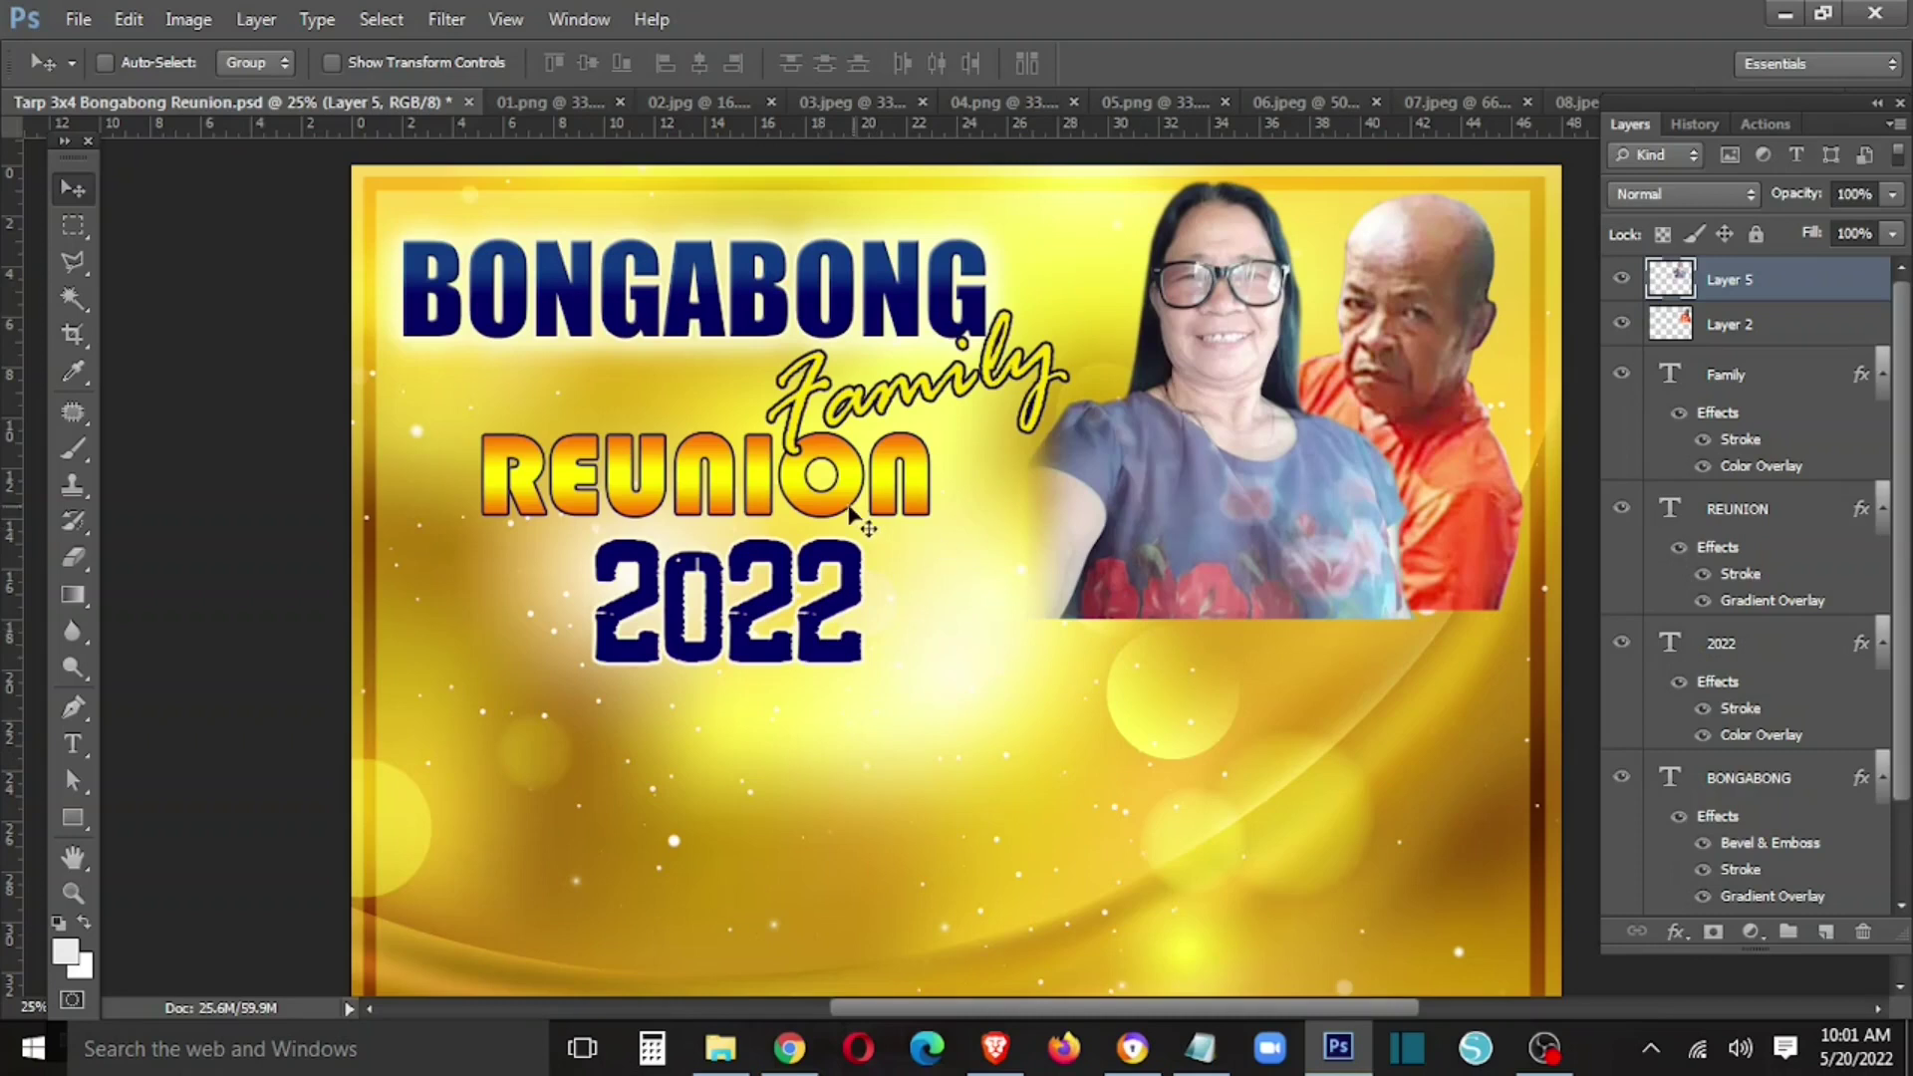
# - Group the BONGABONG, Family, REUNION and 2022 layers and nudge the title upward
pyautogui.keyDown('ctrl'); pyautogui.click(792, 329); pyautogui.keyUp('ctrl')
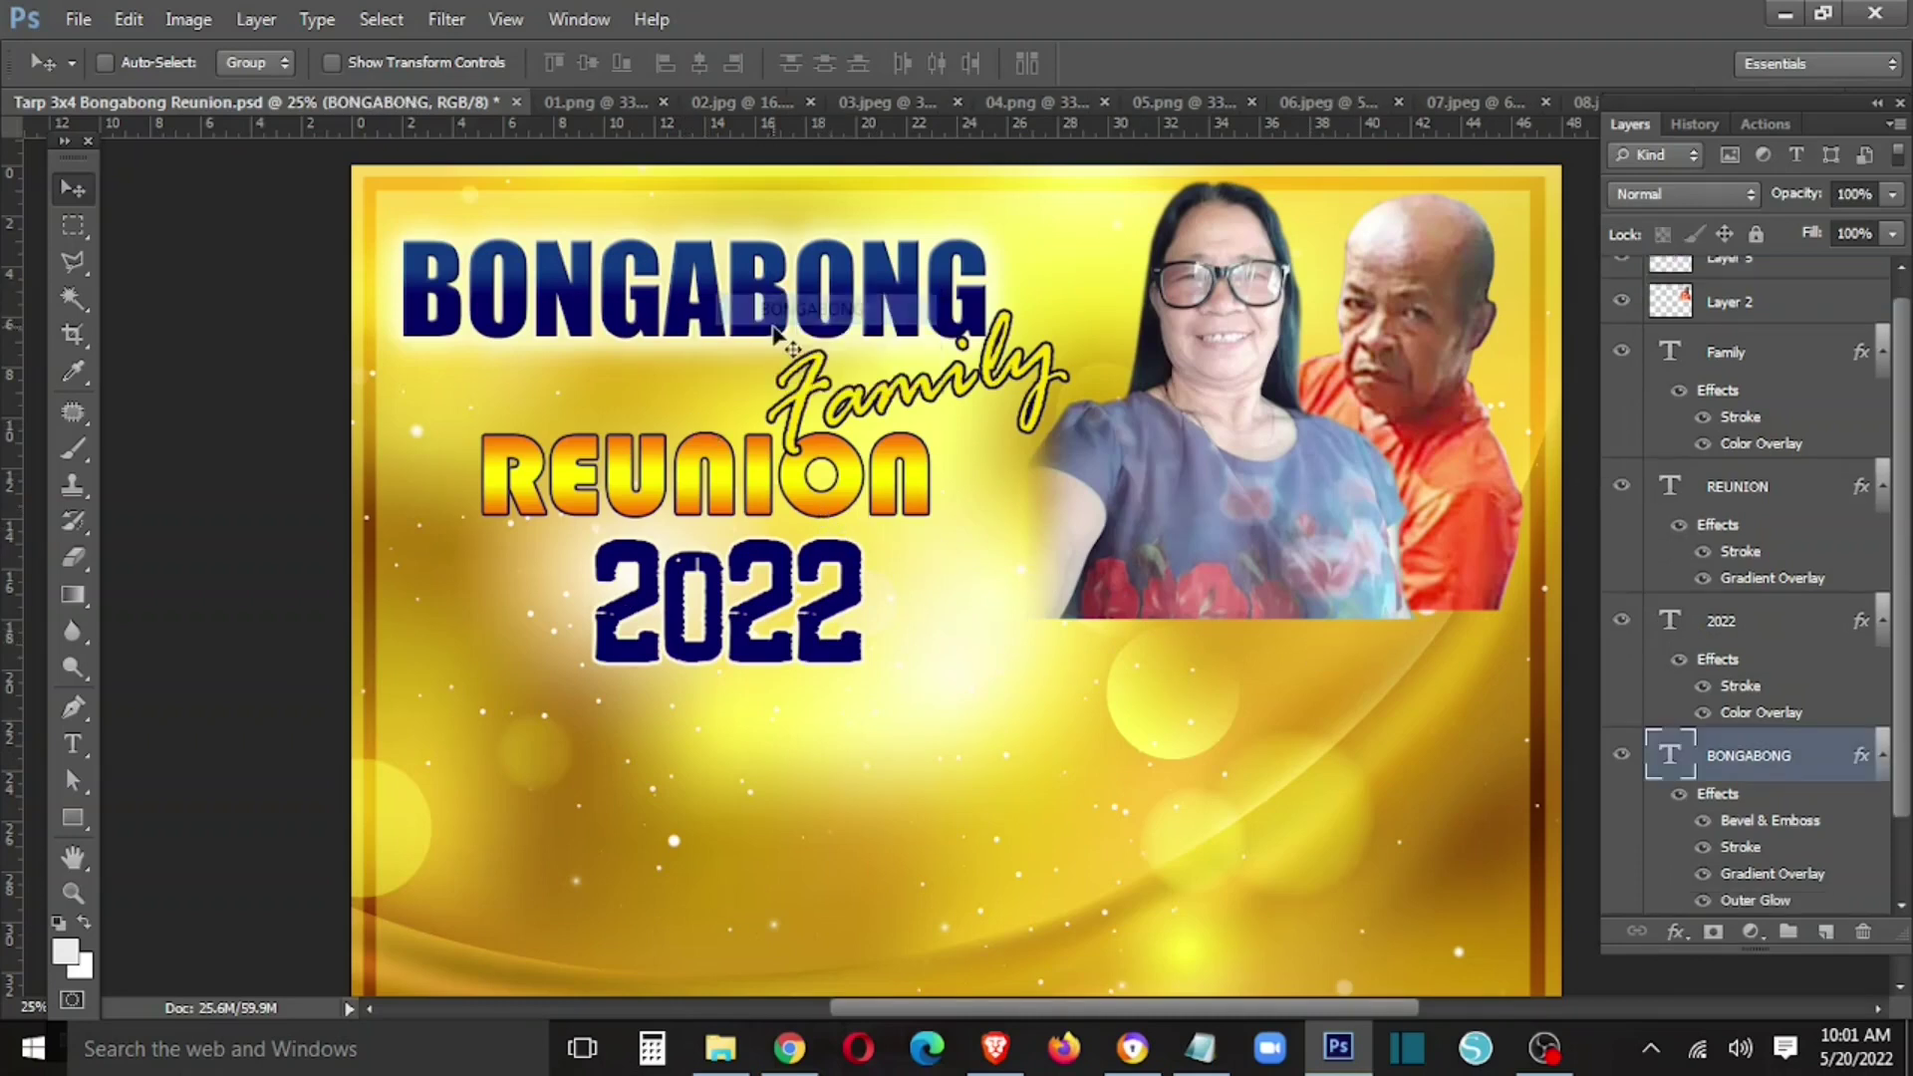
pyautogui.click(1744, 356)
pyautogui.scroll(-2, 1784, 558)
pyautogui.keyDown('shift'); pyautogui.click(1759, 682); pyautogui.keyUp('shift')
pyautogui.hotkey('ctrl', 'g')
pyautogui.moveTo(738, 461); pyautogui.dragTo(751, 438)
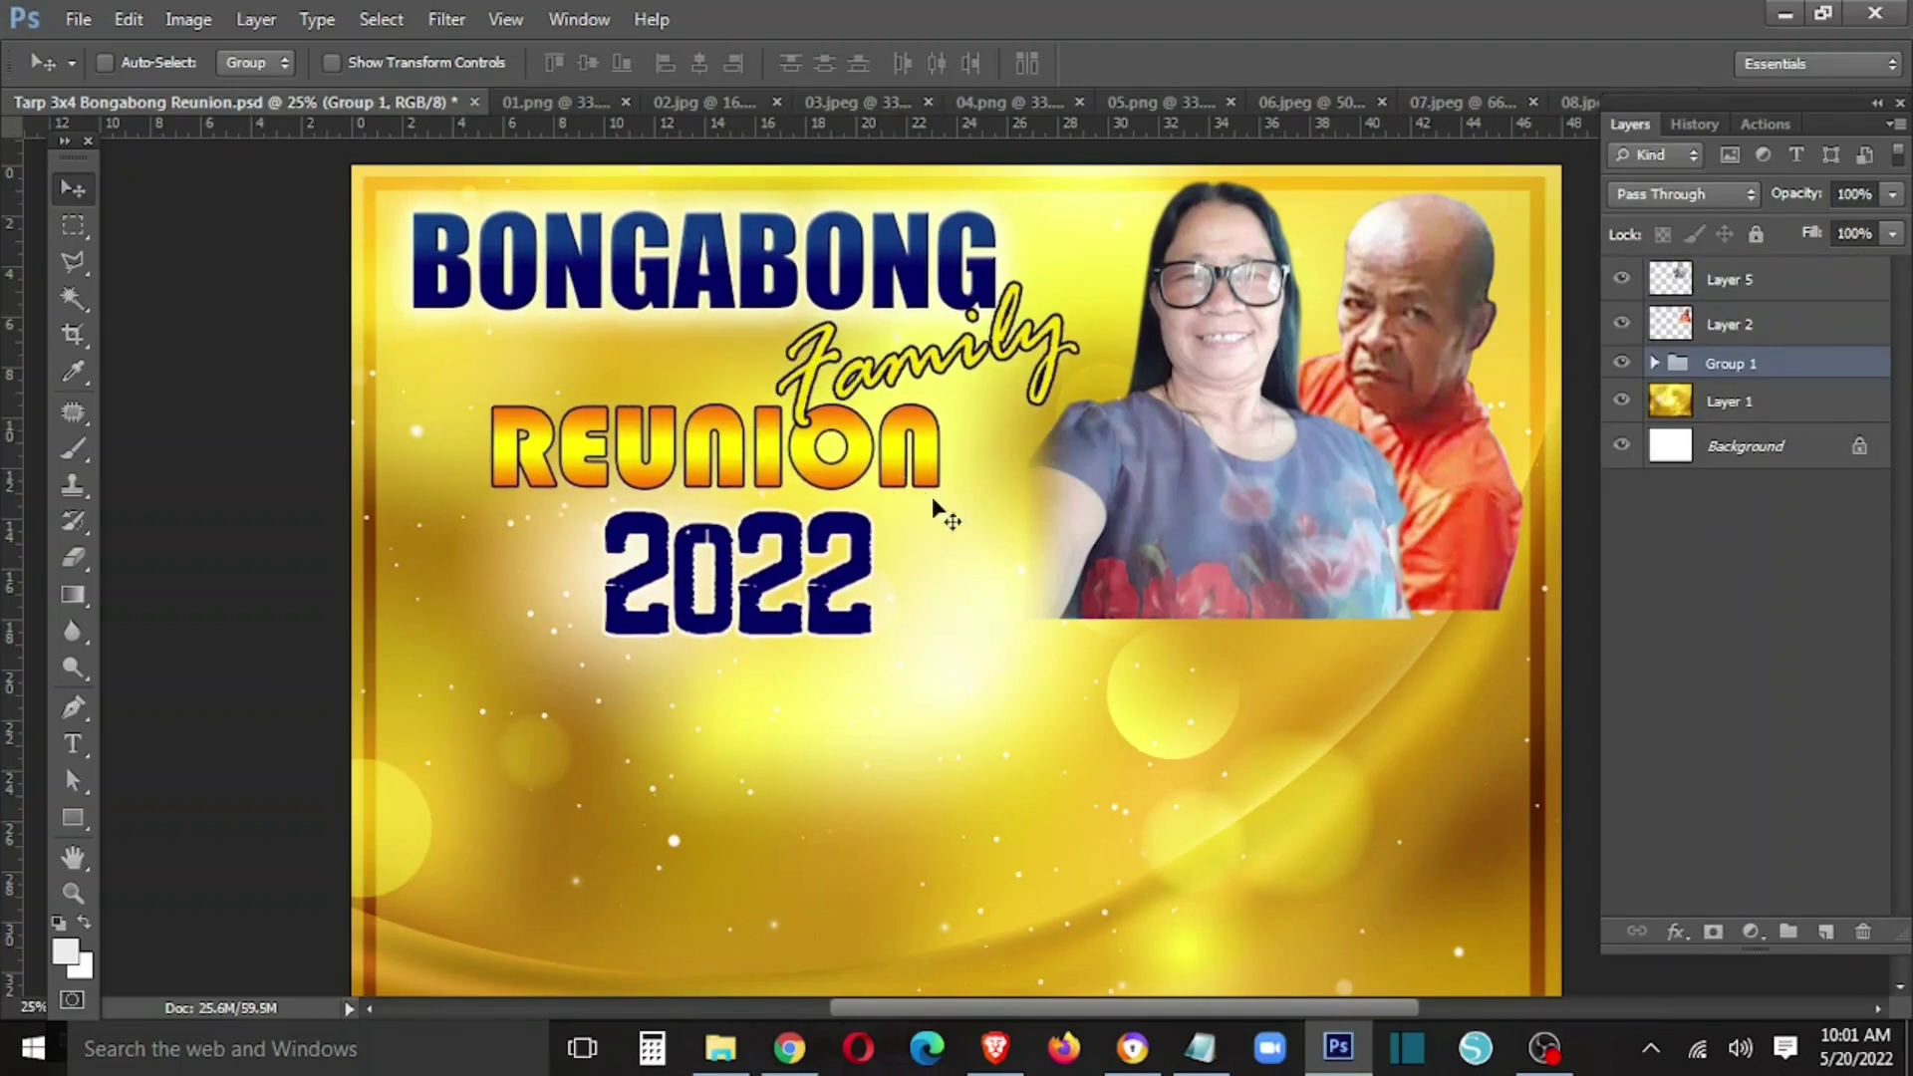
# - Enlarge the title group slightly and view the whole tarp
pyautogui.hotkey('ctrl', 't')
pyautogui.moveTo(1096, 628)
pyautogui.mouseDown()
pyautogui.moveTo(1108, 640)
pyautogui.moveTo(948, 598)
pyautogui.mouseUp()
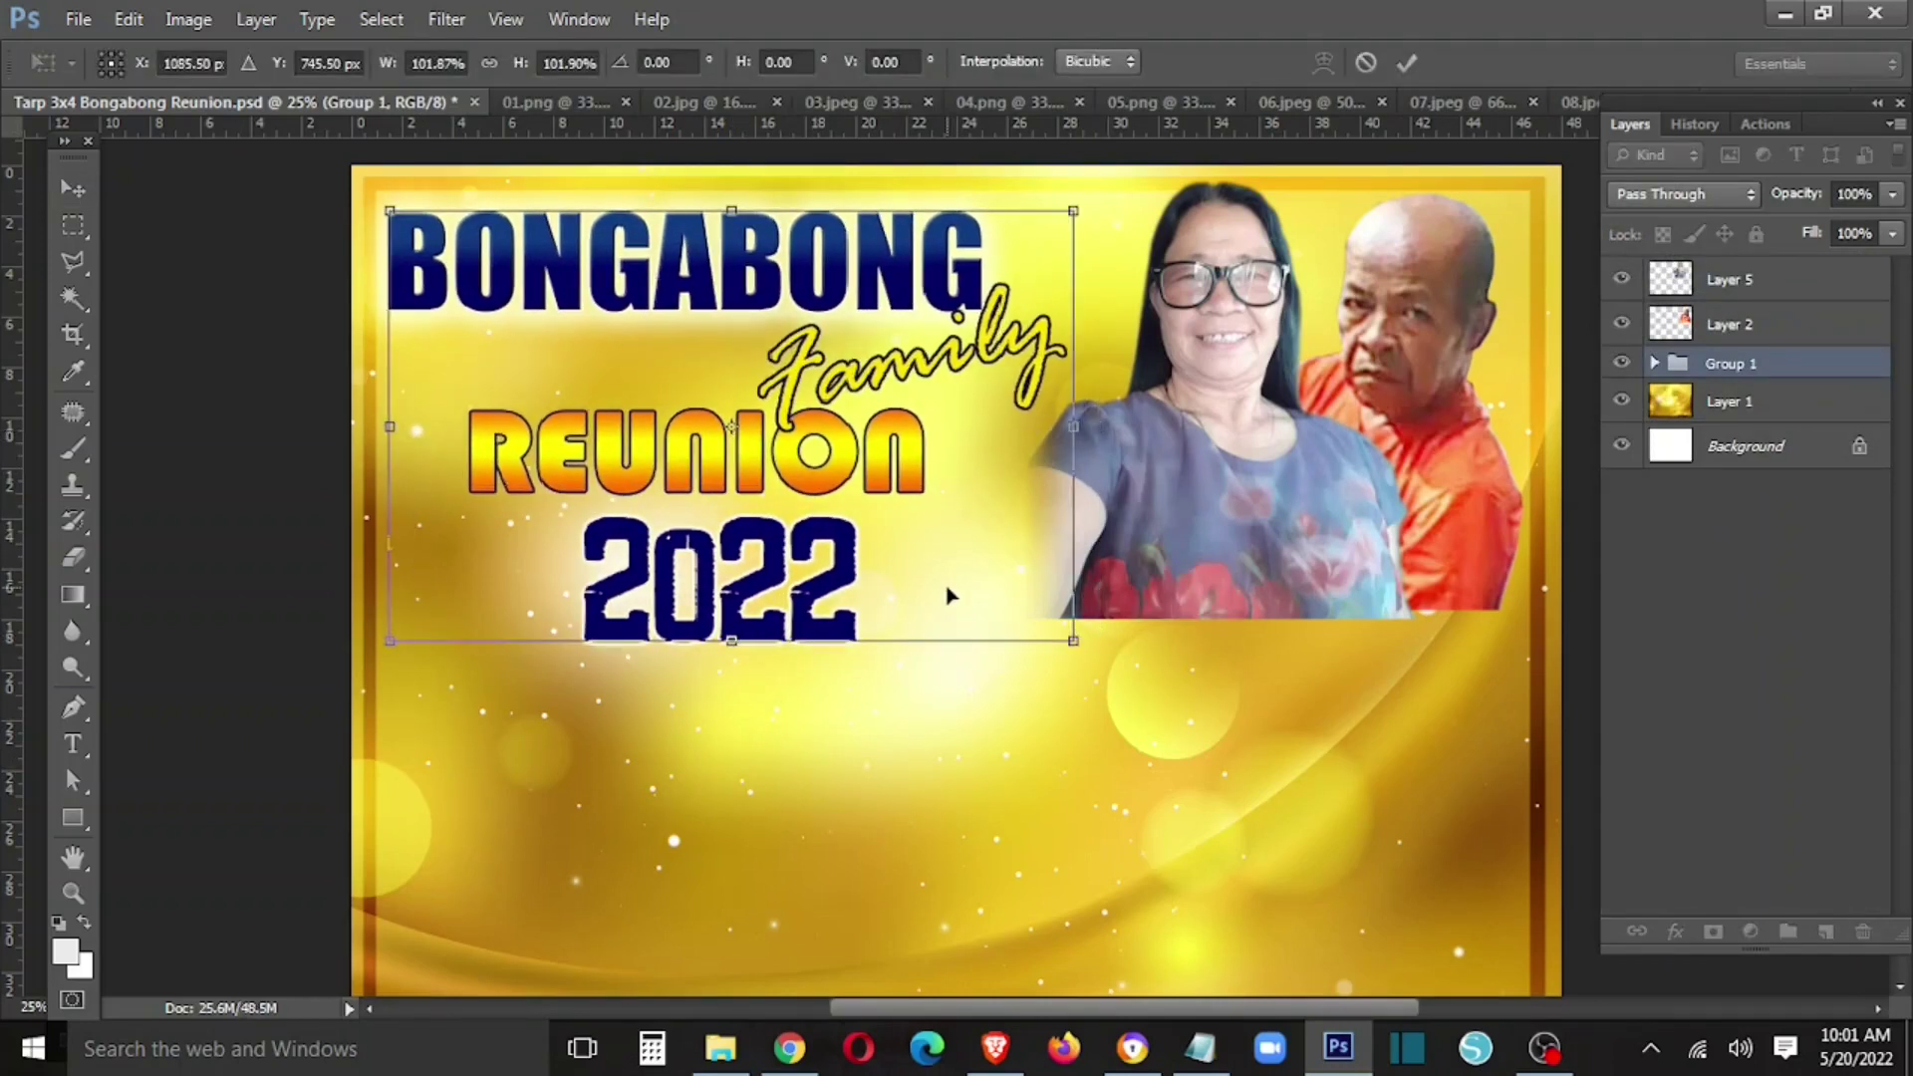
pyautogui.press('Return')
pyautogui.hotkey('ctrl', '-')
pyautogui.hotkey('ctrl', '+')
pyautogui.hotkey('ctrl', '-')
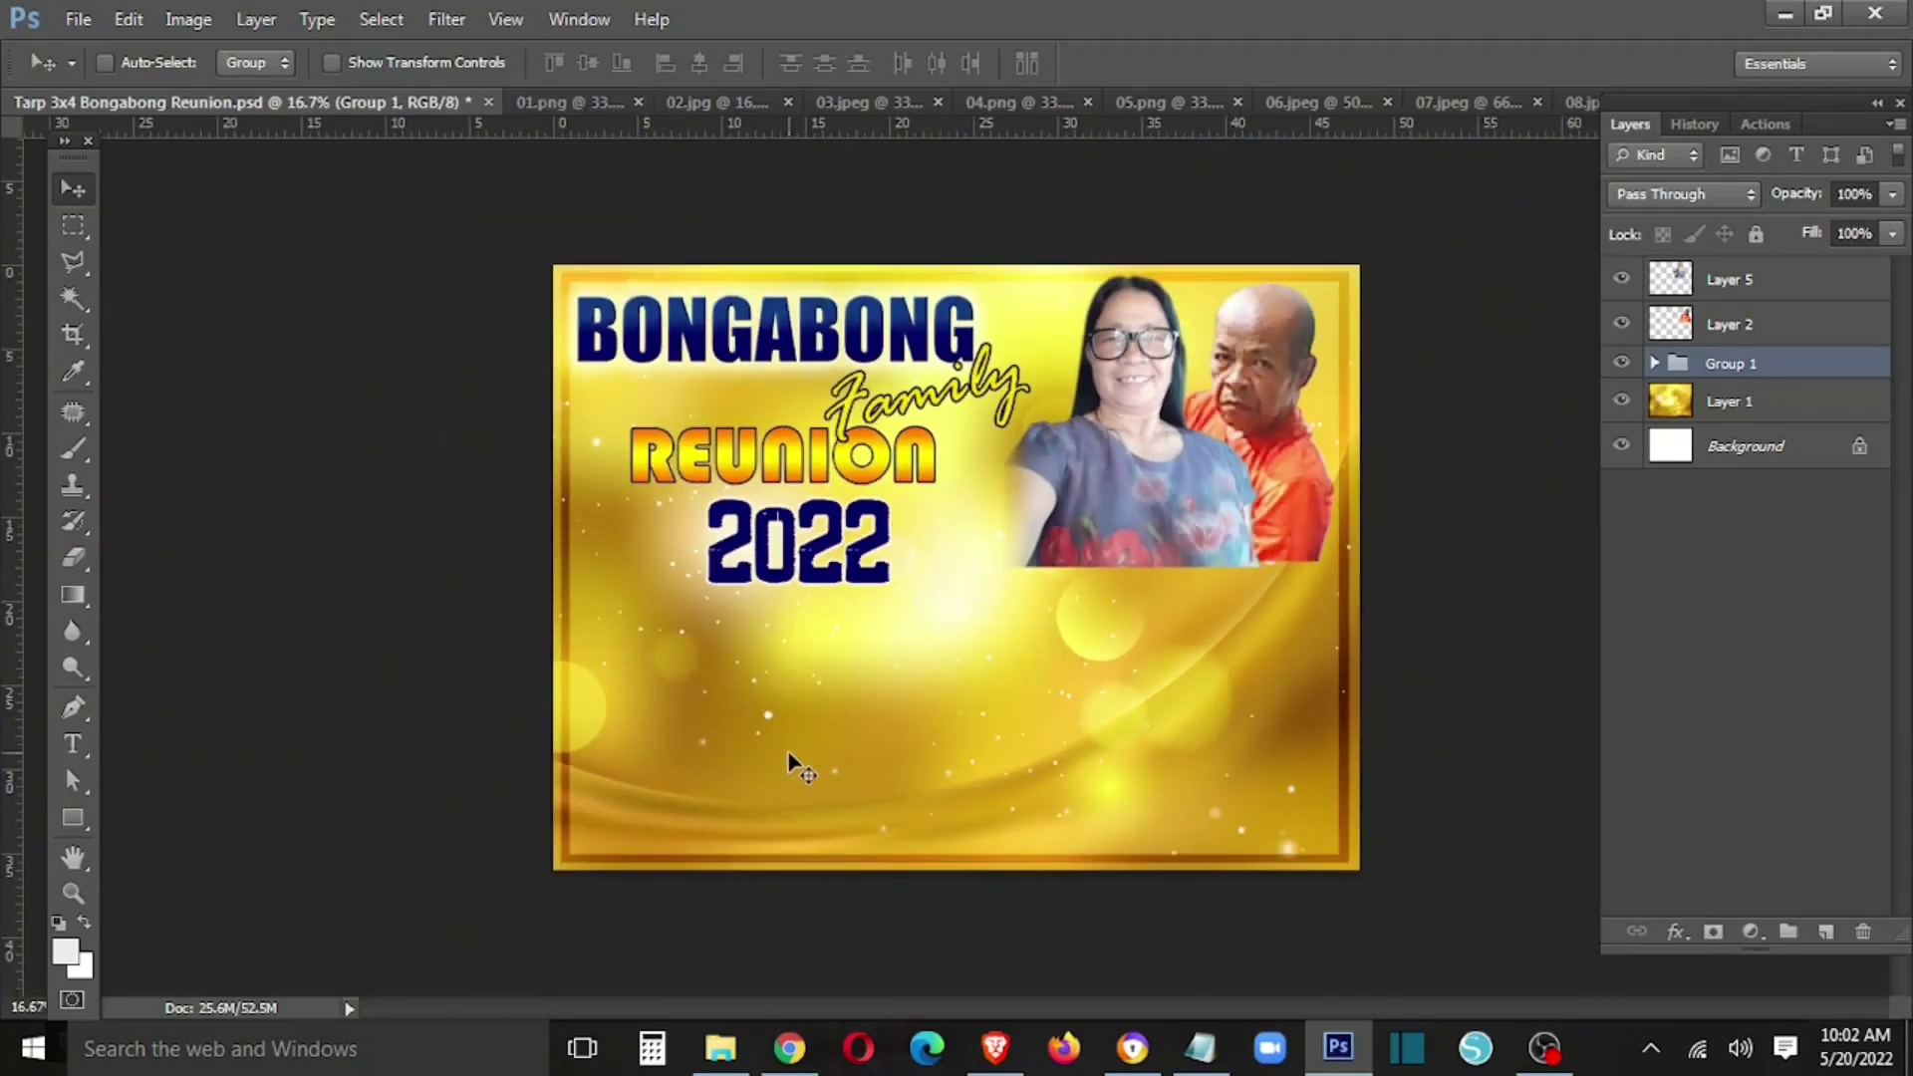
# - Select the Custom Shape Tool with the rounded square shape
pyautogui.press('u')
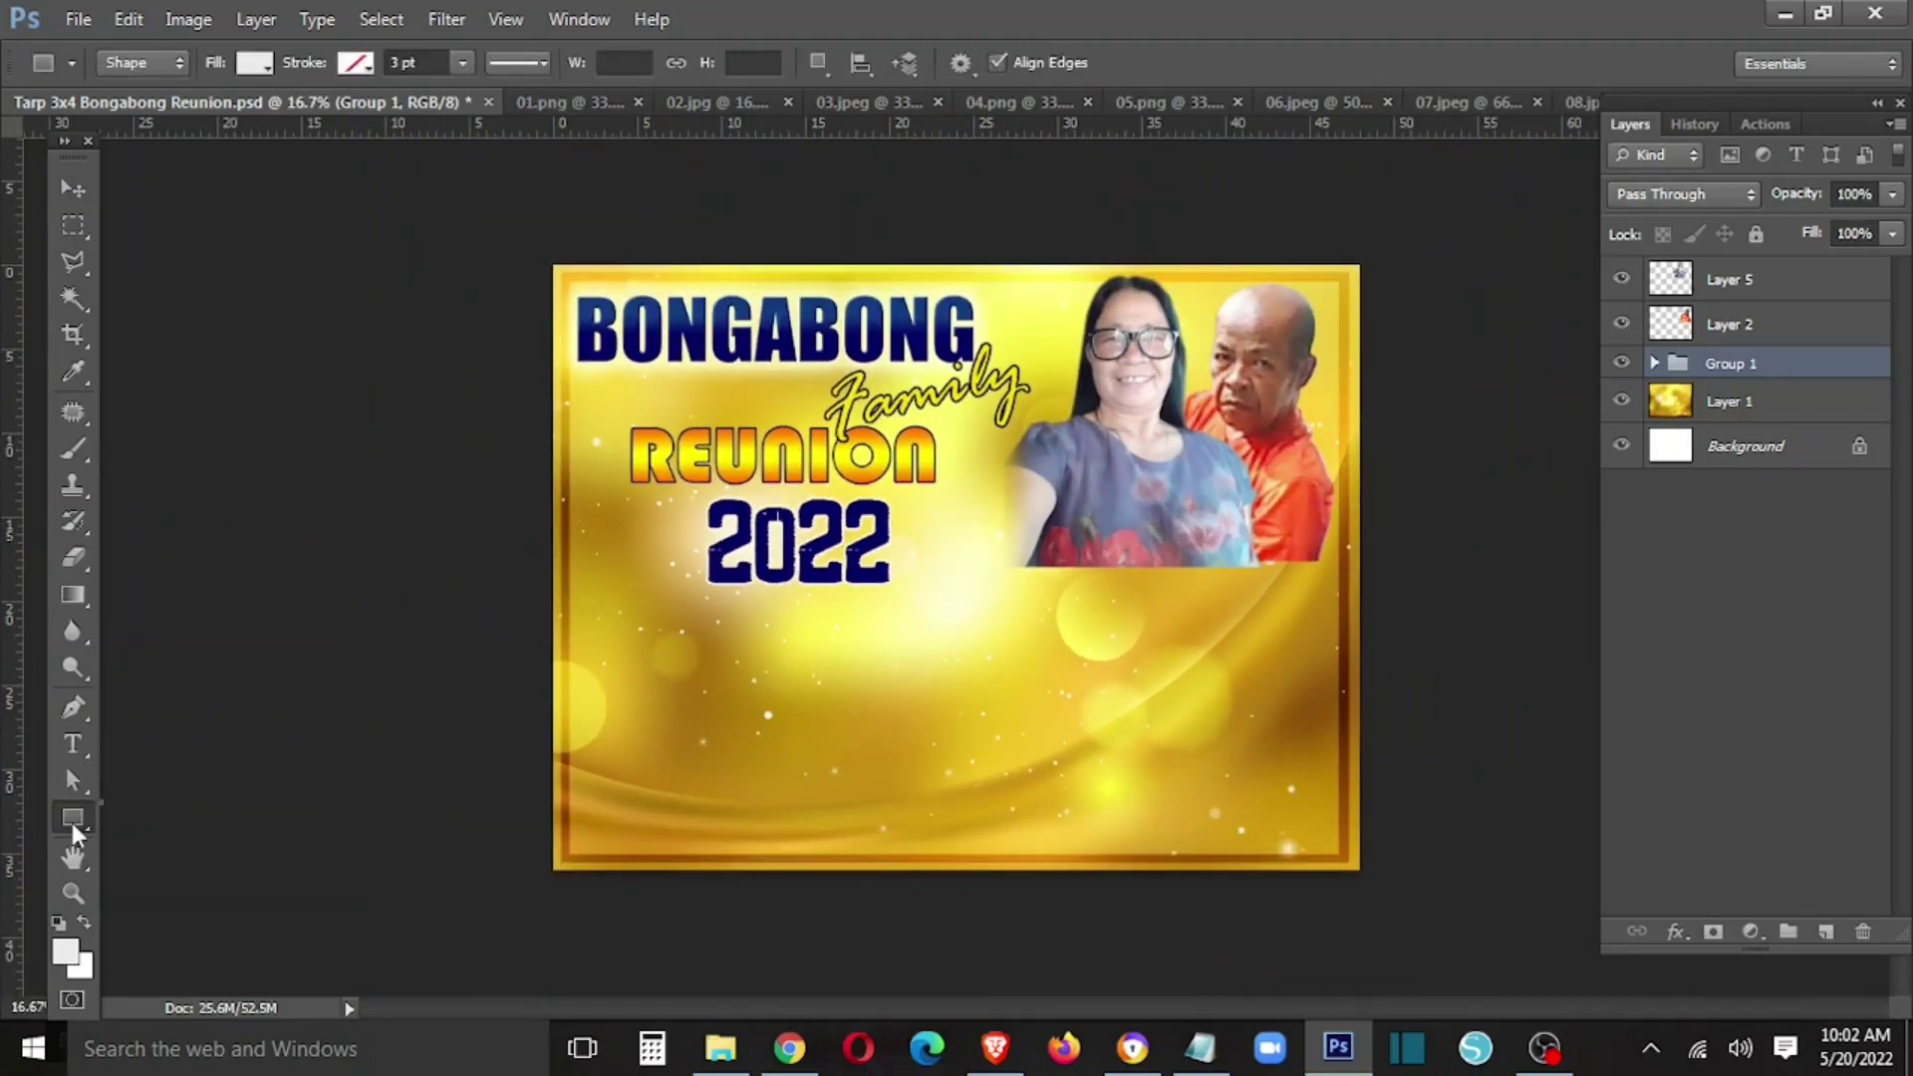
pyautogui.rightClick(75, 832)
pyautogui.click(214, 835)
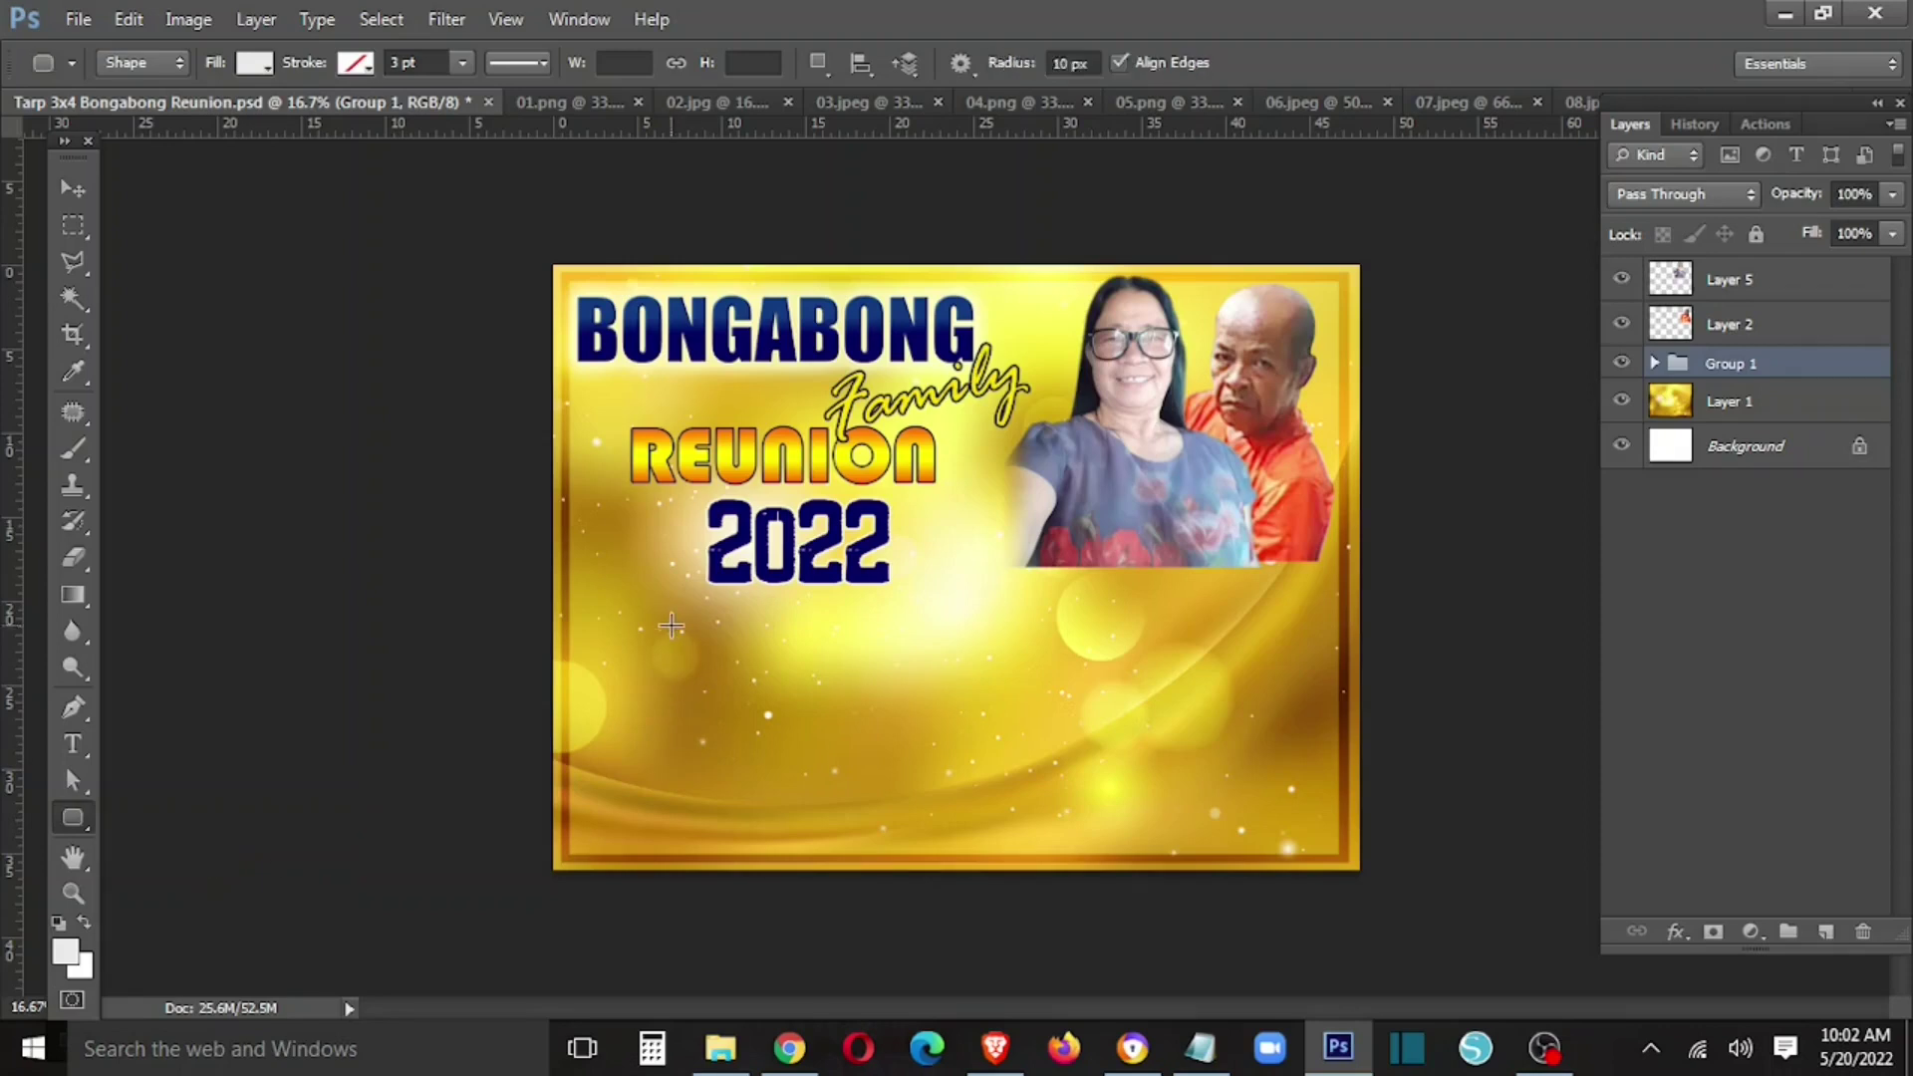
pyautogui.hotkey('ctrl', '+')
pyautogui.rightClick(73, 817)
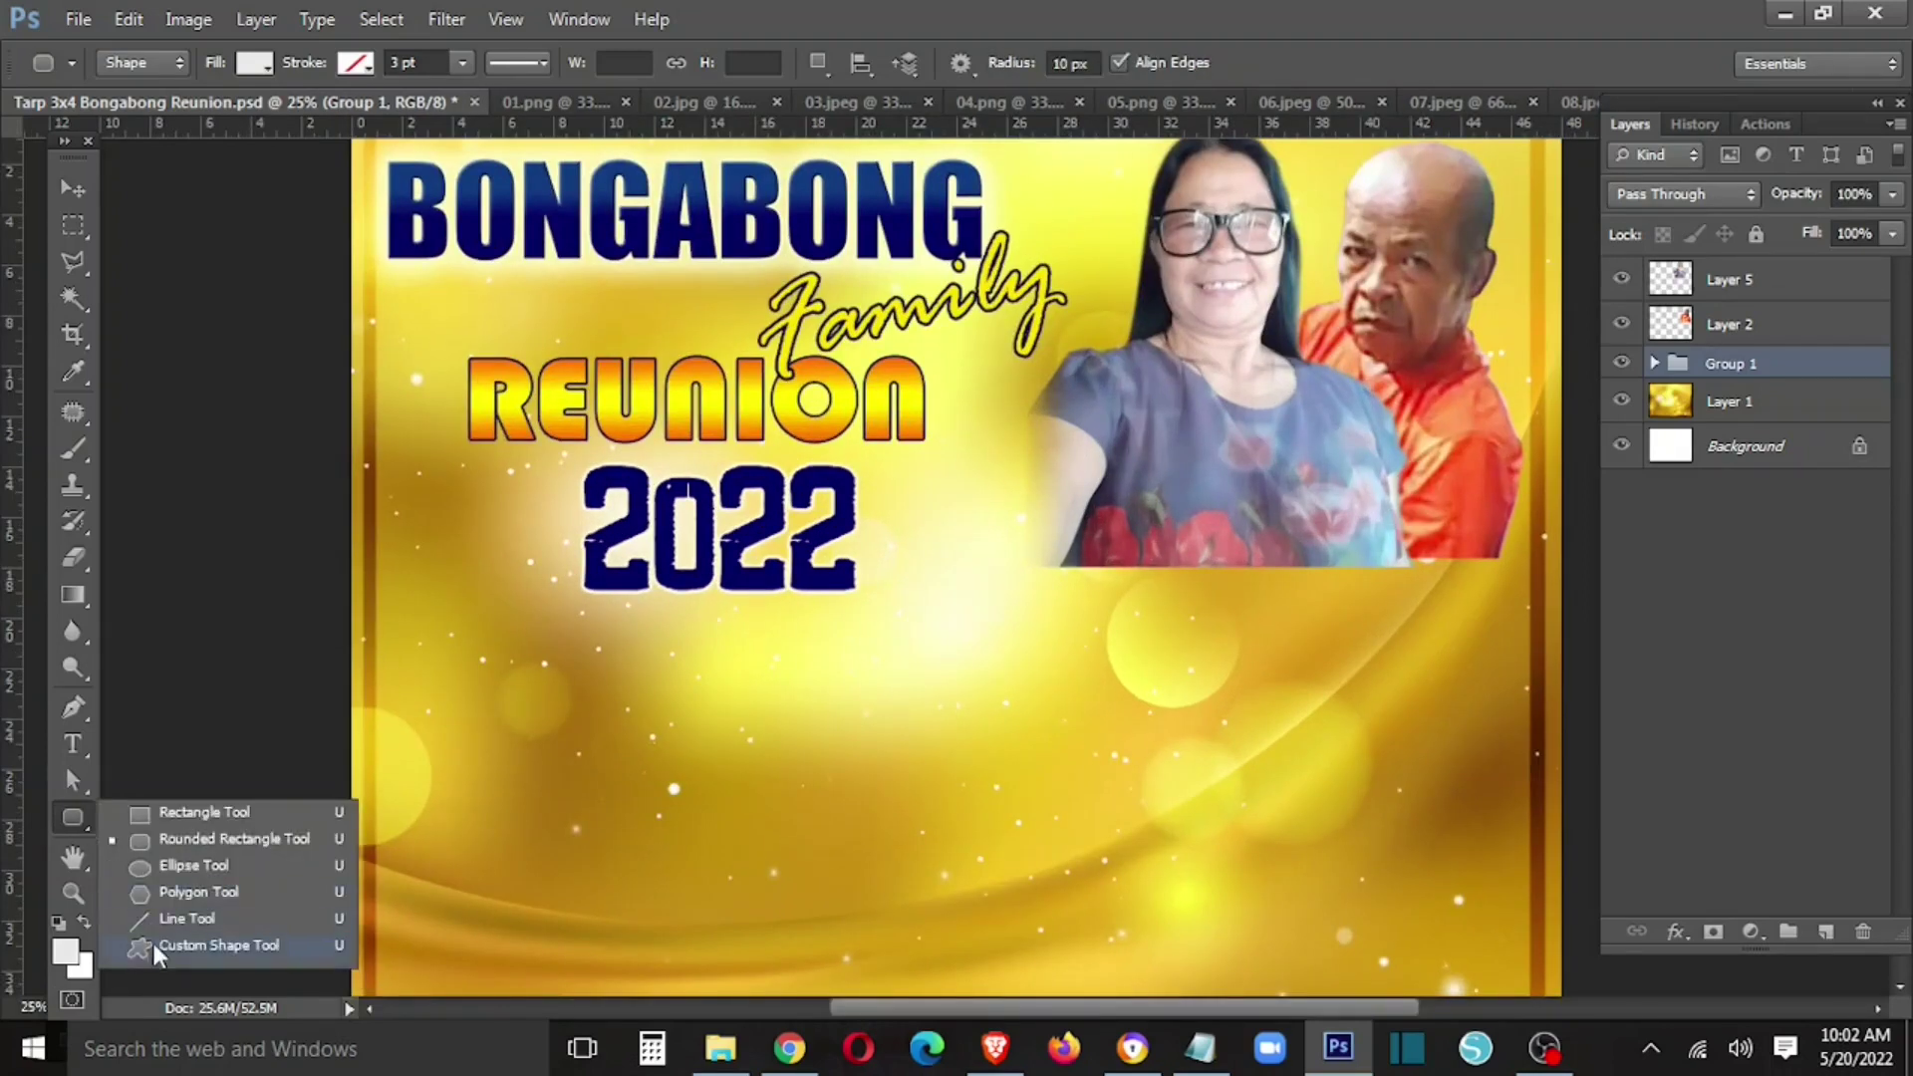
pyautogui.click(158, 955)
pyautogui.rightClick(913, 648)
pyautogui.moveTo(1425, 635); pyautogui.dragTo(1412, 847)
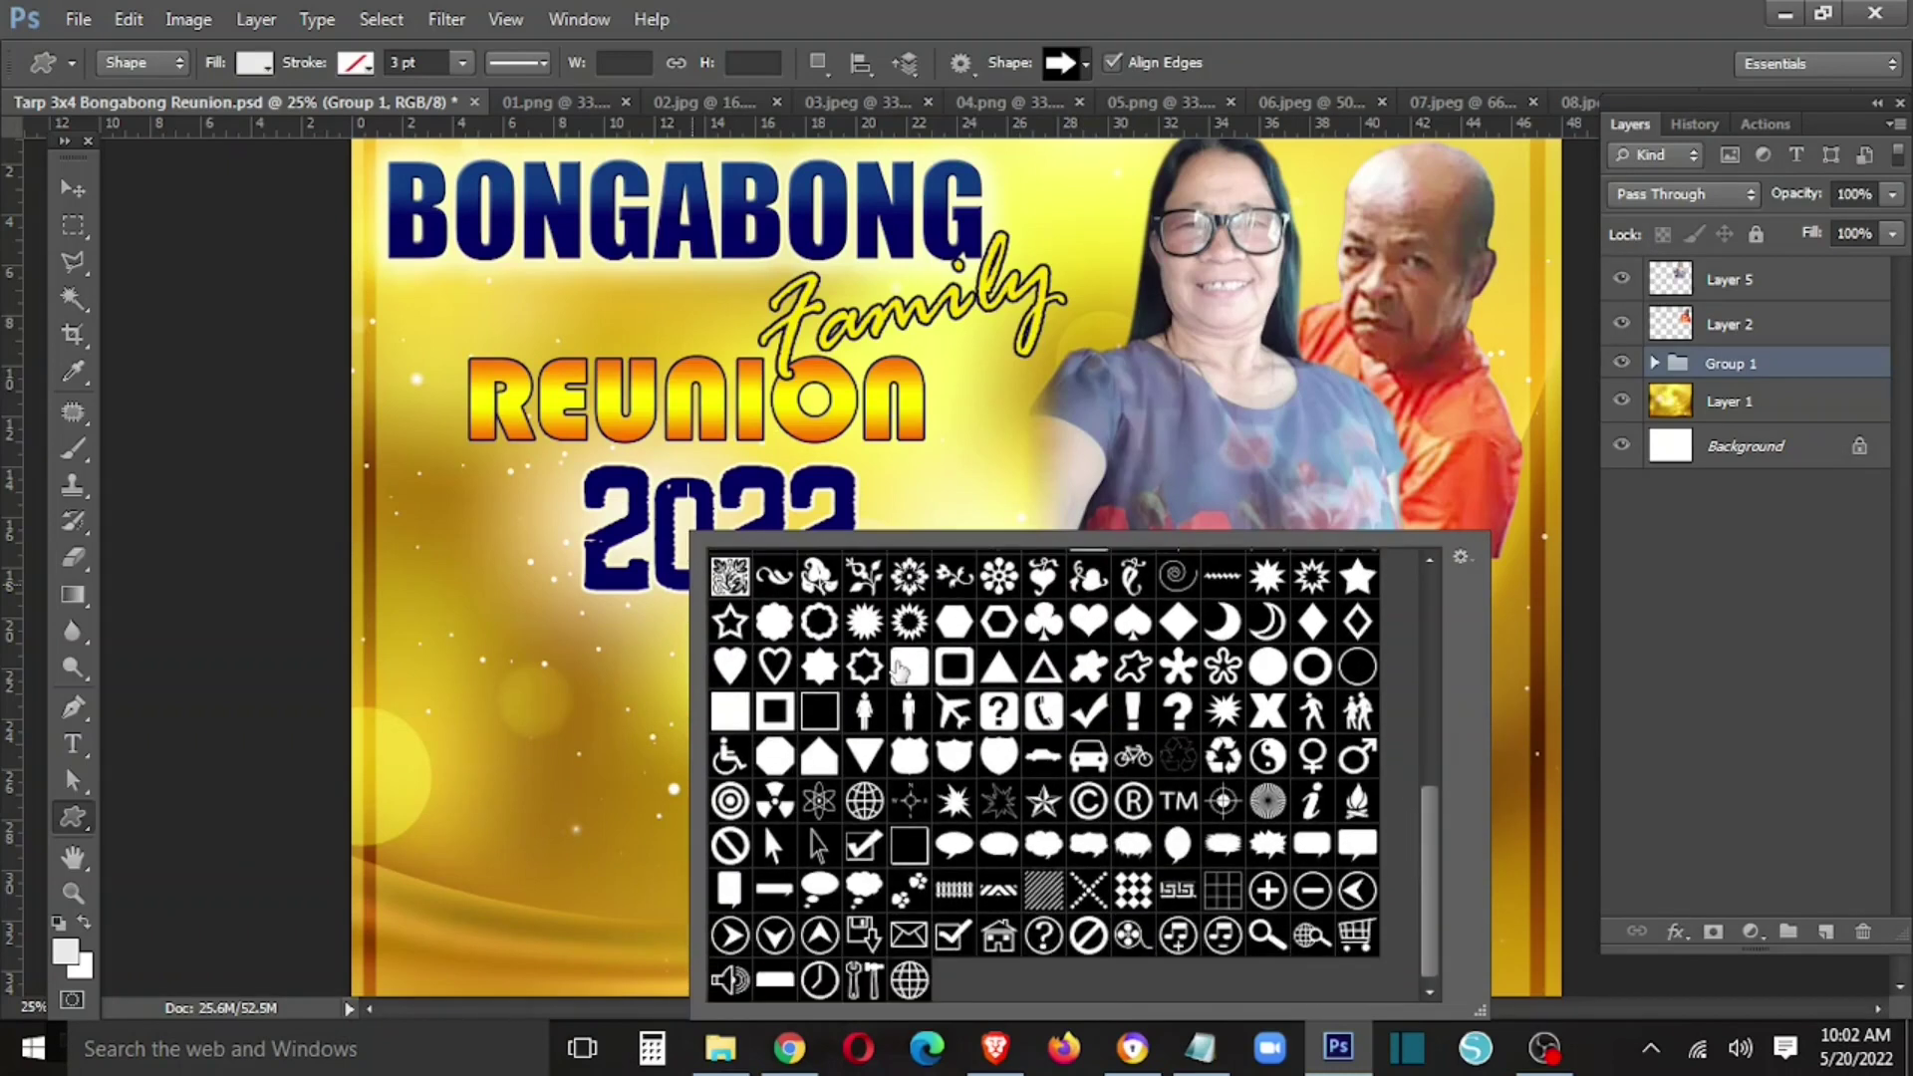
# - Draw a tall rounded box below the 2022 title and rasterize its layer
pyautogui.moveTo(535, 611); pyautogui.dragTo(649, 771)
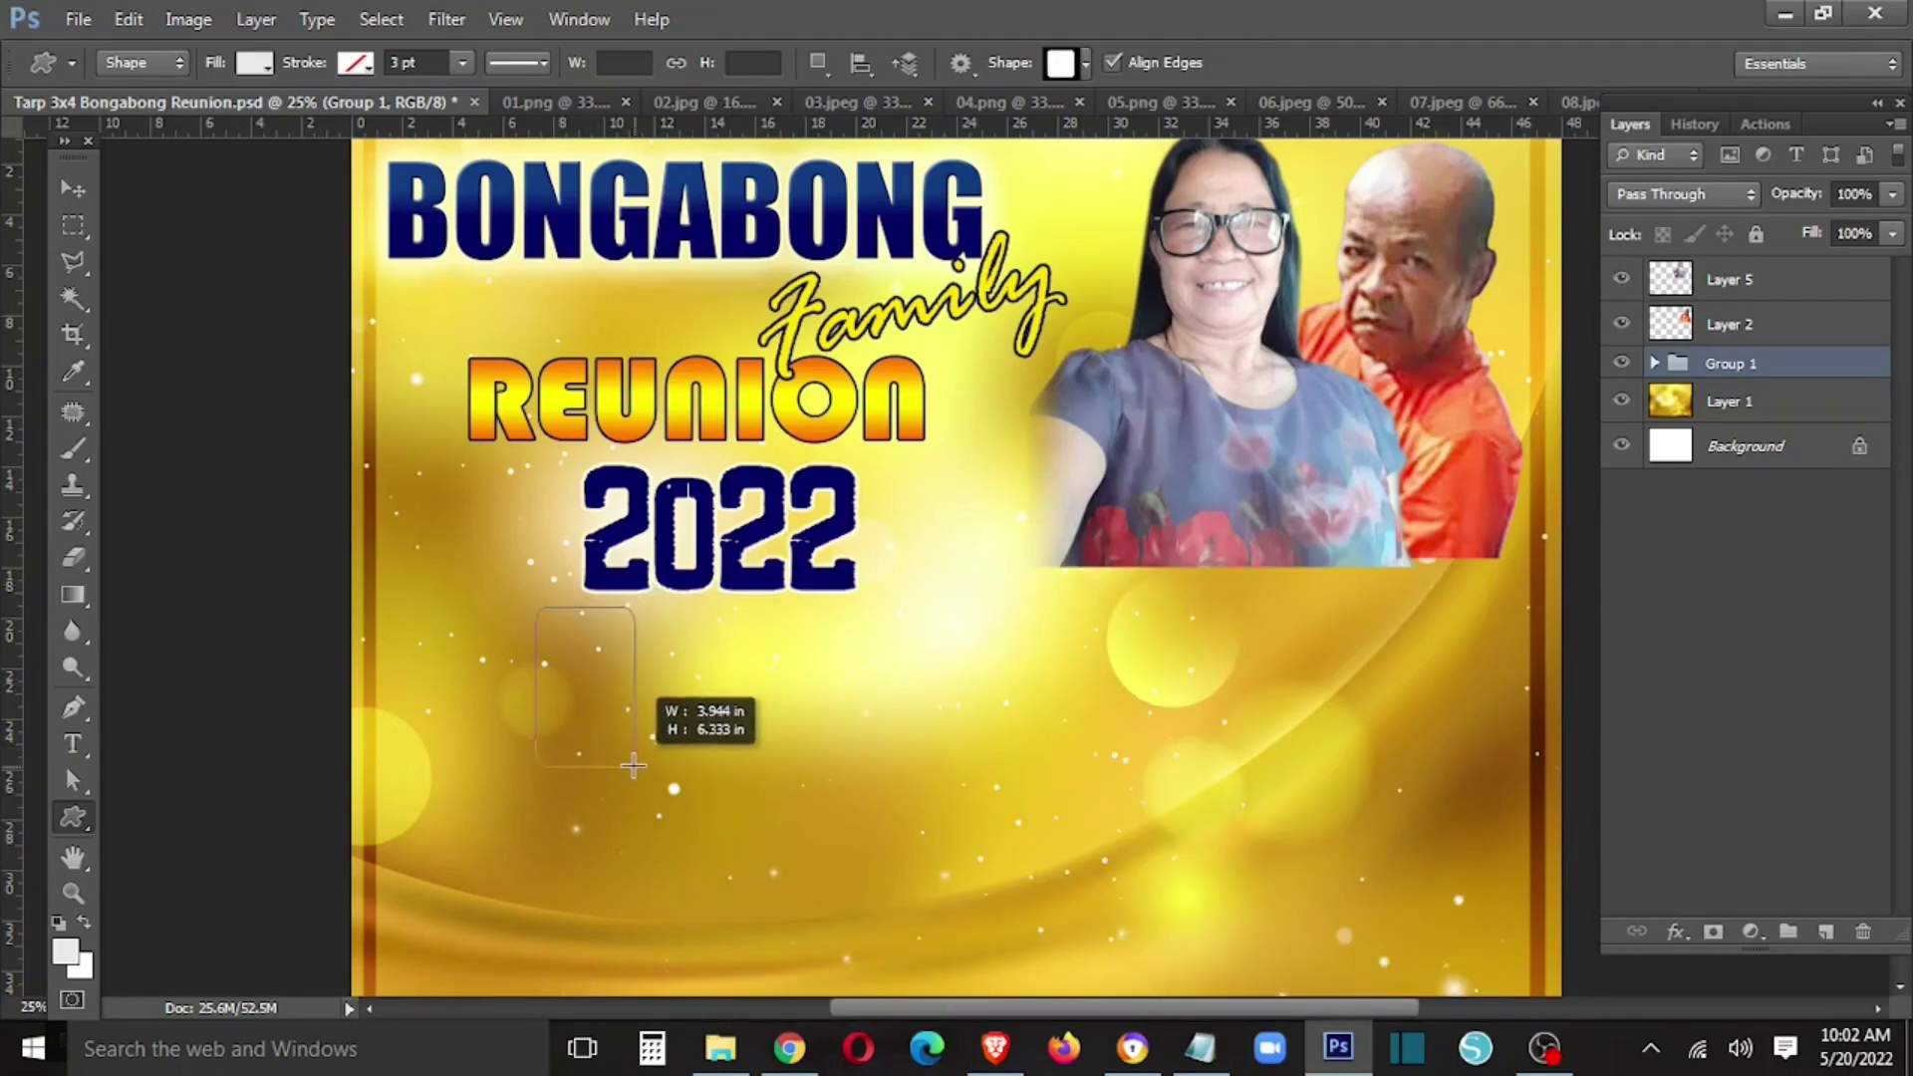
pyautogui.moveTo(660, 787); pyautogui.dragTo(674, 791)
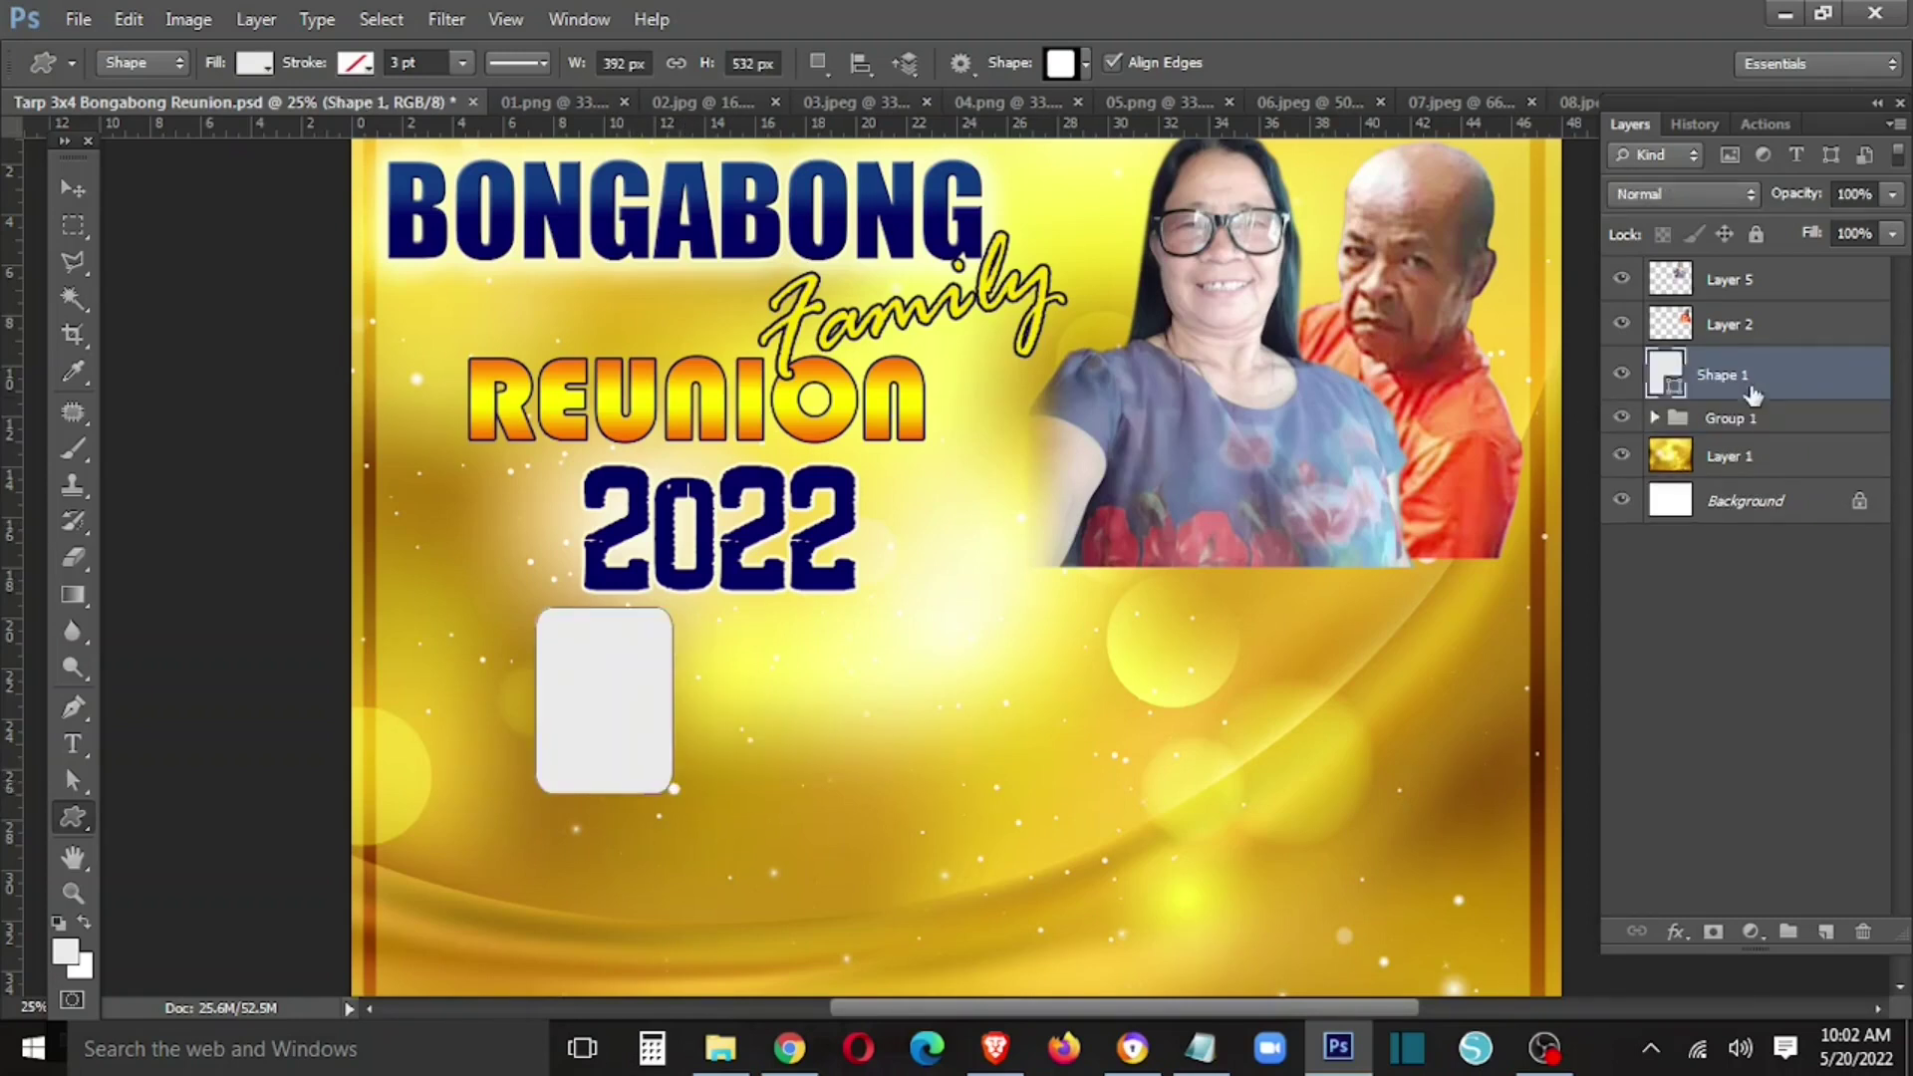
pyautogui.rightClick(1752, 395)
pyautogui.click(1594, 262)
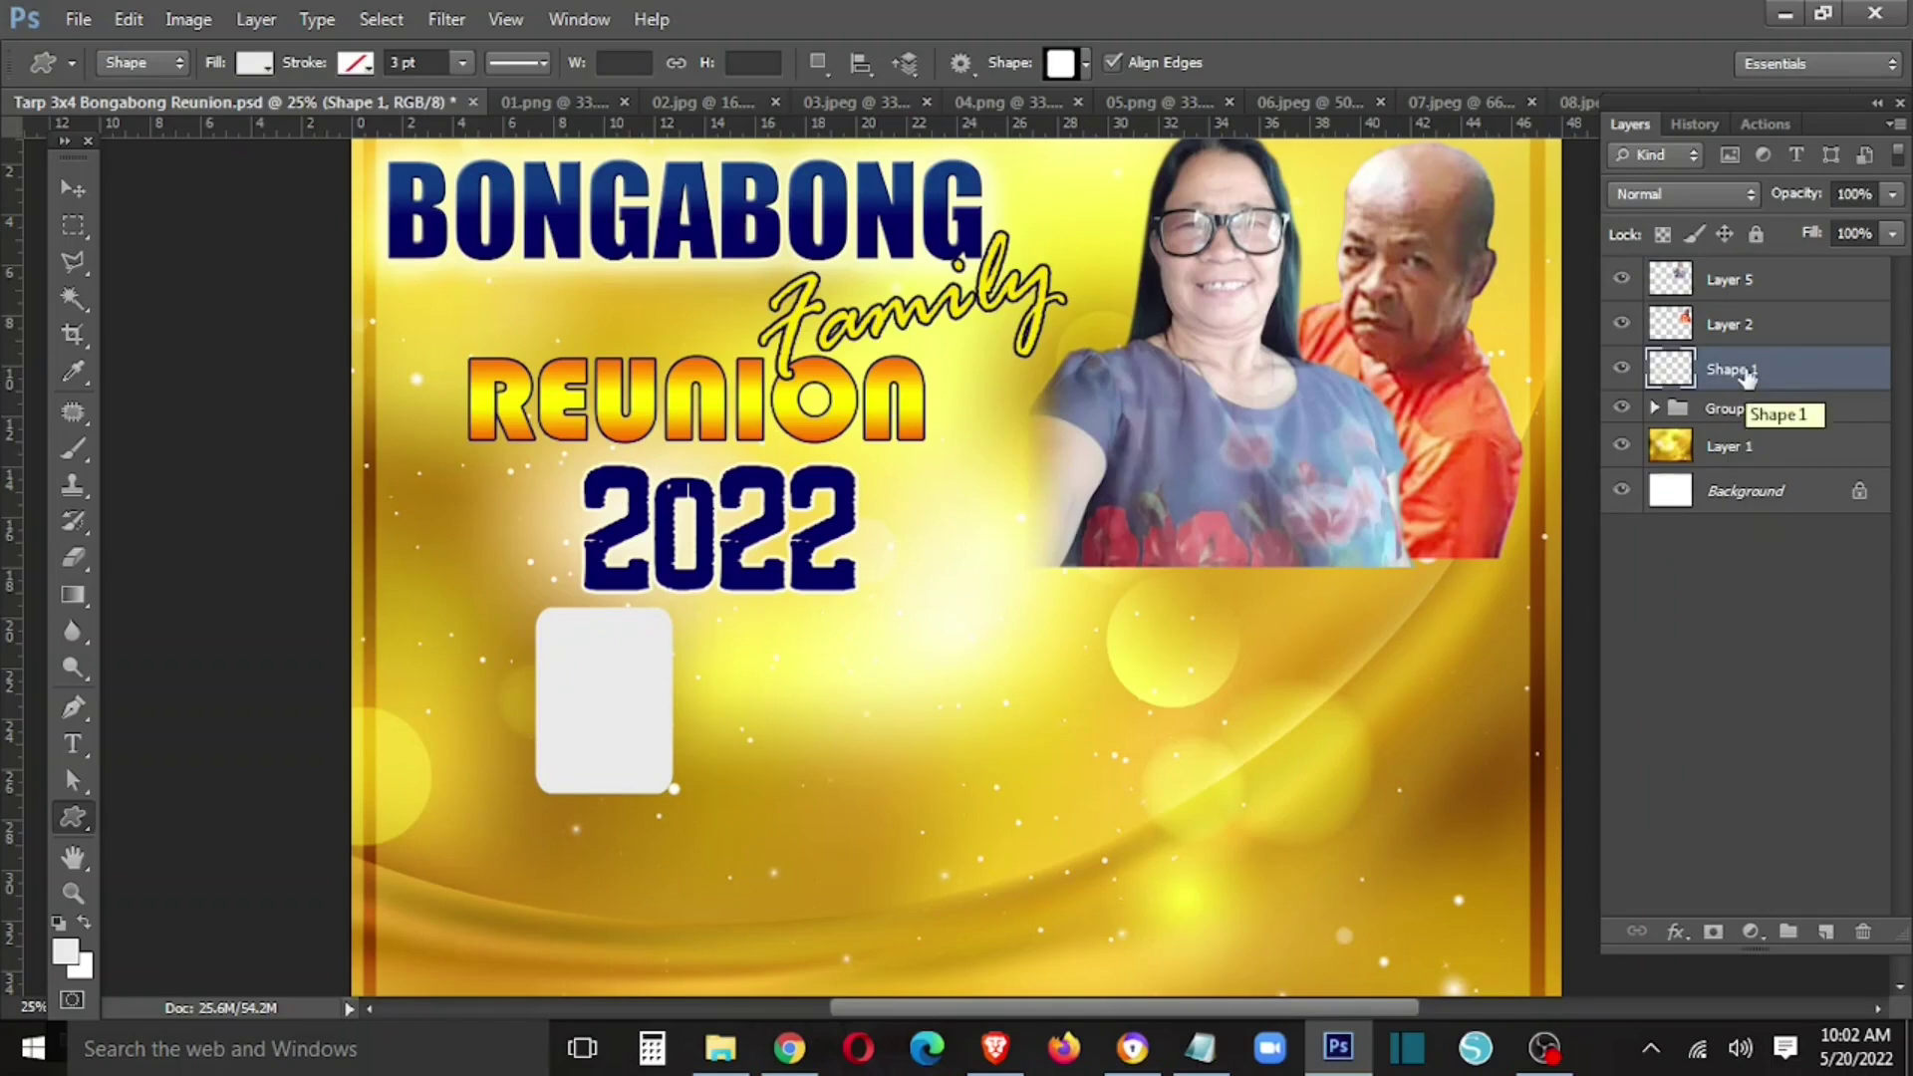
# - Duplicate the box and give the original Shape 1 a yellow Color Overlay
pyautogui.rightClick(1749, 373)
pyautogui.press('Escape')
pyautogui.hotkey('ctrl', 'j')
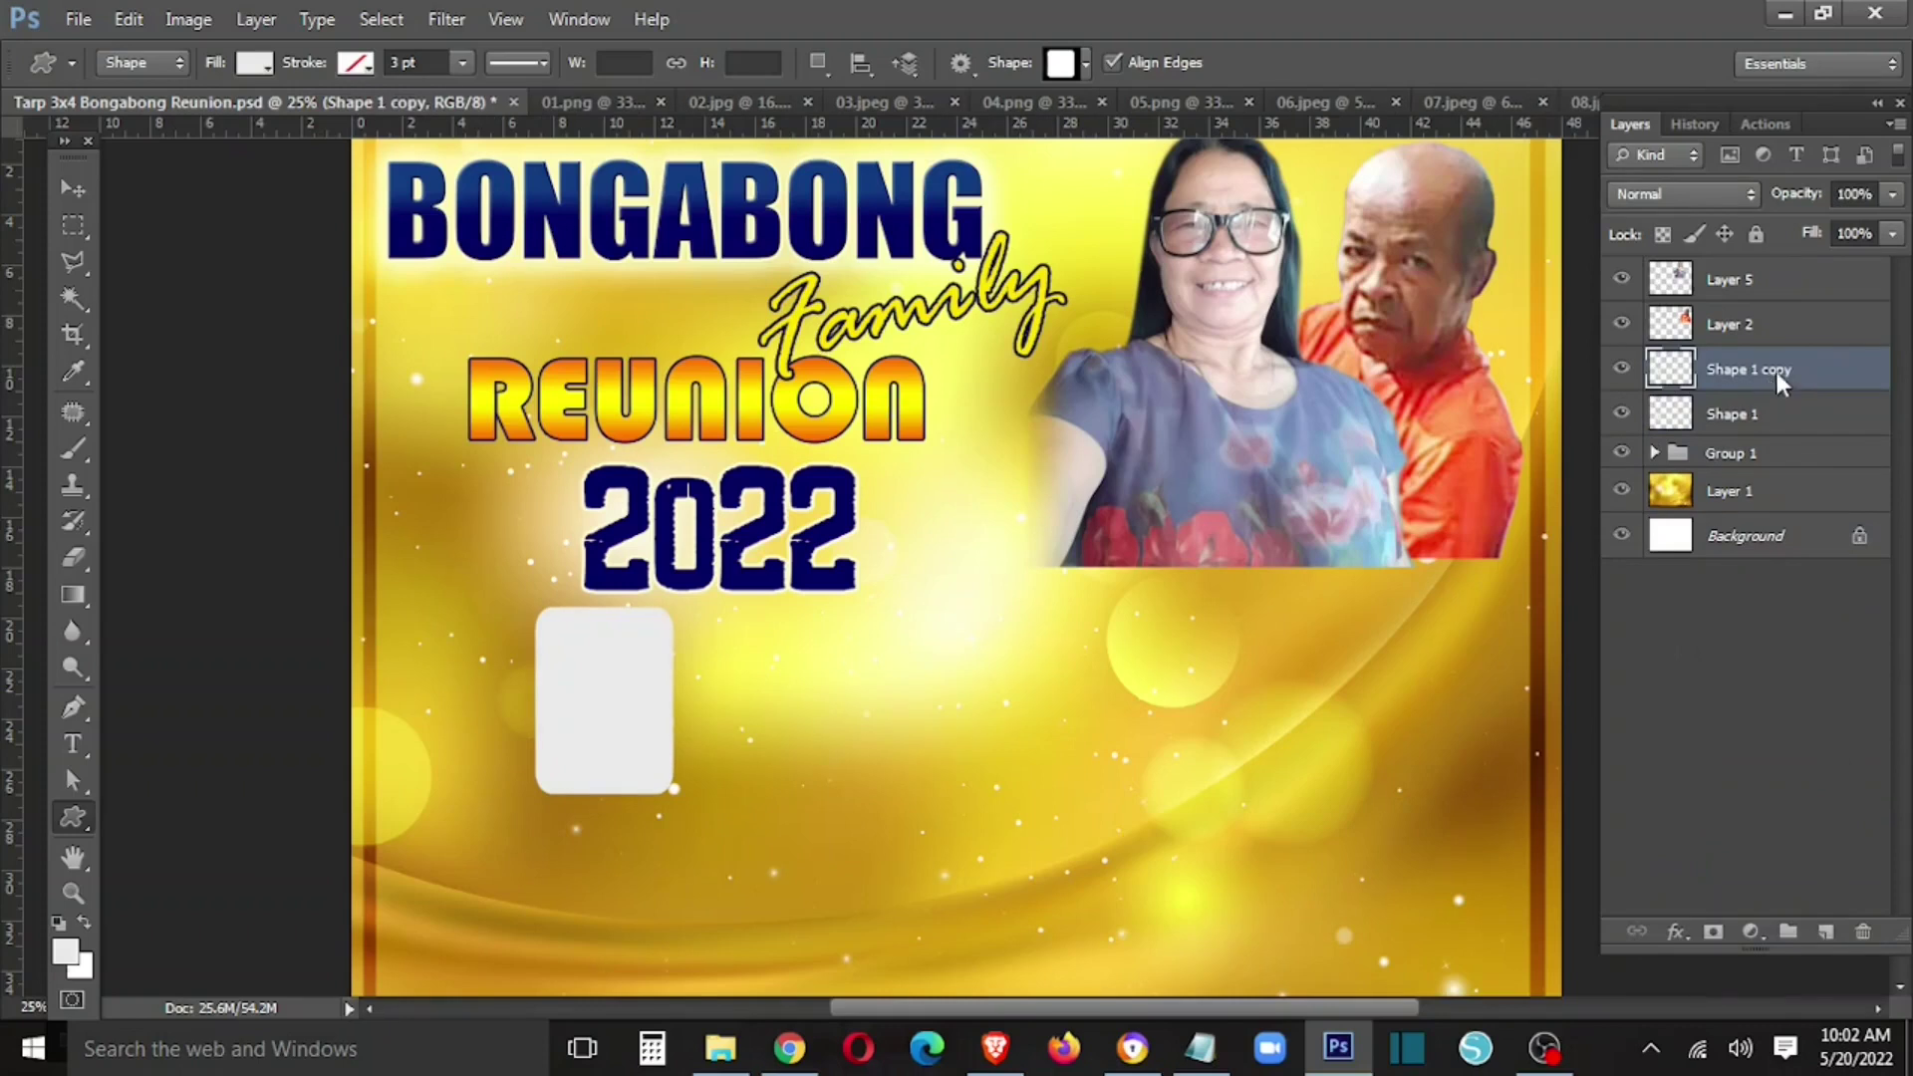
pyautogui.rightClick(1734, 413)
pyautogui.click(1604, 71)
pyautogui.click(1180, 613)
pyautogui.click(1670, 373)
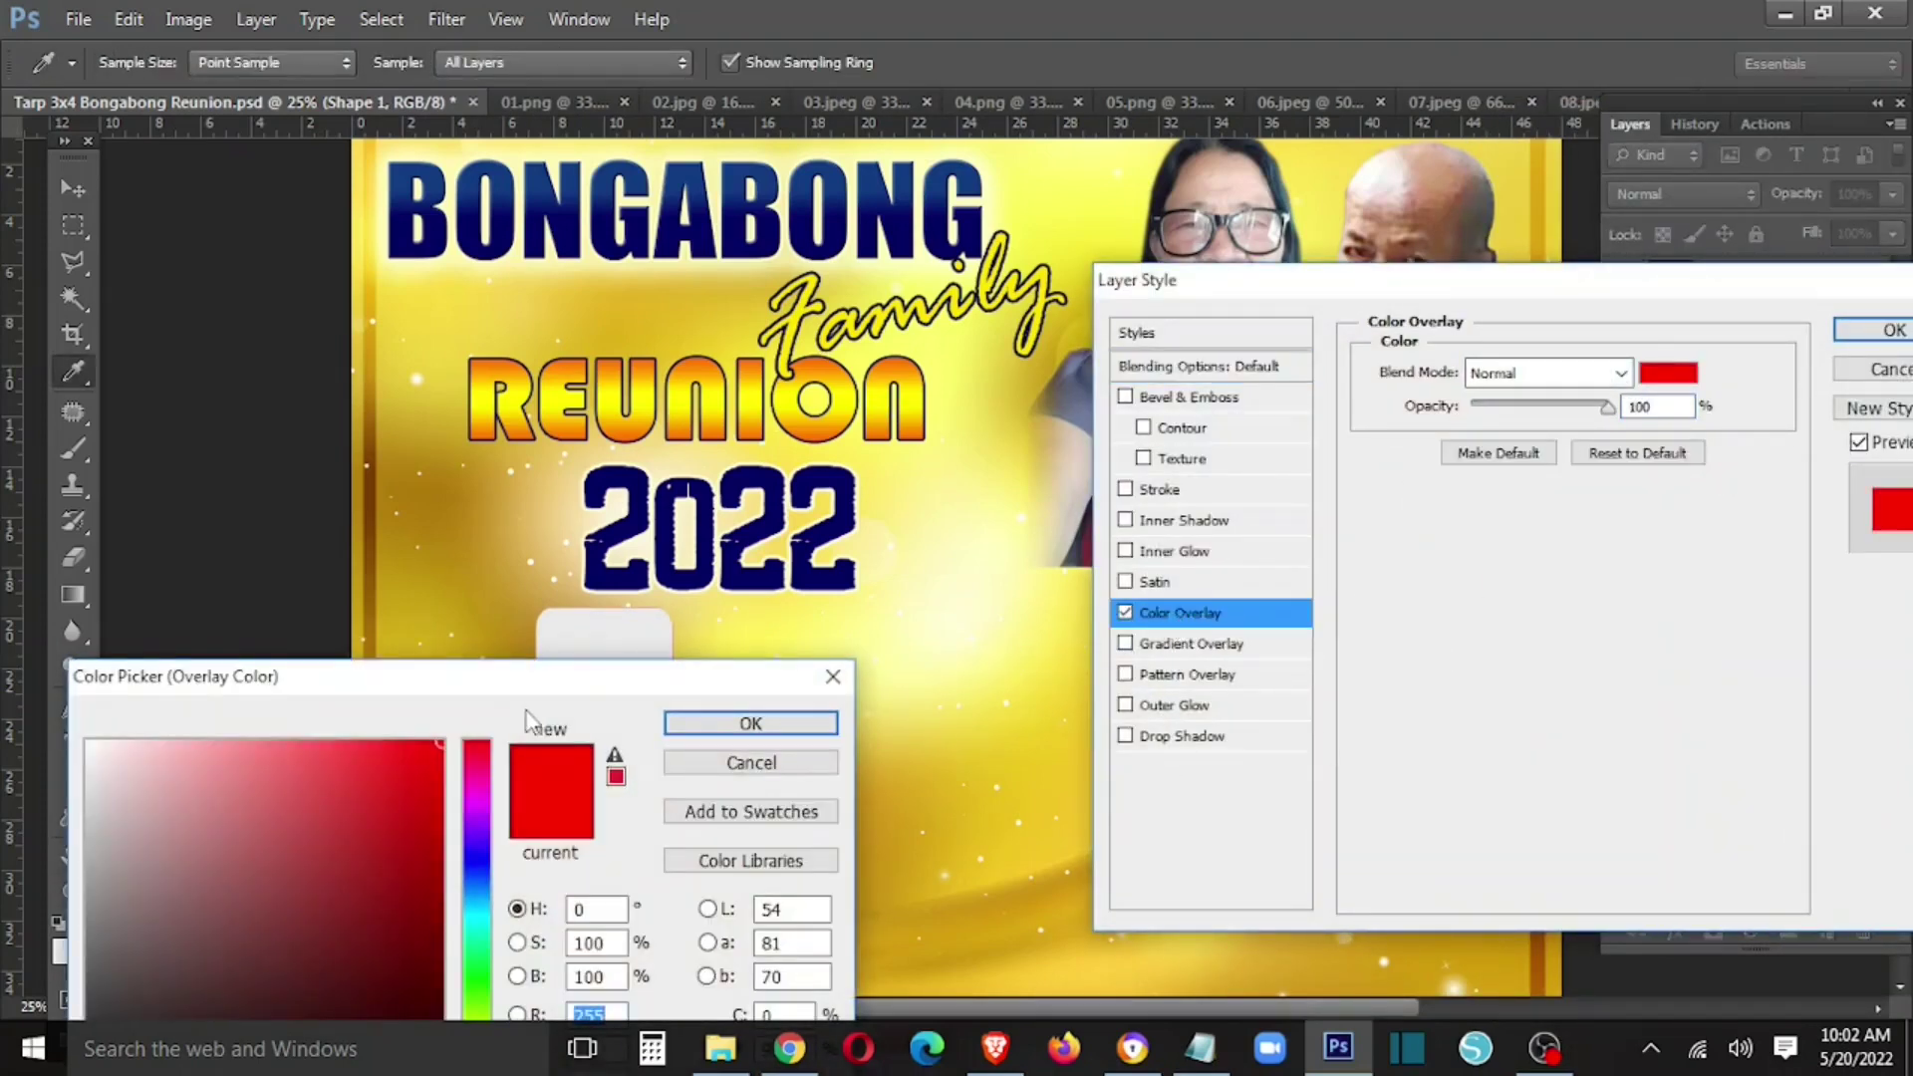
pyautogui.click(602, 633)
pyautogui.moveTo(528, 678); pyautogui.dragTo(825, 480)
pyautogui.click(773, 839)
pyautogui.click(740, 545)
pyautogui.press('Return')
pyautogui.press('Return')
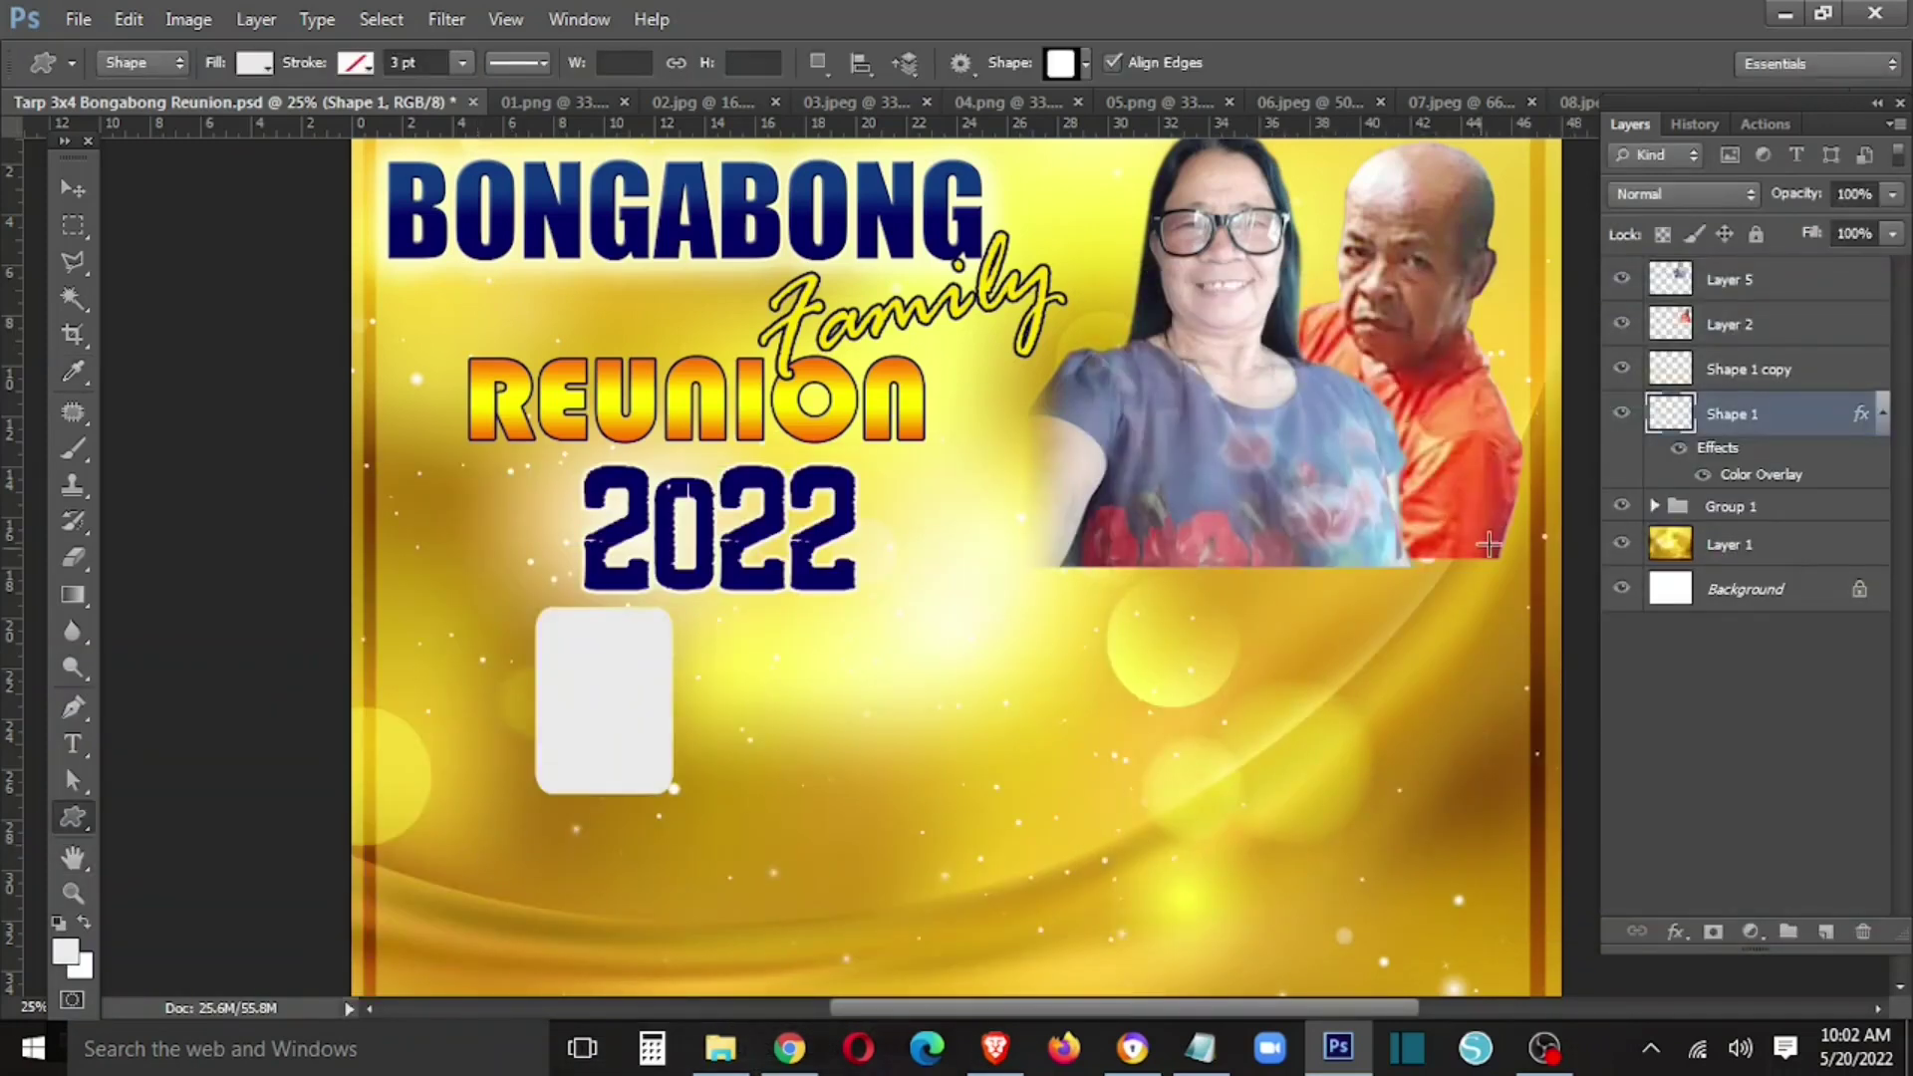
# - Scale the grey duplicate box slightly smaller to reveal a yellow rim
pyautogui.click(1734, 369)
pyautogui.hotkey('ctrl', '+')
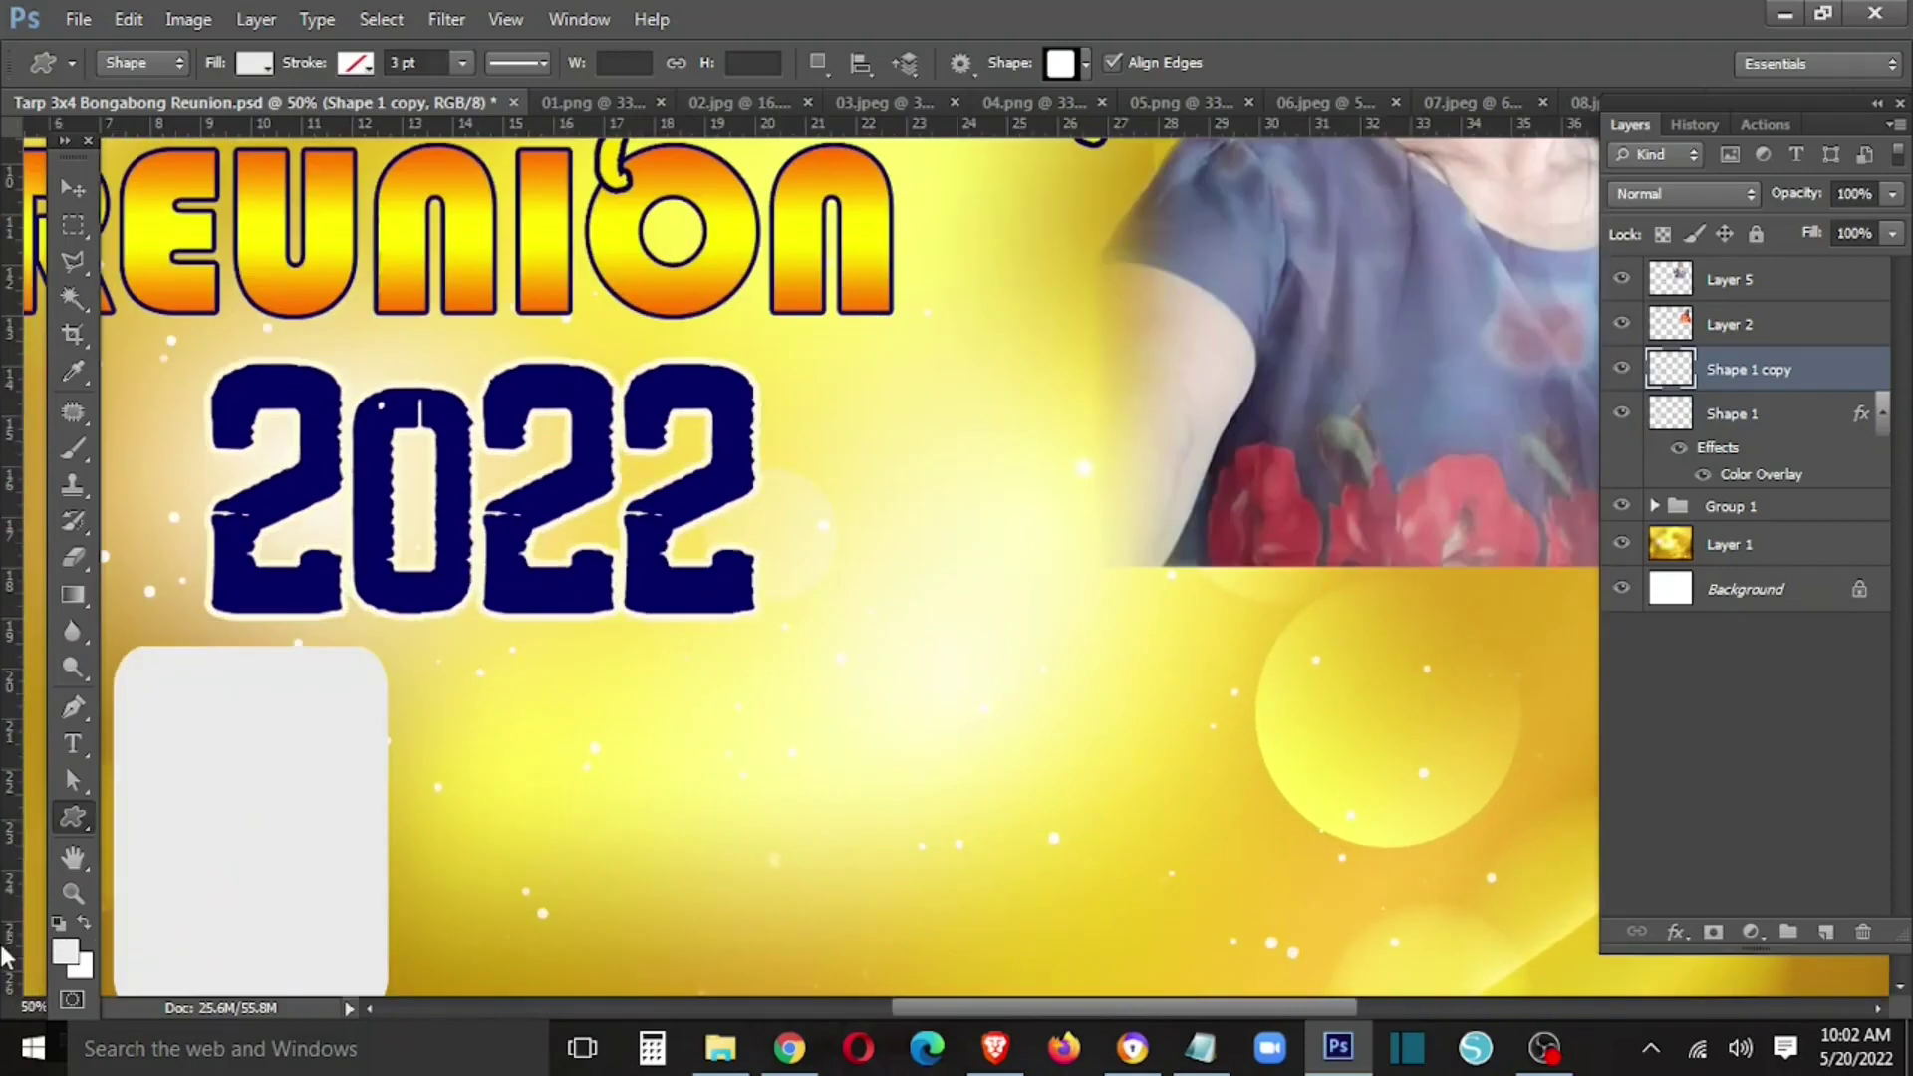
pyautogui.moveTo(499, 802); pyautogui.dragTo(656, 533)
pyautogui.click(656, 533)
pyautogui.click(852, 452)
pyautogui.hotkey('ctrl', 't')
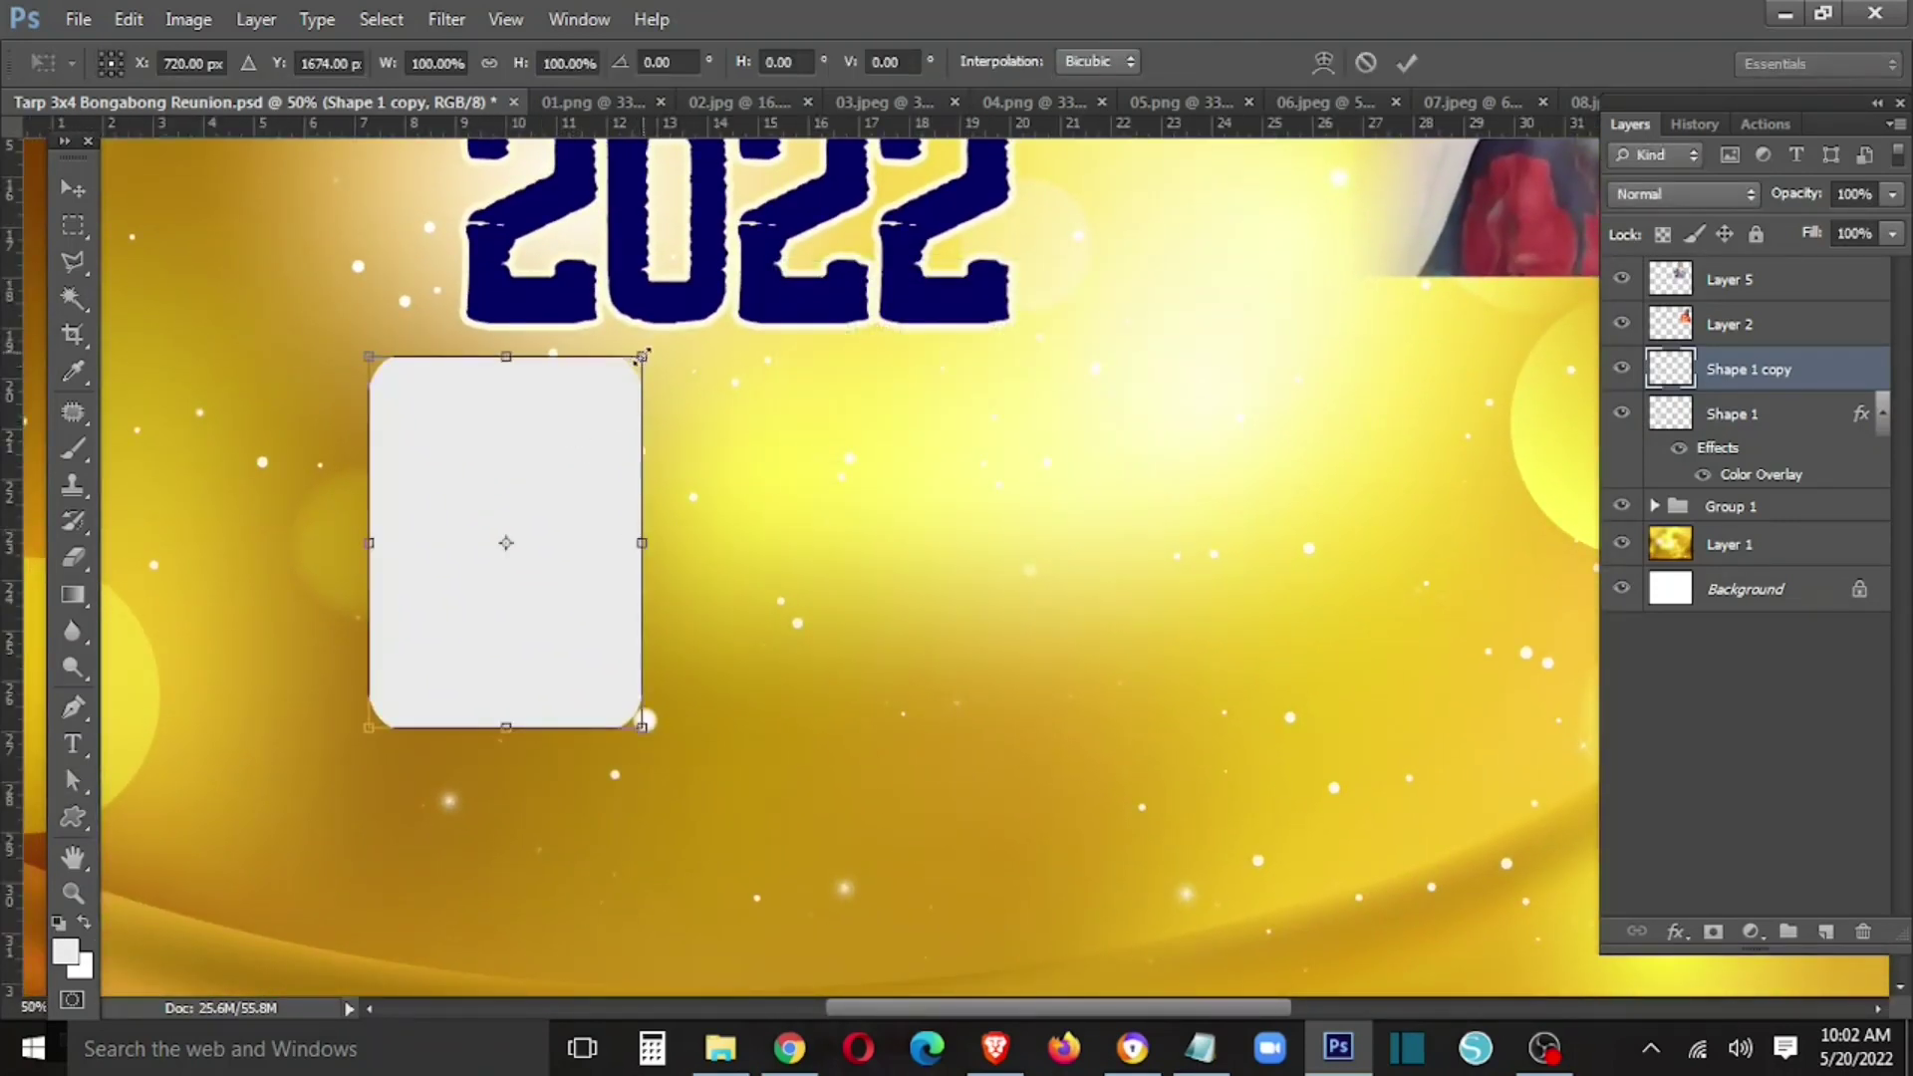
pyautogui.moveTo(643, 356); pyautogui.dragTo(635, 366)
pyautogui.press('Return')
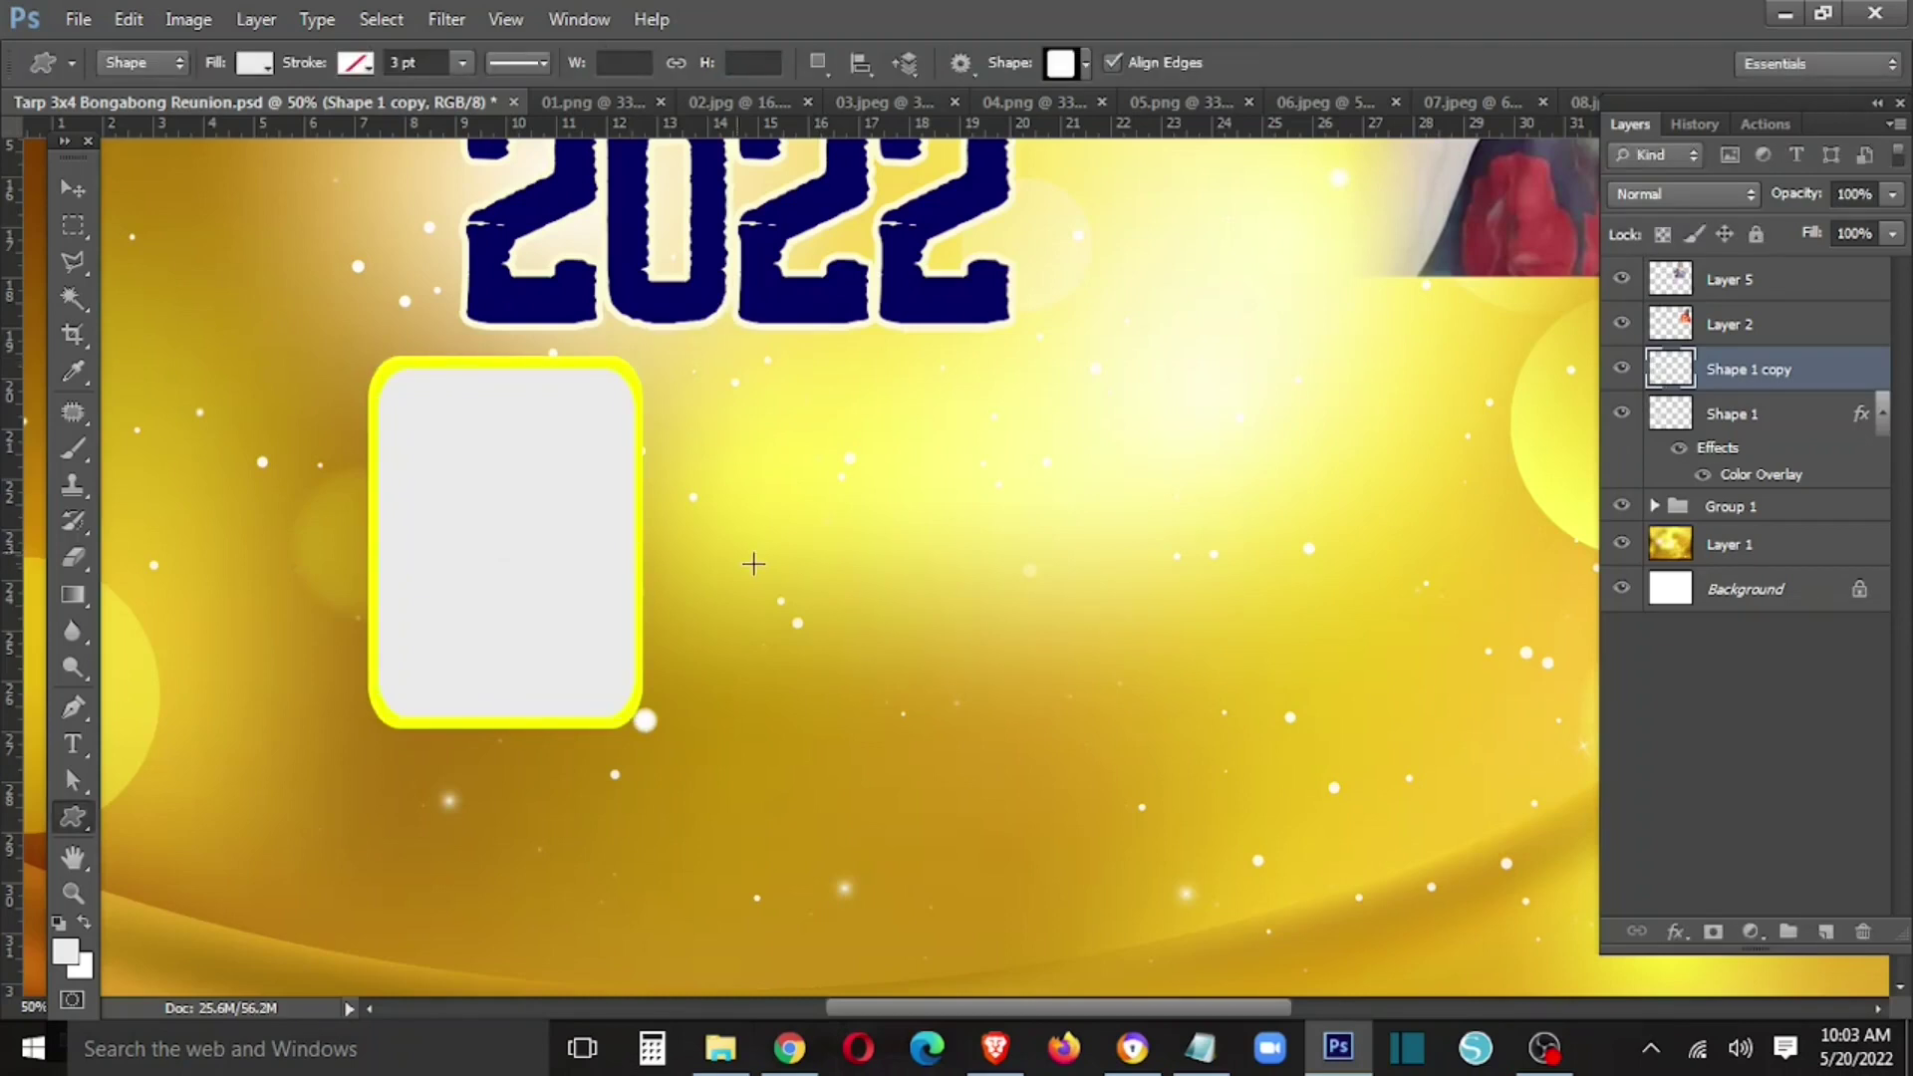
pyautogui.hotkey('ctrl', '-')
pyautogui.hotkey('ctrl', '-')
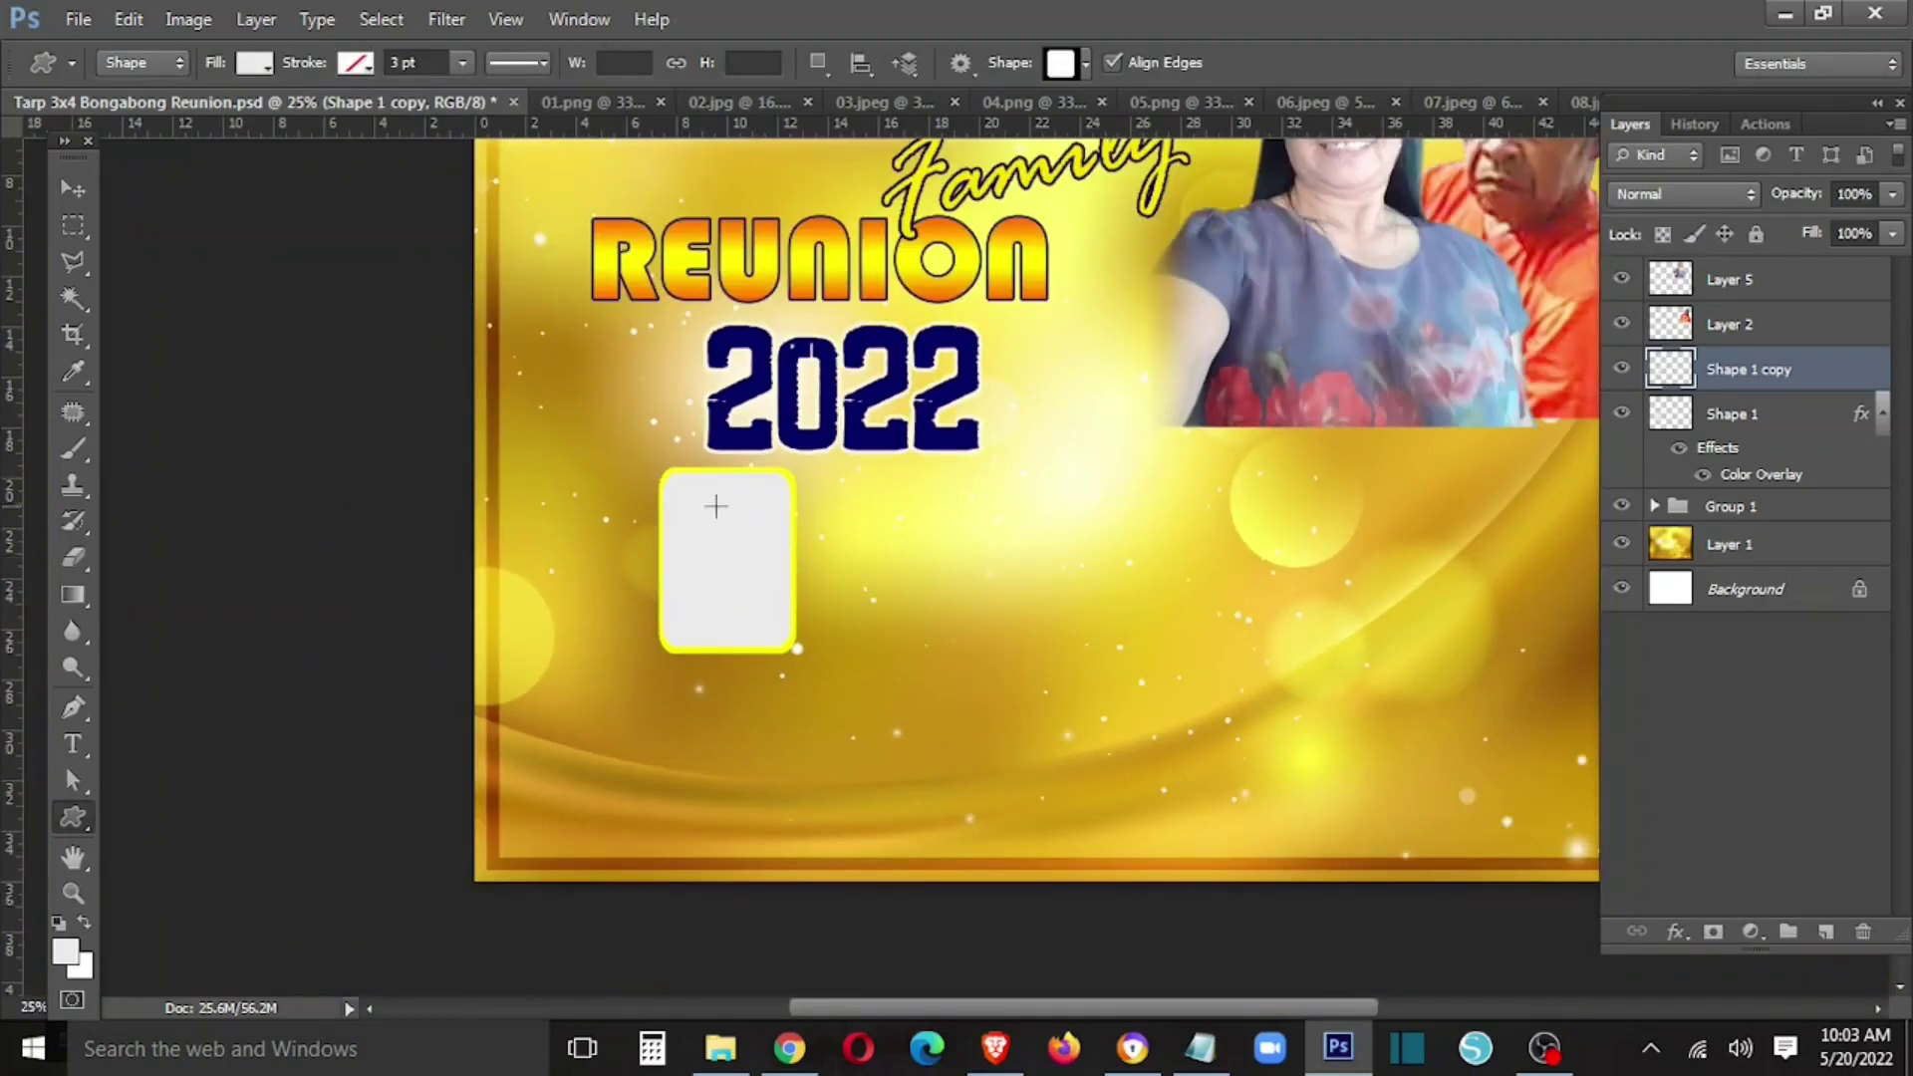
# - Magic Wand the inner area, cut it from the yellow box, and delete the duplicate
pyautogui.press('w')
pyautogui.click(723, 566)
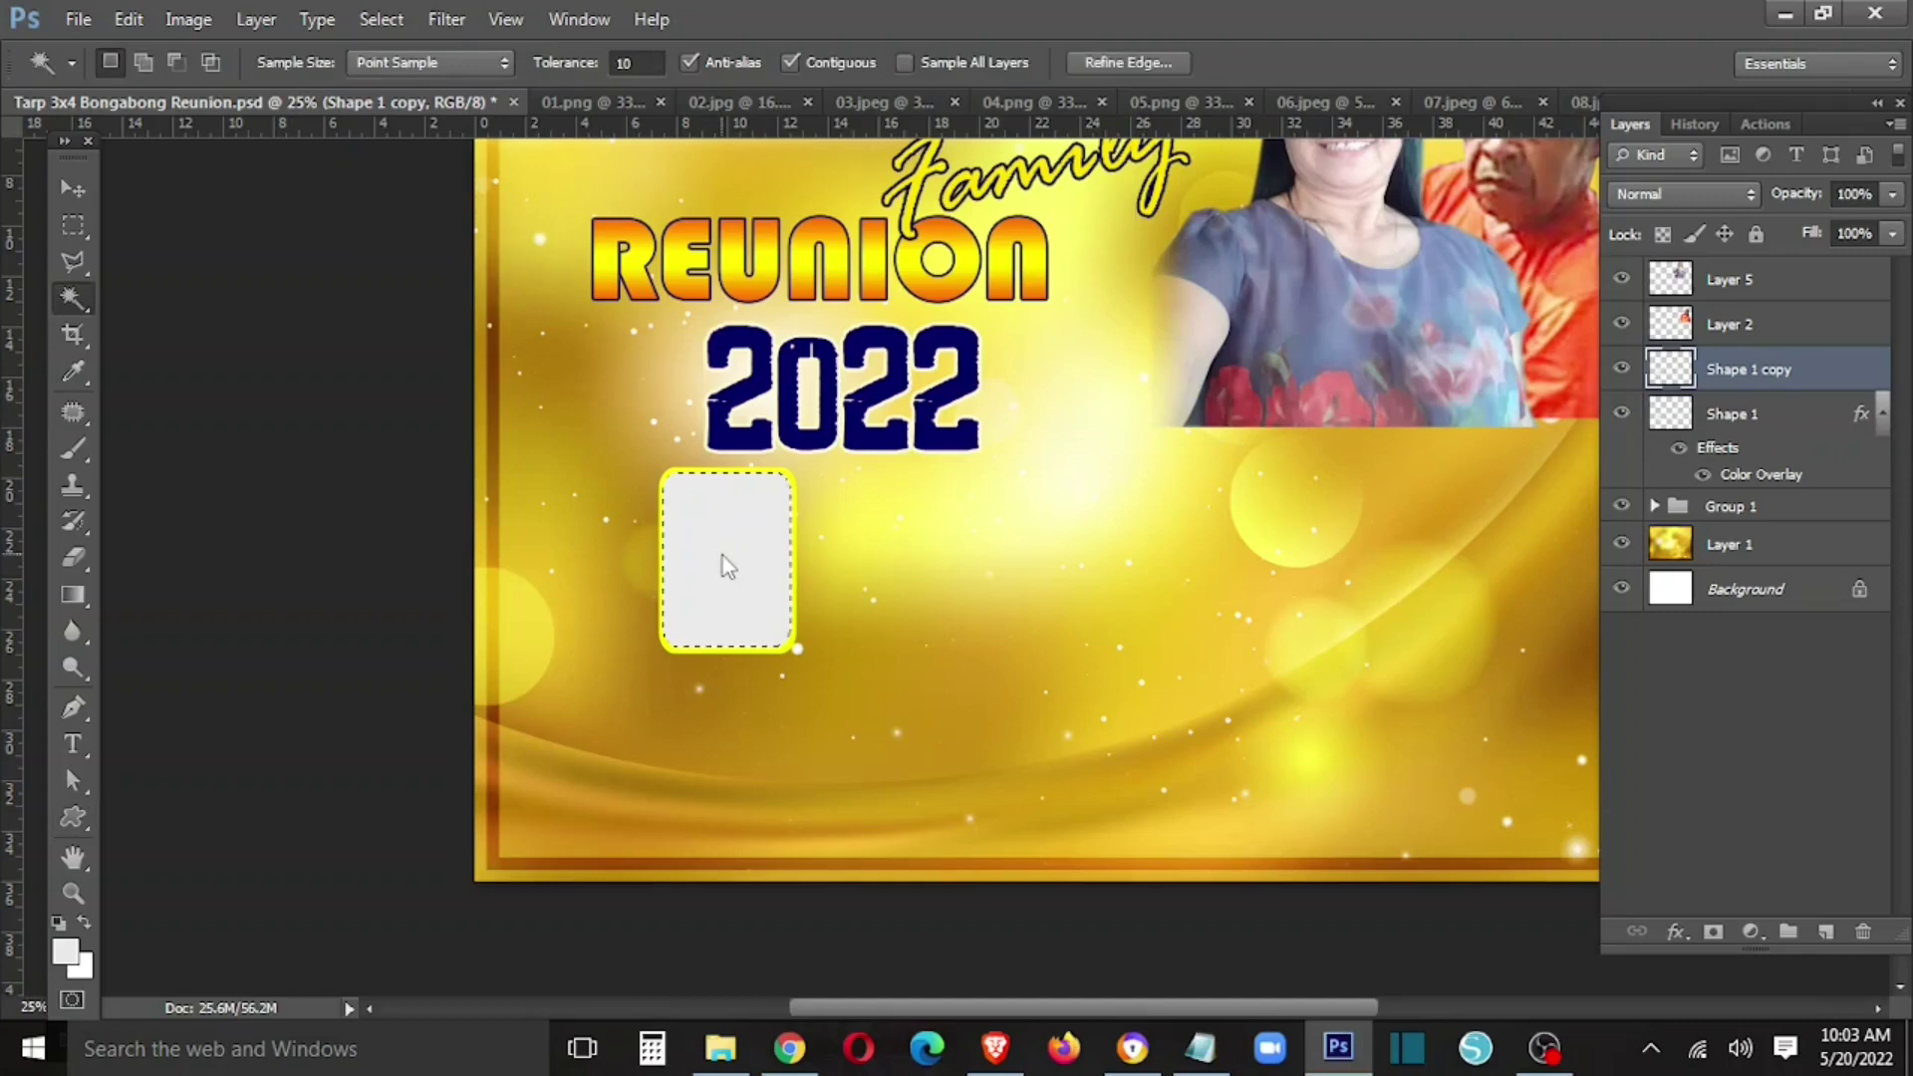
pyautogui.click(1761, 417)
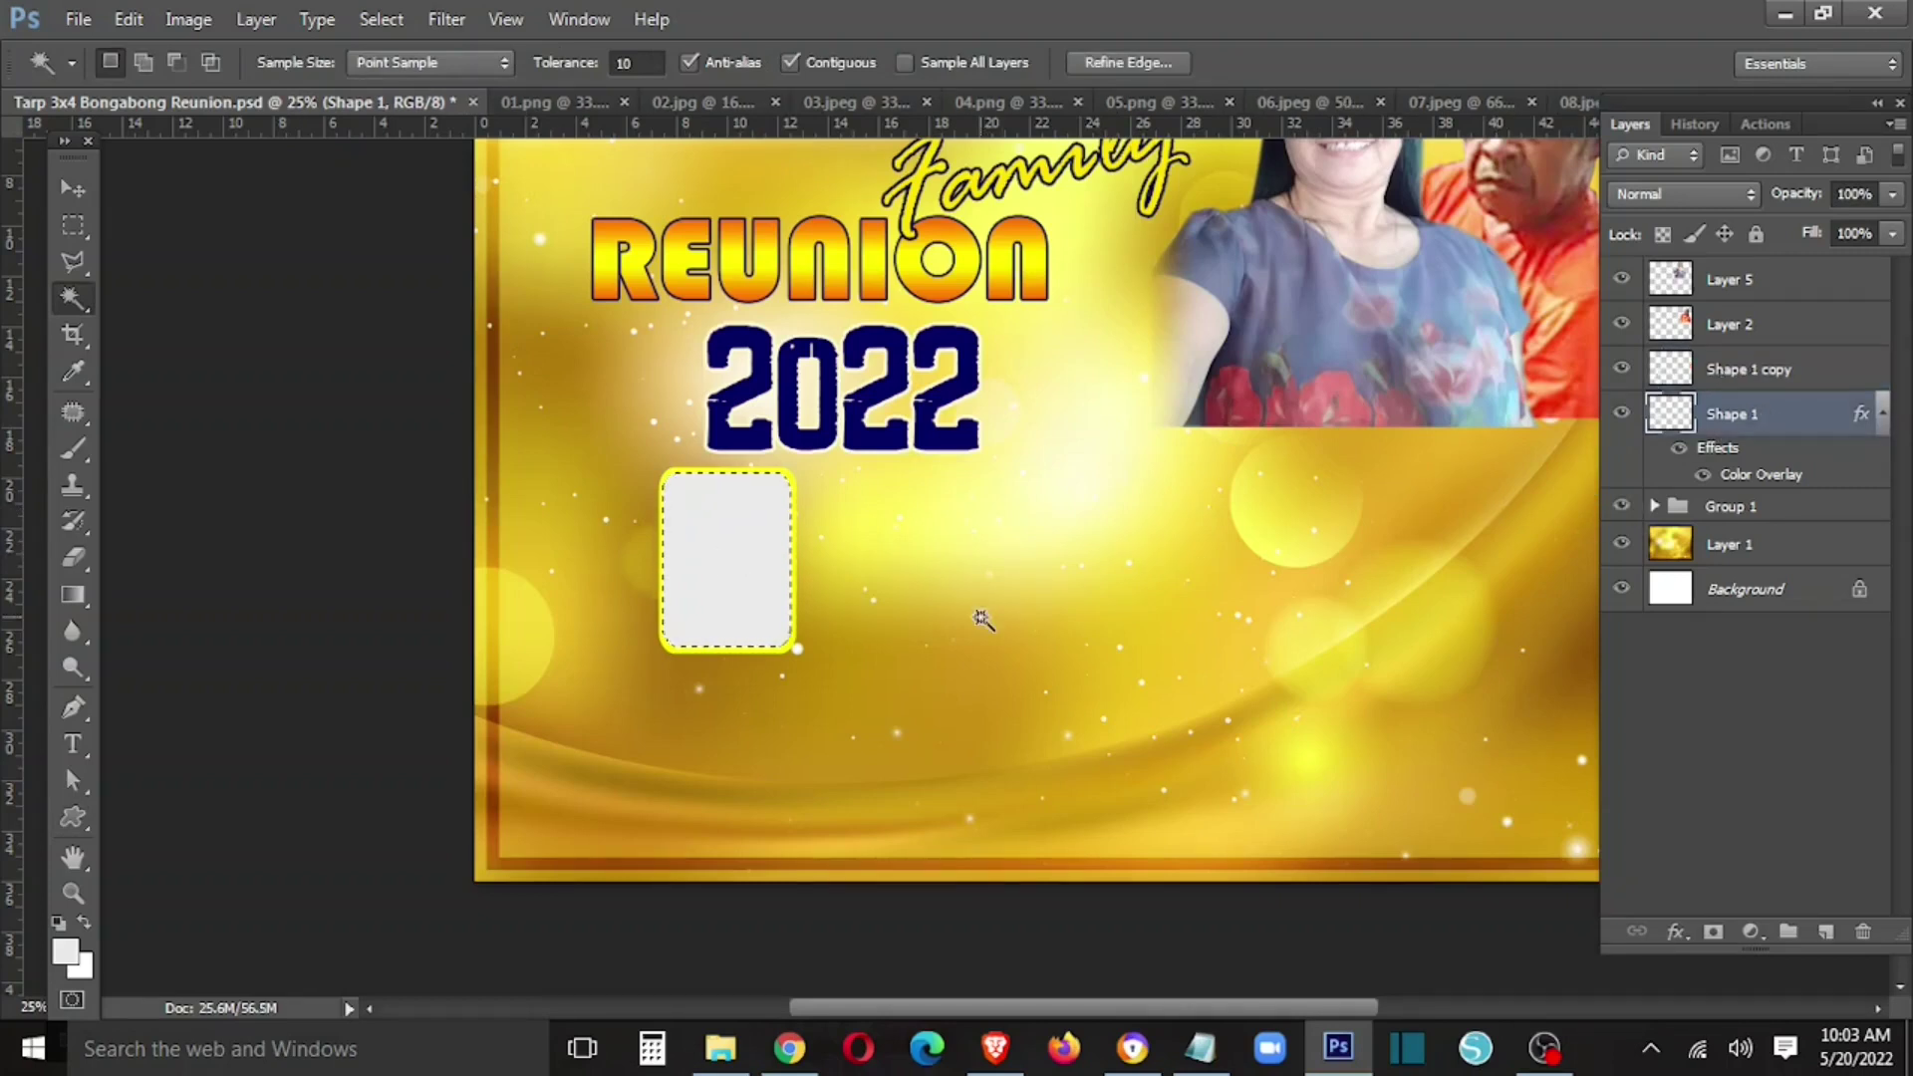
pyautogui.press('v')
pyautogui.click(1734, 371)
pyautogui.press('Delete')
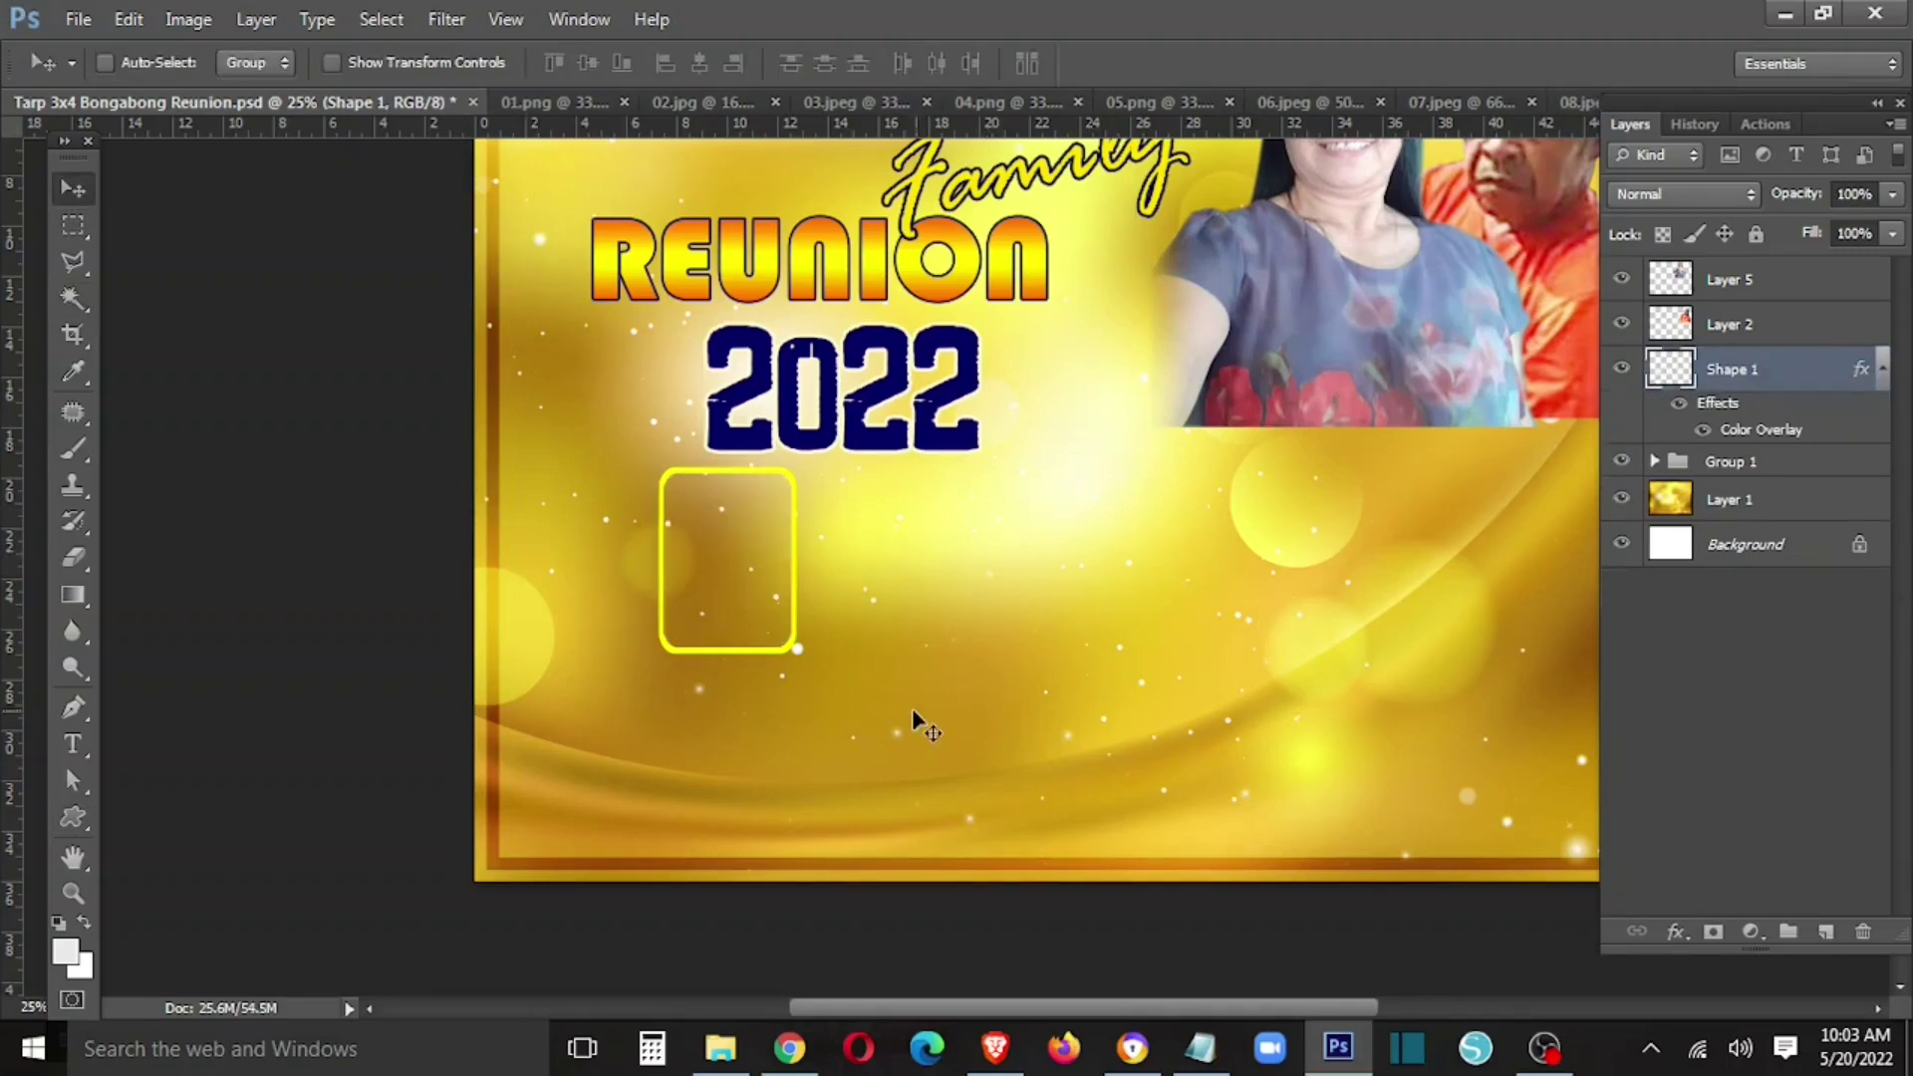
# - Alt-drag copies of the yellow frame into six across and three centred below
pyautogui.moveTo(785, 649)
pyautogui.mouseDown()
pyautogui.moveTo(692, 651)
pyautogui.moveTo(1241, 666)
pyautogui.mouseUp()
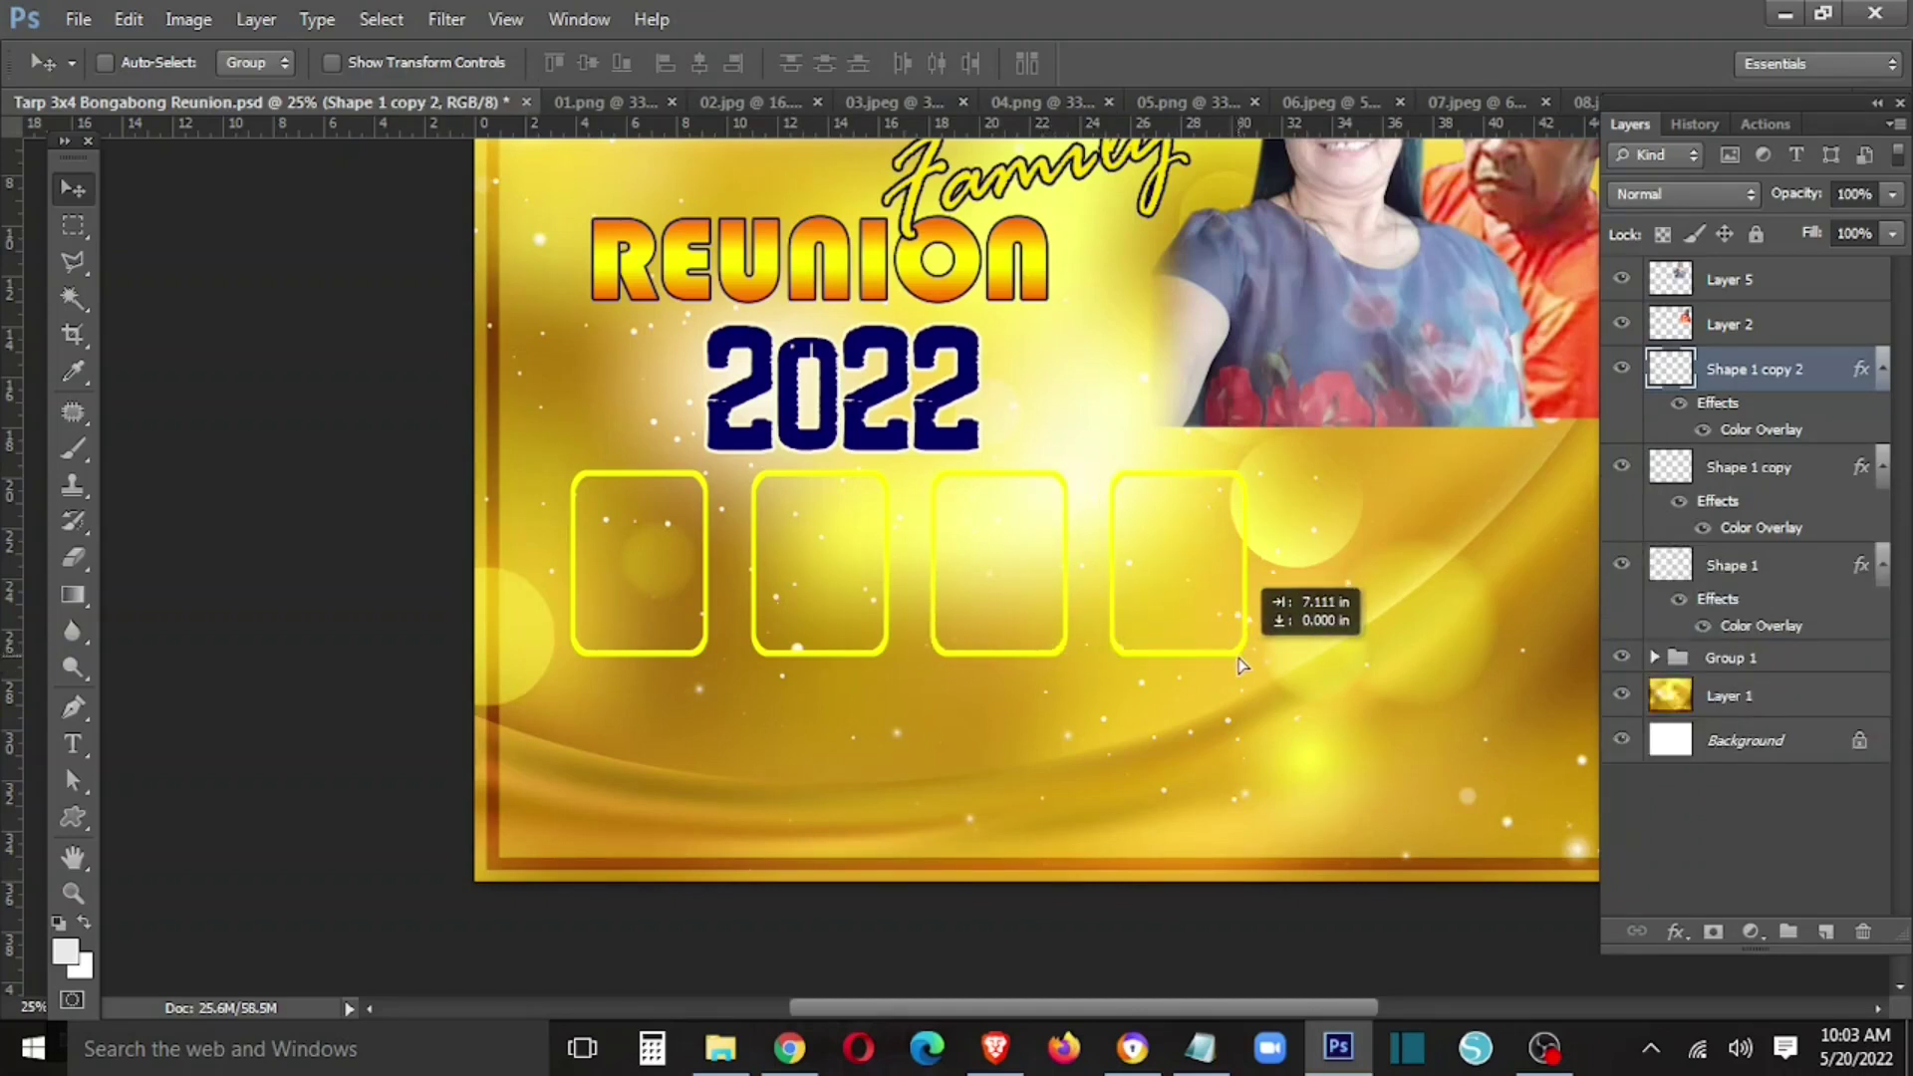
pyautogui.press('Tab')
pyautogui.moveTo(1134, 603)
pyautogui.mouseDown()
pyautogui.moveTo(1492, 598)
pyautogui.moveTo(913, 832)
pyautogui.moveTo(1168, 826)
pyautogui.moveTo(784, 797)
pyautogui.mouseUp()
pyautogui.keyDown('alt'); pyautogui.click(783, 797); pyautogui.keyUp('alt')
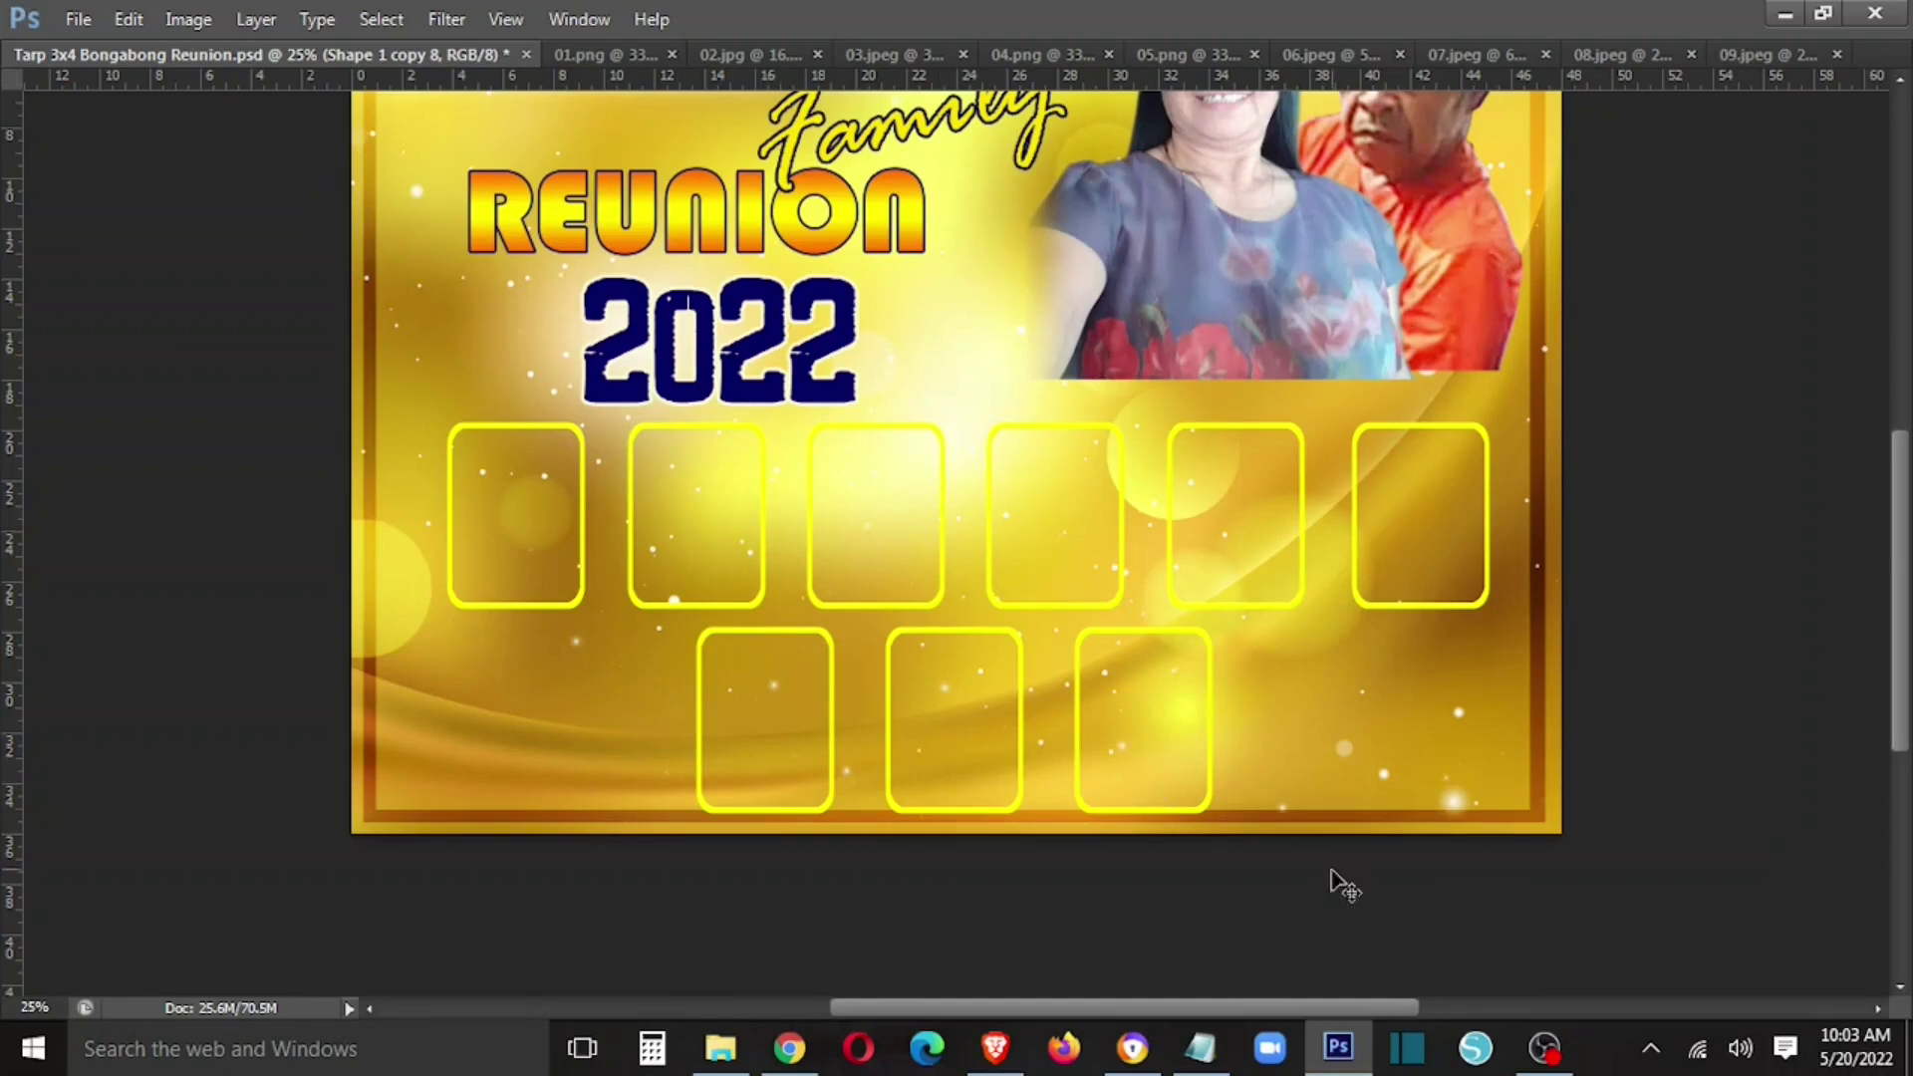
pyautogui.hotkey('ctrl', '-')
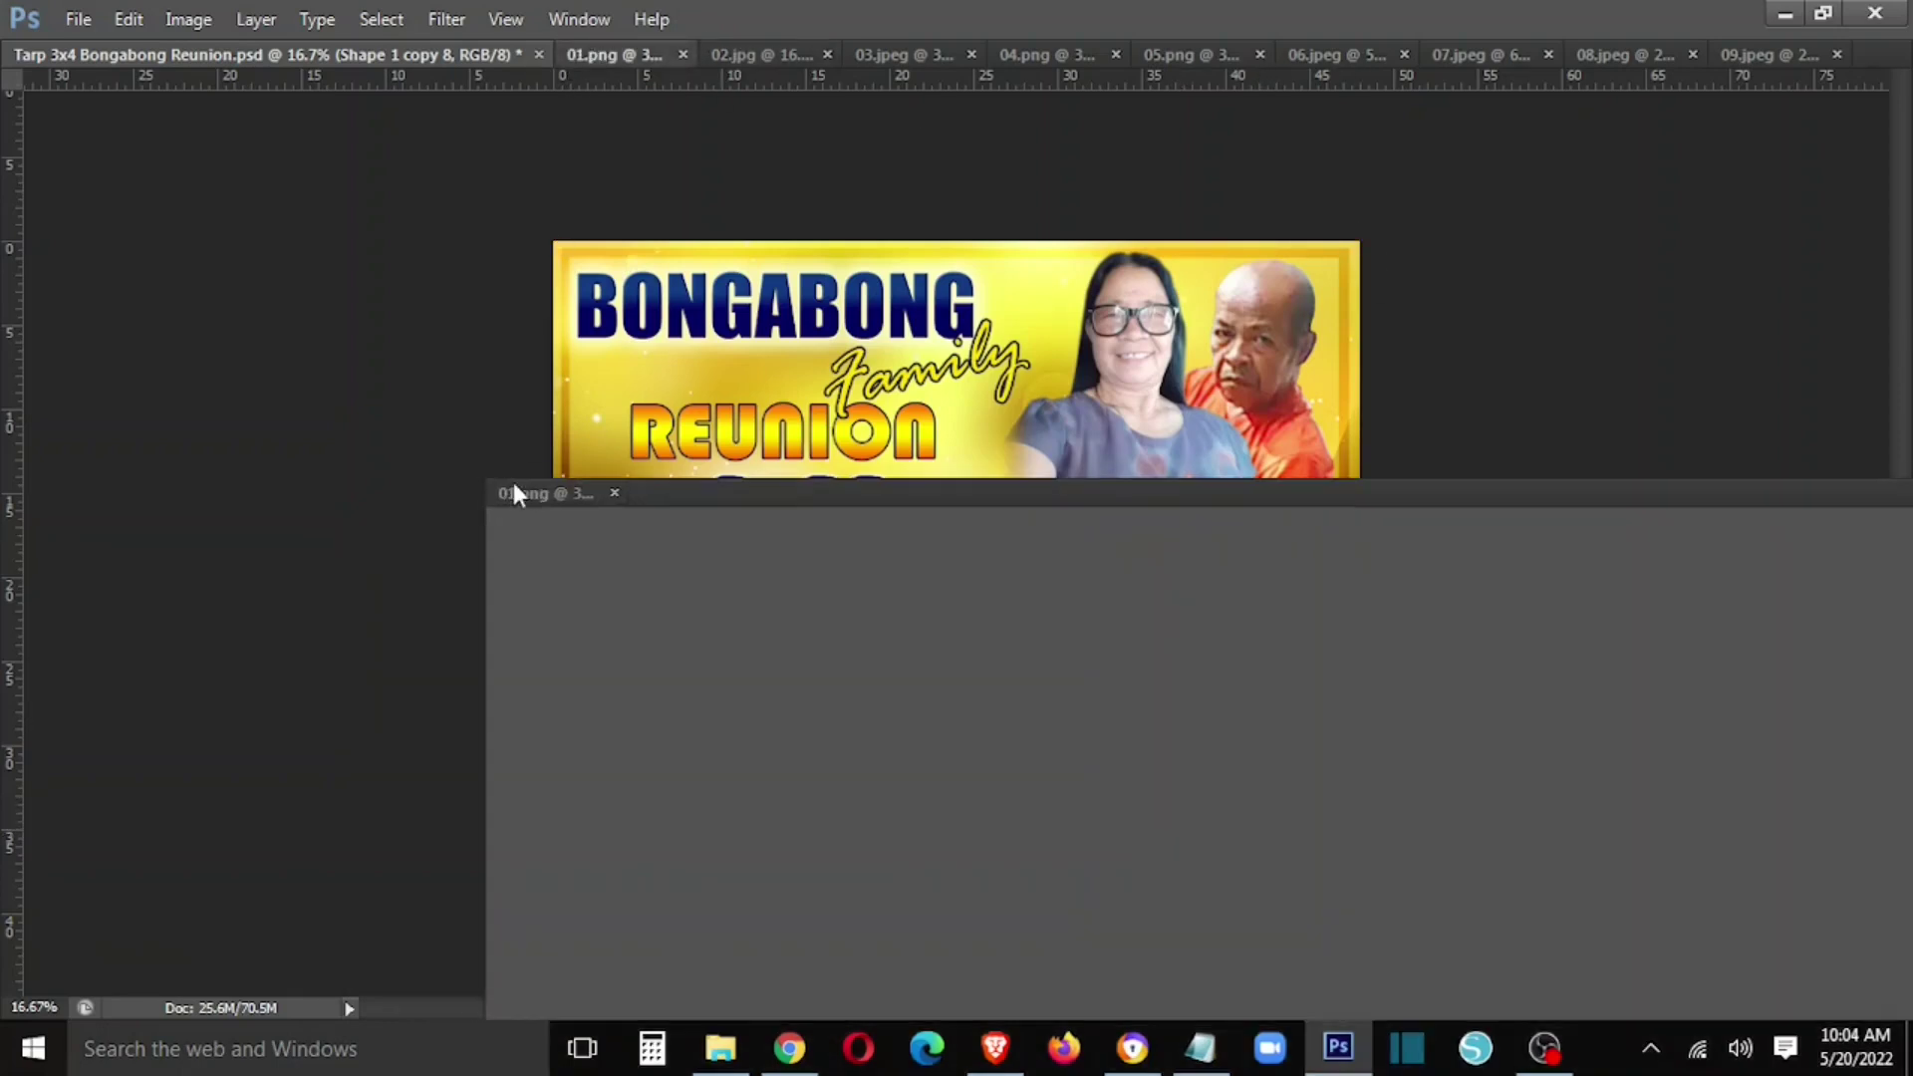
# - Bring the first family photo 01.png onto the tarp and move the title group to the top
pyautogui.moveTo(598, 55); pyautogui.dragTo(518, 498)
pyautogui.moveTo(698, 747)
pyautogui.mouseDown()
pyautogui.moveTo(952, 658)
pyautogui.moveTo(748, 678)
pyautogui.moveTo(982, 555)
pyautogui.mouseUp()
pyautogui.scroll(2, 684, 717)
pyautogui.press('Tab')
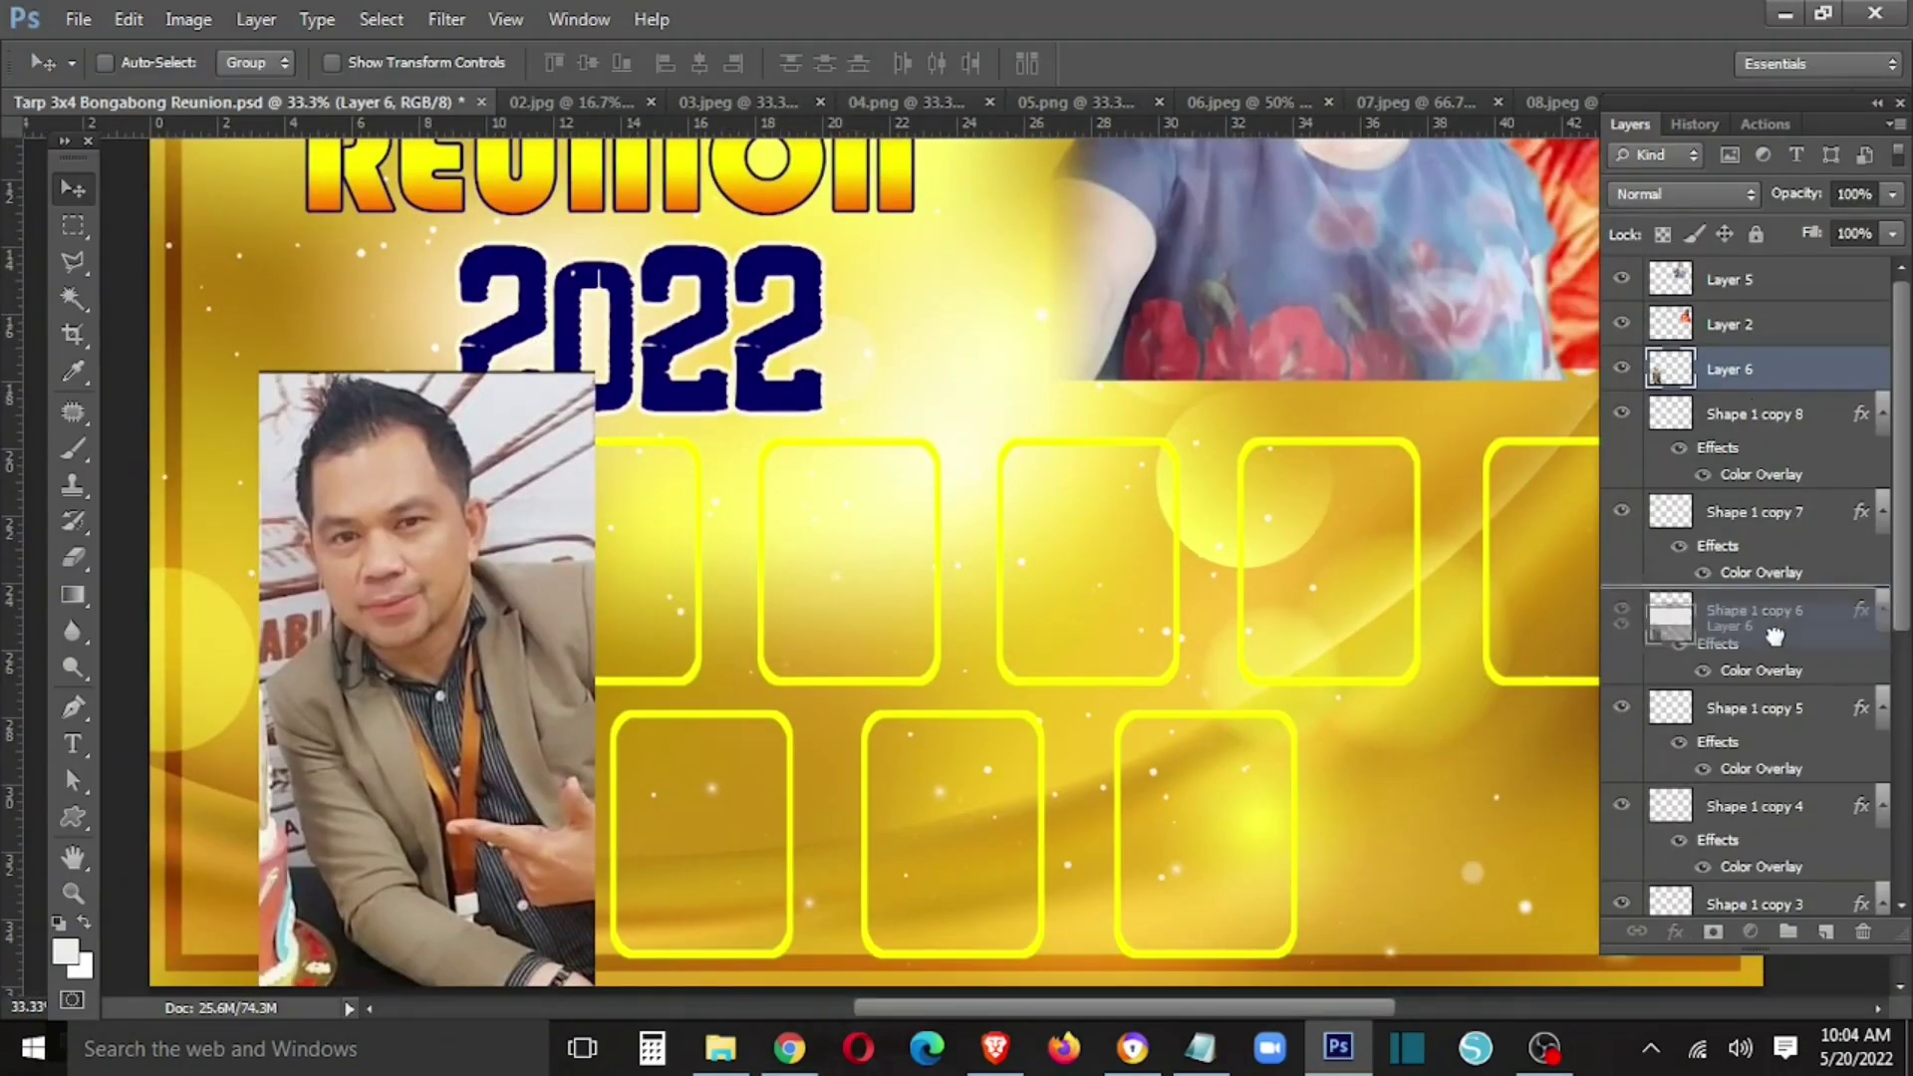
pyautogui.scroll(-5, 1842, 693)
pyautogui.moveTo(1744, 314); pyautogui.dragTo(1739, 827)
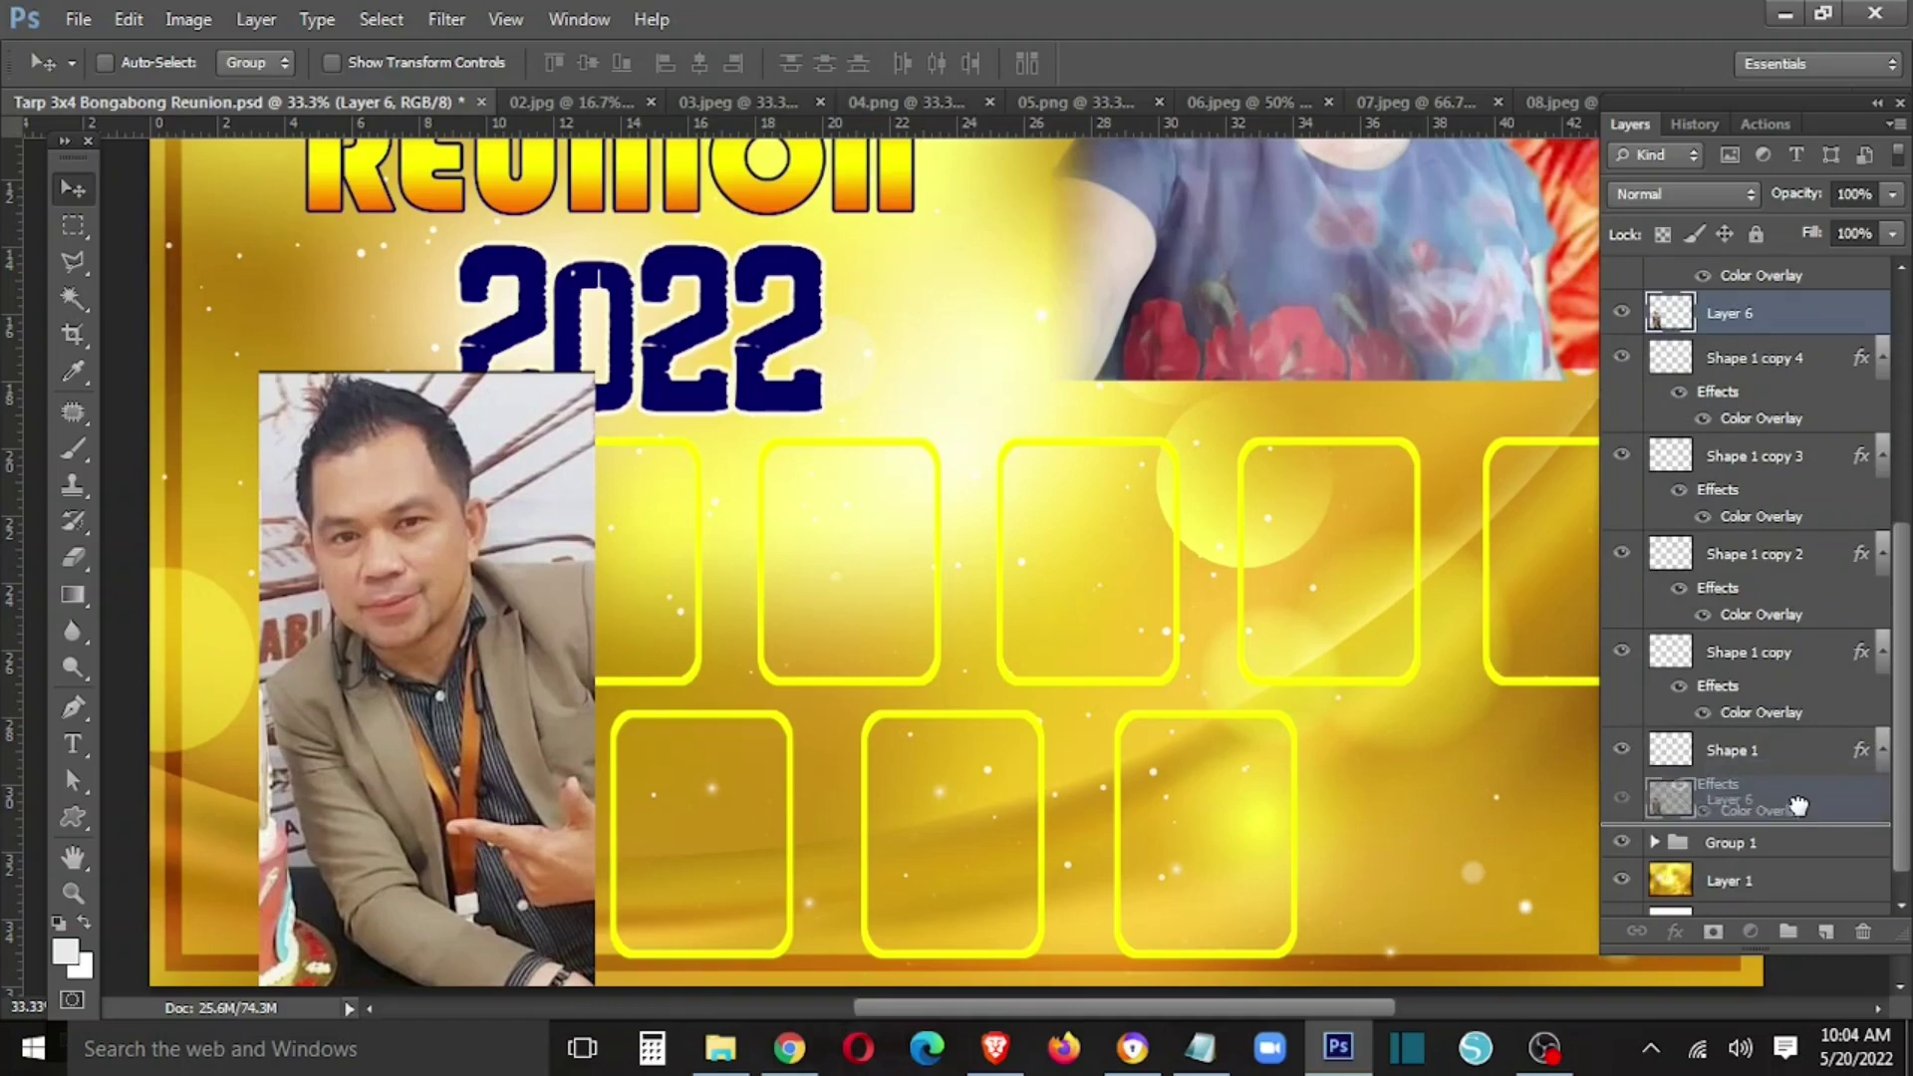
pyautogui.click(1747, 855)
pyautogui.hotkey('ctrl', 'shift', ']')
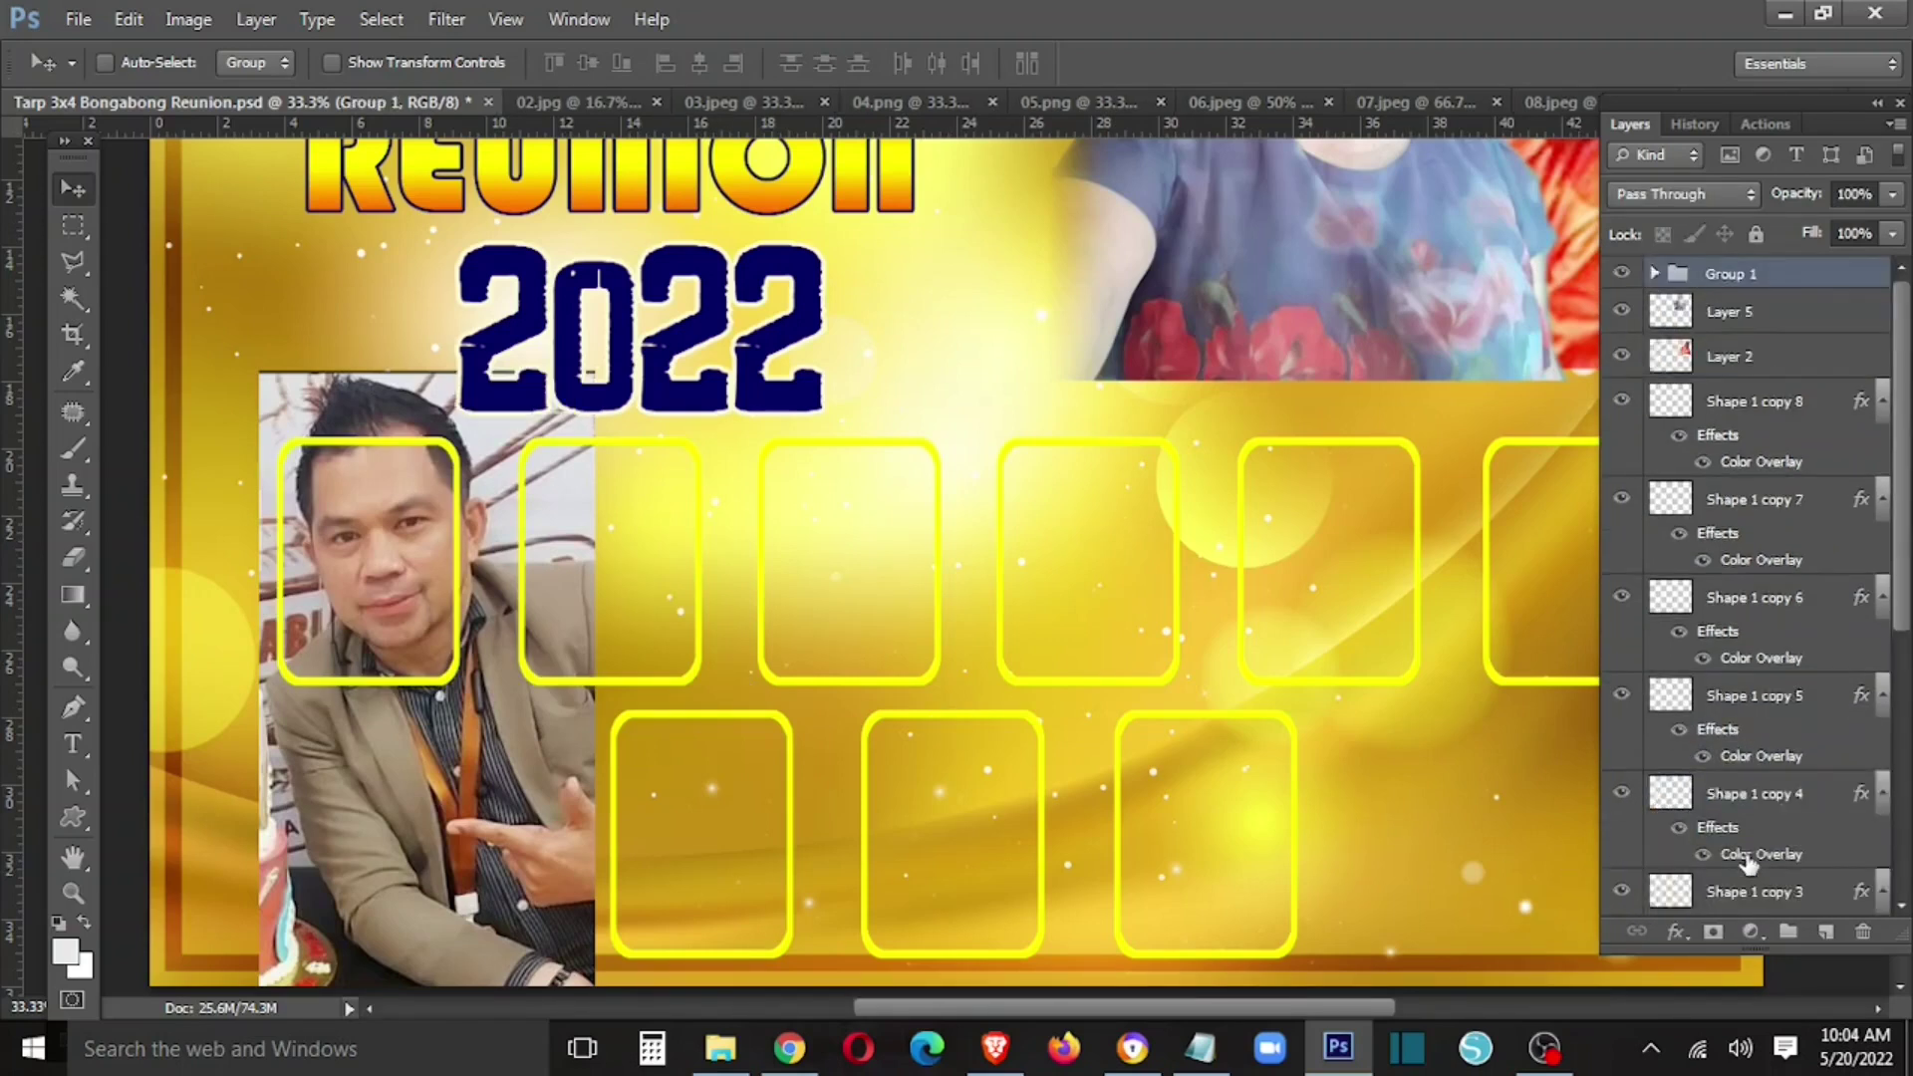
# - Scale and position the man's photo to fit the top-left yellow frame
pyautogui.rightClick(598, 732)
pyautogui.click(598, 847)
pyautogui.hotkey('ctrl', 't')
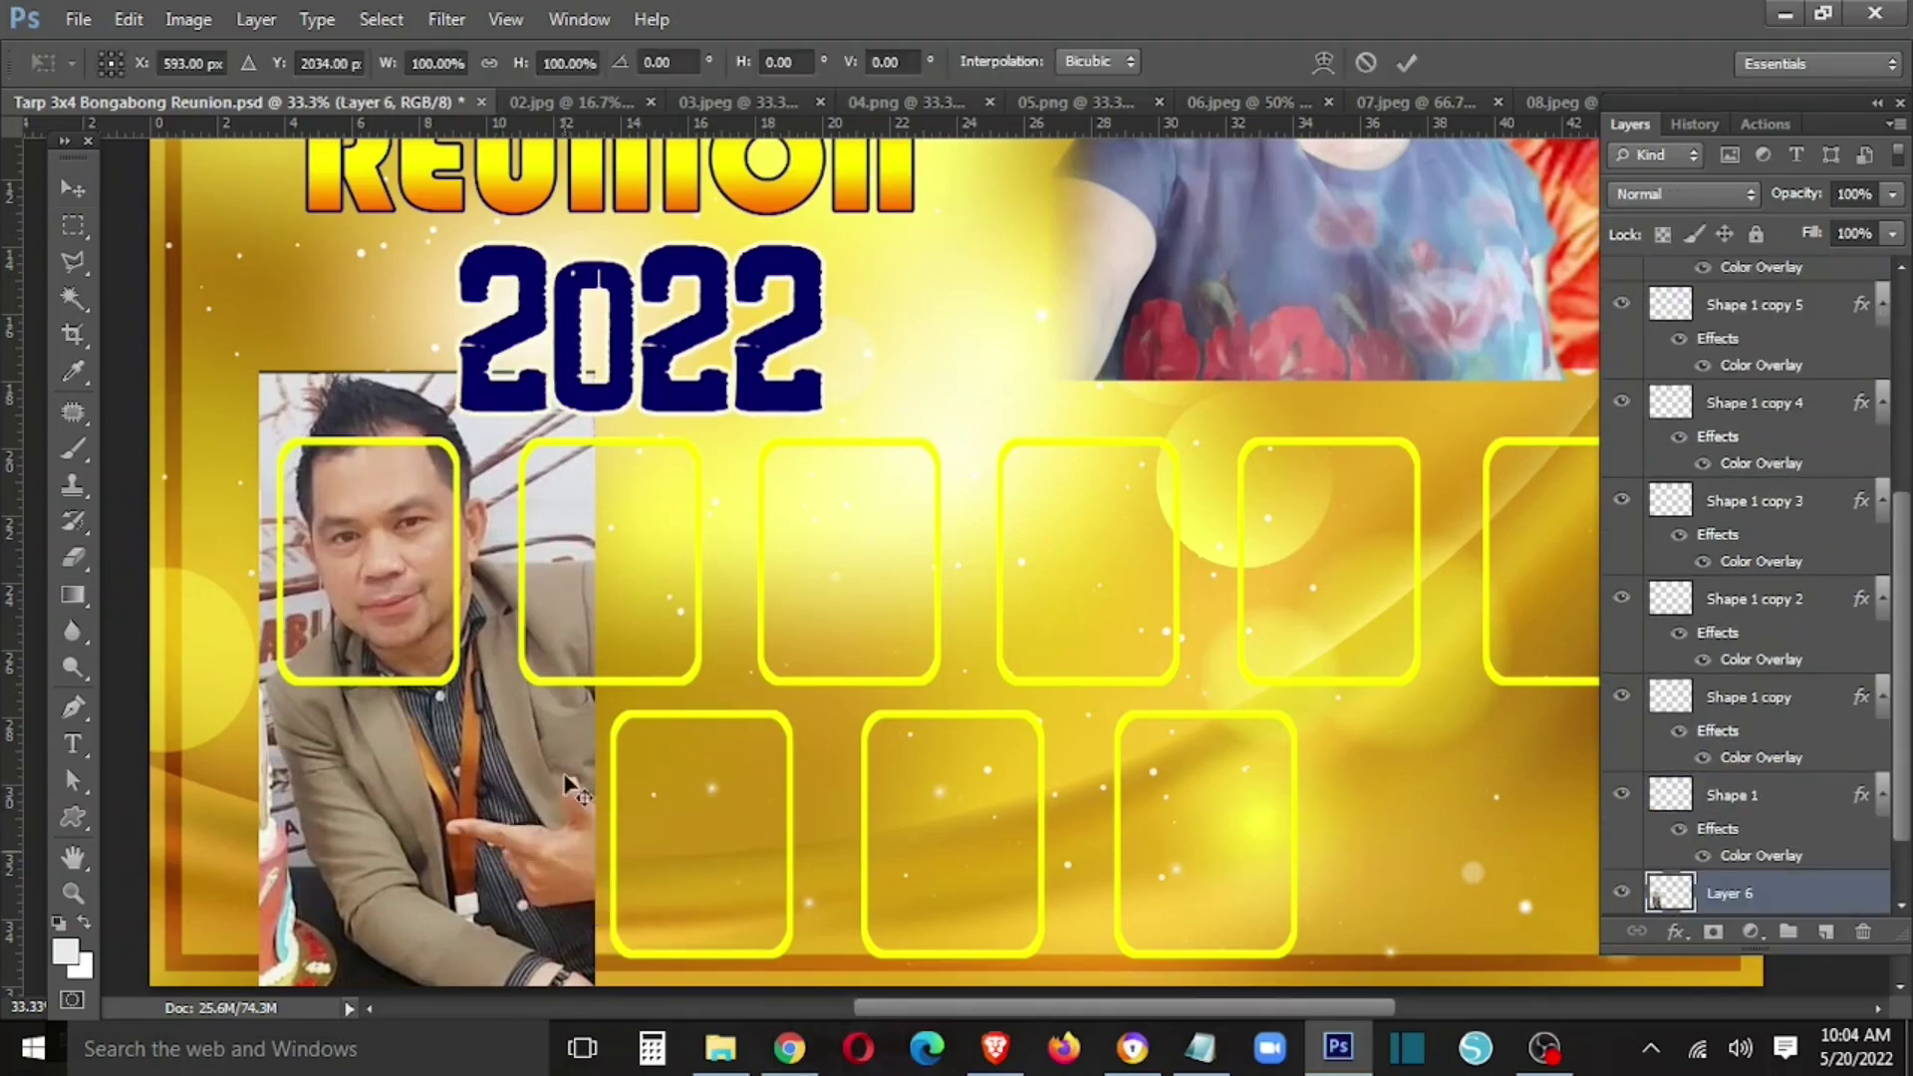
pyautogui.moveTo(595, 374); pyautogui.dragTo(463, 503)
pyautogui.moveTo(448, 787); pyautogui.dragTo(384, 720)
pyautogui.moveTo(459, 849); pyautogui.dragTo(452, 844)
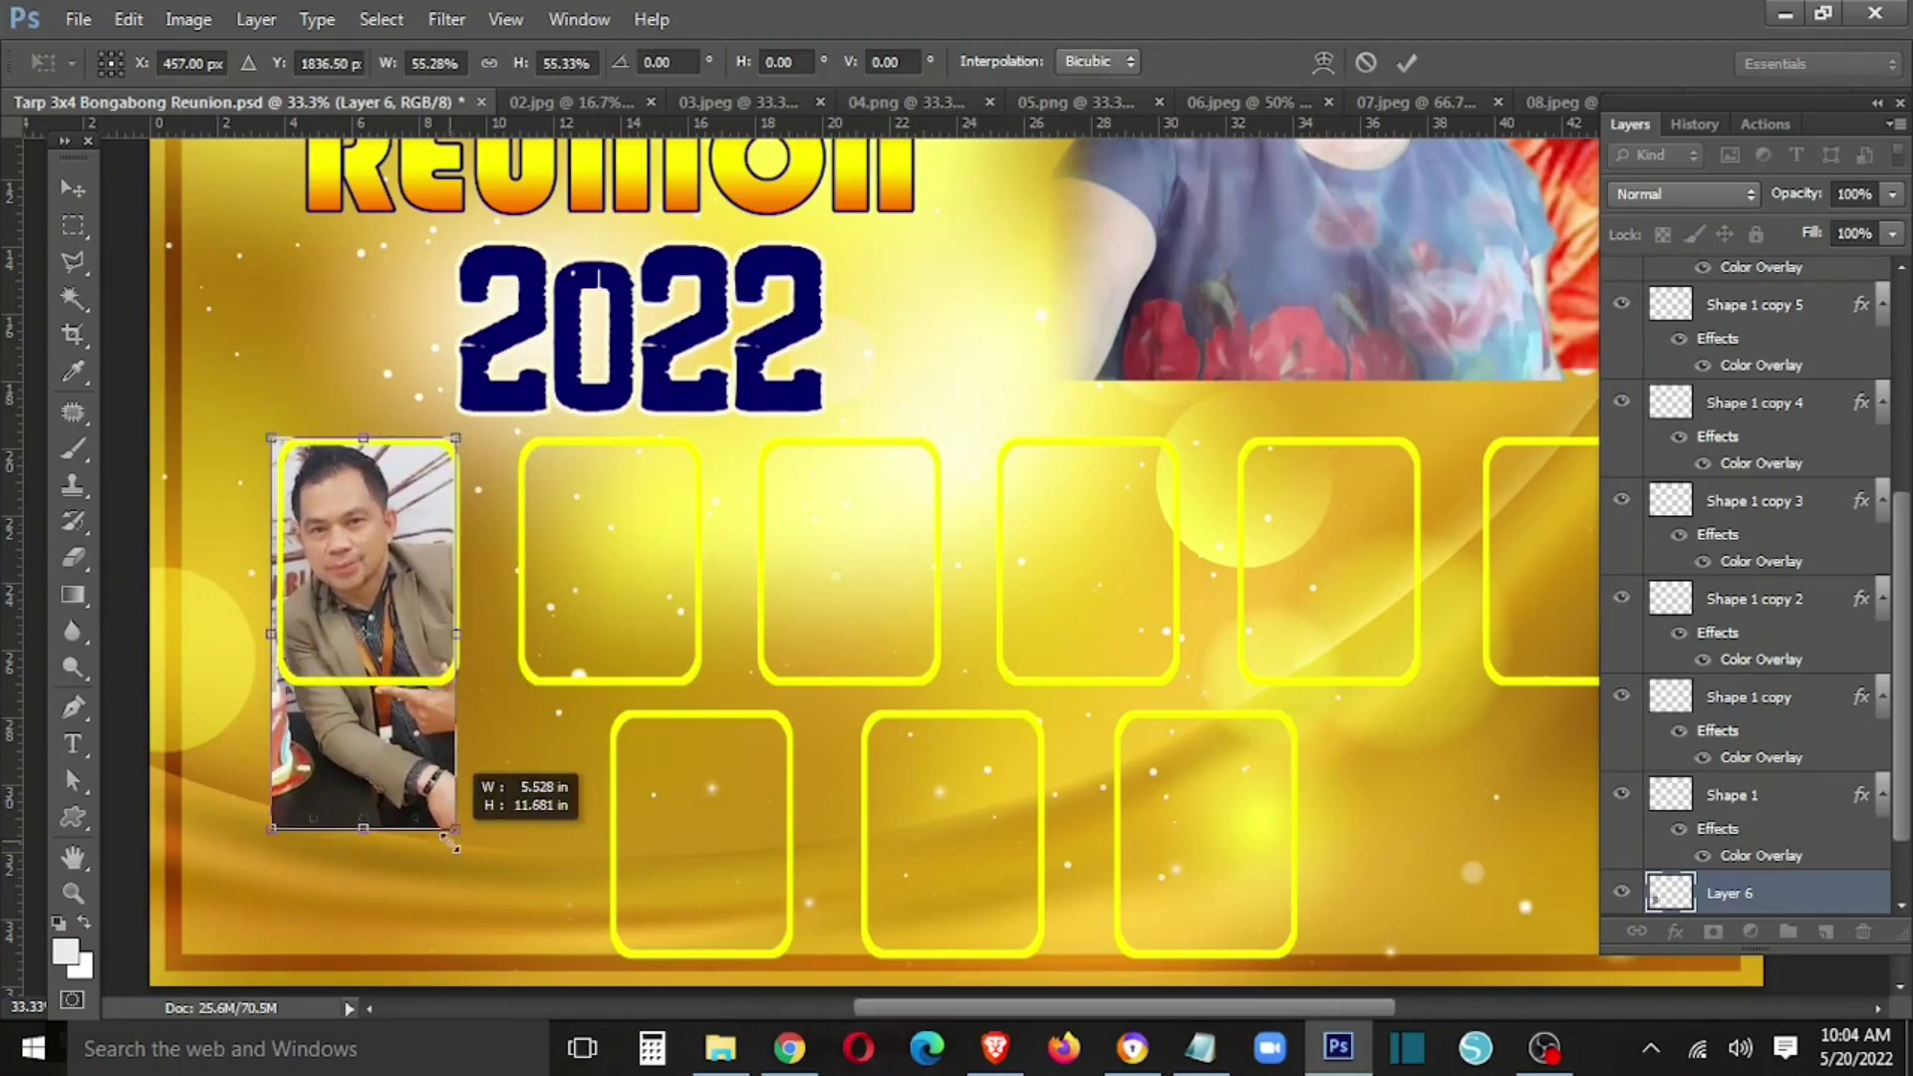
pyautogui.moveTo(289, 842); pyautogui.dragTo(301, 828)
pyautogui.press('Return')
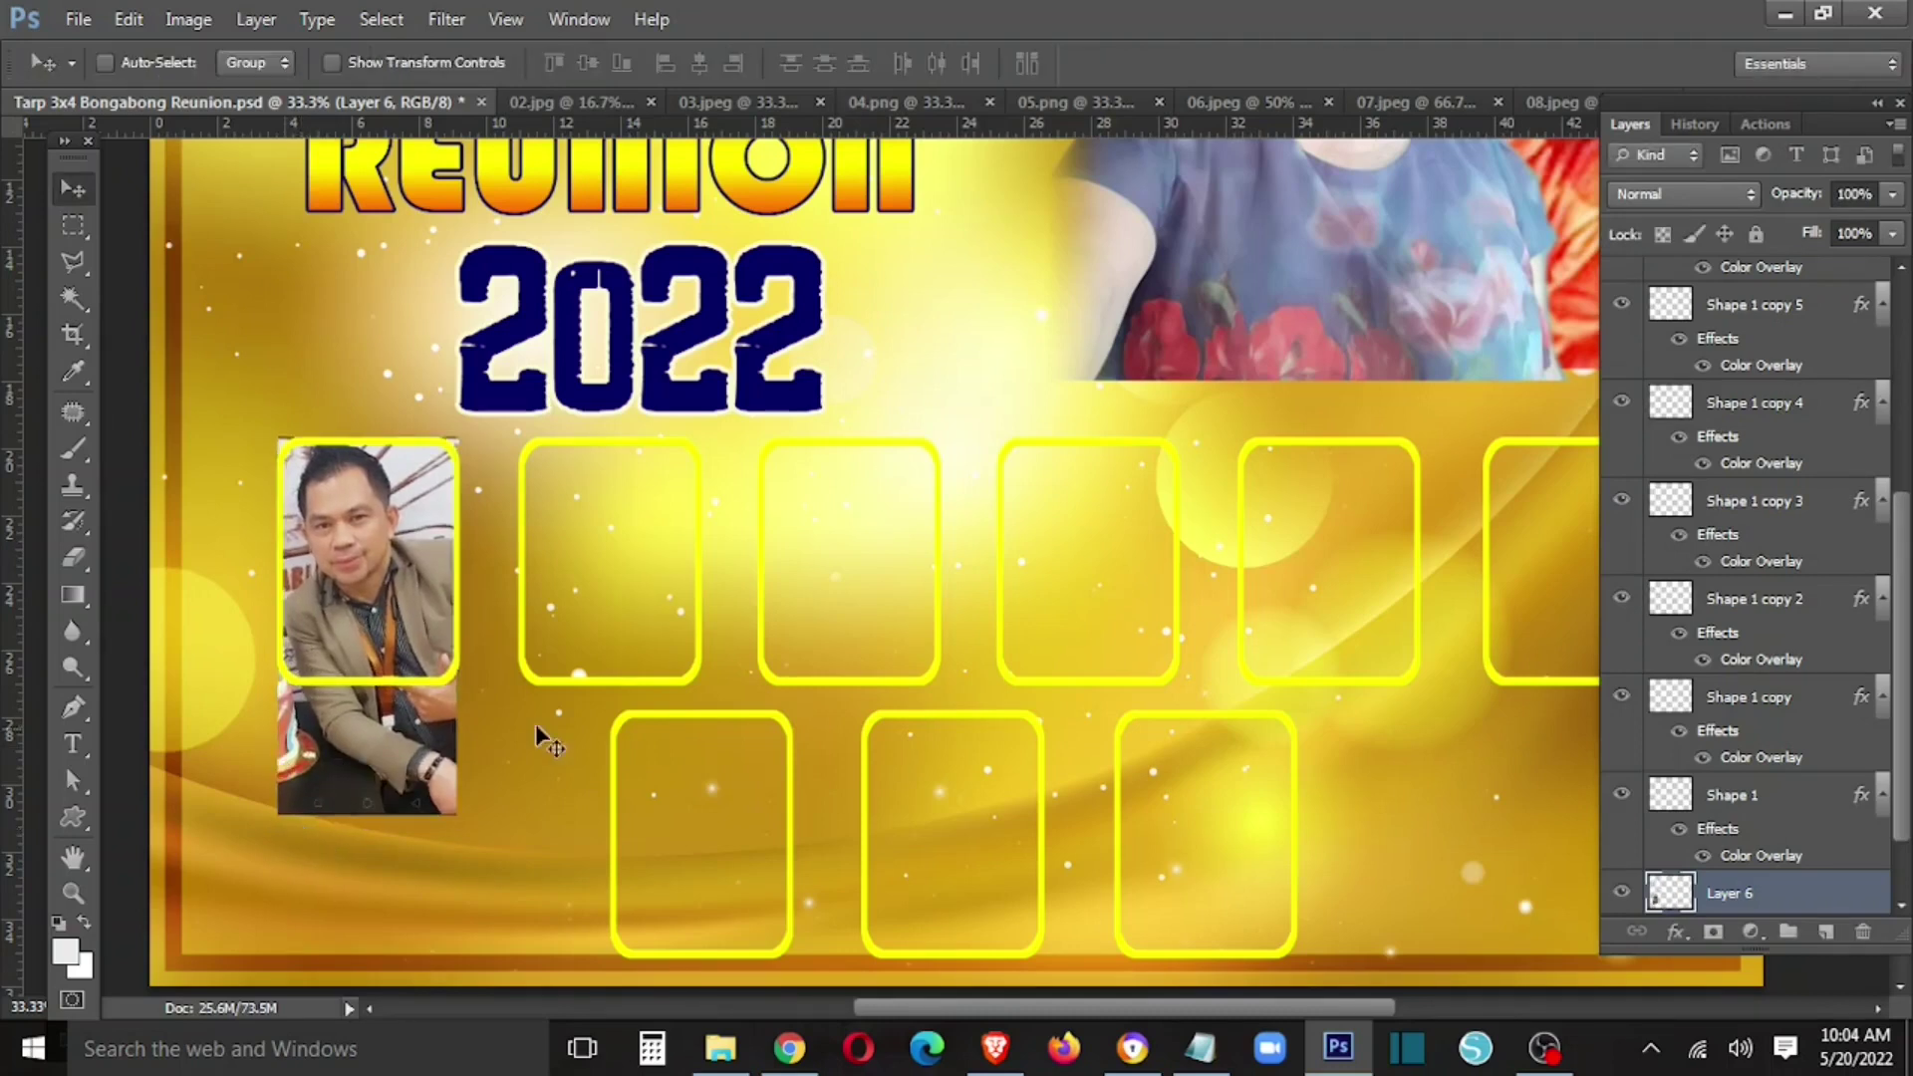
# - Magic Wand the frame and delete the photo area outside it, then deselect
pyautogui.rightClick(448, 683)
pyautogui.click(504, 723)
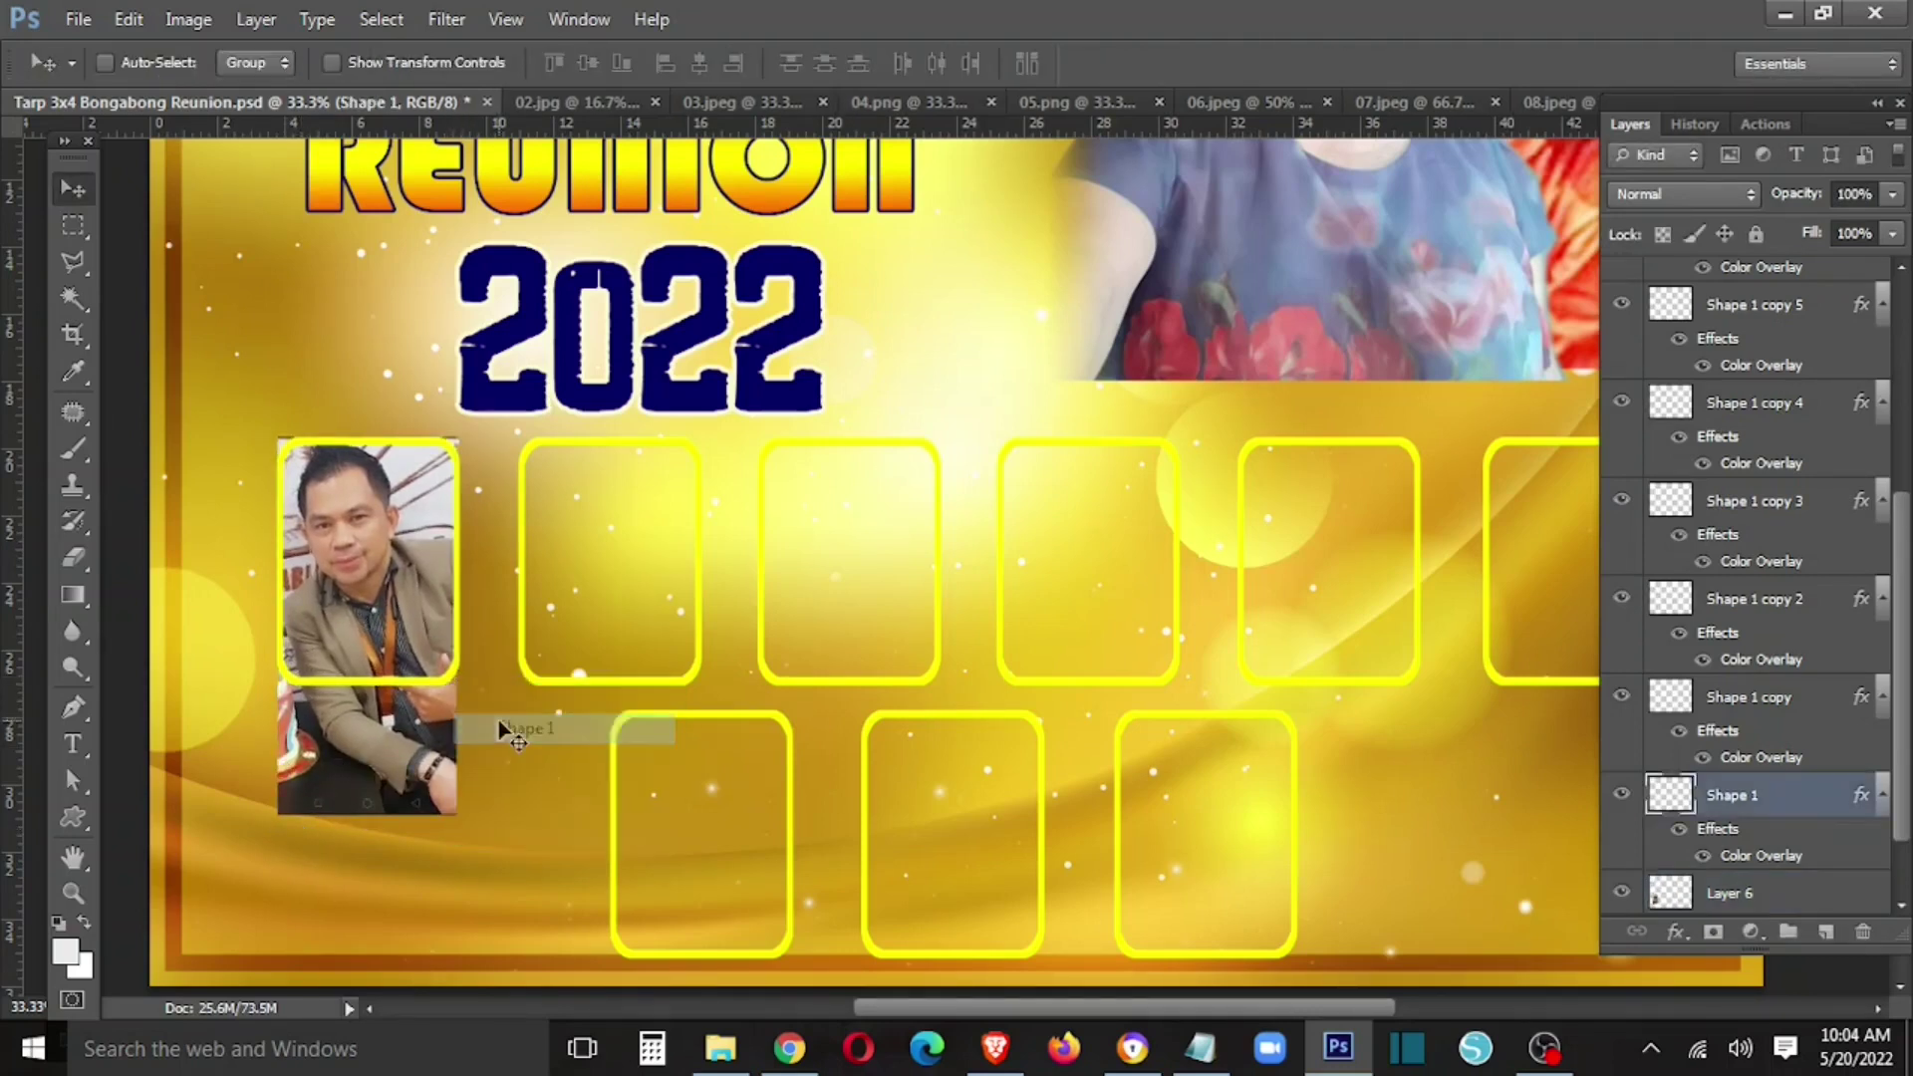
pyautogui.press('w')
pyautogui.press('v')
pyautogui.rightClick(398, 608)
pyautogui.click(449, 624)
pyautogui.rightClick(443, 590)
pyautogui.click(458, 638)
pyautogui.press('Delete')
pyautogui.hotkey('ctrl', 'd')
# - Drag the second family photo 02.jpg onto the tarp
pyautogui.press('m')
pyautogui.press('v')
pyautogui.moveTo(604, 100); pyautogui.dragTo(475, 512)
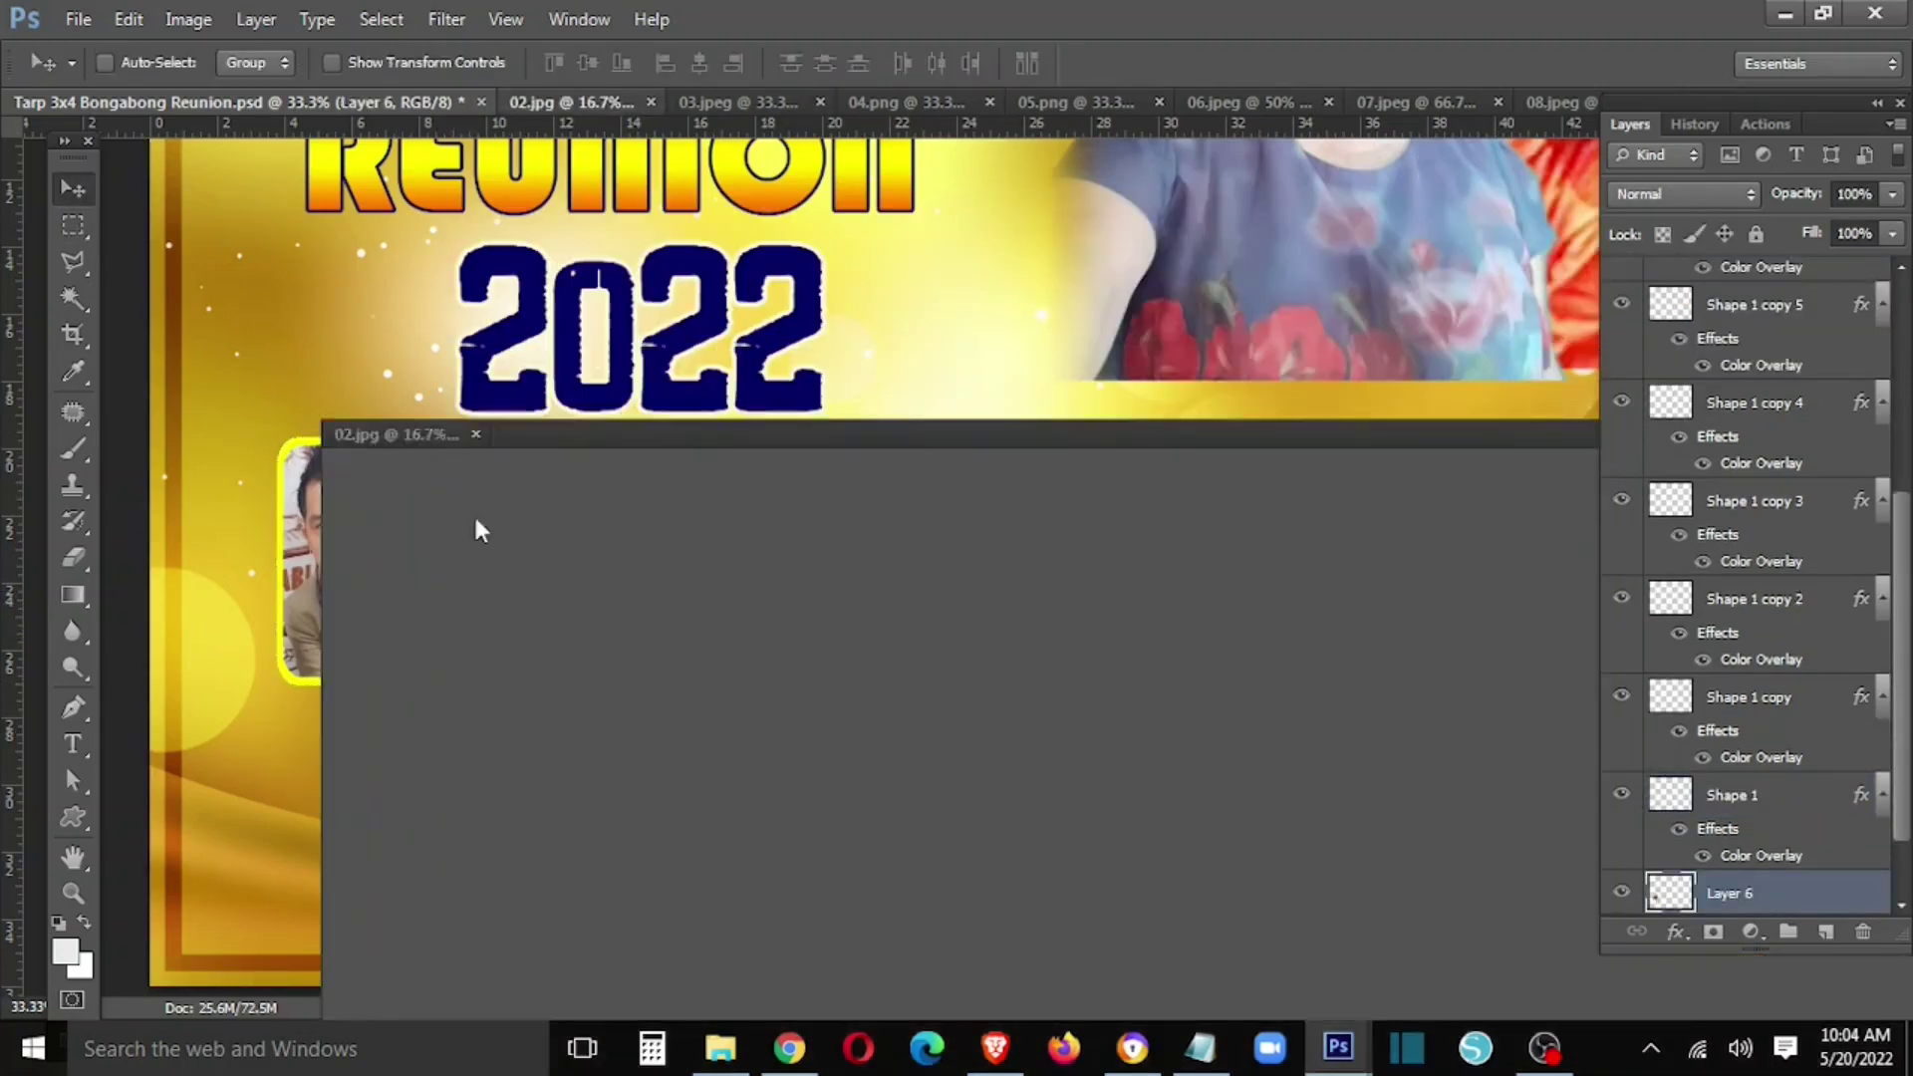
pyautogui.moveTo(644, 629)
pyautogui.mouseDown()
pyautogui.moveTo(912, 428)
pyautogui.moveTo(862, 533)
pyautogui.moveTo(558, 767)
pyautogui.mouseUp()
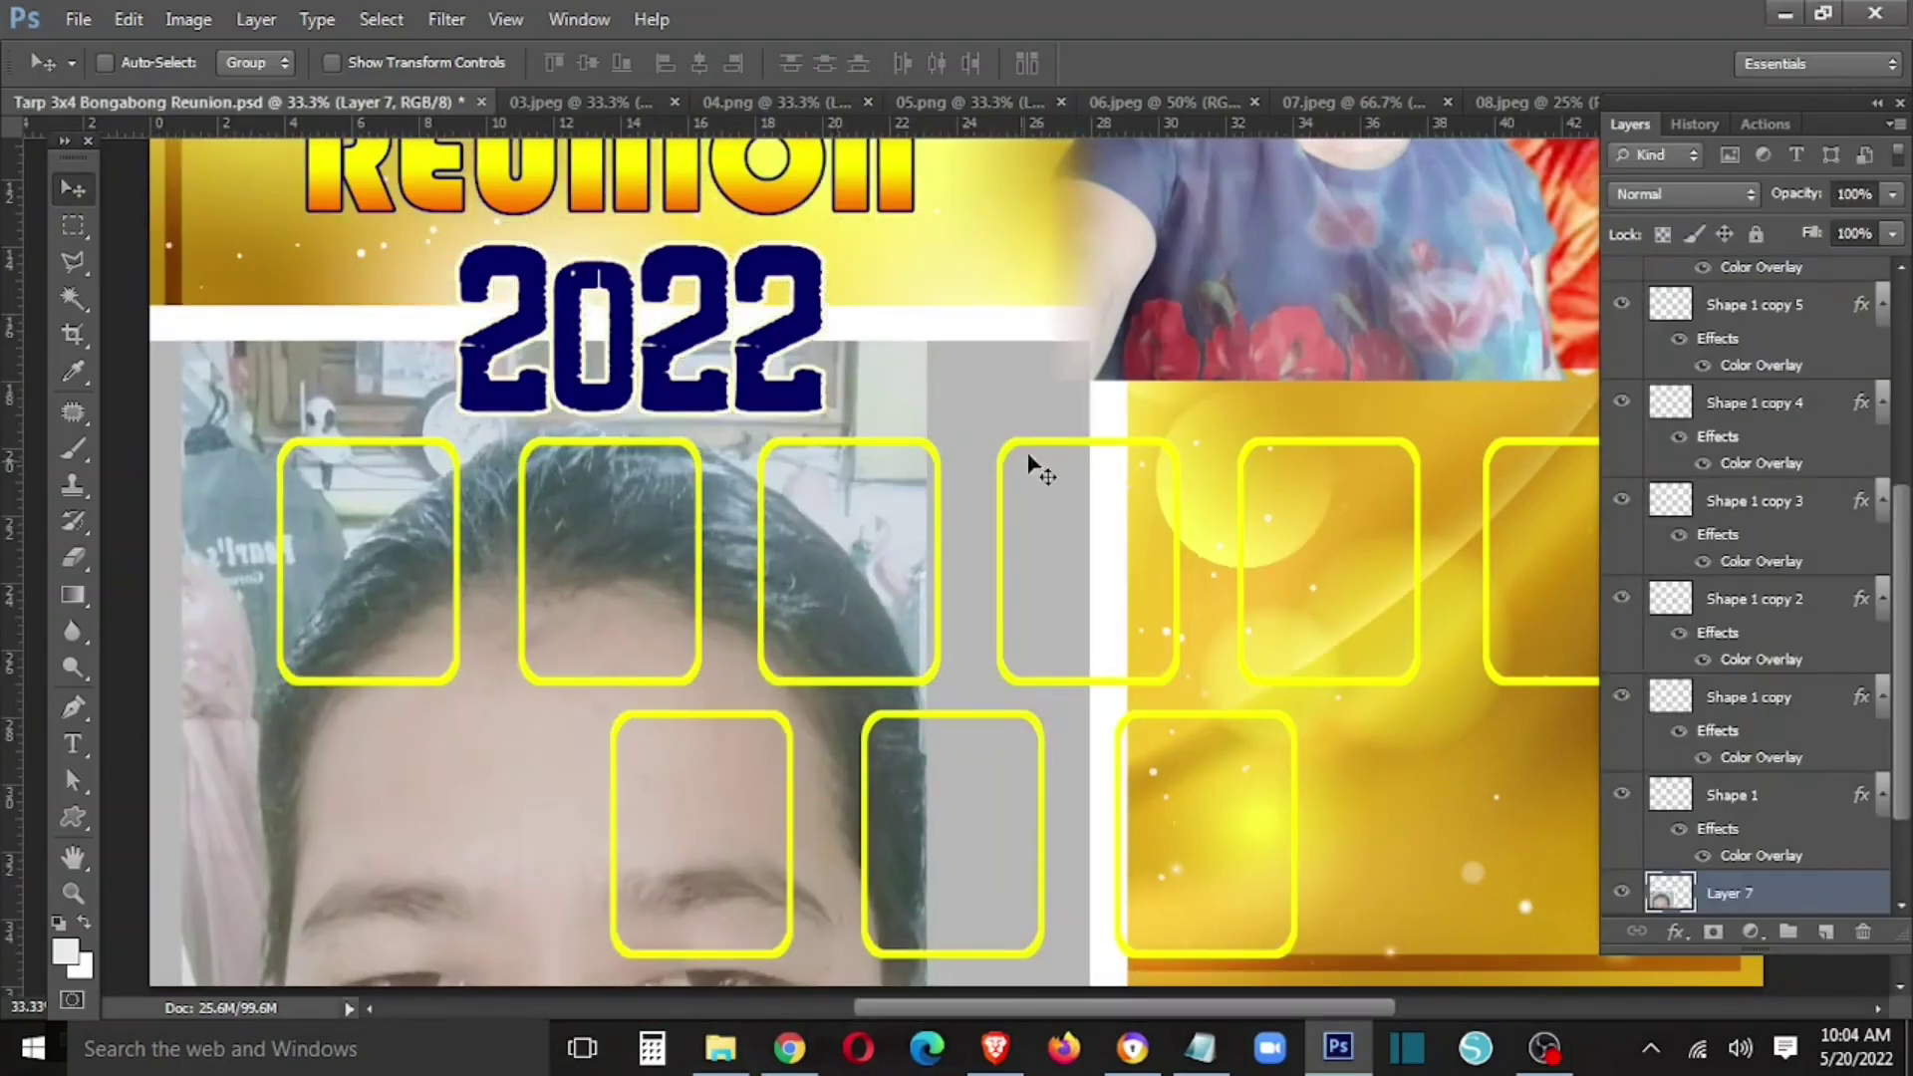
# - Scale and centre the woman's photo inside the second top-row frame
pyautogui.hotkey('ctrl', 't')
pyautogui.moveTo(150, 379); pyautogui.dragTo(213, 663)
pyautogui.moveTo(688, 787)
pyautogui.mouseDown()
pyautogui.moveTo(751, 842)
pyautogui.moveTo(997, 382)
pyautogui.mouseUp()
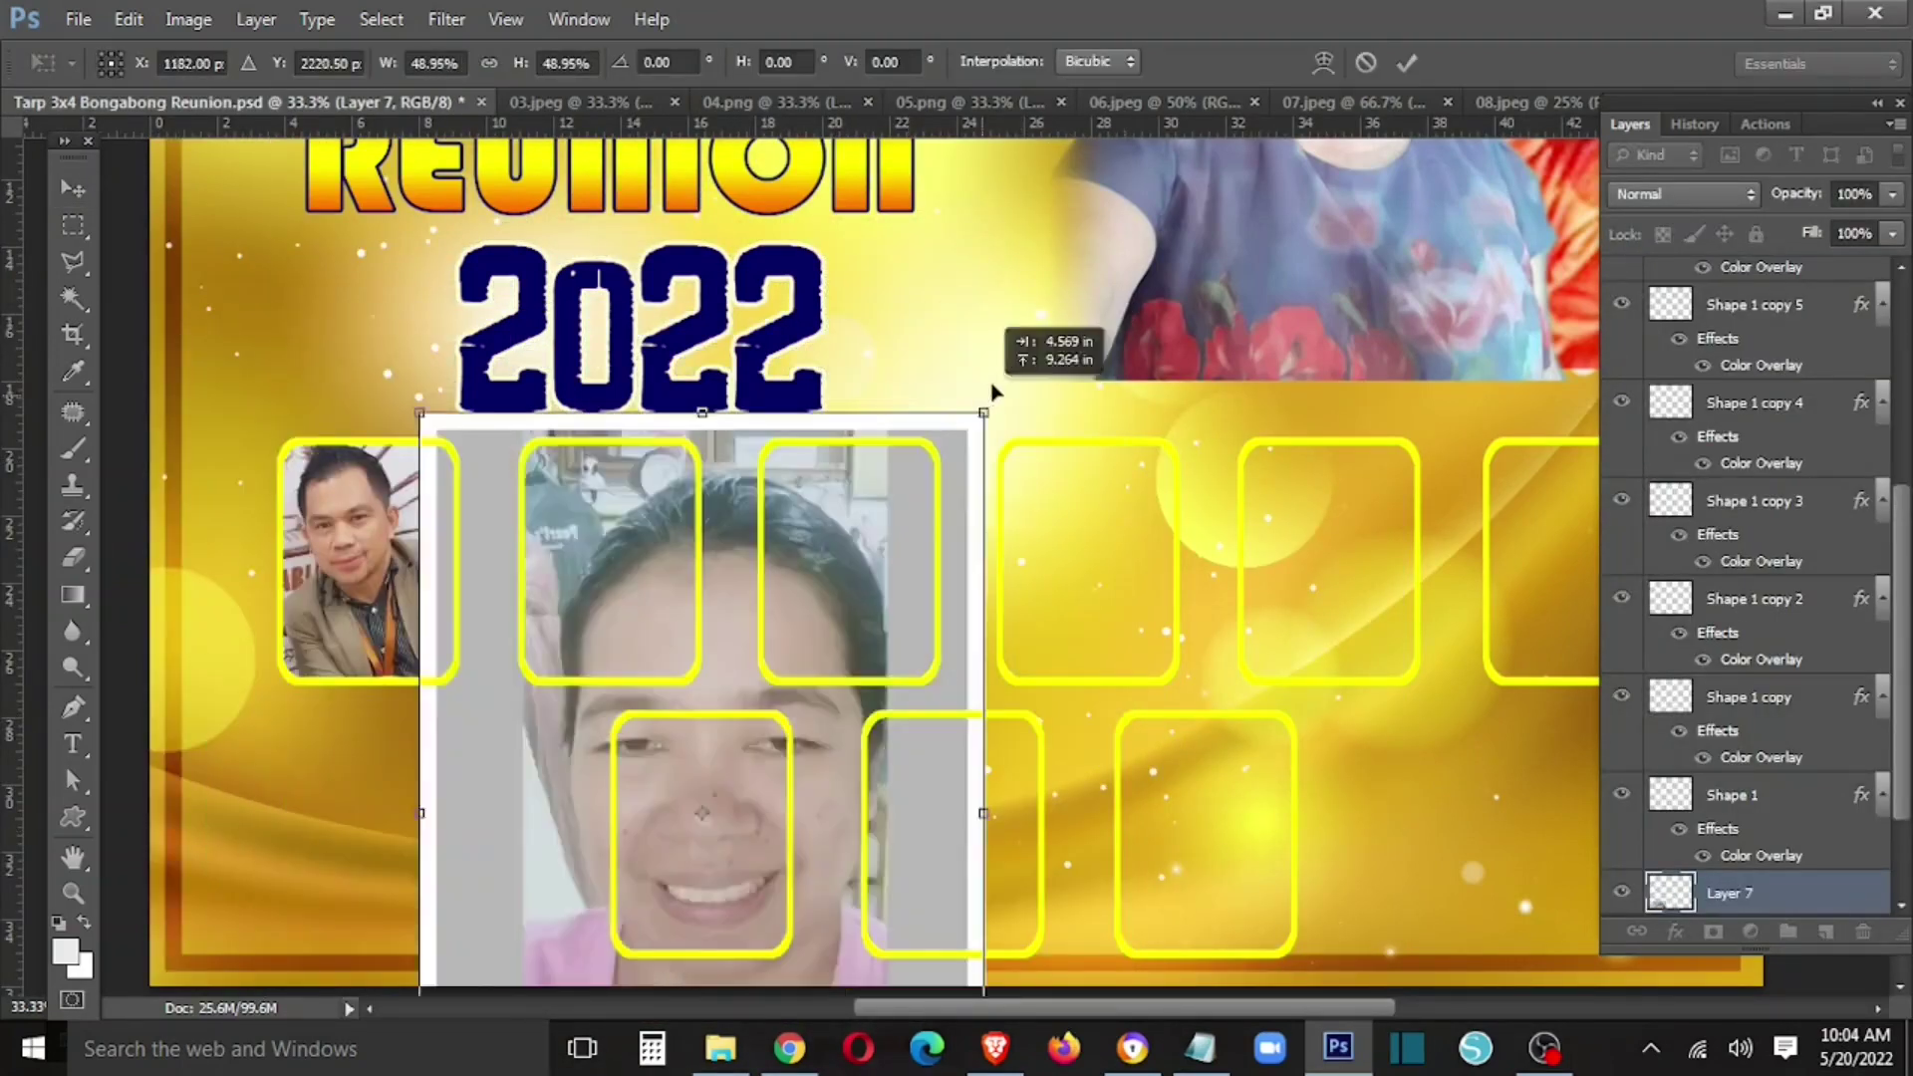
pyautogui.moveTo(1054, 264); pyautogui.dragTo(935, 466)
pyautogui.moveTo(881, 610); pyautogui.dragTo(702, 579)
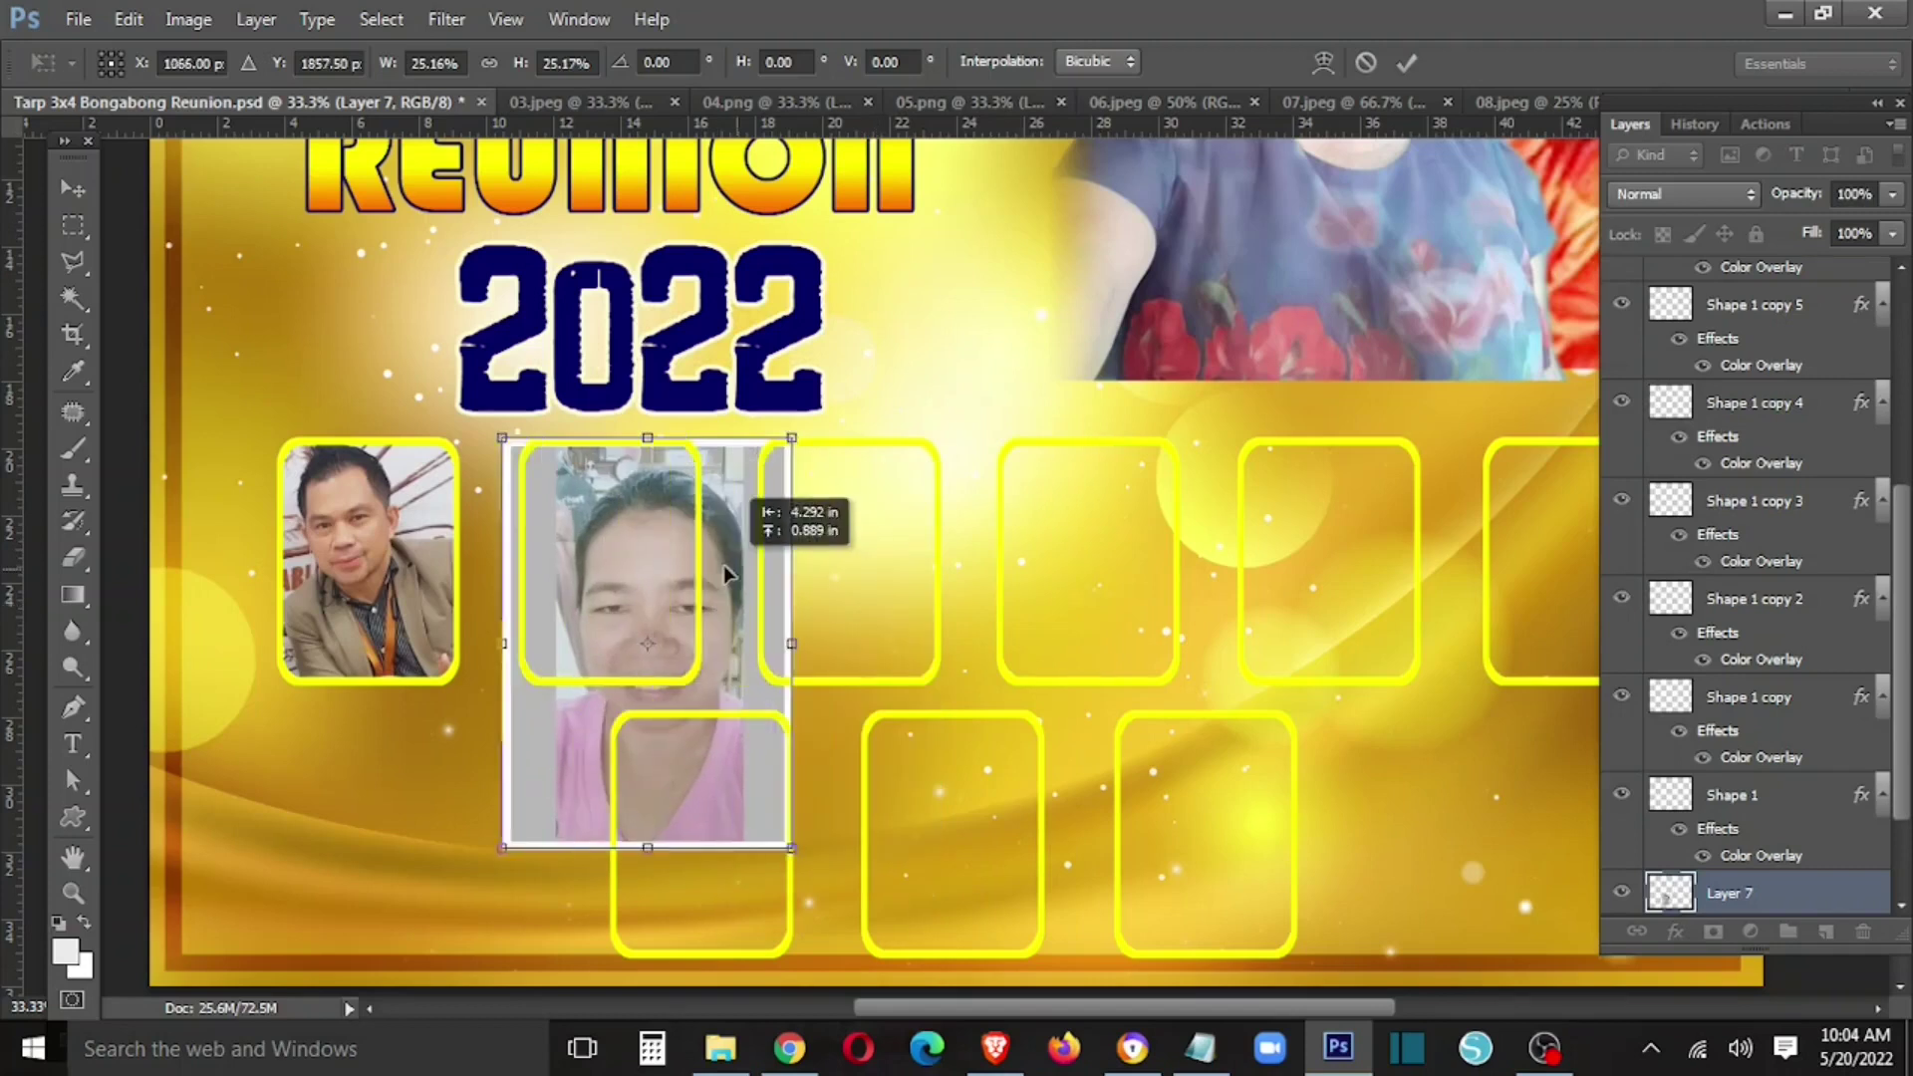
pyautogui.moveTo(755, 852); pyautogui.dragTo(663, 720)
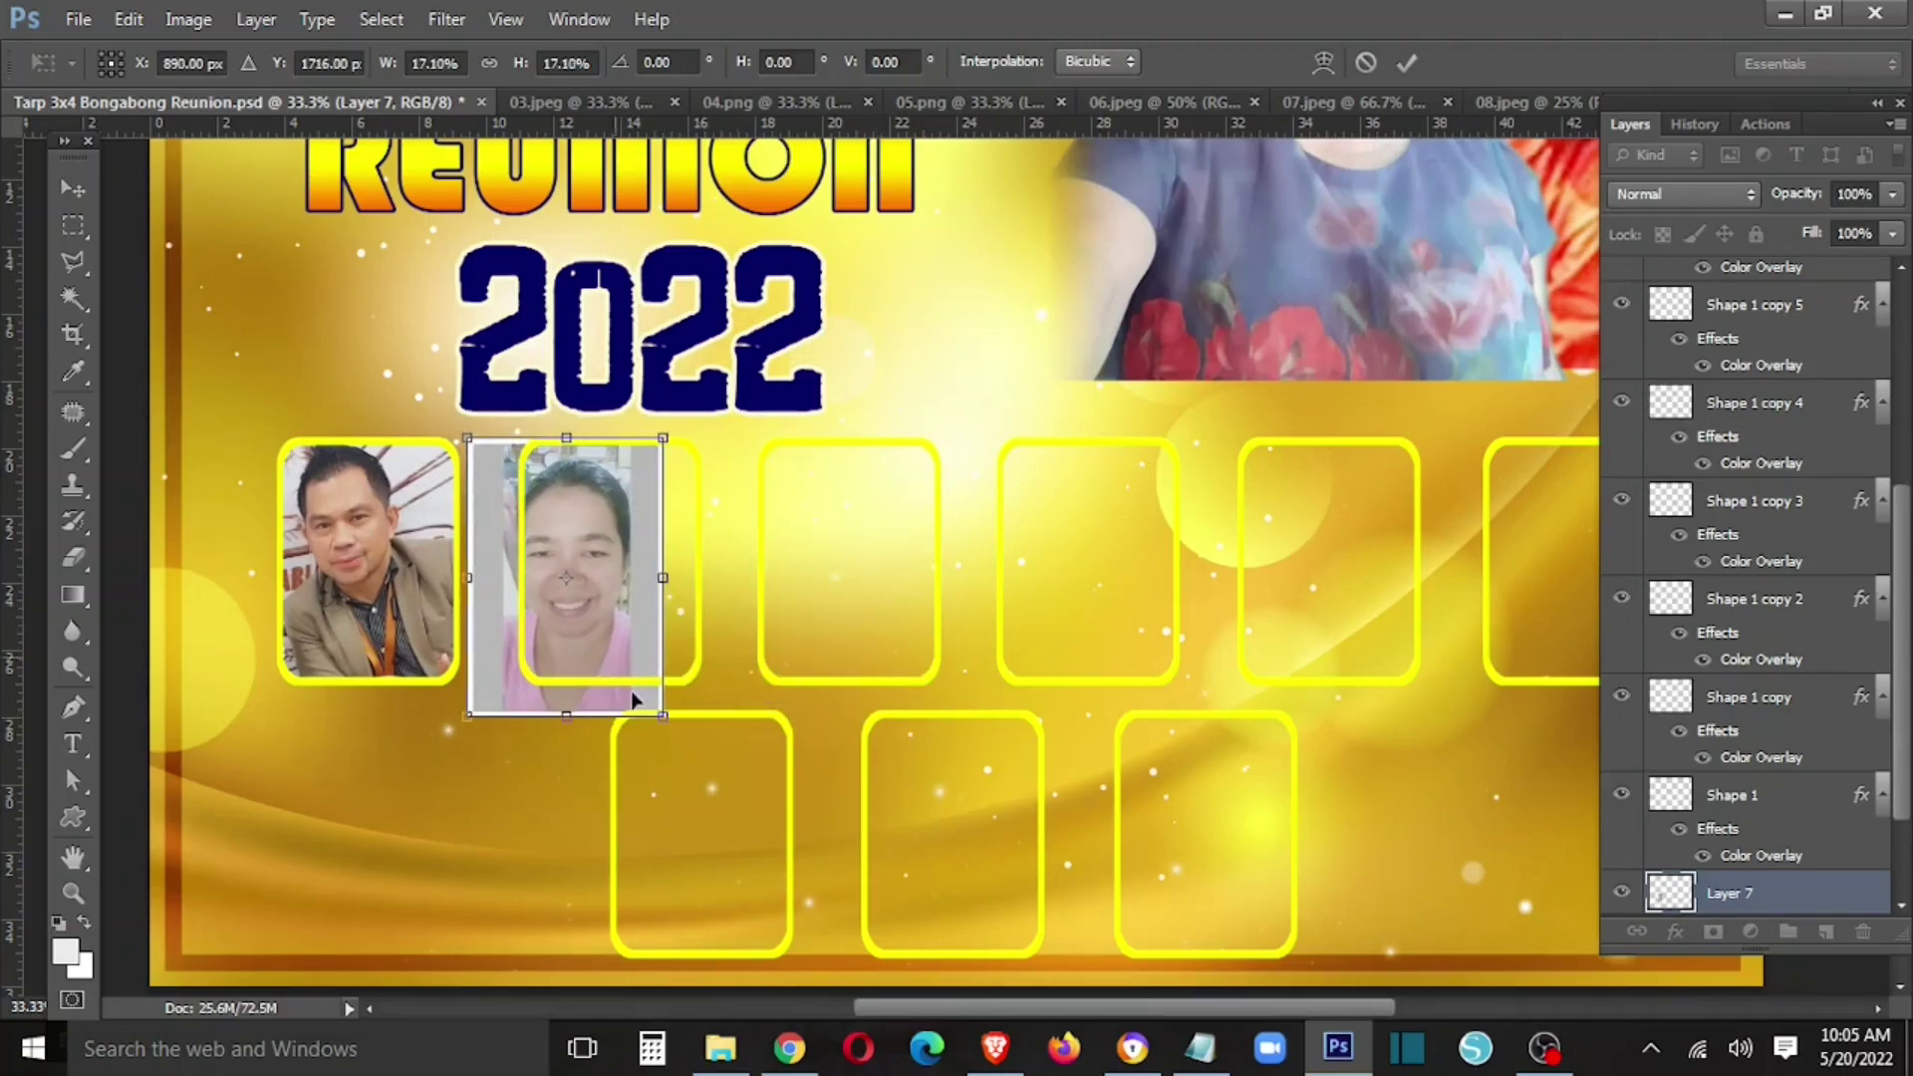
pyautogui.moveTo(662, 719); pyautogui.dragTo(655, 654)
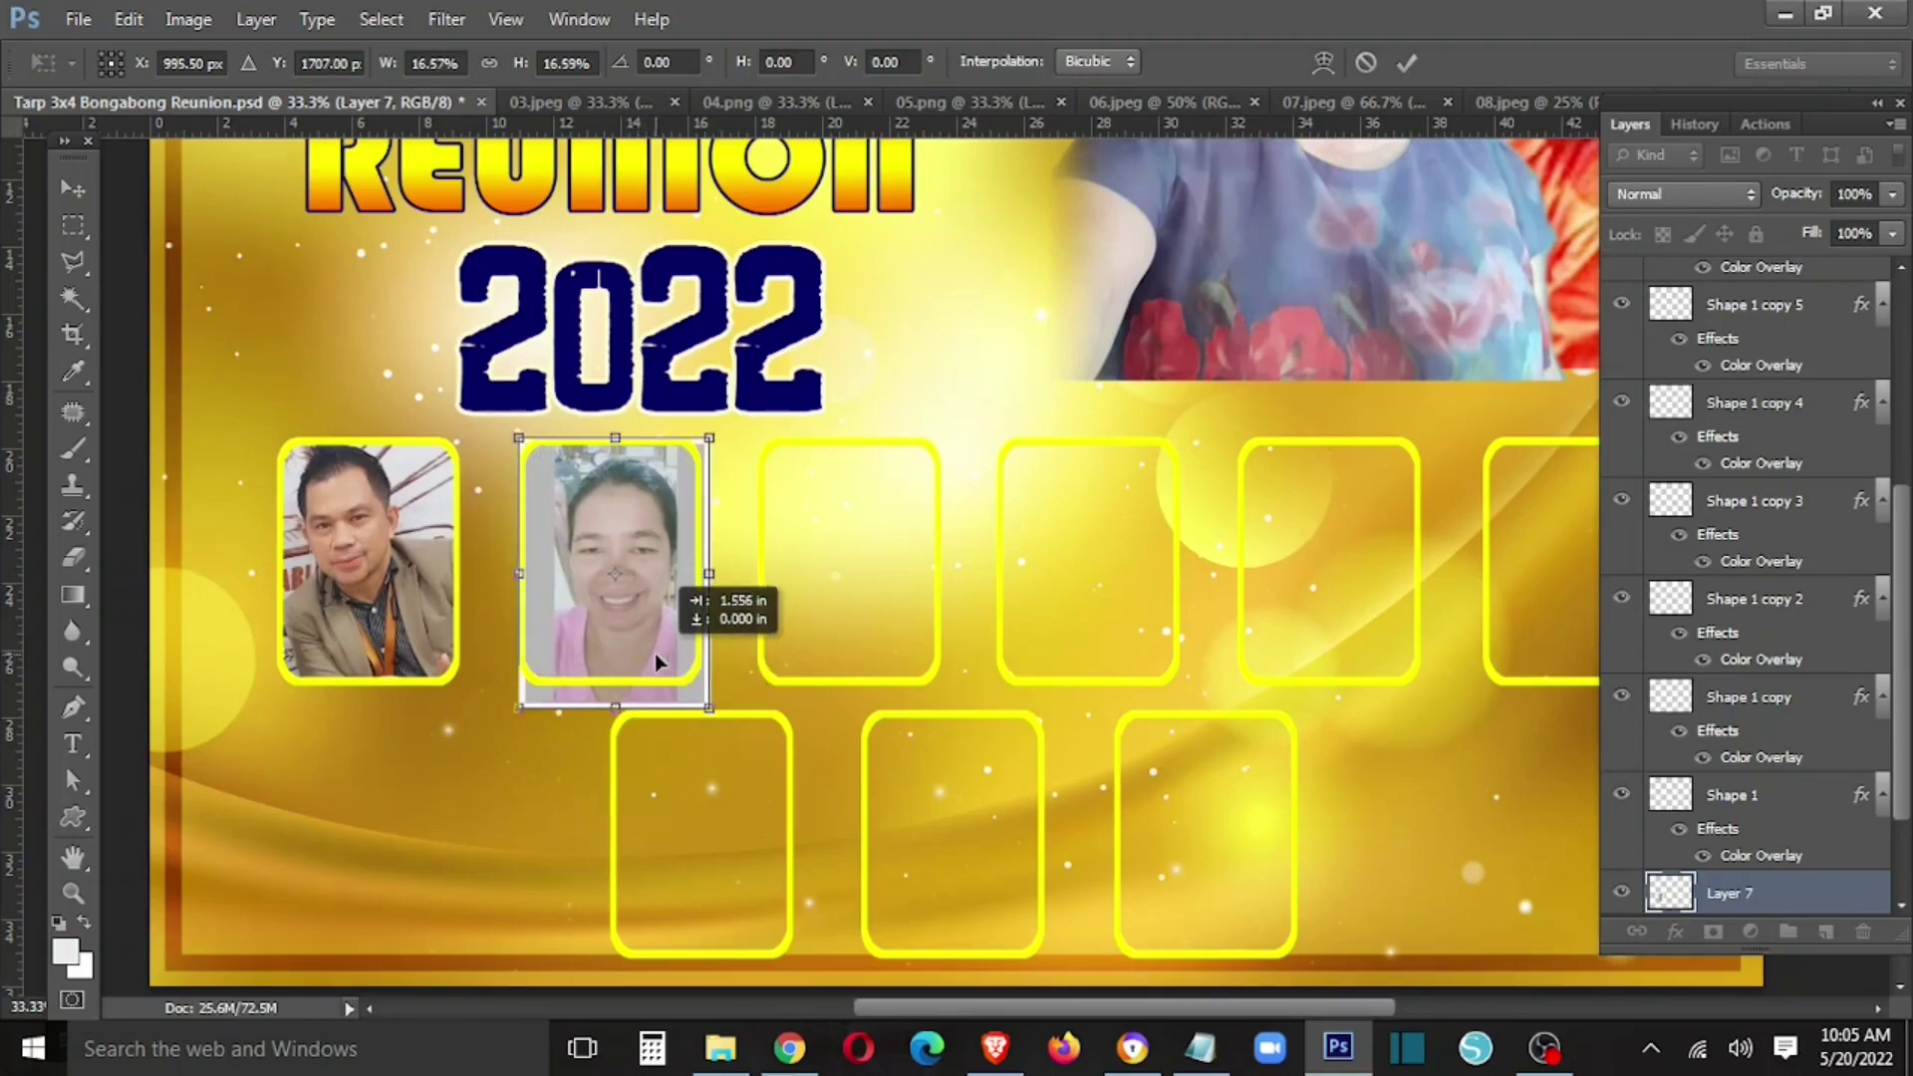
pyautogui.press('Return')
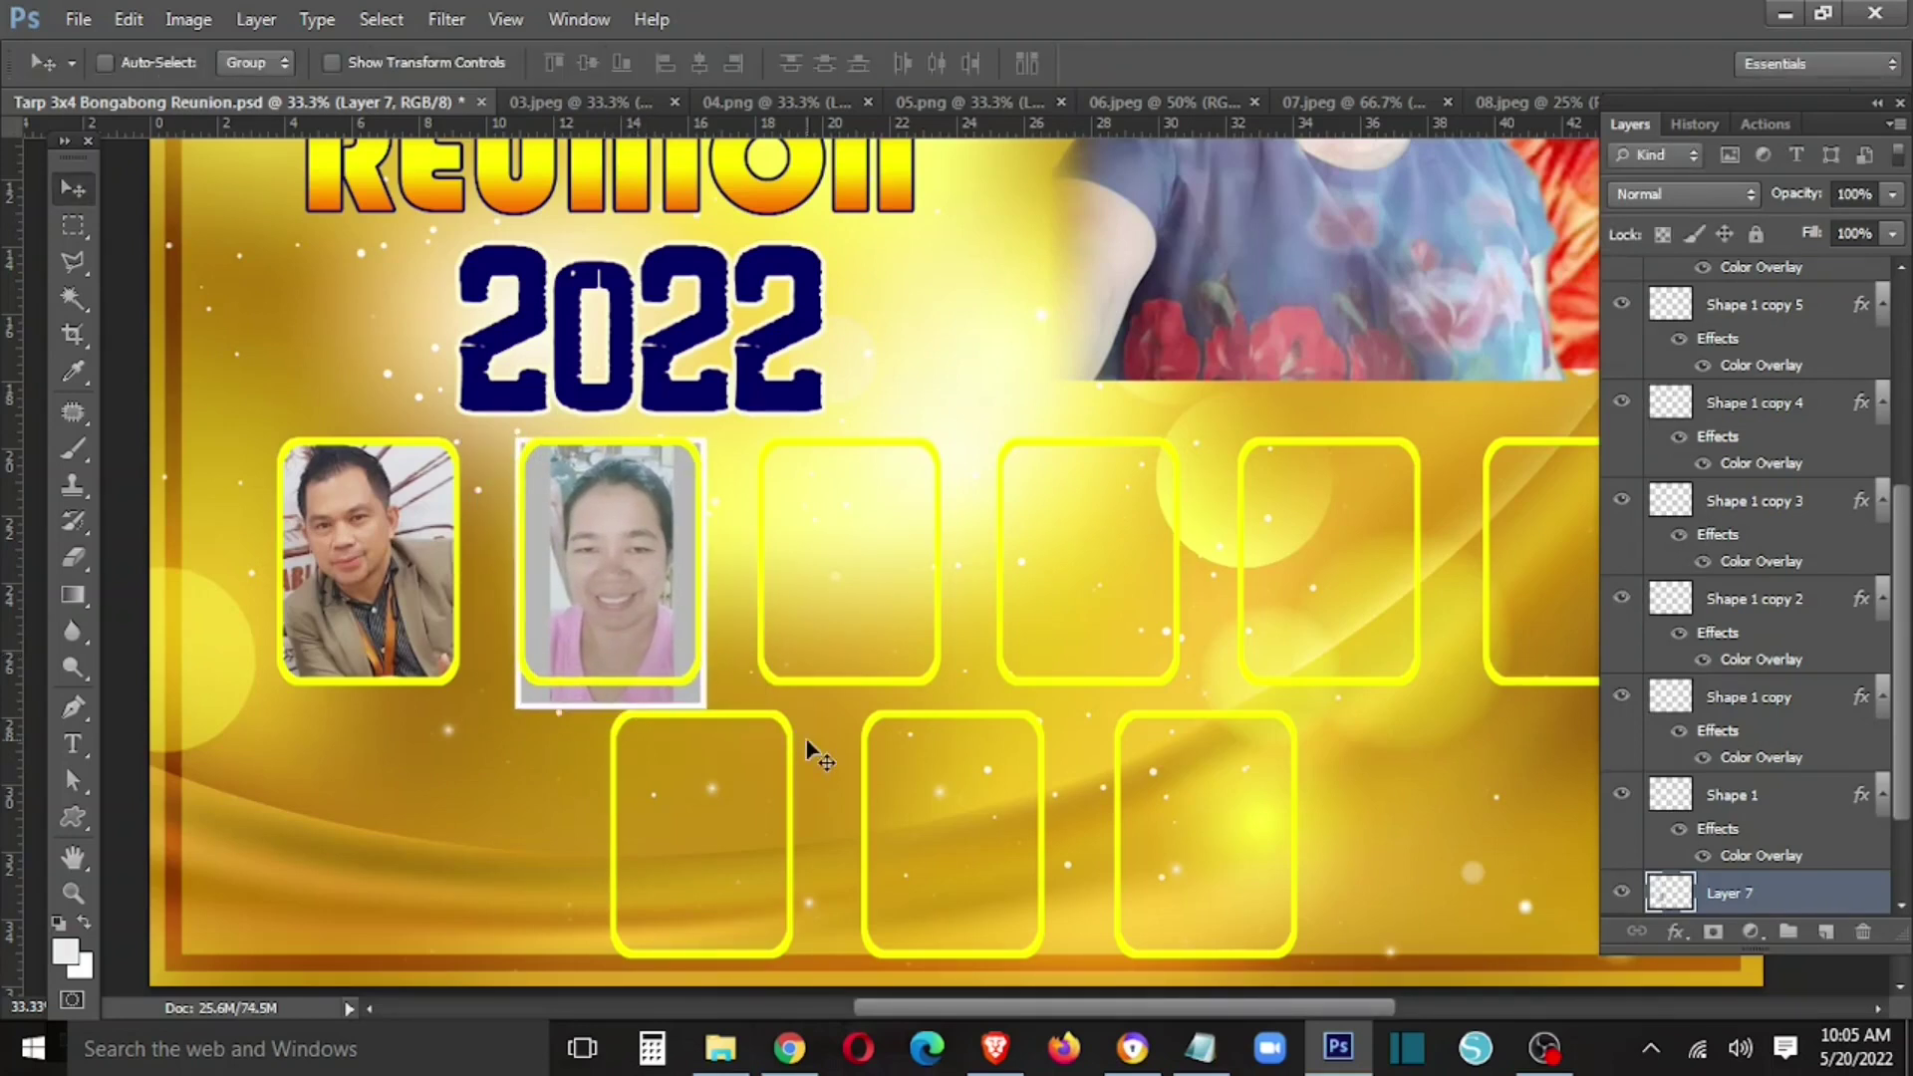
# - Trim the woman's photo to the second frame's outline and deselect
pyautogui.rightClick(703, 610)
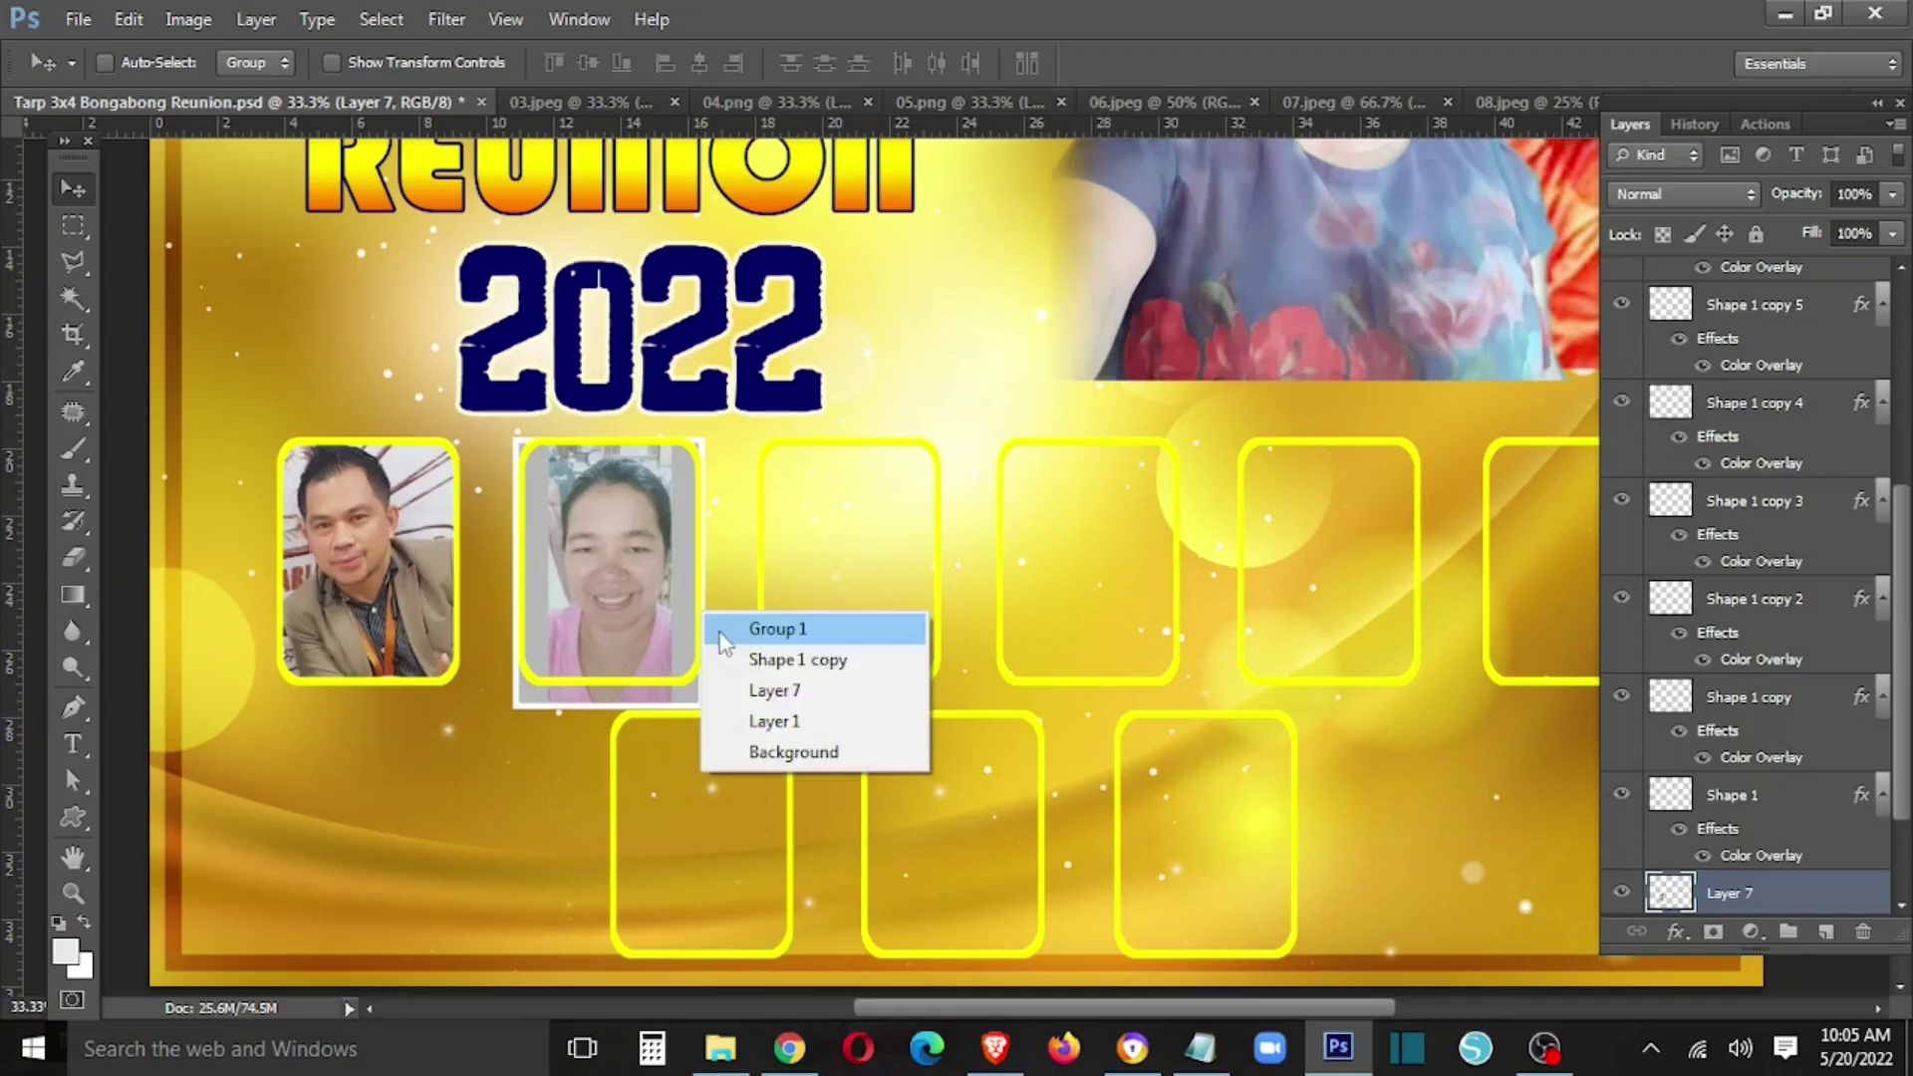
pyautogui.click(726, 658)
pyautogui.press('w')
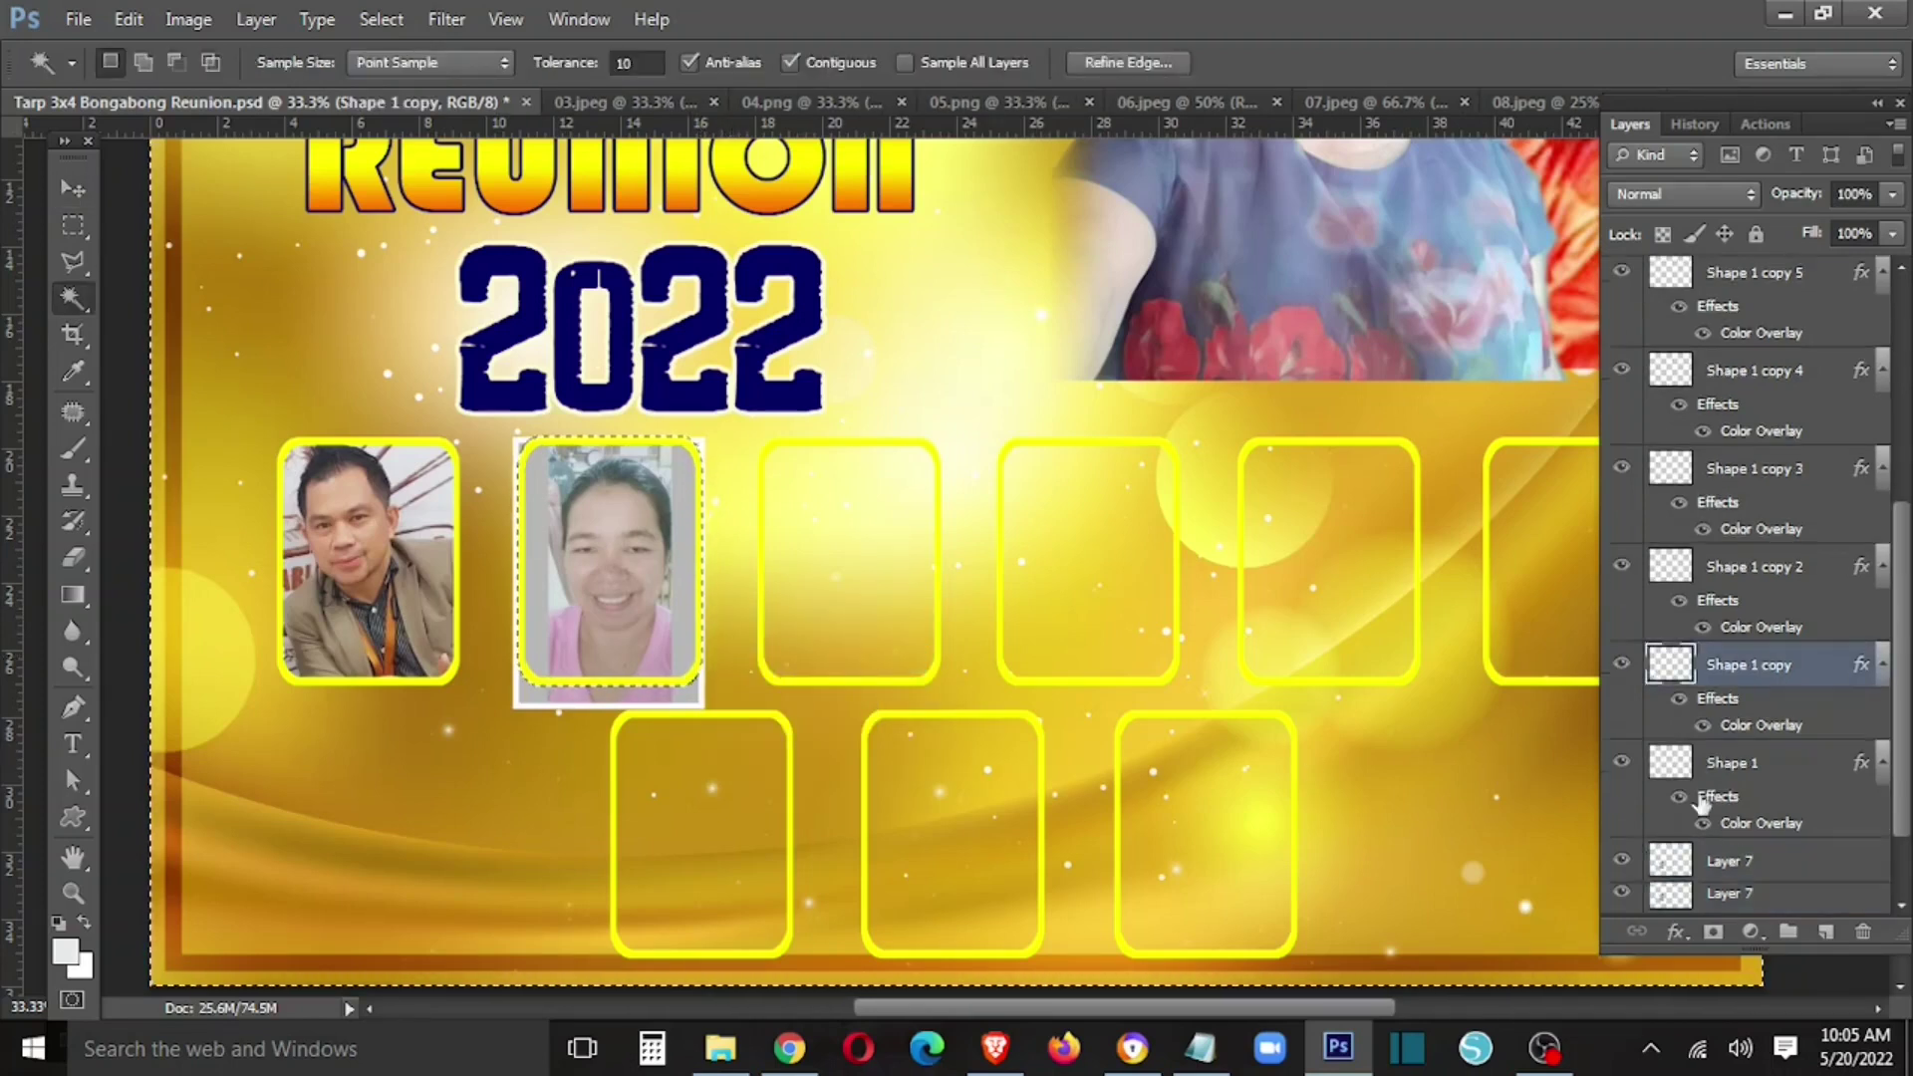
pyautogui.scroll(-1, 954, 603)
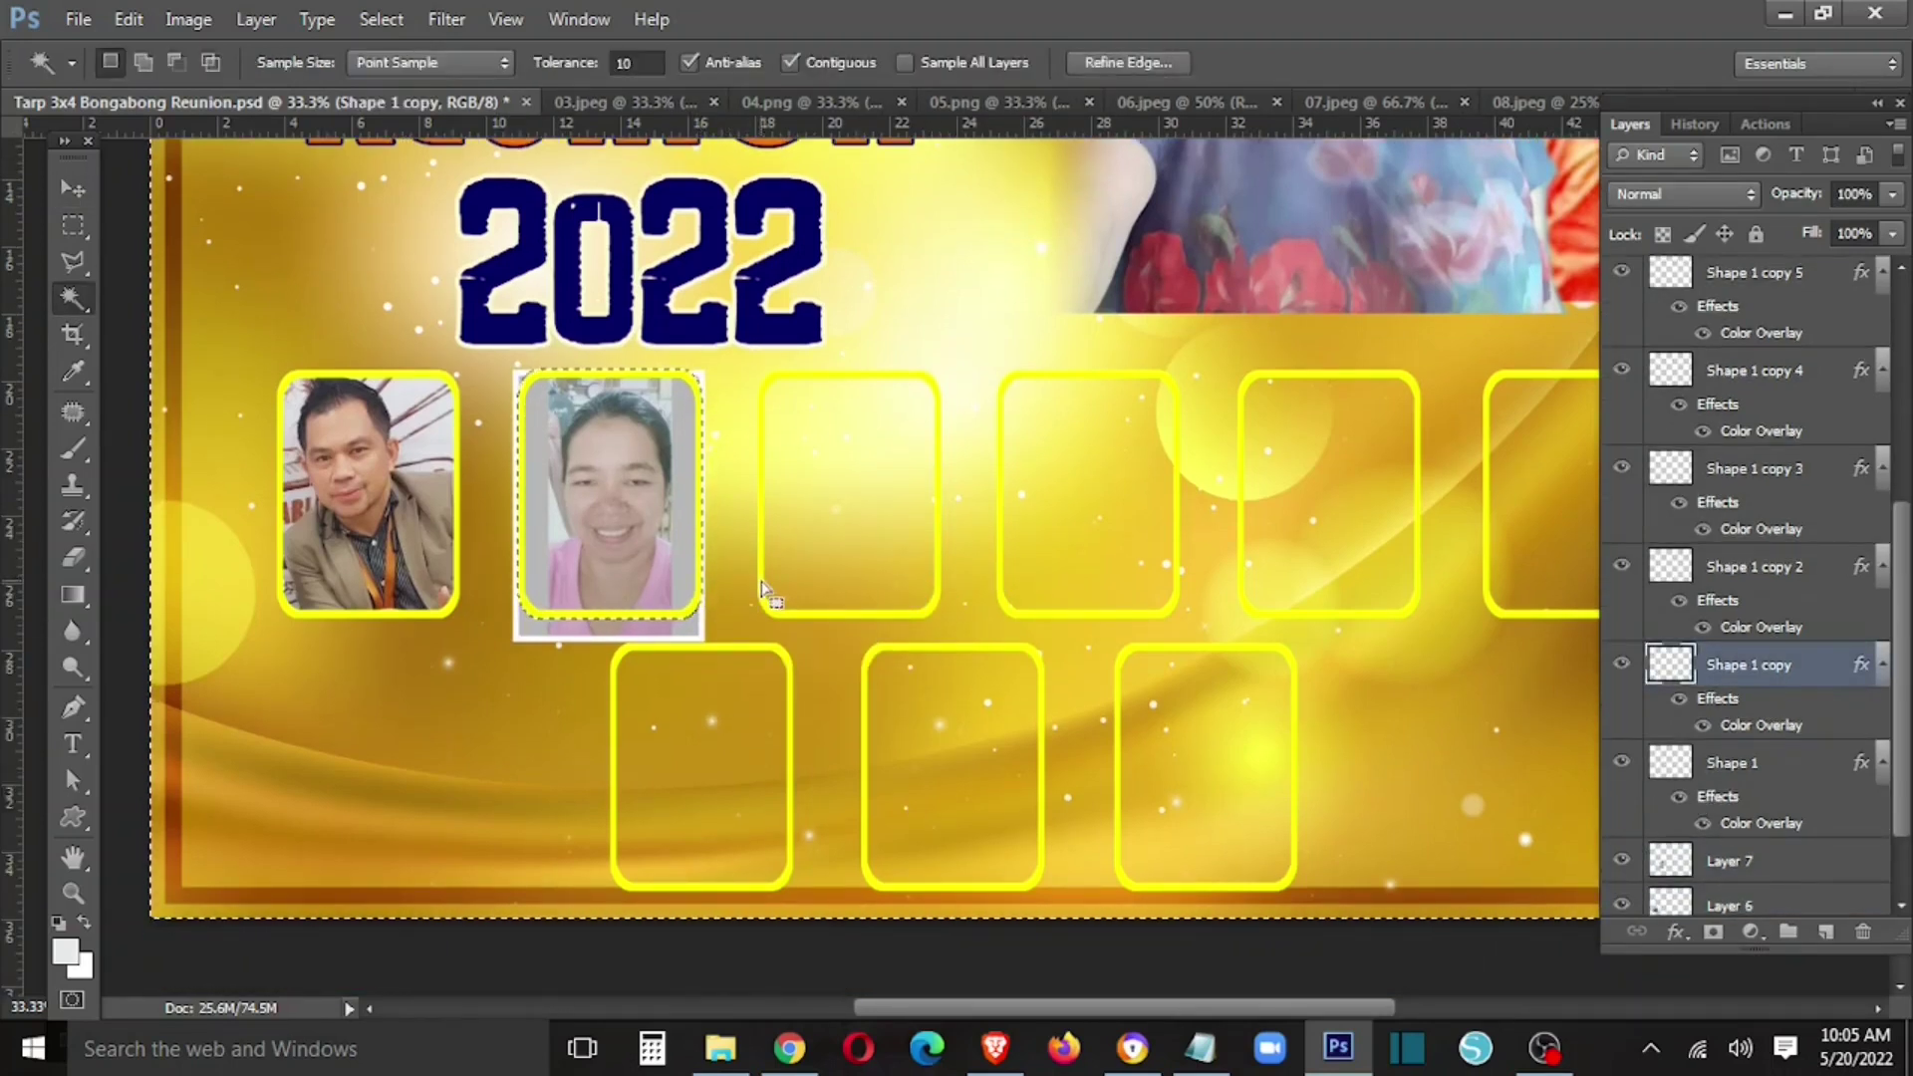
pyautogui.press('v')
pyautogui.rightClick(684, 620)
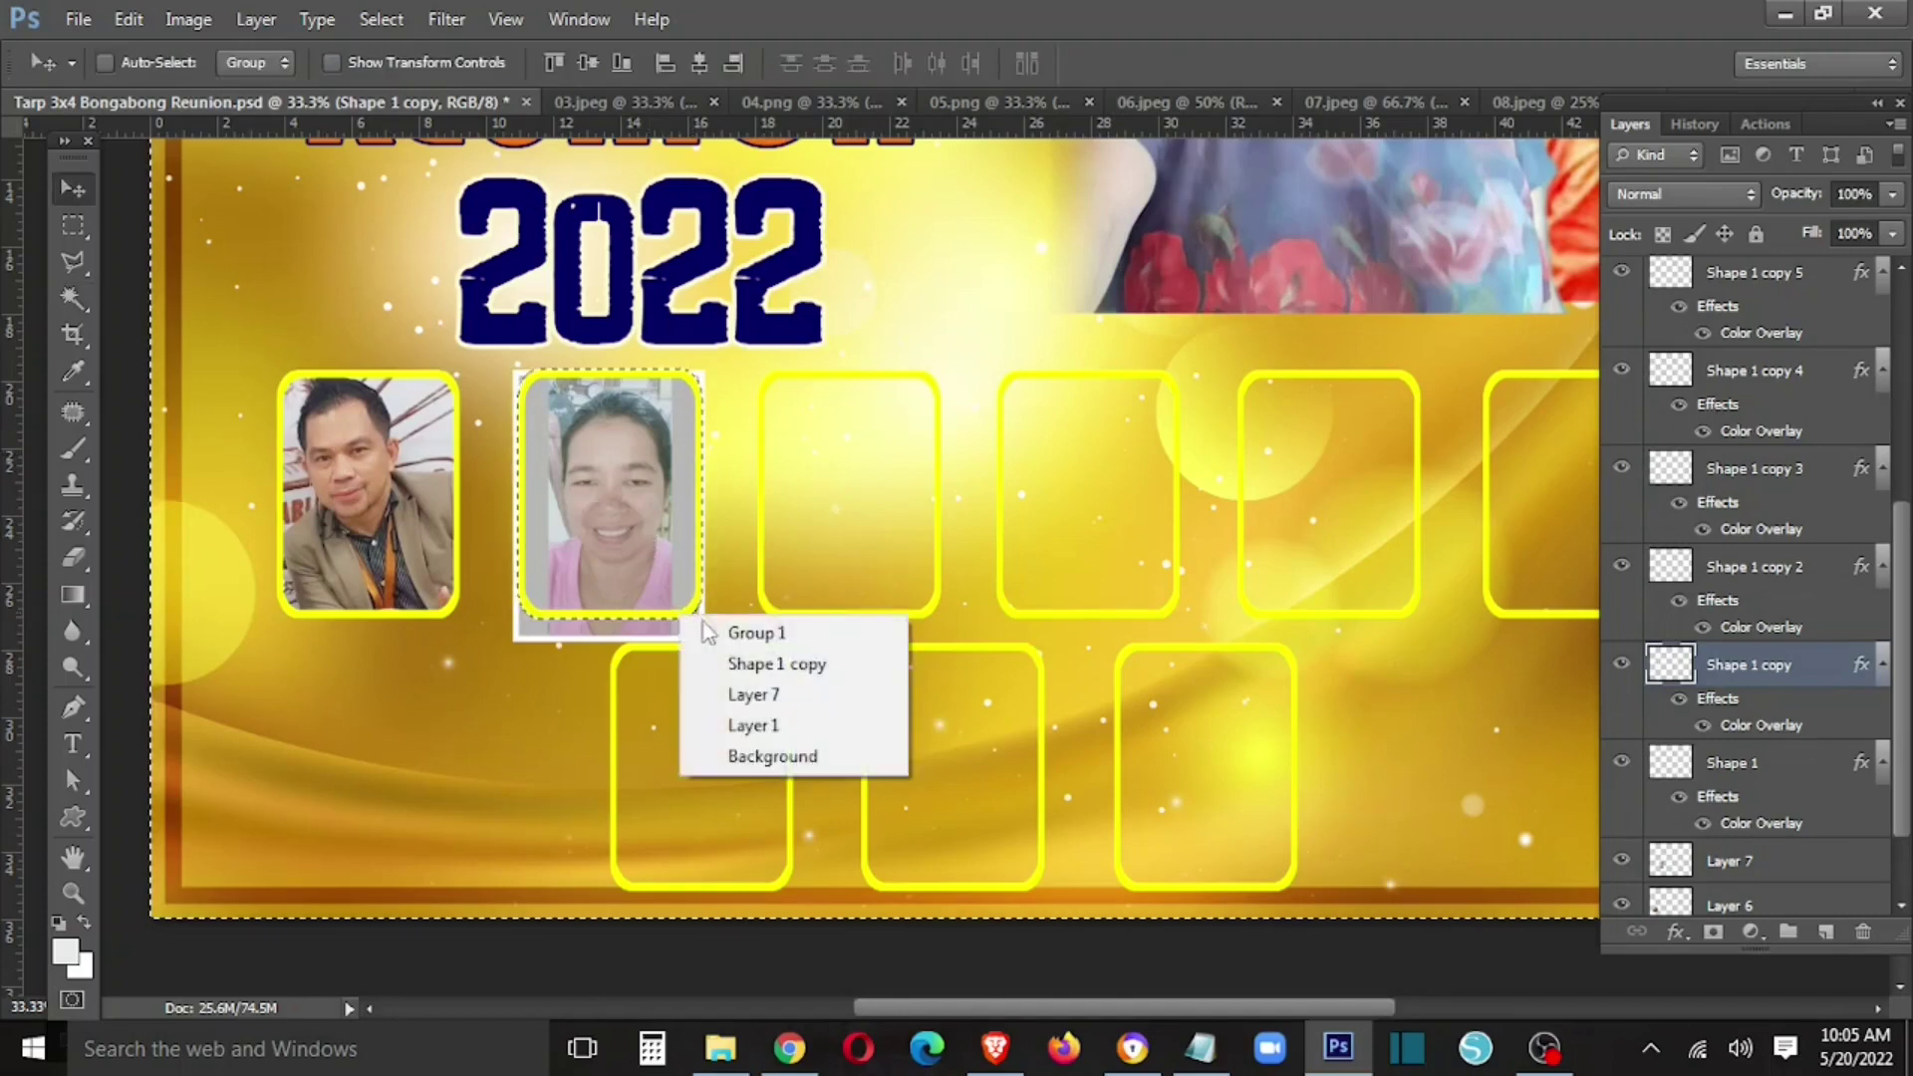
pyautogui.click(727, 657)
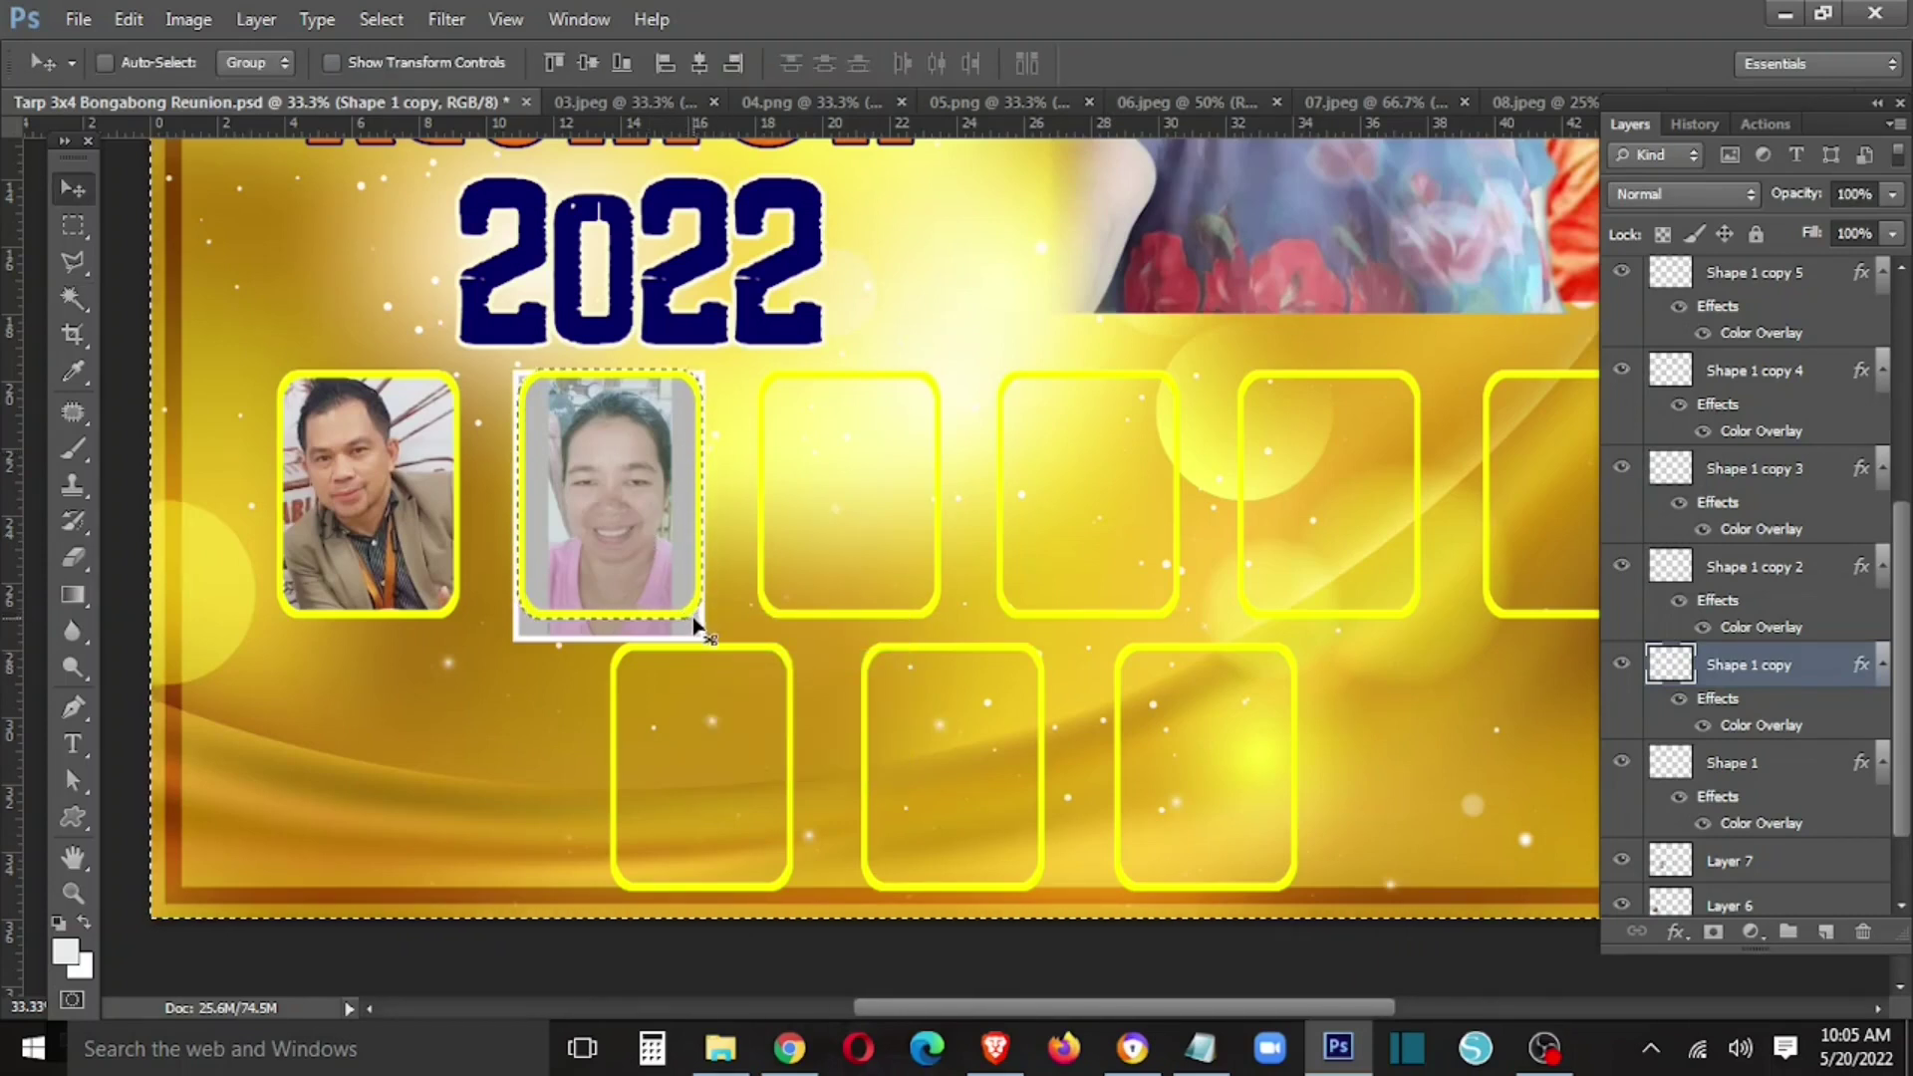
pyautogui.rightClick(696, 619)
pyautogui.click(710, 665)
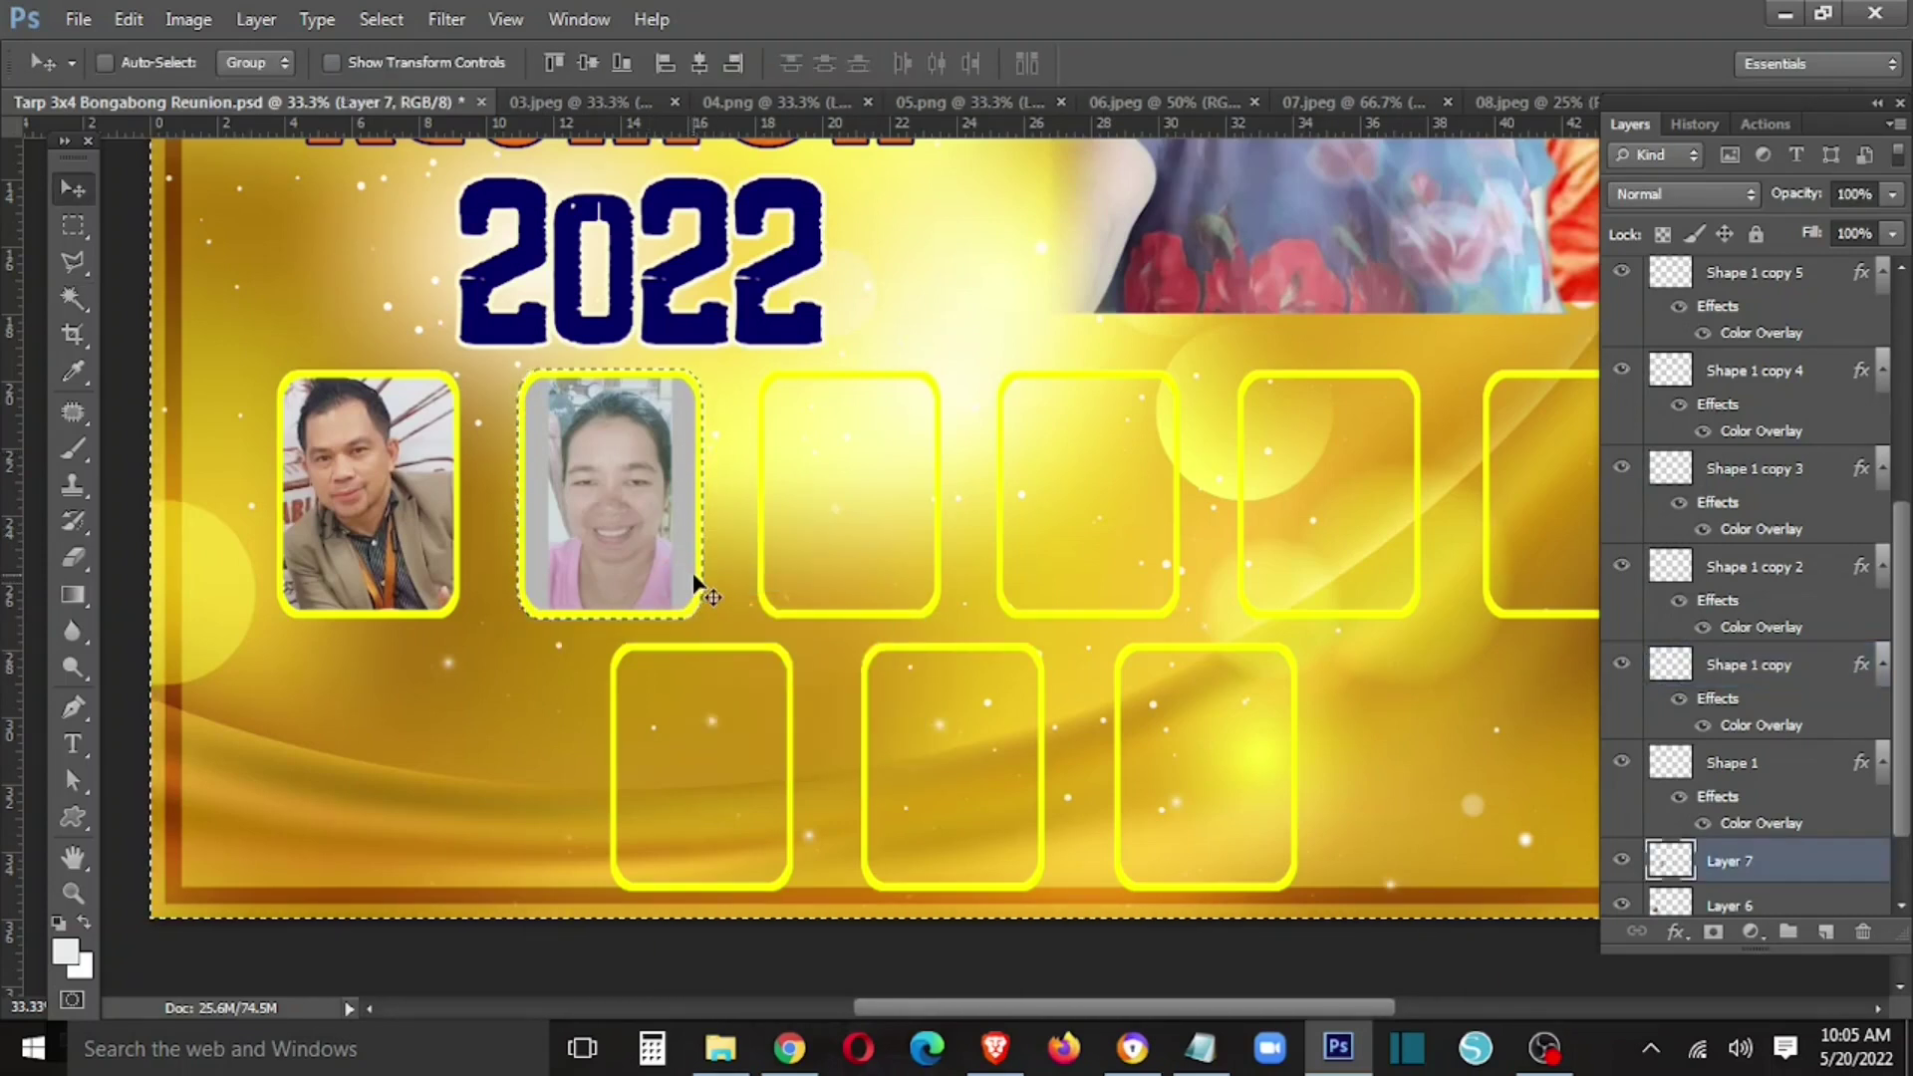
pyautogui.press('m')
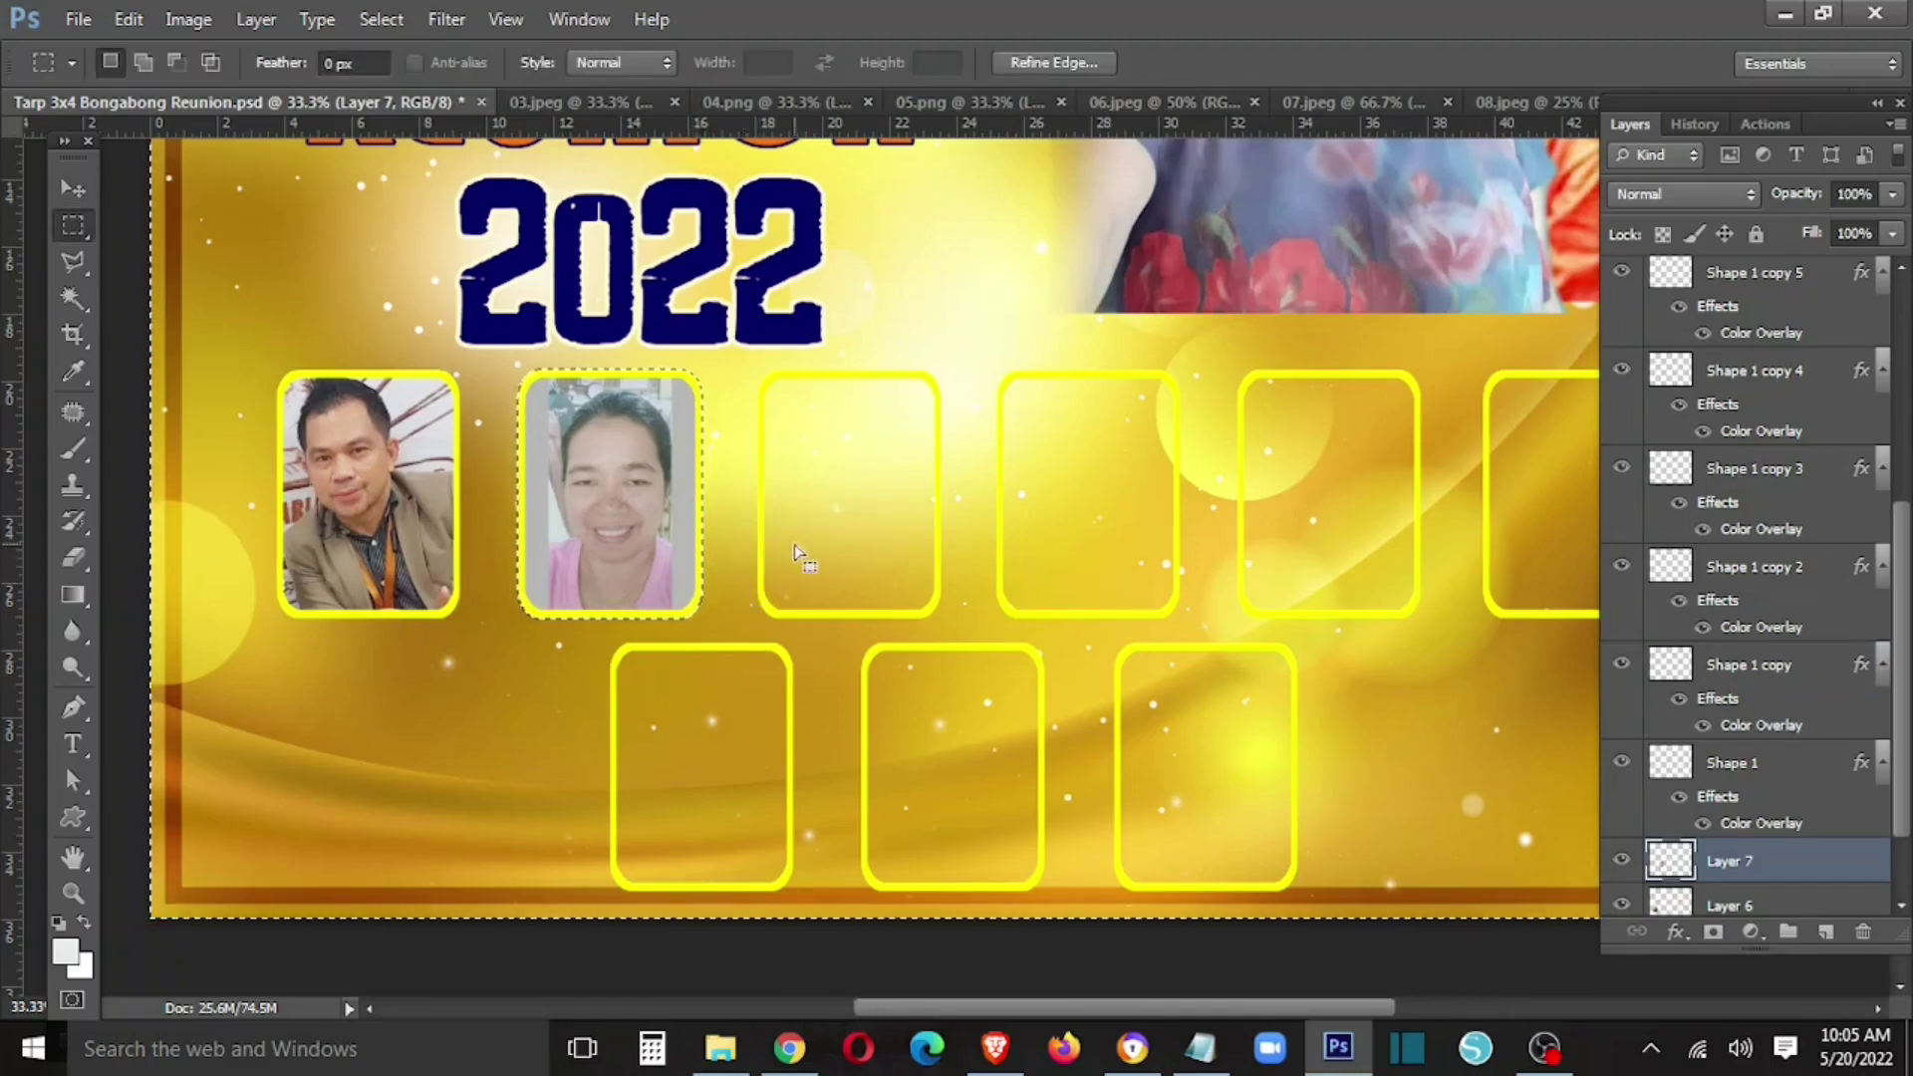
pyautogui.hotkey('ctrl', 'd')
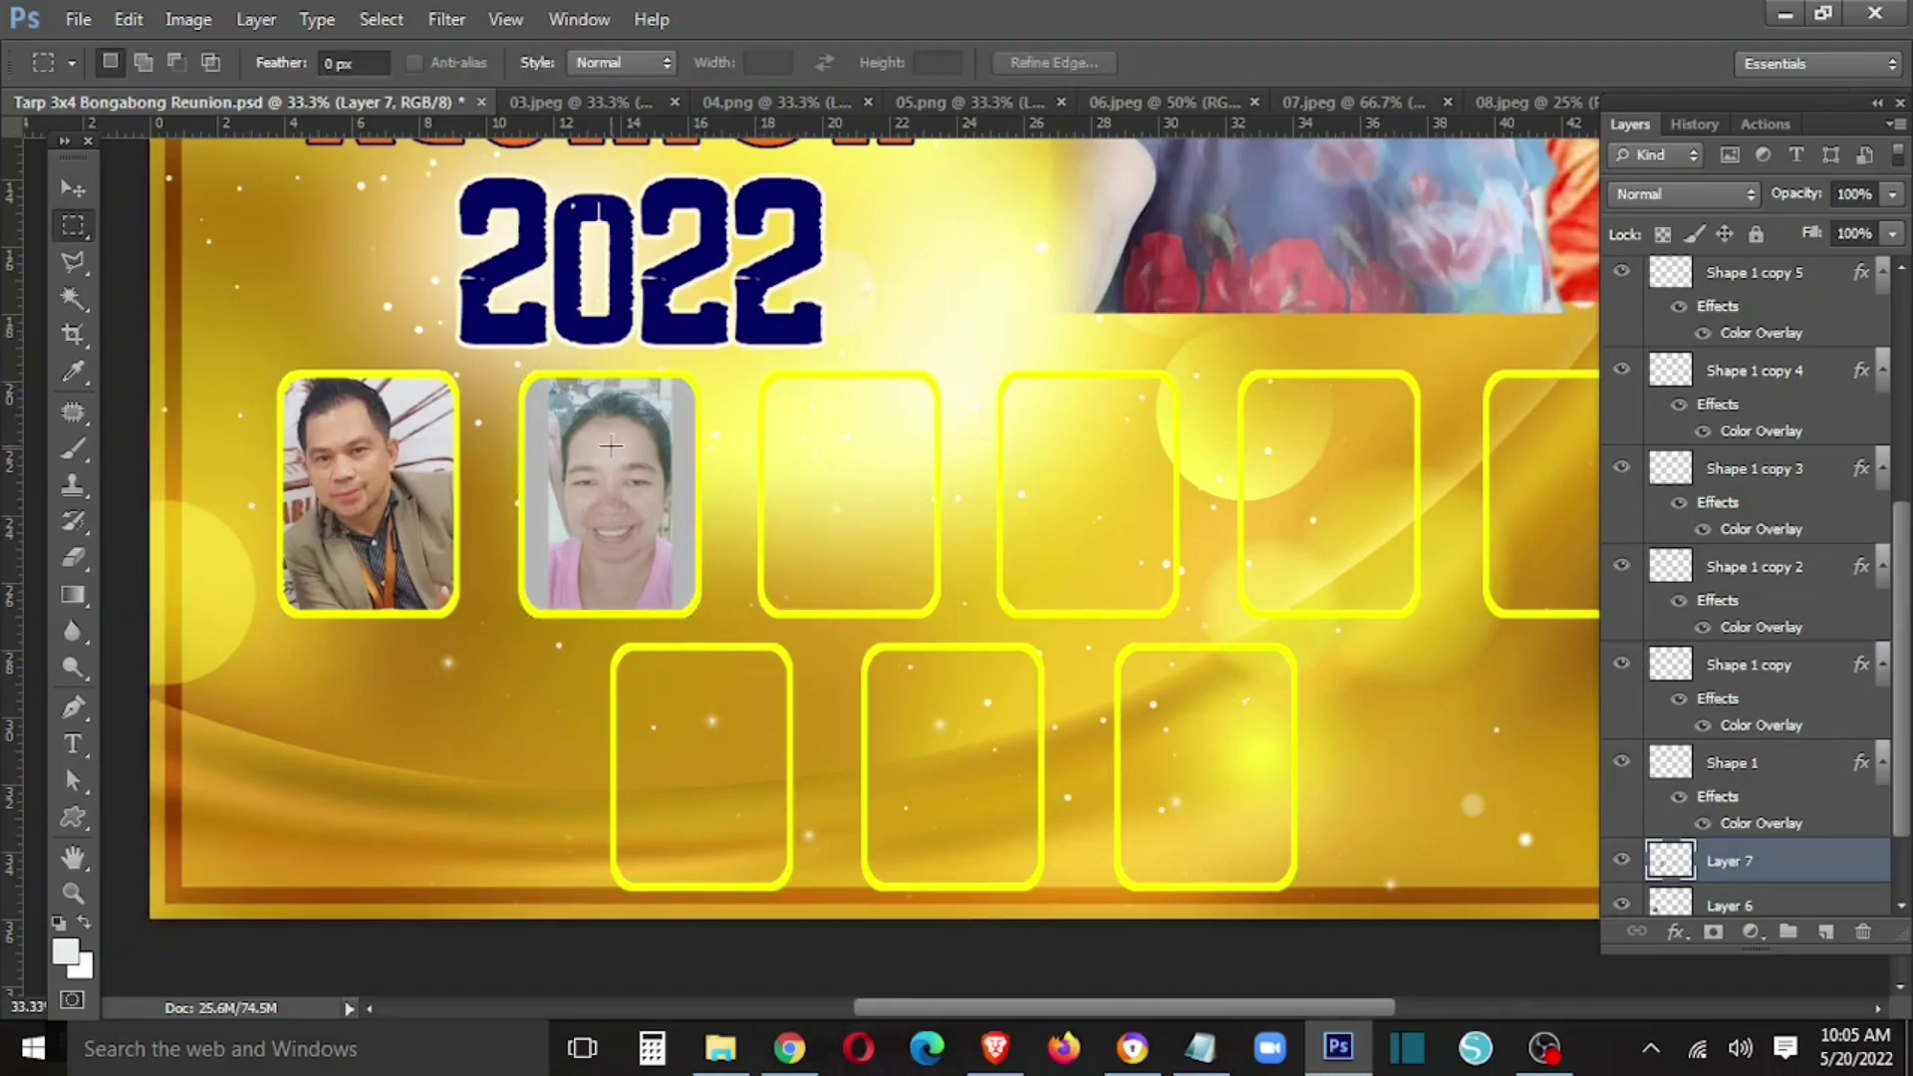
pyautogui.press('v')
# - Brighten the woman's photo with a raised Curves adjustment
pyautogui.rightClick(611, 447)
pyautogui.click(653, 467)
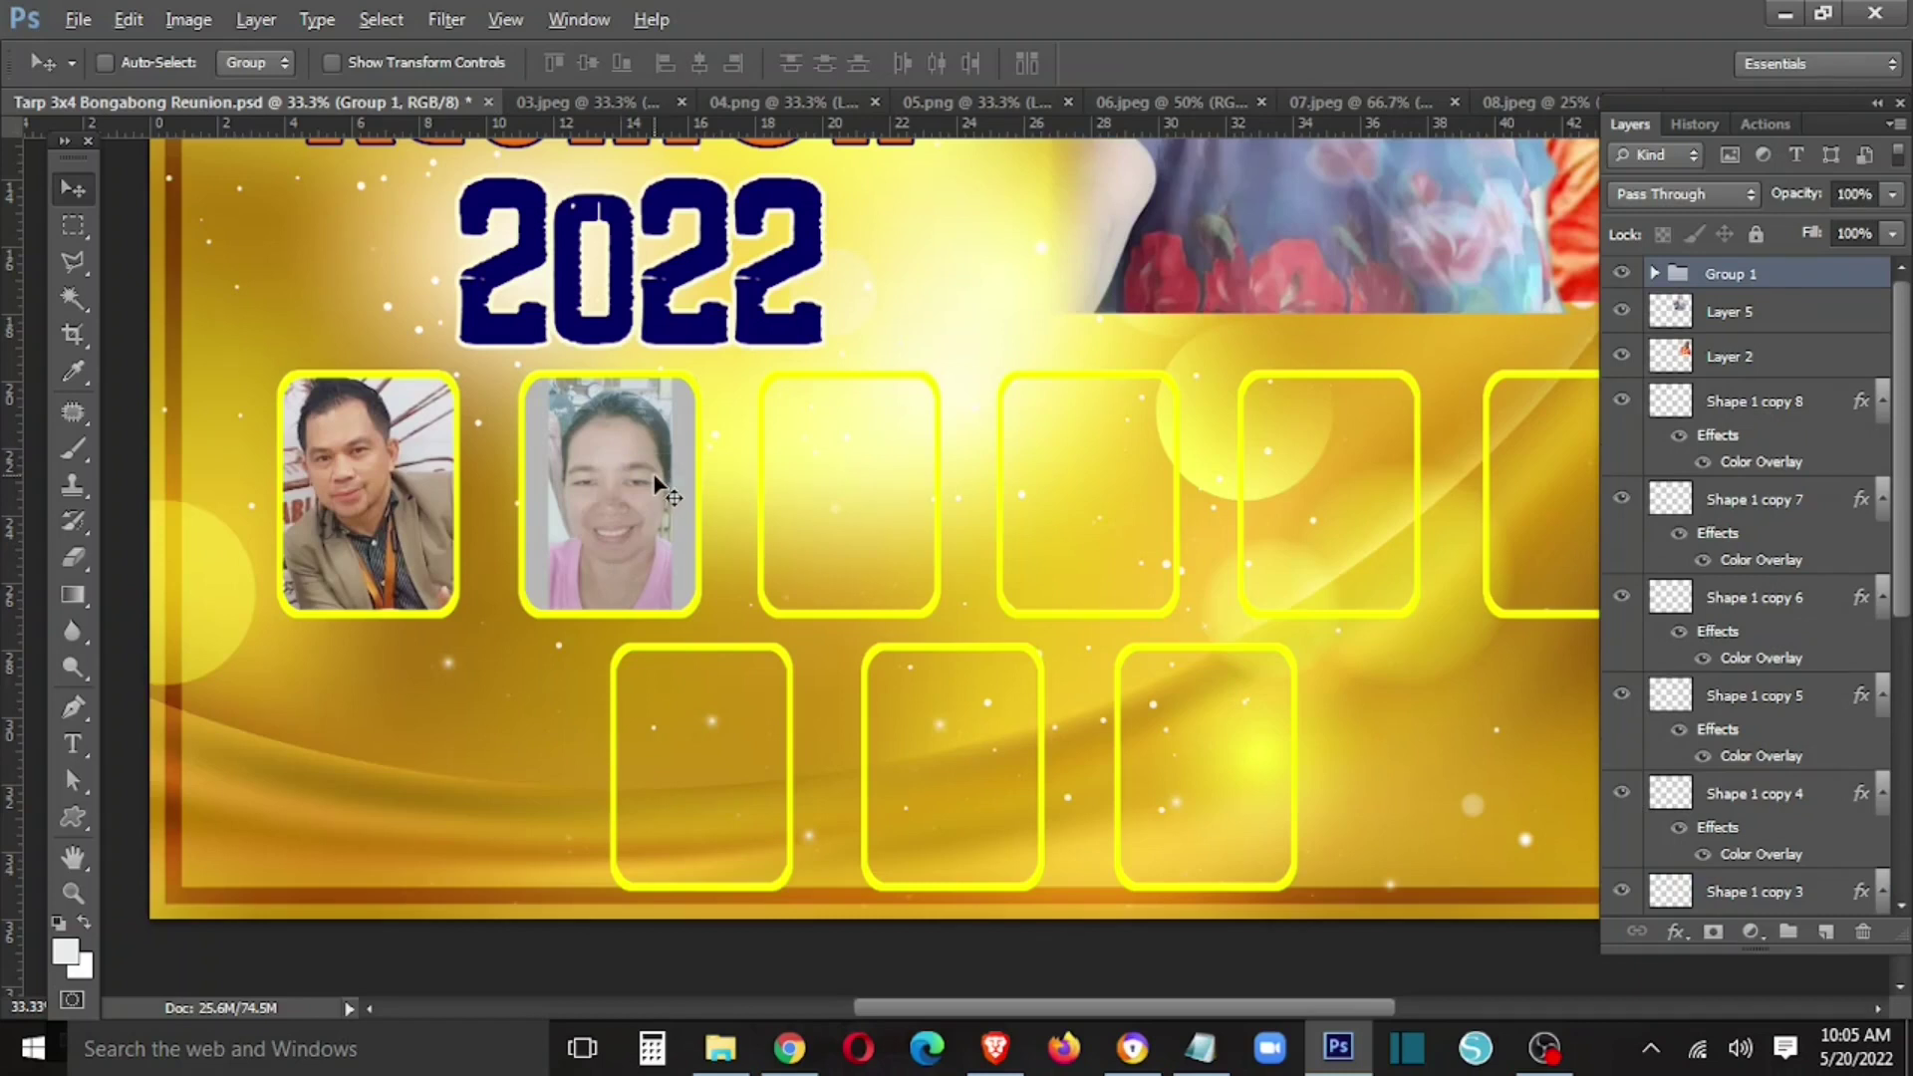
pyautogui.hotkey('alt', 'i')
pyautogui.press('Escape')
pyautogui.rightClick(546, 513)
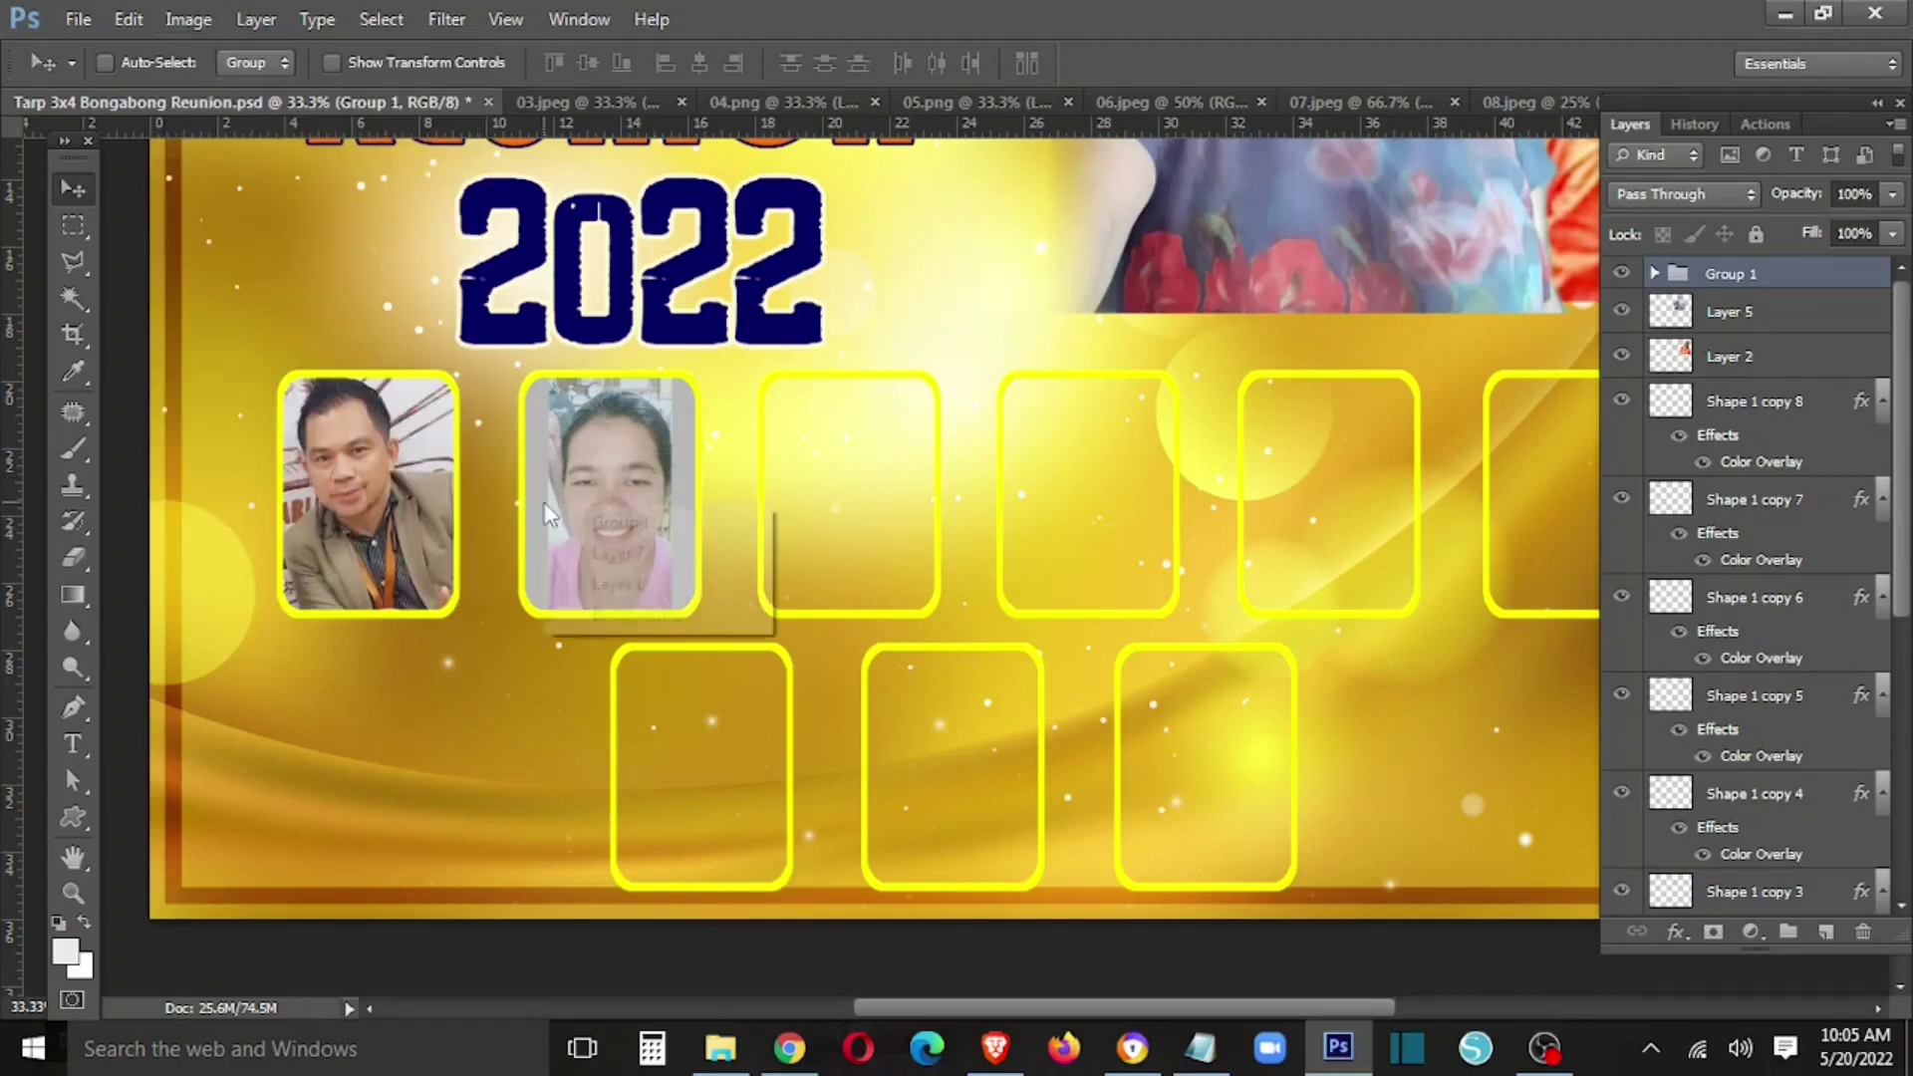
pyautogui.click(594, 556)
pyautogui.hotkey('alt', 'i')
pyautogui.press('a')
pyautogui.press('c')
pyautogui.press('Escape')
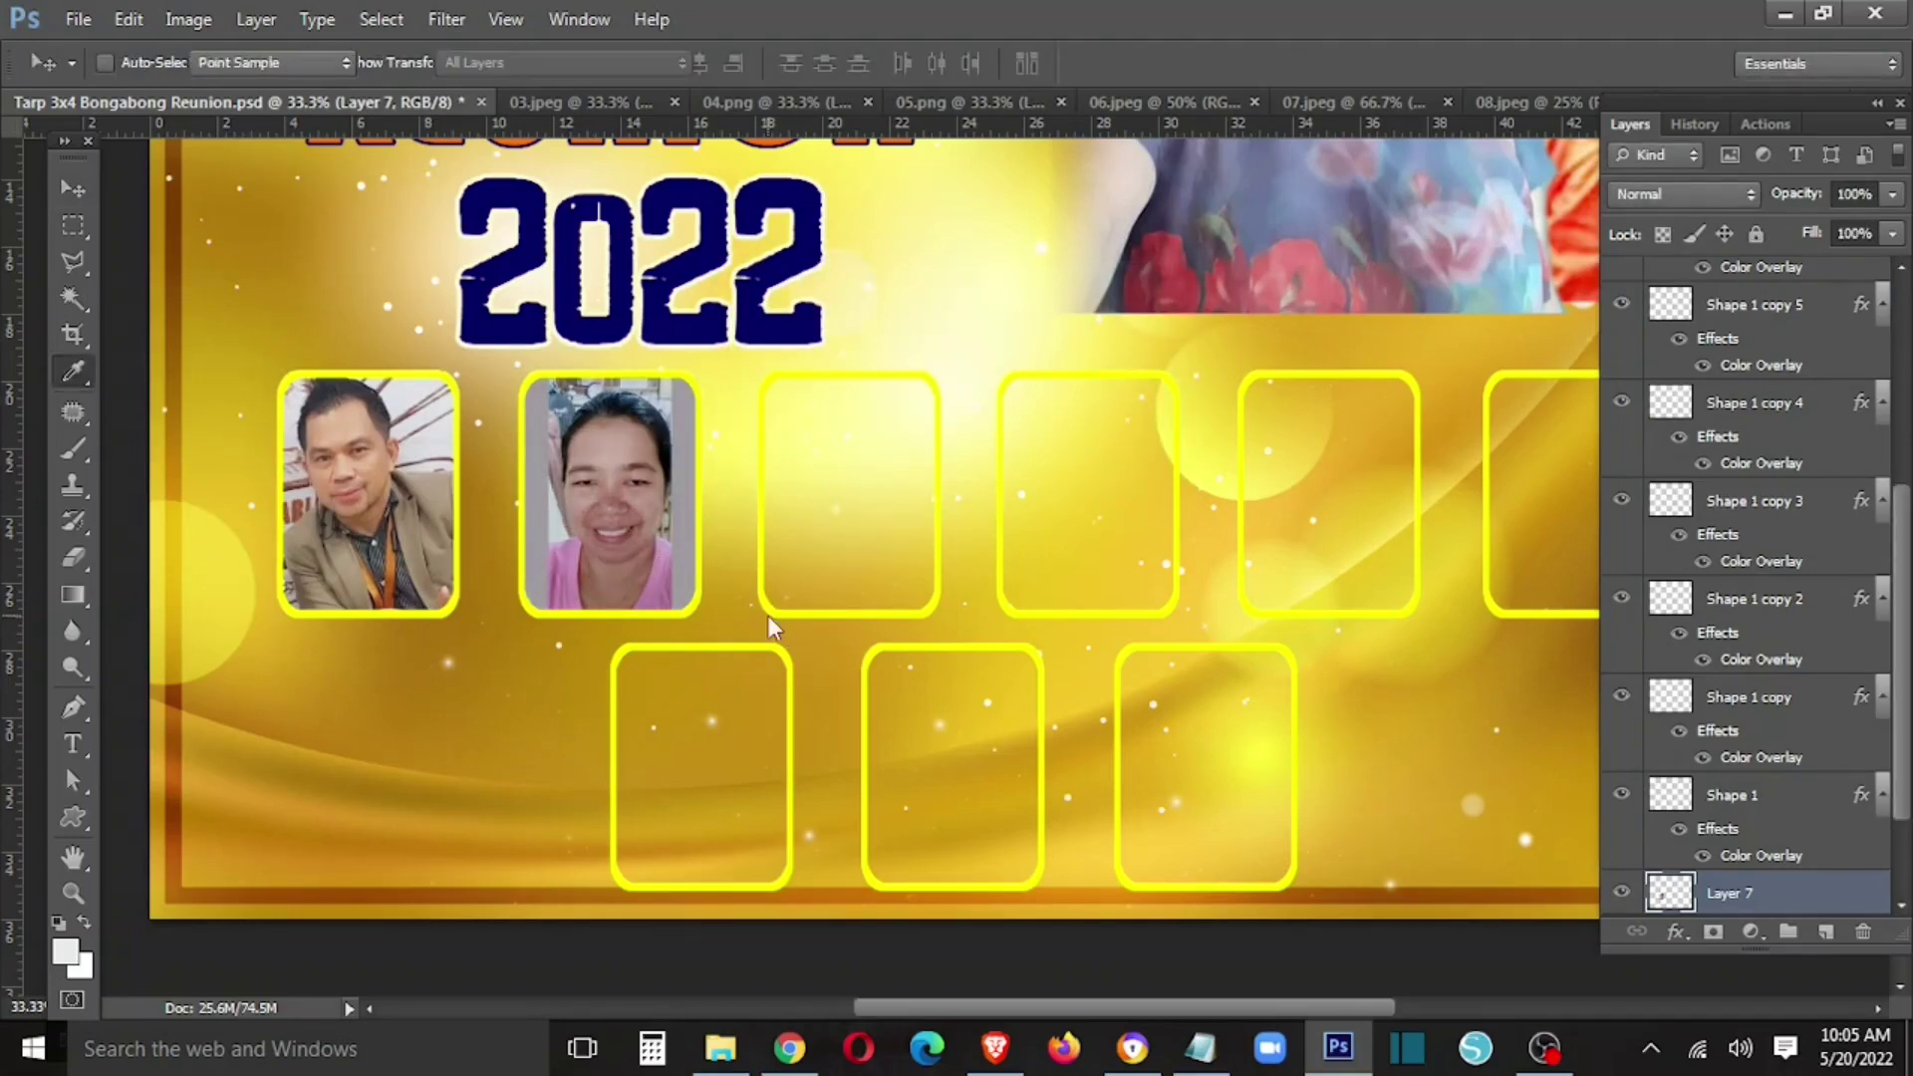
pyautogui.hotkey('ctrl', 'm')
pyautogui.moveTo(330, 579); pyautogui.dragTo(330, 545)
pyautogui.click(617, 324)
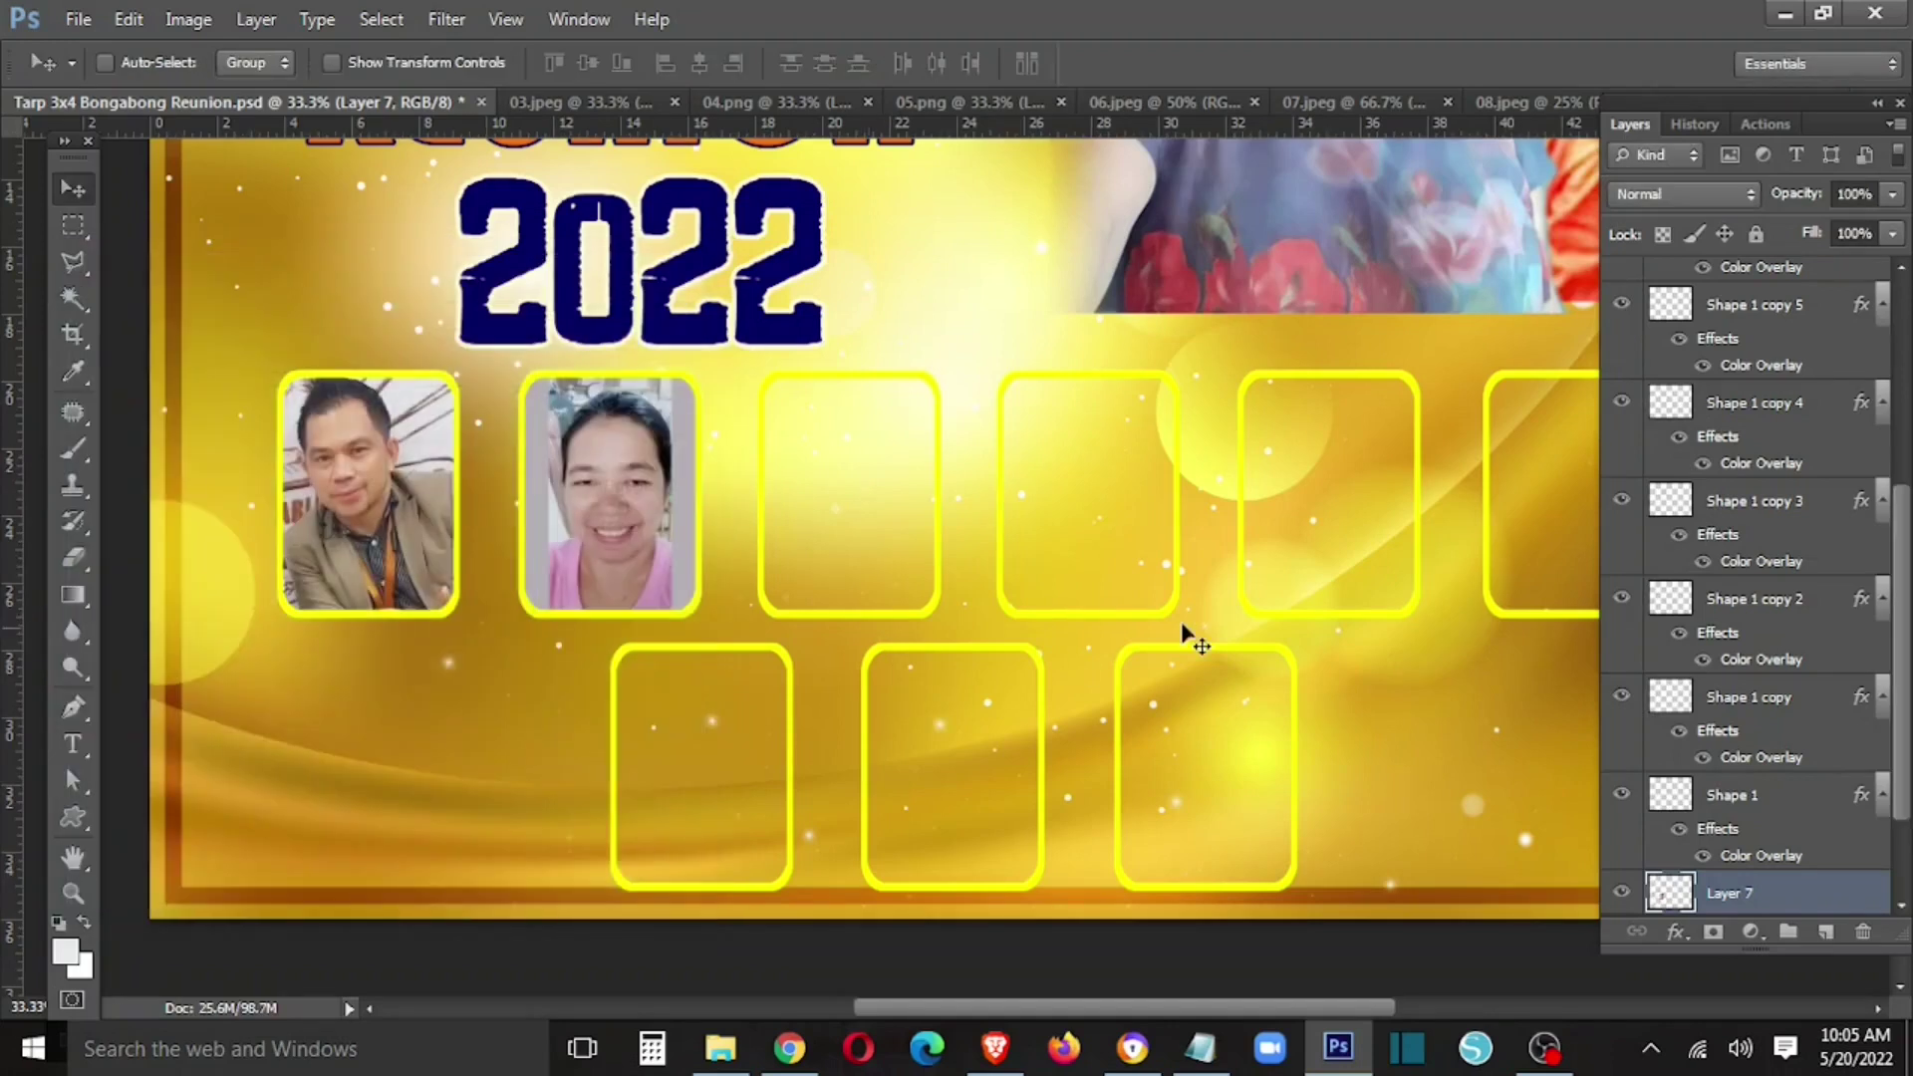
pyautogui.scroll(-2, 1881, 716)
# - Drag the third family photo 03.jpeg onto the tarp above the base image
pyautogui.rightClick(907, 459)
pyautogui.click(962, 509)
pyautogui.moveTo(558, 104); pyautogui.dragTo(598, 418)
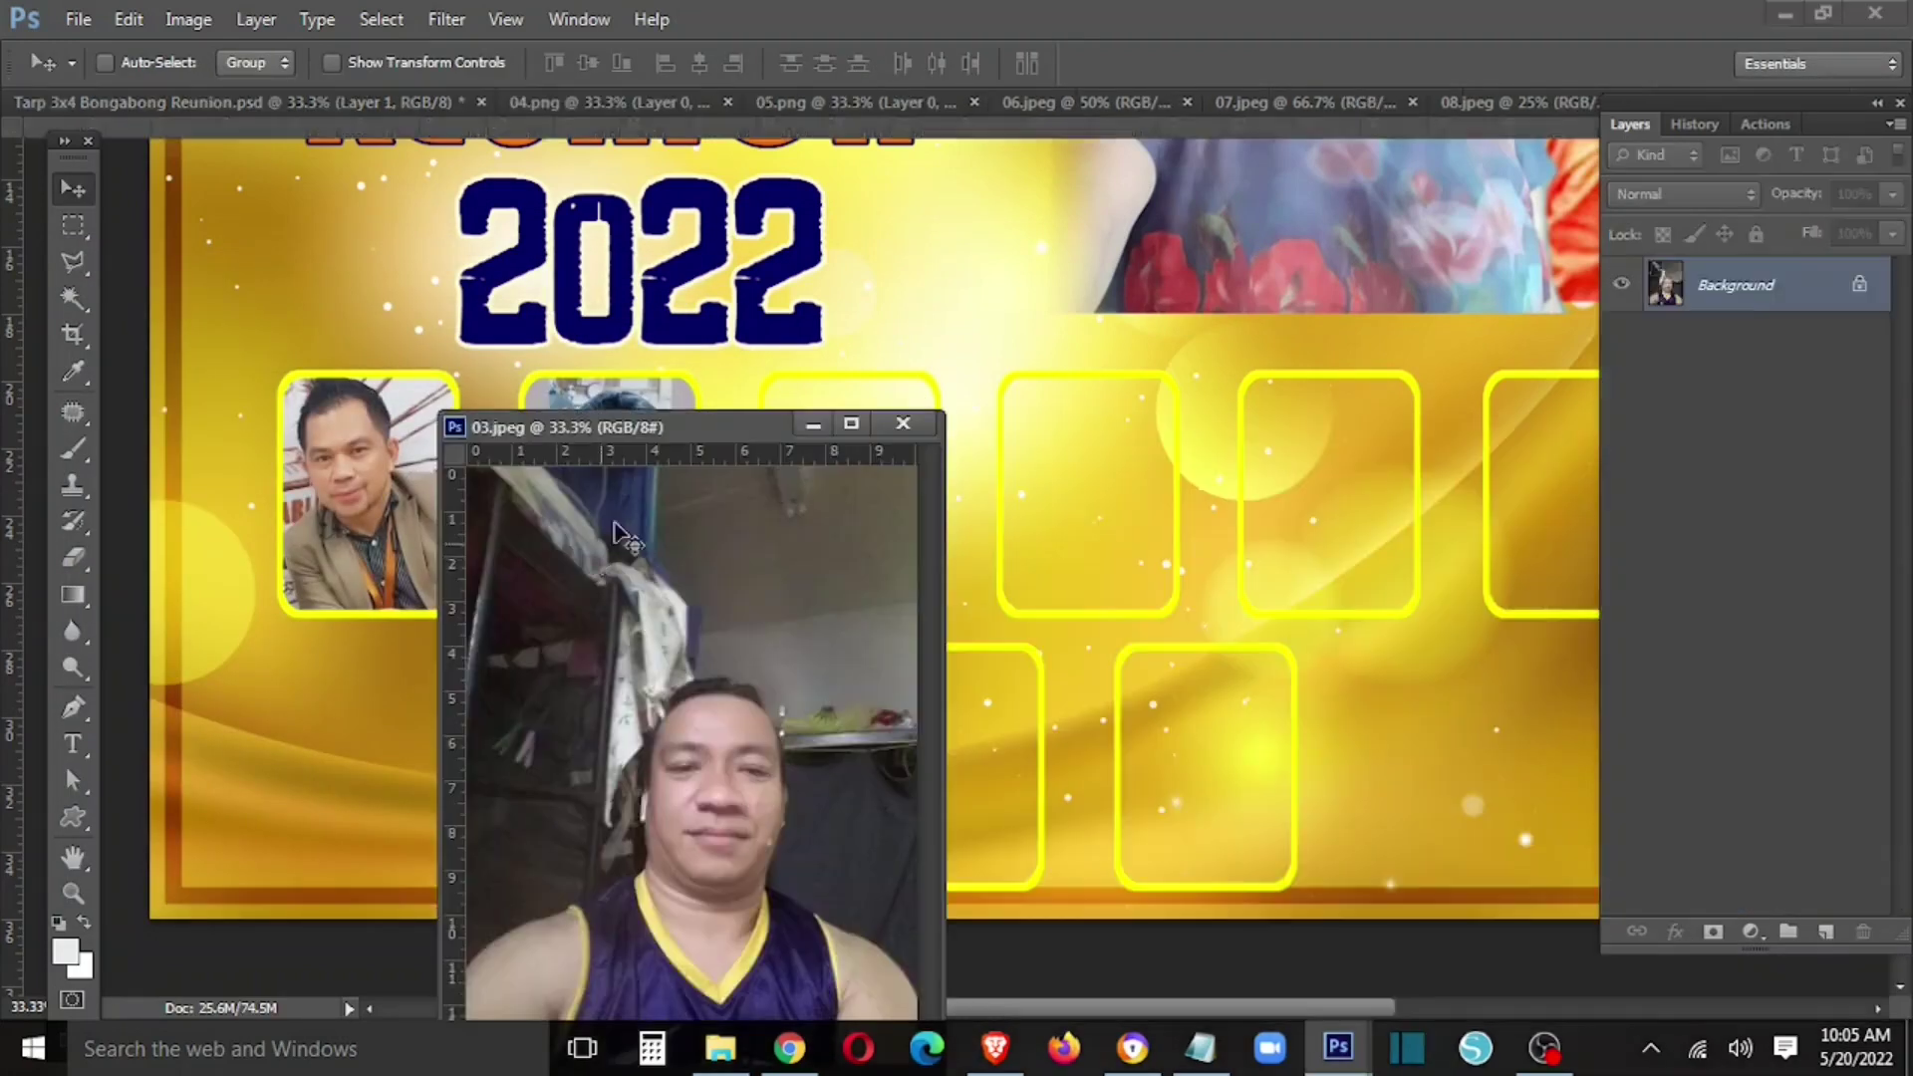
pyautogui.moveTo(698, 747); pyautogui.dragTo(842, 548)
# - Scale and nudge the man's photo to fill the third top-row frame
pyautogui.hotkey('ctrl', 't')
pyautogui.moveTo(1034, 239); pyautogui.dragTo(952, 391)
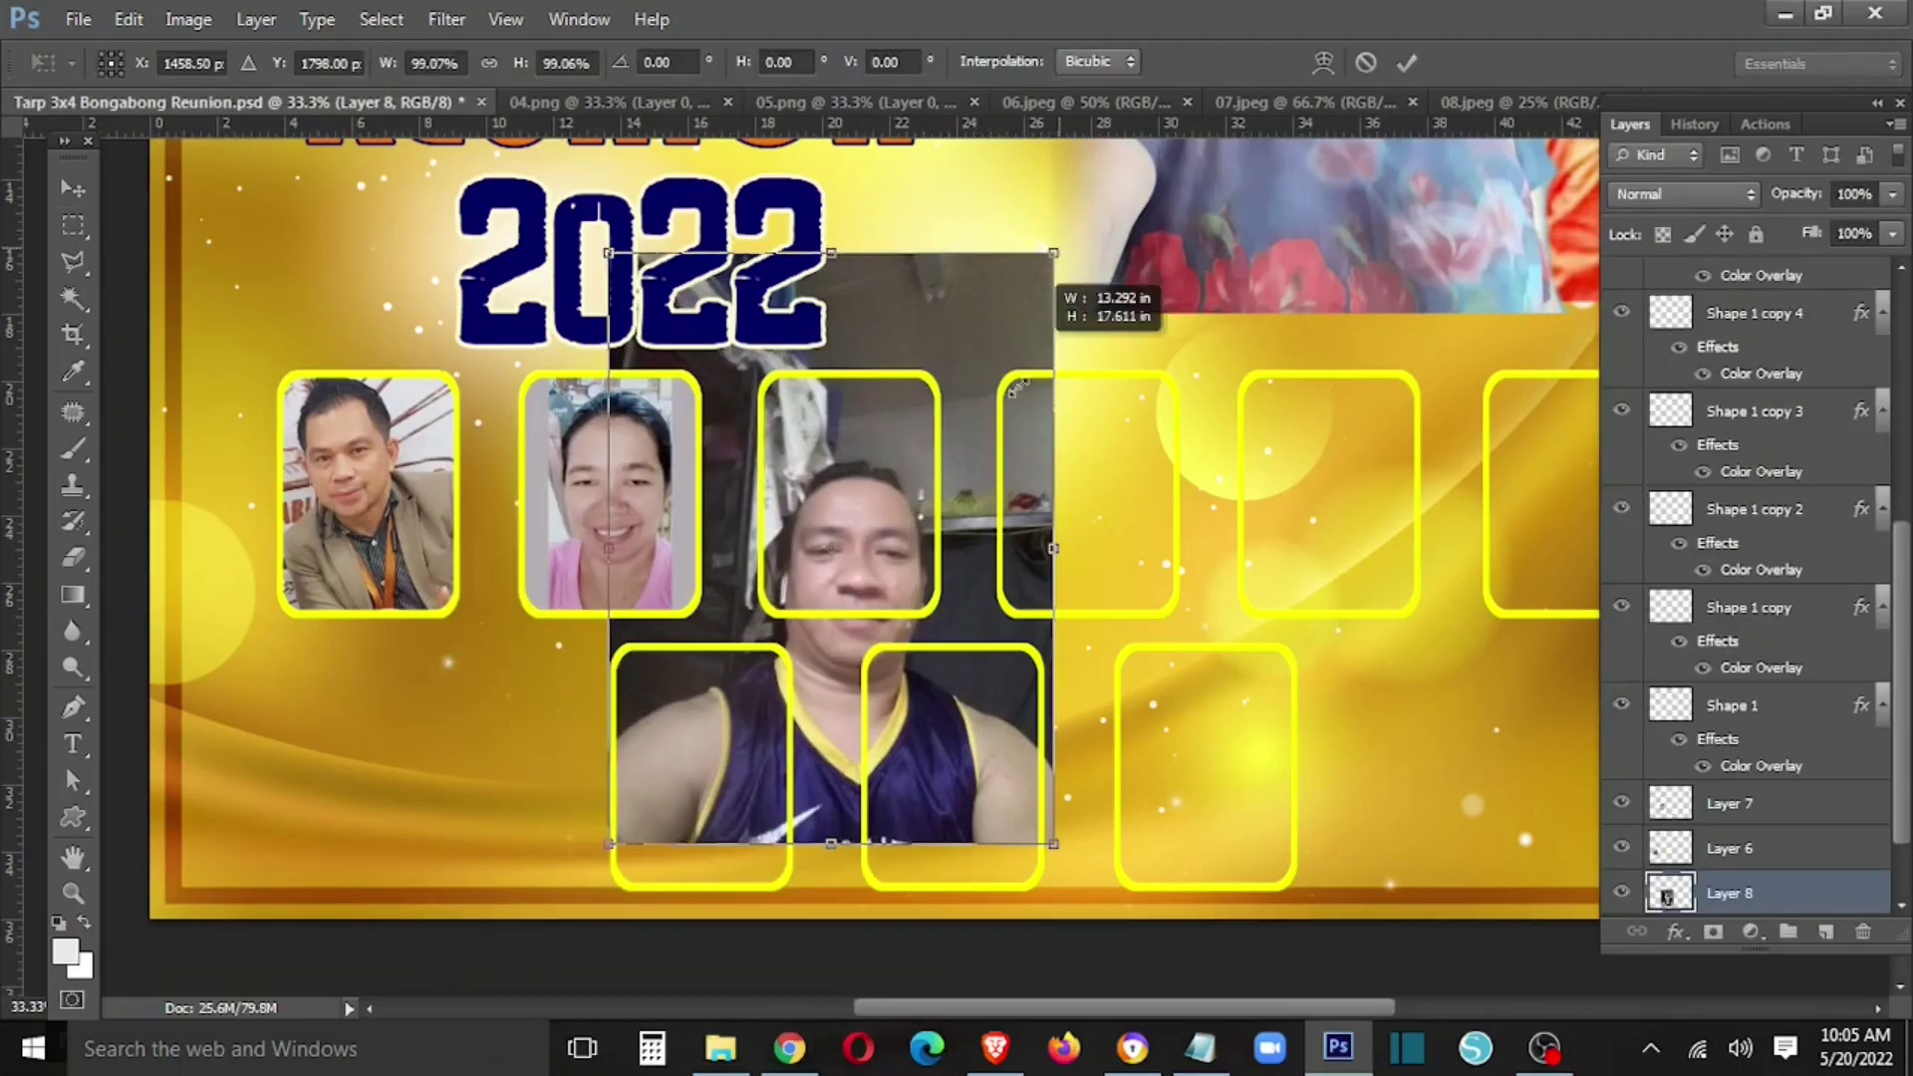
pyautogui.moveTo(891, 521)
pyautogui.mouseDown()
pyautogui.moveTo(910, 412)
pyautogui.moveTo(912, 434)
pyautogui.mouseUp()
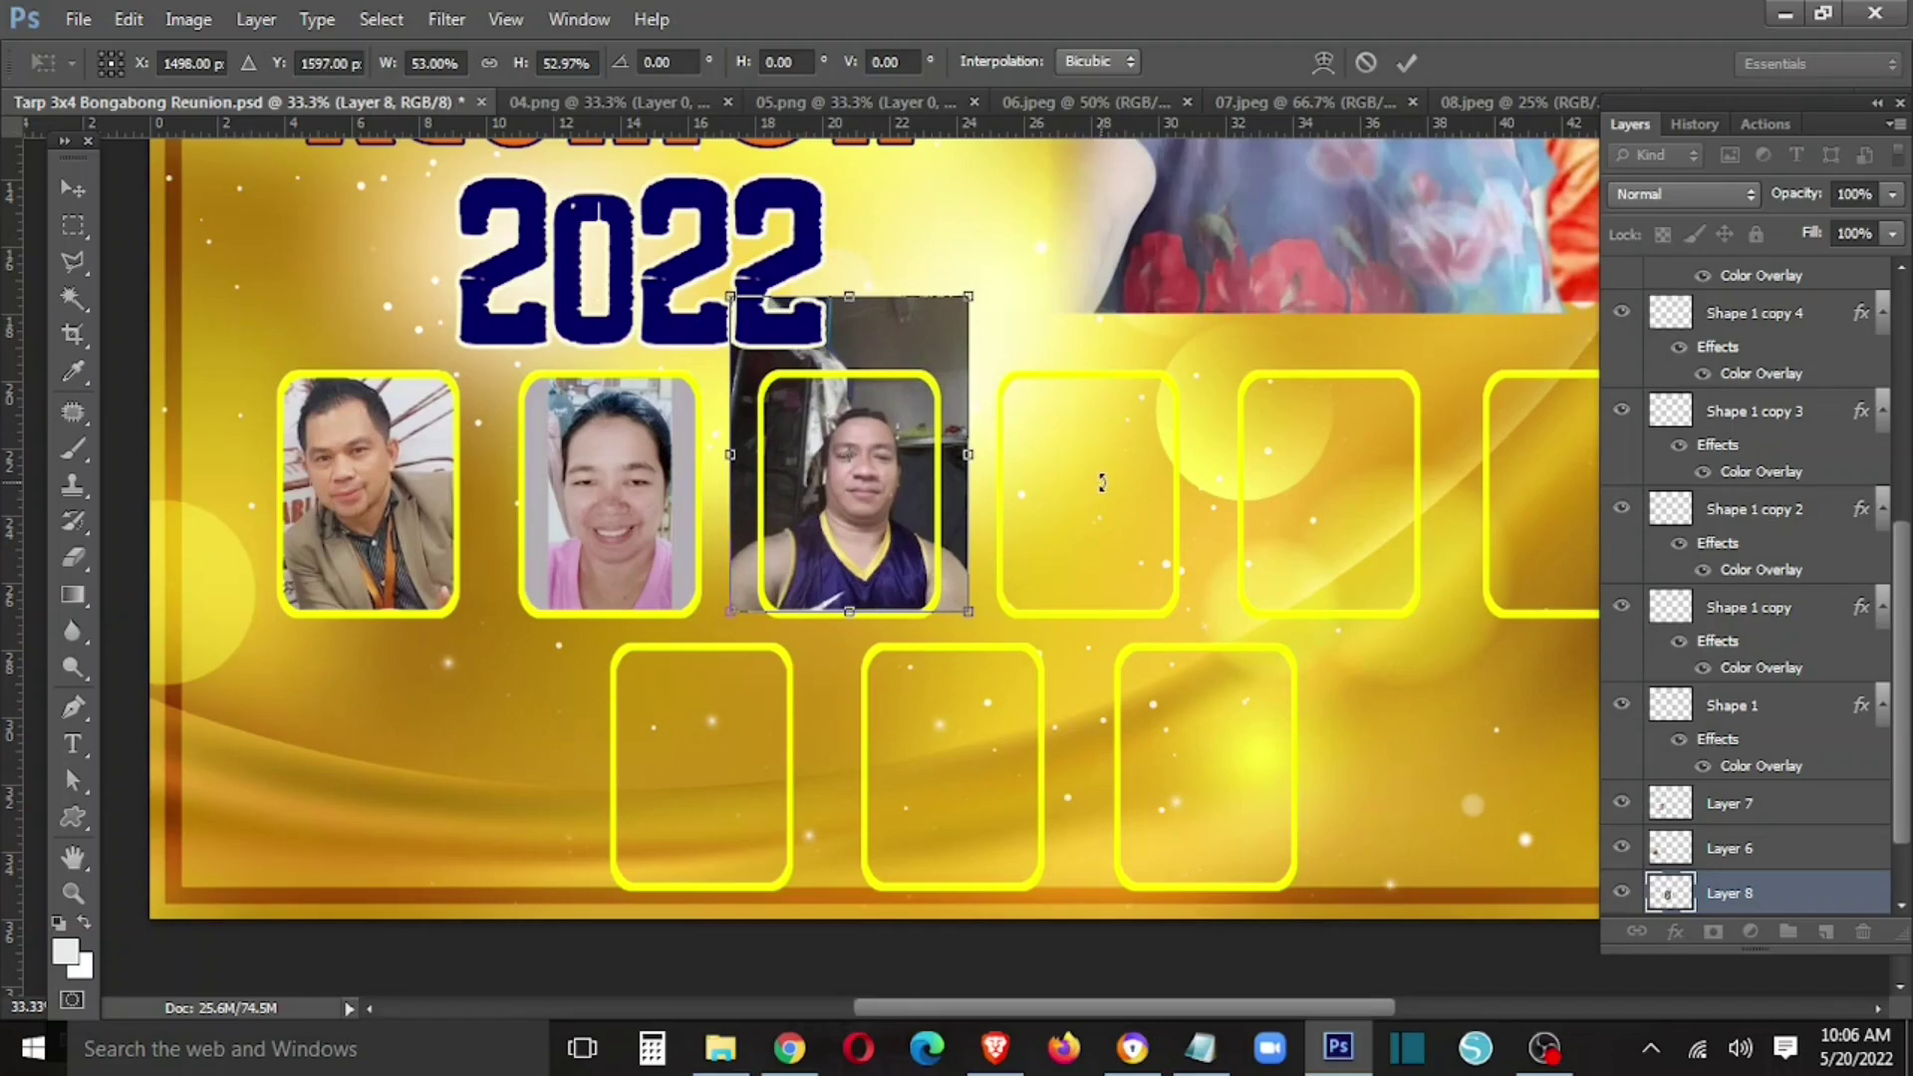
pyautogui.press('Return')
pyautogui.hotkey('shift', 'Left')
pyautogui.hotkey('shift', 'Left')
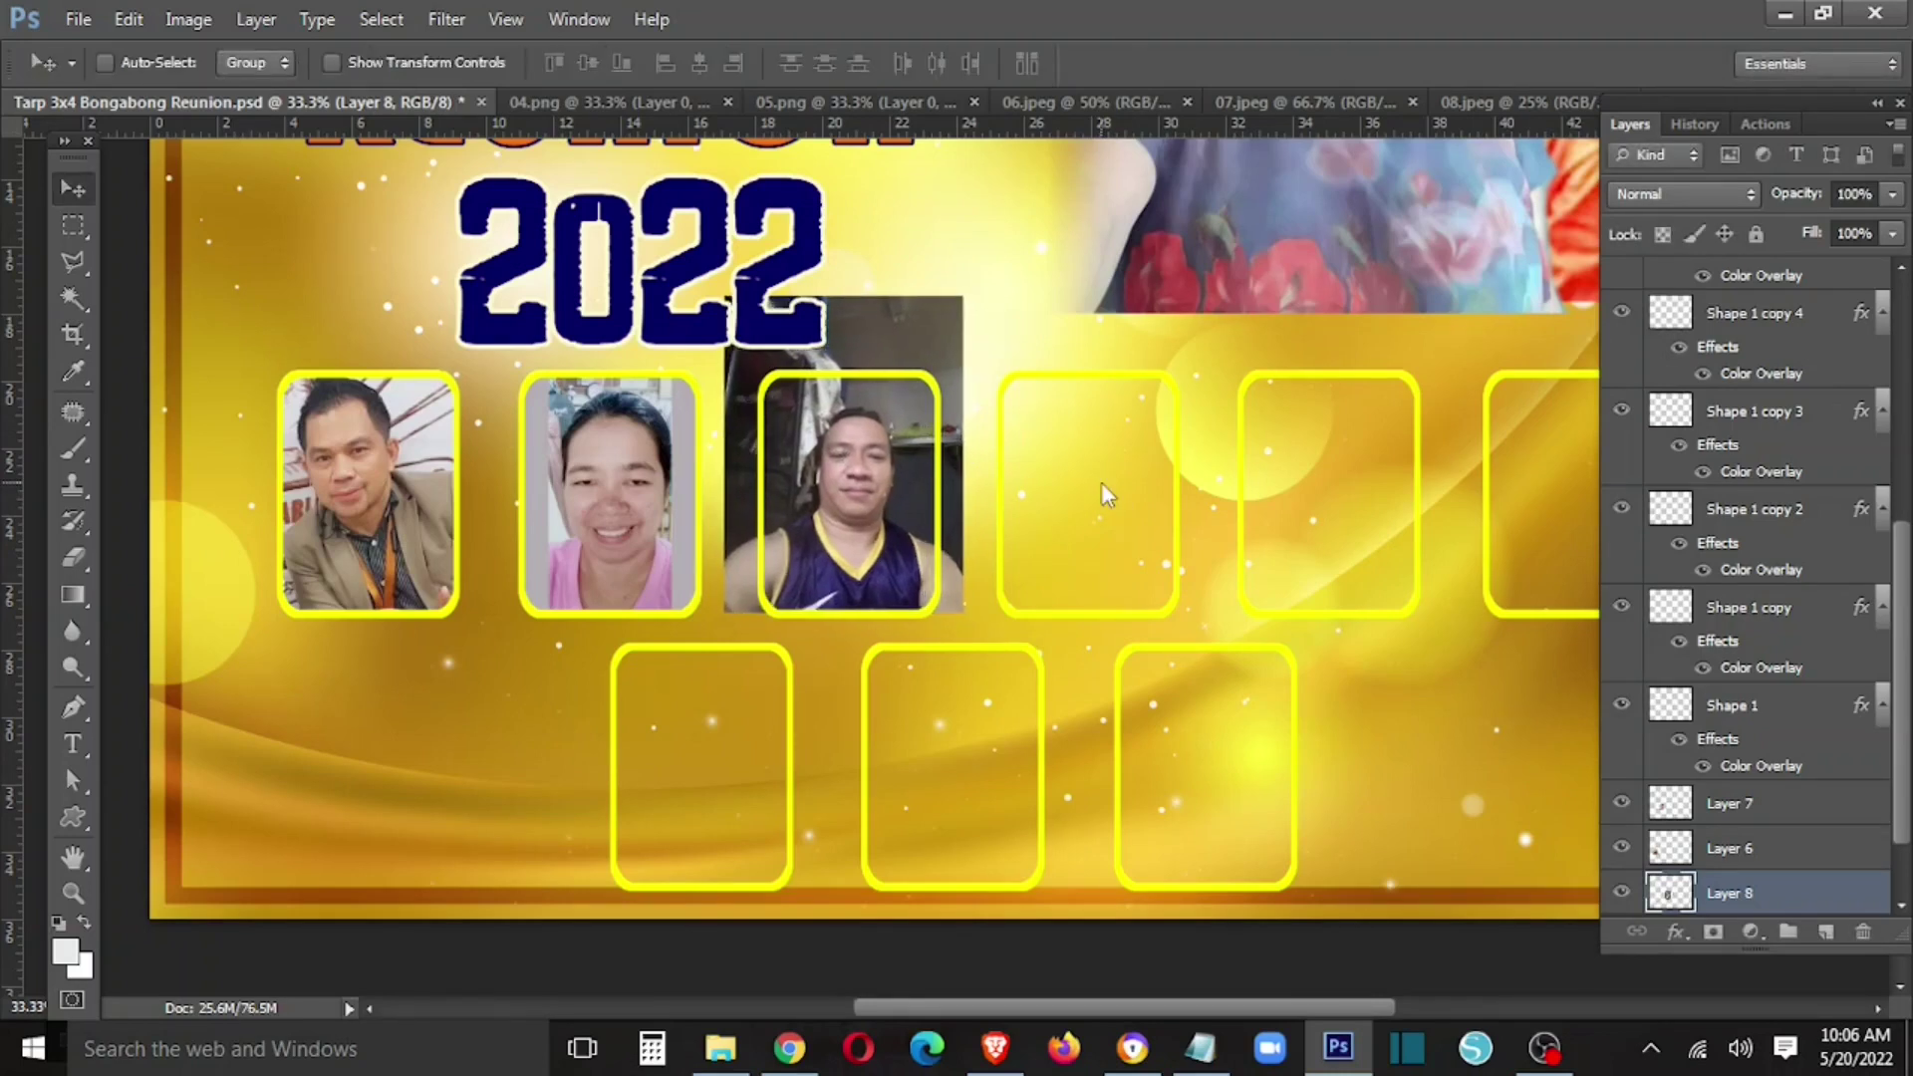
pyautogui.hotkey('ctrl', 't')
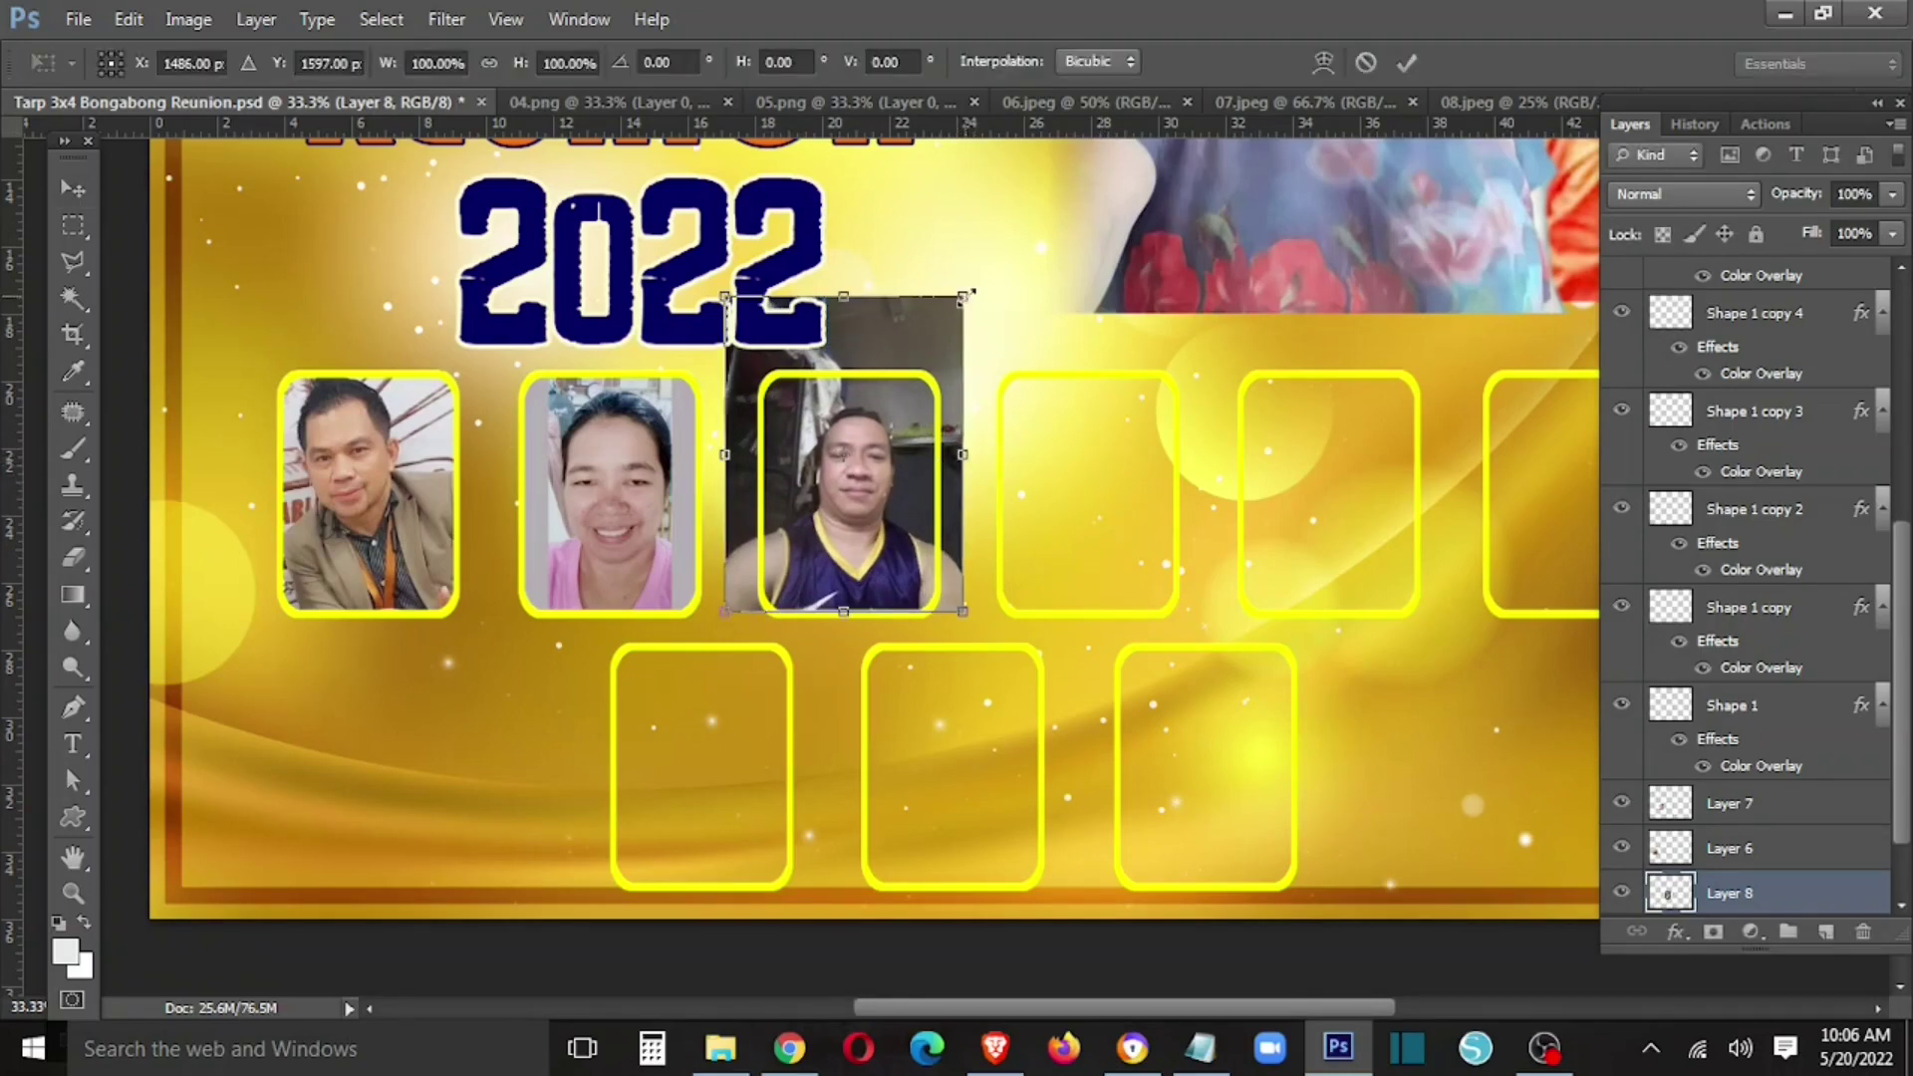
pyautogui.moveTo(965, 296); pyautogui.dragTo(997, 254)
pyautogui.press('Return')
pyautogui.hotkey('shift', 'Left')
pyautogui.hotkey('shift', 'Left')
pyautogui.hotkey('shift', 'Left')
pyautogui.hotkey('shift', 'Left')
pyautogui.hotkey('shift', 'Left')
pyautogui.hotkey('shift', 'Left')
pyautogui.hotkey('shift', 'Down')
pyautogui.hotkey('shift', 'Down')
pyautogui.hotkey('shift', 'Down')
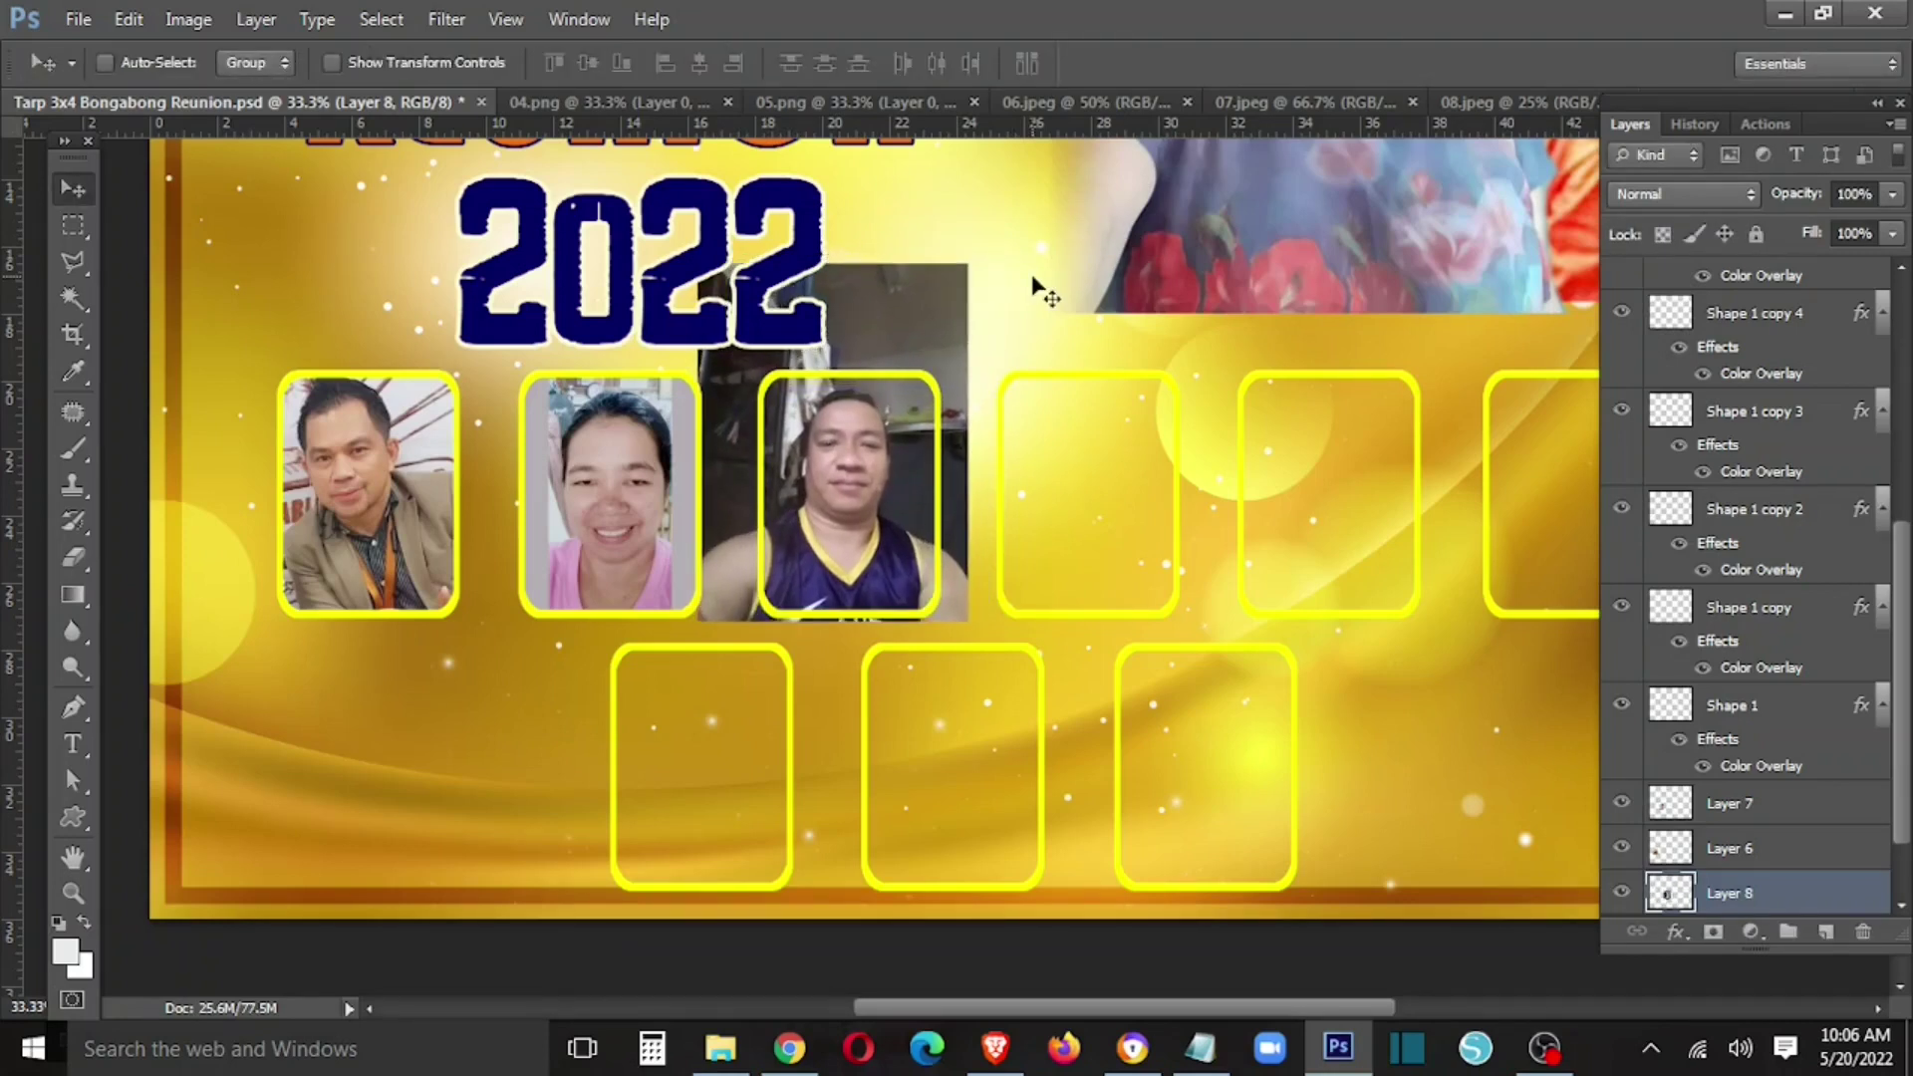
pyautogui.hotkey('shift', 'Right')
pyautogui.hotkey('shift', 'Right')
# - Delete the part of the photo outside the third frame and deselect
pyautogui.rightClick(965, 419)
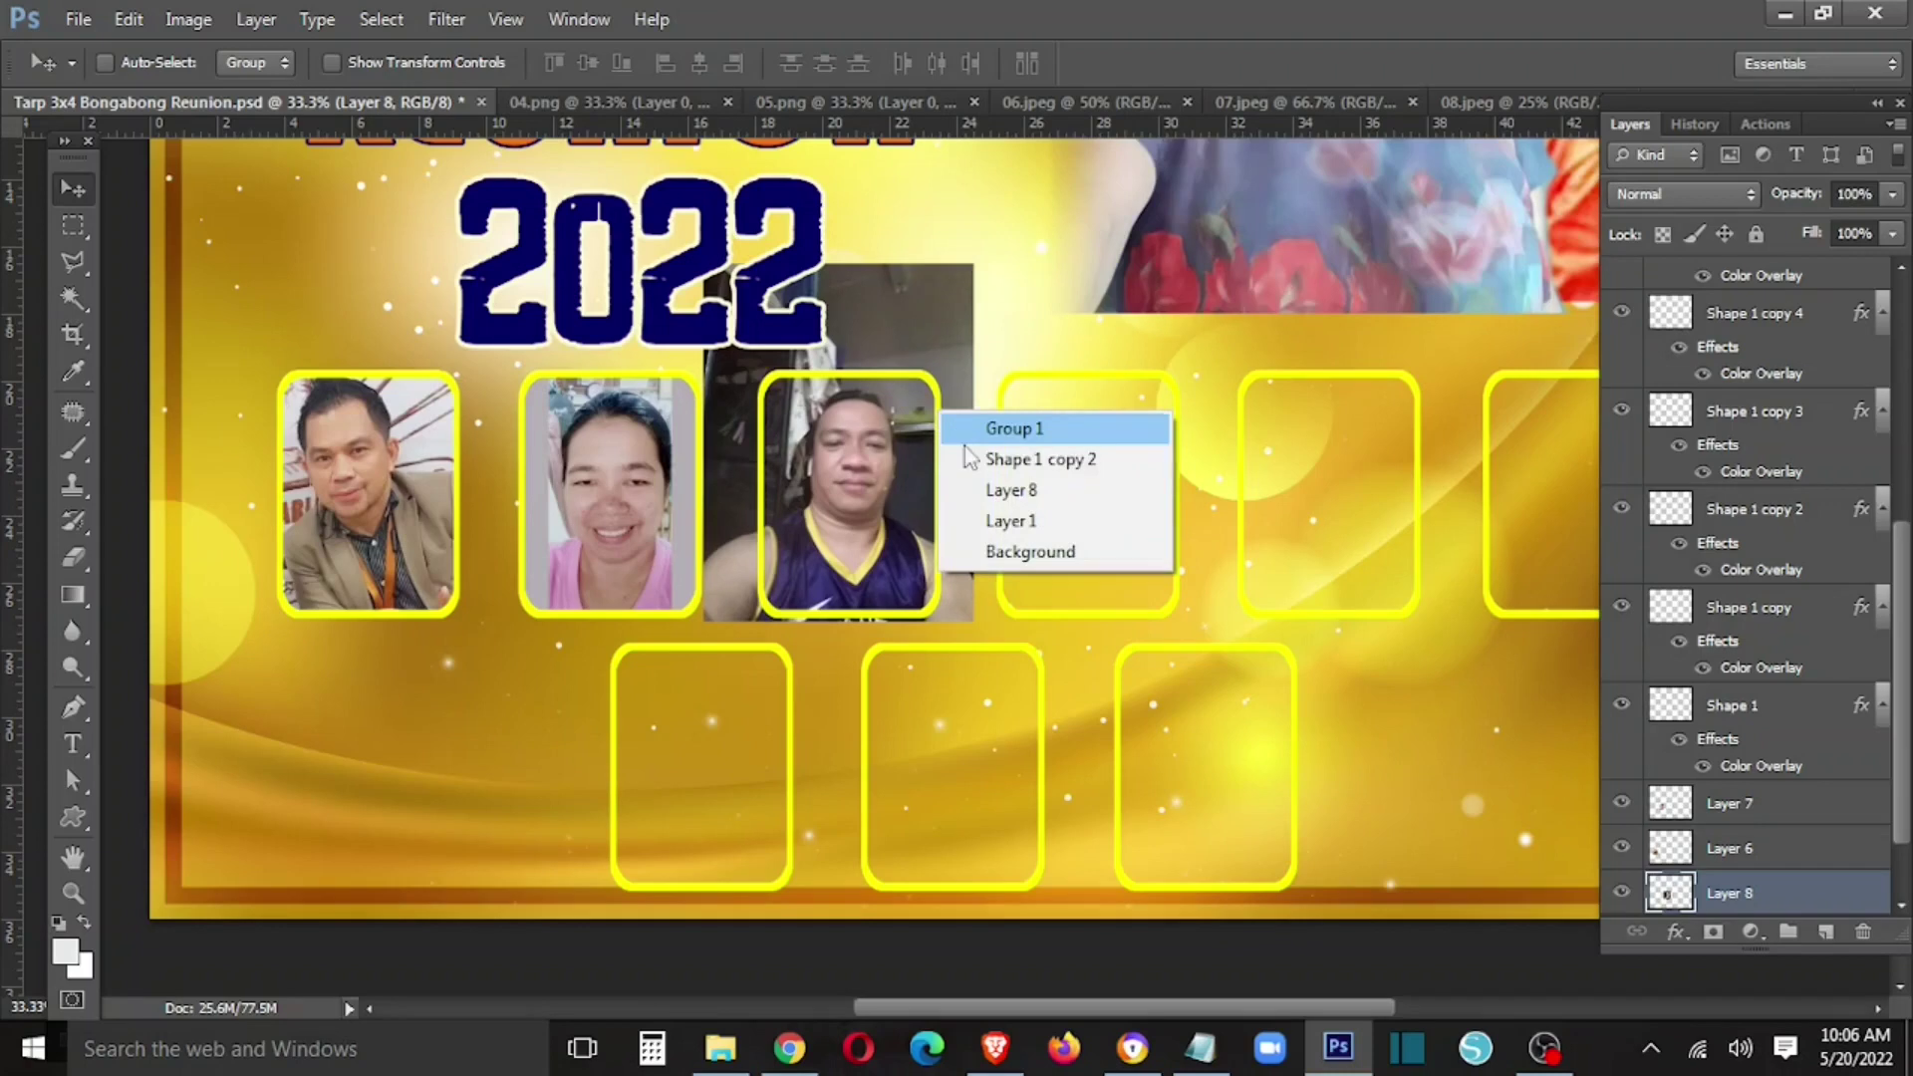
pyautogui.click(997, 457)
pyautogui.press('w')
pyautogui.click(962, 431)
pyautogui.press('v')
pyautogui.rightClick(902, 434)
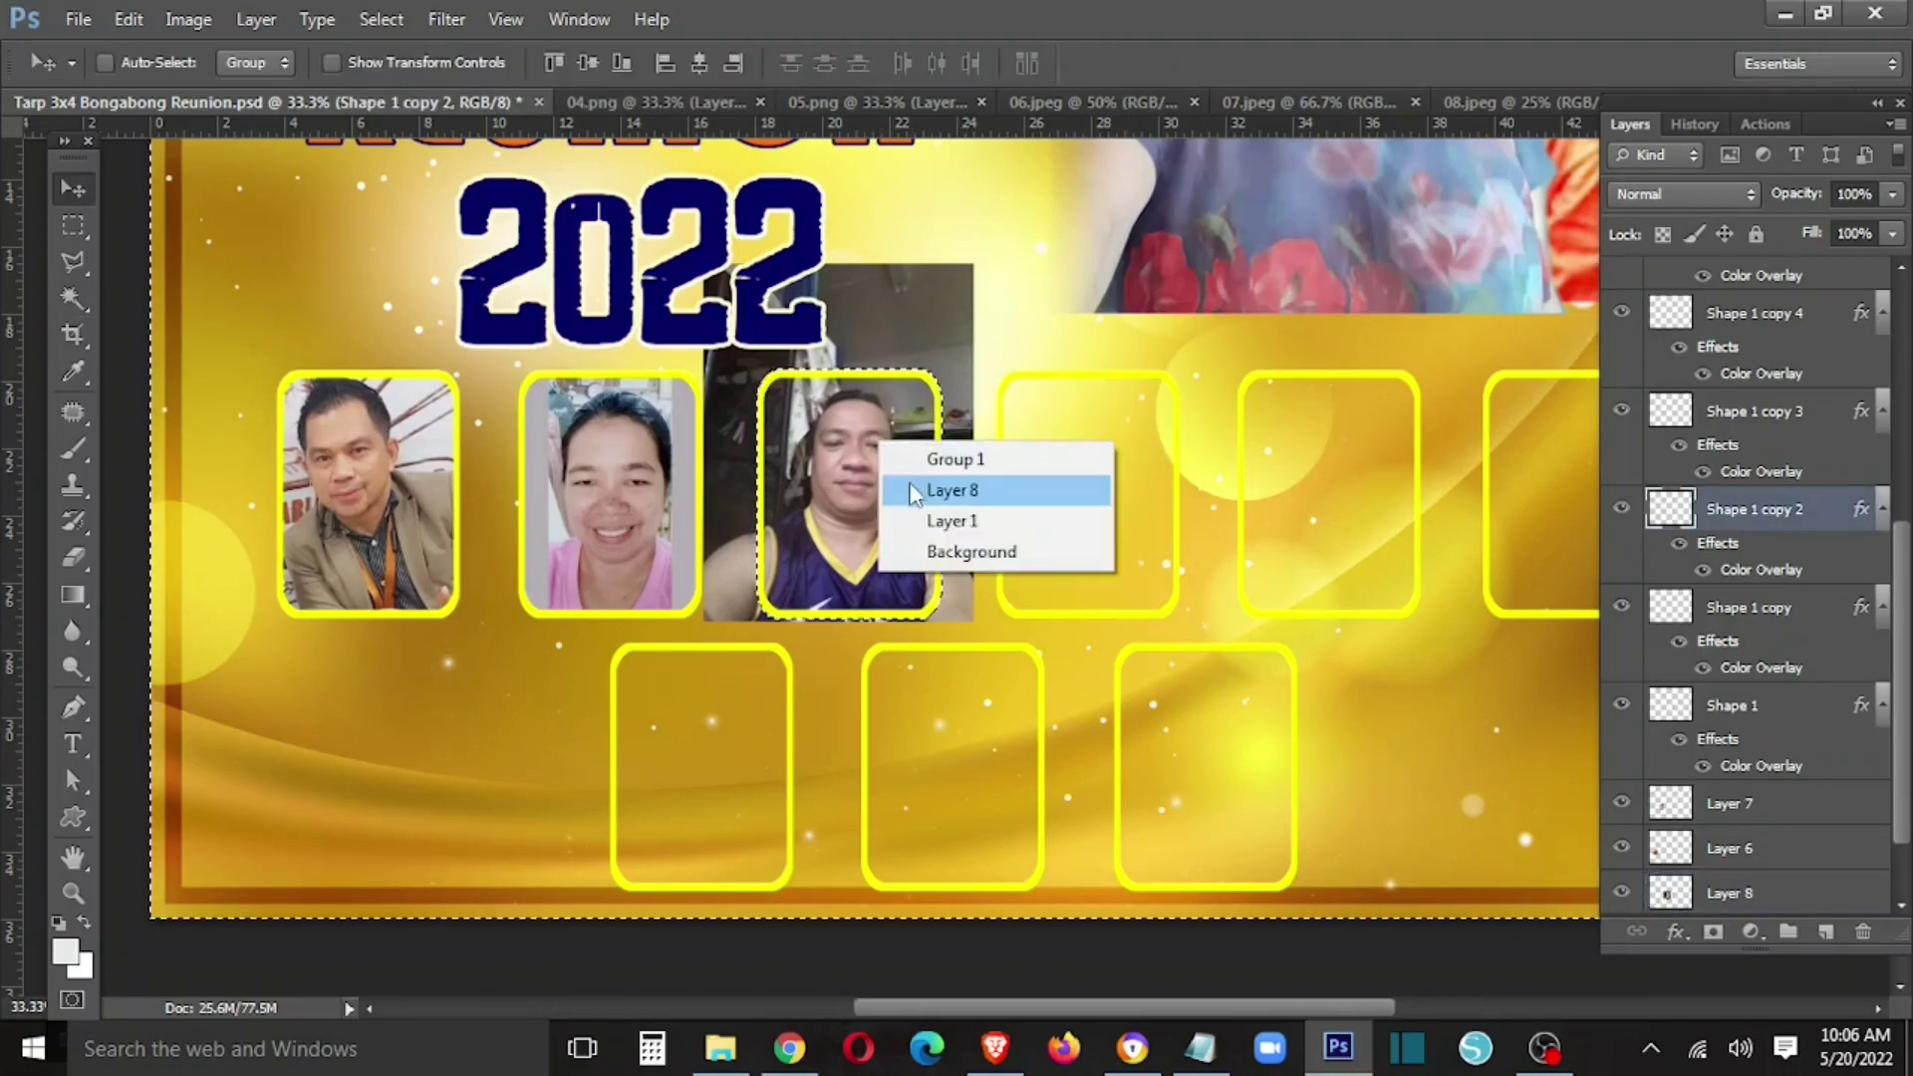
pyautogui.click(942, 493)
pyautogui.press('Delete')
pyautogui.press('m')
pyautogui.click(982, 491)
# - Drag the fourth family photo, the woman in the white cap, onto the tarp
pyautogui.press('v')
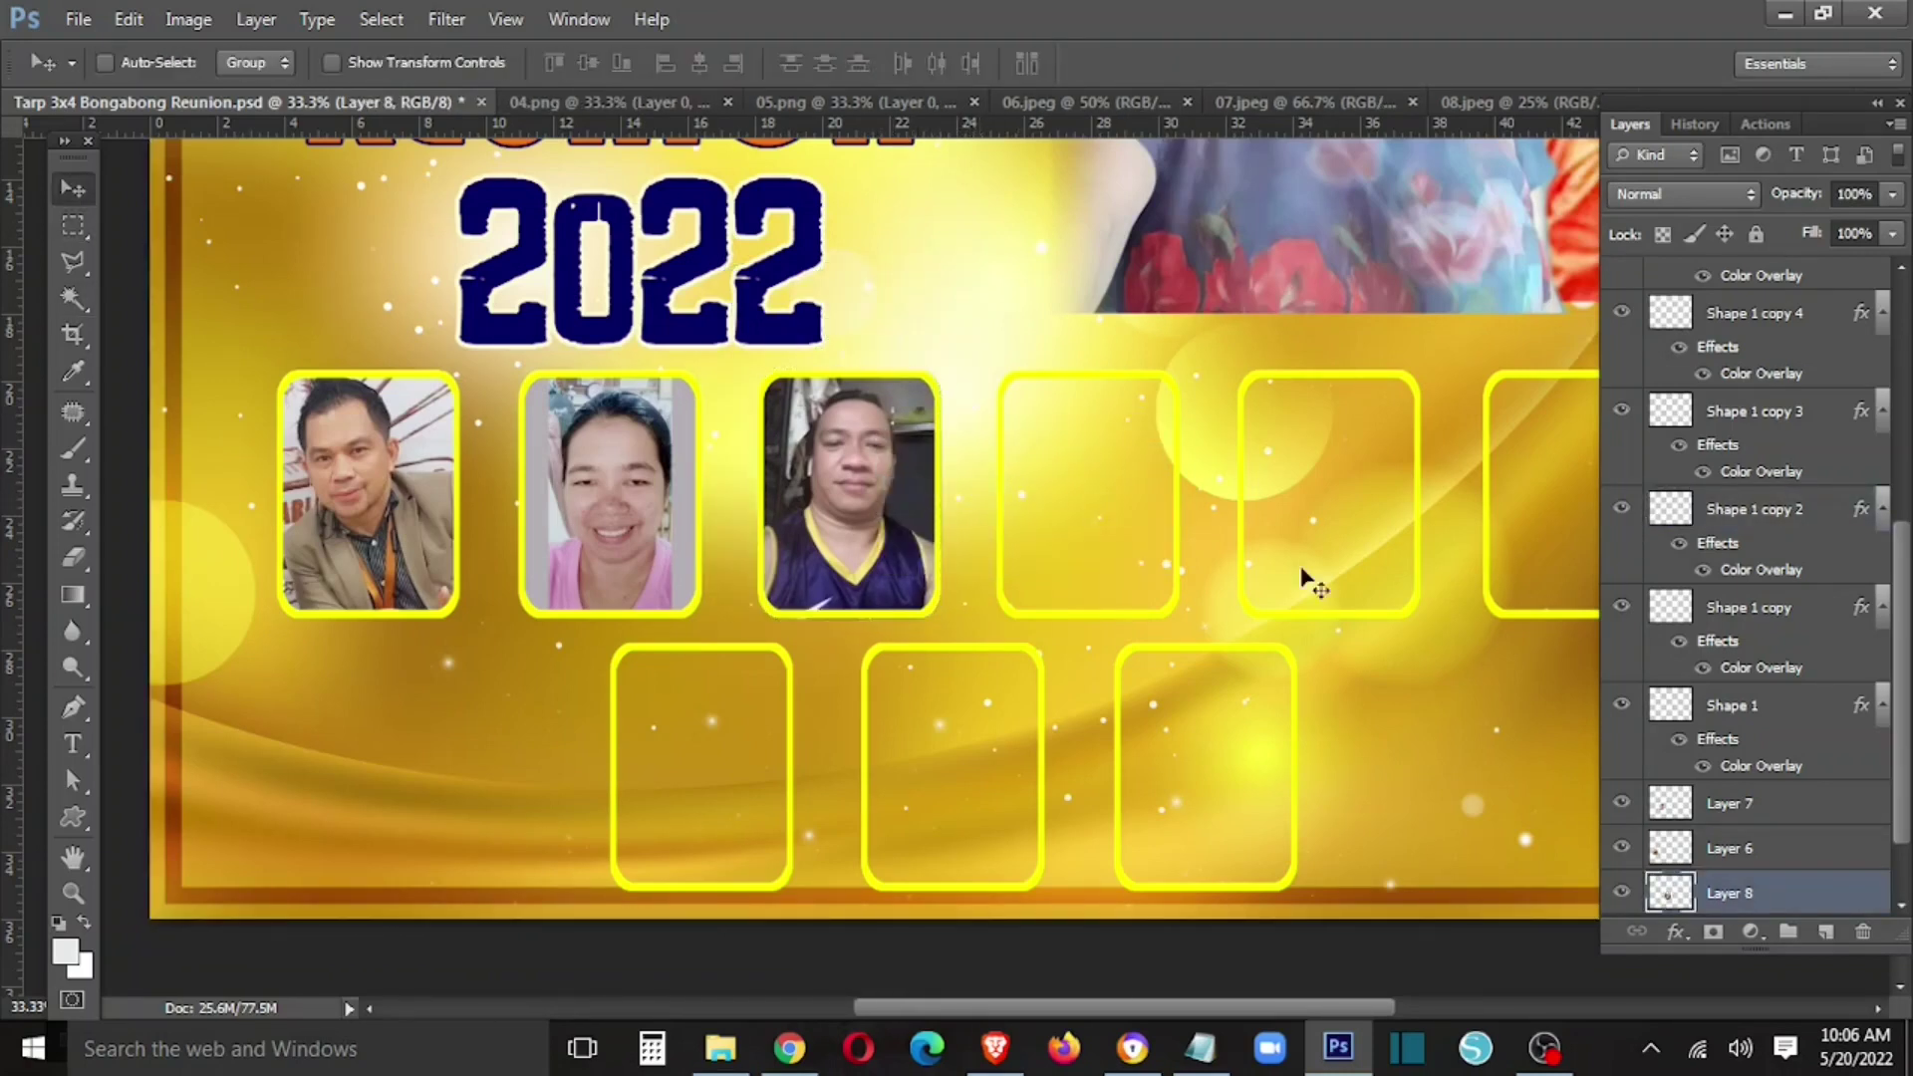
pyautogui.rightClick(982, 578)
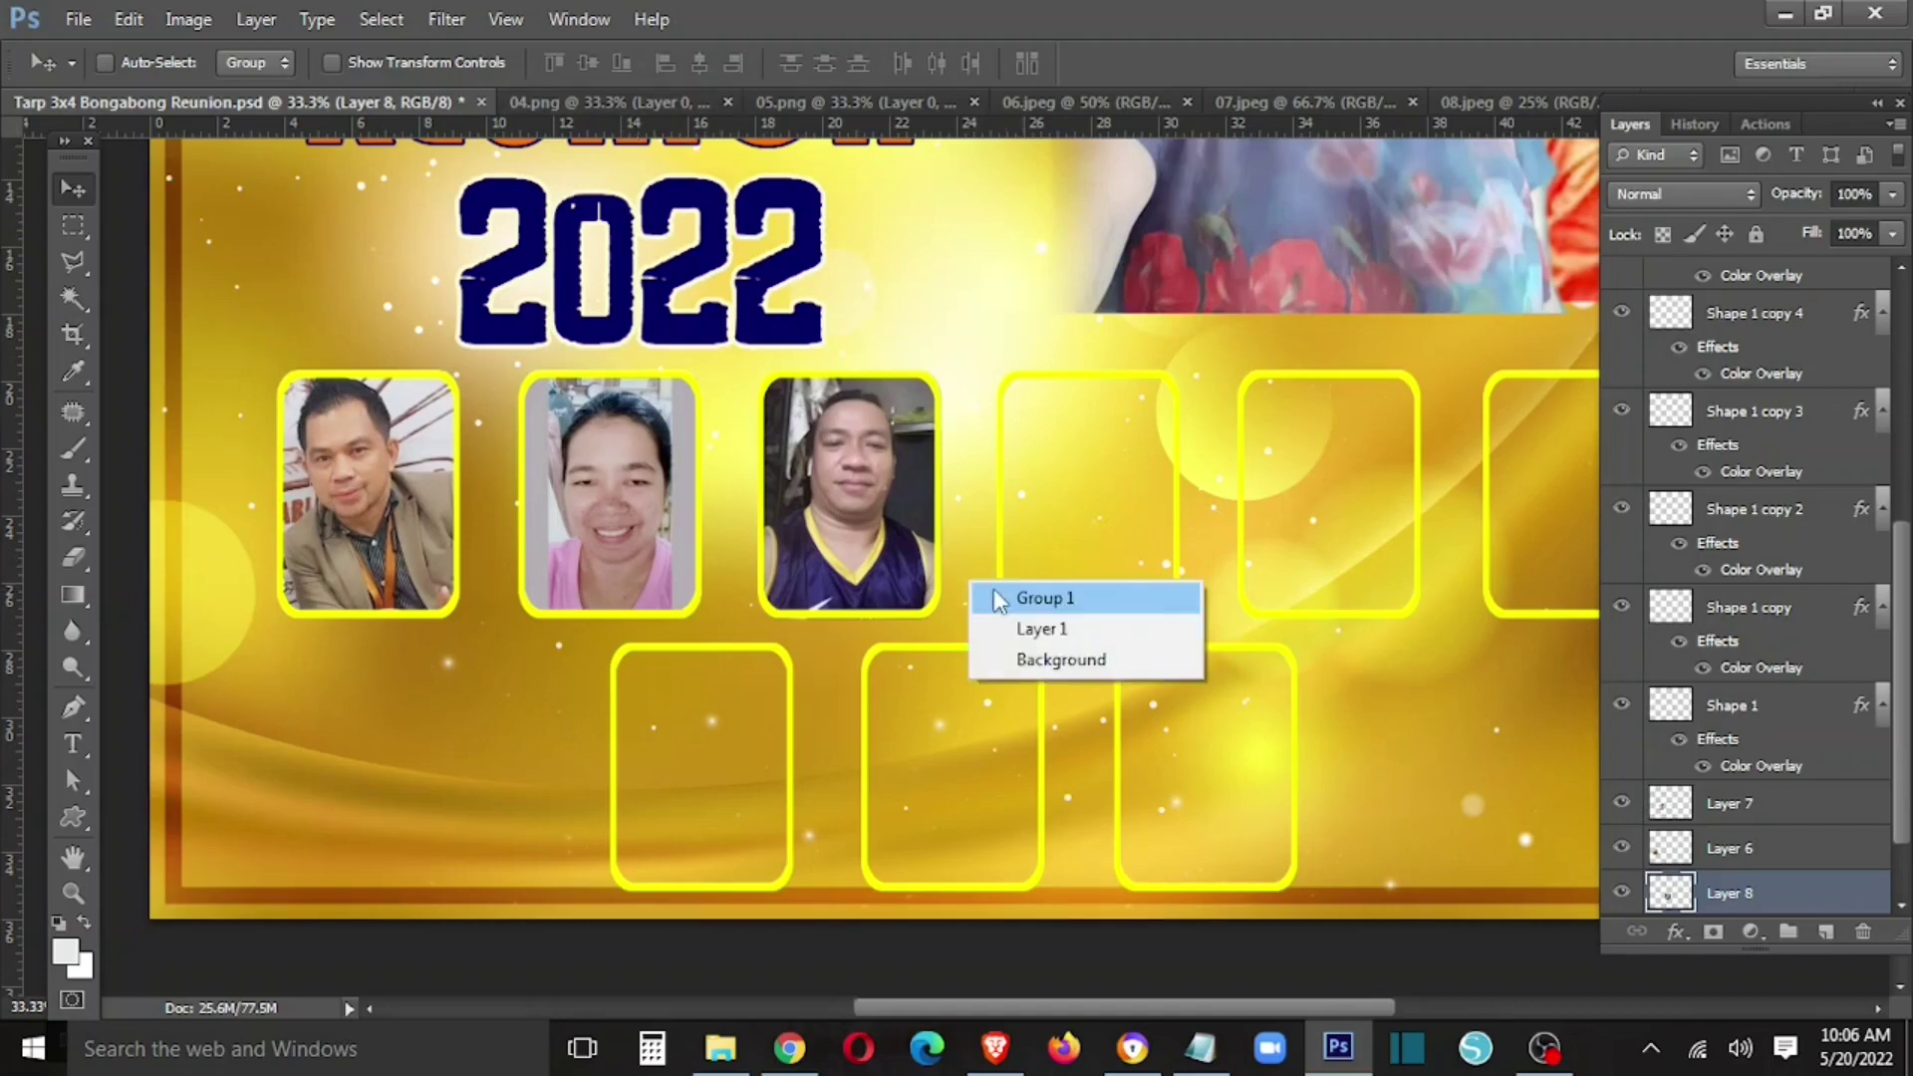
pyautogui.click(1006, 624)
pyautogui.moveTo(608, 102); pyautogui.dragTo(817, 421)
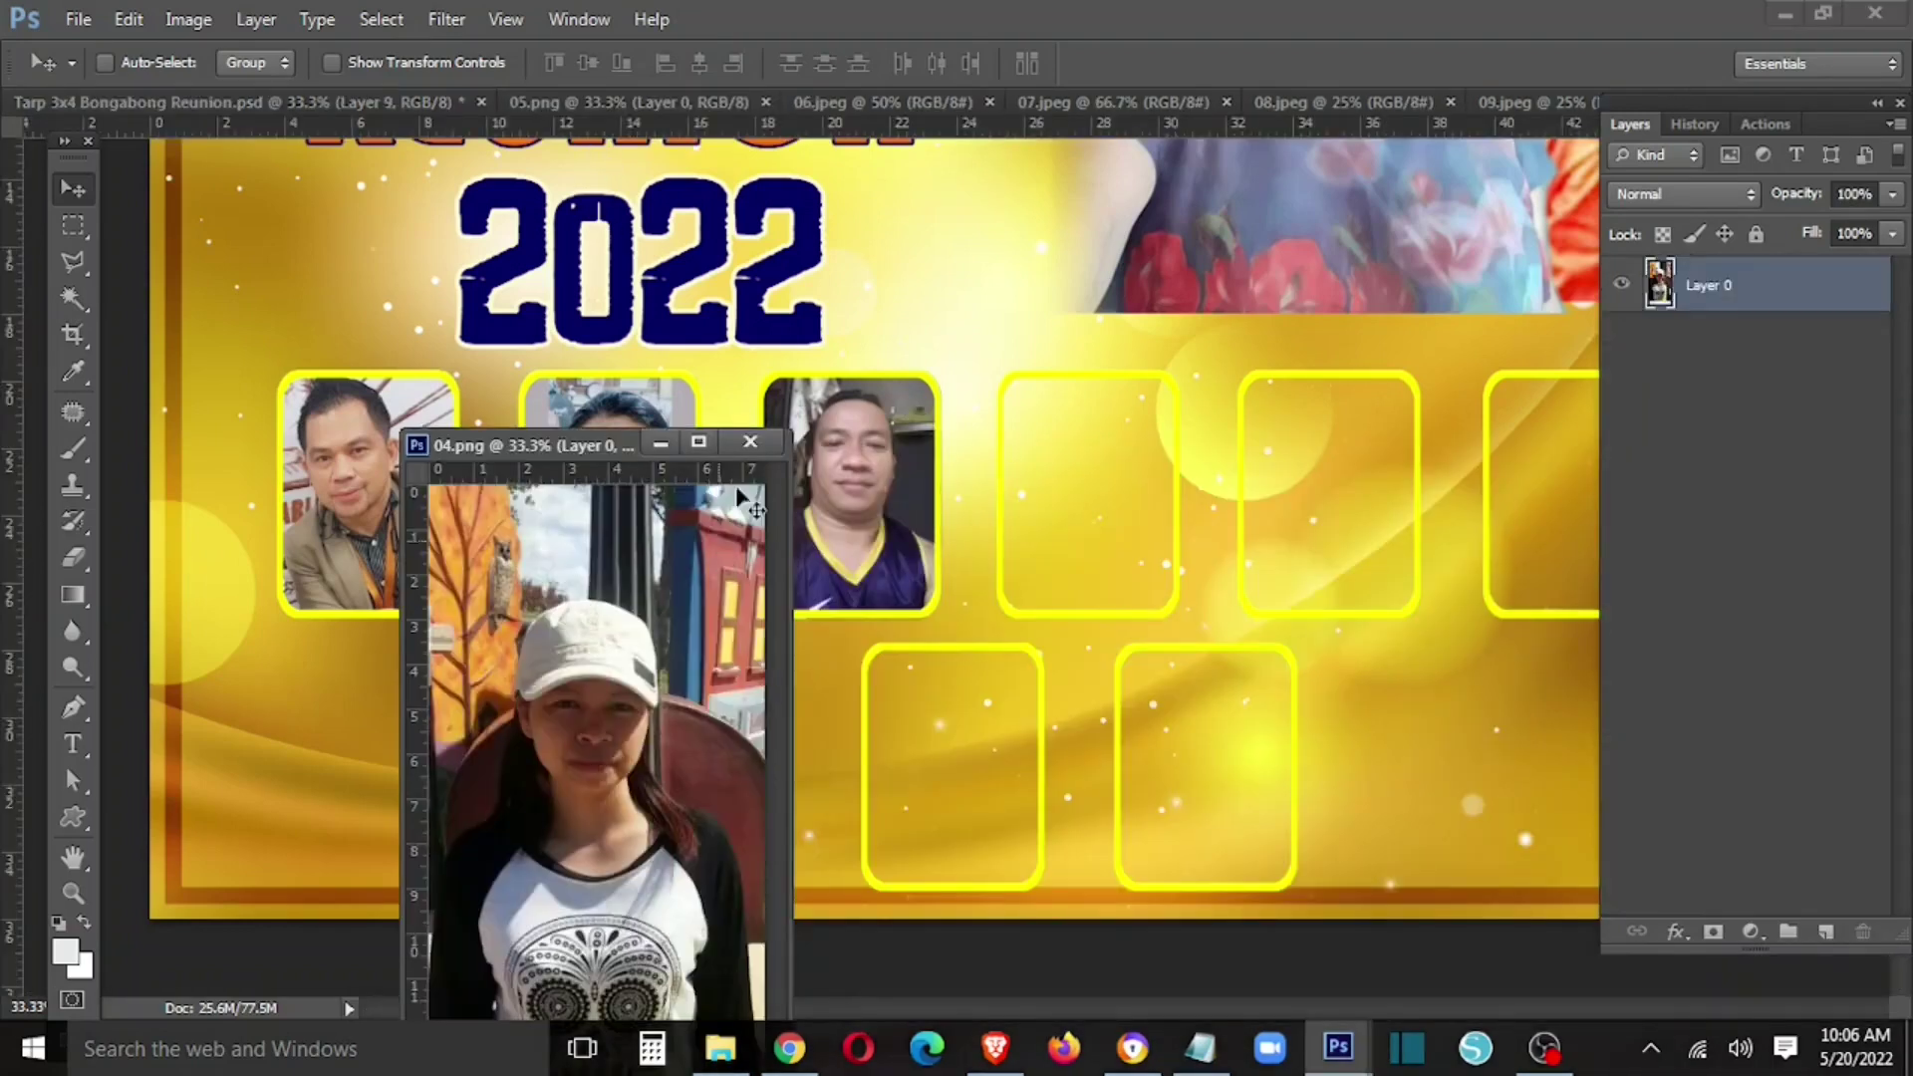
pyautogui.moveTo(736, 487); pyautogui.dragTo(855, 588)
# - Resize and position the photo to fill the fourth top-row frame
pyautogui.moveTo(1019, 283)
pyautogui.mouseDown()
pyautogui.moveTo(1201, 349)
pyautogui.moveTo(1120, 483)
pyautogui.mouseUp()
pyautogui.hotkey('ctrl', 't')
pyautogui.press('Return')
pyautogui.moveTo(1071, 660)
pyautogui.mouseDown()
pyautogui.moveTo(1131, 553)
pyautogui.moveTo(1126, 524)
pyautogui.mouseUp()
pyautogui.hotkey('ctrl', 't')
pyautogui.moveTo(1176, 711); pyautogui.dragTo(1217, 750)
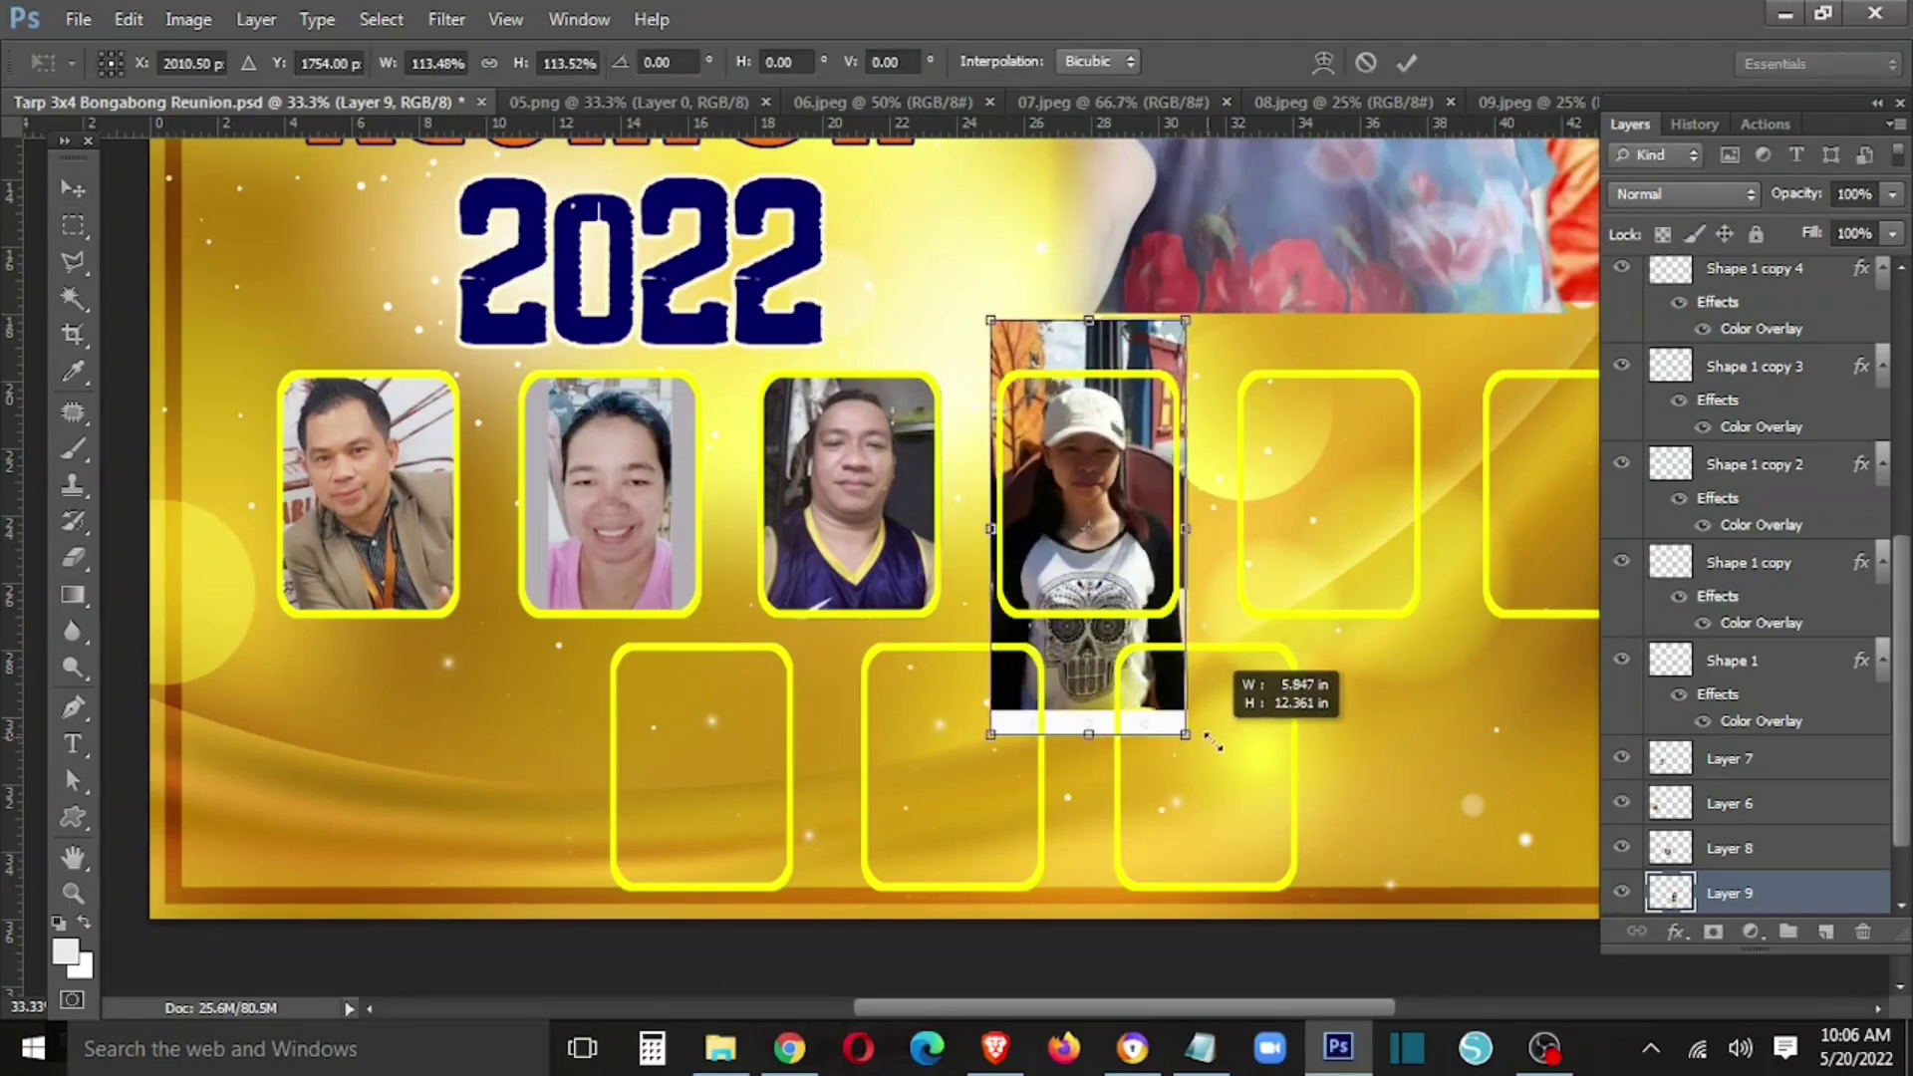
pyautogui.press('Return')
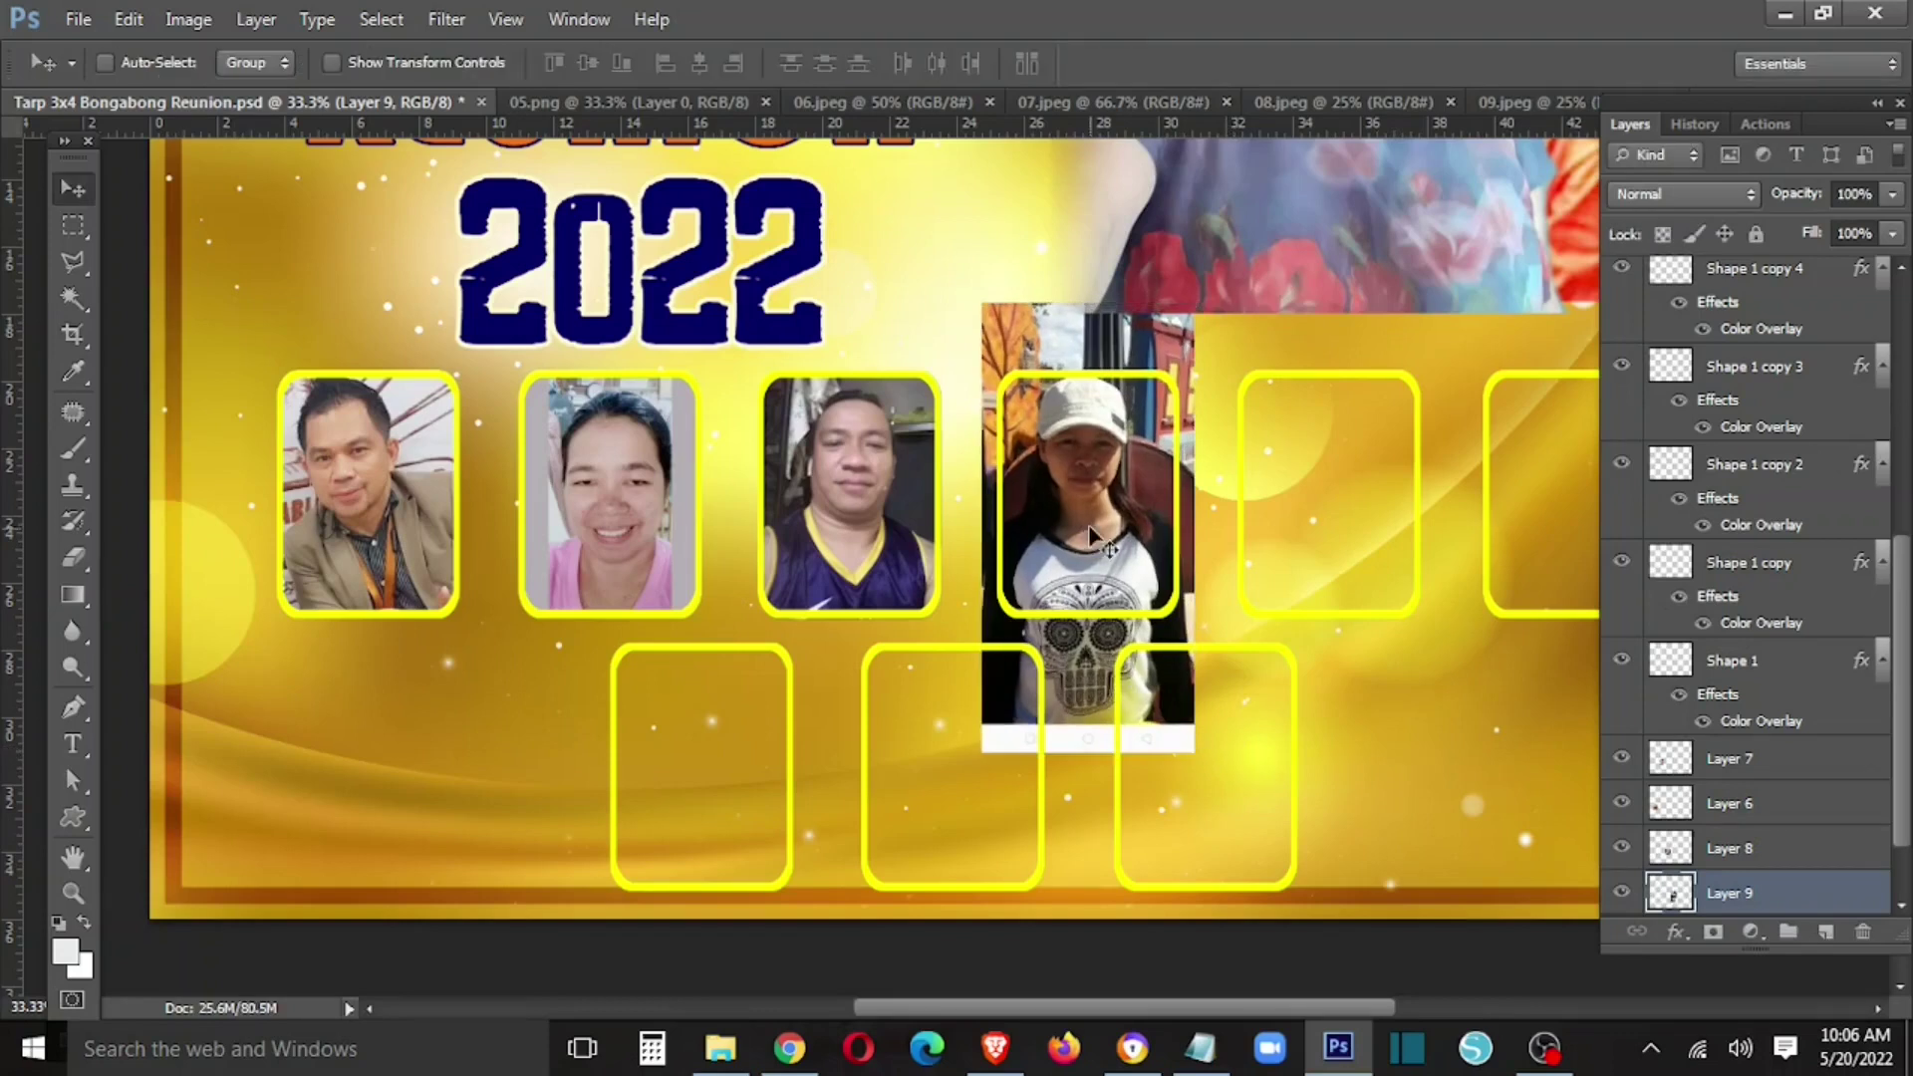
pyautogui.moveTo(1093, 537); pyautogui.dragTo(1109, 549)
# - Trim the photo to the fourth frame's outline and deselect
pyautogui.rightClick(1189, 478)
pyautogui.click(1226, 509)
pyautogui.press('w')
pyautogui.press('v')
pyautogui.rightClick(1101, 520)
pyautogui.click(1141, 545)
pyautogui.rightClick(1102, 533)
pyautogui.click(1146, 583)
pyautogui.press('Delete')
pyautogui.hotkey('ctrl', 'd')
pyautogui.press('m')
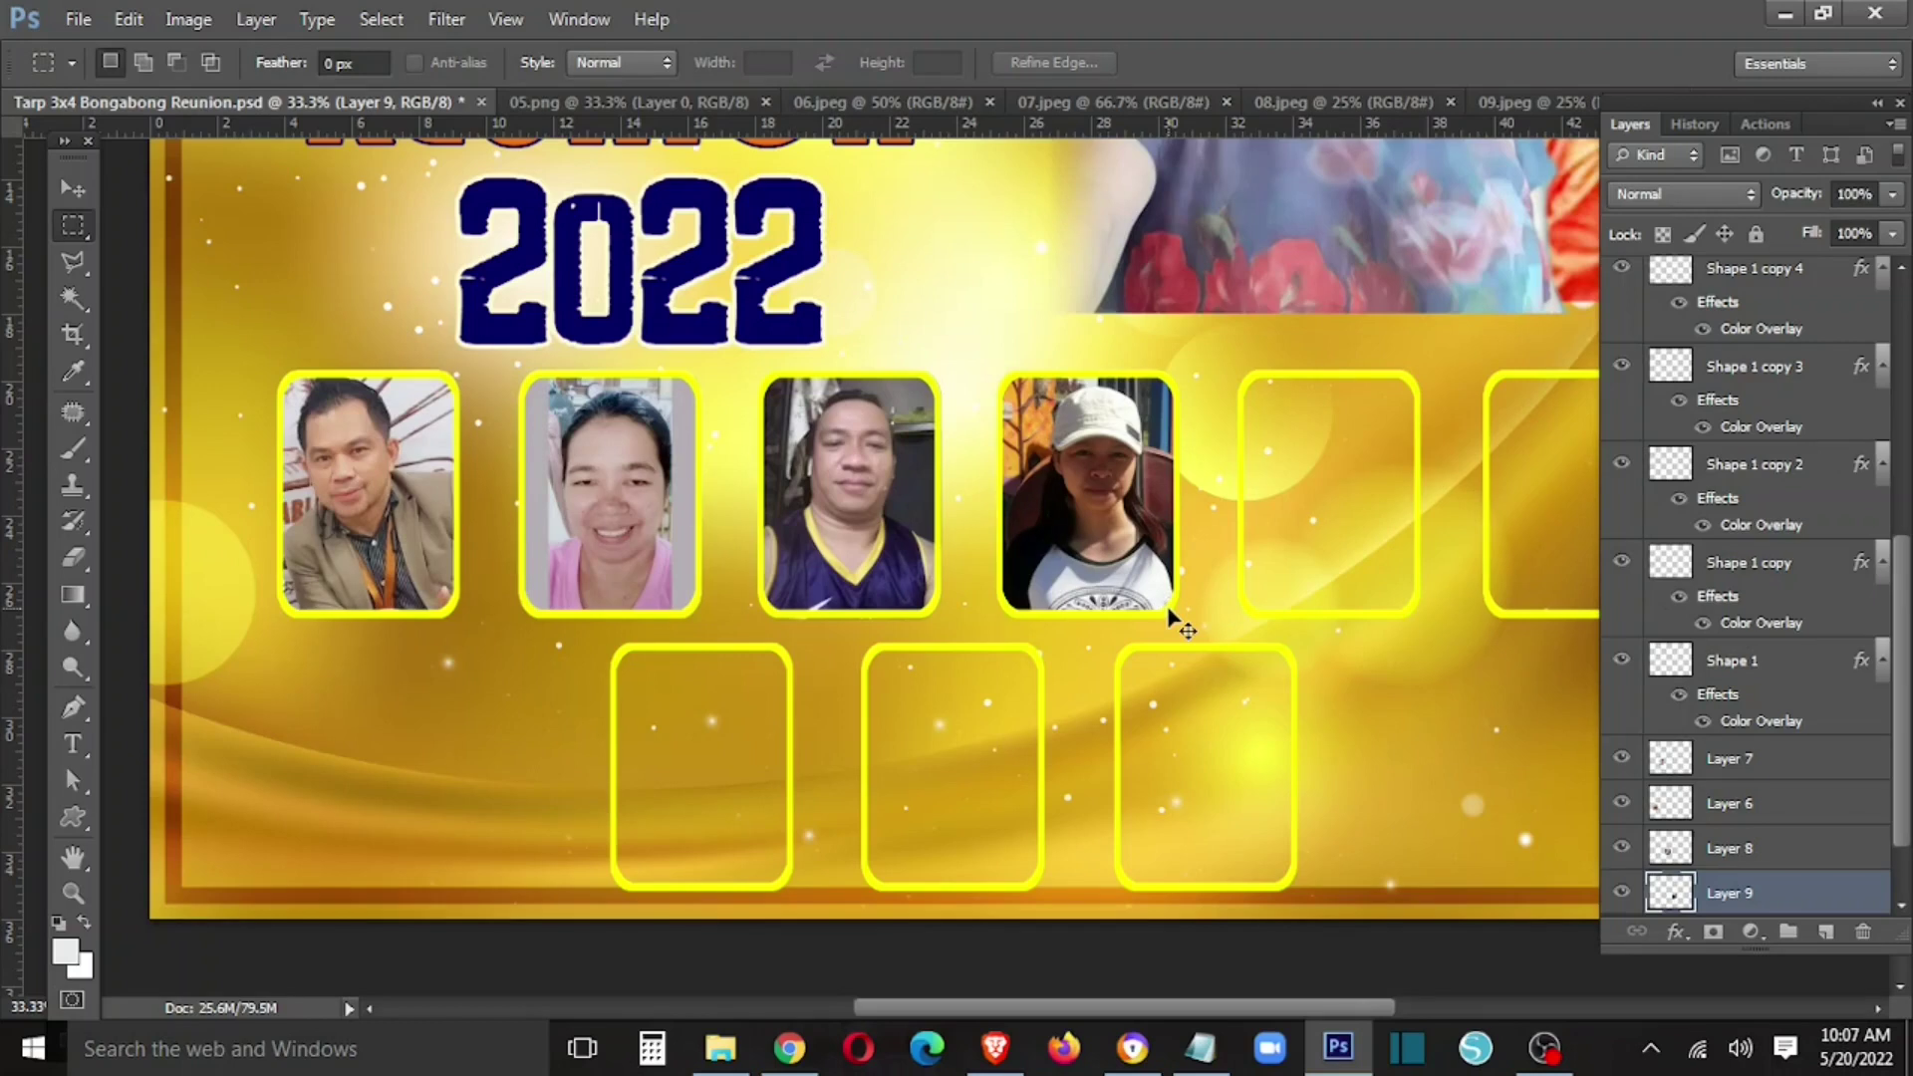
# - Brighten the woman's photo by raising the RGB curve in Curves
pyautogui.hotkey('ctrl', 'm')
pyautogui.moveTo(395, 544); pyautogui.dragTo(301, 516)
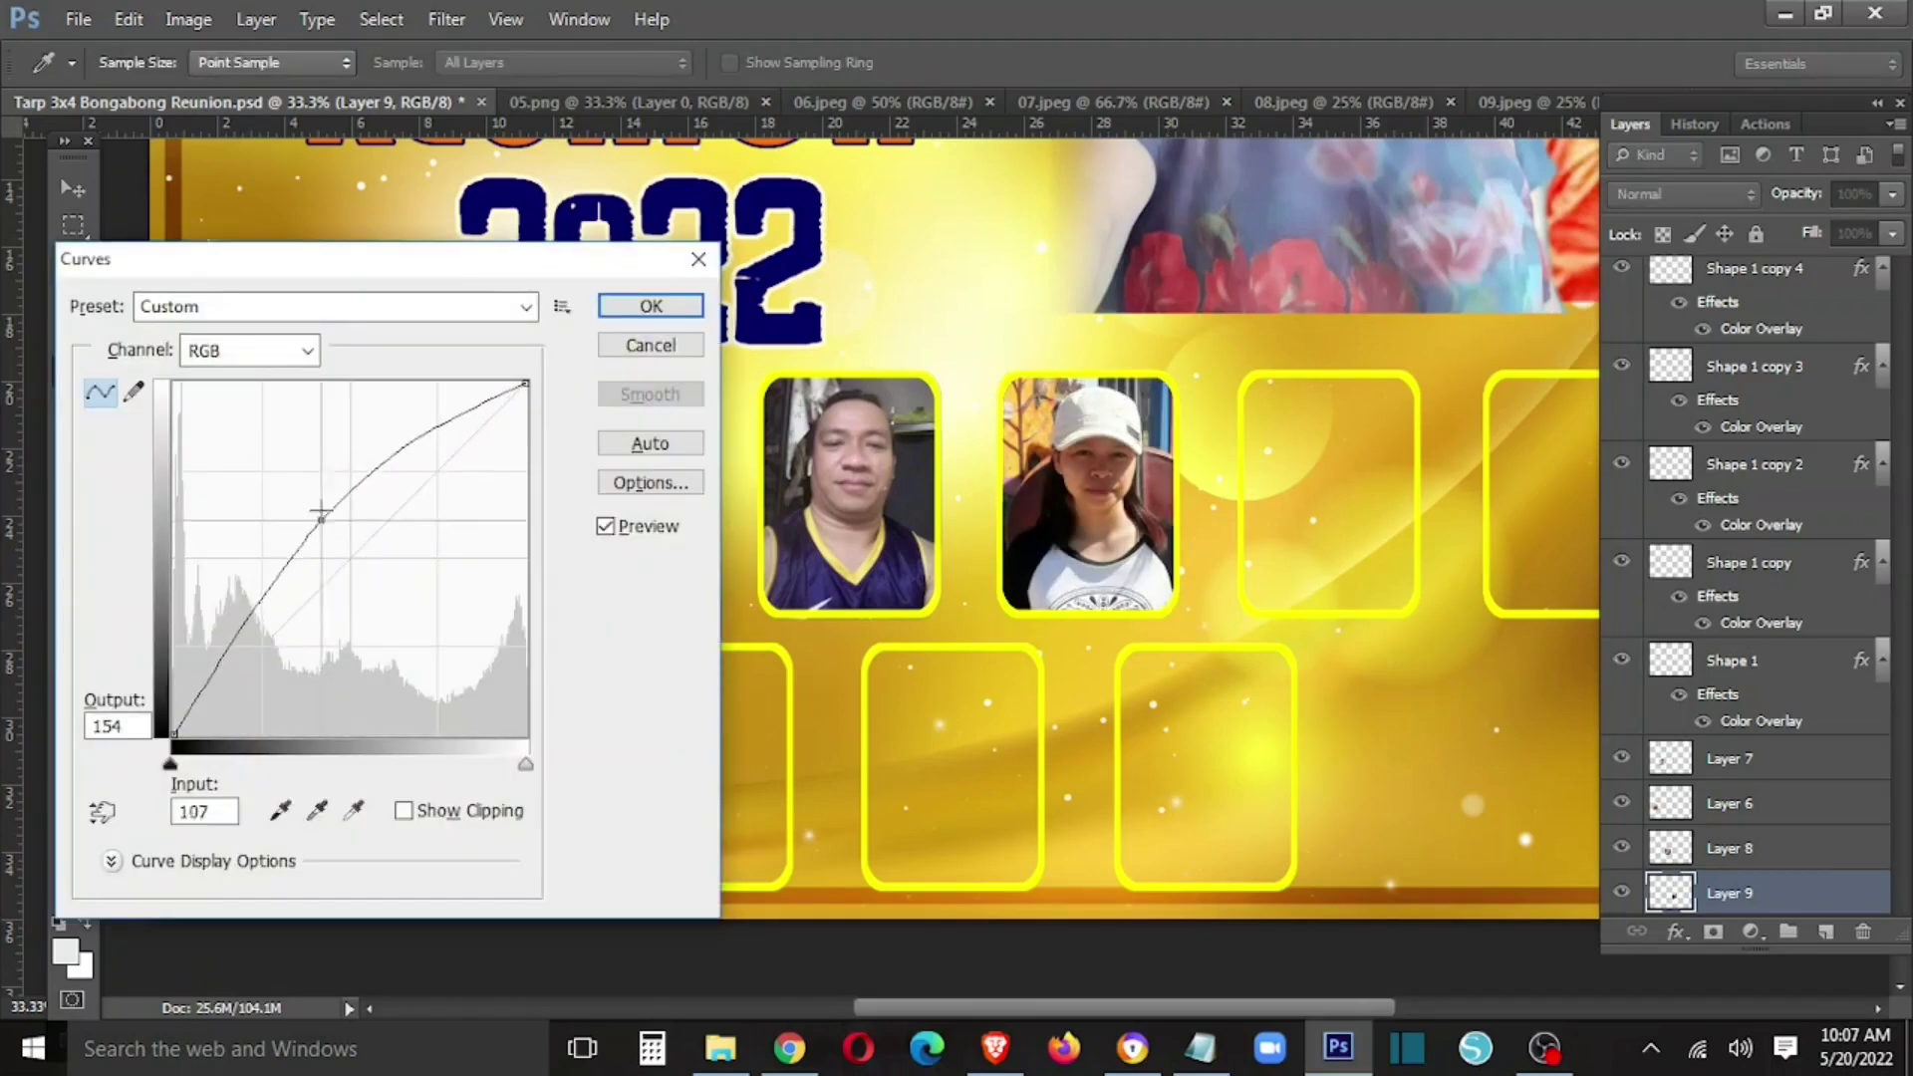
pyautogui.click(651, 306)
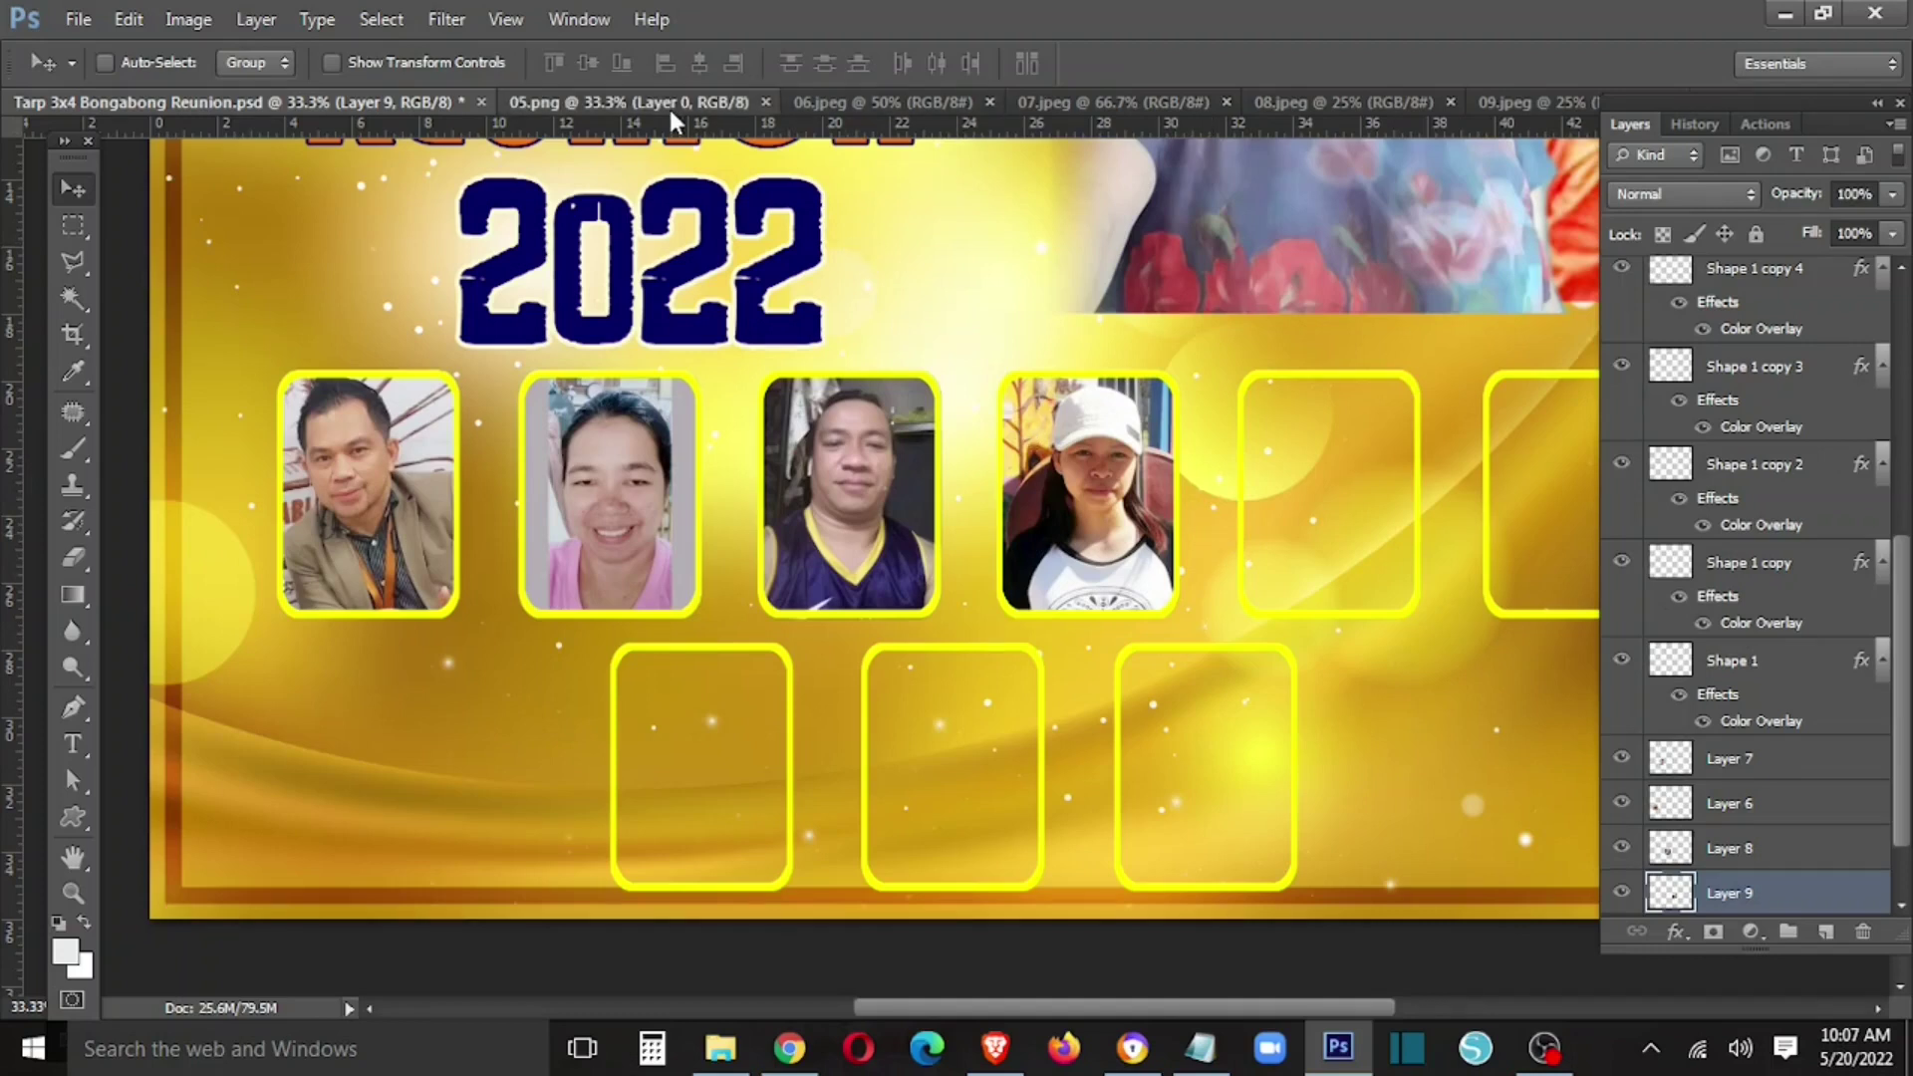
# - Drop the 05.png smiling man's photo onto the tarp and close 05.png without saving
pyautogui.moveTo(668, 104); pyautogui.dragTo(638, 279)
pyautogui.moveTo(695, 538)
pyautogui.mouseDown()
pyautogui.moveTo(1009, 529)
pyautogui.moveTo(787, 499)
pyautogui.mouseUp()
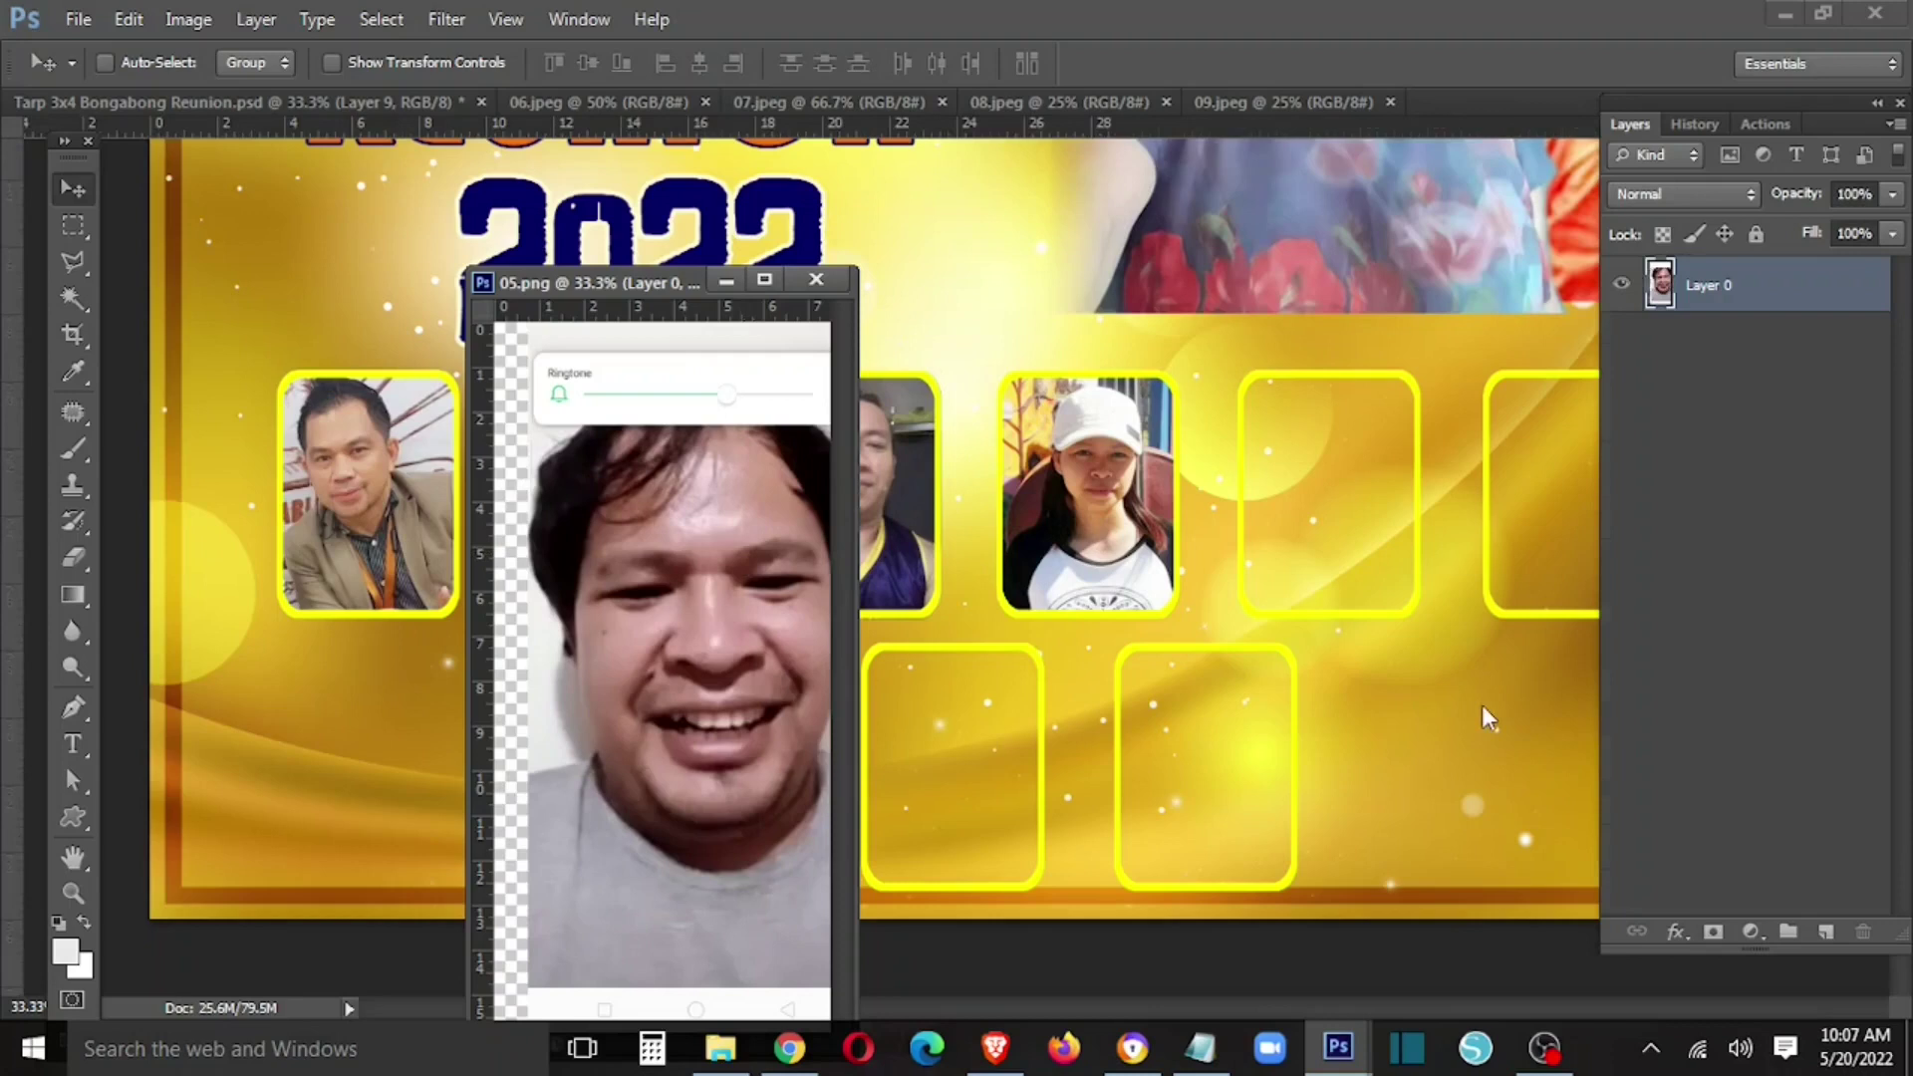
pyautogui.rightClick(1481, 704)
pyautogui.click(1522, 768)
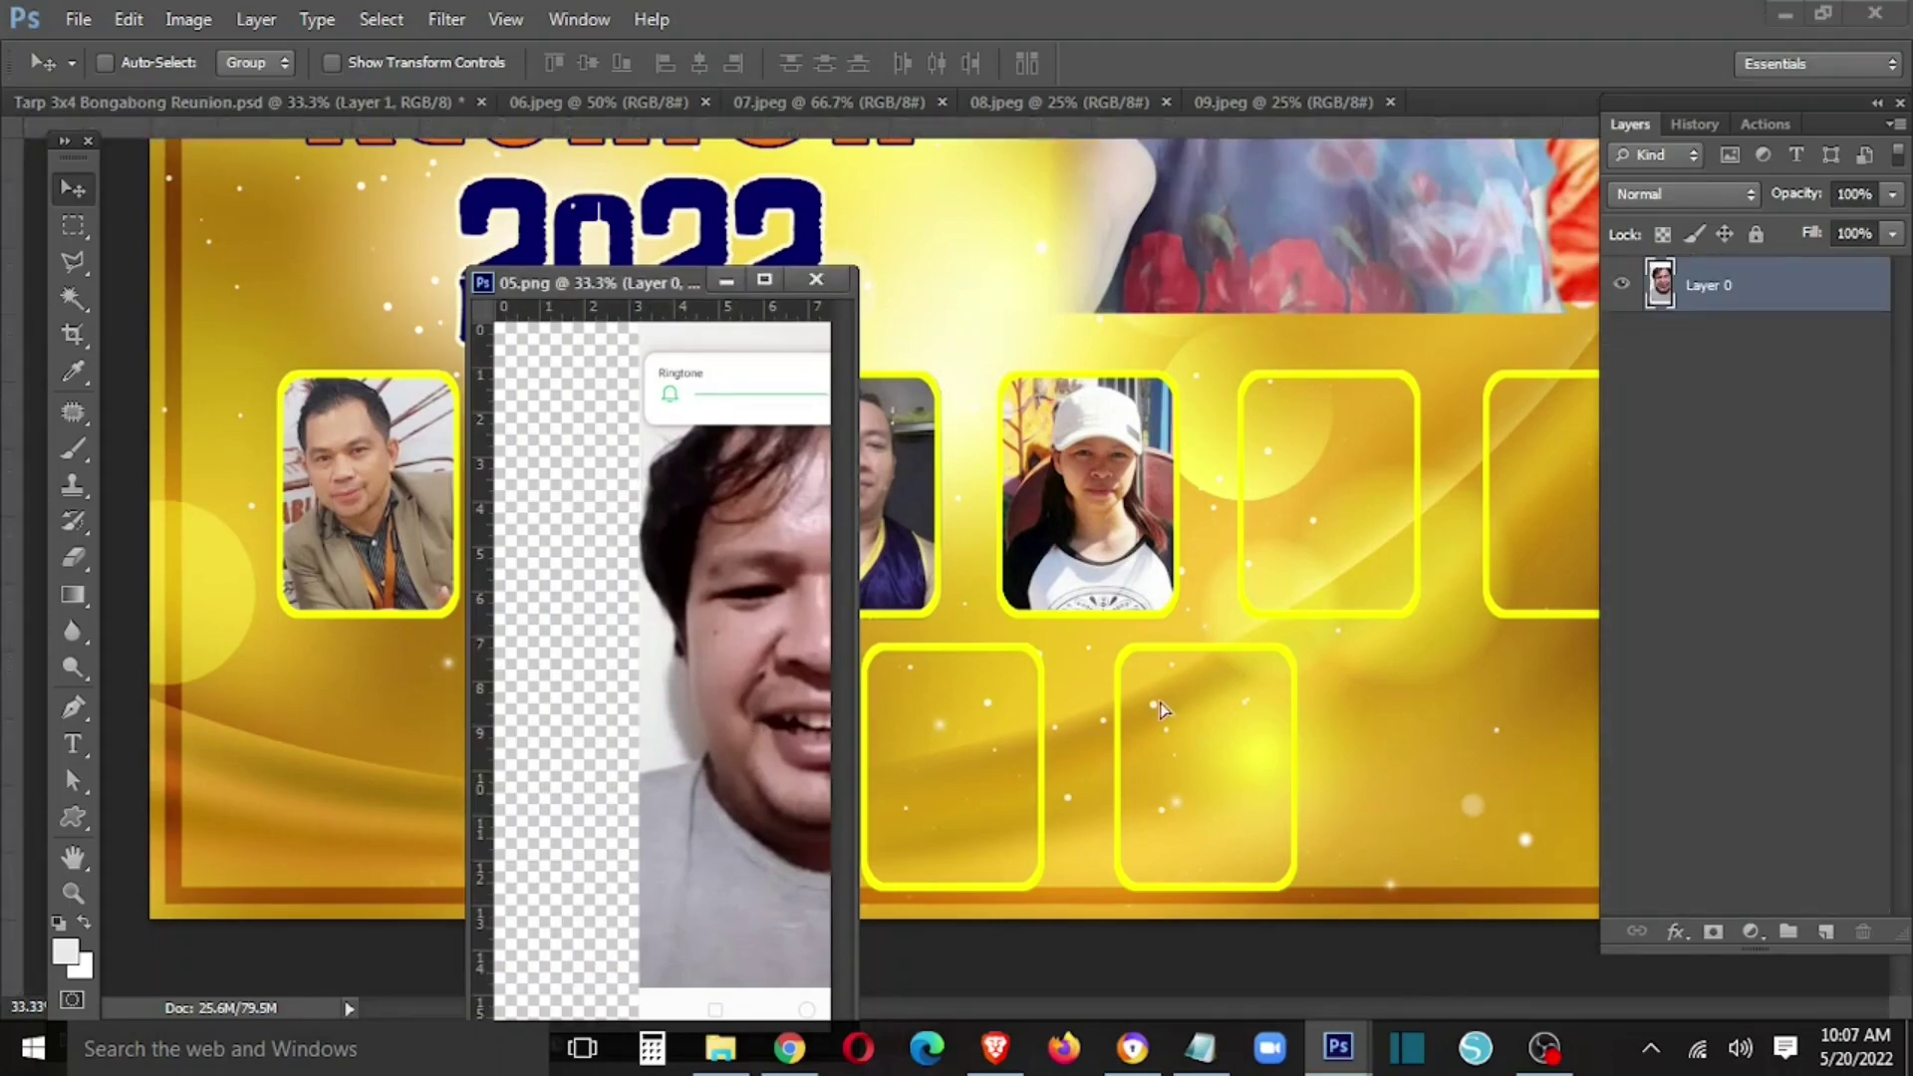
pyautogui.moveTo(688, 647); pyautogui.dragTo(1235, 618)
pyautogui.click(816, 279)
pyautogui.click(959, 412)
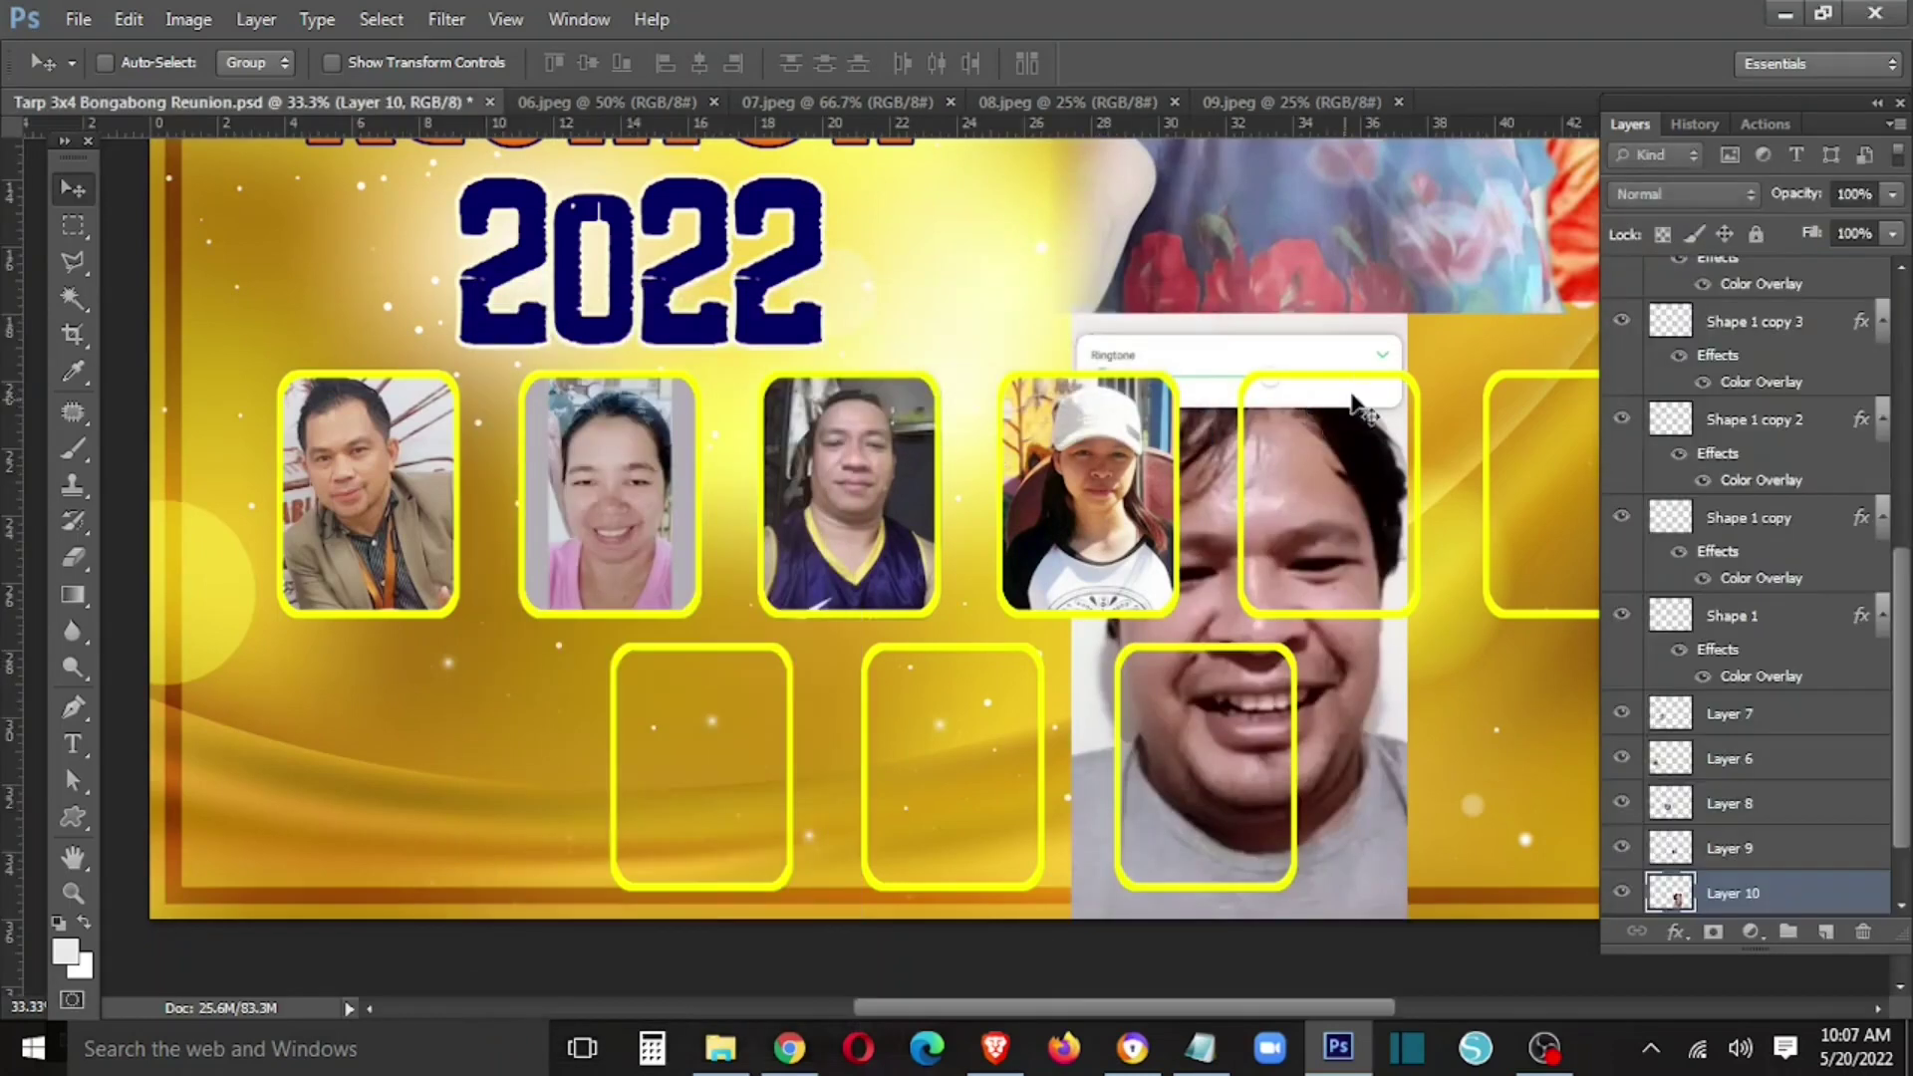
# - Scale the photo down and move it into the fifth top-row frame
pyautogui.hotkey('ctrl', 't')
pyautogui.moveTo(1406, 309); pyautogui.dragTo(1367, 483)
pyautogui.moveTo(1295, 670); pyautogui.dragTo(1392, 528)
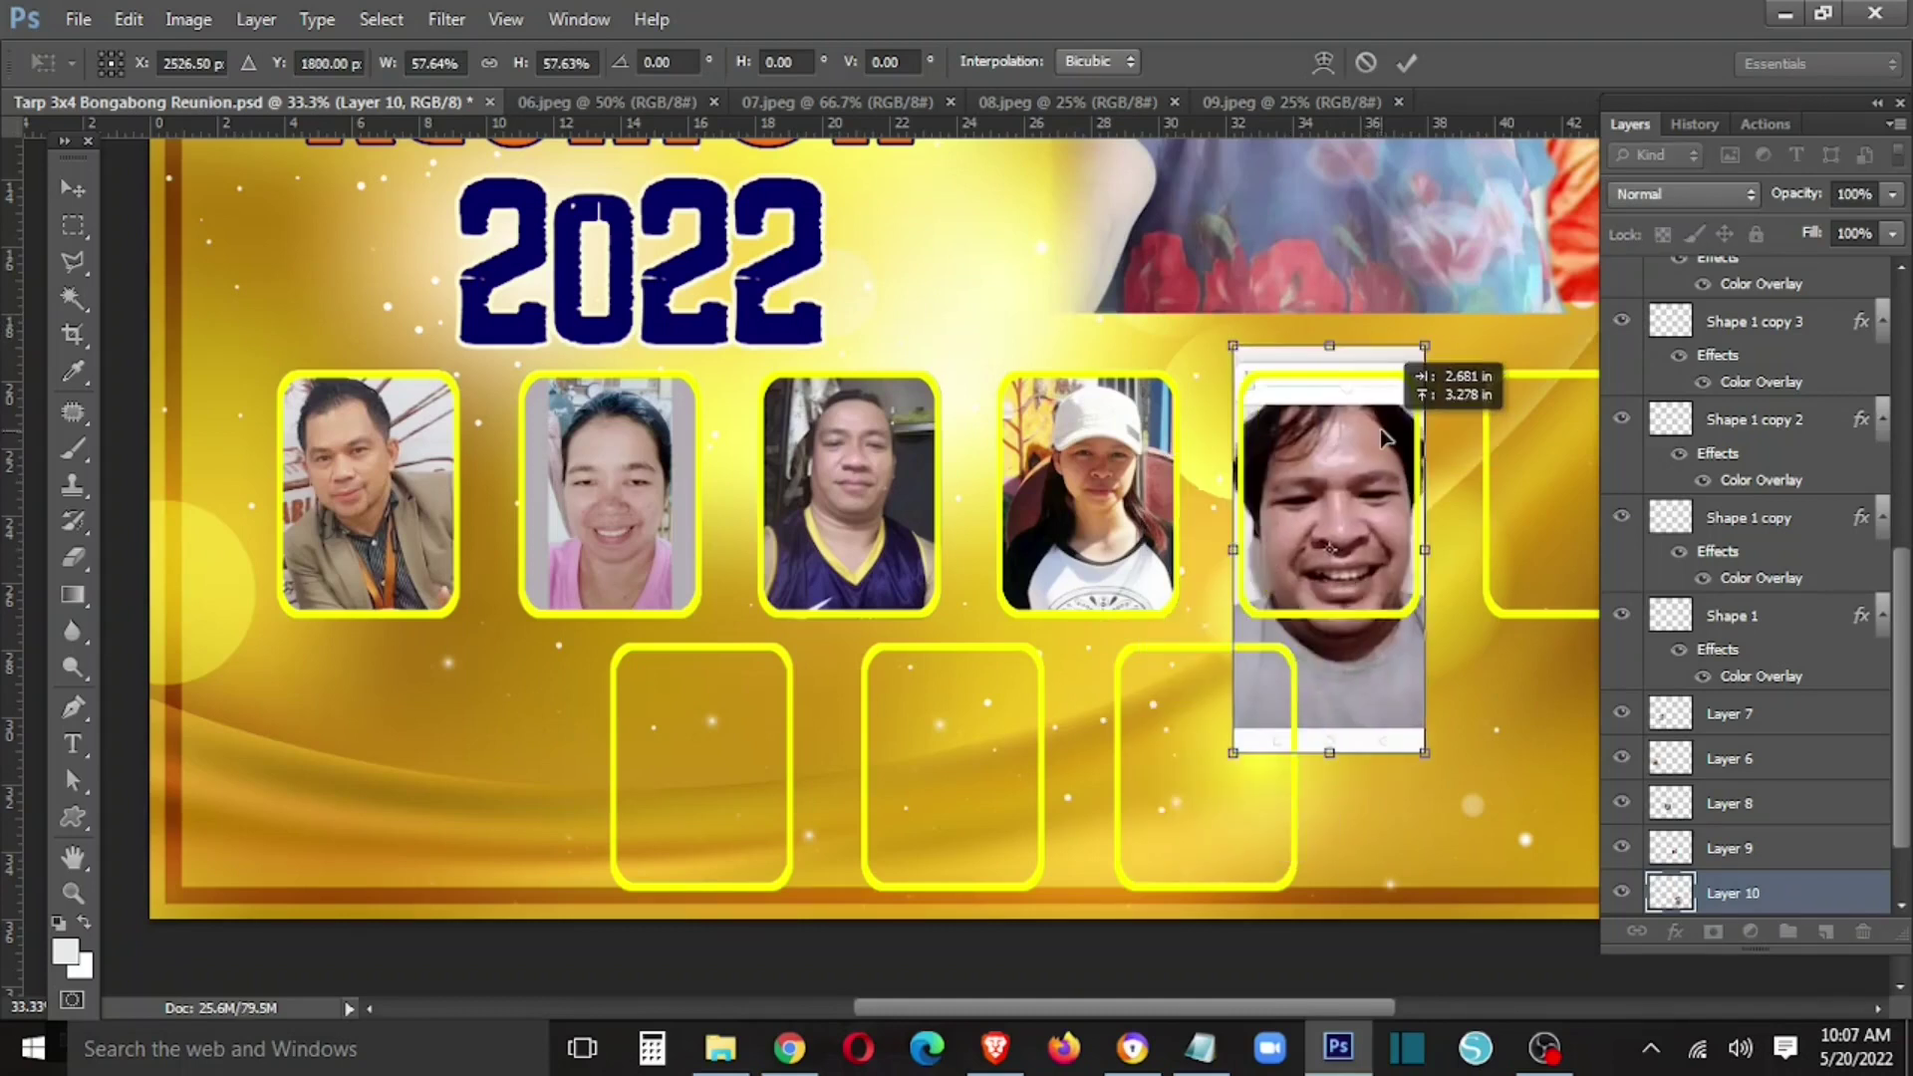
pyautogui.moveTo(1431, 725); pyautogui.dragTo(1417, 695)
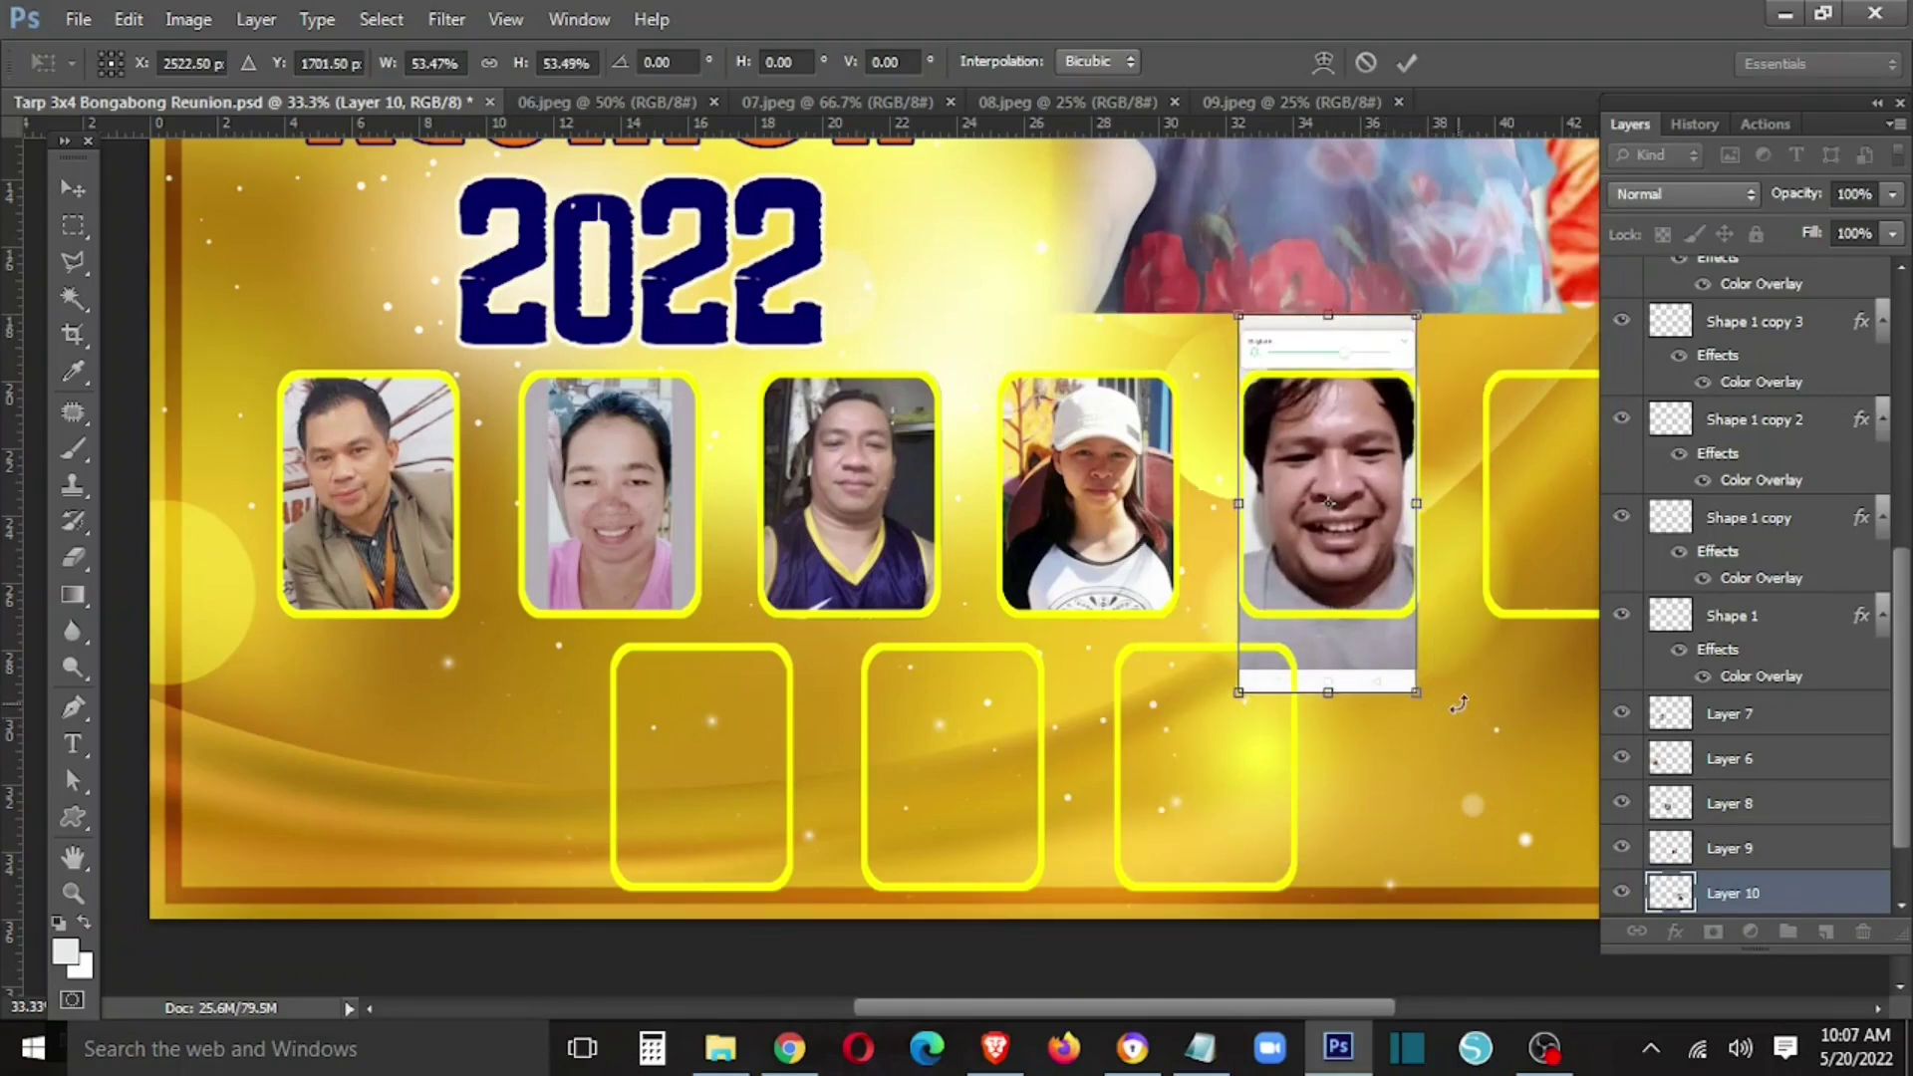
pyautogui.press('Return')
pyautogui.hotkey('shift', 'Down')
pyautogui.hotkey('shift', 'Down')
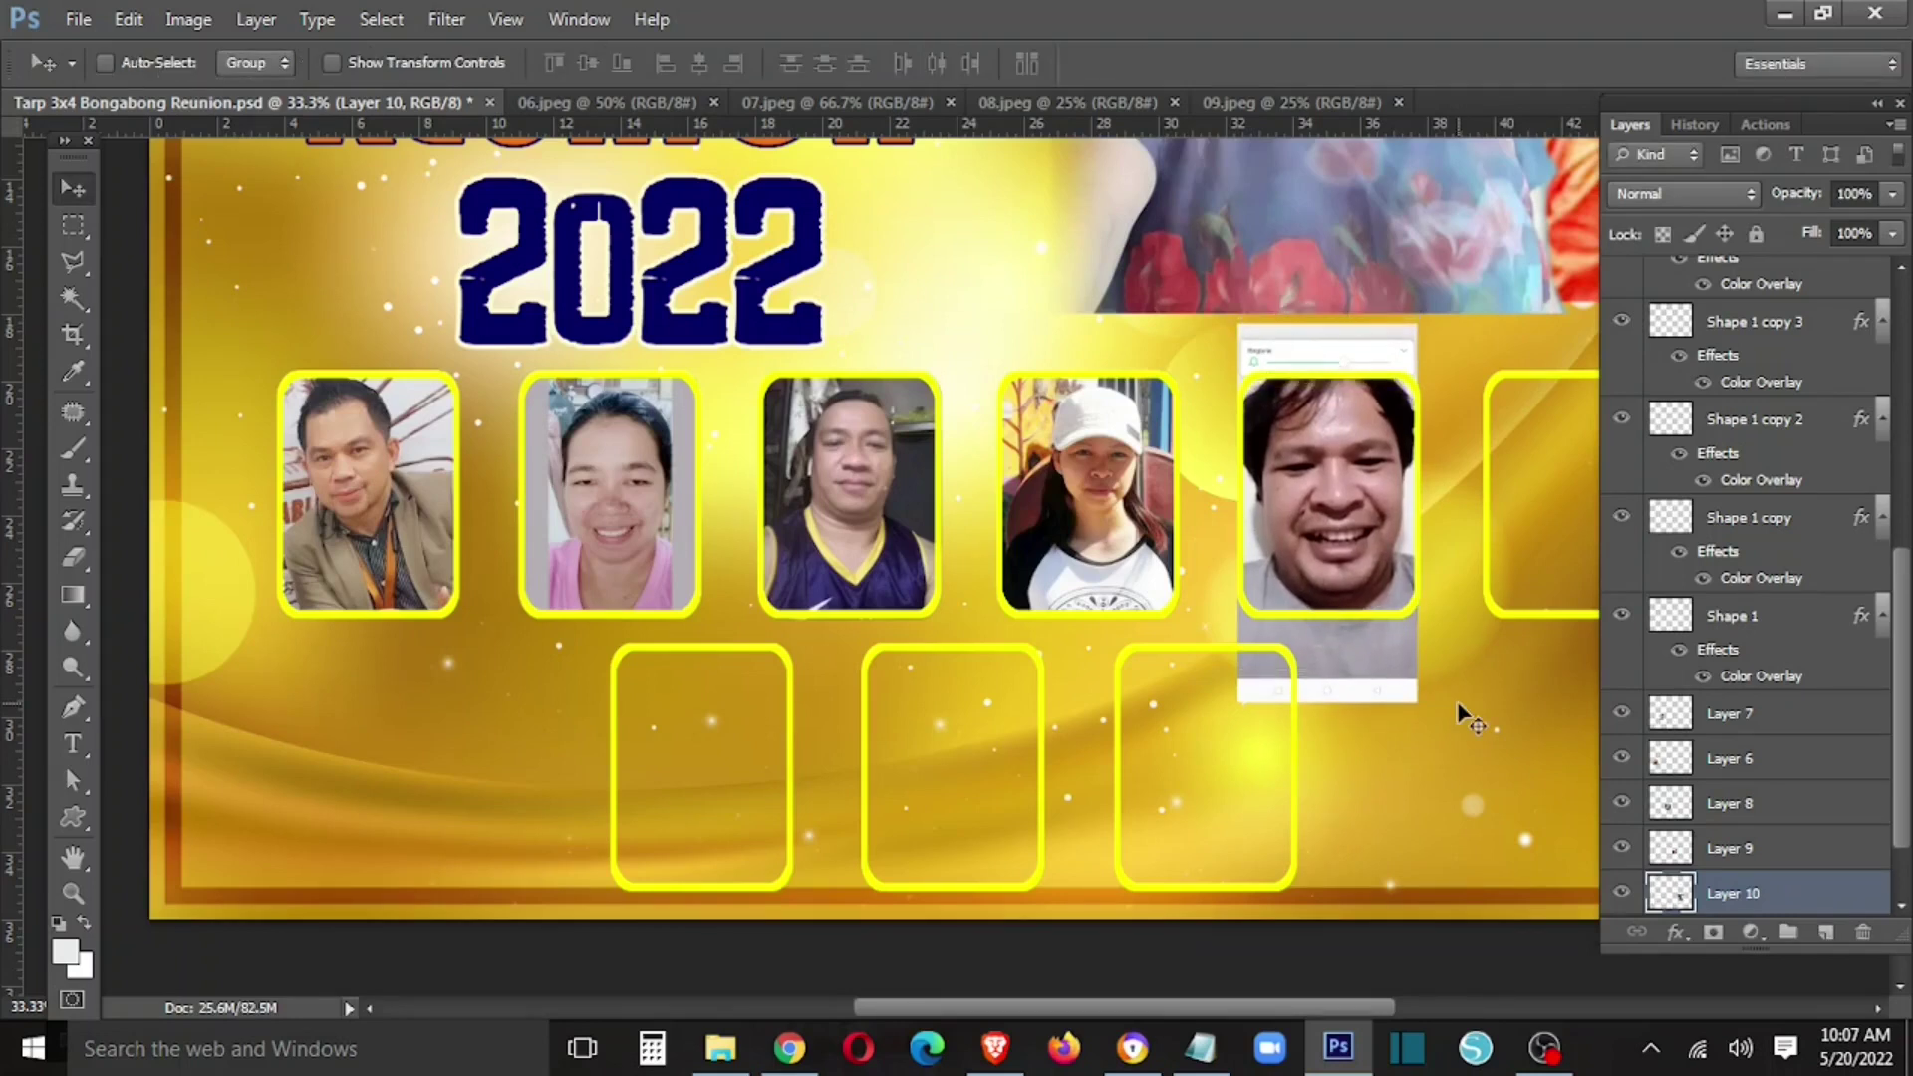
# - Fine-tune the photo's size and position so it fills the fifth frame
pyautogui.hotkey('ctrl', 't')
pyautogui.moveTo(1417, 702); pyautogui.dragTo(1391, 688)
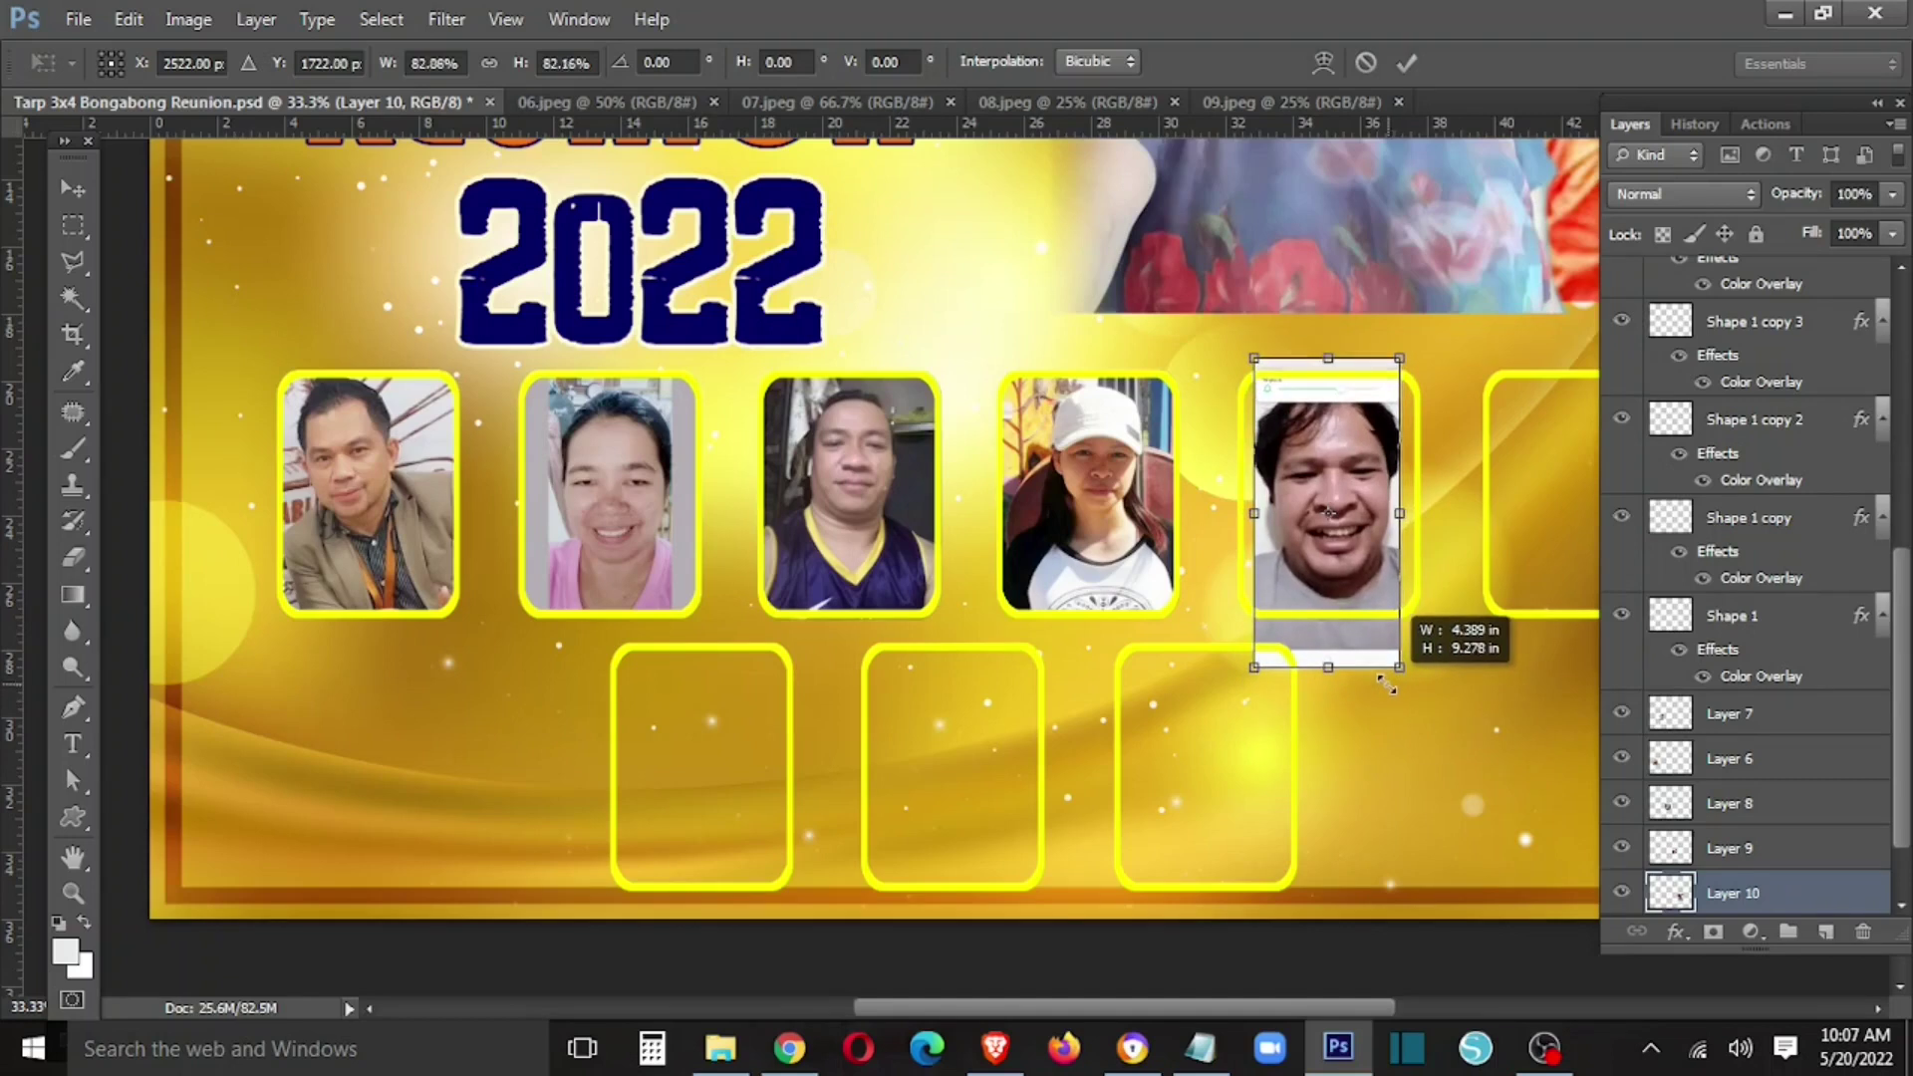
pyautogui.moveTo(1387, 685); pyautogui.dragTo(1399, 678)
pyautogui.press('Return')
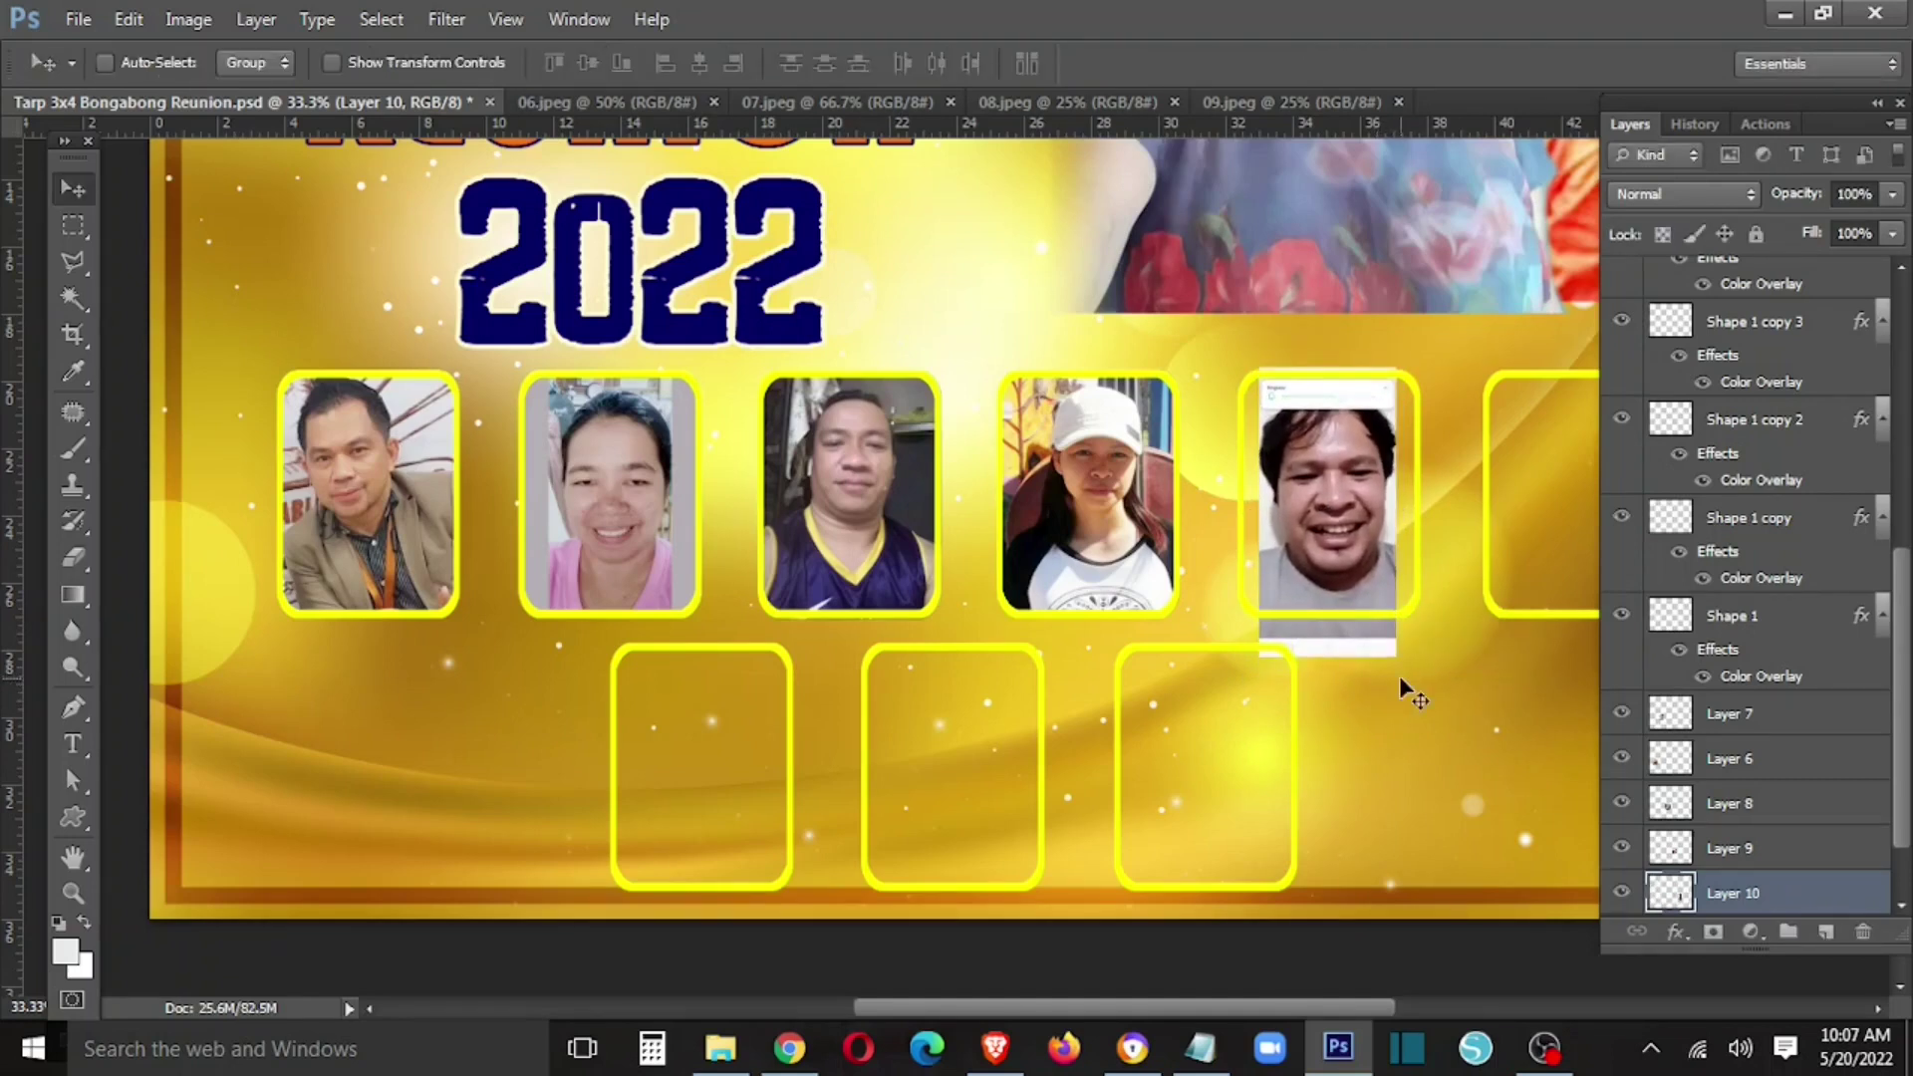
pyautogui.hotkey('shift', 'Up')
pyautogui.hotkey('shift', 'Up')
pyautogui.hotkey('shift', 'Up')
pyautogui.hotkey('shift', 'Up')
pyautogui.hotkey('shift', 'Up')
pyautogui.hotkey('shift', 'Up')
pyautogui.hotkey('shift', 'Up')
pyautogui.hotkey('shift', 'Up')
pyautogui.hotkey('shift', 'Up')
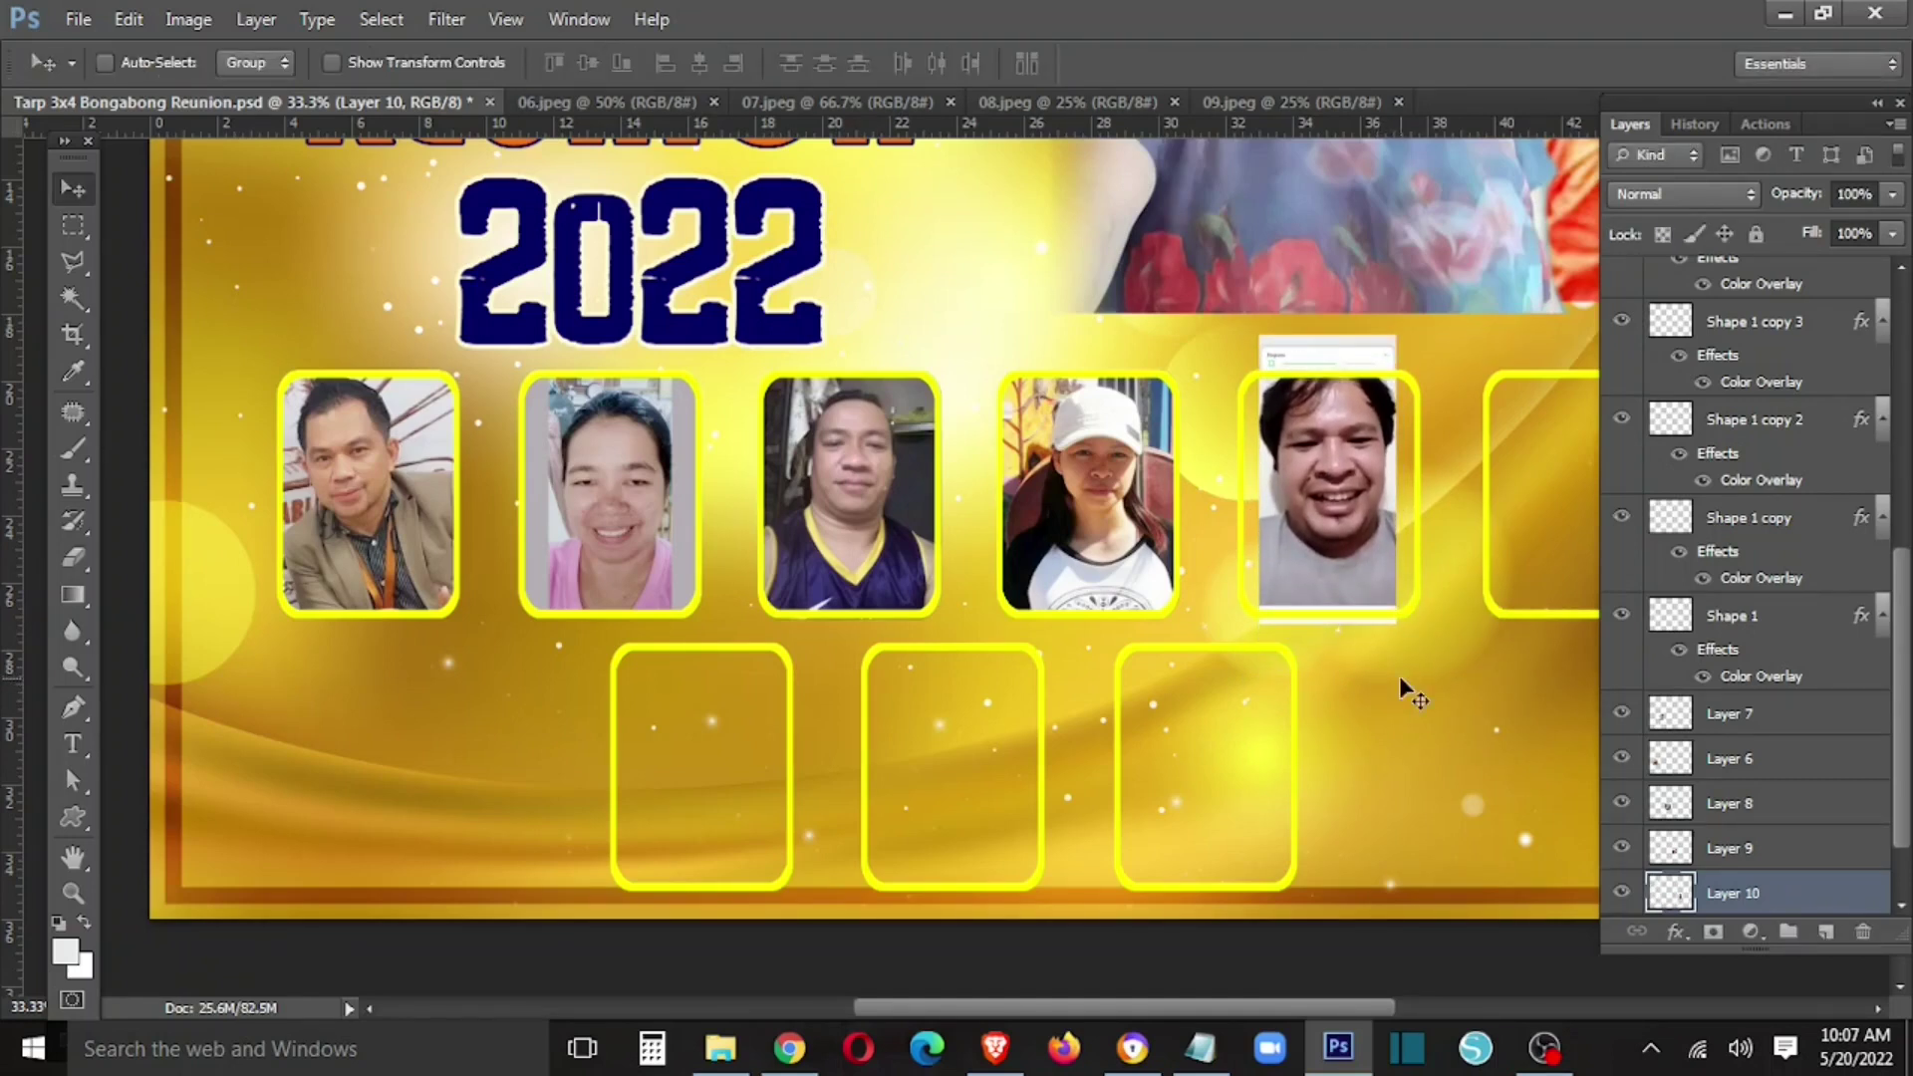
pyautogui.hotkey('ctrl', 't')
pyautogui.moveTo(1397, 634); pyautogui.dragTo(1402, 646)
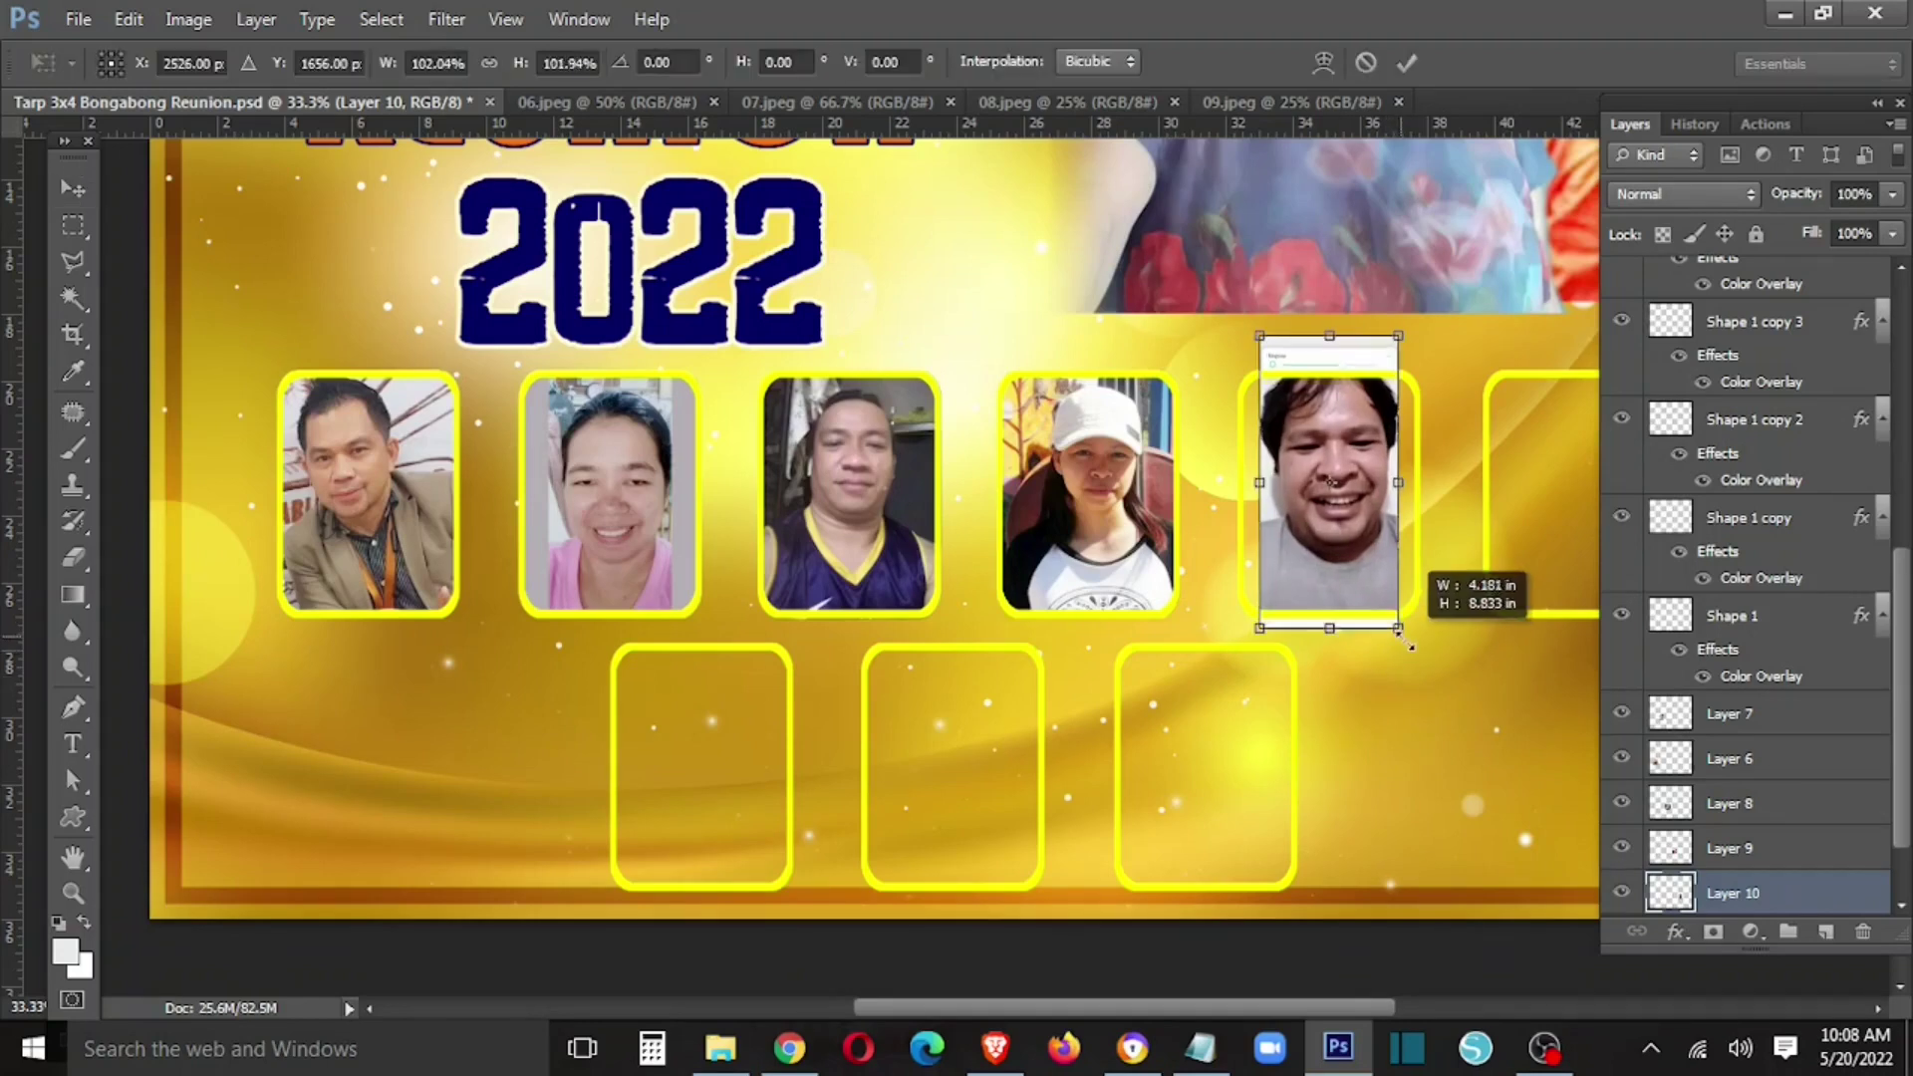
pyautogui.press('Return')
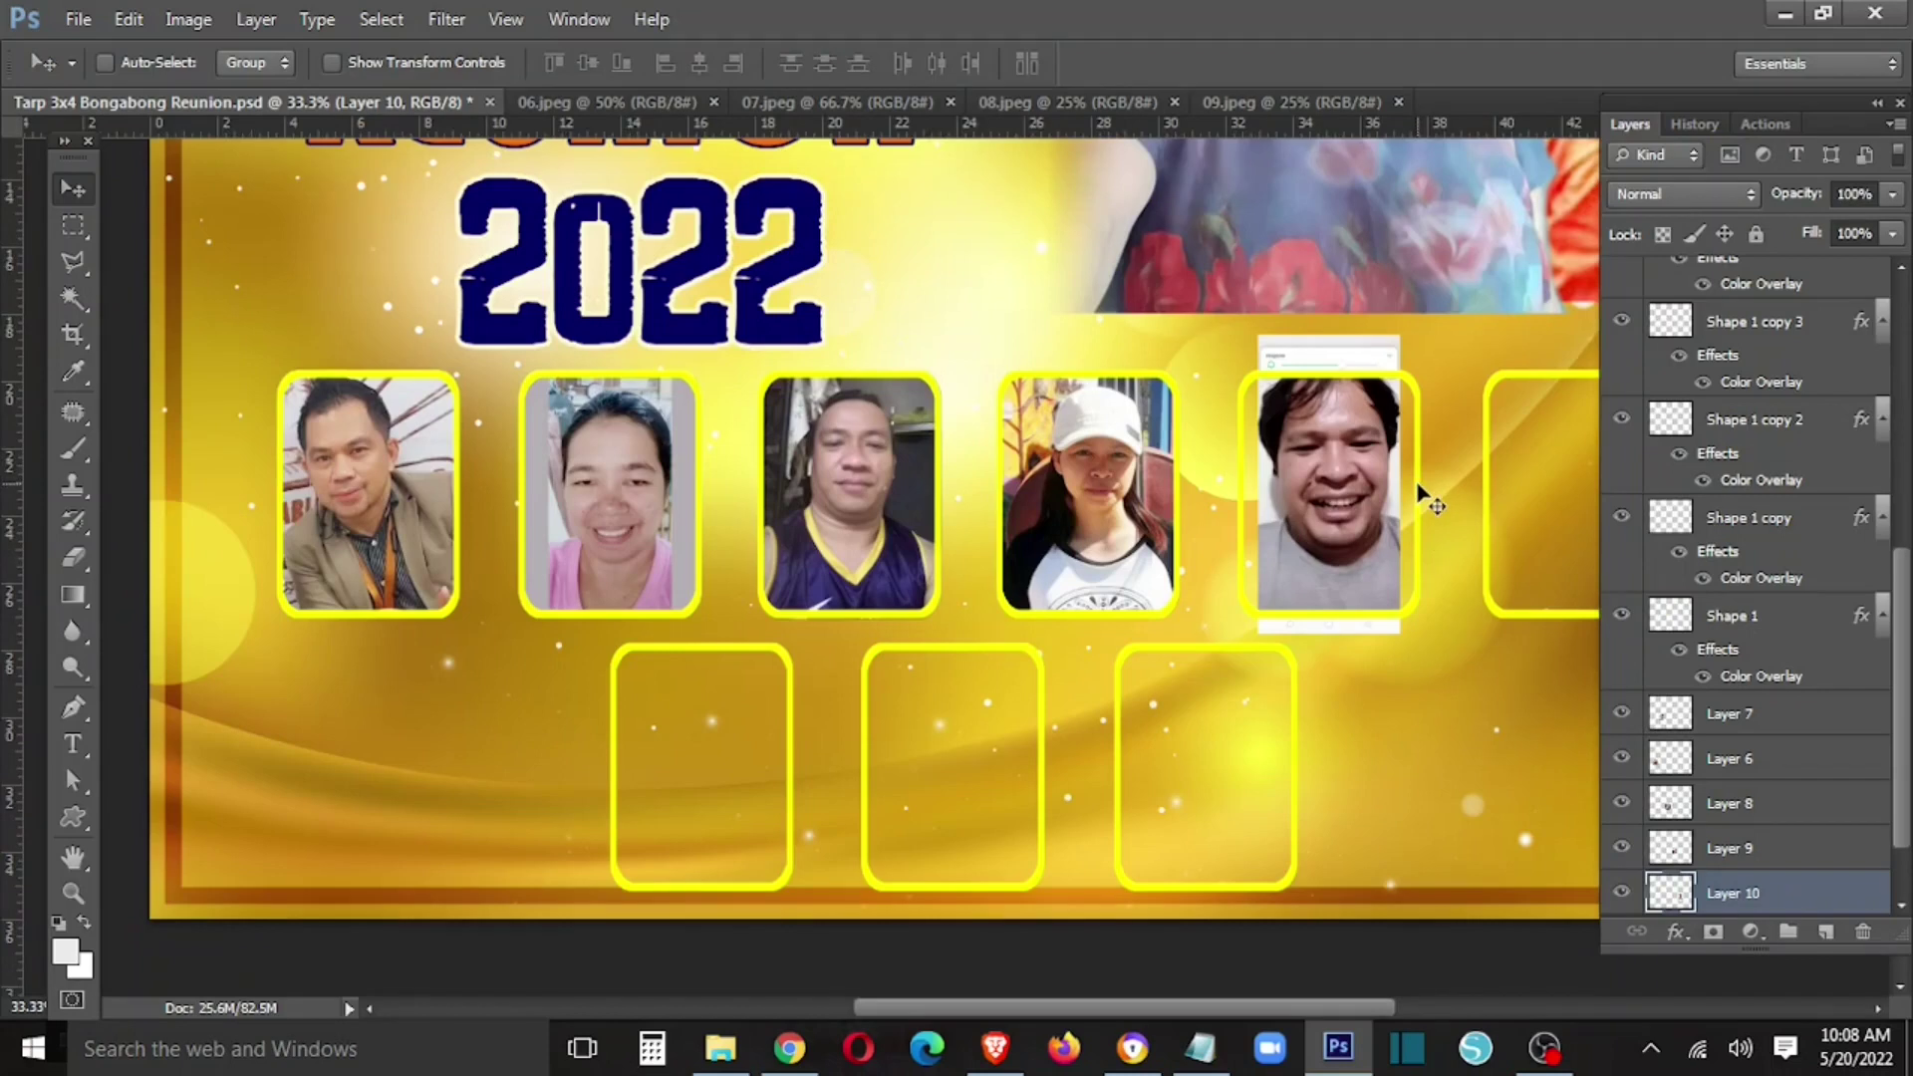
# - Magic Wand the fifth frame's interior and copy it to a new layer
pyautogui.rightClick(1423, 494)
pyautogui.click(1450, 530)
pyautogui.press('w')
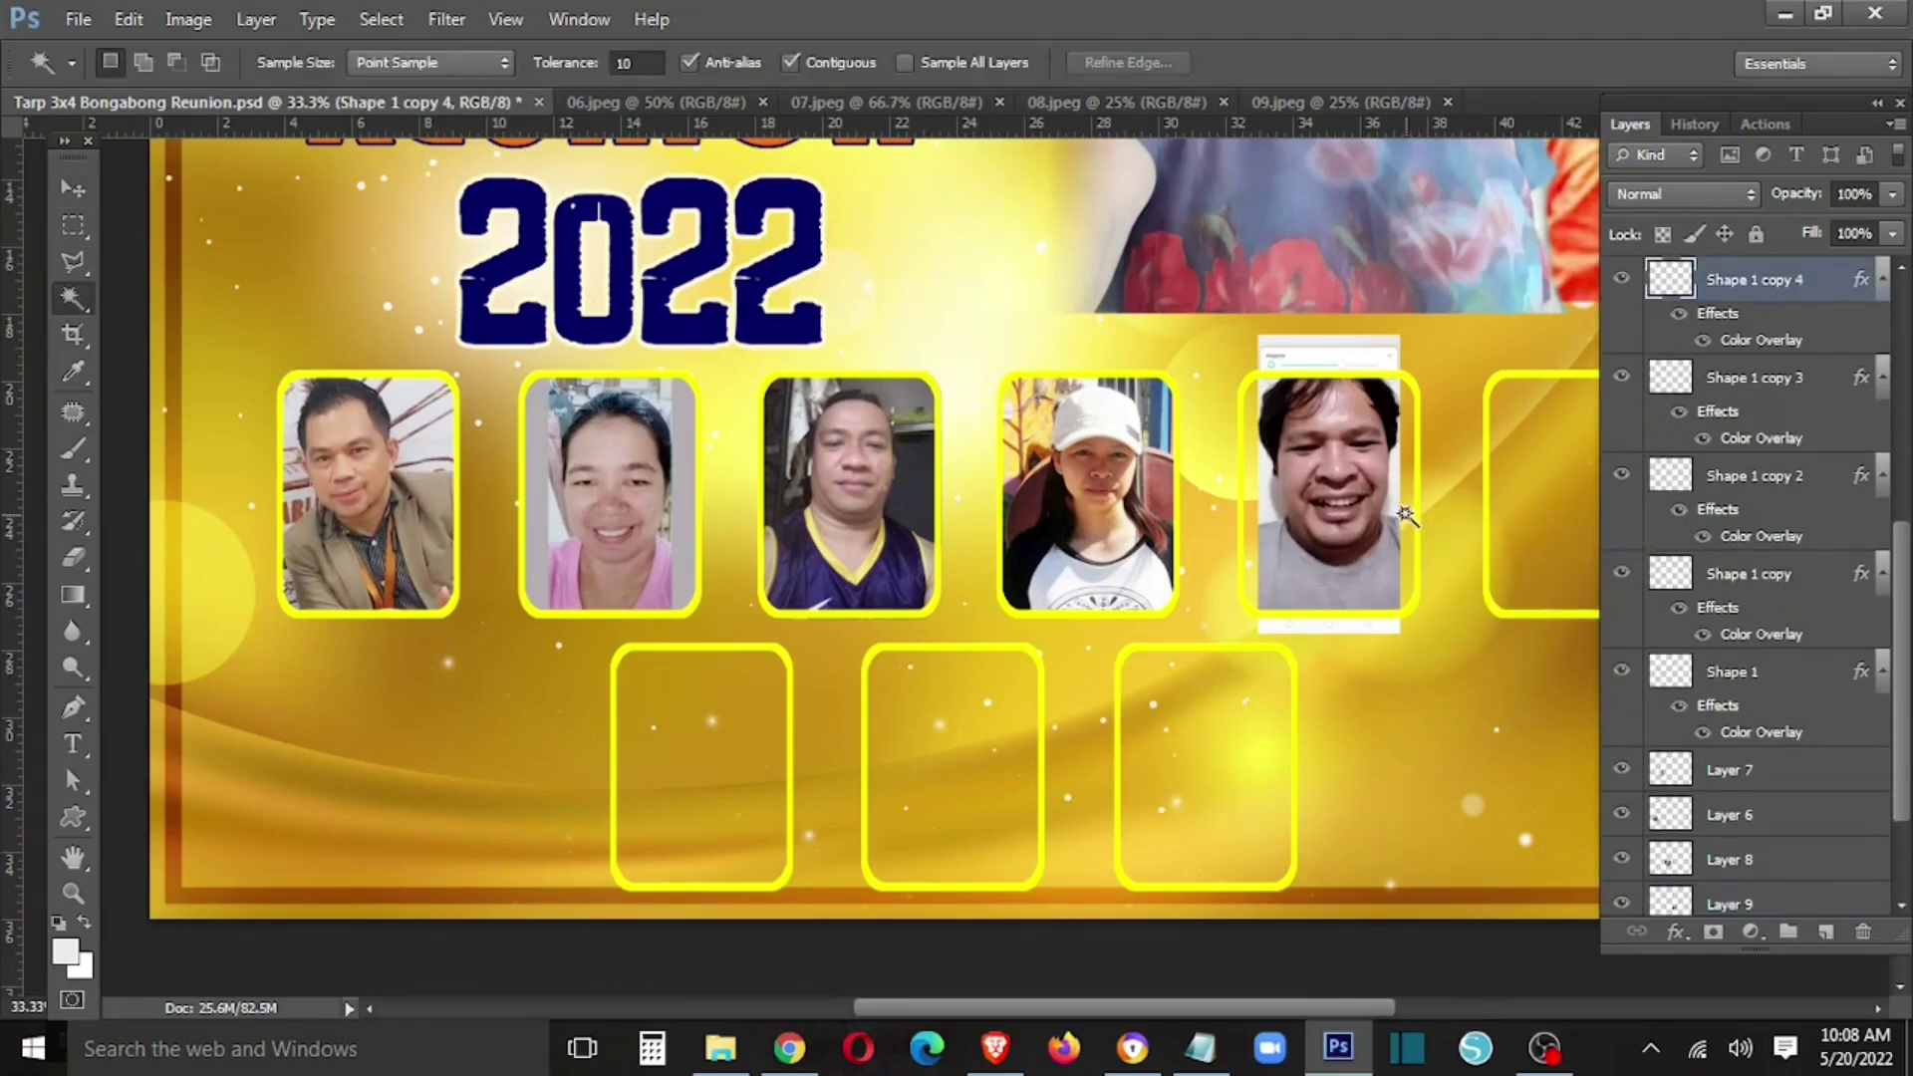
pyautogui.scroll(-3, 1754, 778)
pyautogui.click(1754, 853)
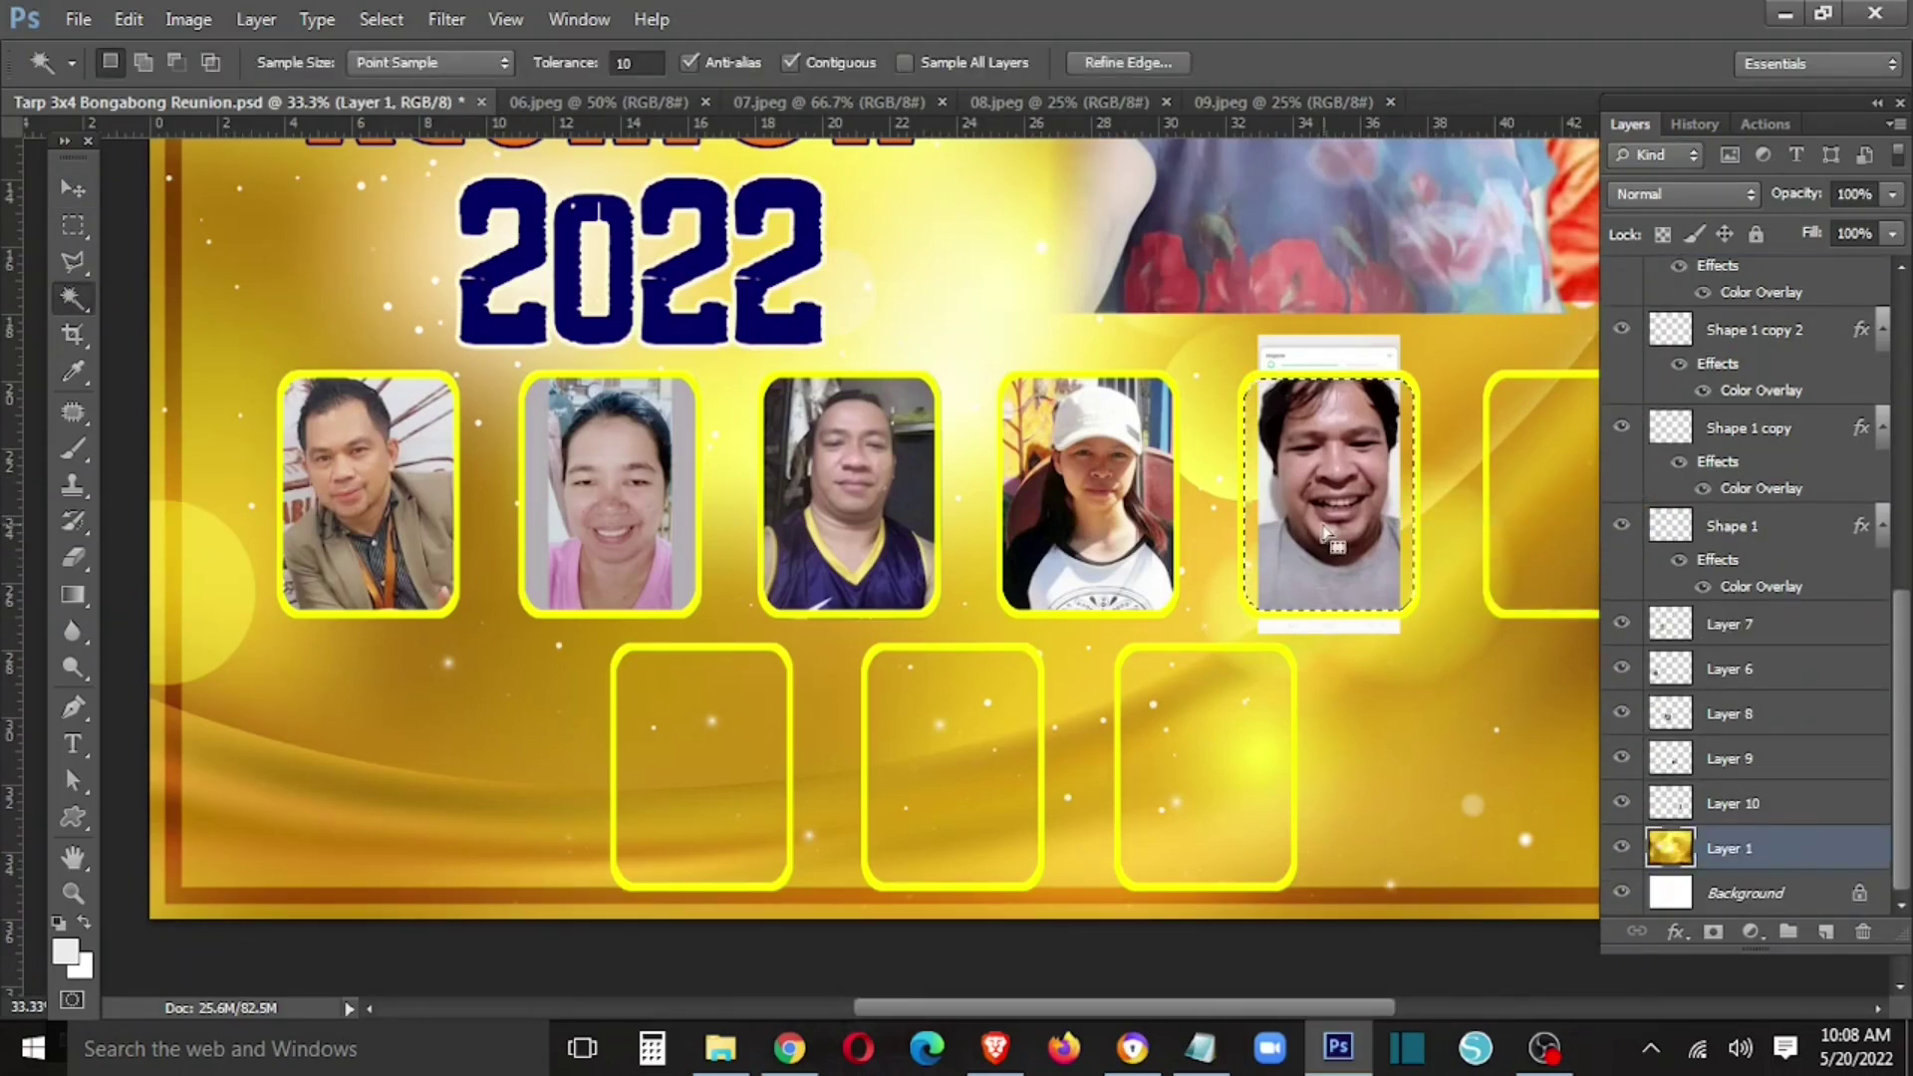
pyautogui.rightClick(1326, 533)
pyautogui.click(1655, 897)
# - Give the new layer a near-white Color Overlay sampled from the photo
pyautogui.press('v')
pyautogui.rightClick(1762, 856)
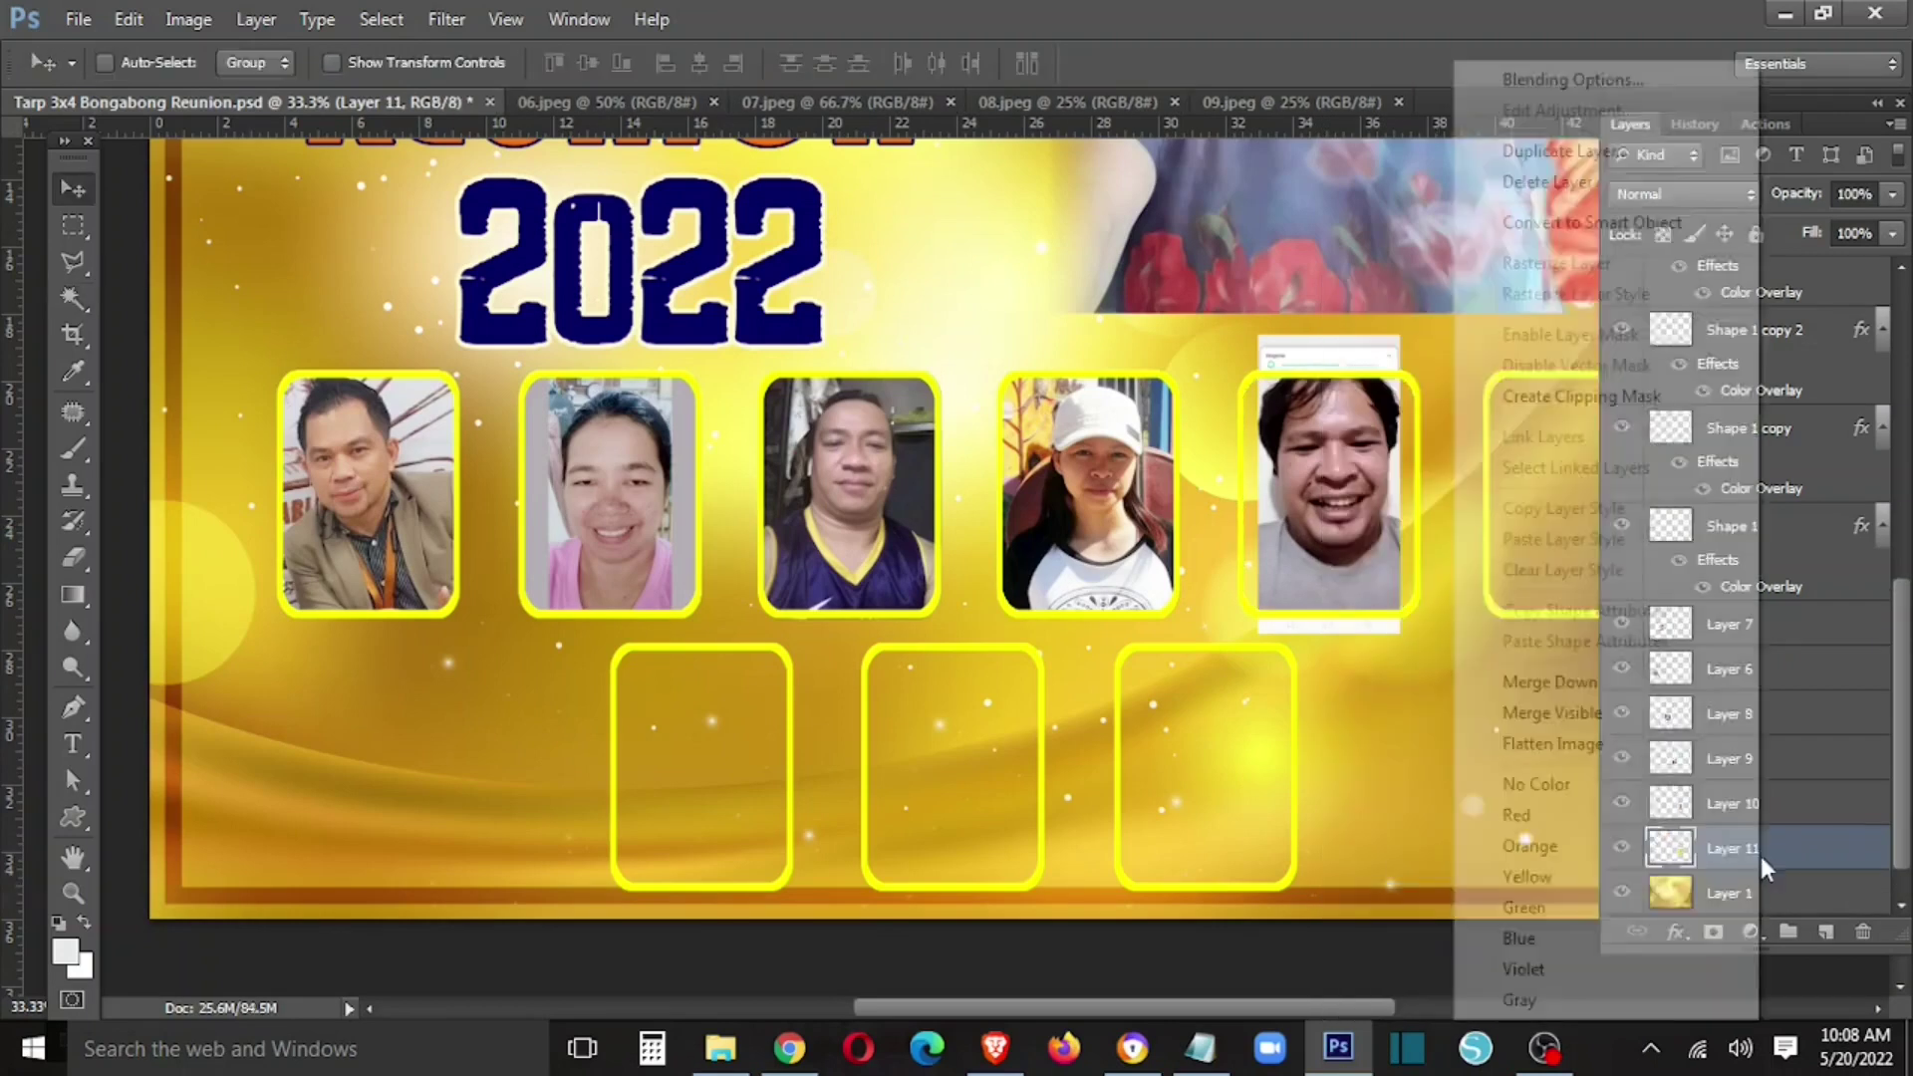
pyautogui.click(1572, 79)
pyautogui.click(1180, 611)
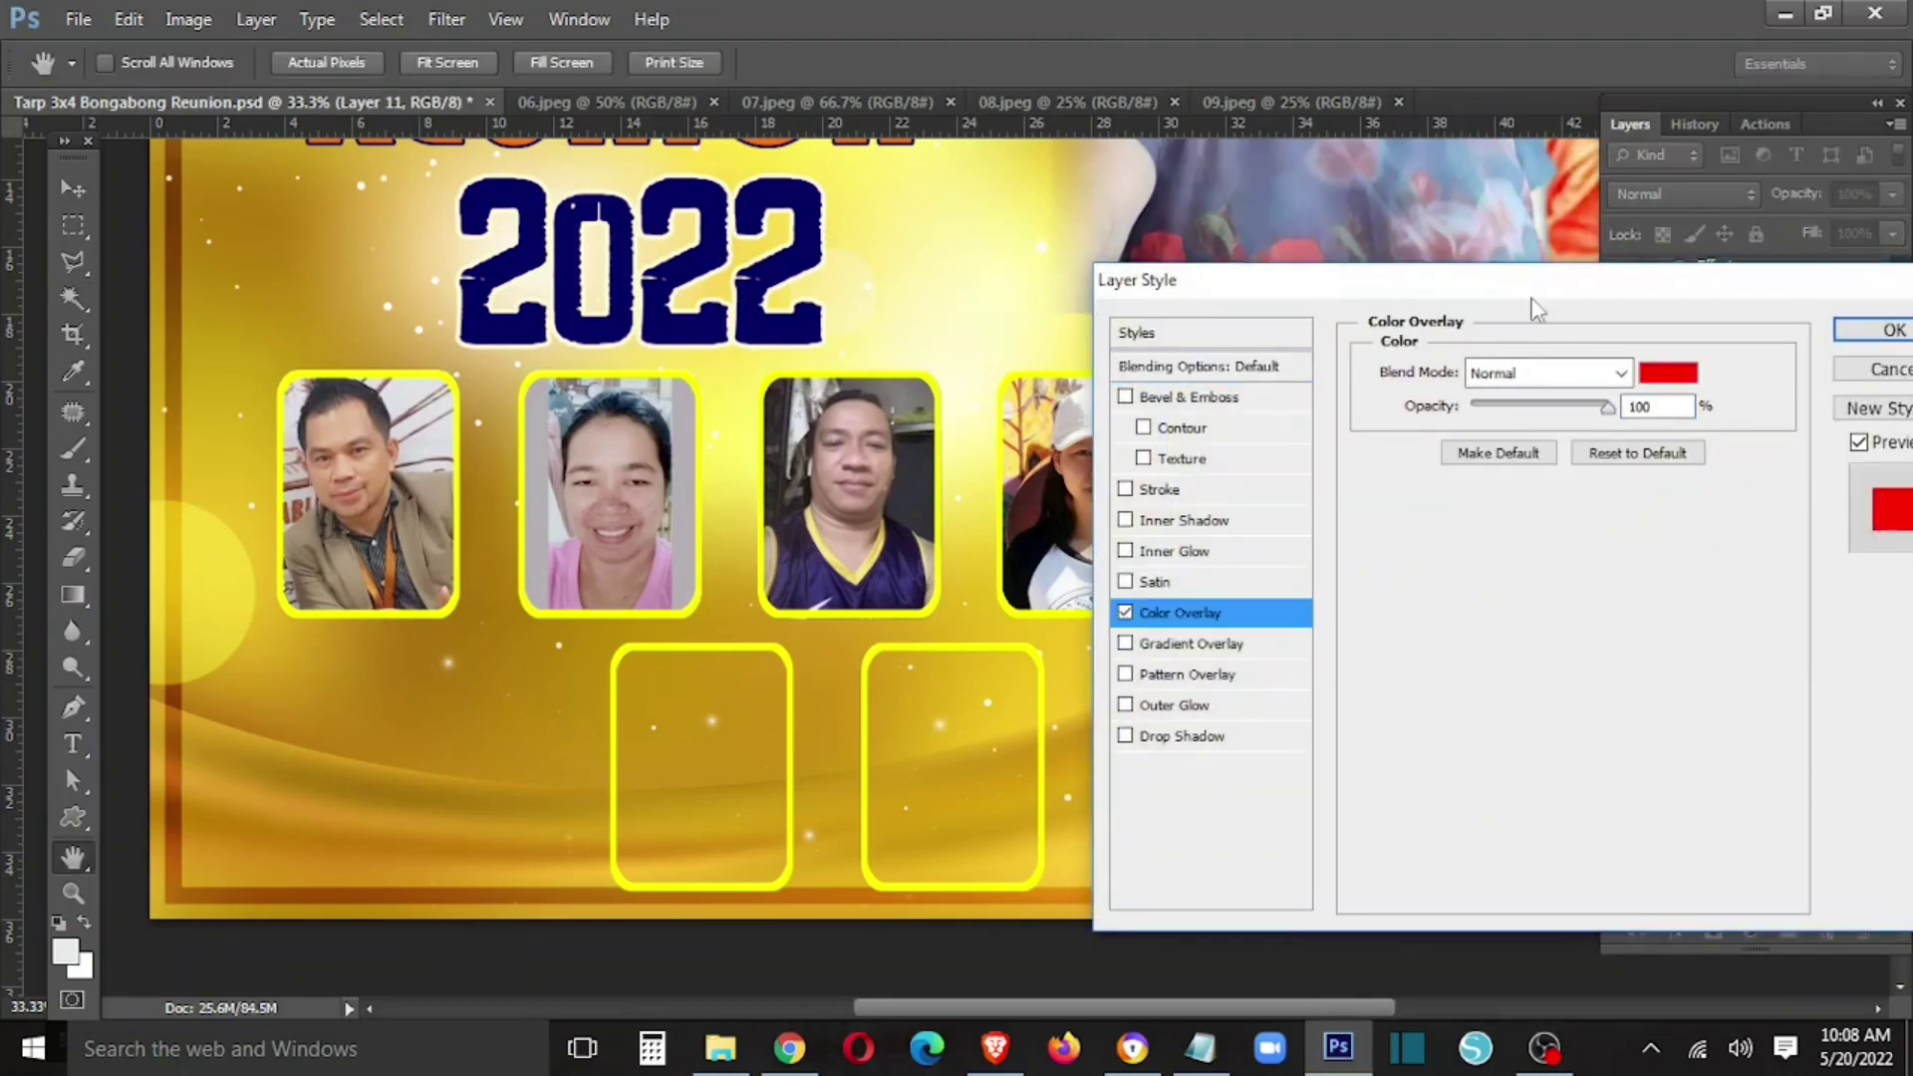
pyautogui.moveTo(1534, 309); pyautogui.dragTo(440, 404)
pyautogui.click(574, 467)
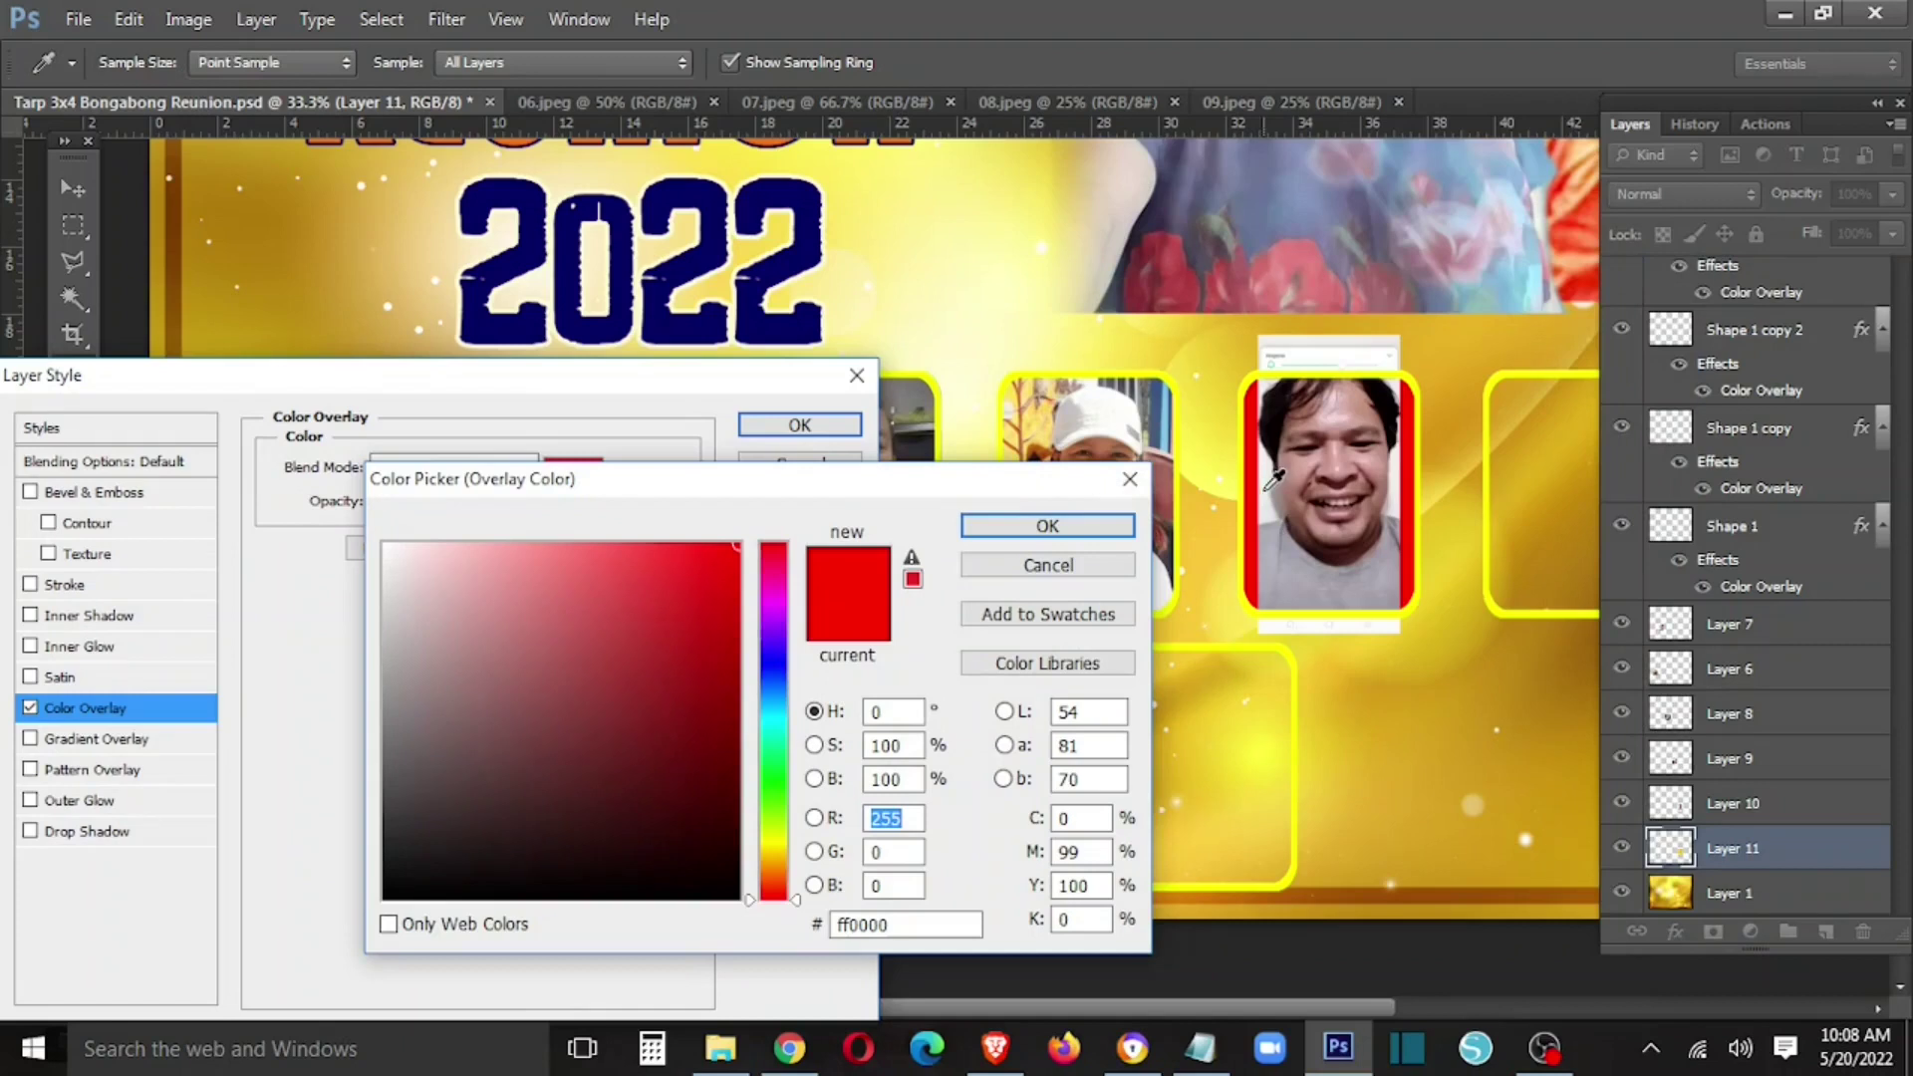
pyautogui.click(1266, 491)
pyautogui.click(994, 522)
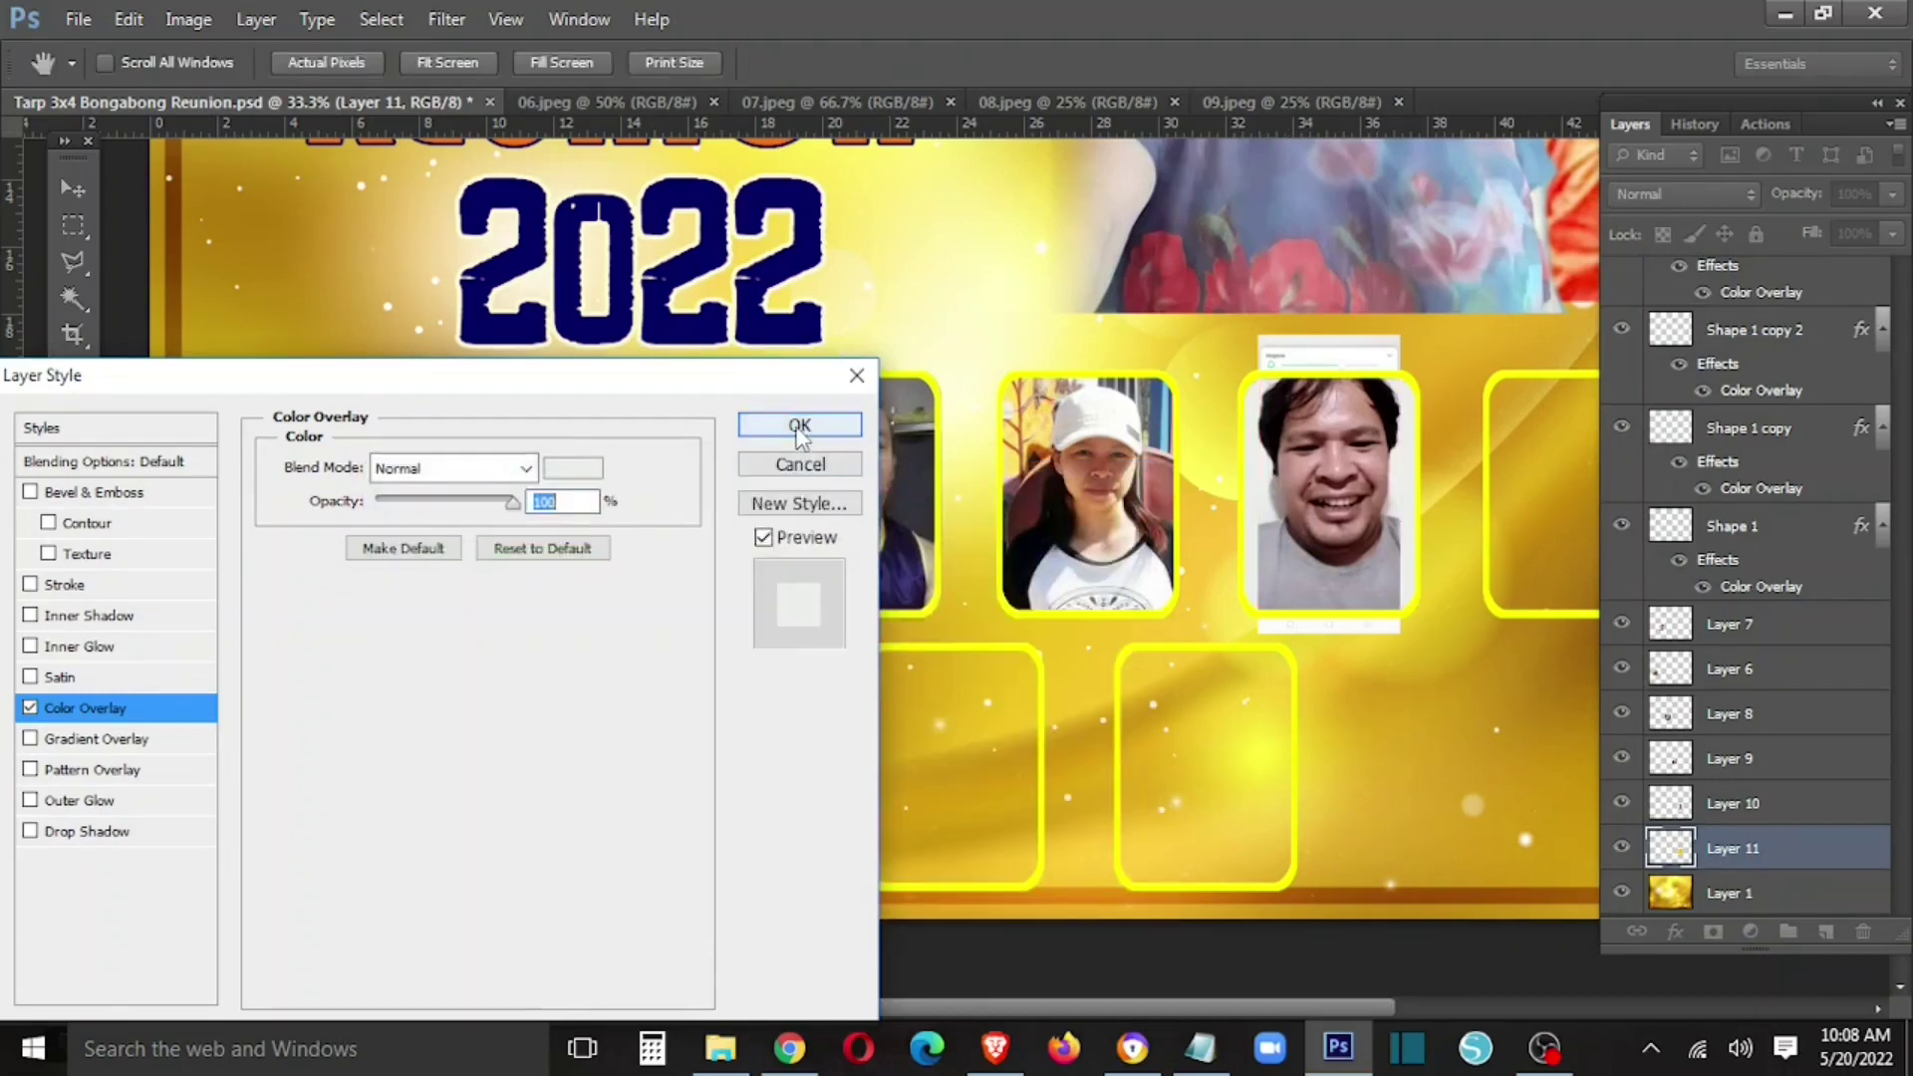
pyautogui.press('Return')
# - Select the smiling man's photo layer, Layer 10, from the canvas layer list
pyautogui.rightClick(1355, 484)
pyautogui.rightClick(1411, 383)
pyautogui.click(1457, 418)
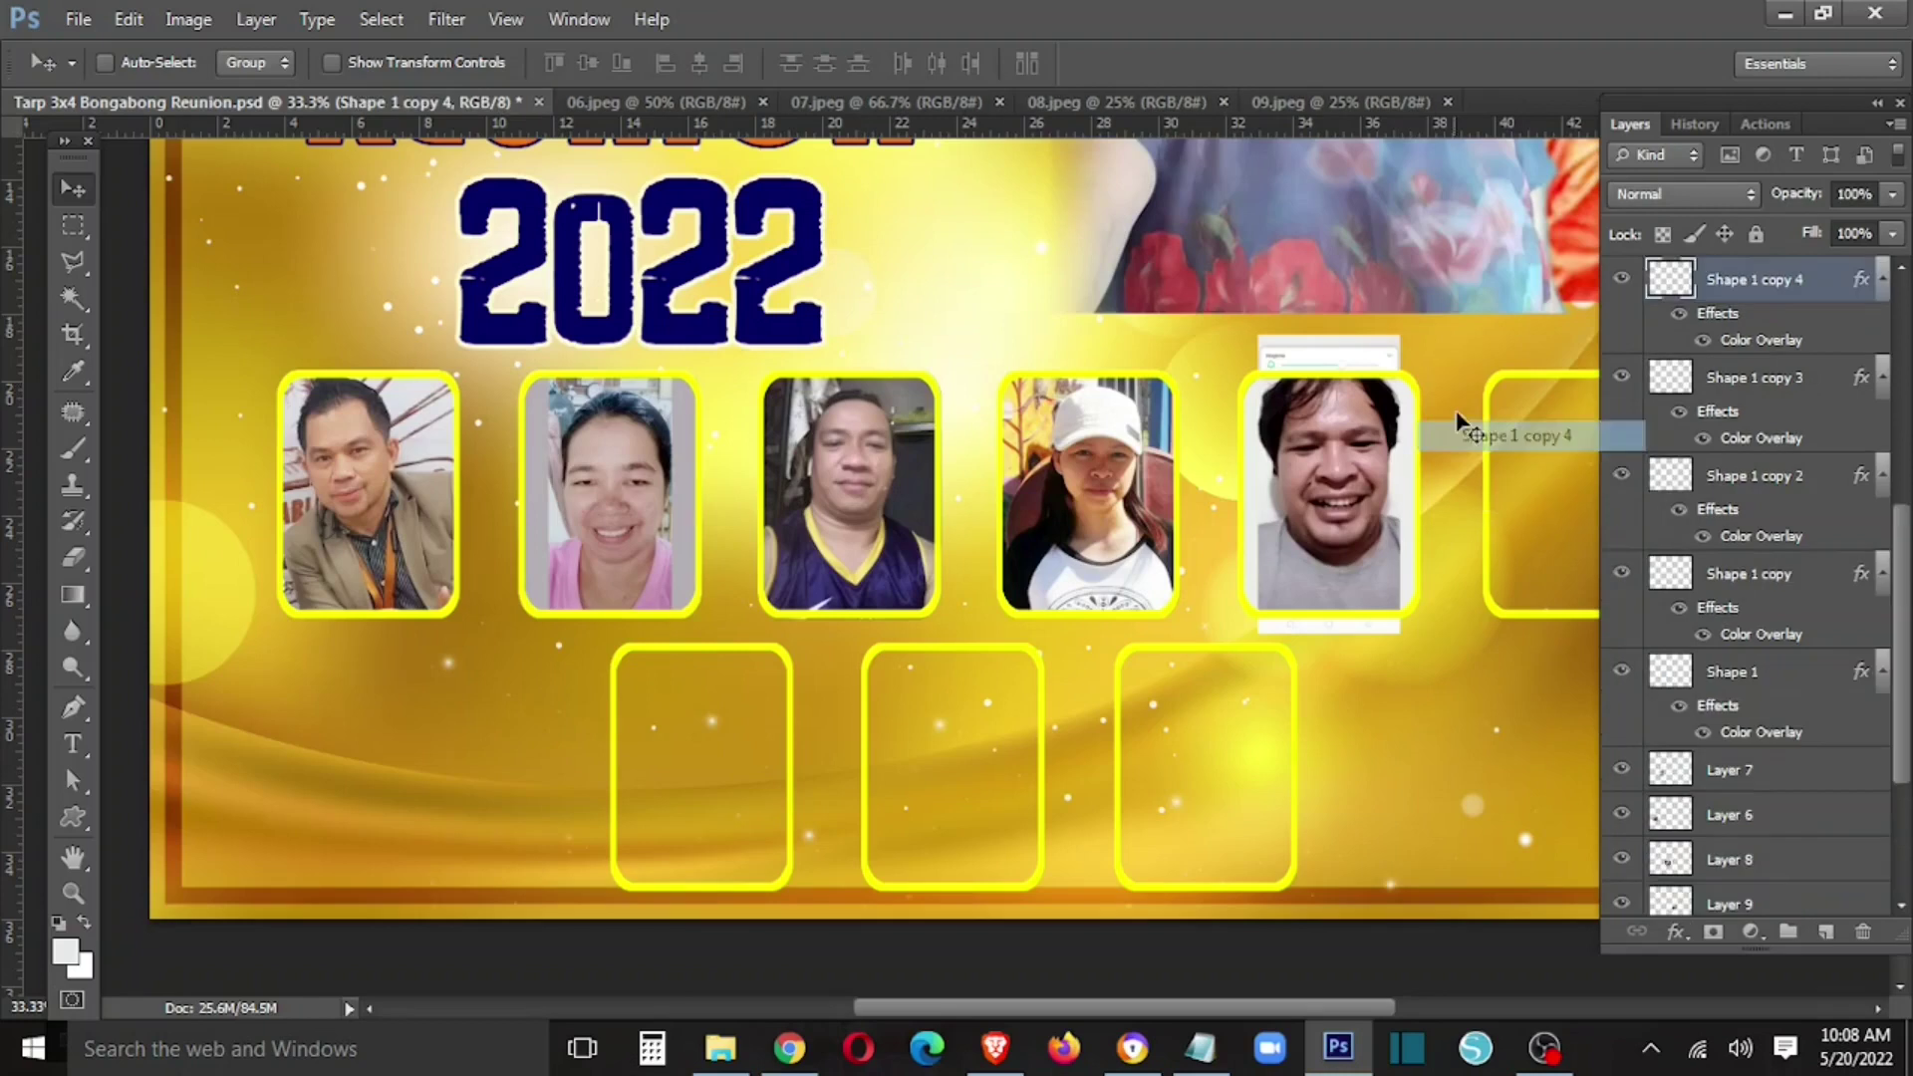
pyautogui.rightClick(1347, 433)
pyautogui.click(1396, 446)
pyautogui.rightClick(1374, 468)
pyautogui.click(1392, 494)
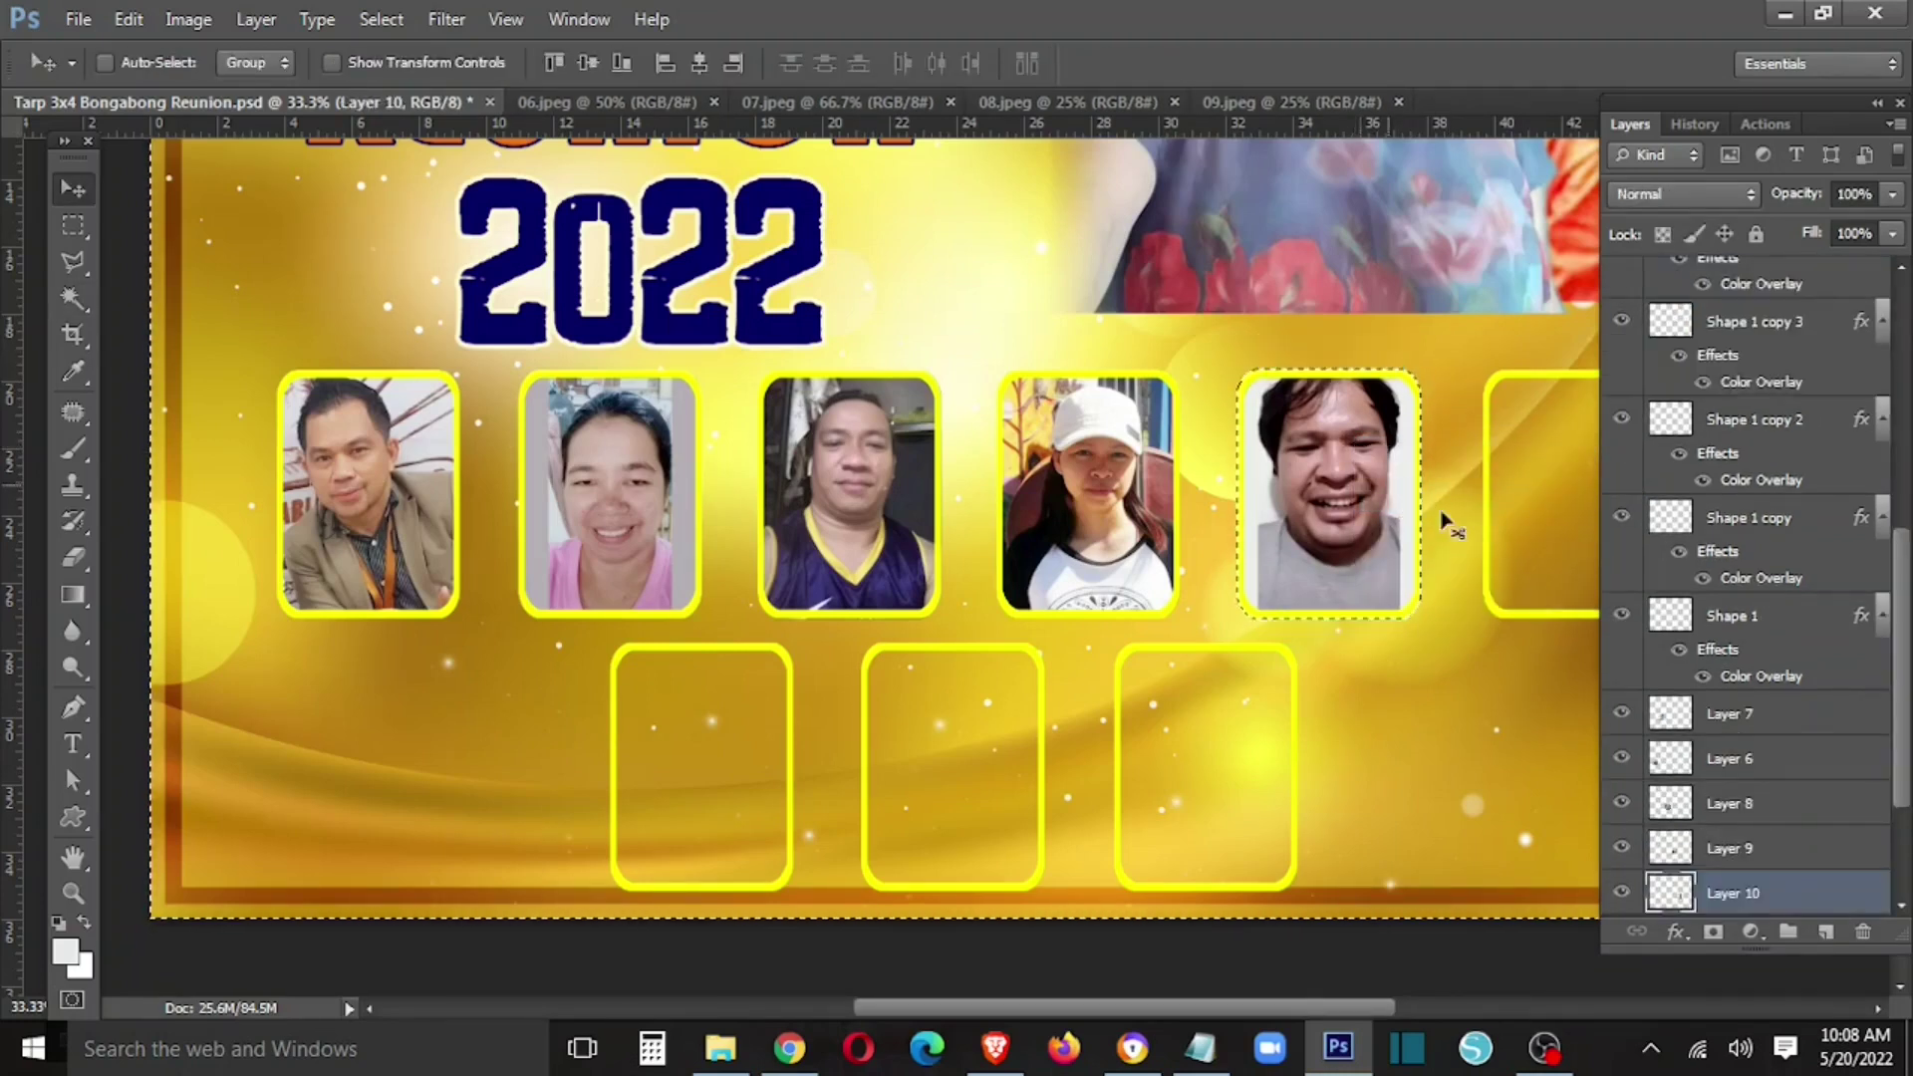
# - Pan to the empty frames and drop the 06.jpeg photo onto the tarp
pyautogui.moveTo(1485, 576); pyautogui.dragTo(1241, 616)
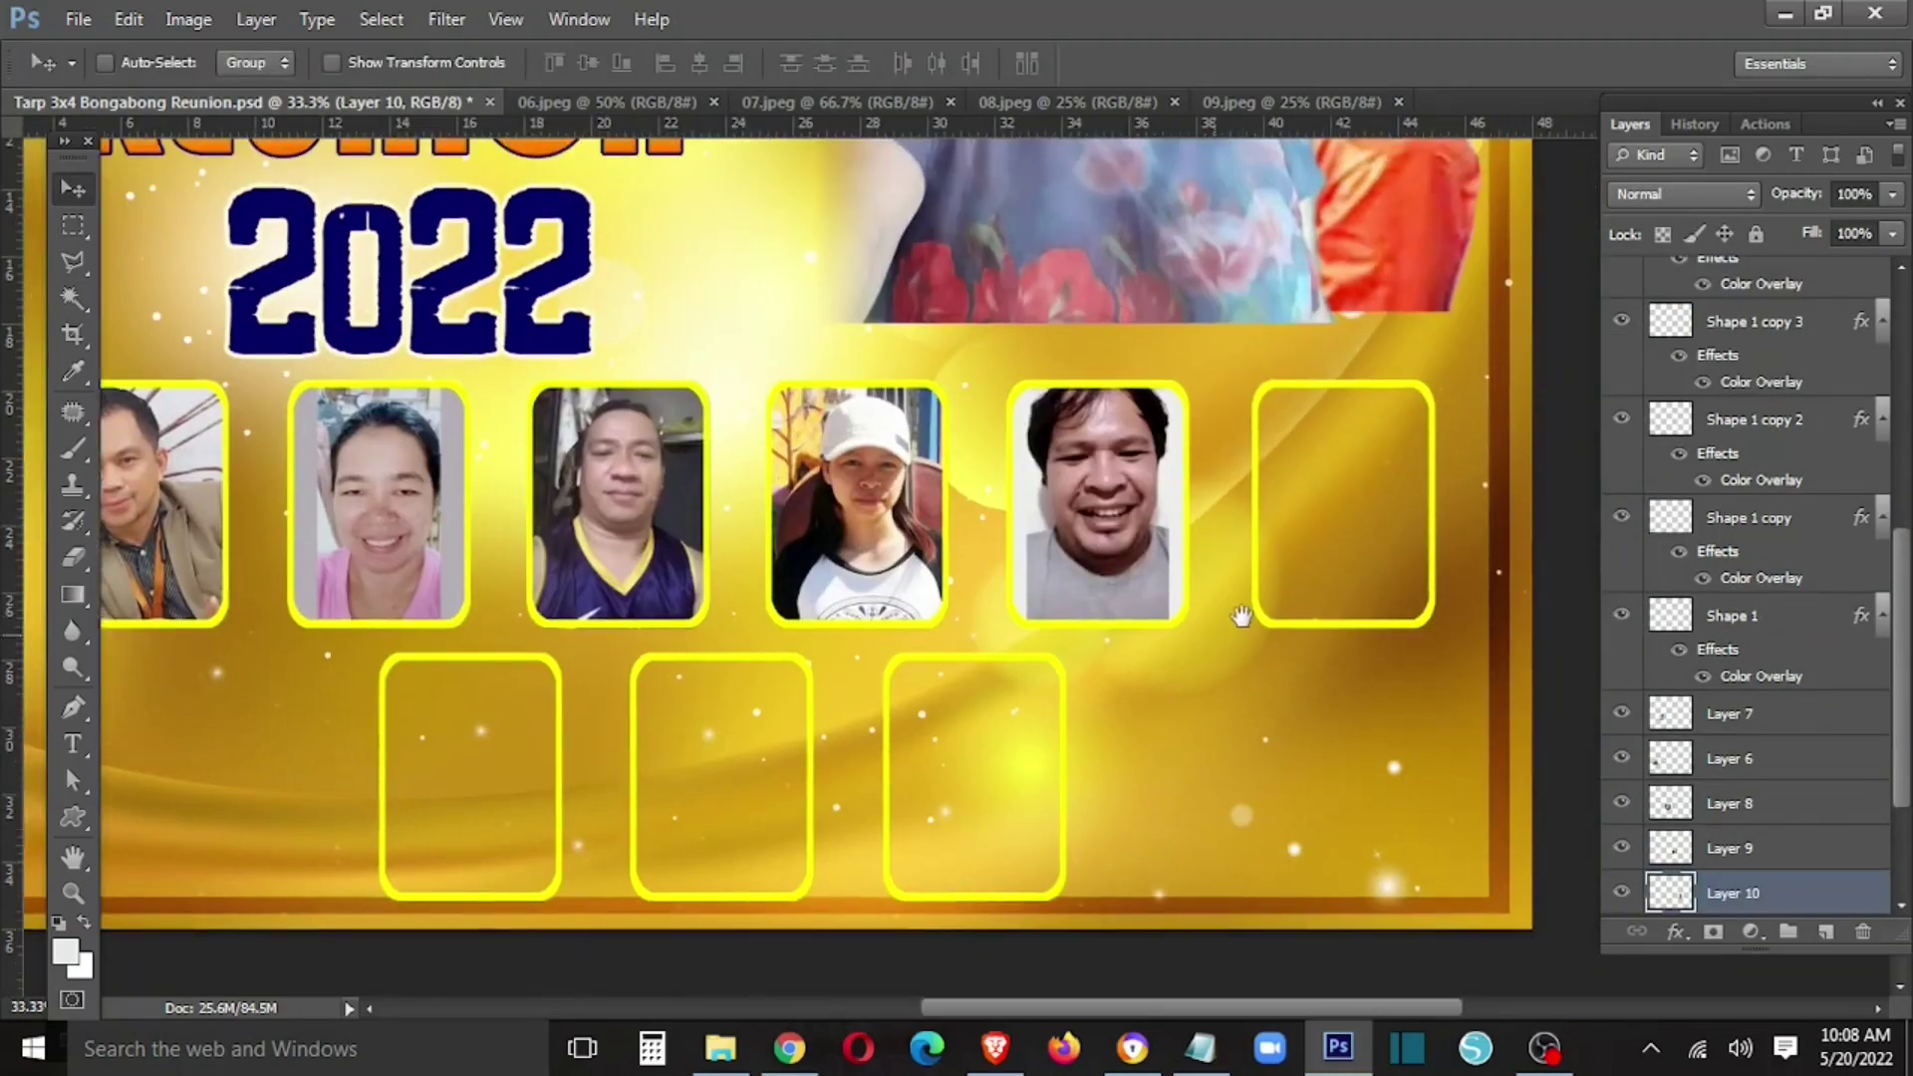
pyautogui.scroll(-3, 1244, 602)
pyautogui.scroll(4, 1284, 809)
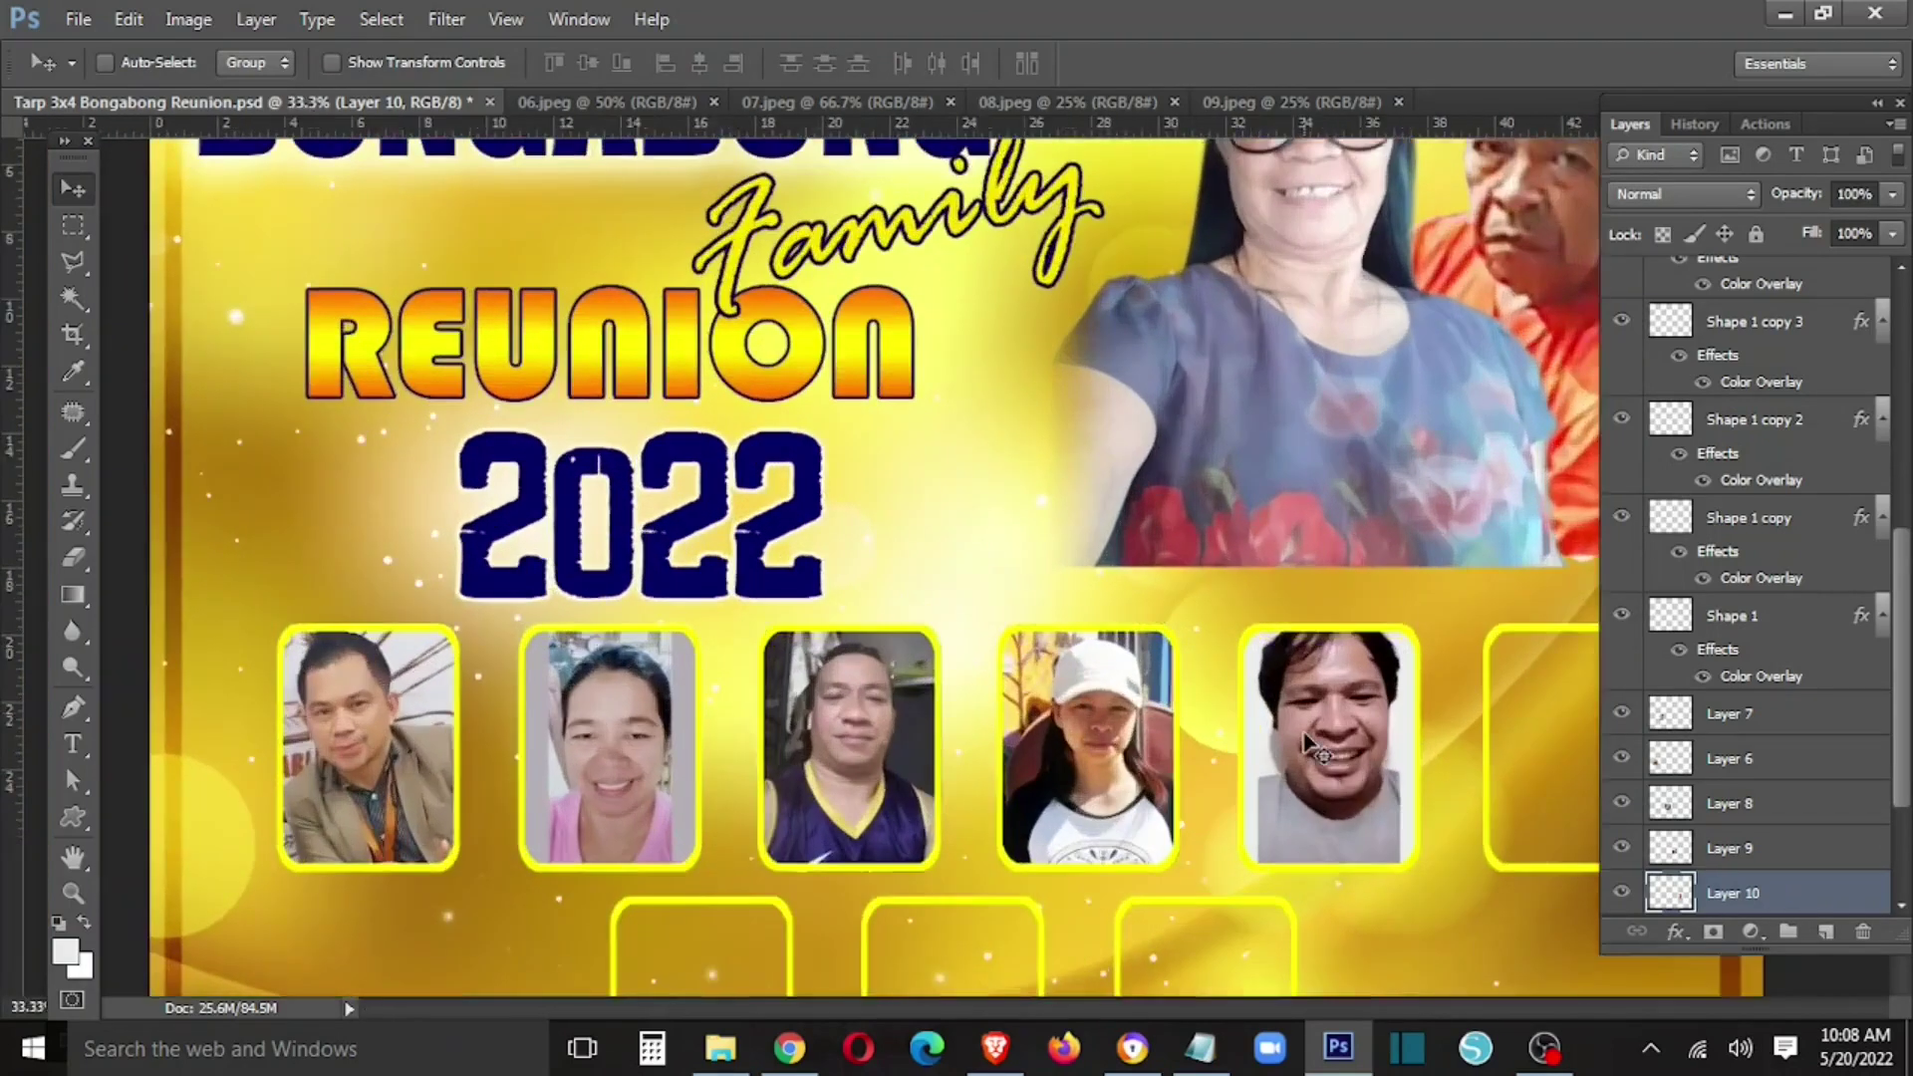
pyautogui.moveTo(1283, 809); pyautogui.dragTo(673, 419)
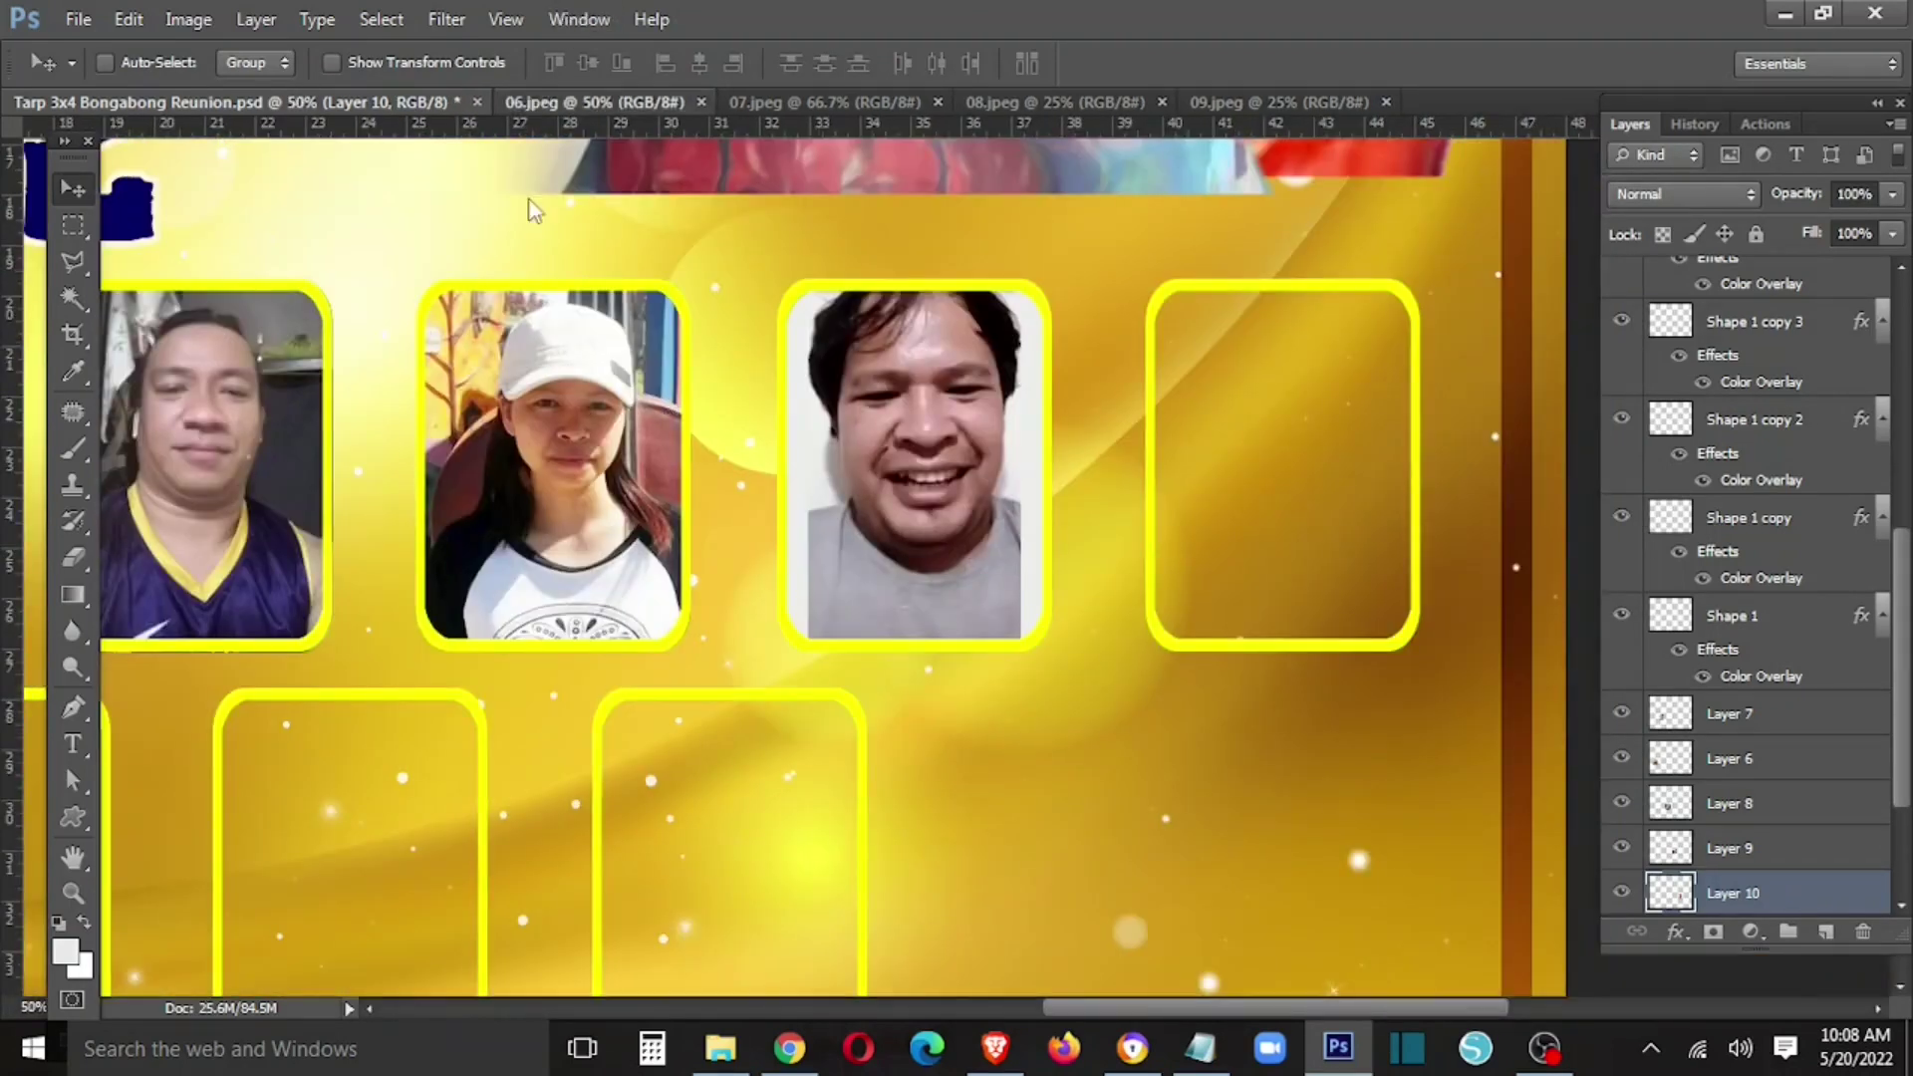
pyautogui.moveTo(595, 102); pyautogui.dragTo(598, 431)
pyautogui.moveTo(598, 747); pyautogui.dragTo(1114, 568)
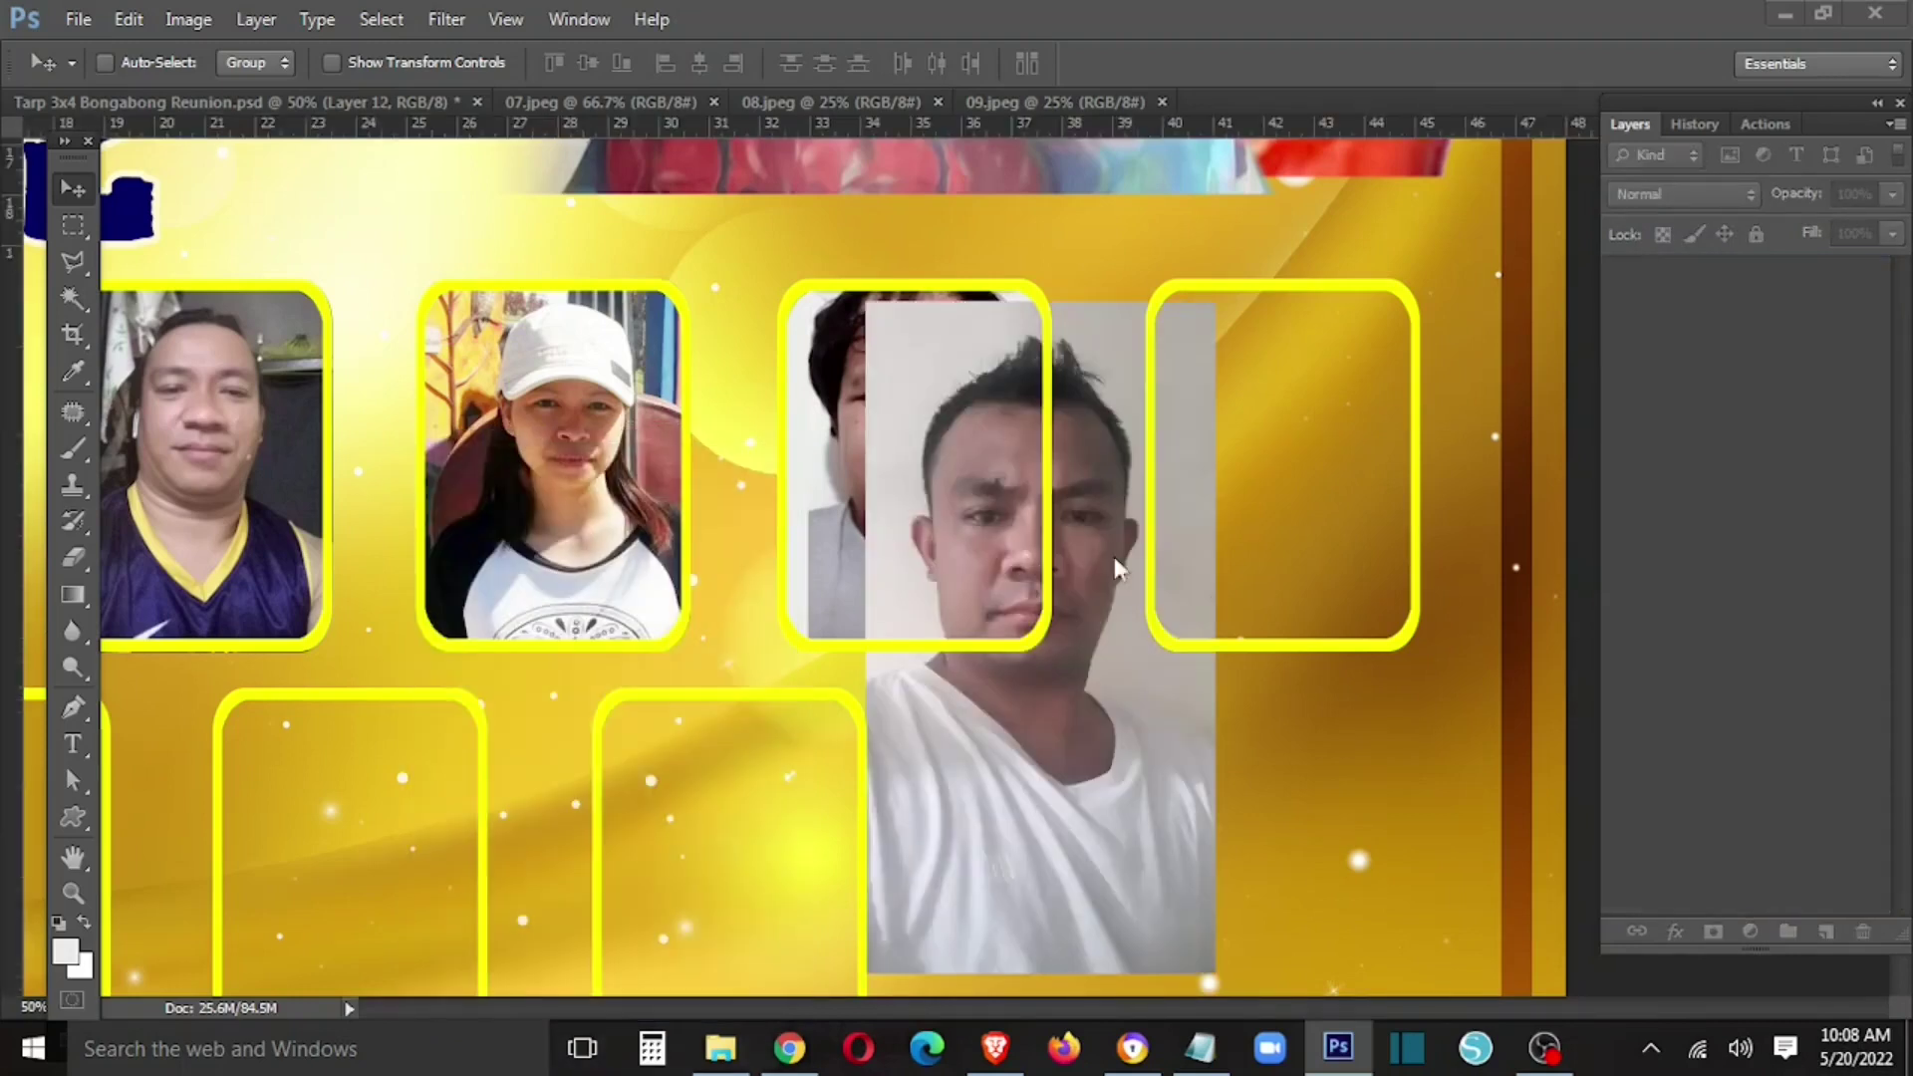
# - Scale and move the white-shirt man's photo over the sixth top-row frame
pyautogui.hotkey('ctrl', 't')
pyautogui.moveTo(1119, 735); pyautogui.dragTo(1399, 649)
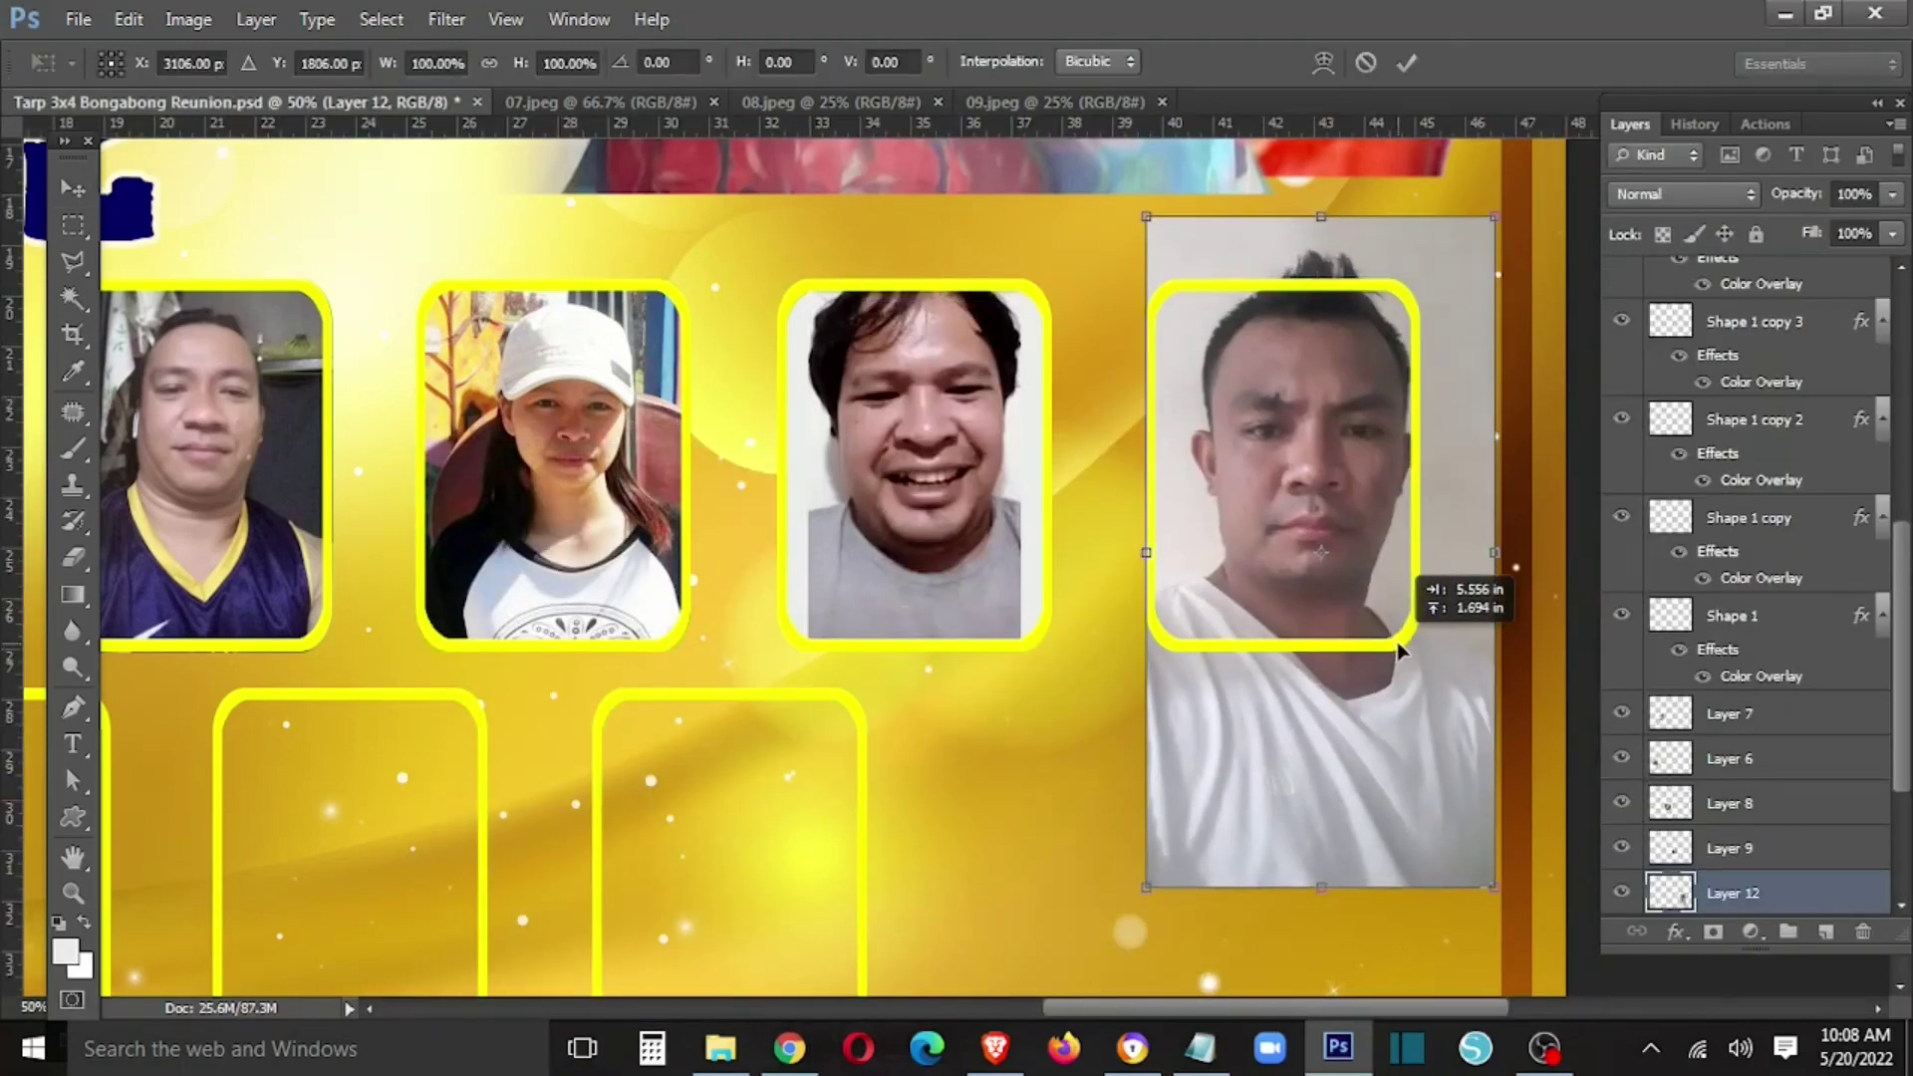
pyautogui.moveTo(1494, 216); pyautogui.dragTo(1472, 289)
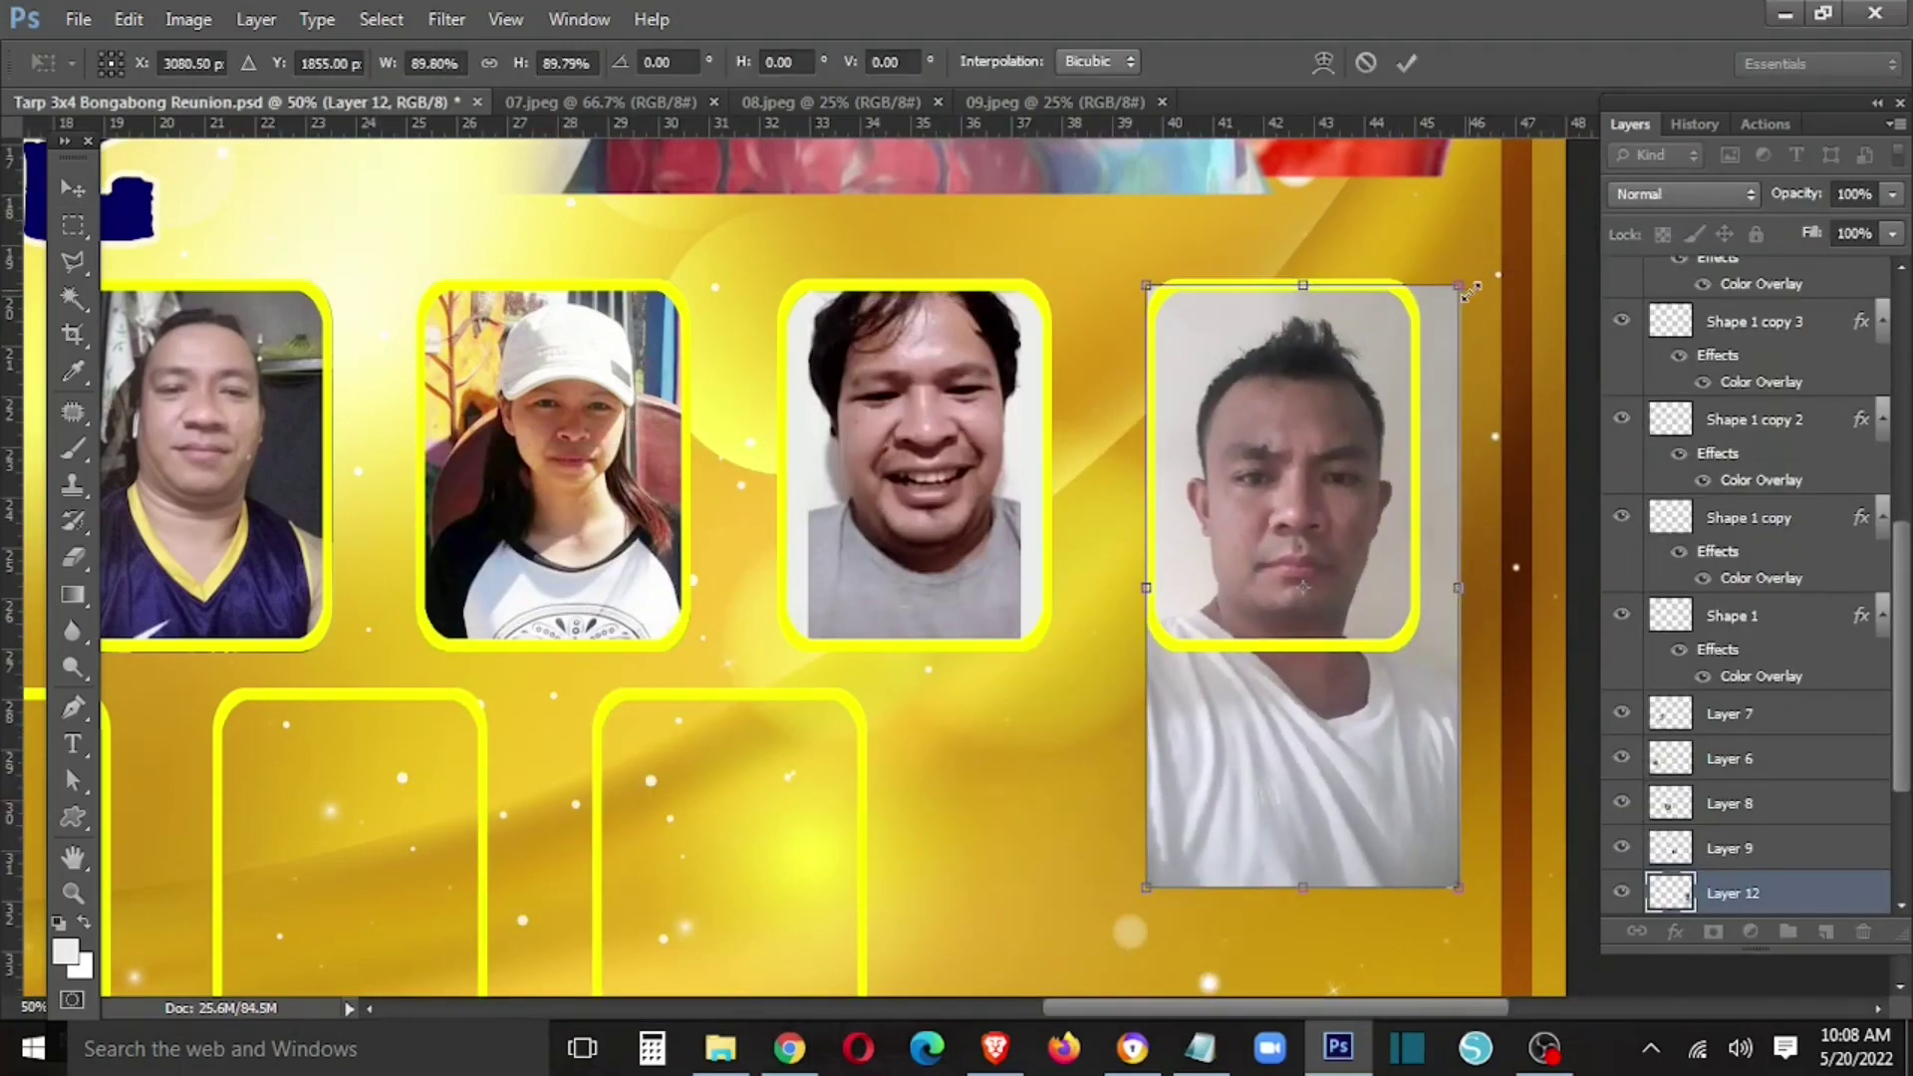
pyautogui.moveTo(1458, 885); pyautogui.dragTo(1454, 803)
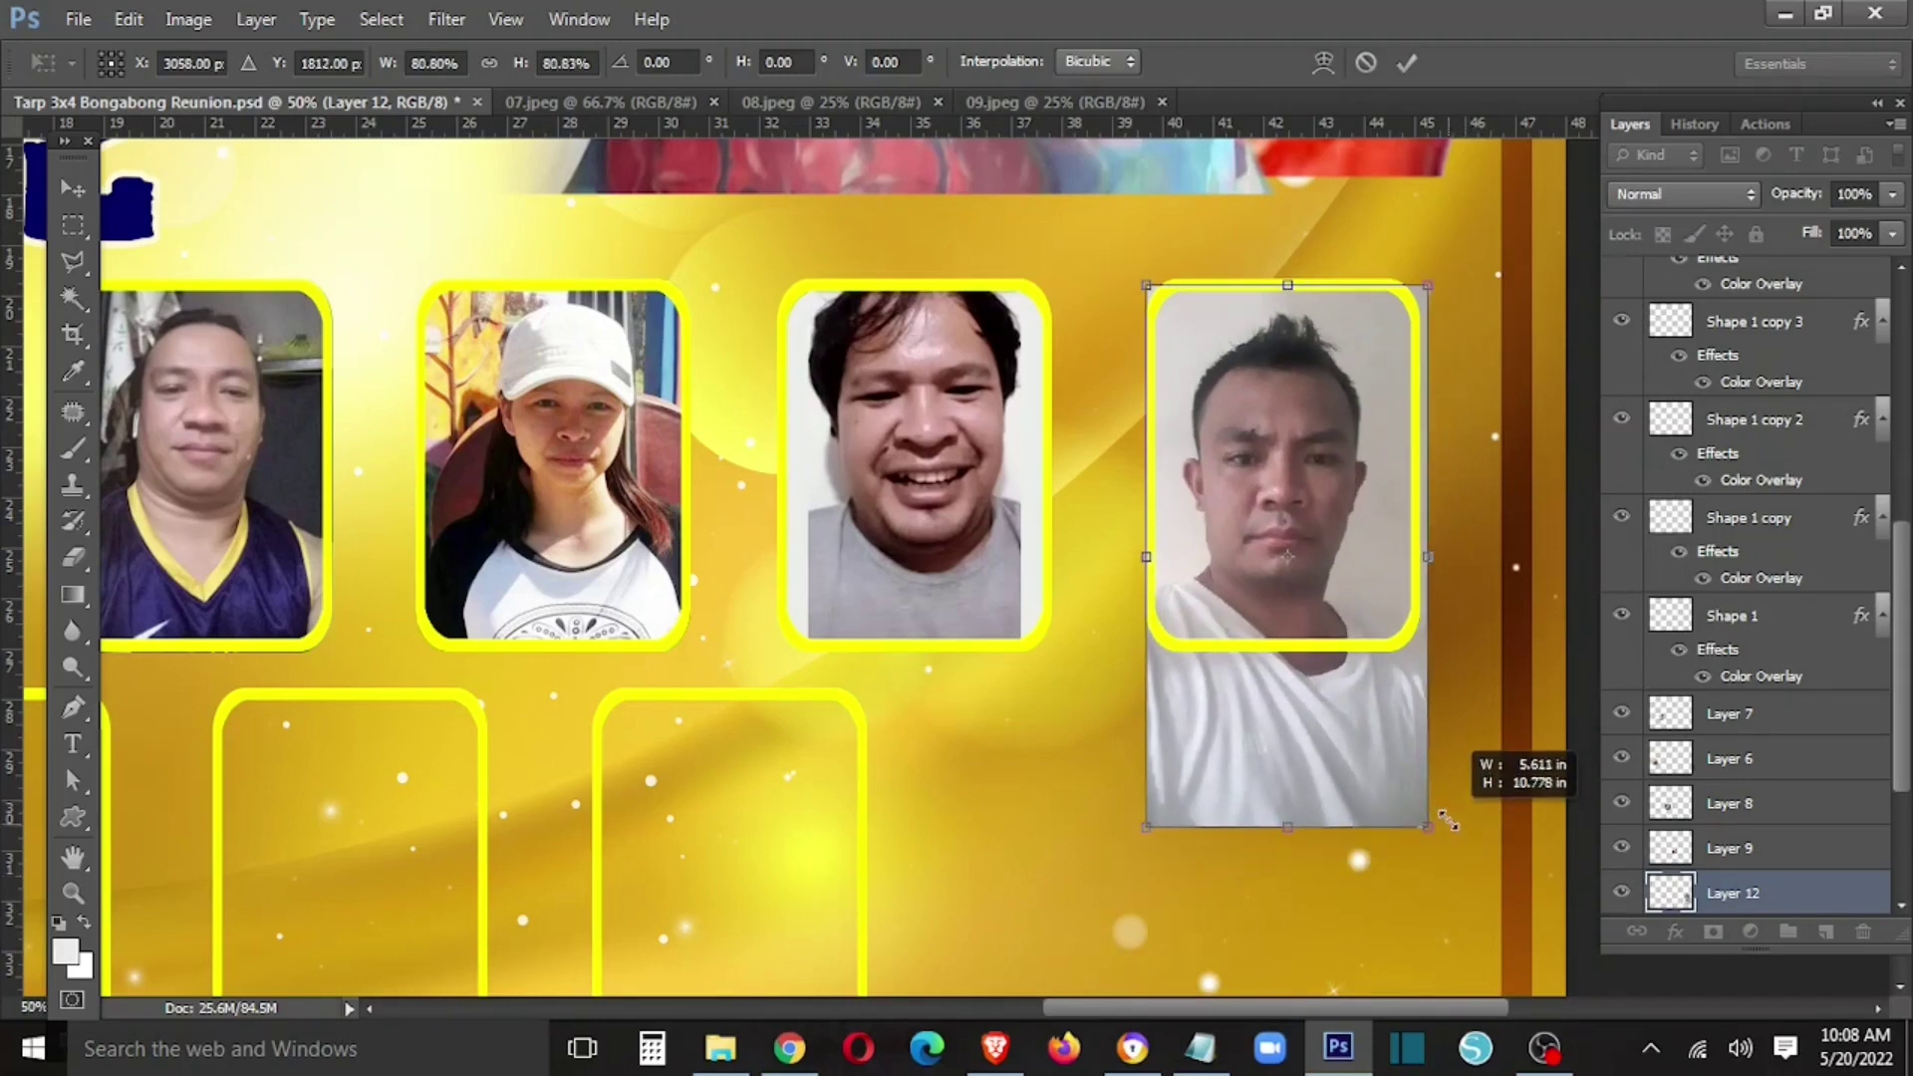
pyautogui.press('Return')
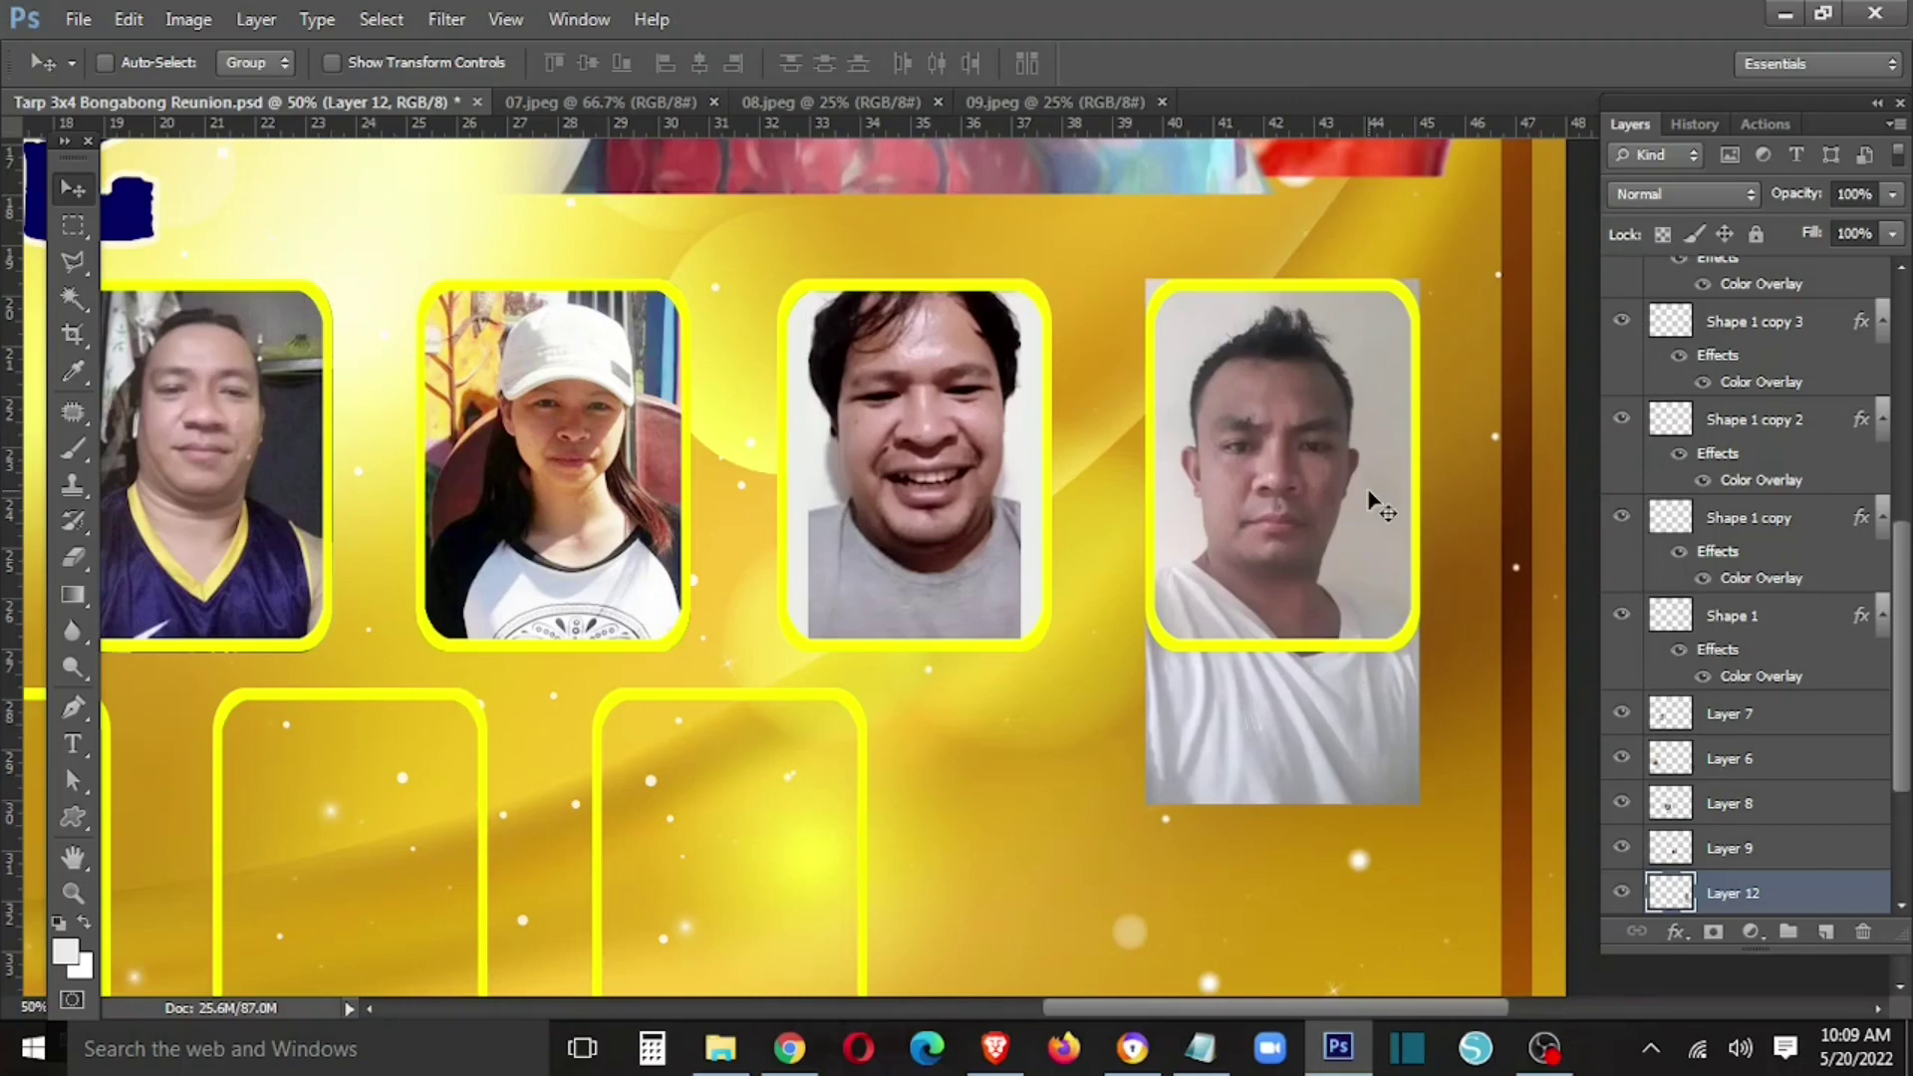
# - Brighten the photo with a Curves adjustment
pyautogui.hotkey('ctrl', 'm')
pyautogui.moveTo(332, 578); pyautogui.dragTo(330, 525)
pyautogui.click(650, 306)
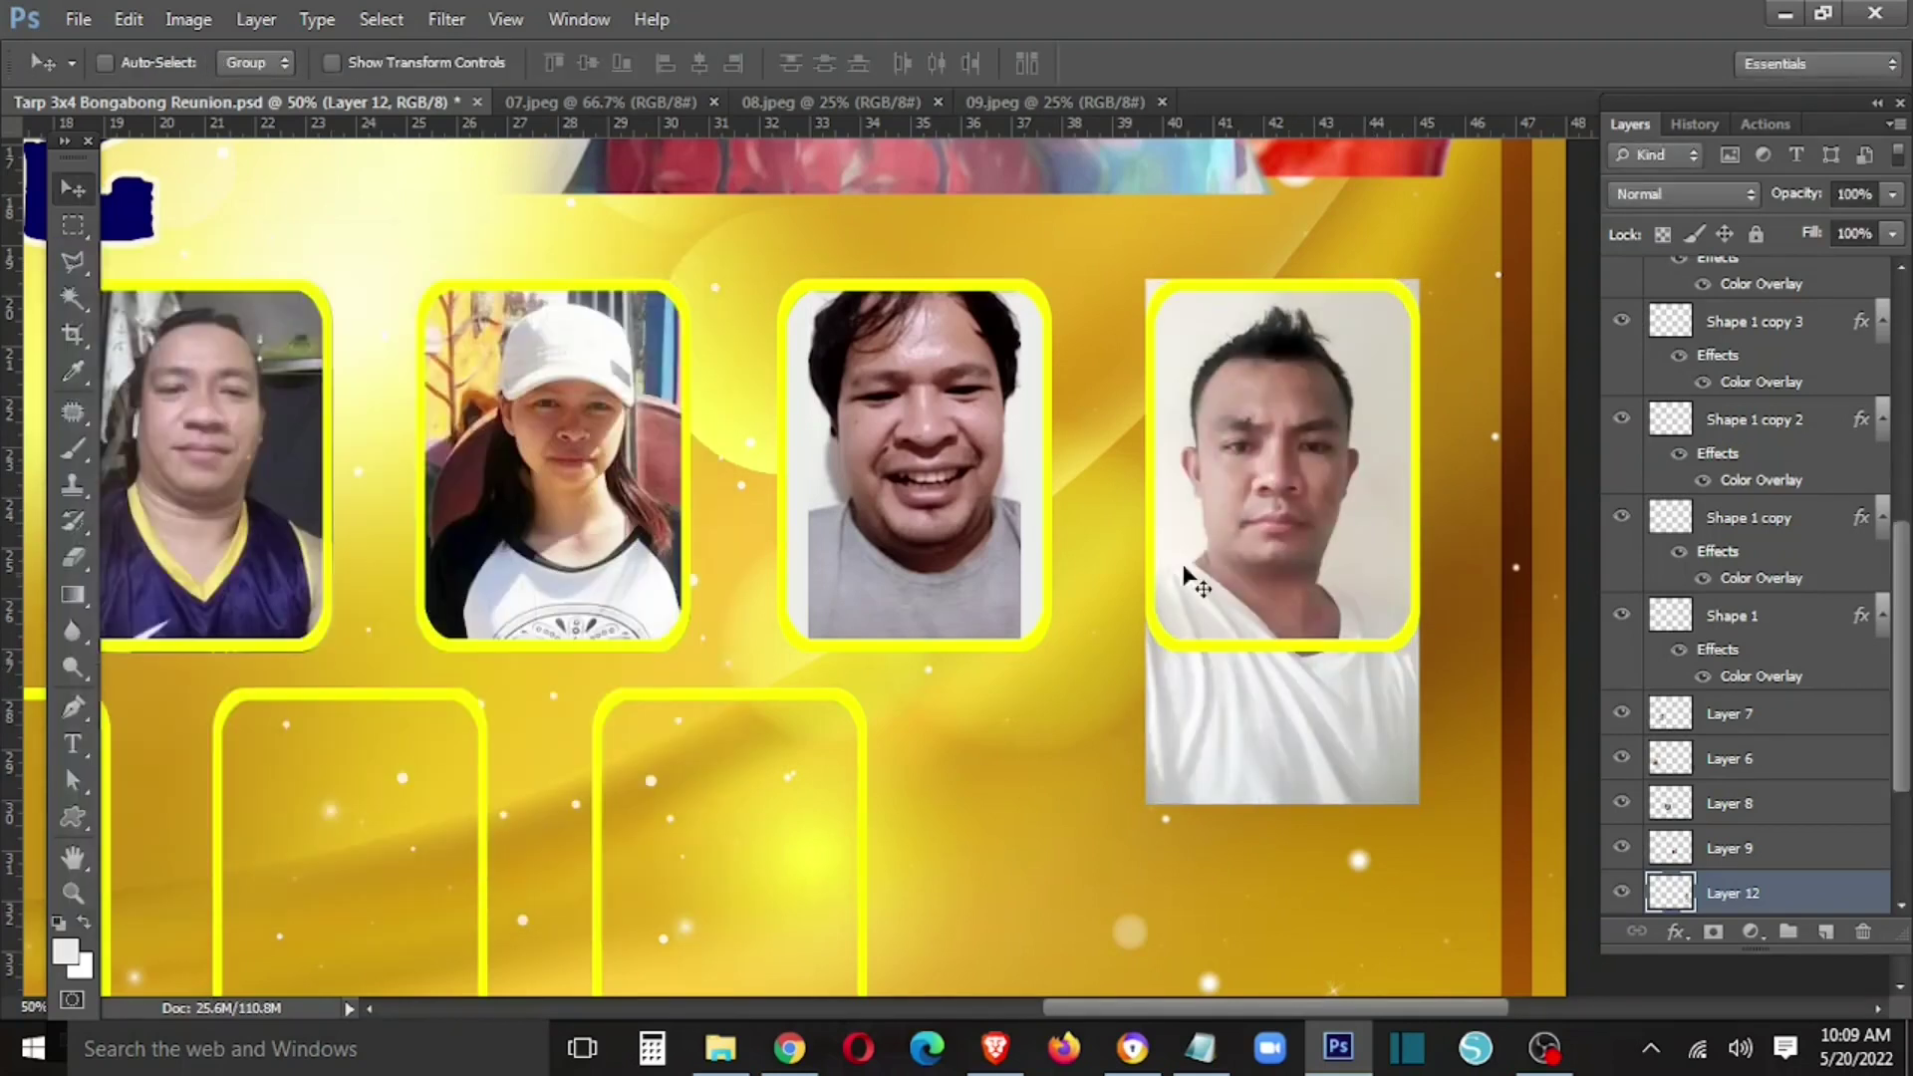
# - Pick the frame, Group 1 and photo layers, then pan down to the second row
pyautogui.rightClick(1153, 518)
pyautogui.click(1246, 560)
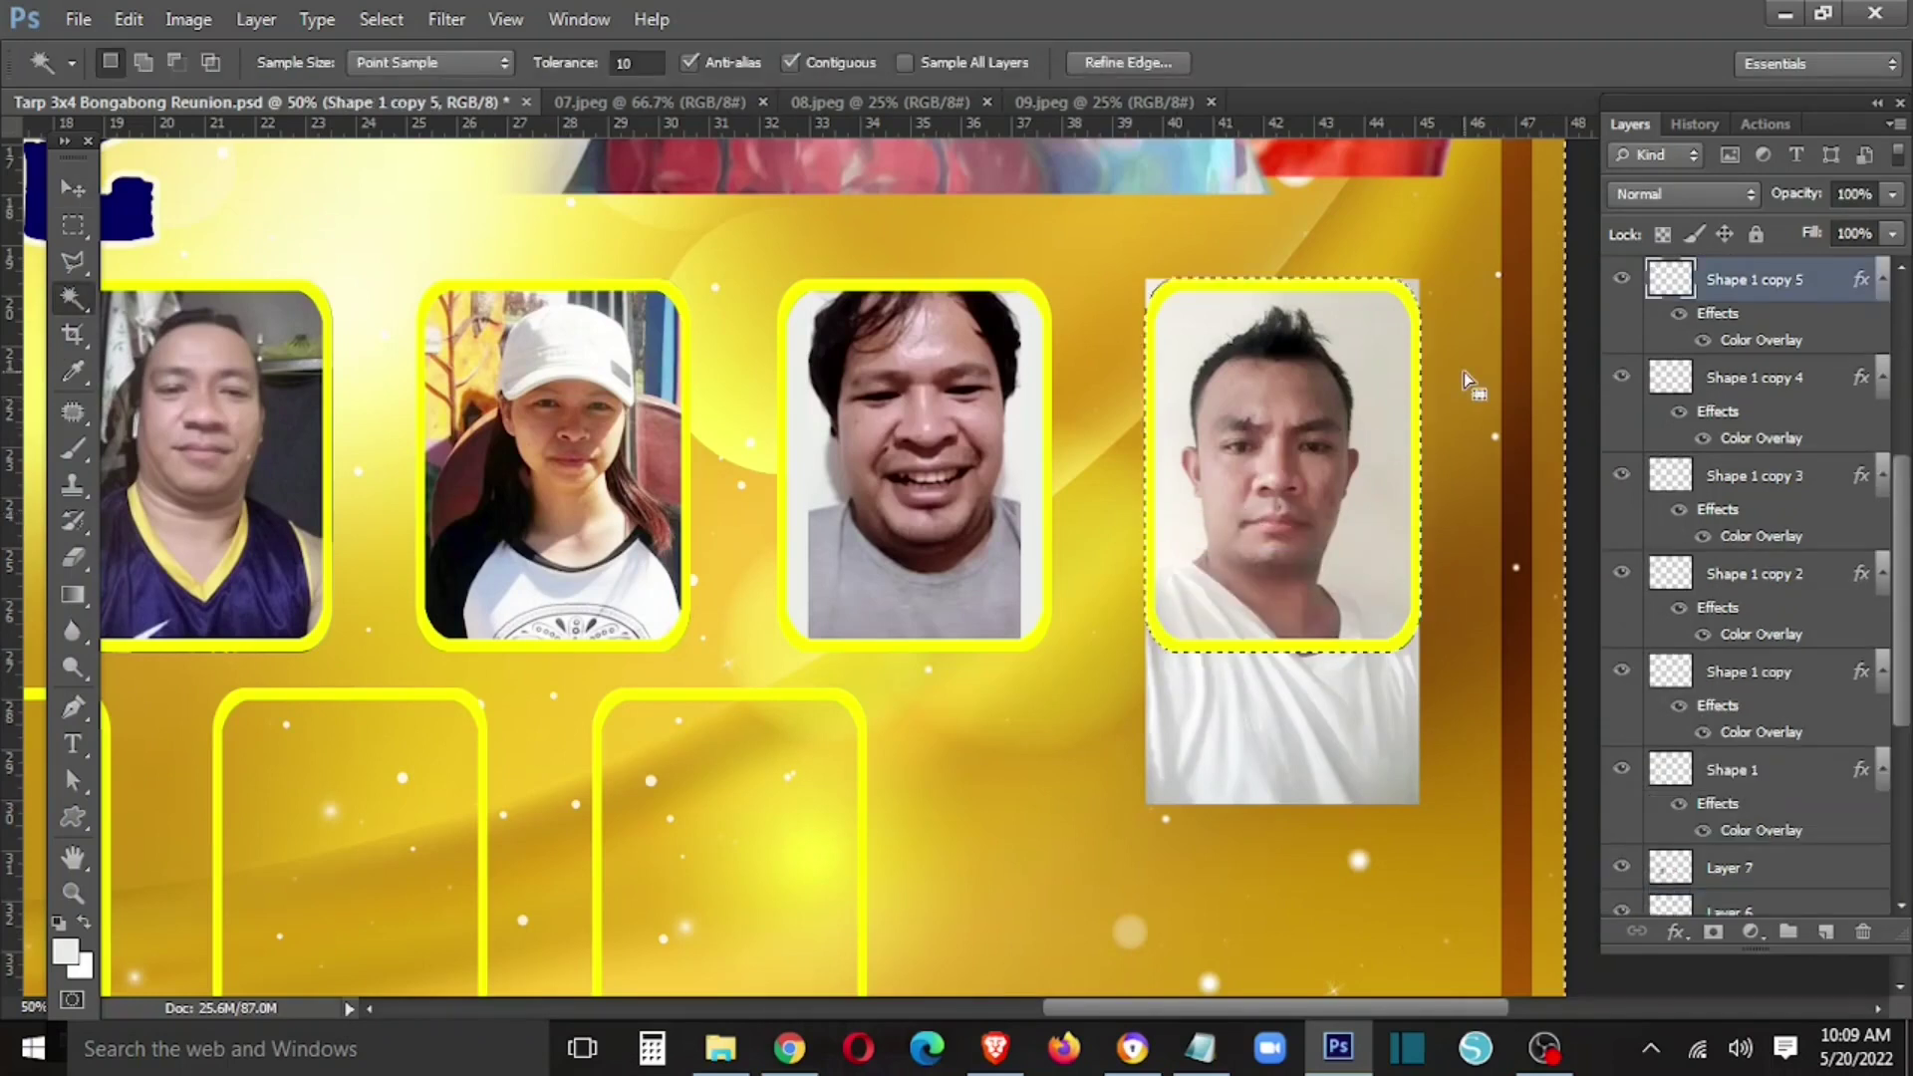
pyautogui.rightClick(1347, 493)
pyautogui.click(1365, 516)
pyautogui.rightClick(1368, 525)
pyautogui.click(1395, 536)
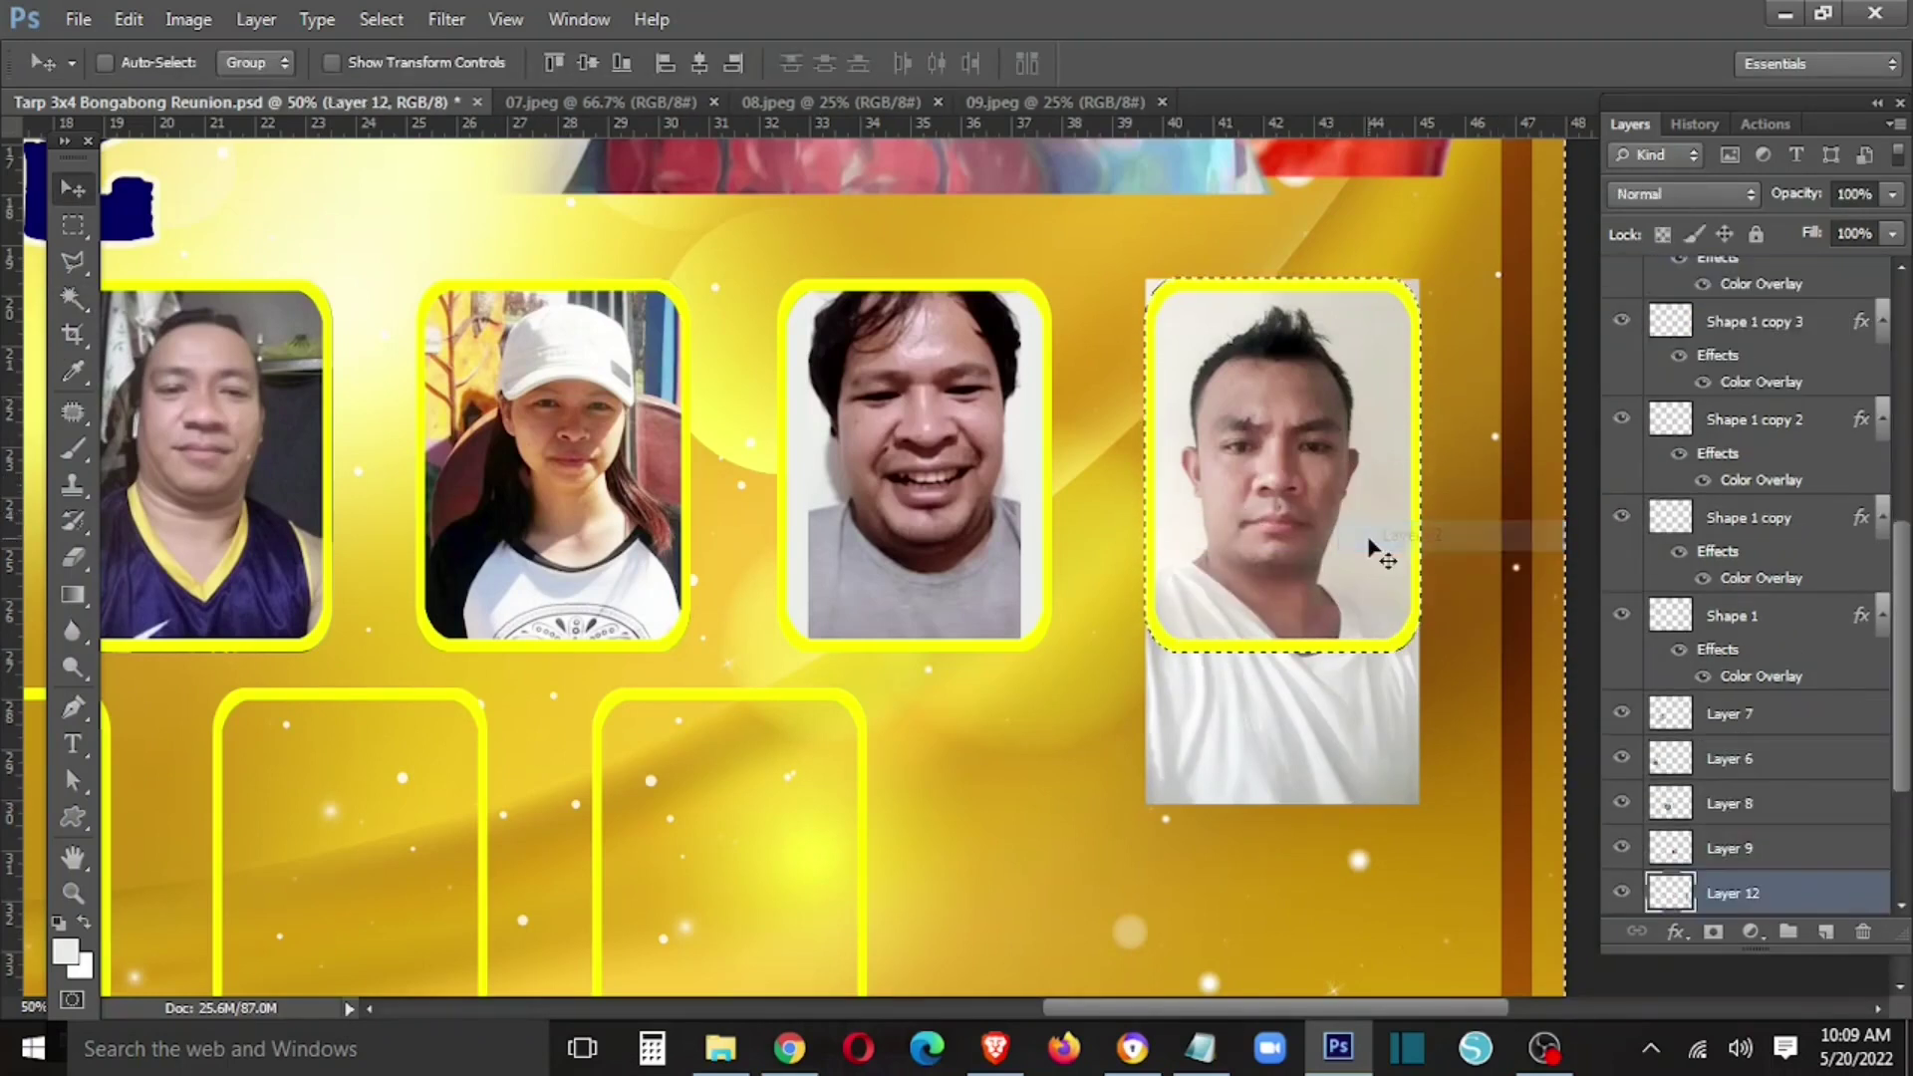
pyautogui.moveTo(973, 729); pyautogui.dragTo(1546, 495)
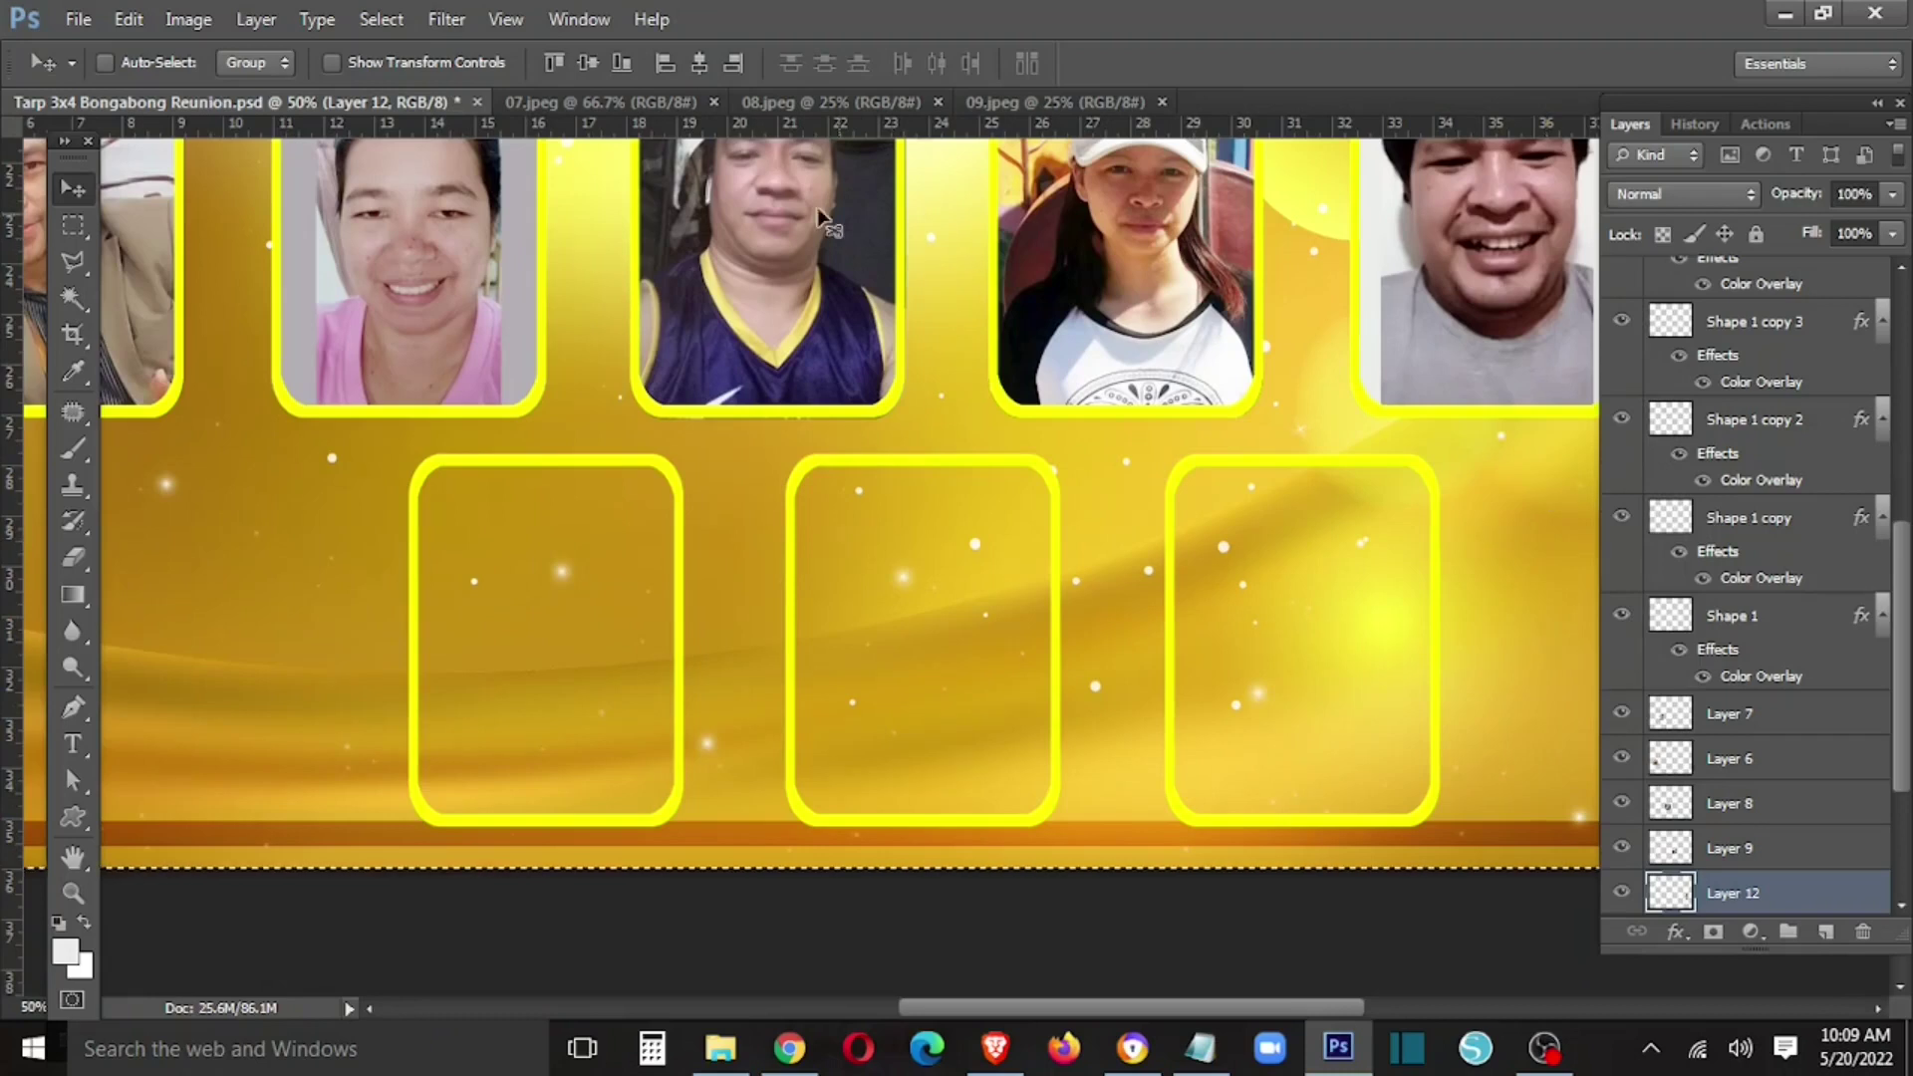
# - Drop the 07.jpeg hoodie photo onto the tarp and move it over the left frame
pyautogui.moveTo(598, 102); pyautogui.dragTo(362, 528)
pyautogui.moveTo(598, 797)
pyautogui.mouseDown()
pyautogui.moveTo(939, 576)
pyautogui.moveTo(555, 563)
pyautogui.mouseUp()
pyautogui.click(870, 533)
pyautogui.press('m')
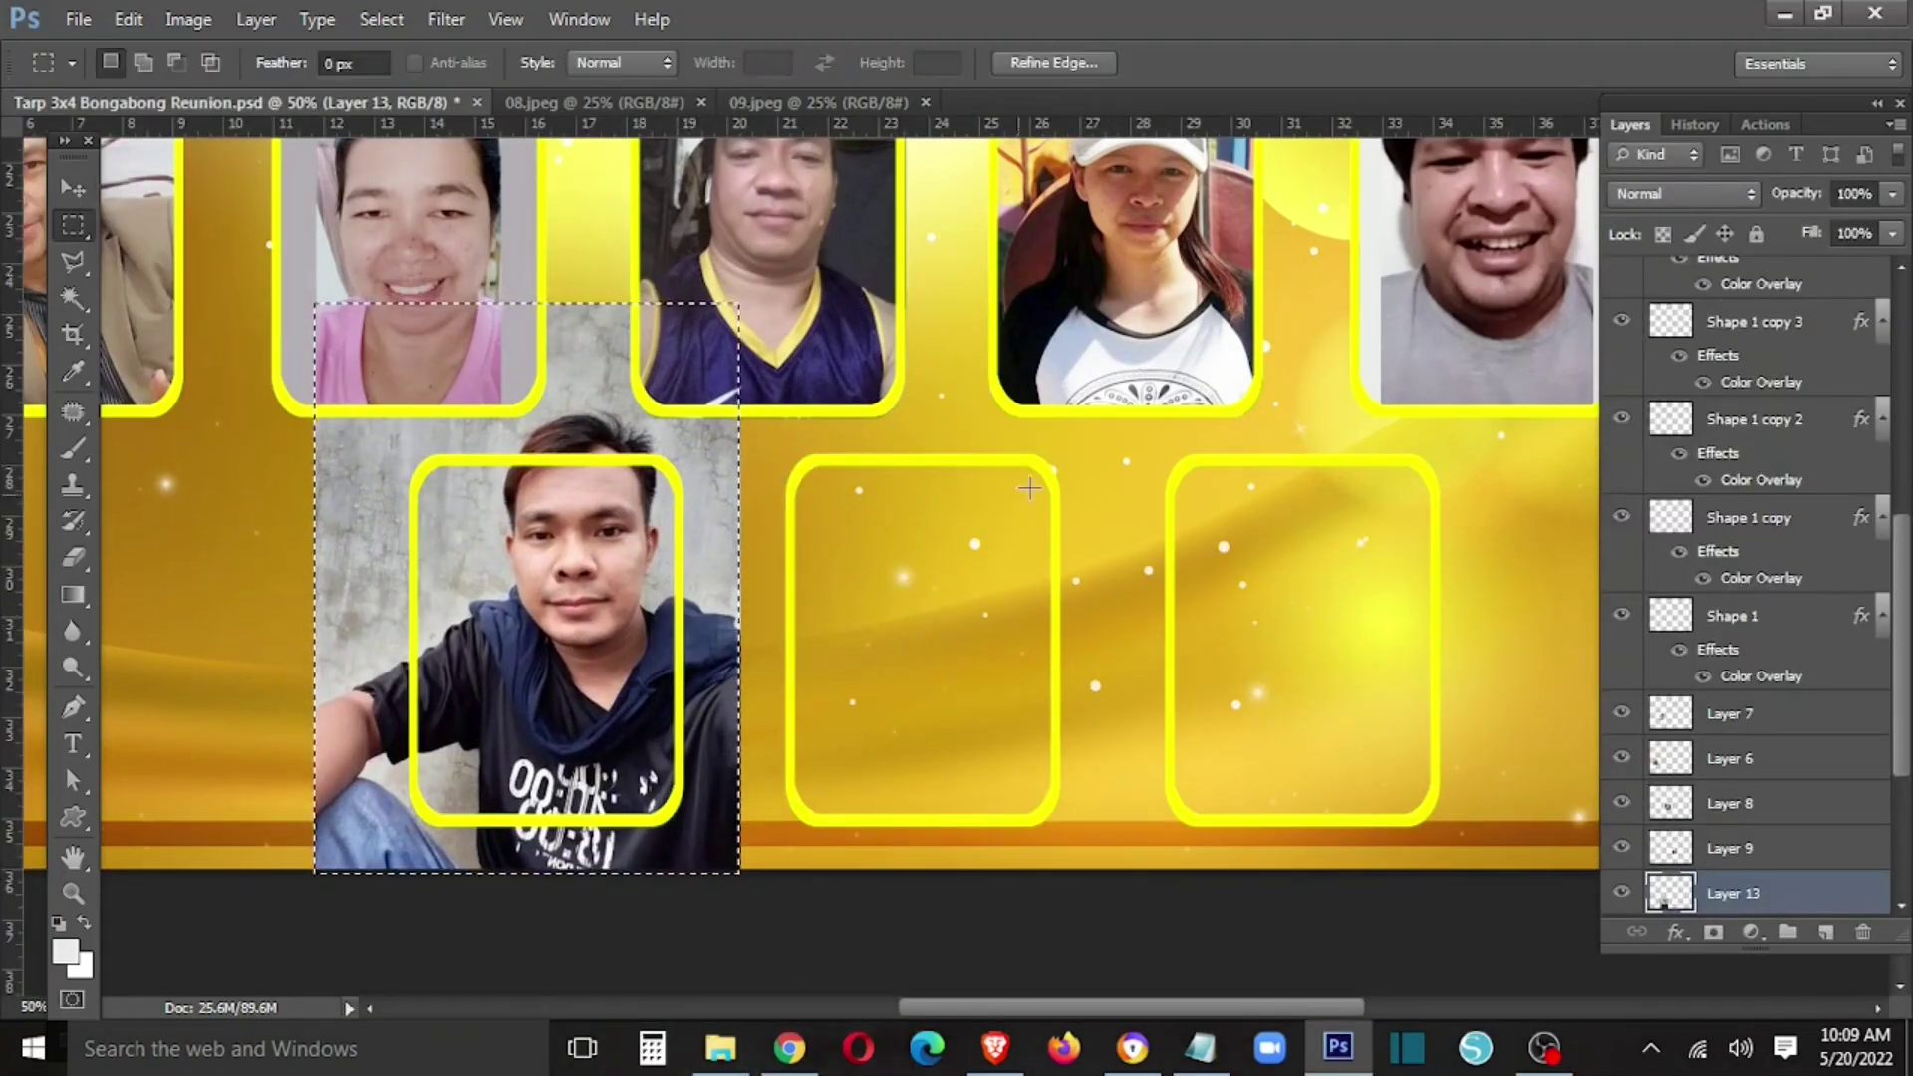
pyautogui.press('v')
pyautogui.moveTo(702, 546); pyautogui.dragTo(721, 502)
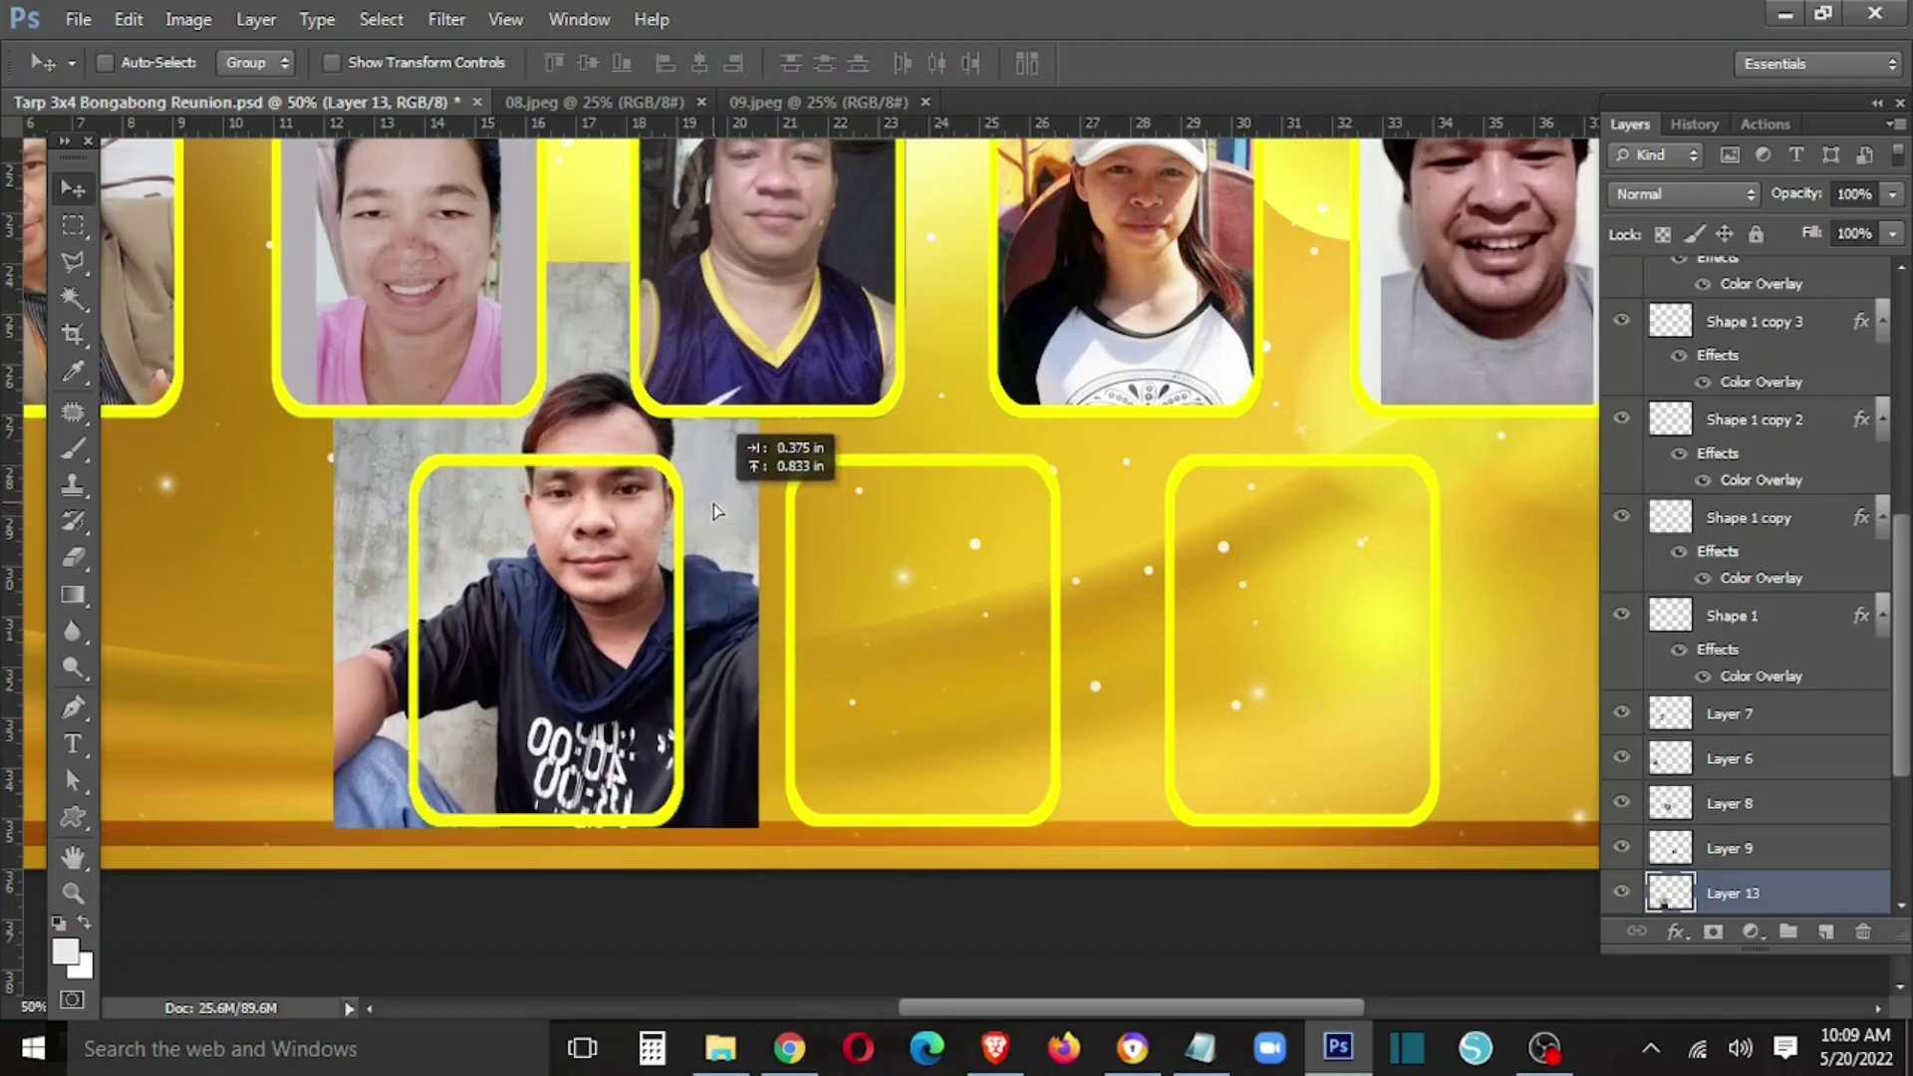
# - Scale the hoodie man's photo down to fit the first second-row frame
pyautogui.hotkey('ctrl', 't')
pyautogui.moveTo(758, 264); pyautogui.dragTo(728, 404)
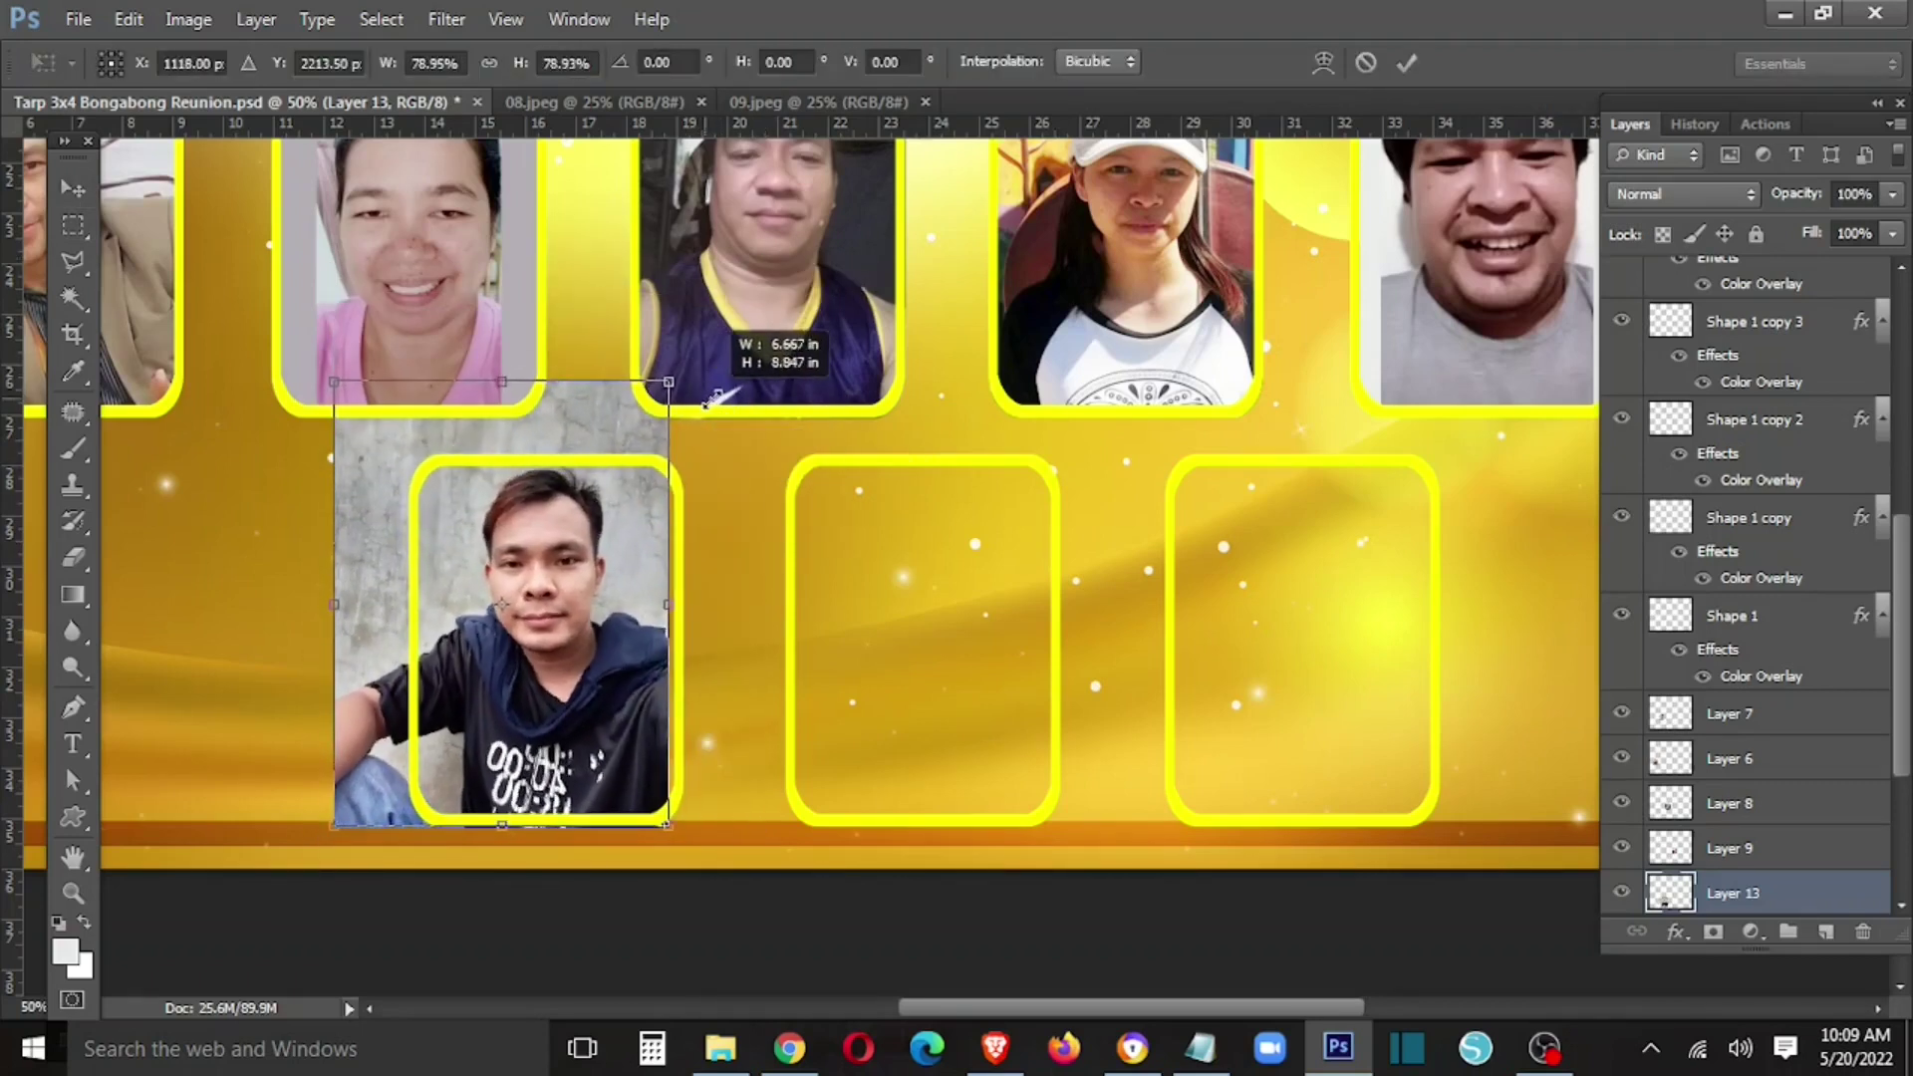
pyautogui.moveTo(361, 398); pyautogui.dragTo(388, 409)
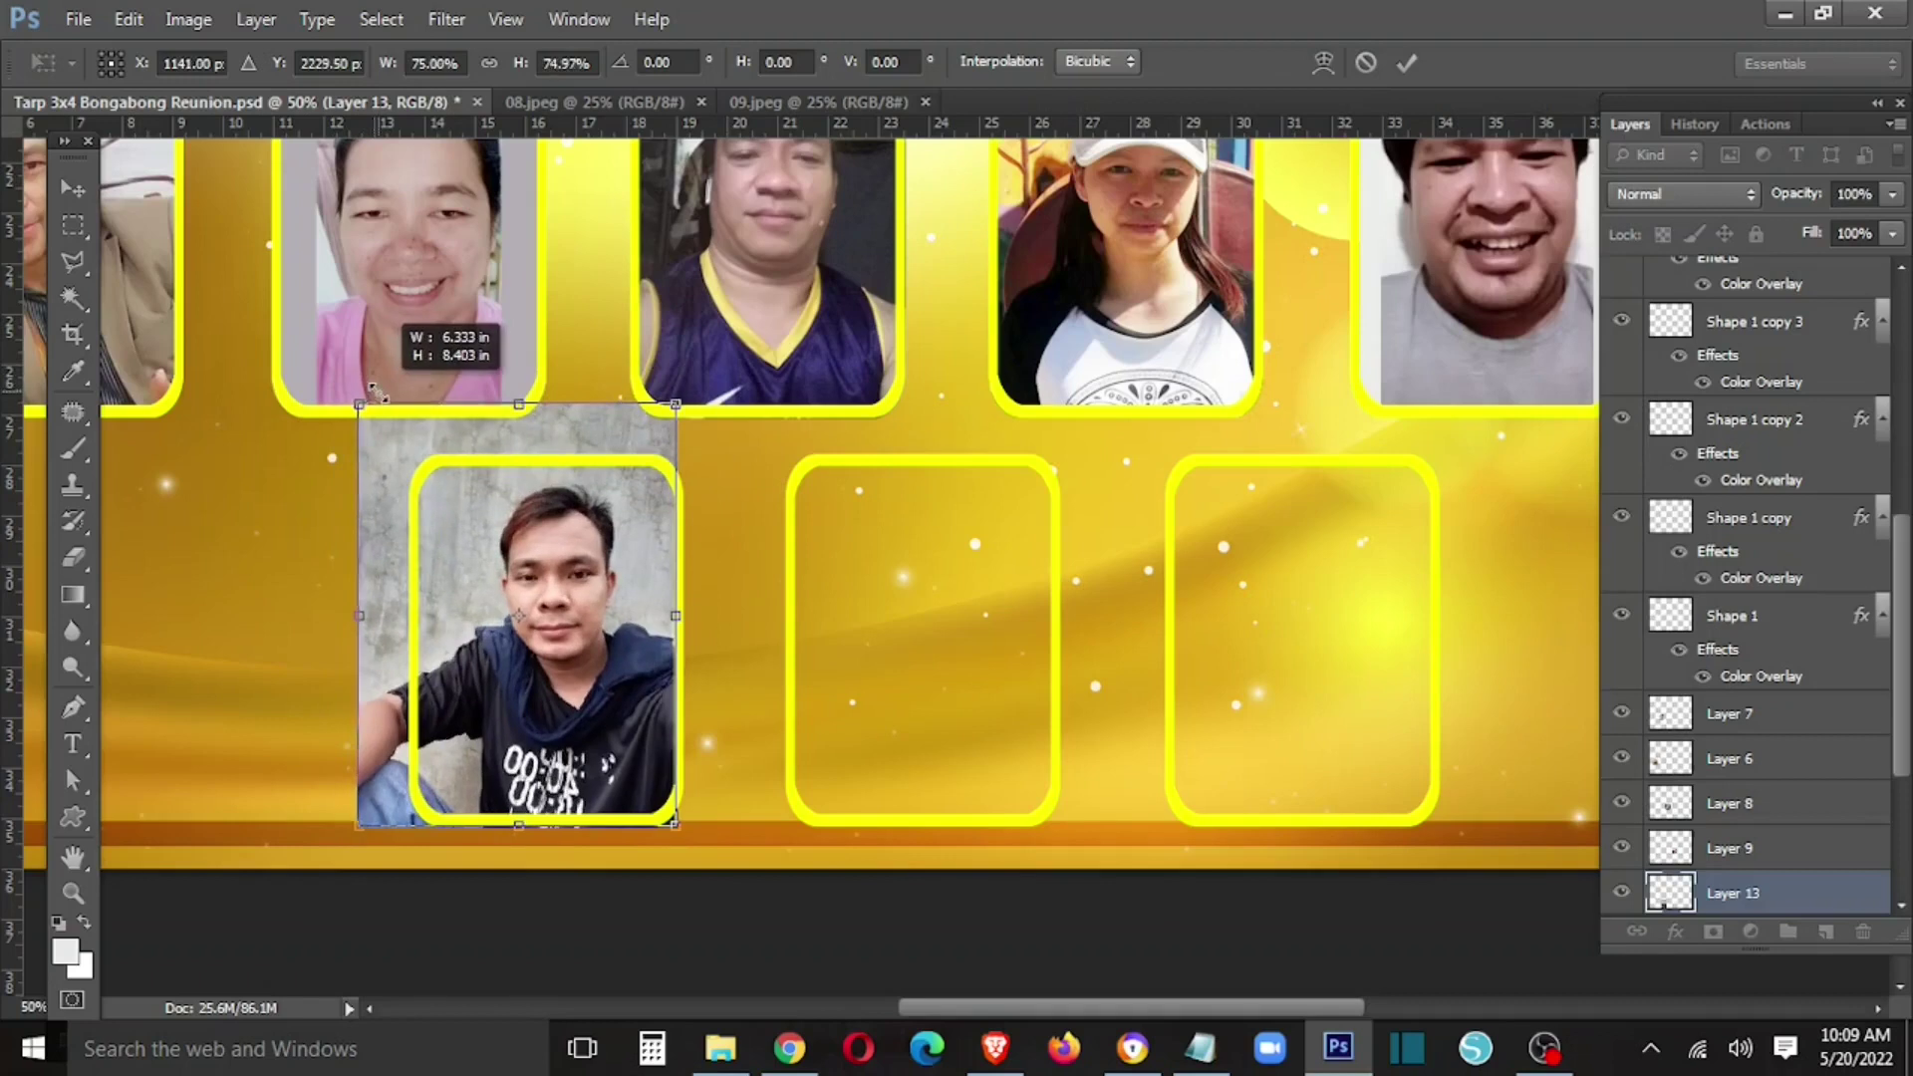
pyautogui.press('Return')
pyautogui.press('Right')
pyautogui.press('Right')
pyautogui.press('Right')
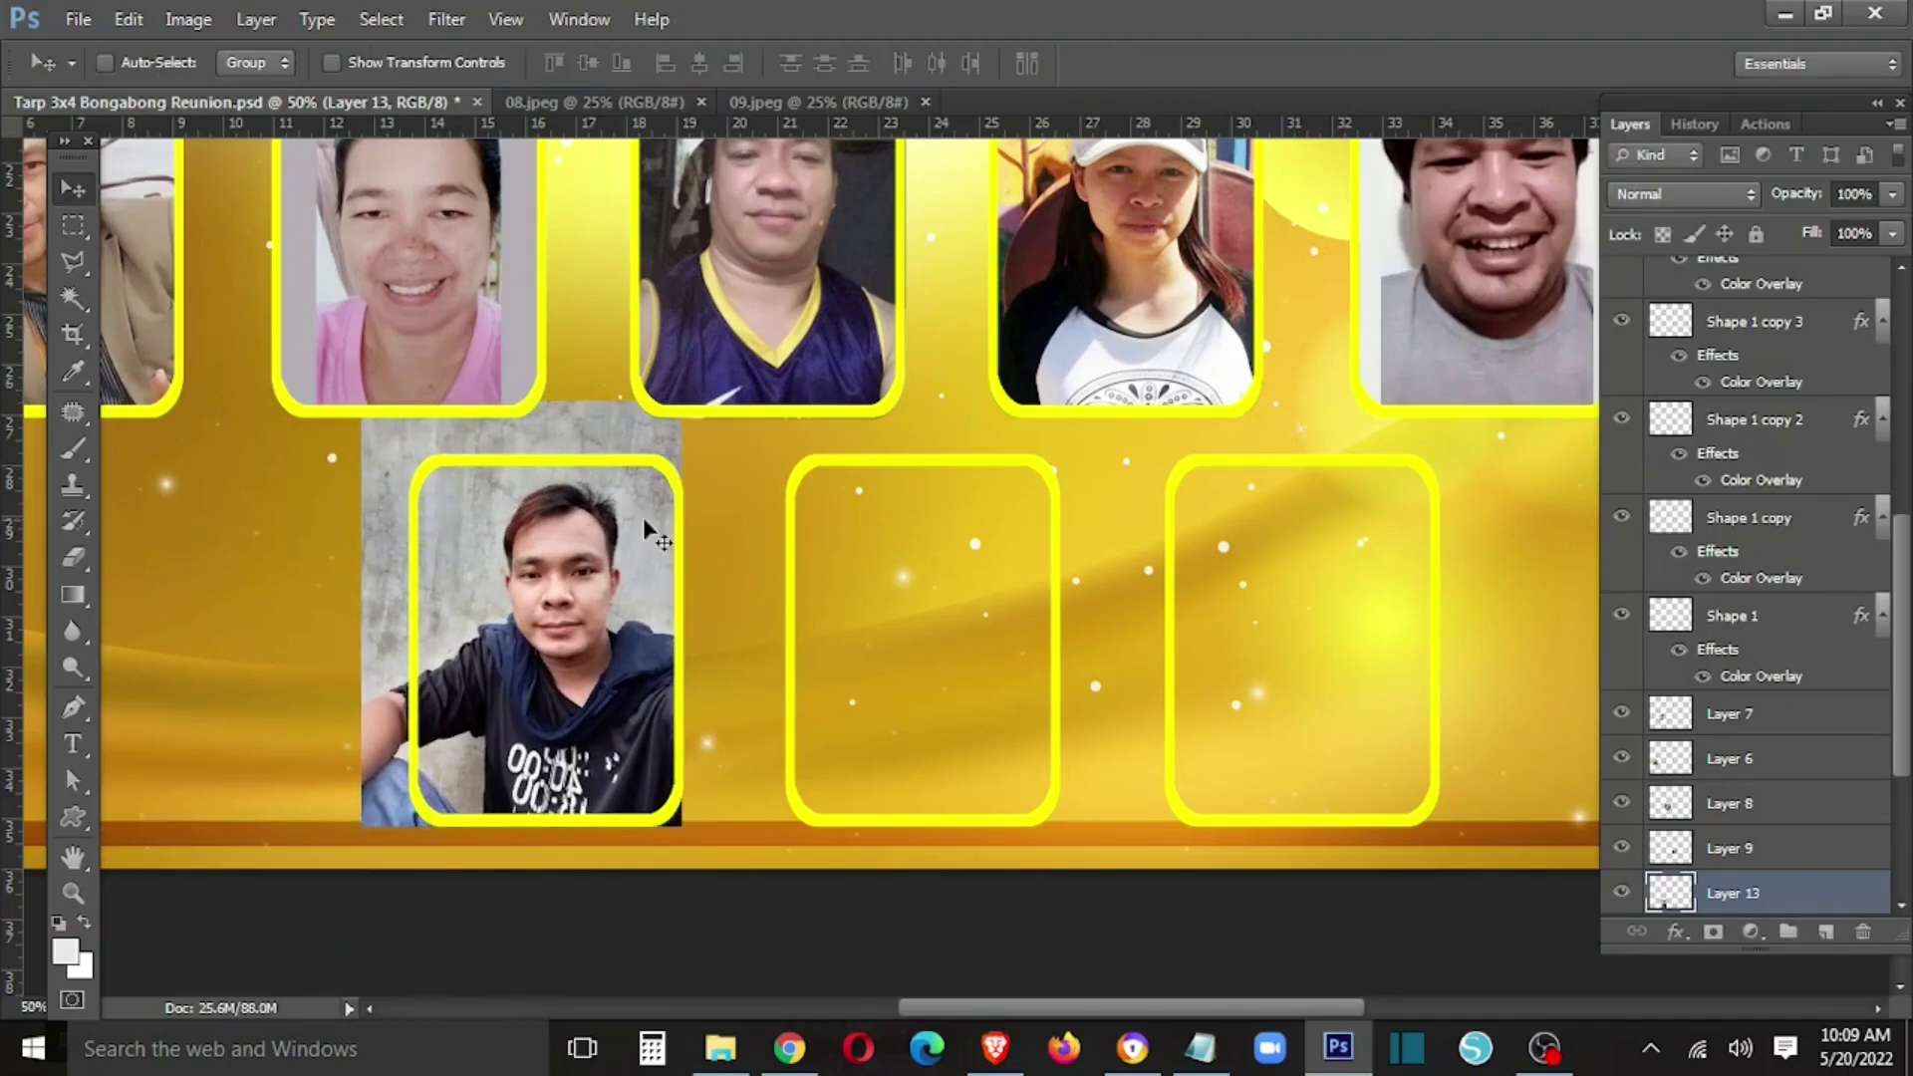
# - Delete the photo outside the frame's rounded shape and deselect
pyautogui.rightClick(683, 538)
pyautogui.click(732, 581)
pyautogui.press('w')
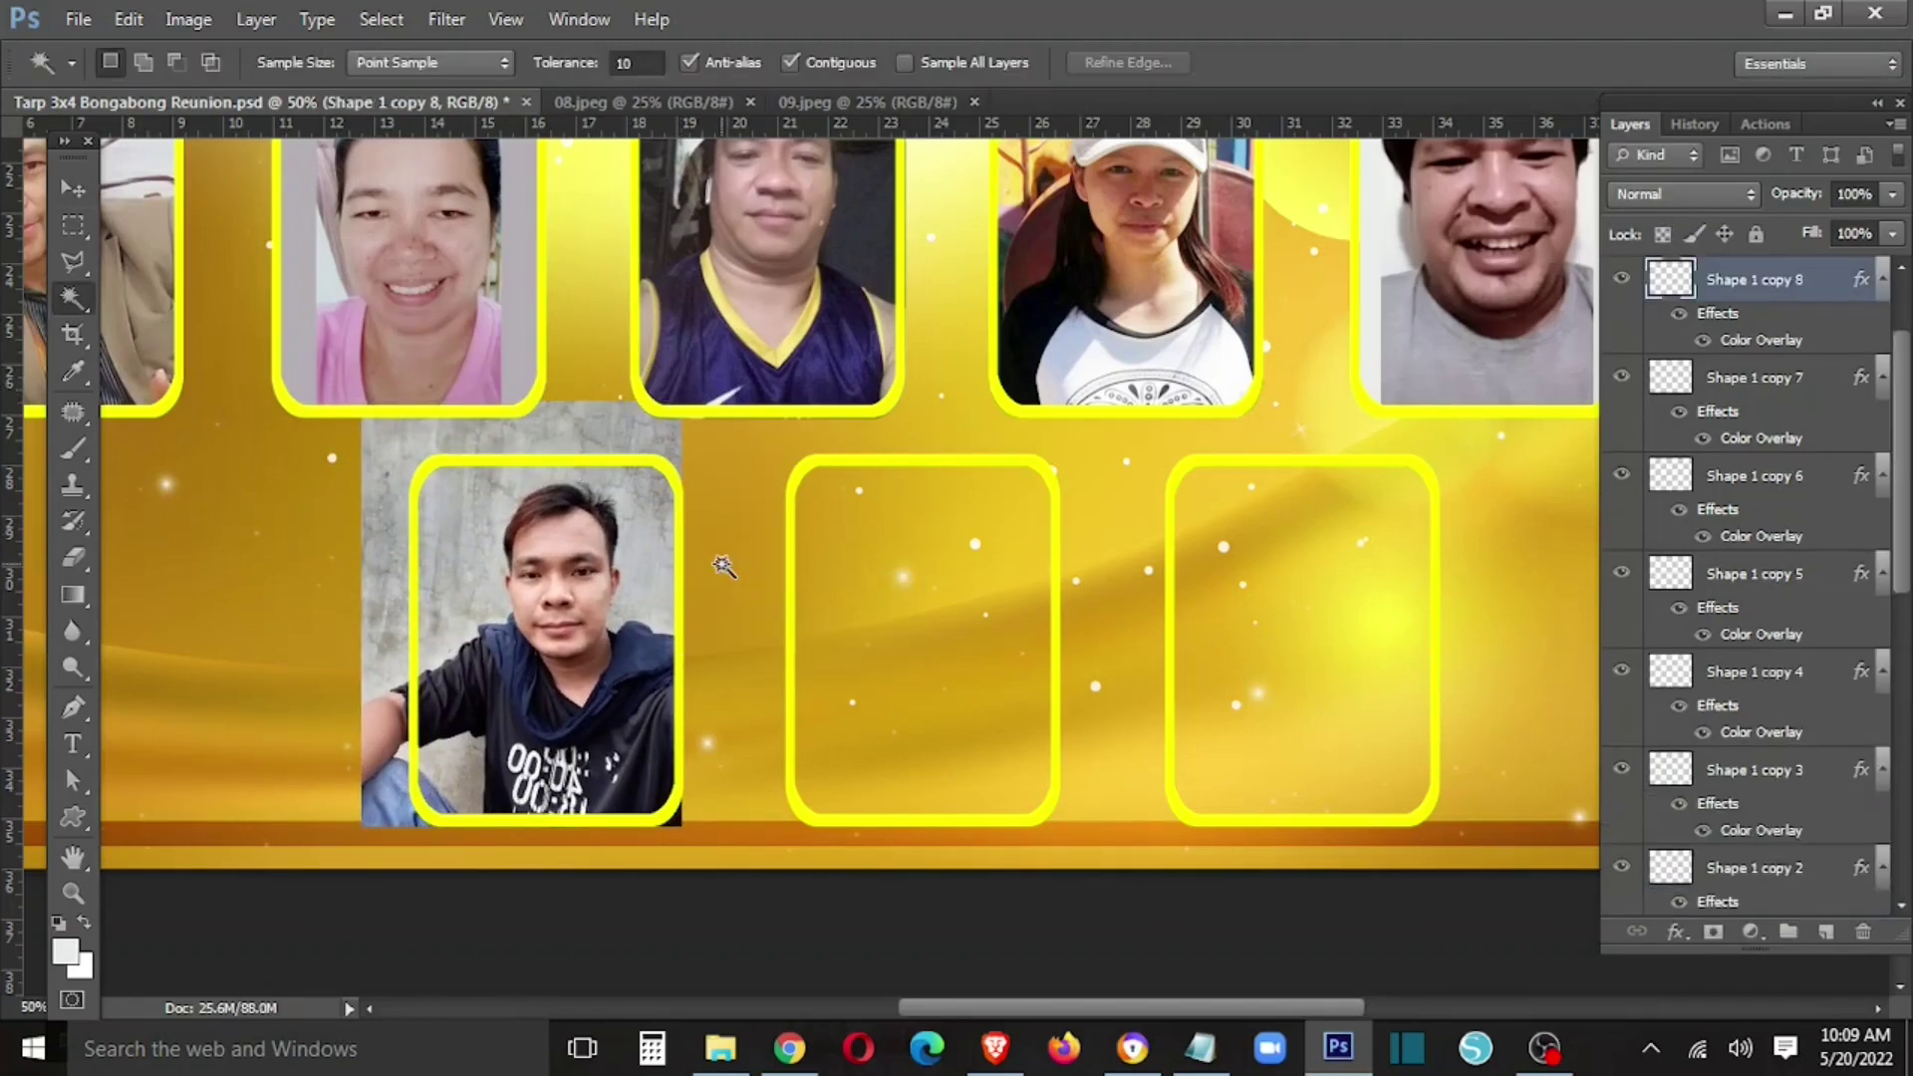
pyautogui.press('v')
pyautogui.rightClick(578, 573)
pyautogui.click(618, 624)
pyautogui.press('Delete')
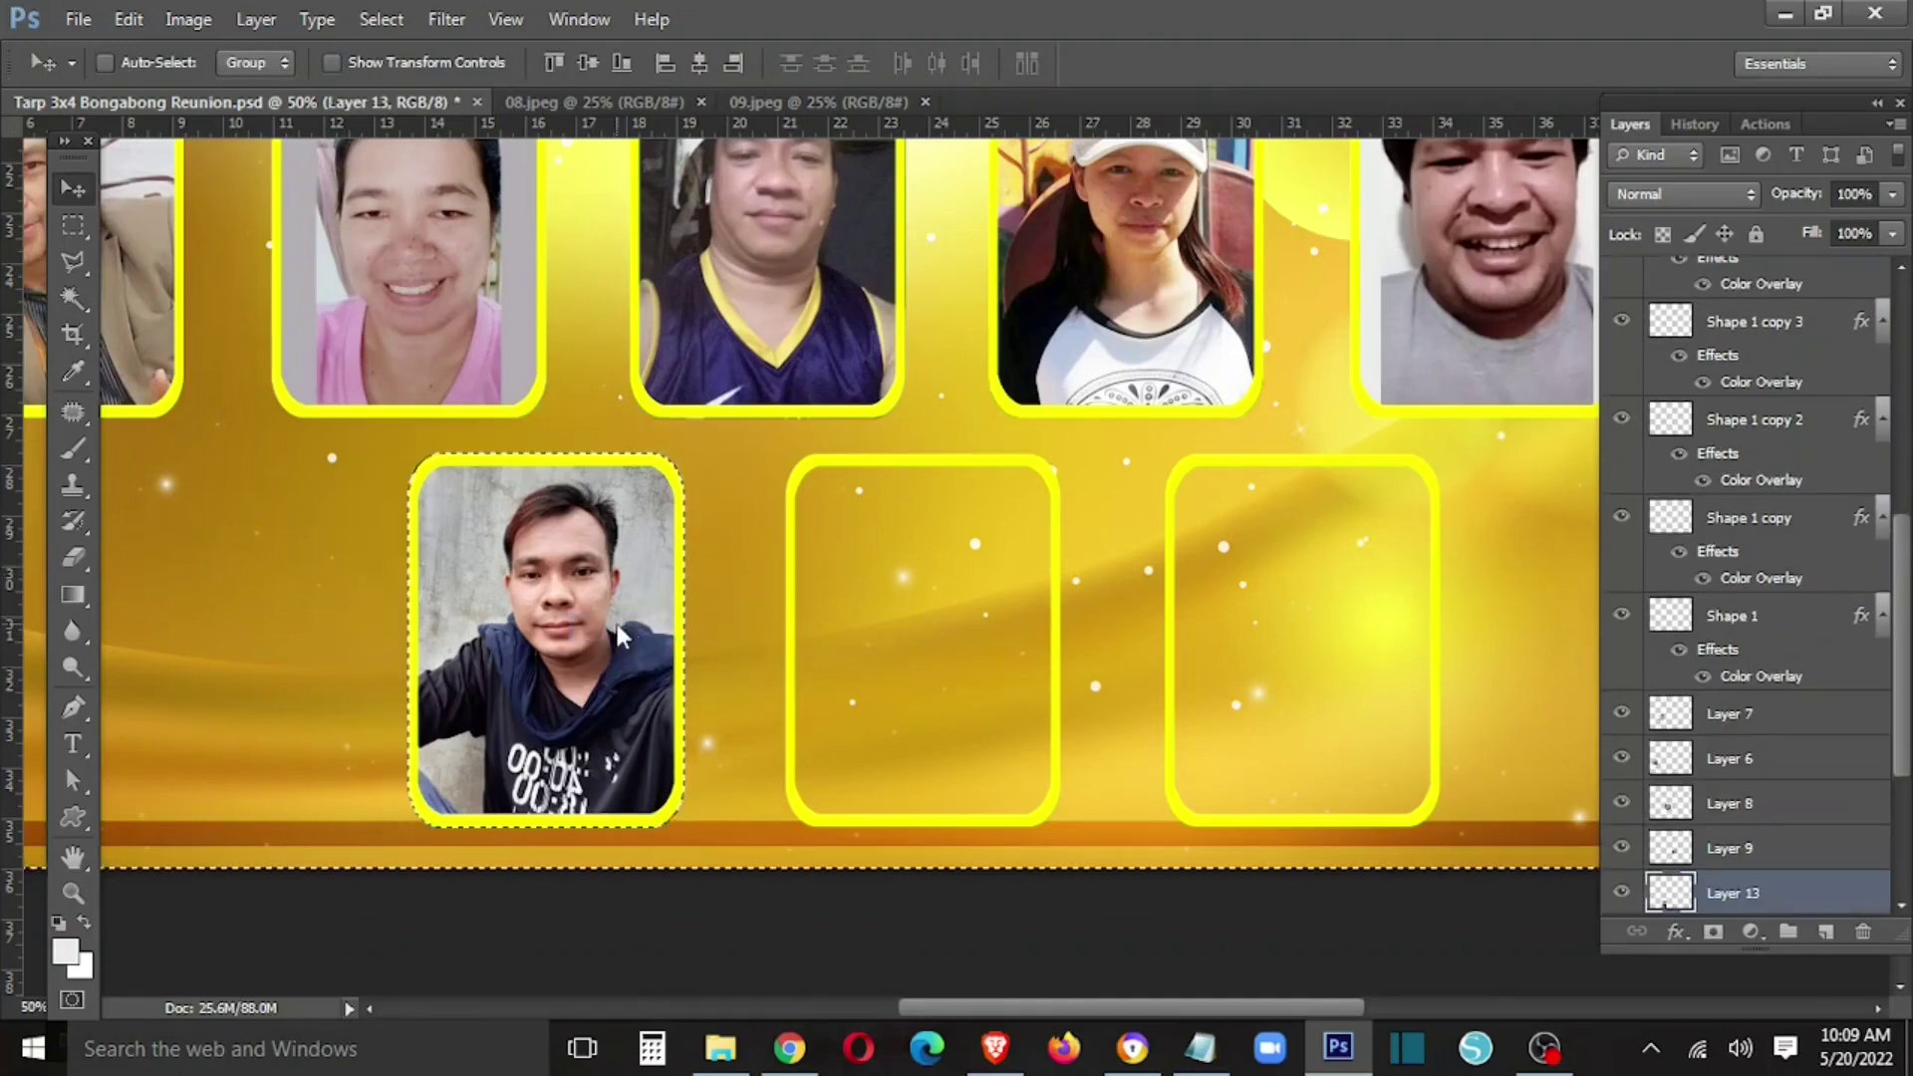
pyautogui.press('w')
pyautogui.click(666, 600)
pyautogui.press('v')
pyautogui.hotkey('ctrl', 'd')
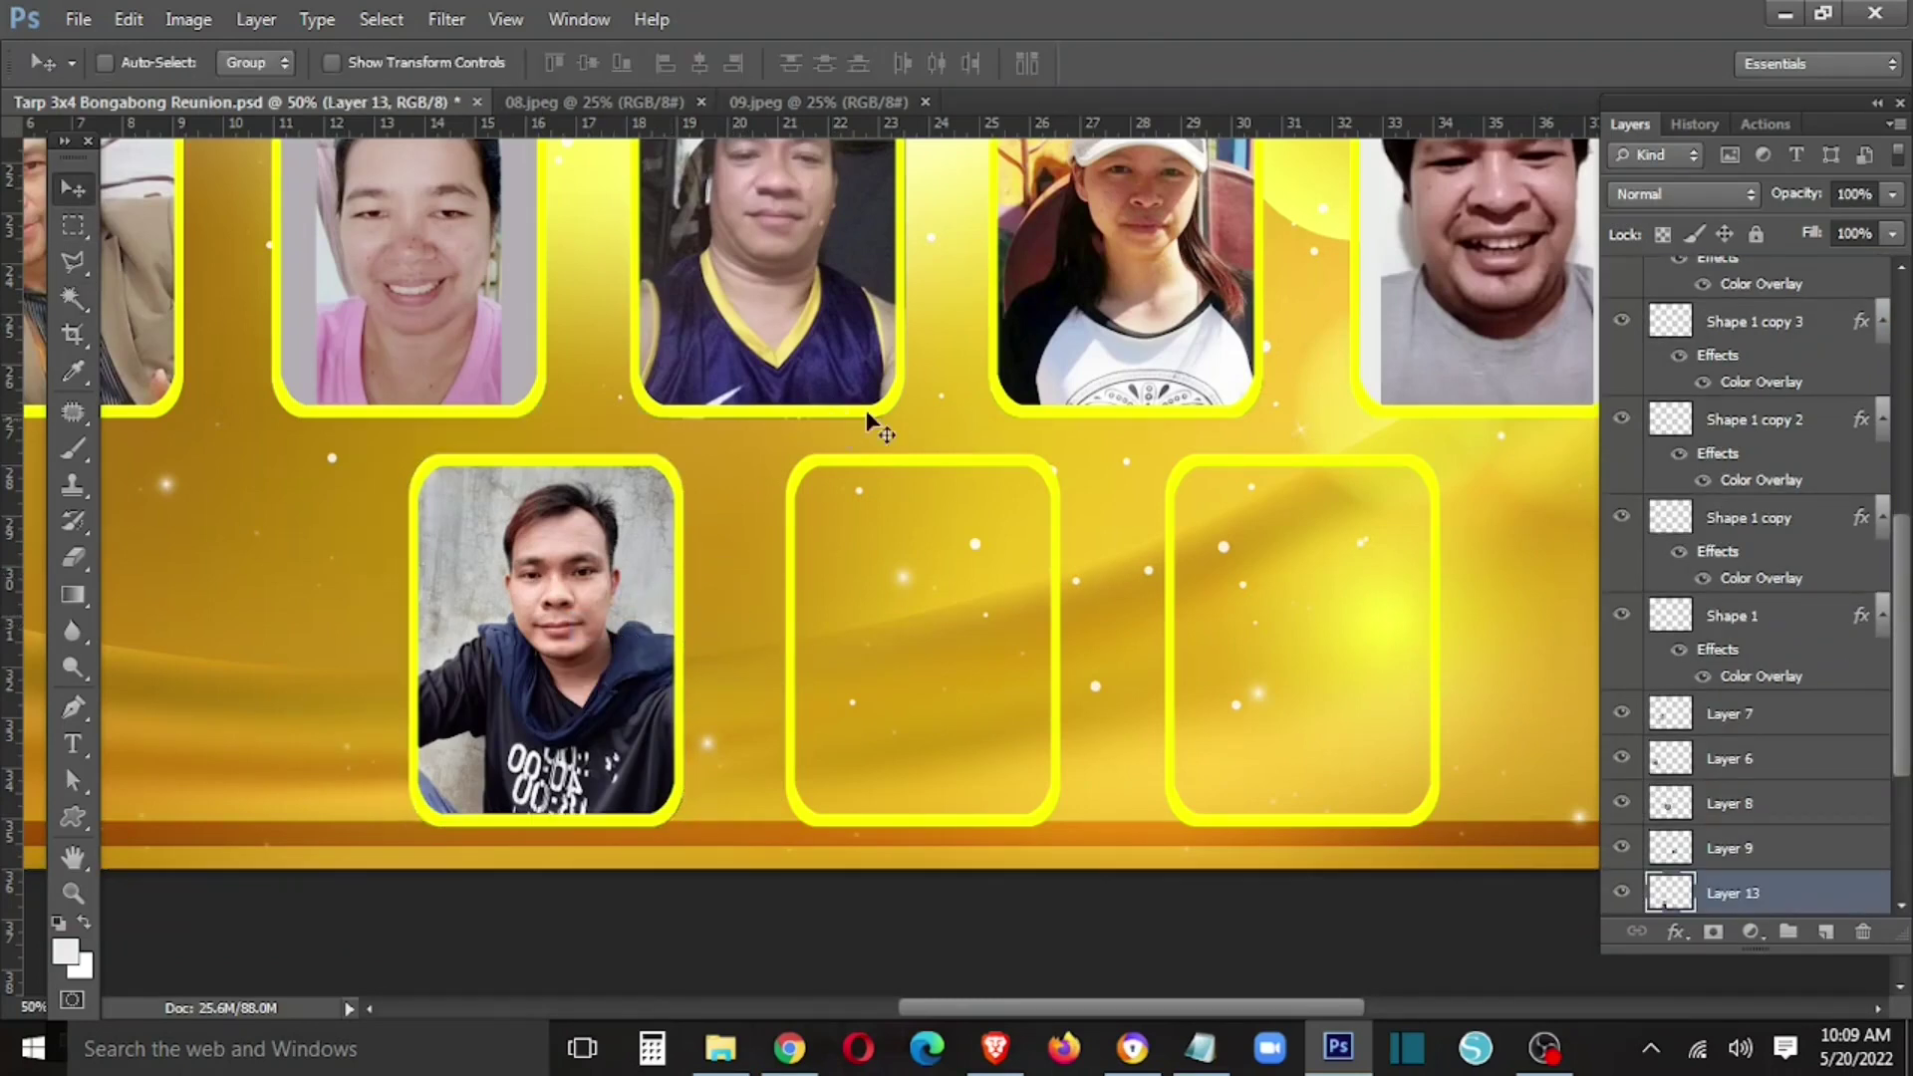
# - Drop the 08.jpeg street photo onto the tarp and scale it to about half size
pyautogui.moveTo(616, 107); pyautogui.dragTo(598, 440)
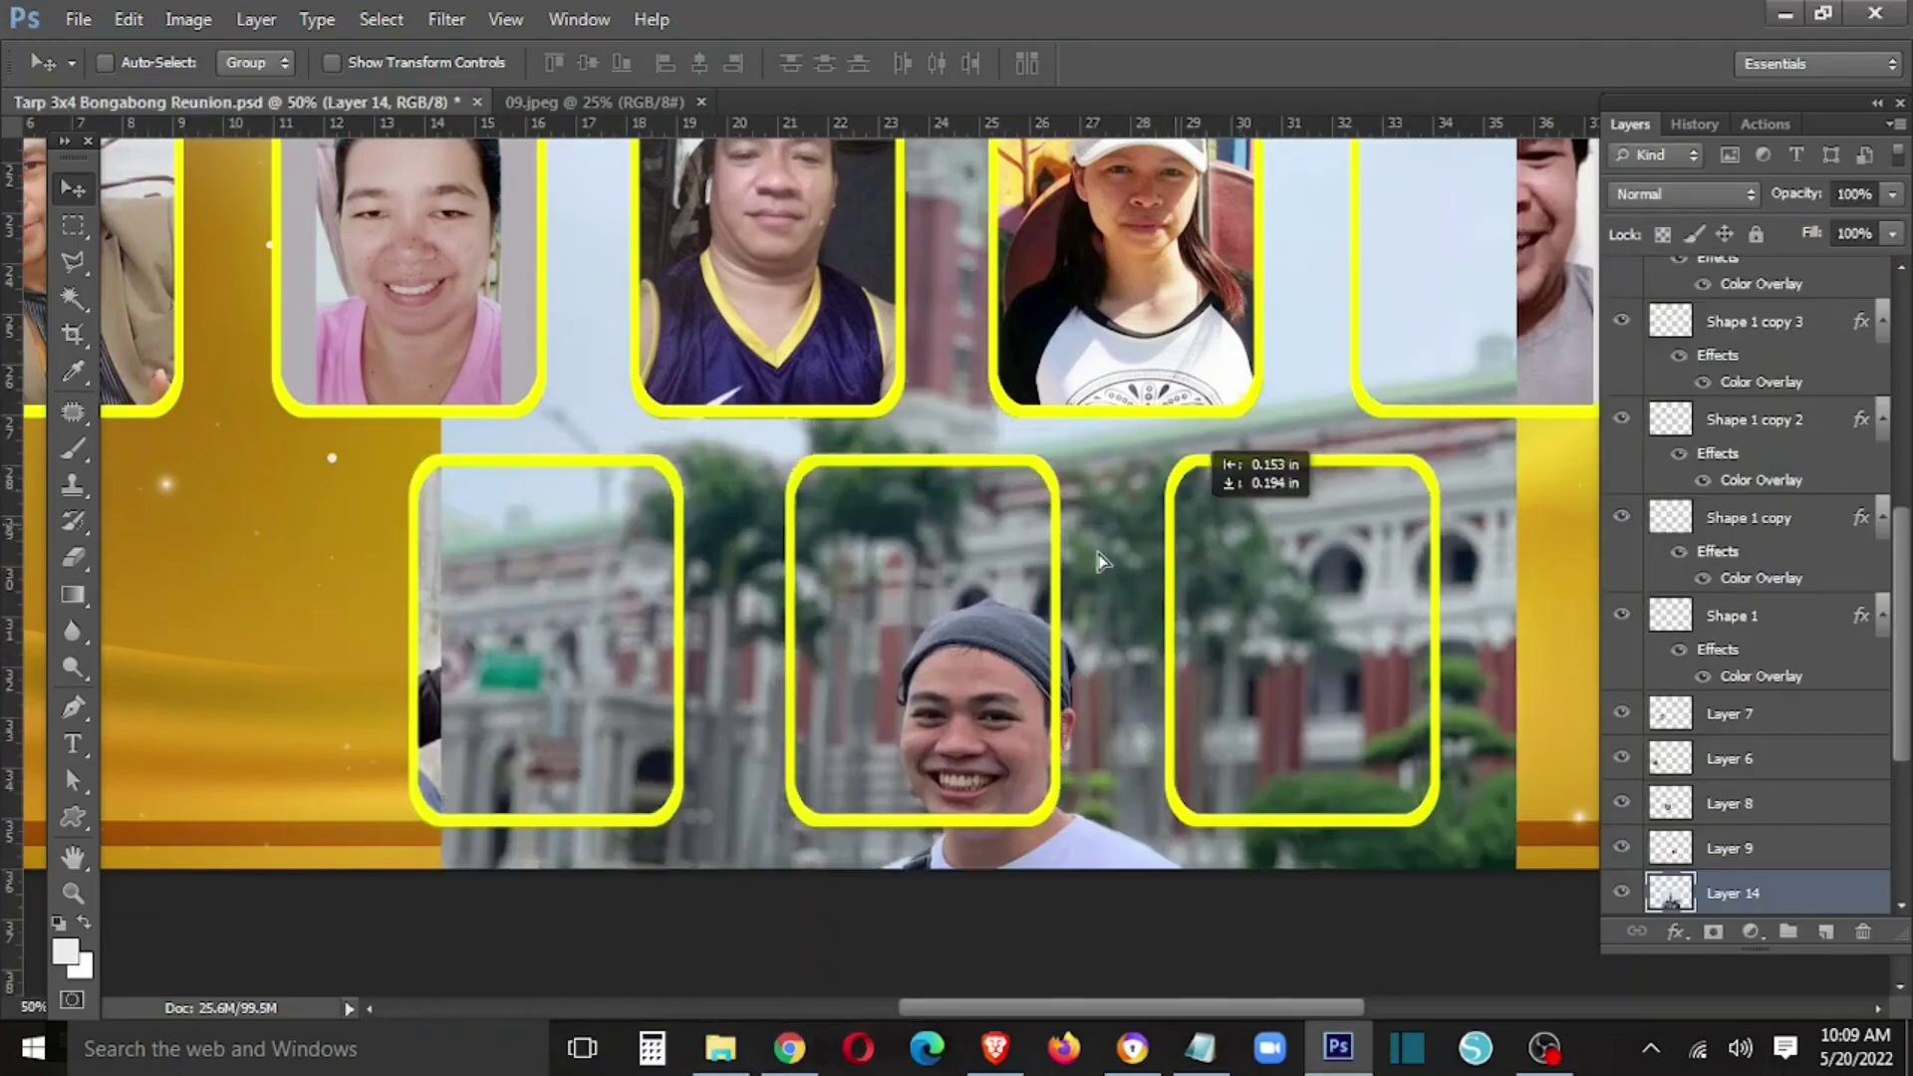
pyautogui.moveTo(917, 499); pyautogui.dragTo(1136, 418)
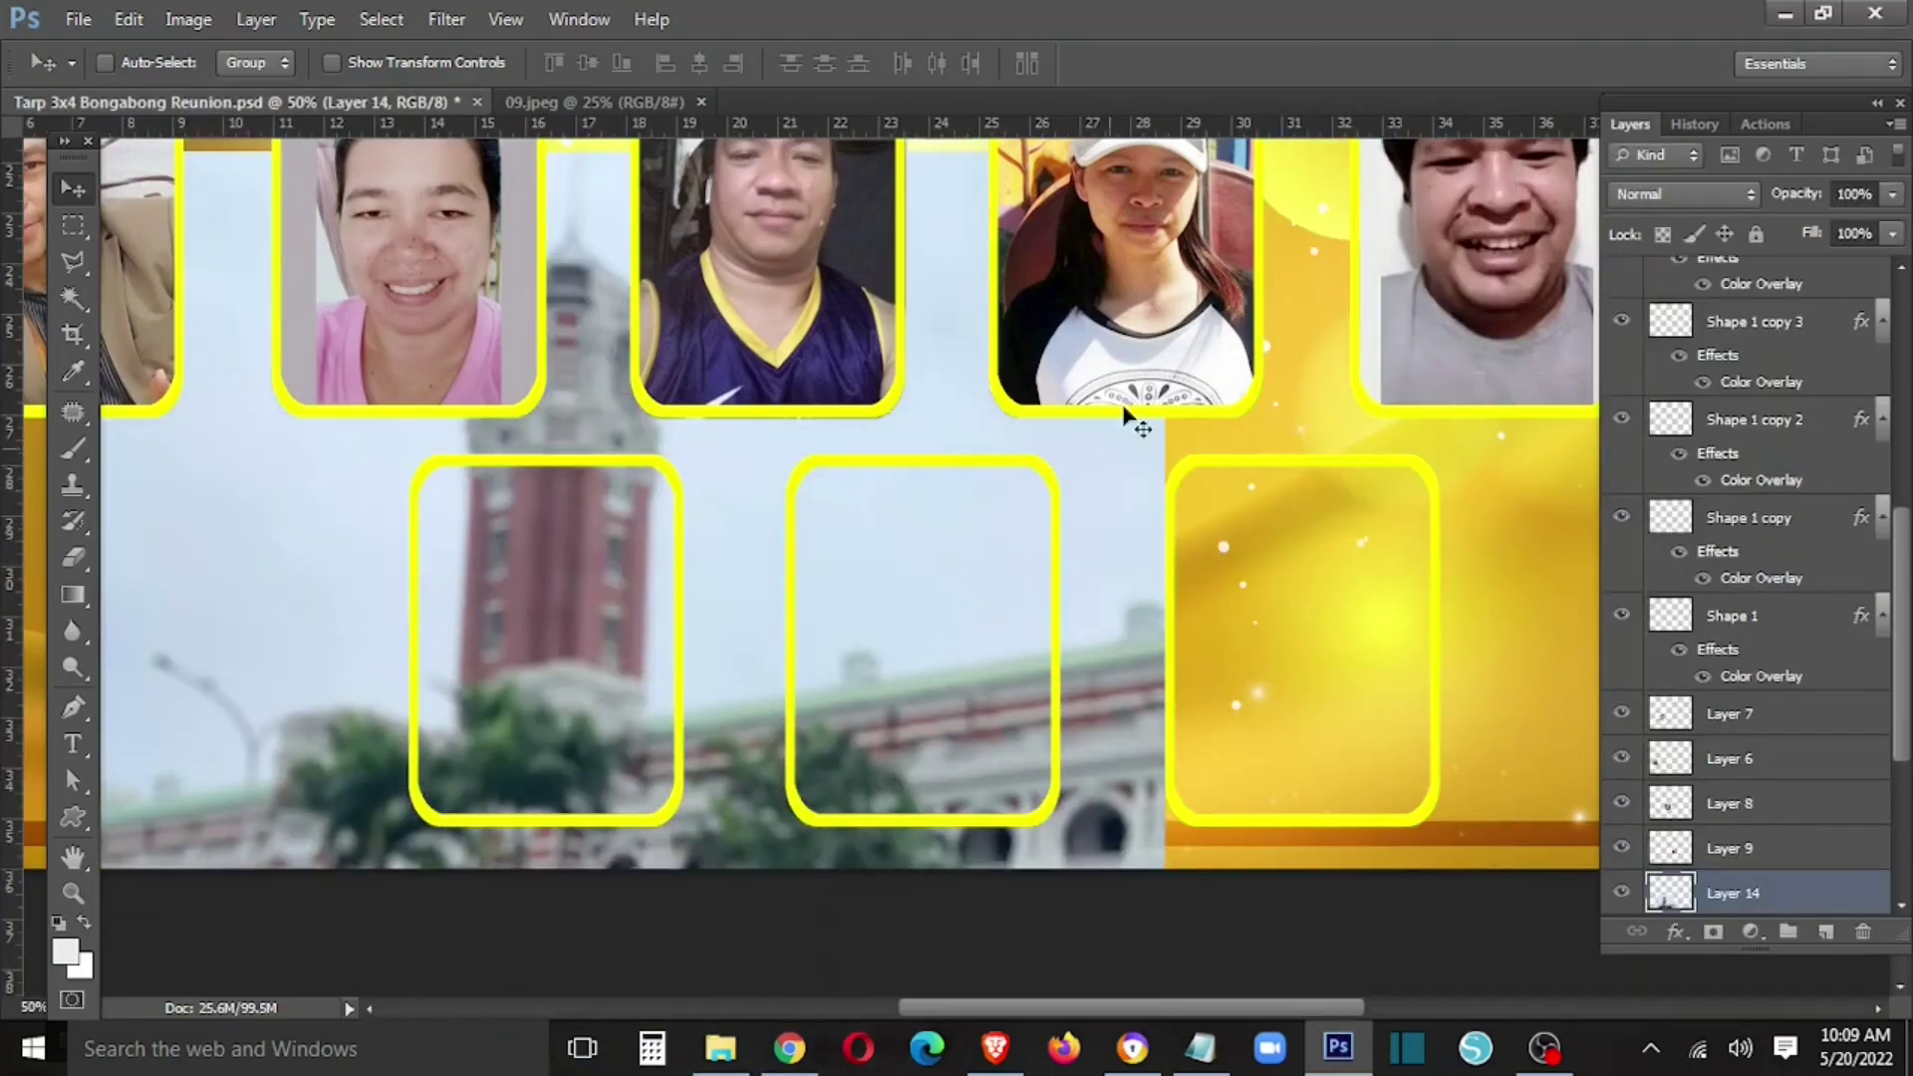
pyautogui.hotkey('ctrl', 't')
pyautogui.moveTo(1186, 180)
pyautogui.mouseDown()
pyautogui.moveTo(810, 654)
pyautogui.moveTo(975, 545)
pyautogui.mouseUp()
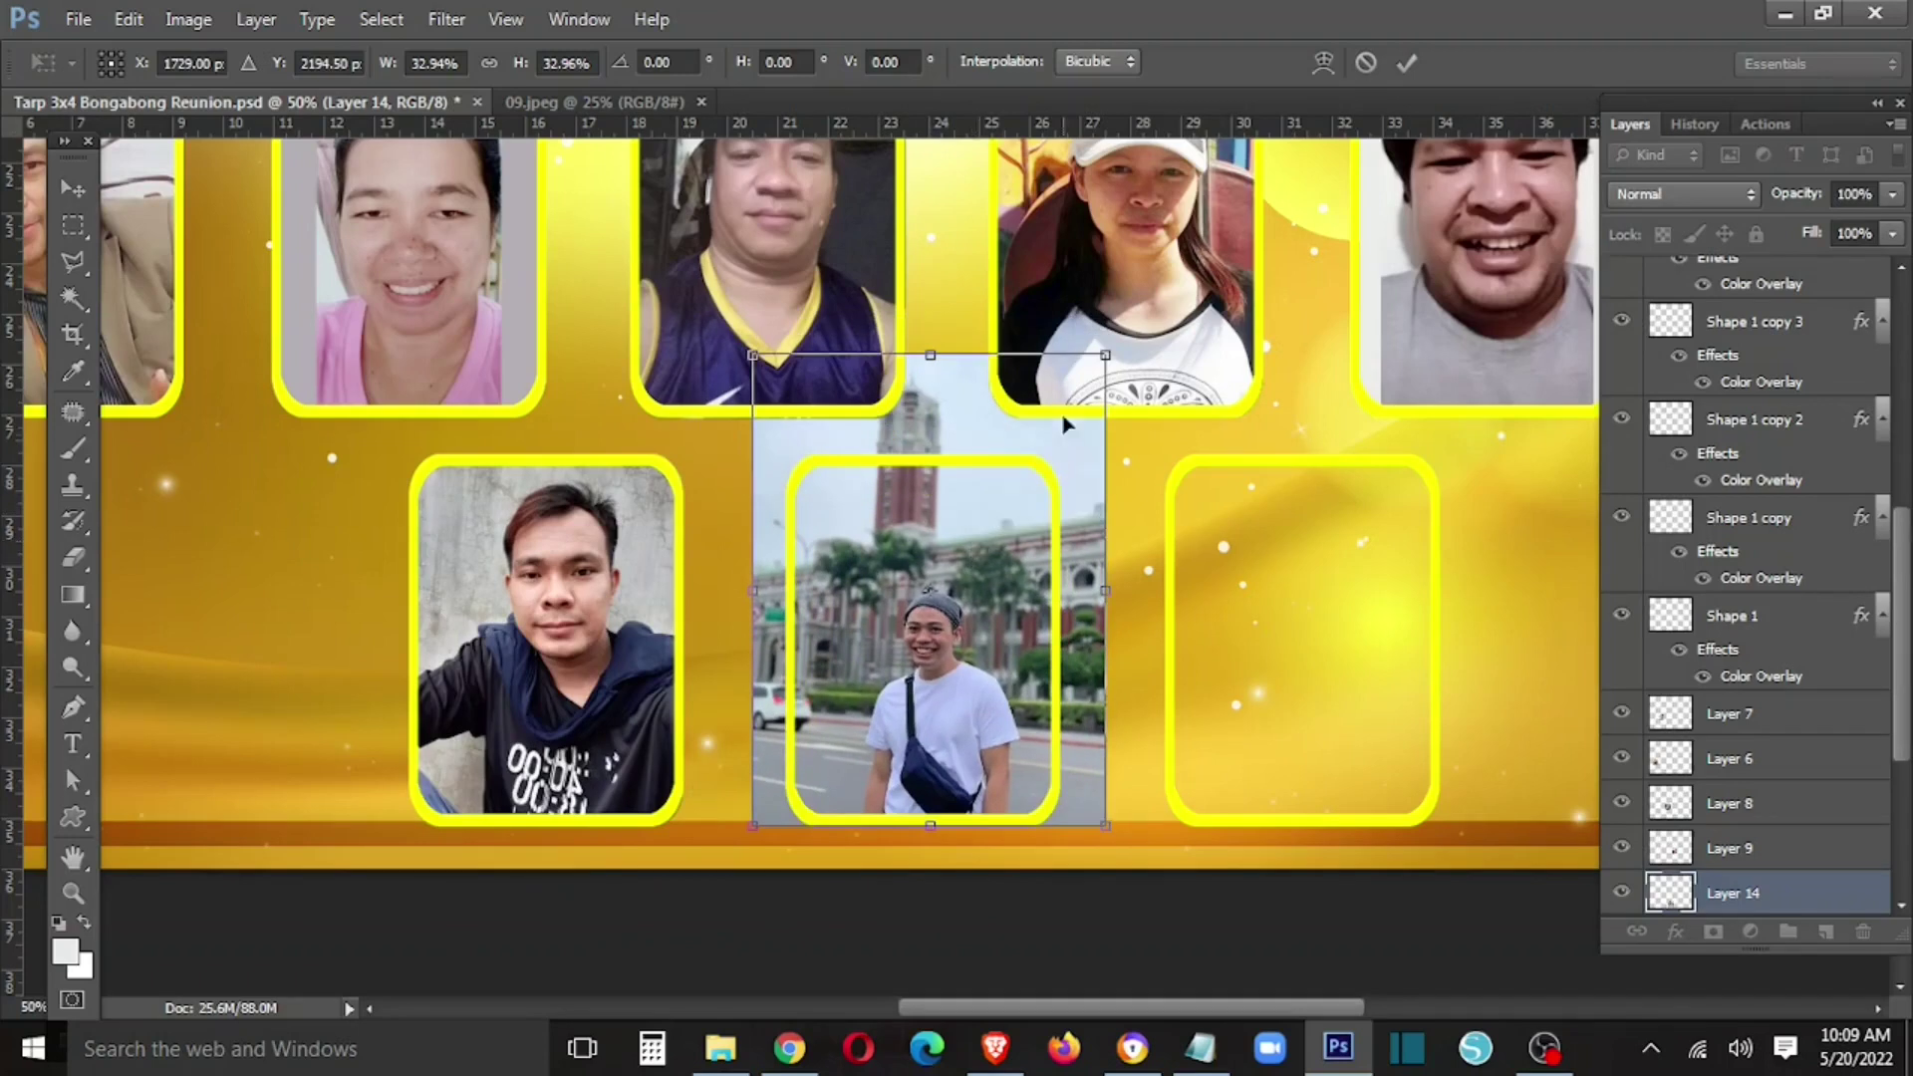
pyautogui.moveTo(1109, 357); pyautogui.dragTo(1196, 194)
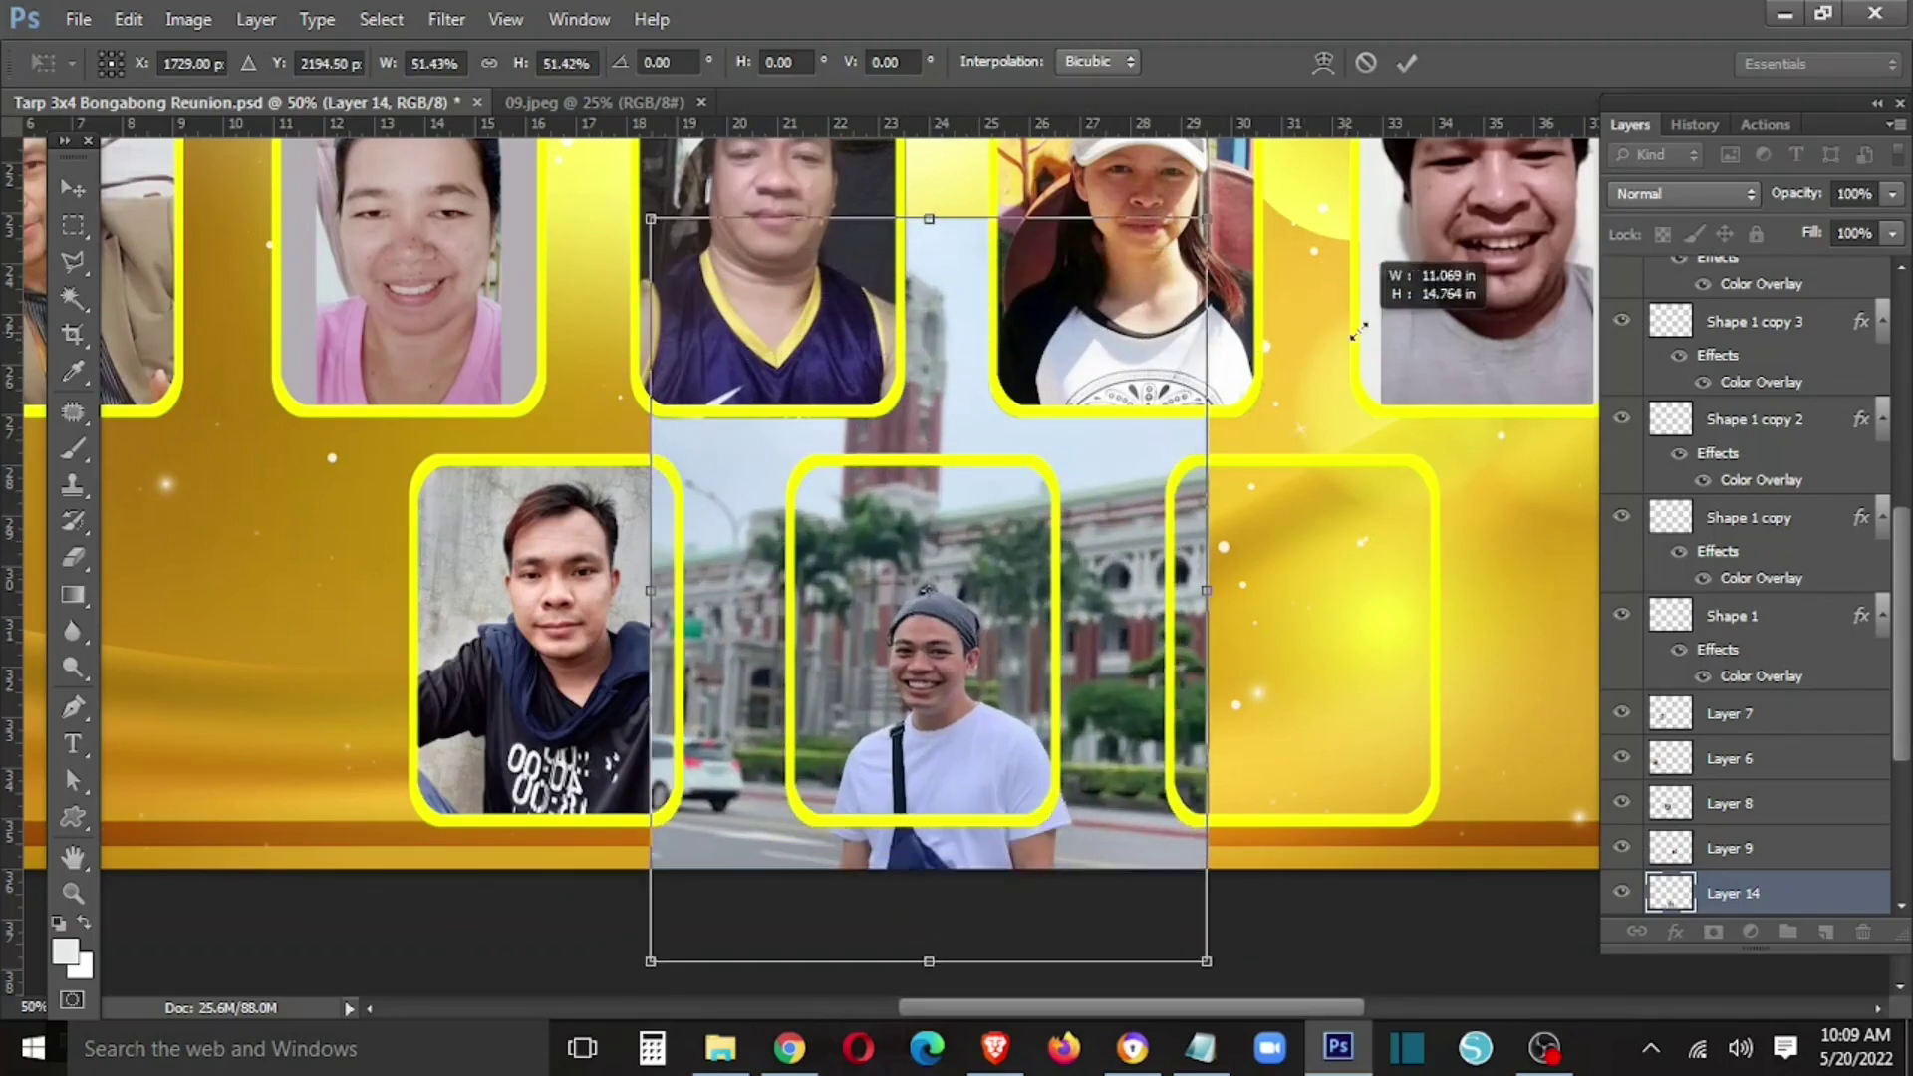
# - Move and enlarge the street photo to cover the middle second-row frame
pyautogui.moveTo(1056, 299); pyautogui.dragTo(1046, 553)
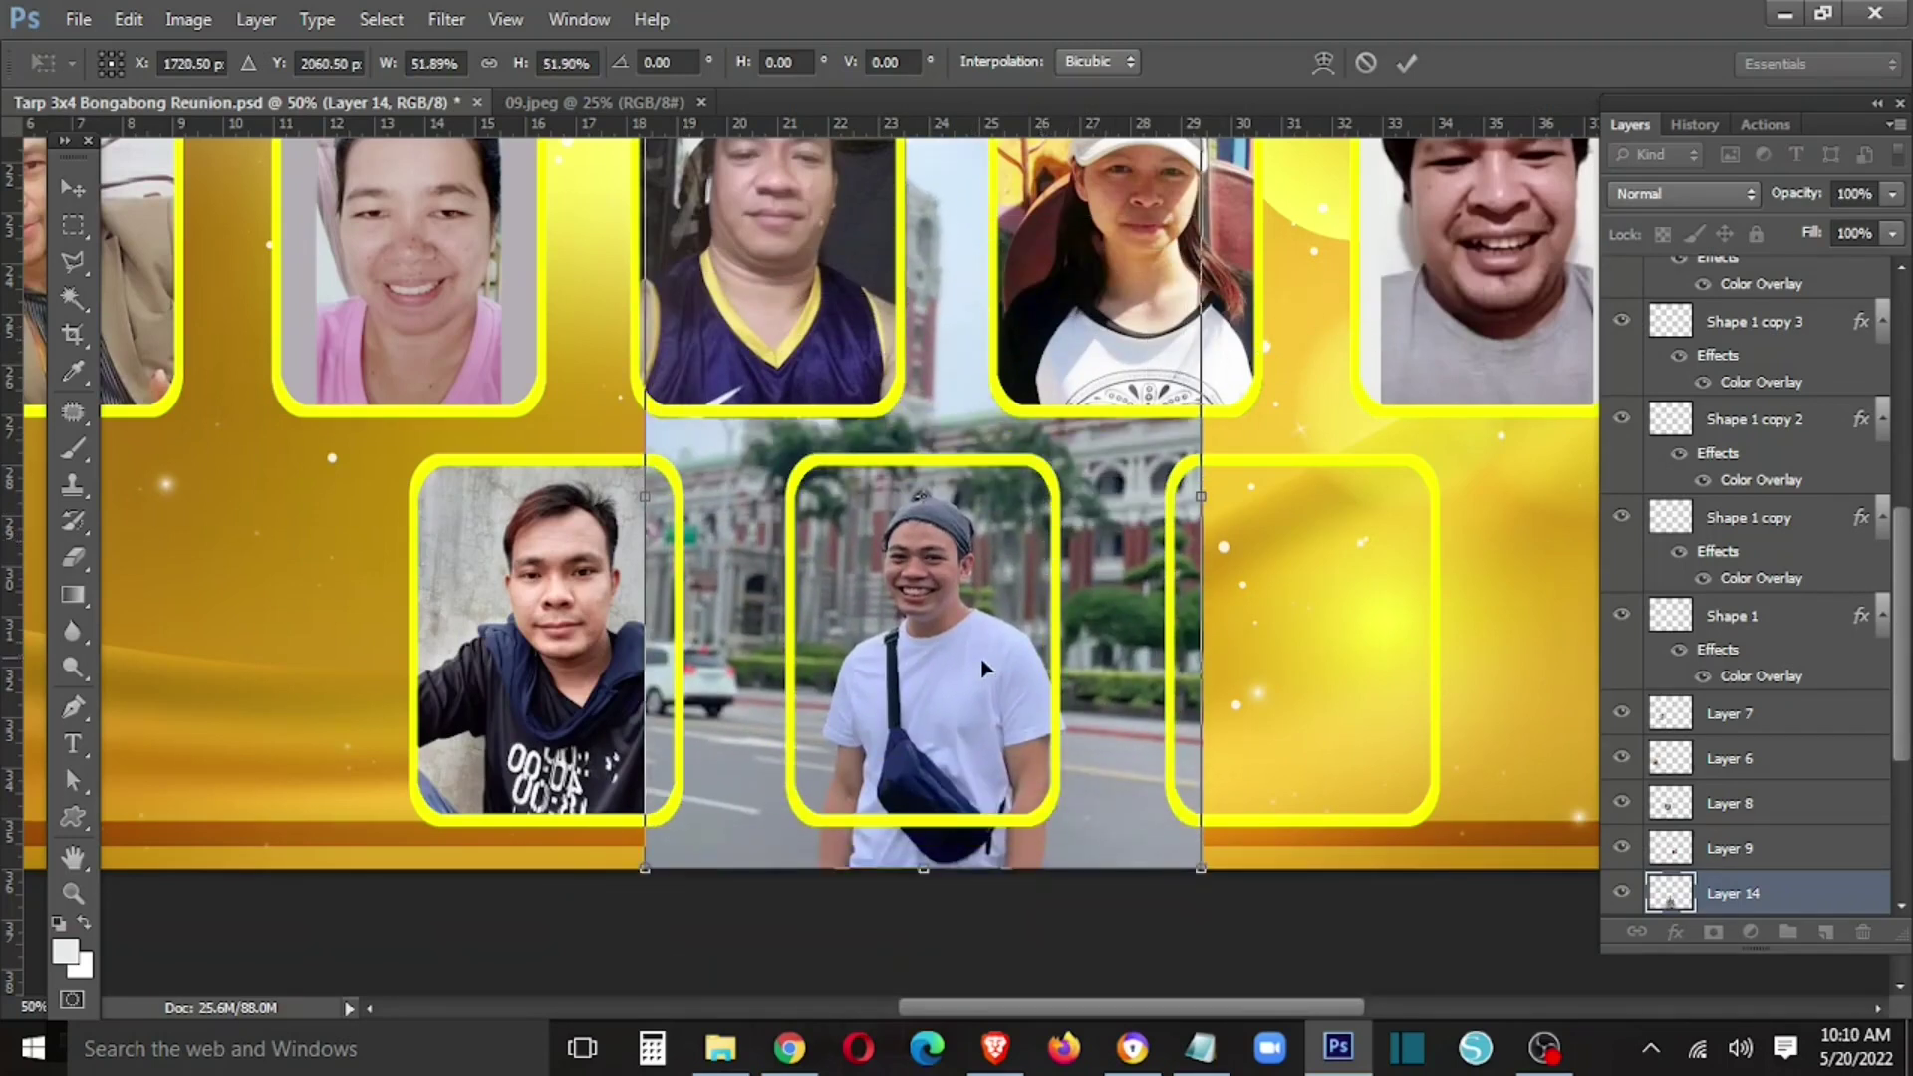
pyautogui.hotkey('ctrl', '-')
pyautogui.hotkey('ctrl', '-')
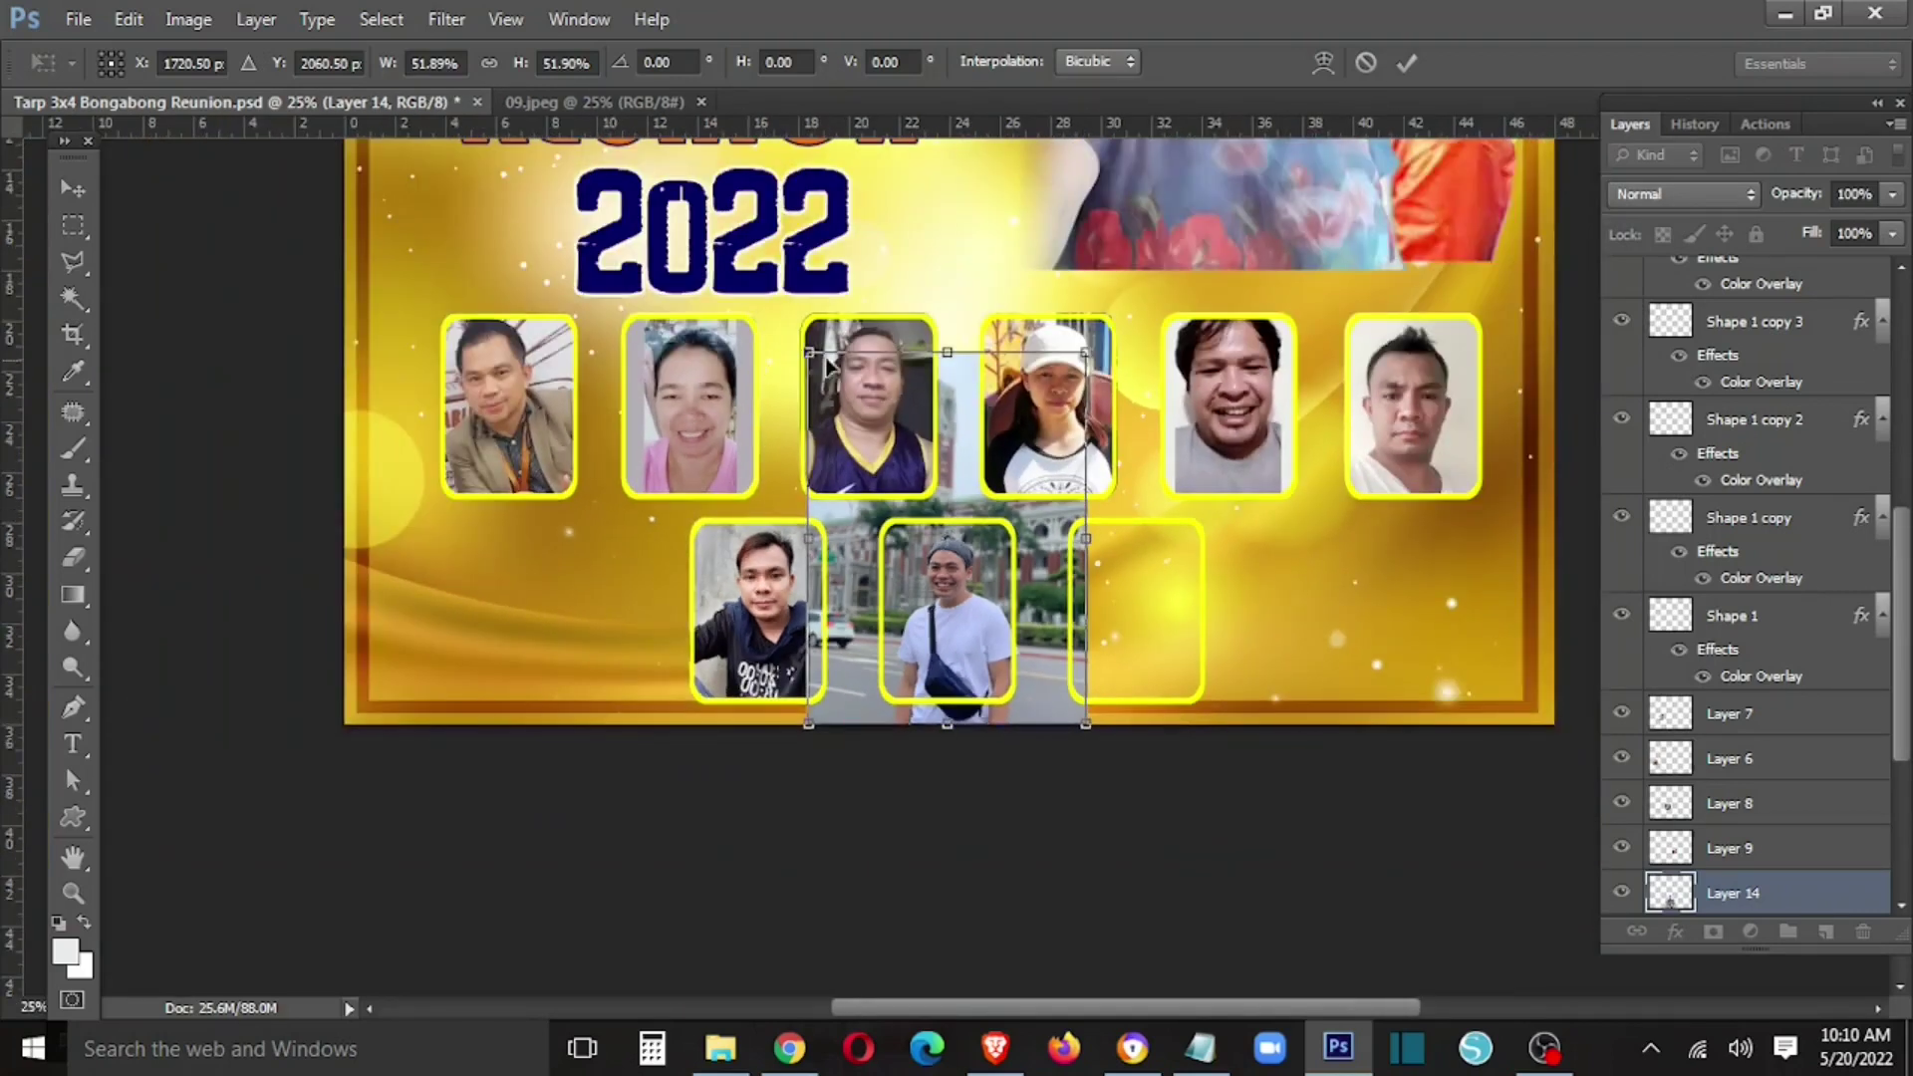
pyautogui.moveTo(812, 351); pyautogui.dragTo(777, 312)
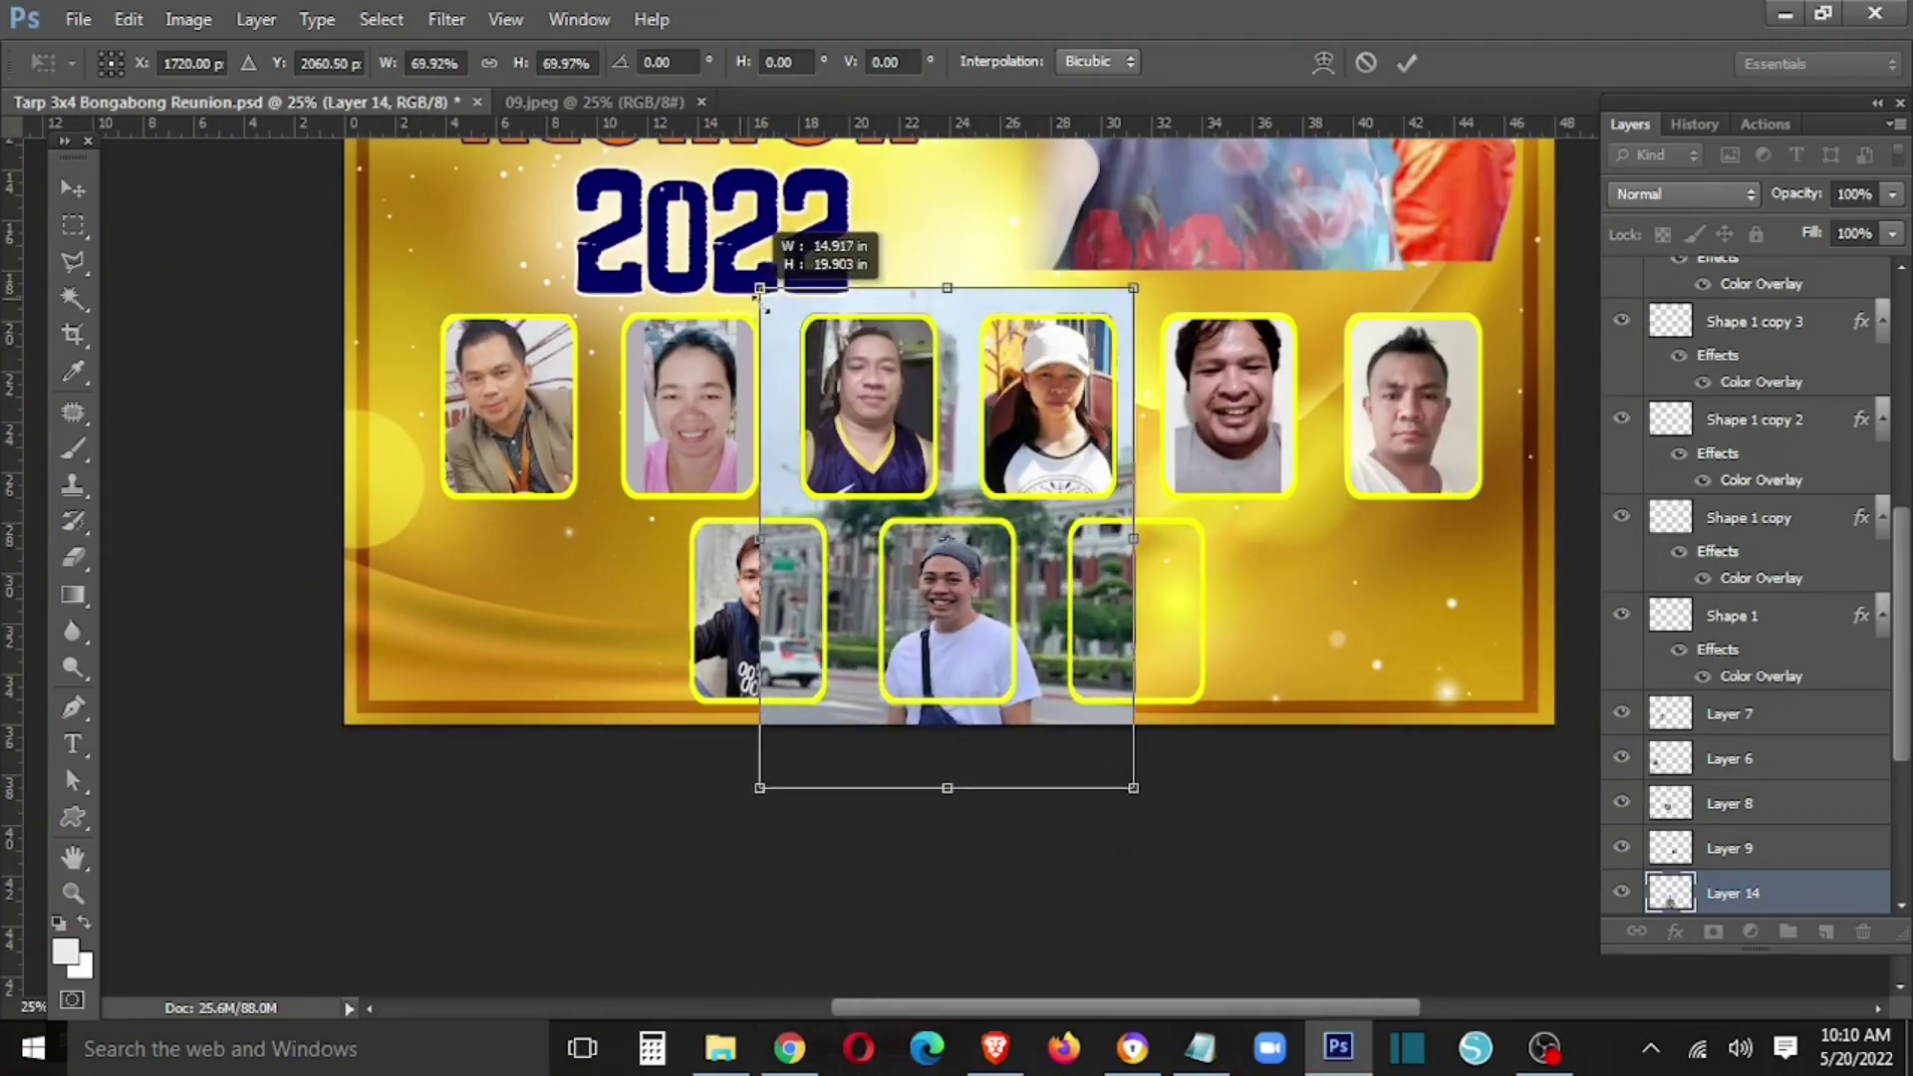
pyautogui.press('Return')
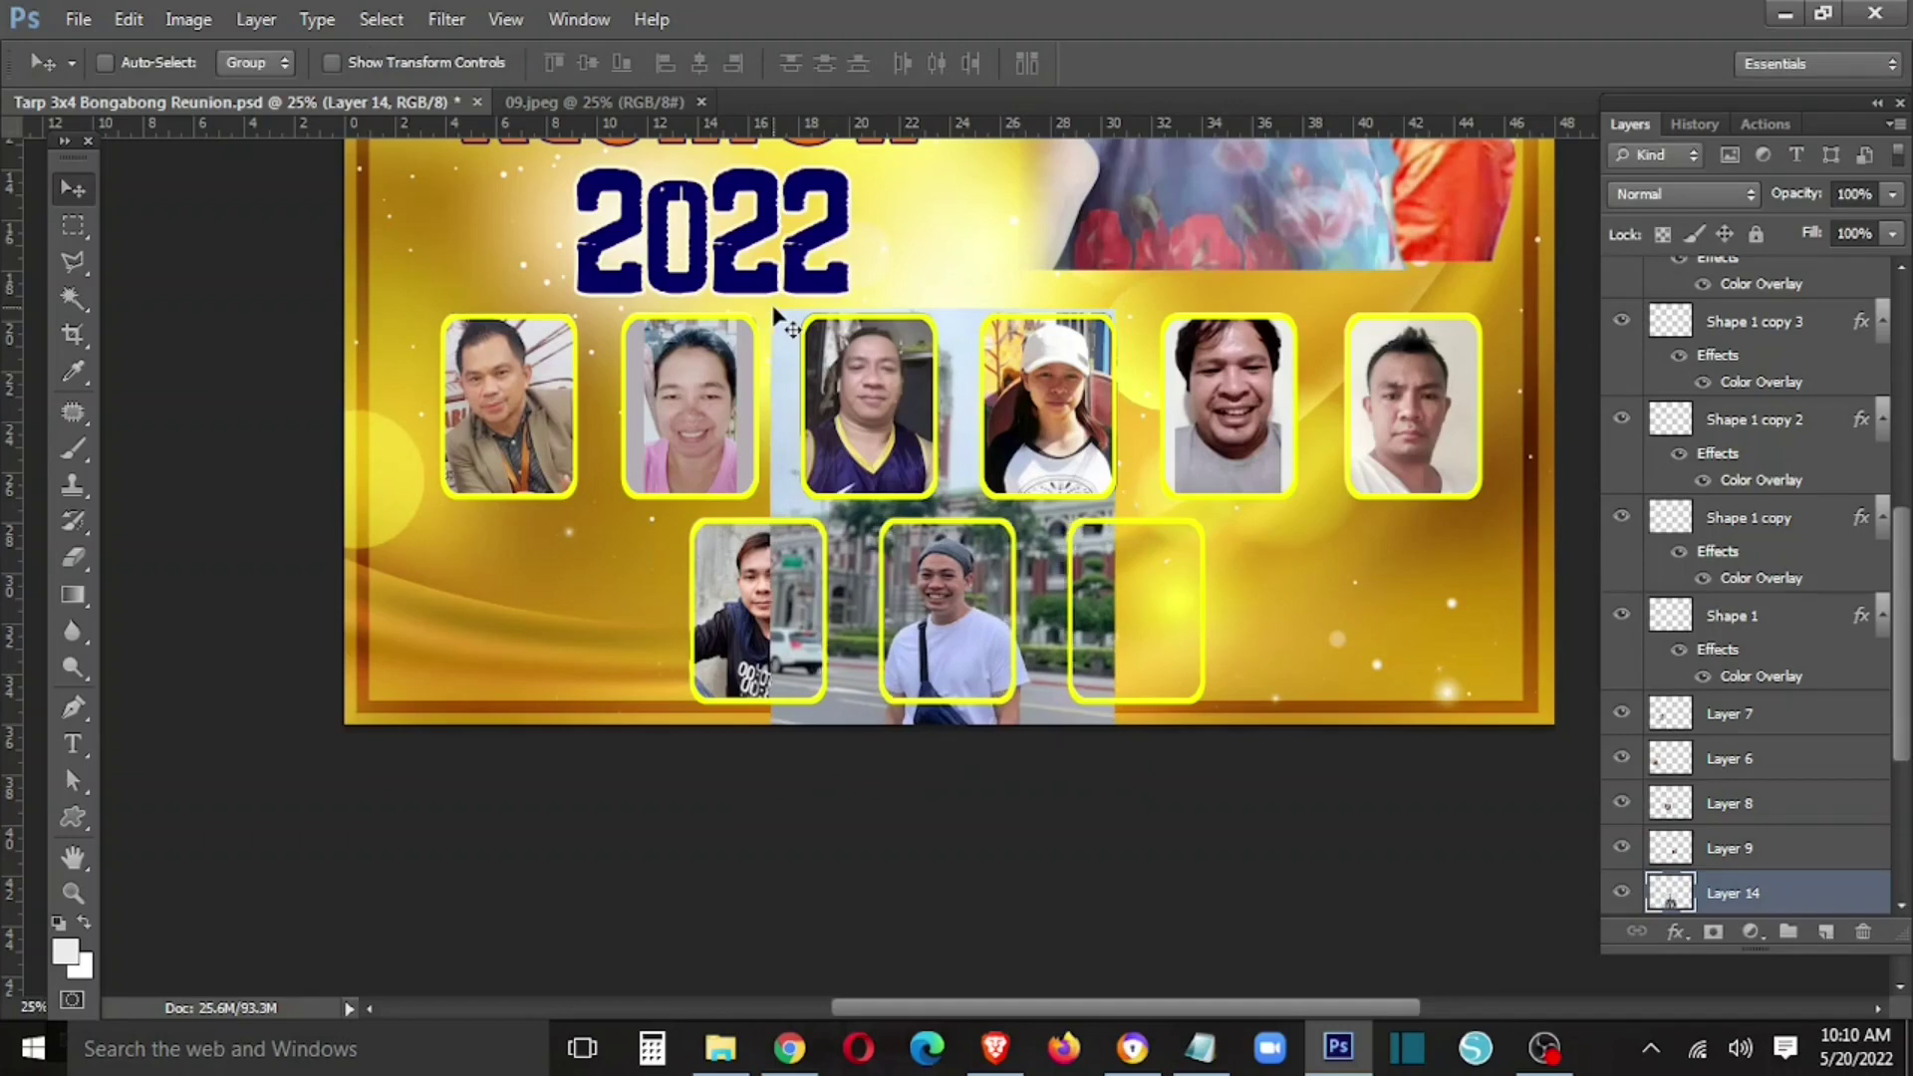
pyautogui.hotkey('ctrl', '+')
pyautogui.hotkey('ctrl', '+')
pyautogui.hotkey('ctrl', '+')
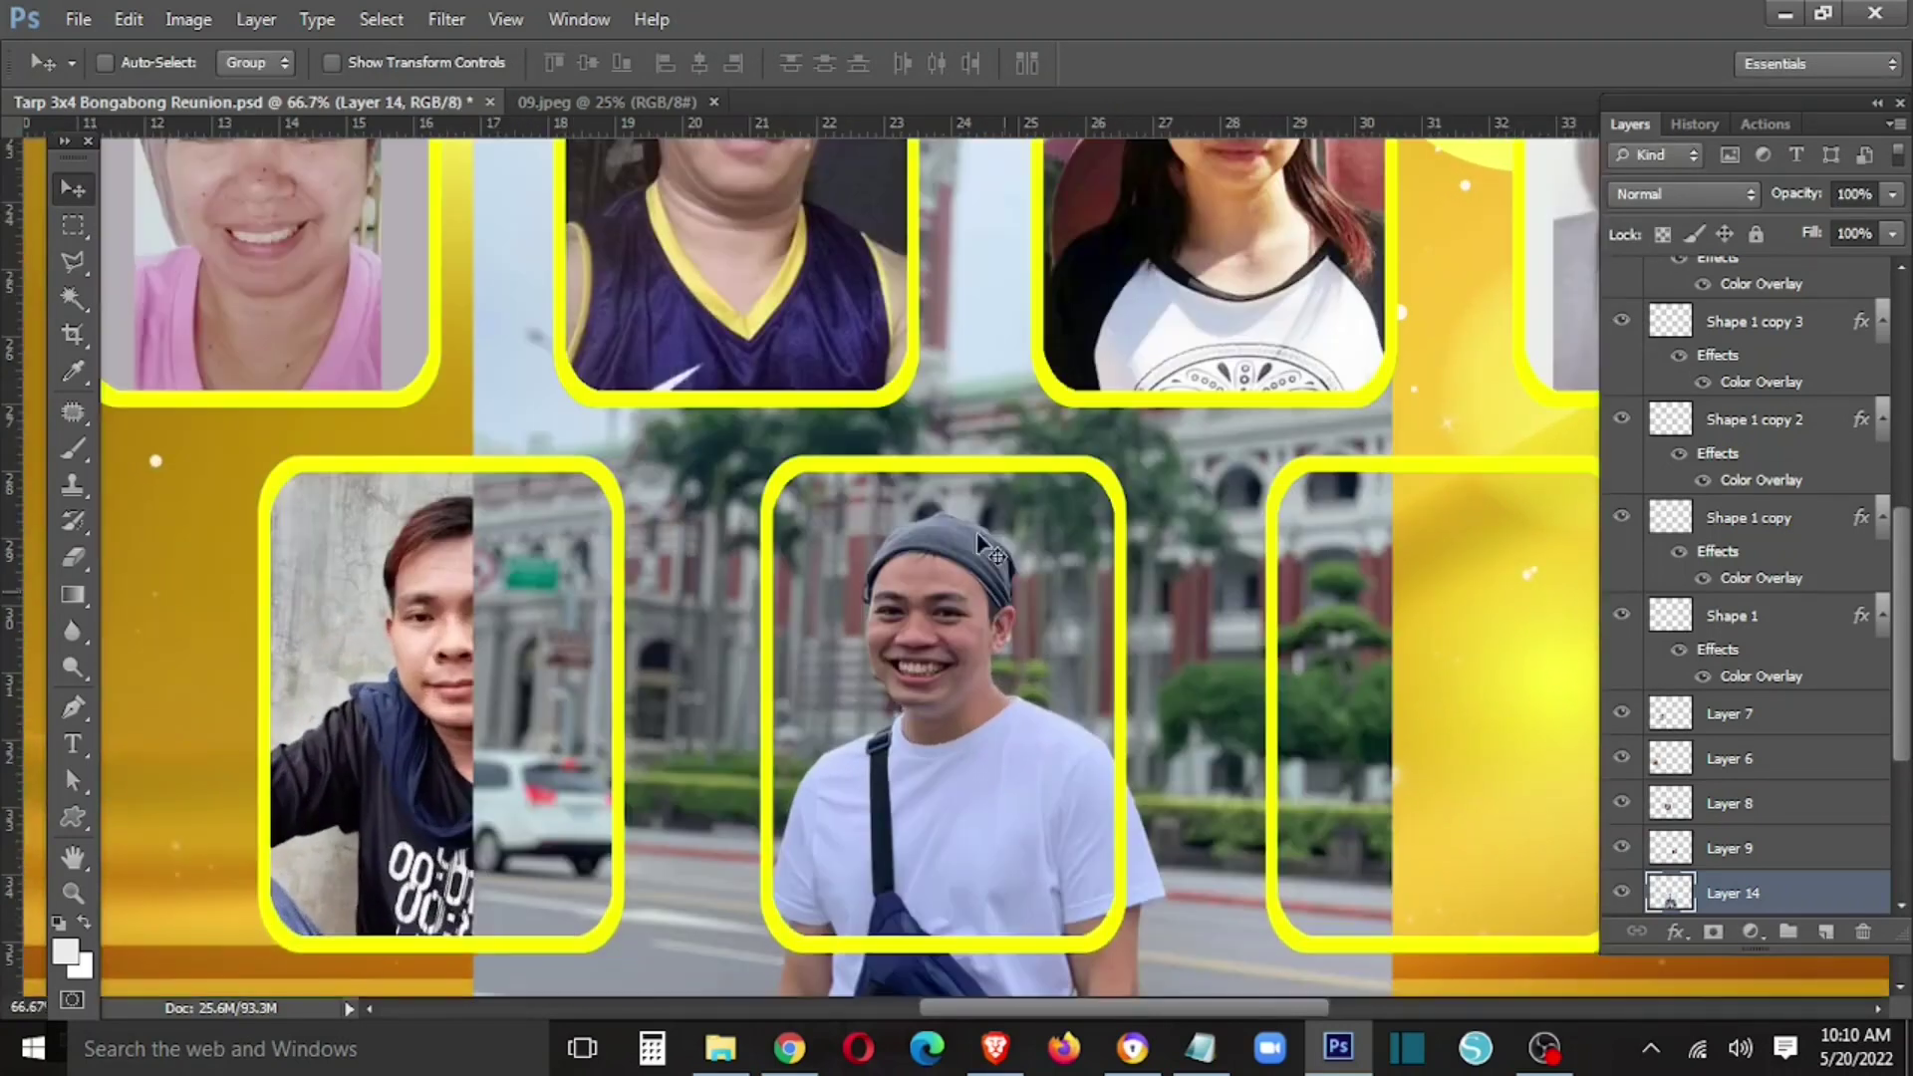
# - Magic Wand the middle frame's interior and pick the street photo layer, Layer 14
pyautogui.rightClick(1121, 604)
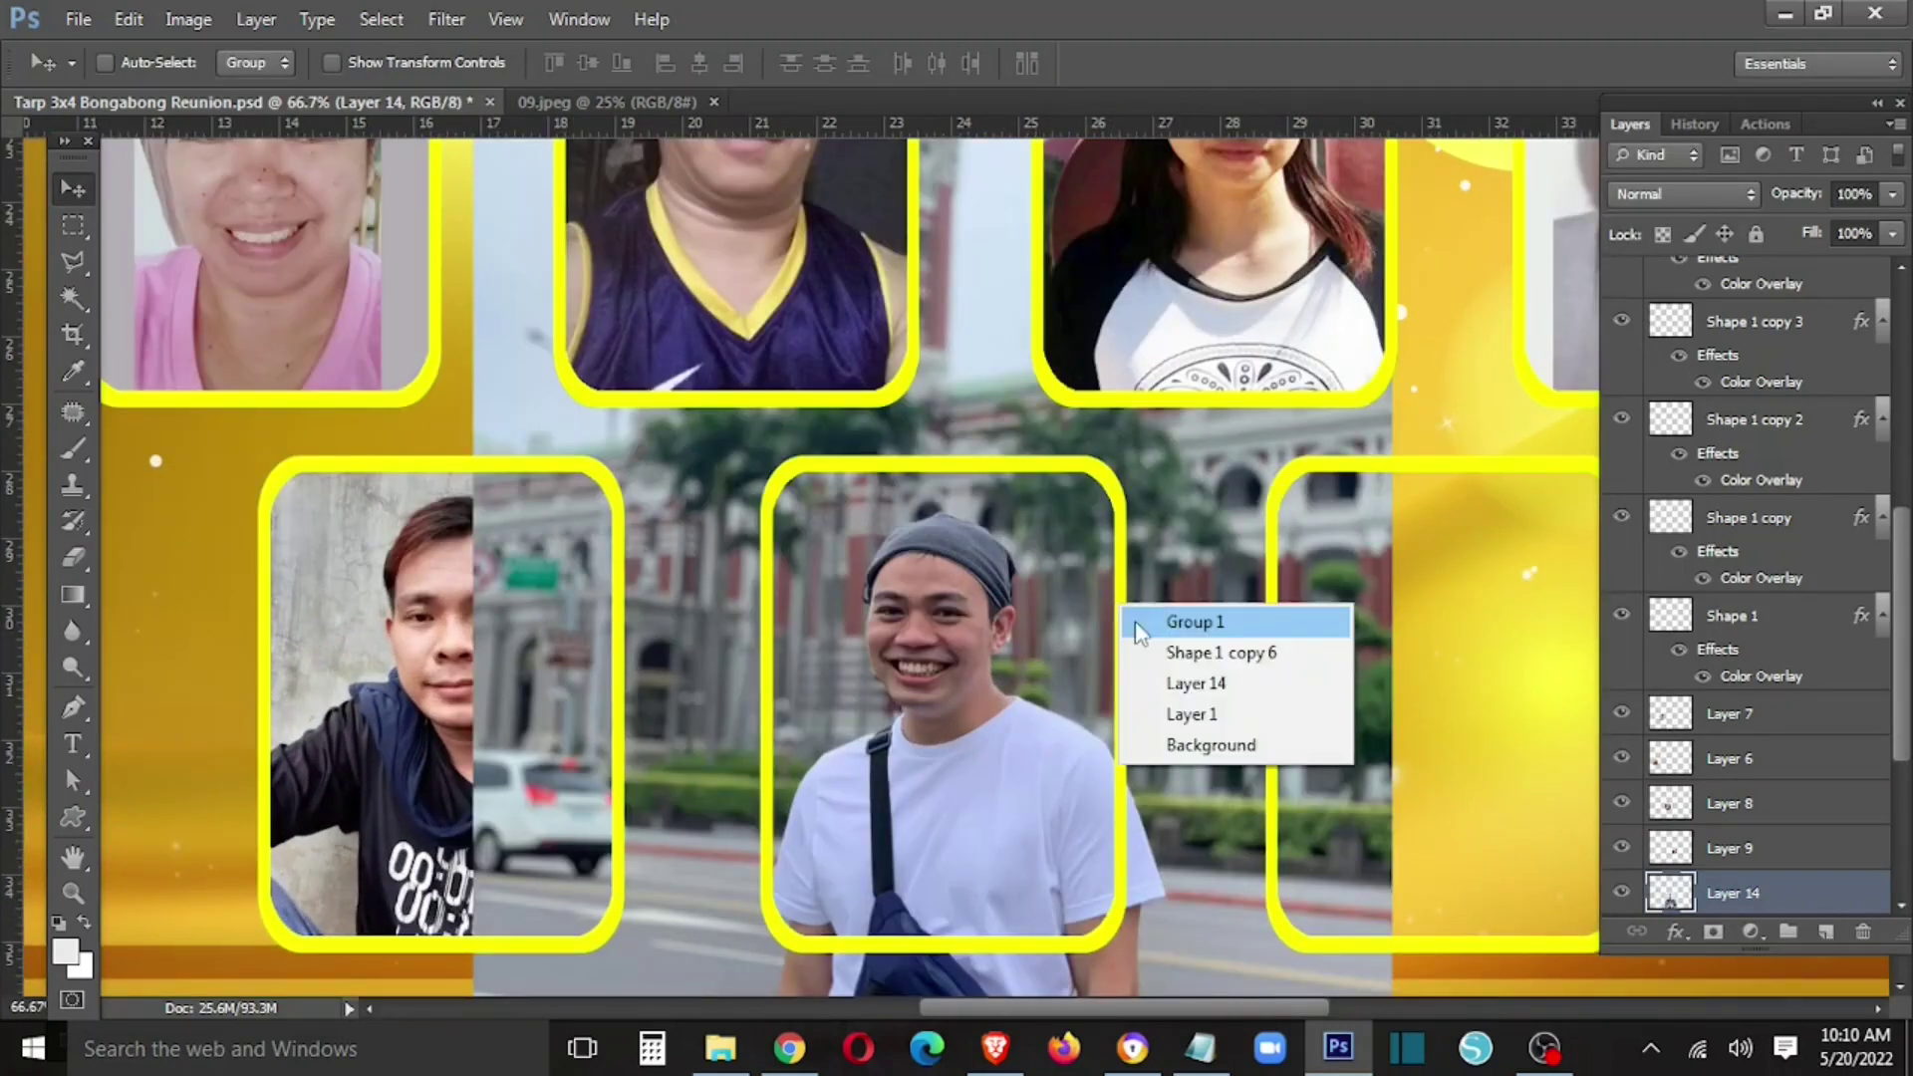
pyautogui.click(1168, 643)
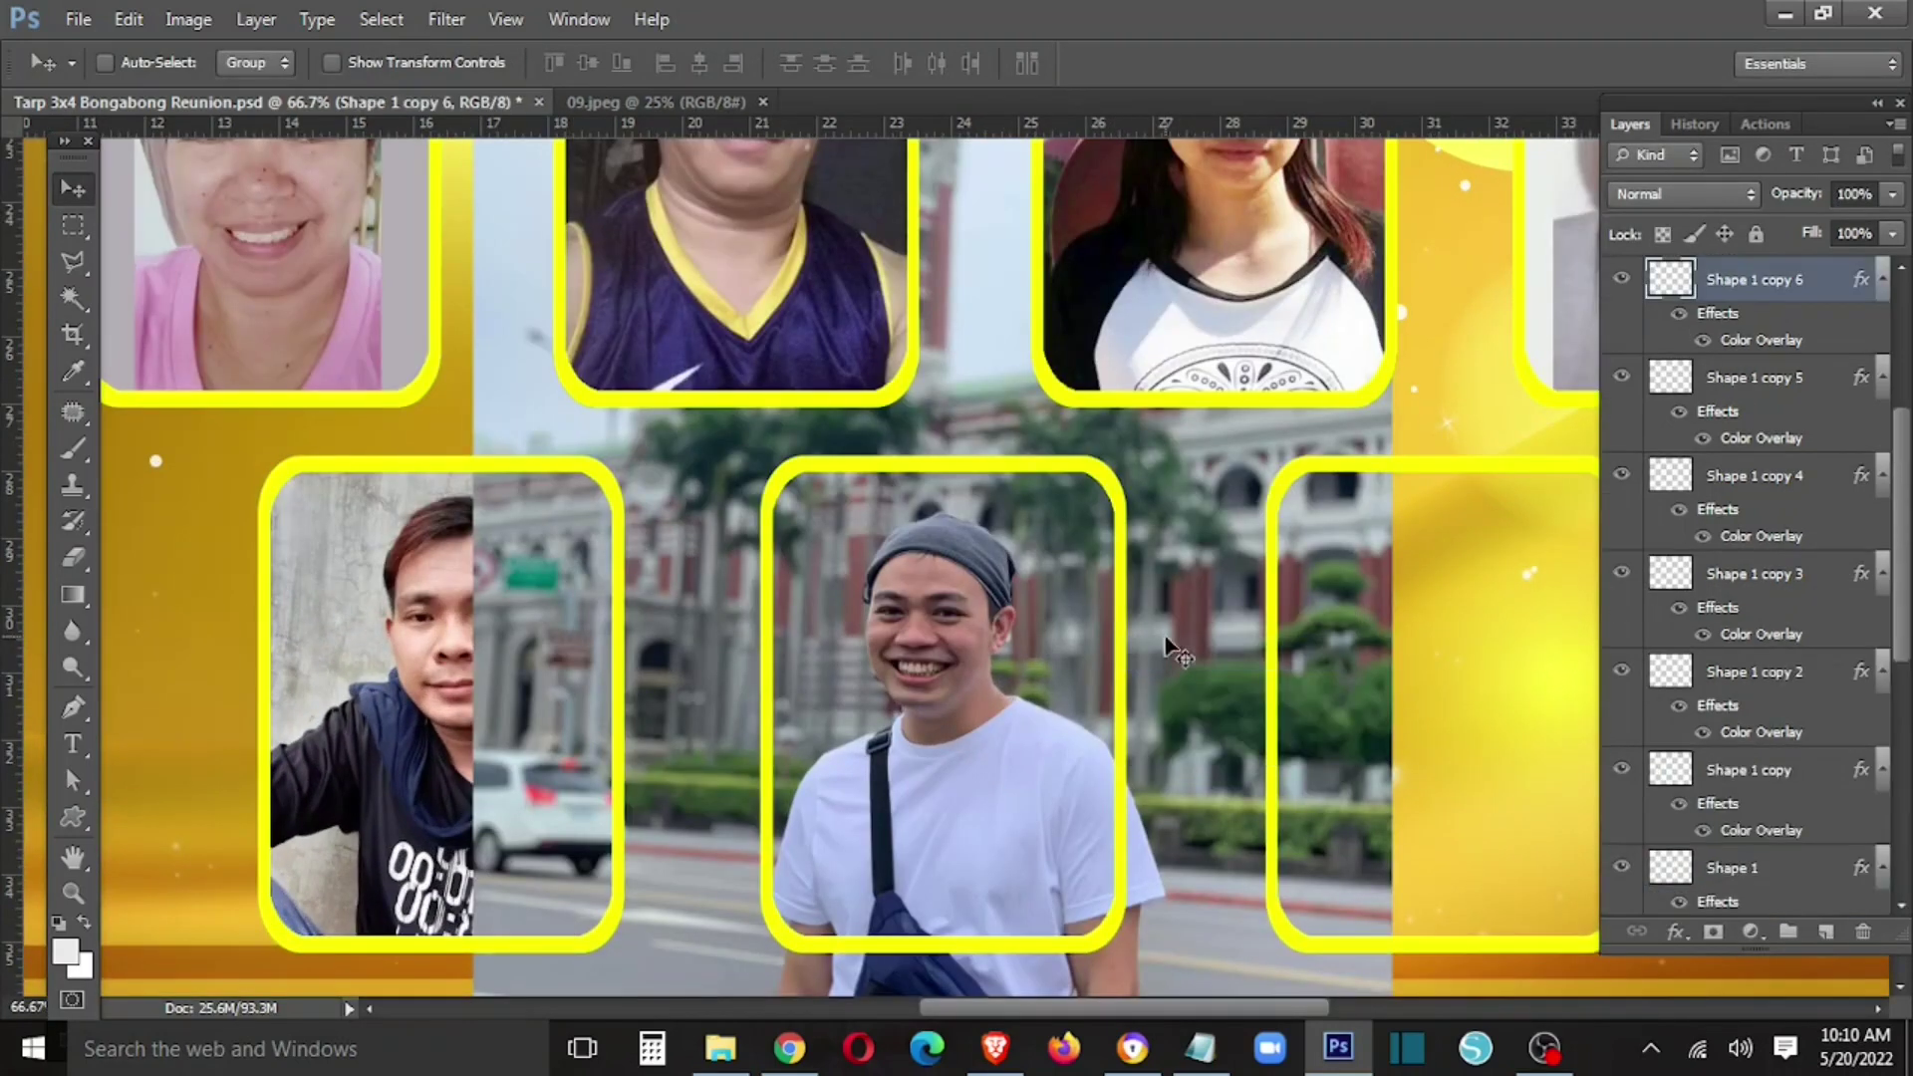
pyautogui.press('w')
pyautogui.click(1057, 620)
pyautogui.press('v')
pyautogui.rightClick(1168, 593)
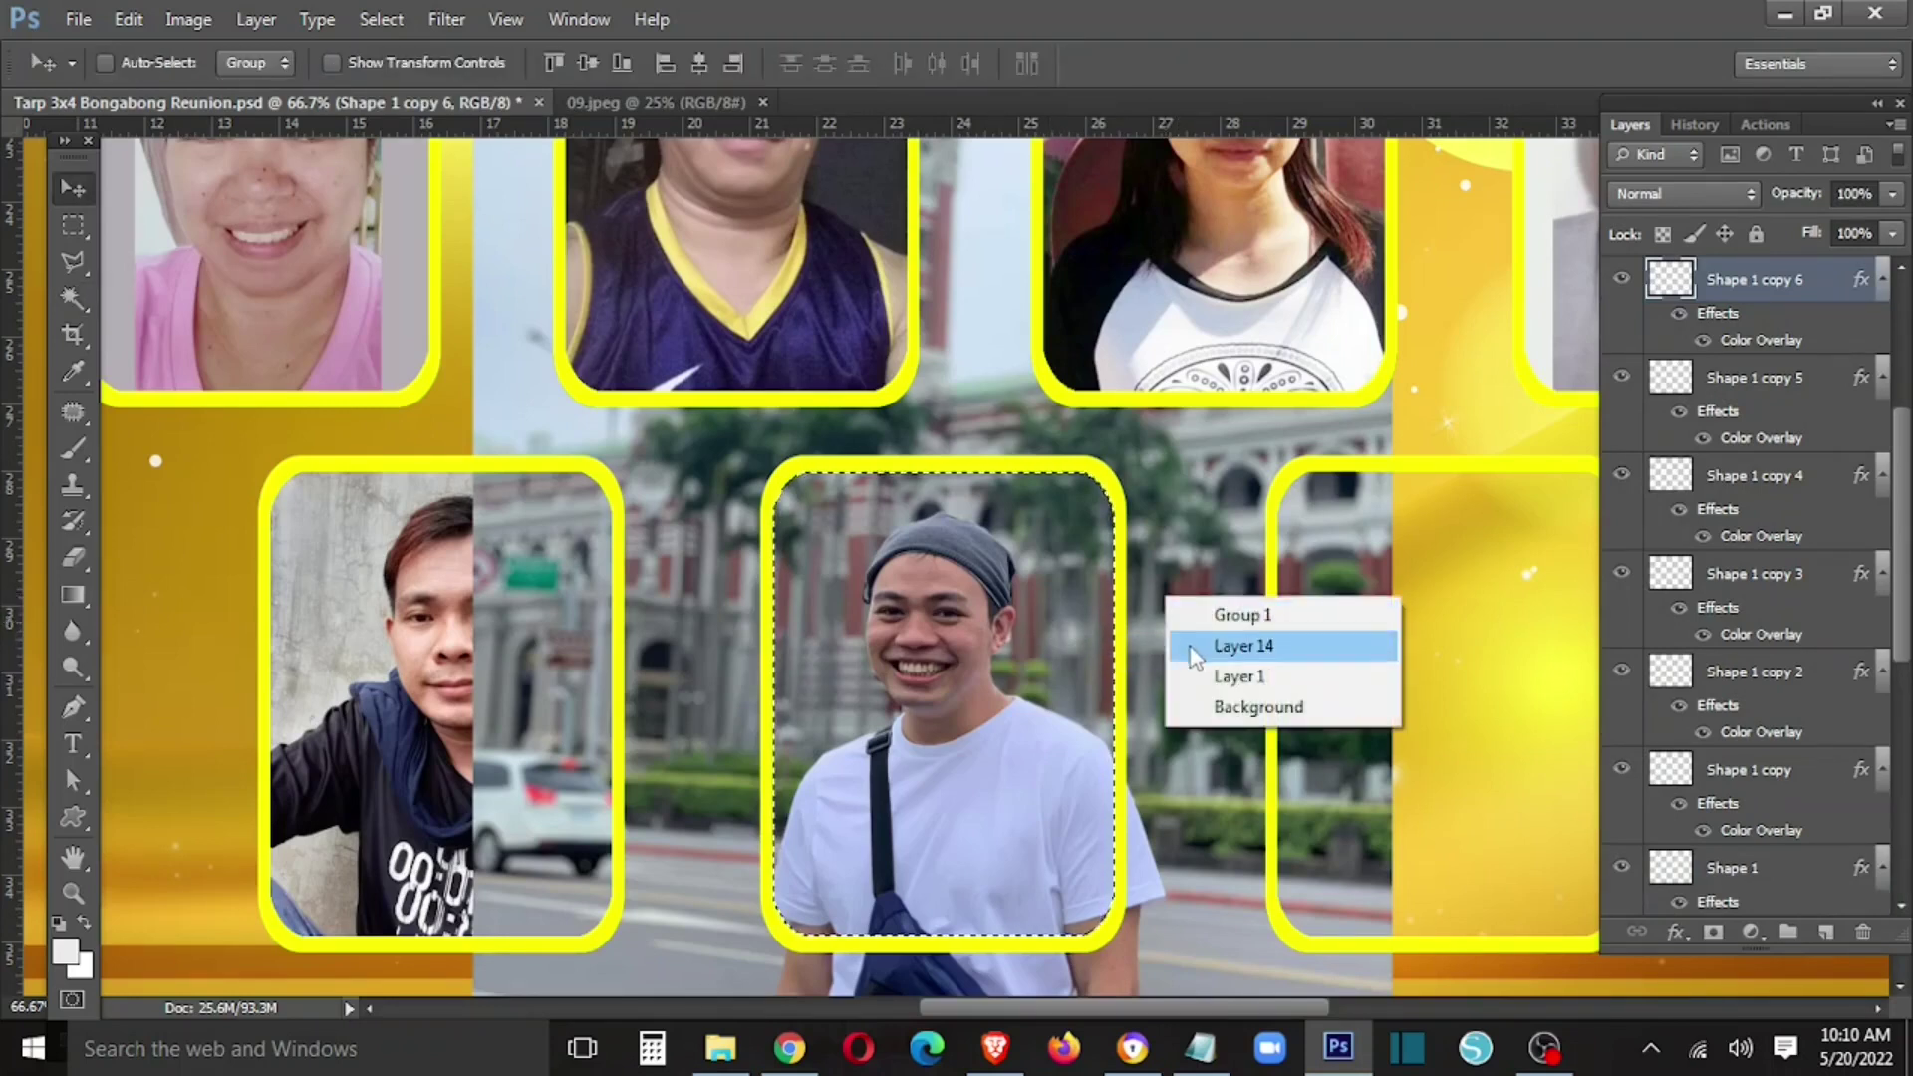
pyautogui.click(1193, 648)
# - Cut the framed part of the street photo into a new layer
pyautogui.rightClick(1037, 652)
pyautogui.press('Escape')
pyautogui.press('m')
pyautogui.rightClick(965, 629)
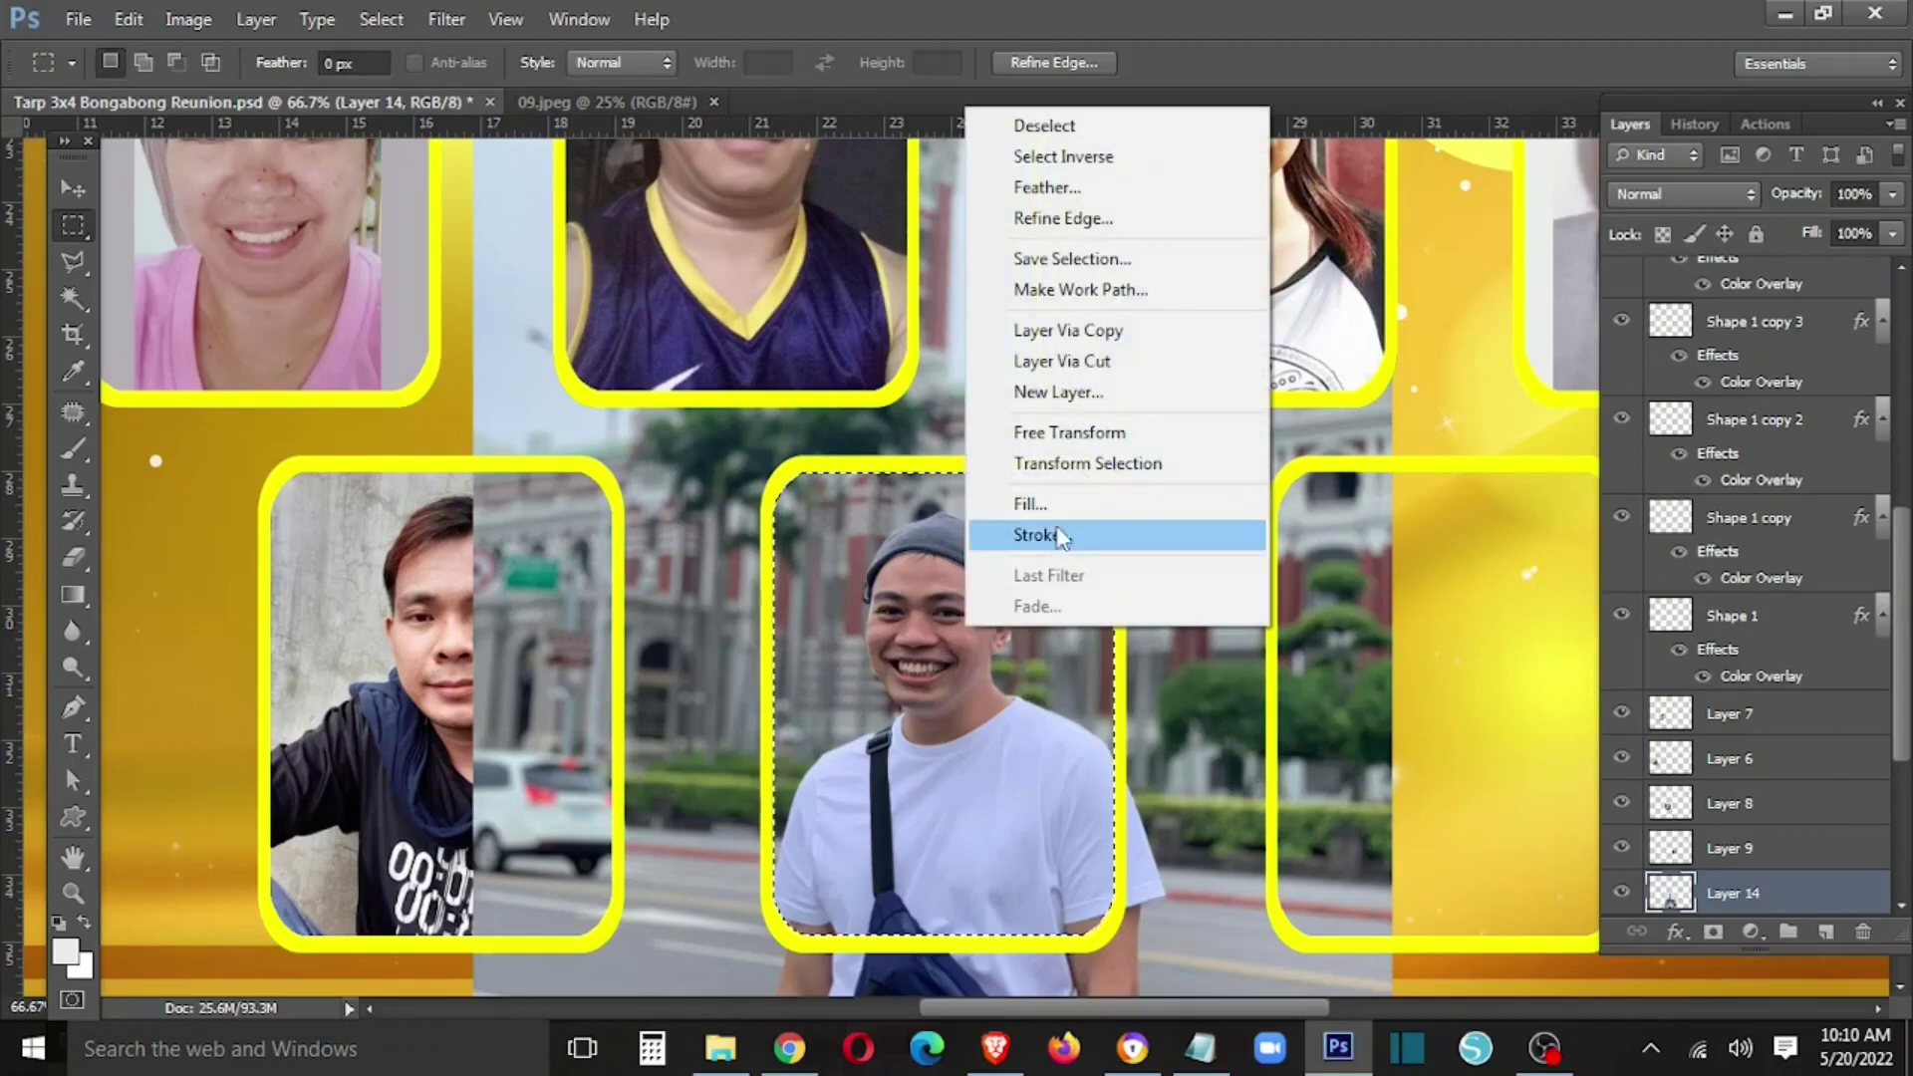
pyautogui.click(1121, 361)
# - Delete the leftover Layer 14 and pan to the empty right frame
pyautogui.press('v')
pyautogui.rightClick(1241, 477)
pyautogui.click(1278, 526)
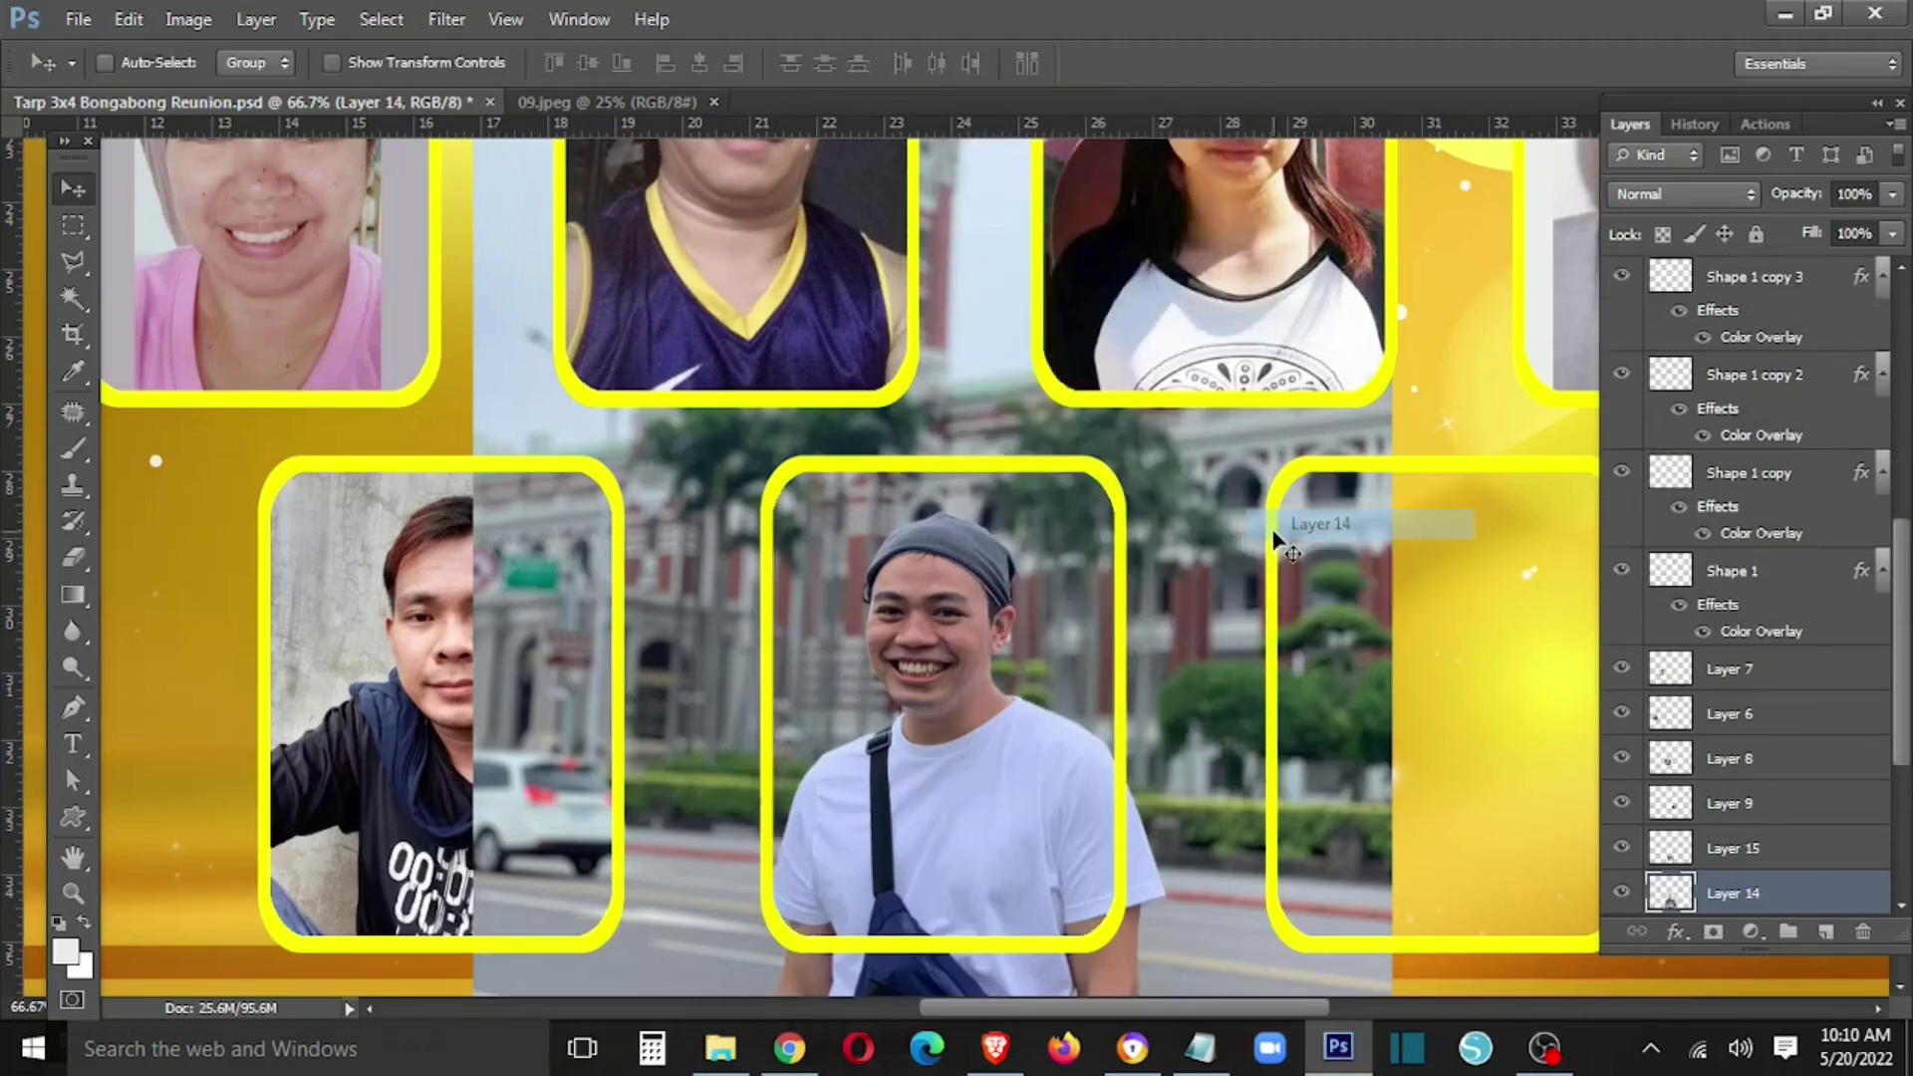
pyautogui.press('Delete')
pyautogui.moveTo(1308, 673); pyautogui.dragTo(954, 590)
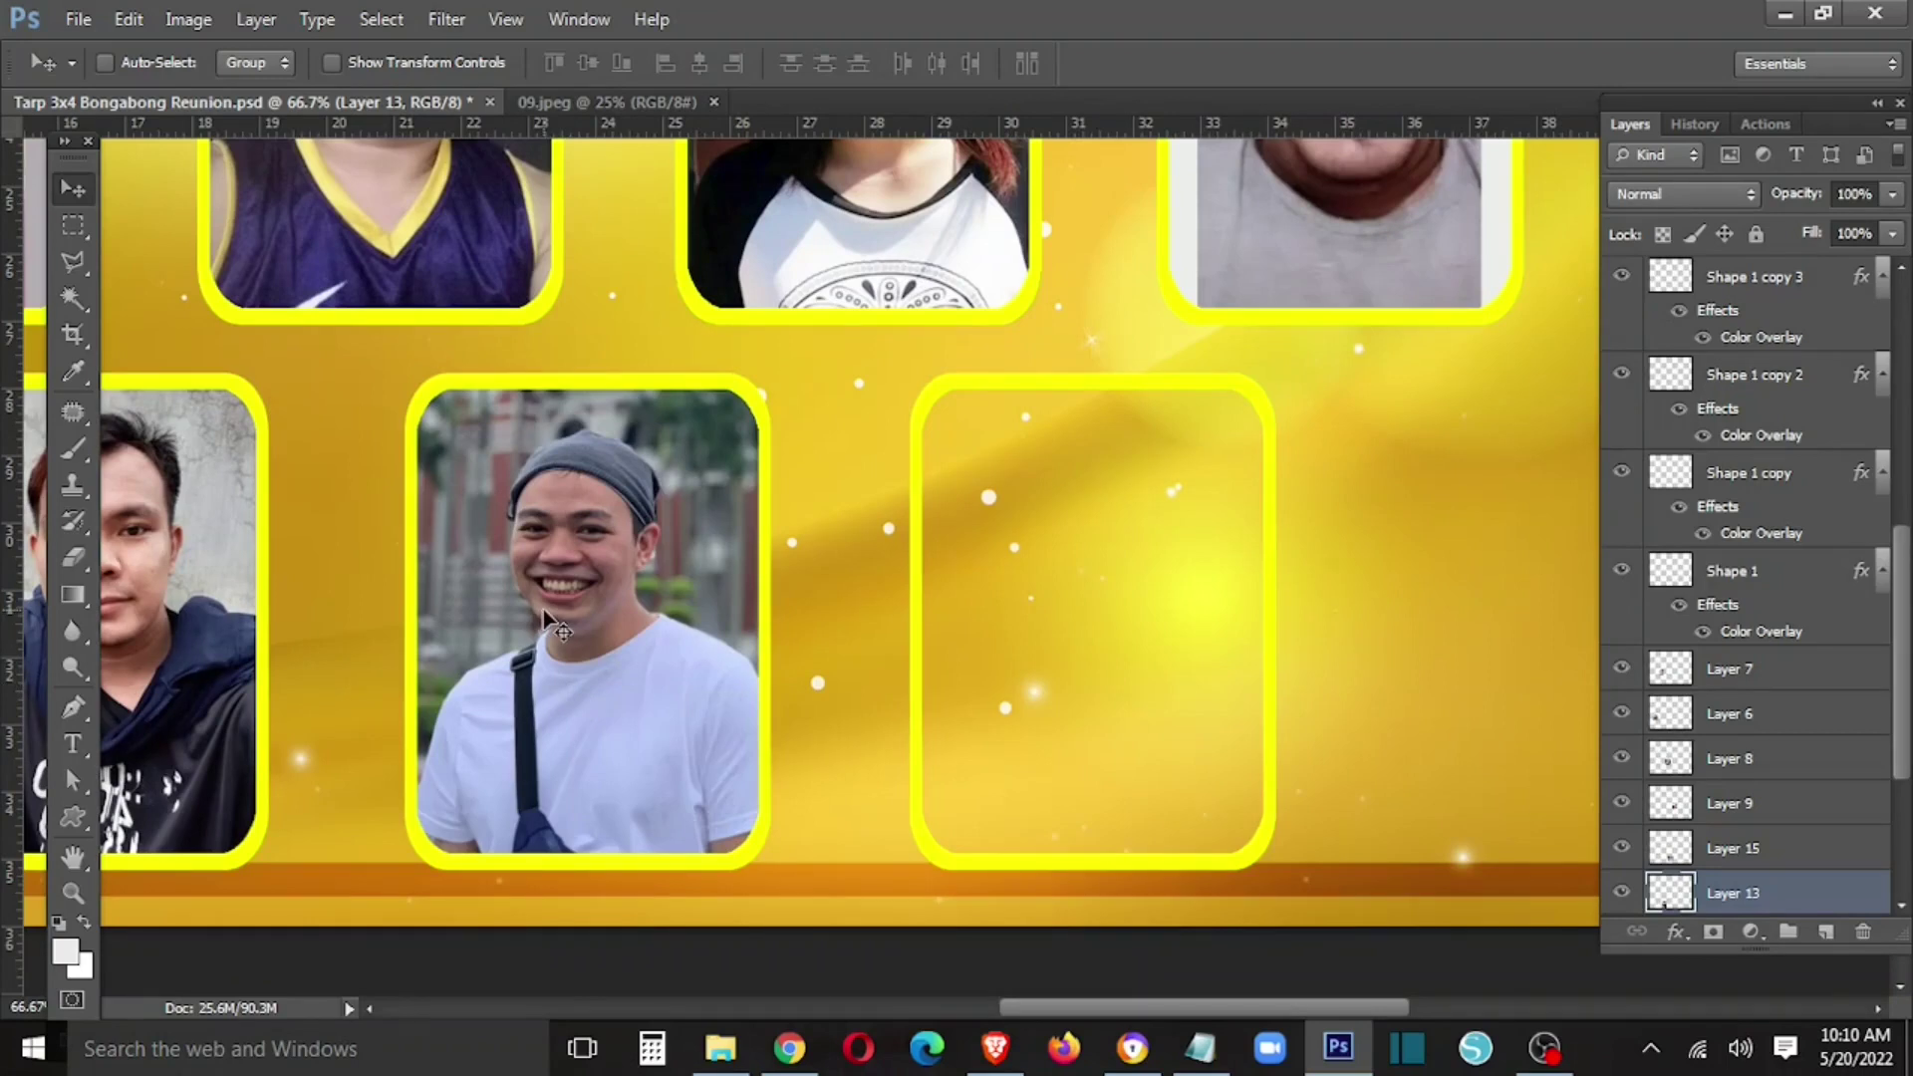
# - Drop the 09.jpeg young man's photo onto the tarp and shrink it
pyautogui.moveTo(607, 102); pyautogui.dragTo(475, 416)
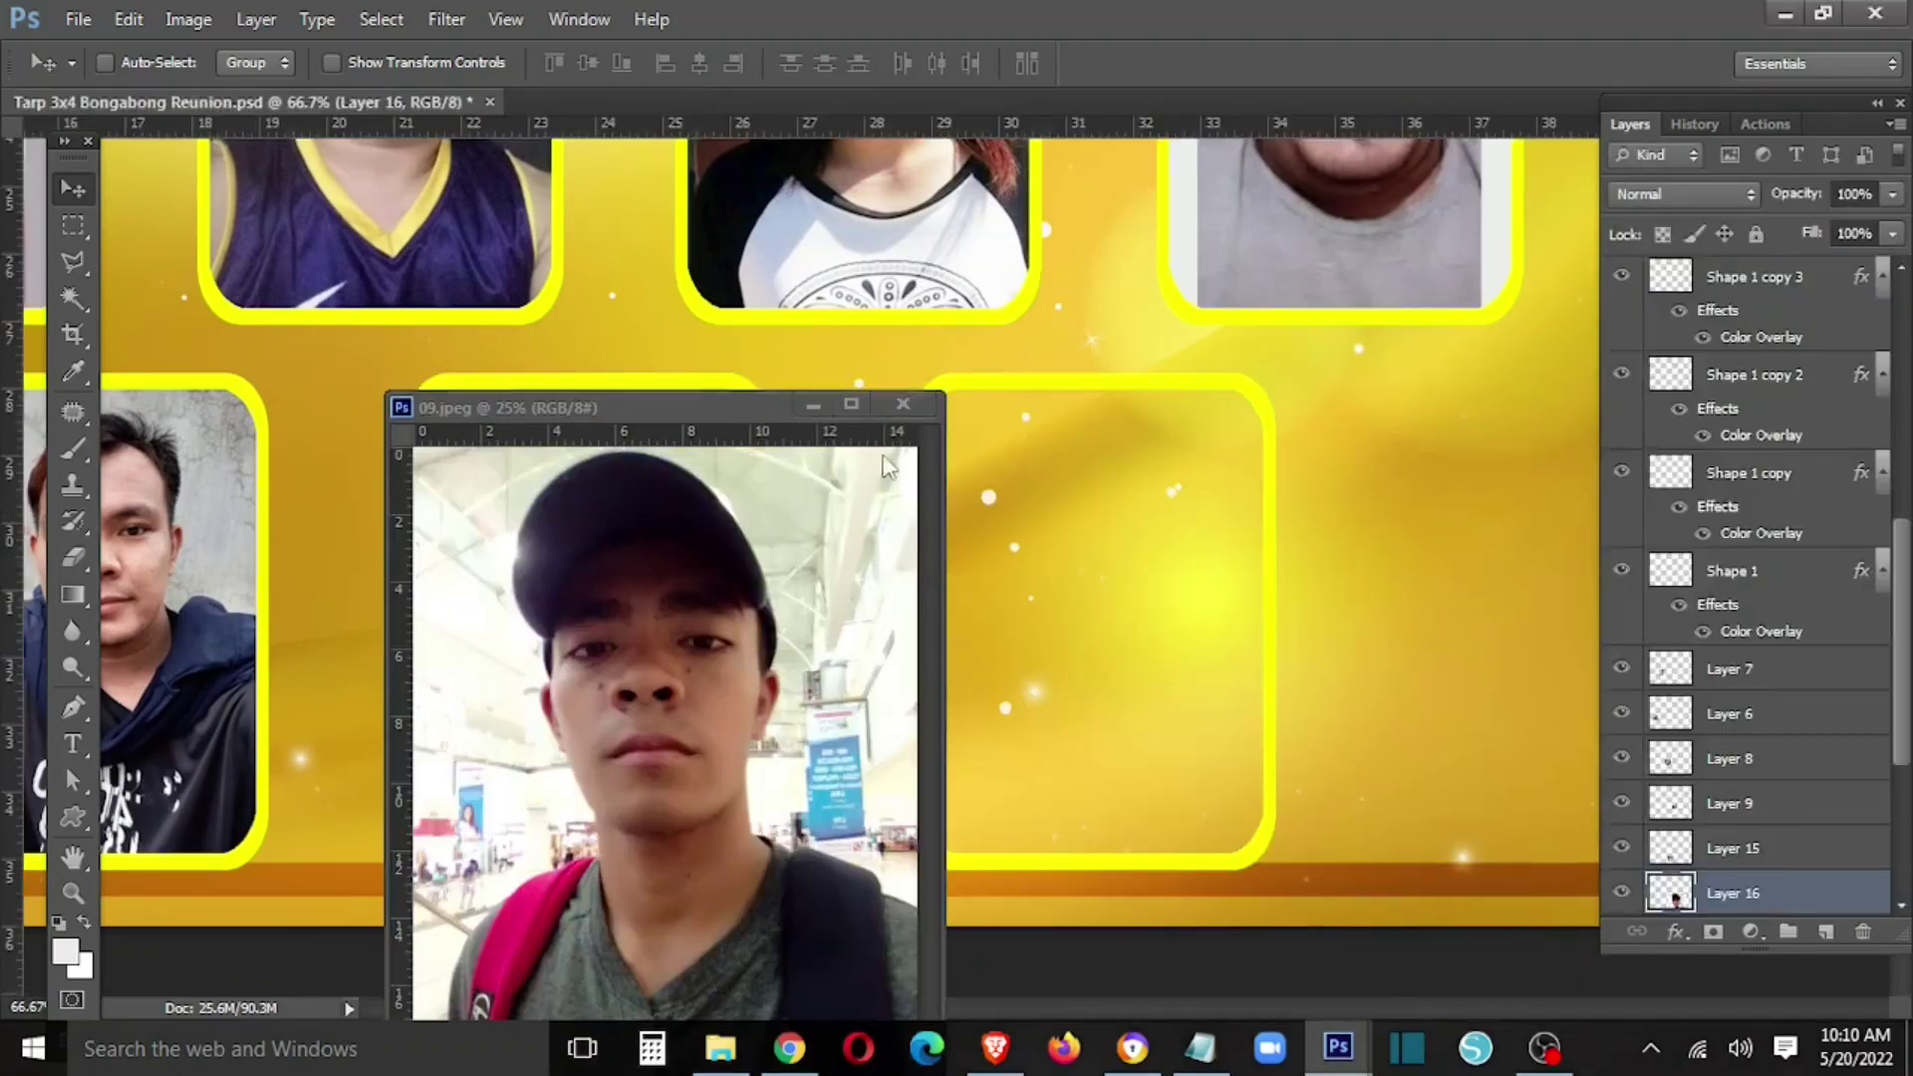
pyautogui.moveTo(648, 597); pyautogui.dragTo(907, 423)
pyautogui.hotkey('ctrl', 't')
pyautogui.moveTo(1176, 320)
pyautogui.mouseDown()
pyautogui.moveTo(776, 852)
pyautogui.moveTo(1113, 453)
pyautogui.mouseUp()
pyautogui.moveTo(1232, 375); pyautogui.dragTo(1119, 534)
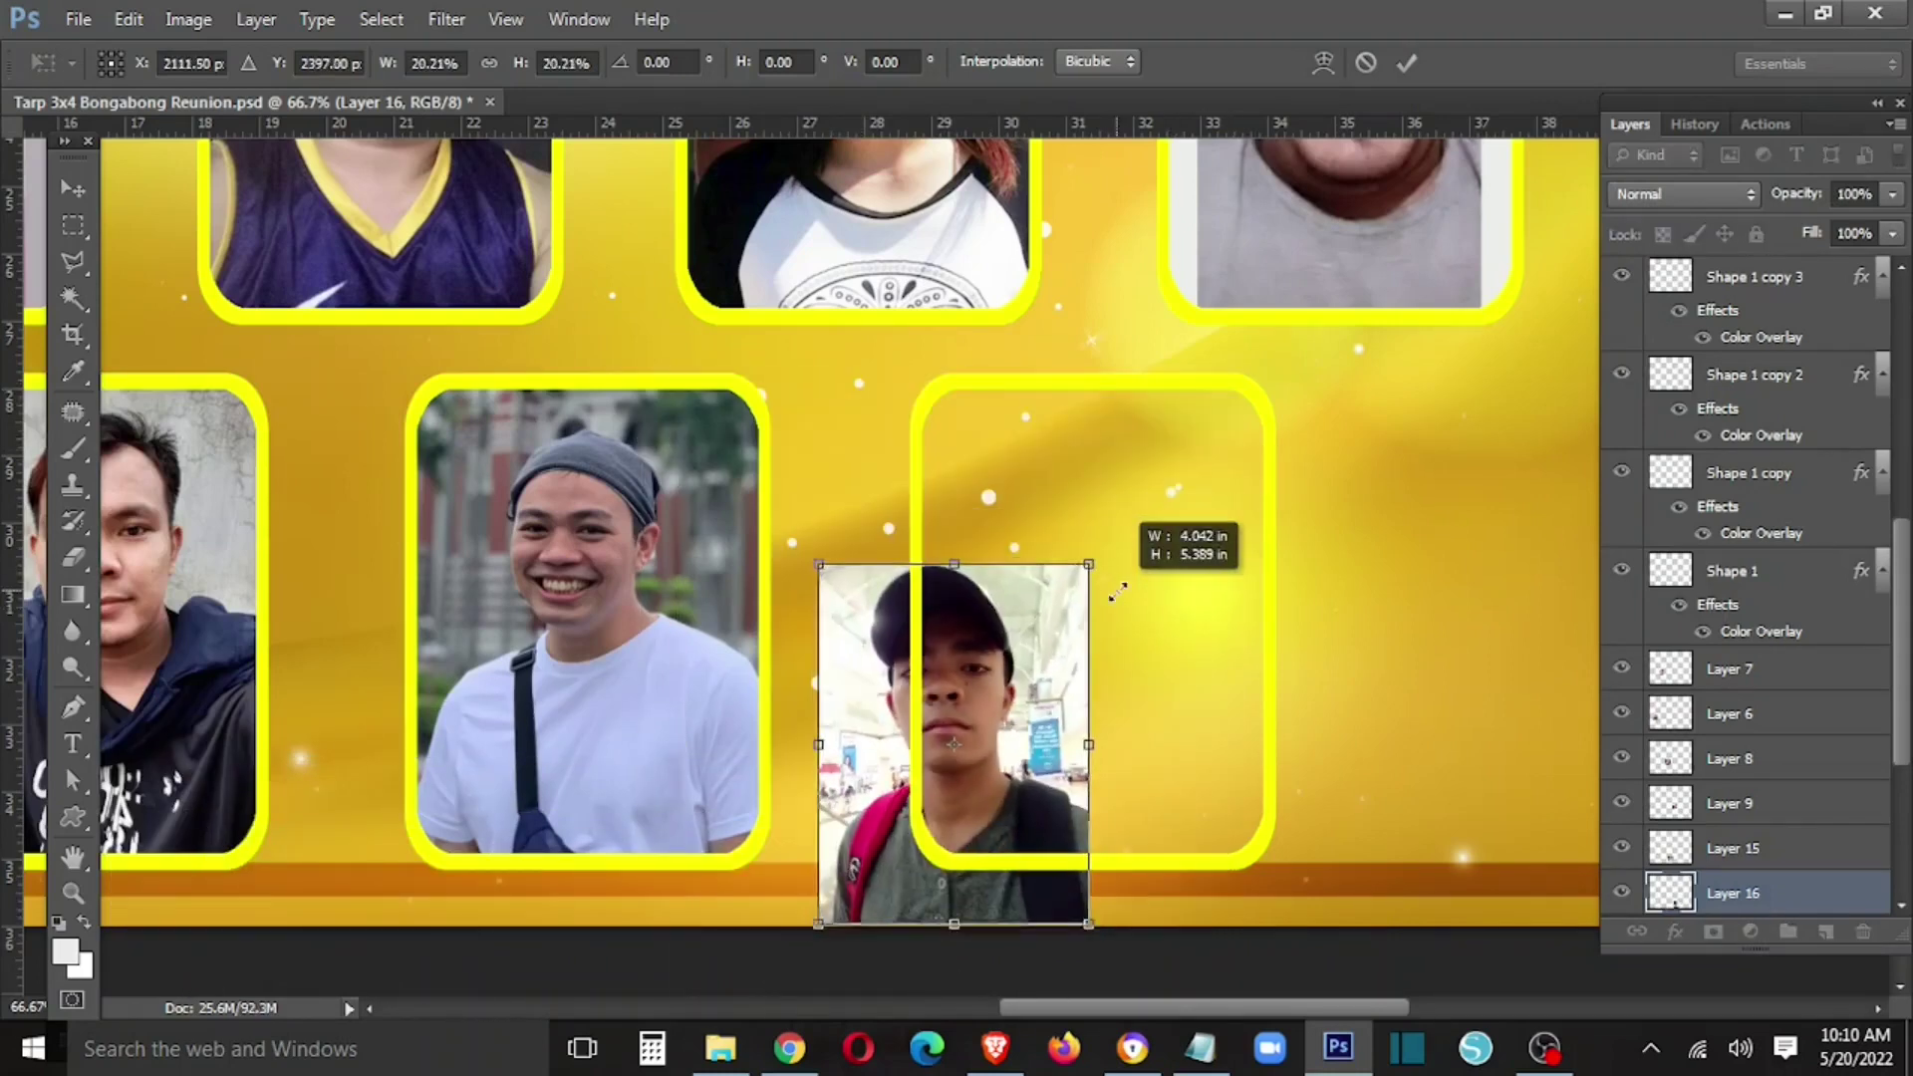
# - Position and size the photo to cover the last second-row frame
pyautogui.moveTo(1038, 662); pyautogui.dragTo(1192, 599)
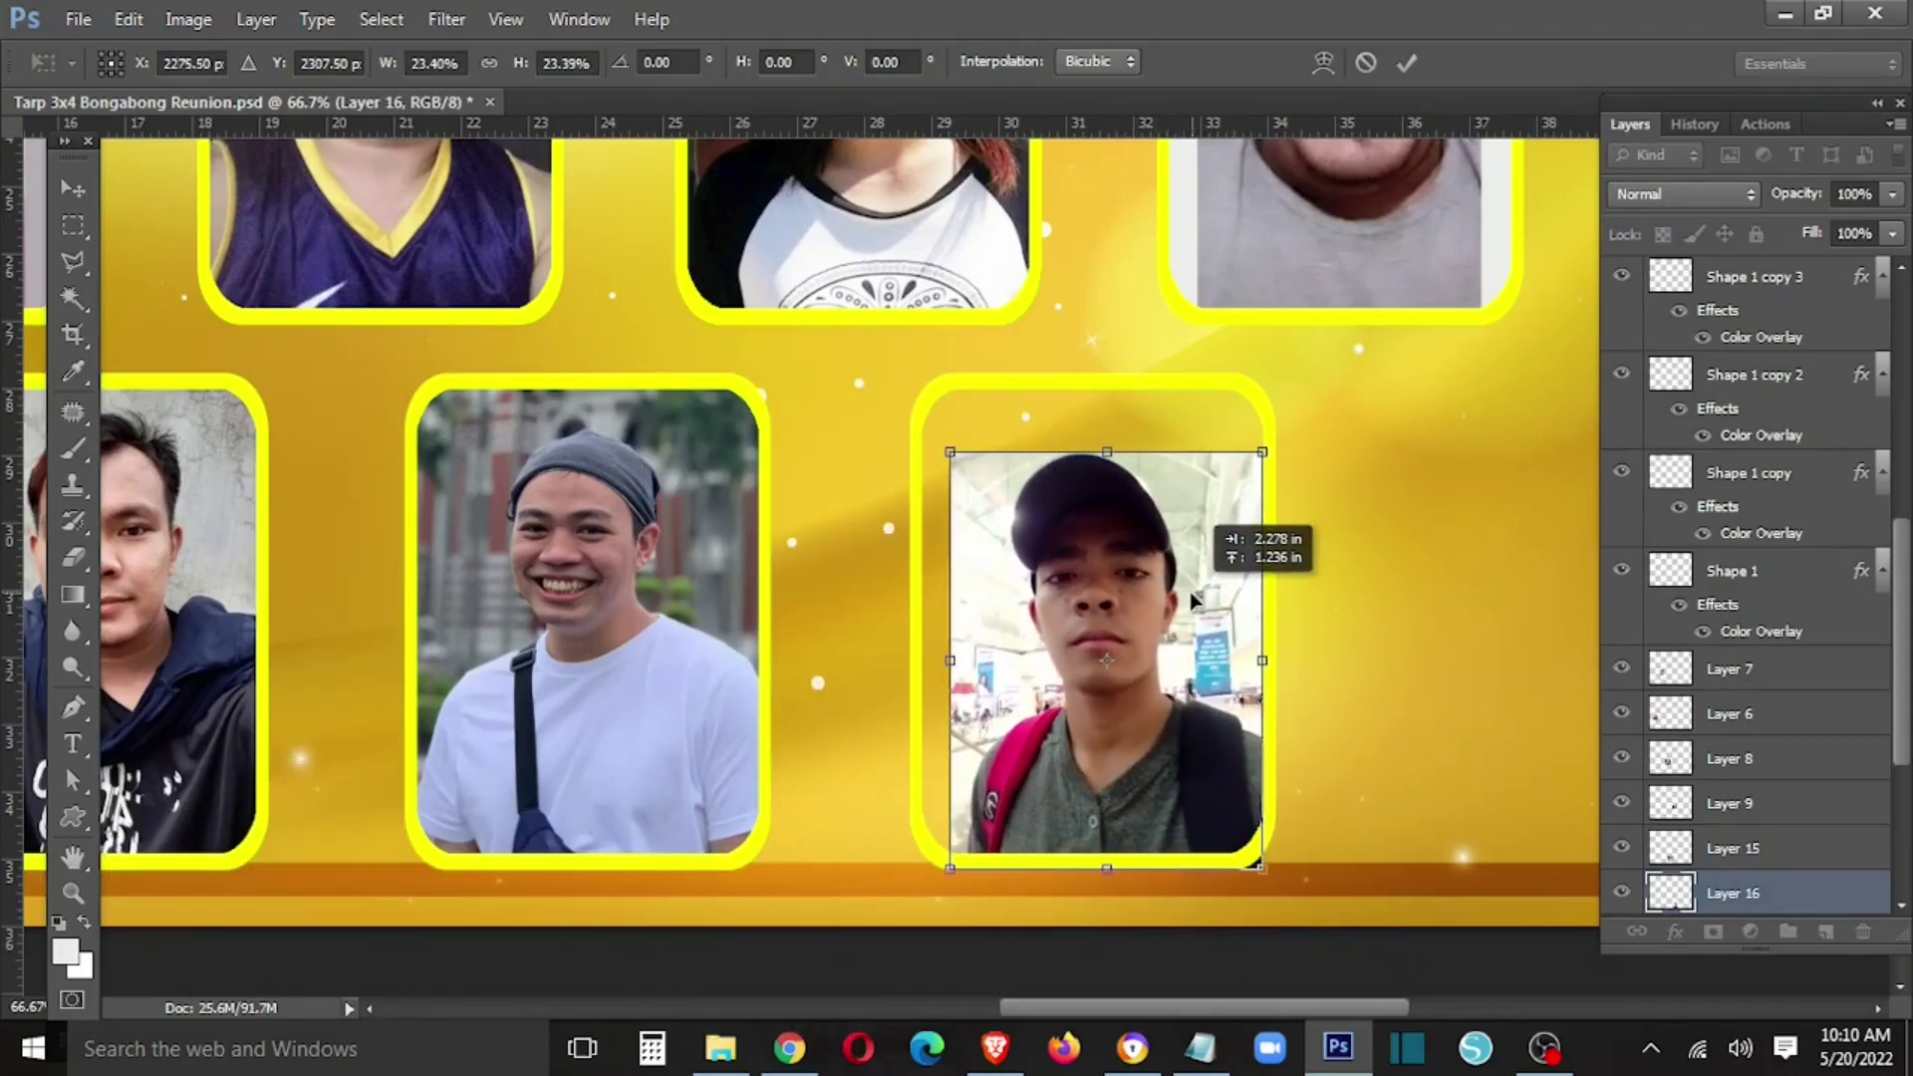
pyautogui.moveTo(950, 451); pyautogui.dragTo(887, 401)
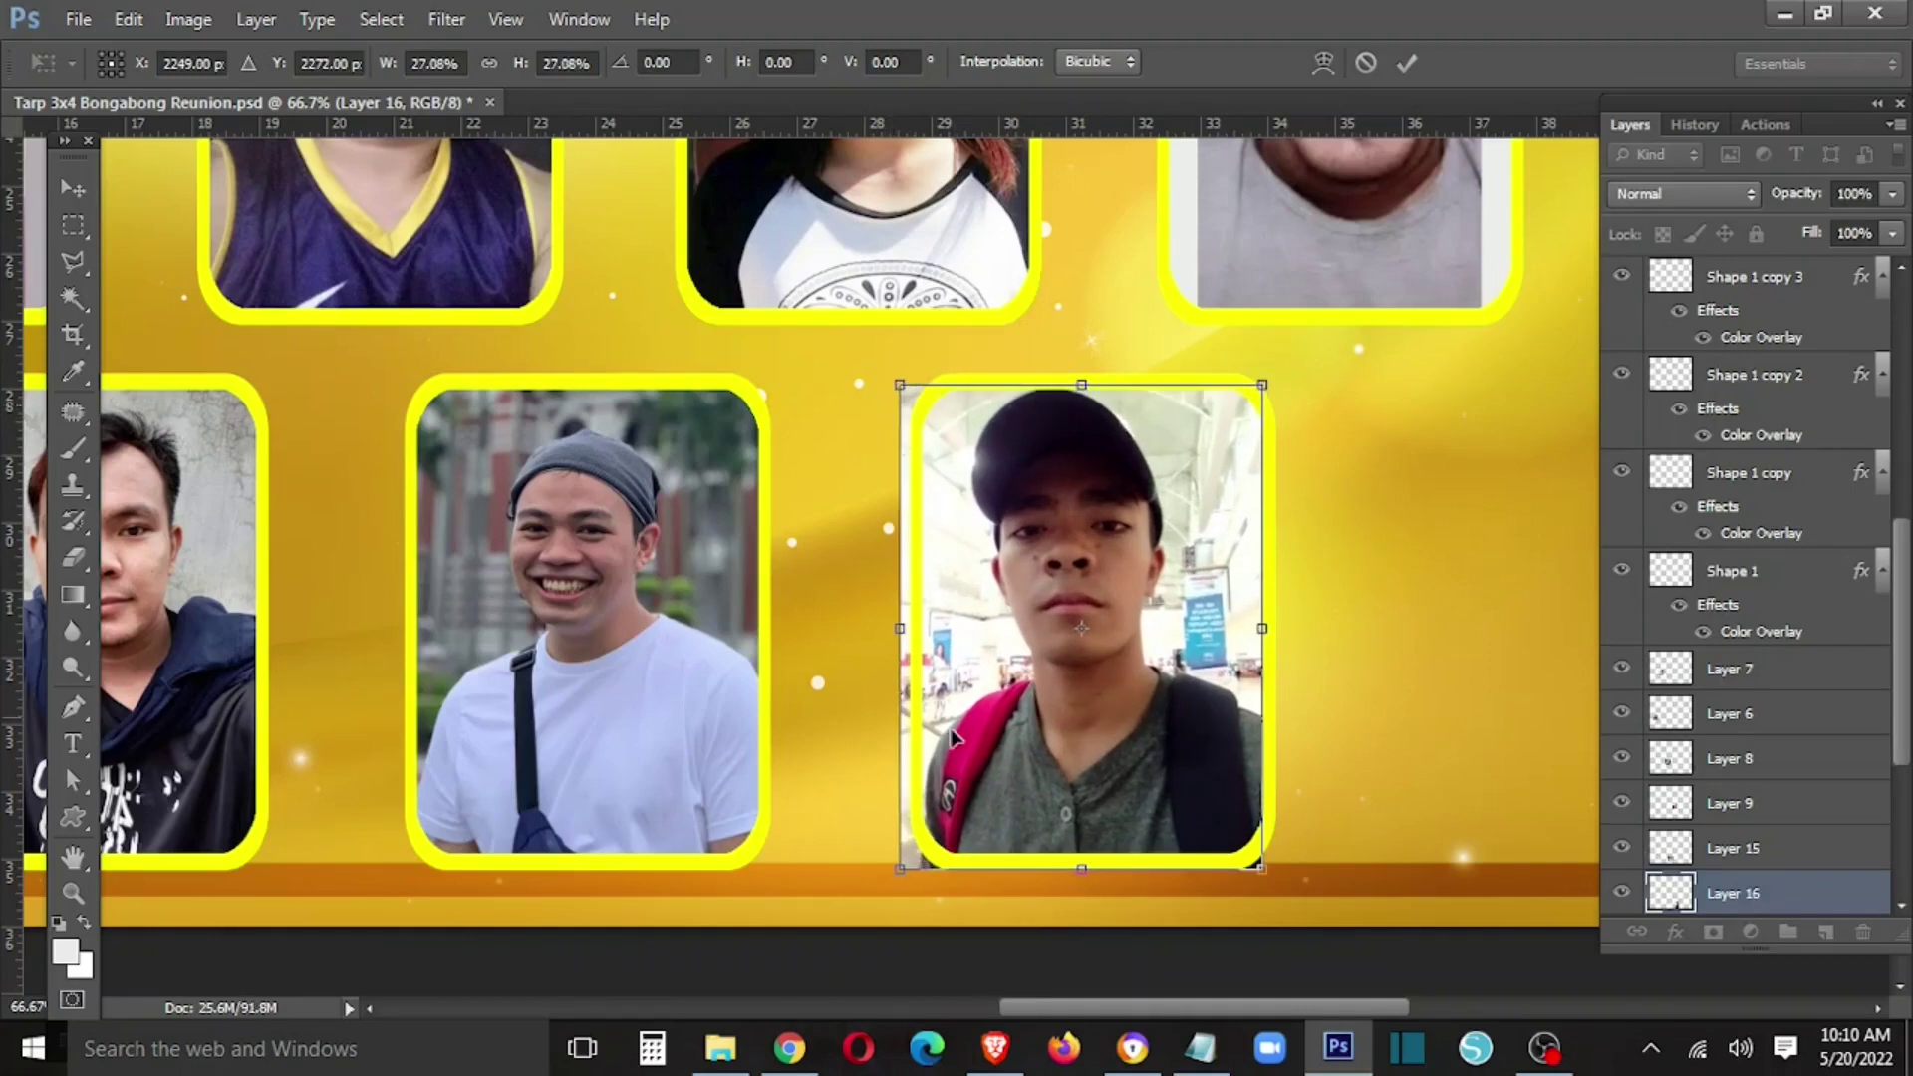
pyautogui.moveTo(954, 737); pyautogui.dragTo(1071, 782)
pyautogui.press('Return')
# - Magic Wand the right frame's interior, pick the young man's photo layer, and deselect
pyautogui.rightClick(1285, 498)
pyautogui.click(1365, 543)
pyautogui.press('w')
pyautogui.rightClick(1346, 547)
pyautogui.click(1376, 722)
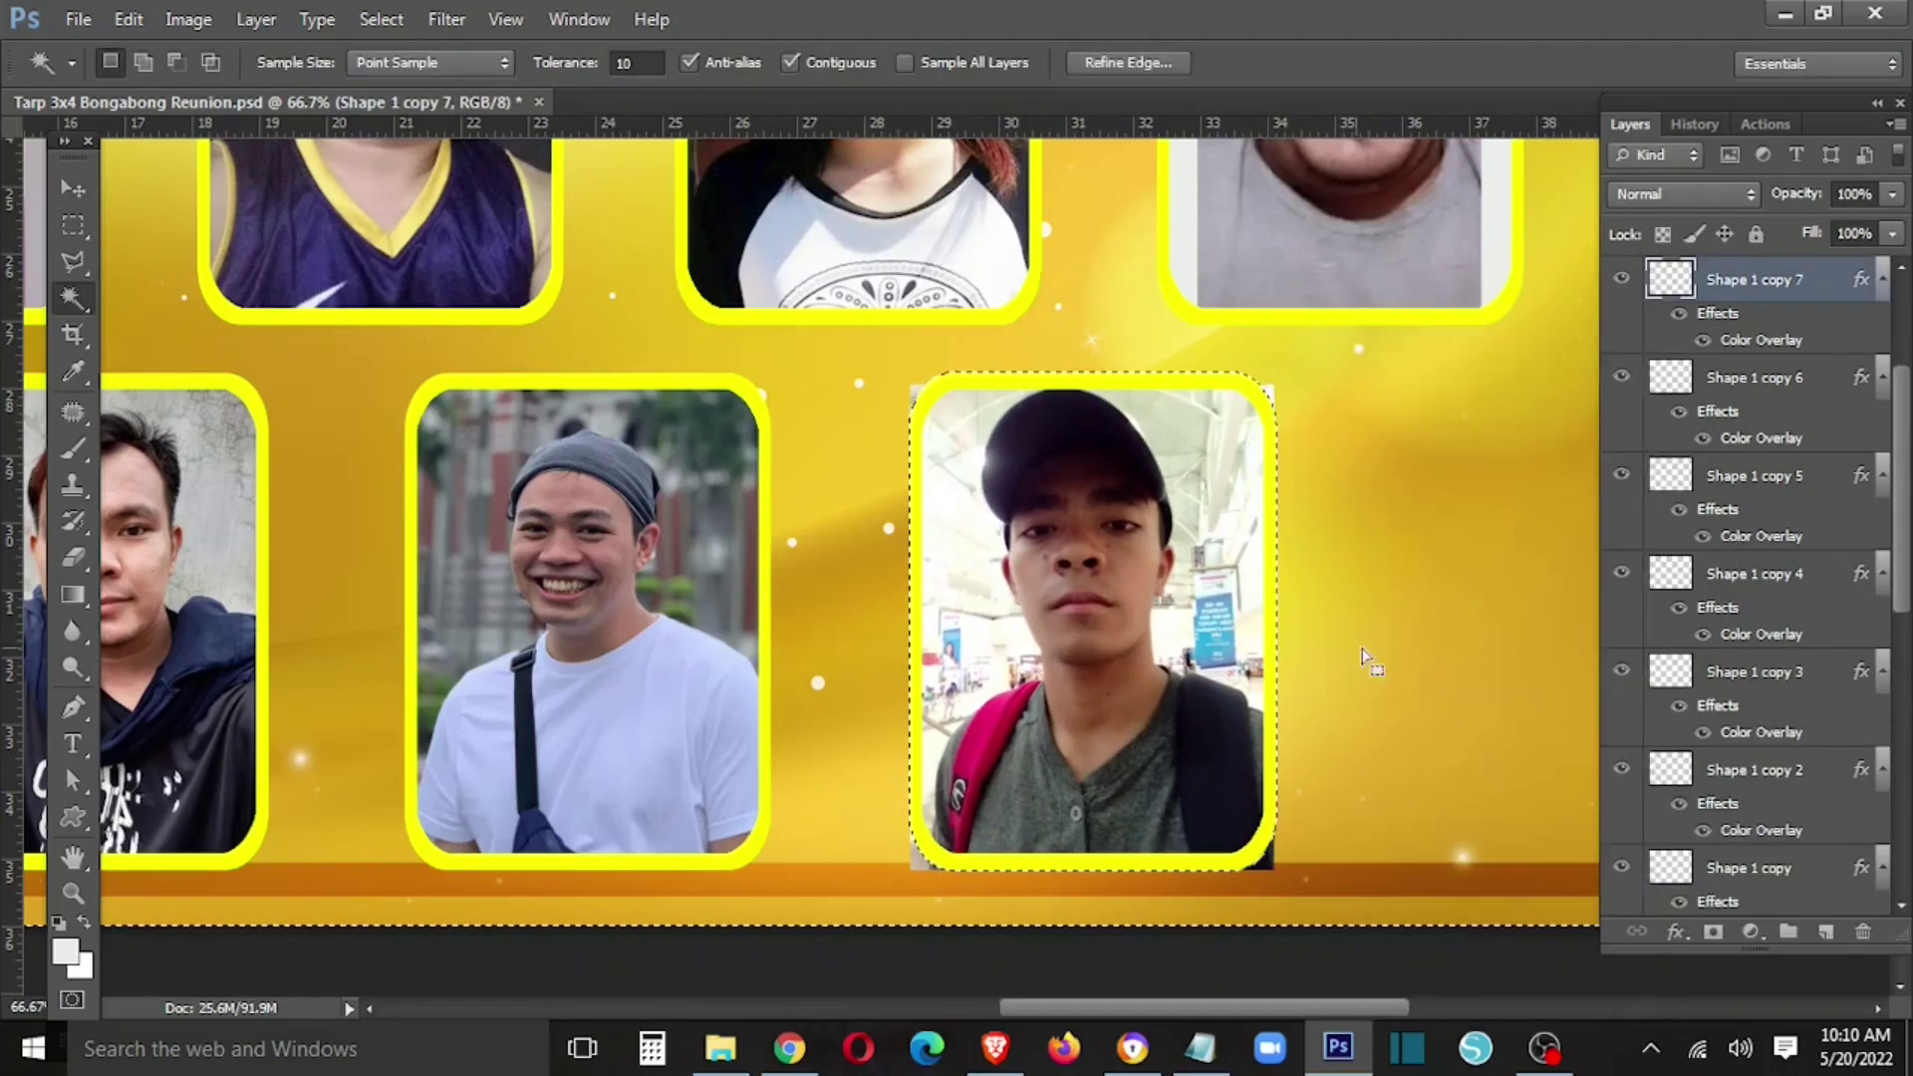
pyautogui.press('v')
pyautogui.rightClick(1158, 620)
pyautogui.click(1188, 676)
pyautogui.hotkey('ctrl', 'd')
# - Scroll the Layers panel and select the gold background, Layer 1
pyautogui.scroll(-2, 1435, 648)
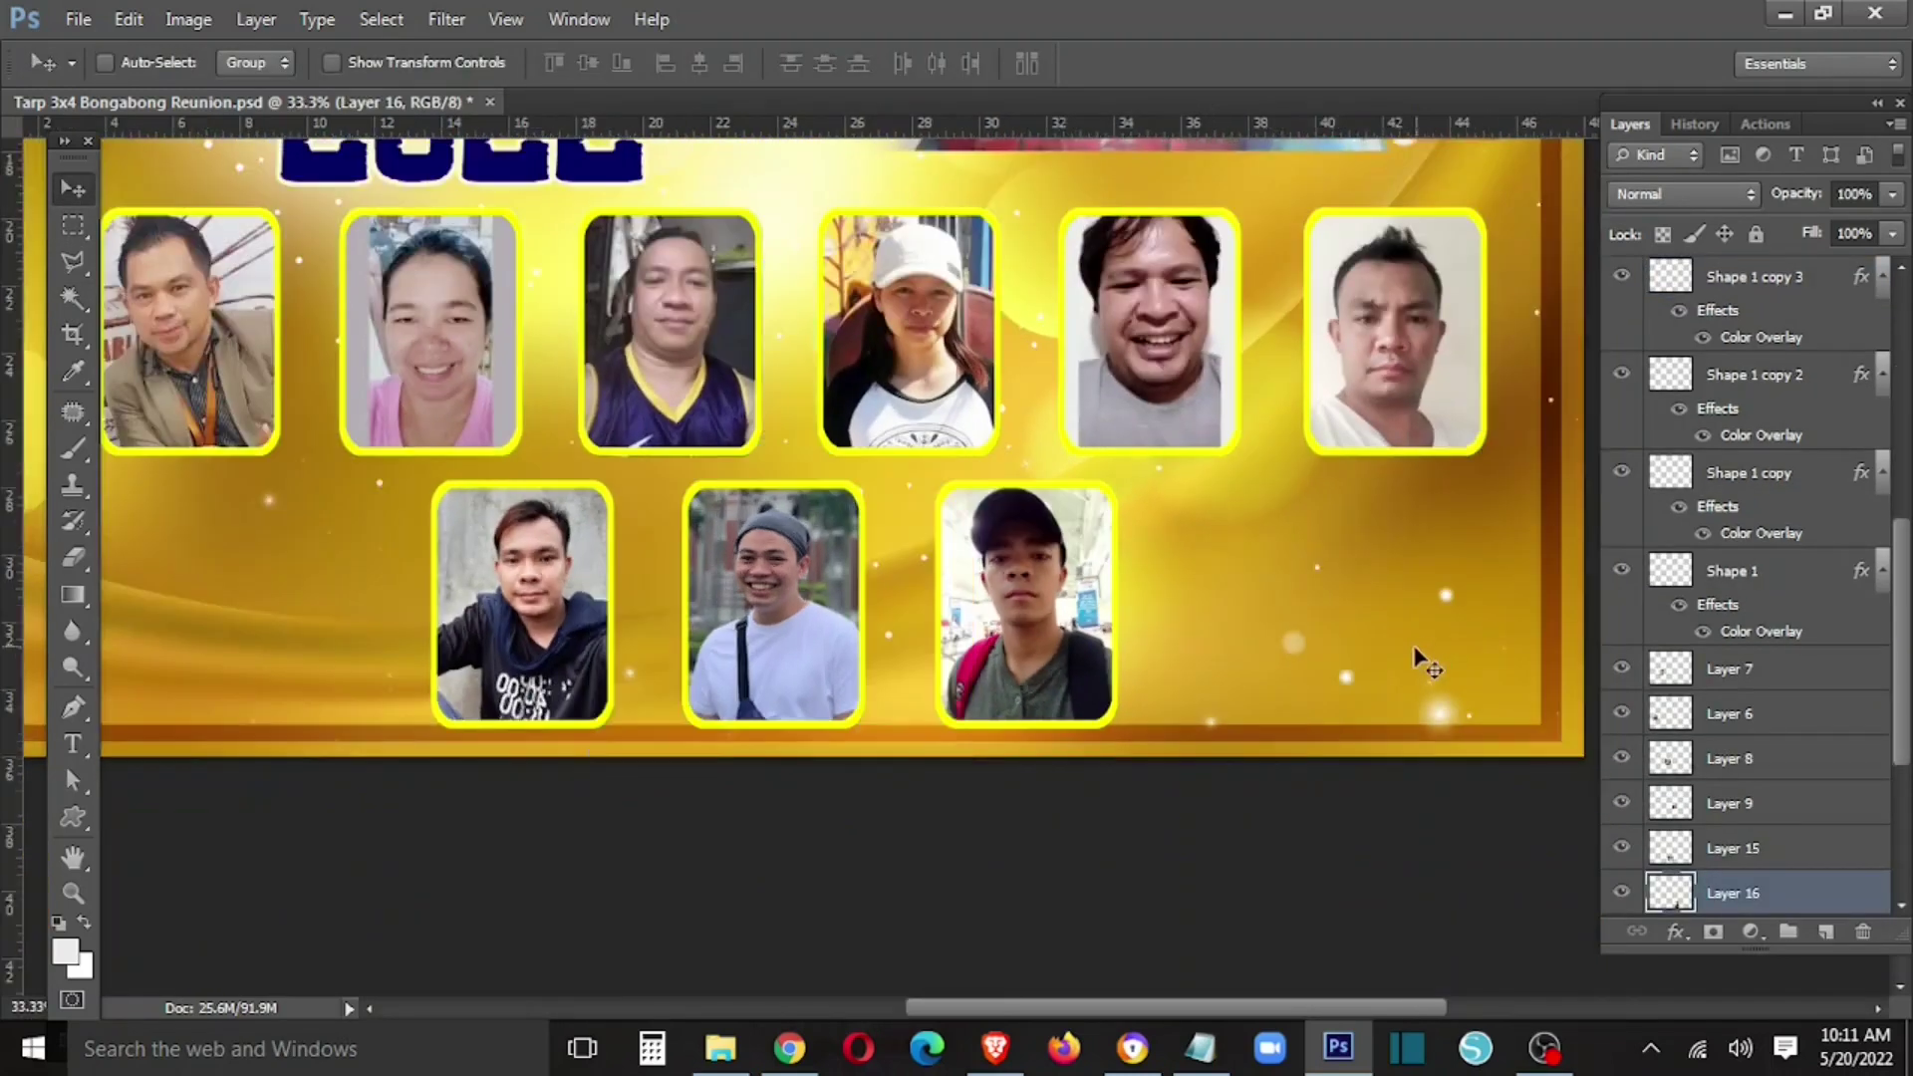
pyautogui.scroll(-1, 1415, 654)
pyautogui.scroll(-1, 1368, 684)
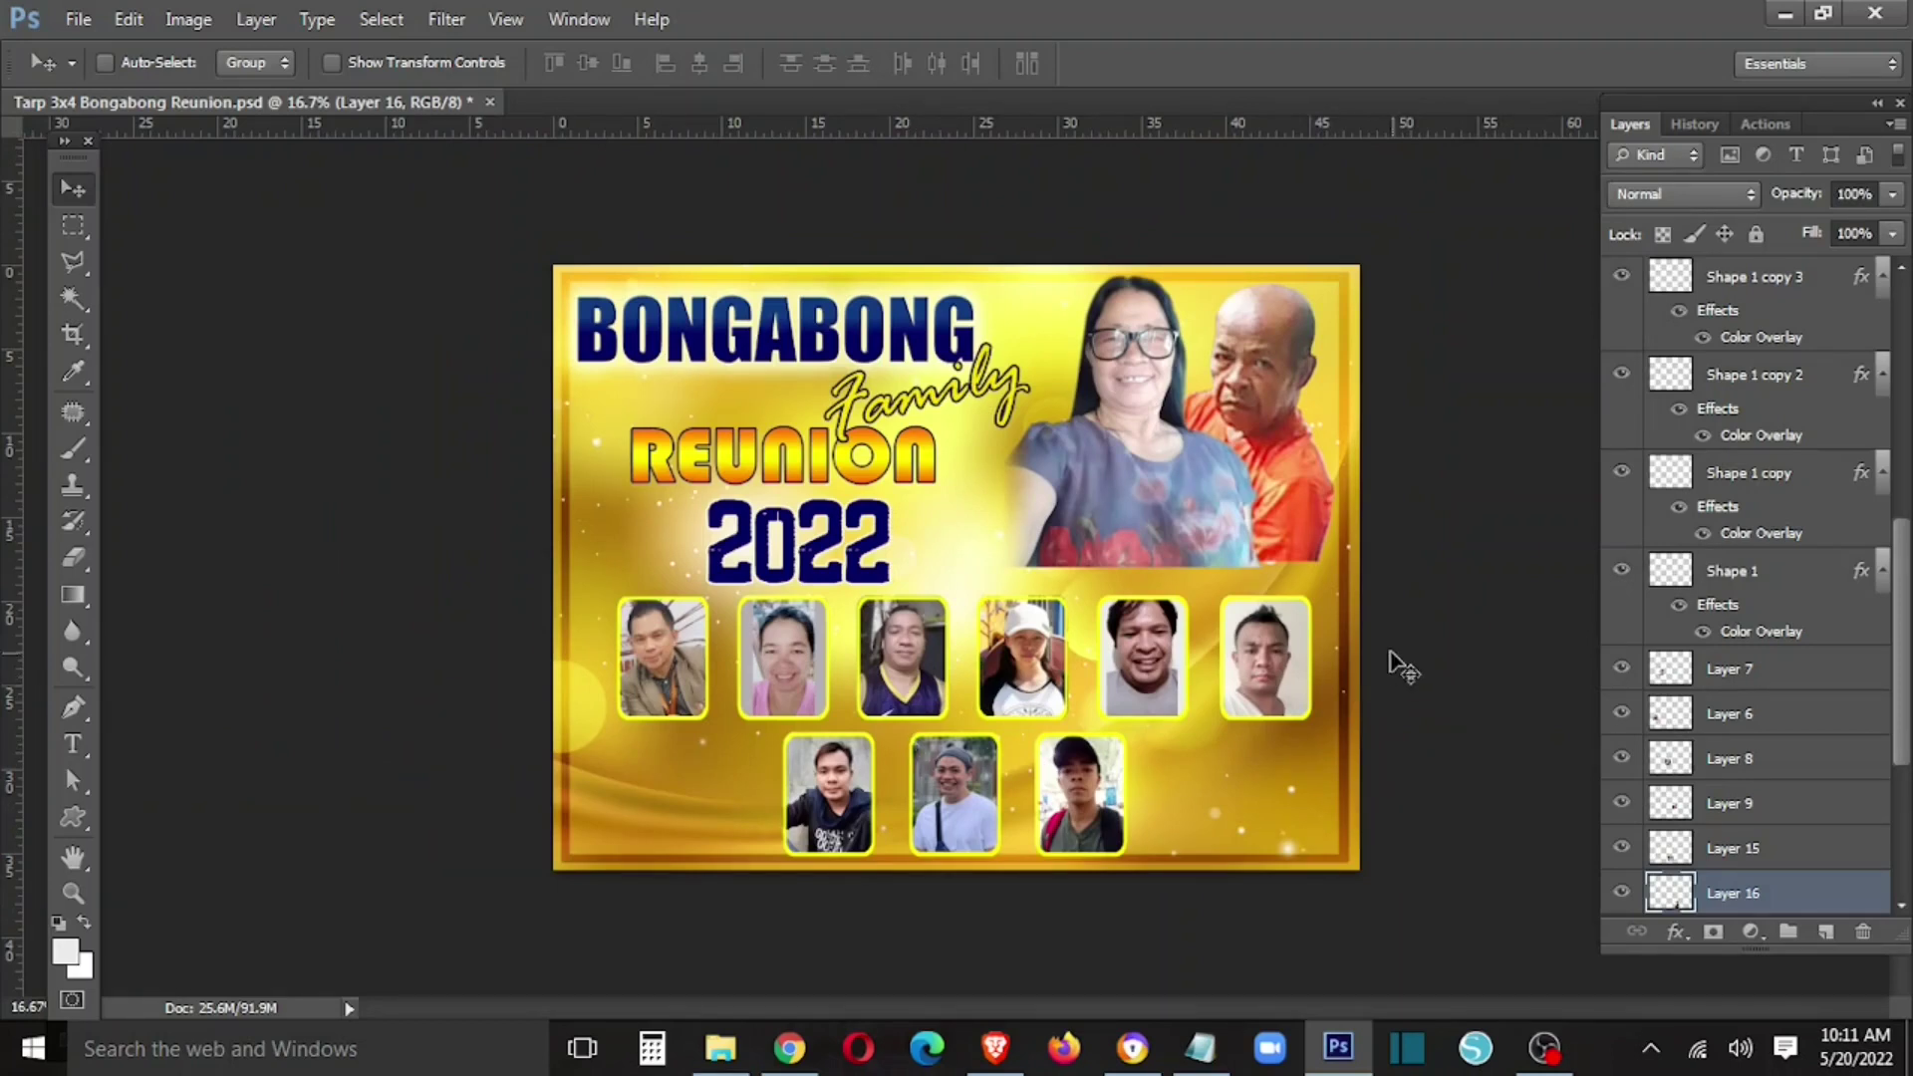
pyautogui.scroll(-5, 1689, 782)
pyautogui.click(1734, 849)
pyautogui.moveTo(721, 1049)
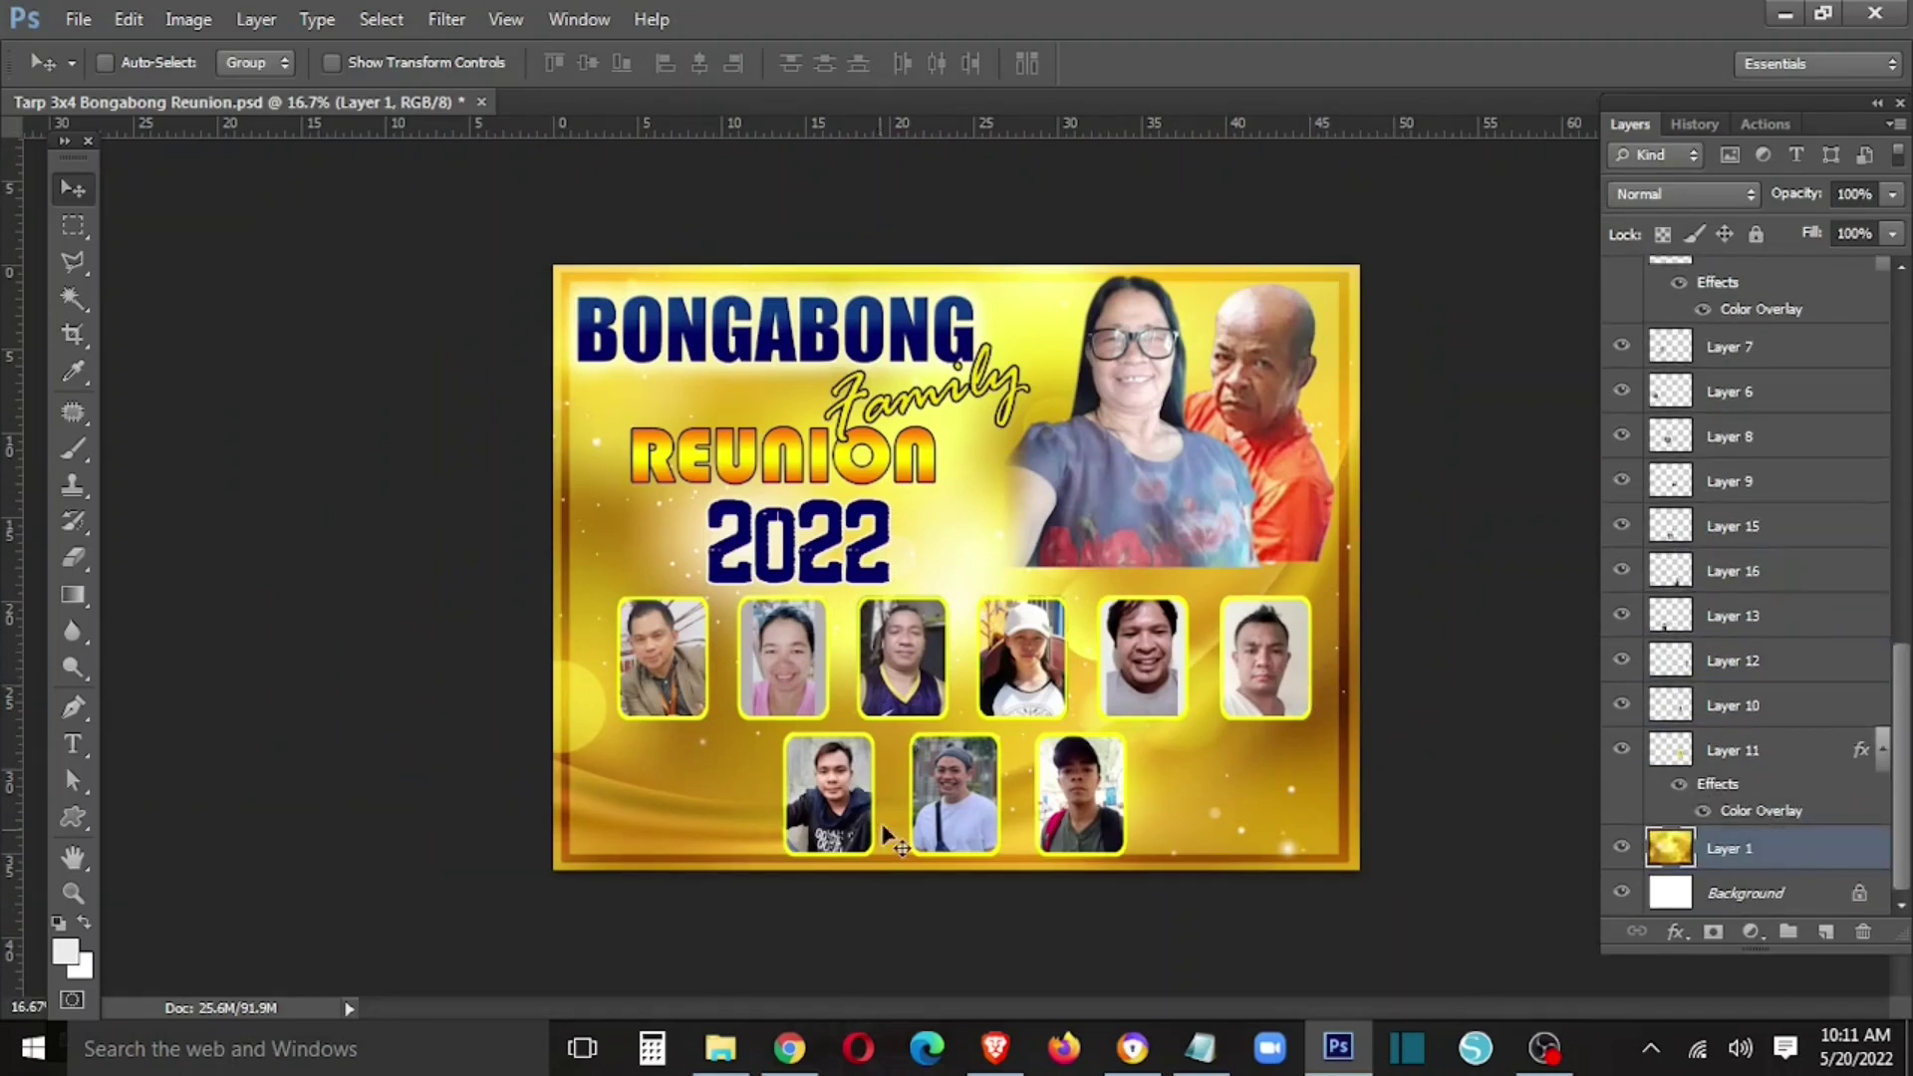
# - In File Explorer, go to Documents > Seventy Seven Digital Arts > A Design Materials > Backgrounds
pyautogui.click(742, 892)
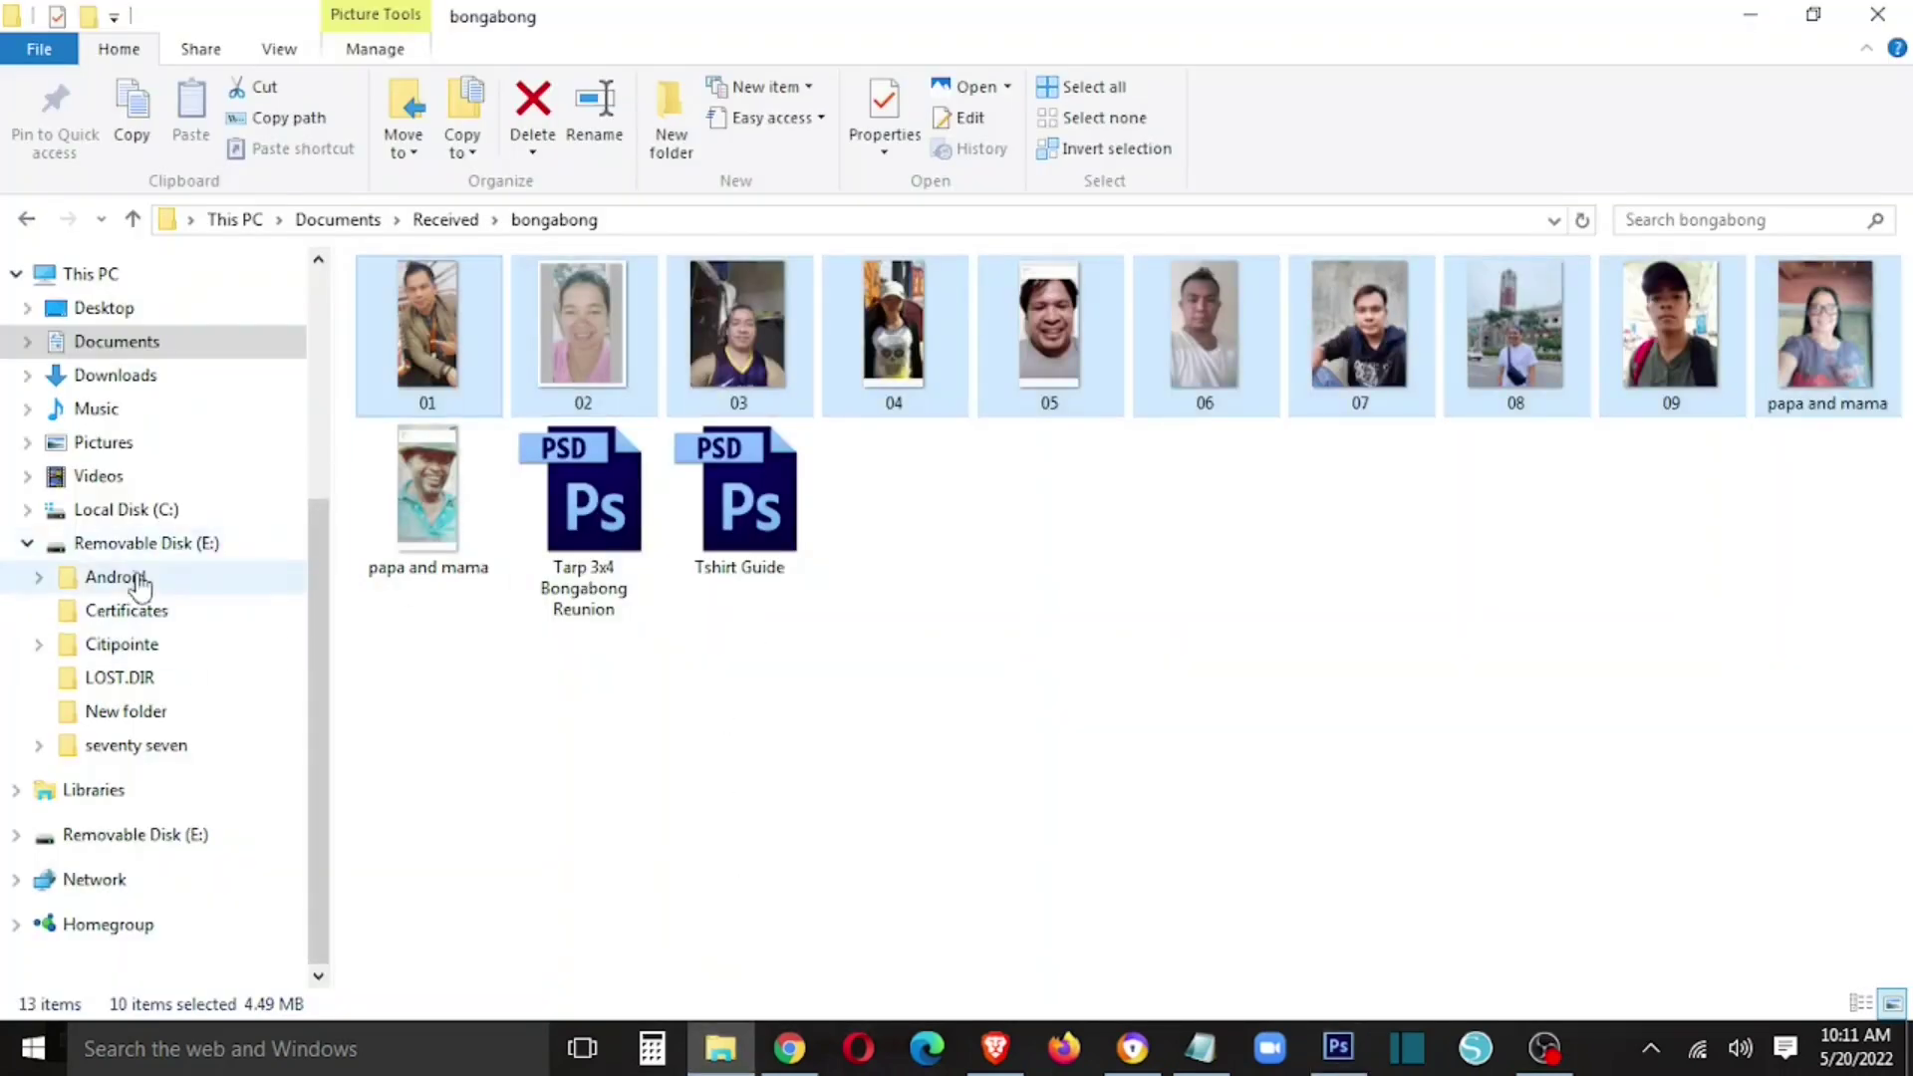
pyautogui.click(150, 344)
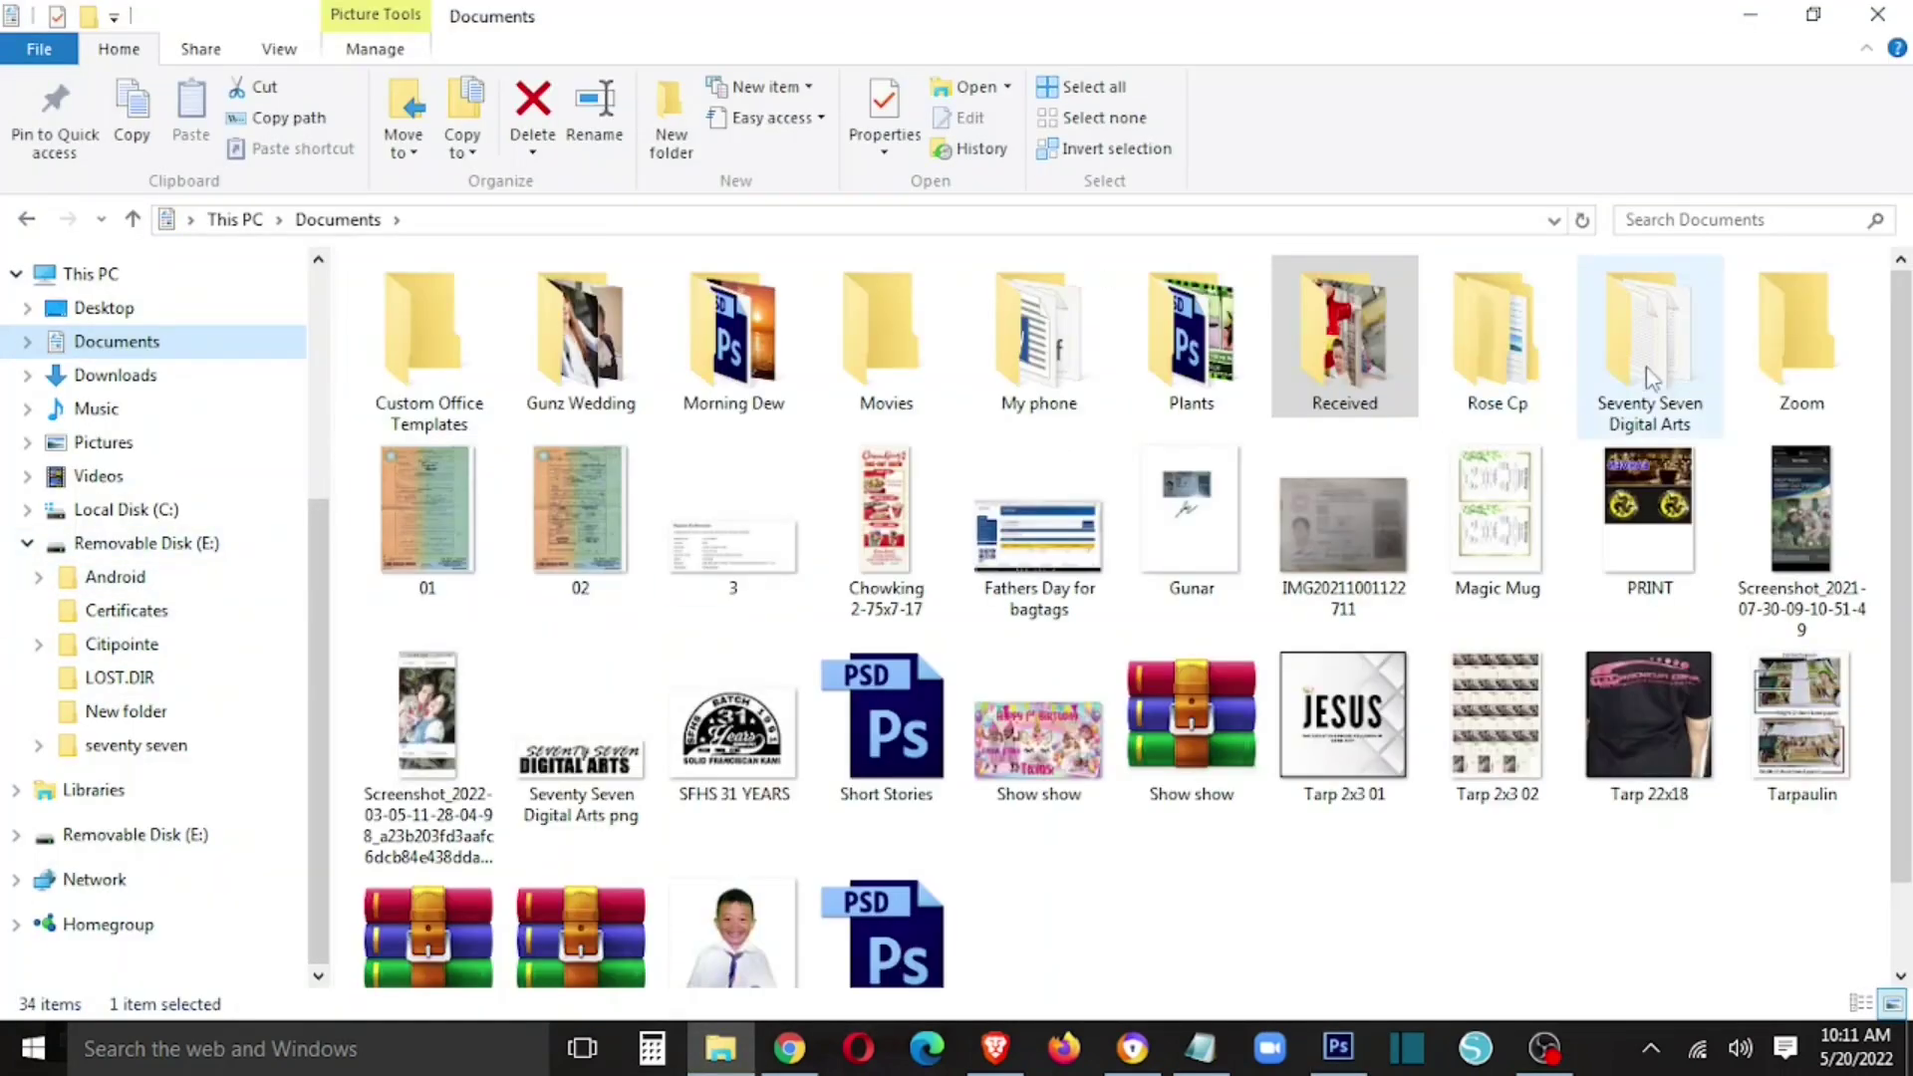
pyautogui.doubleClick(1650, 339)
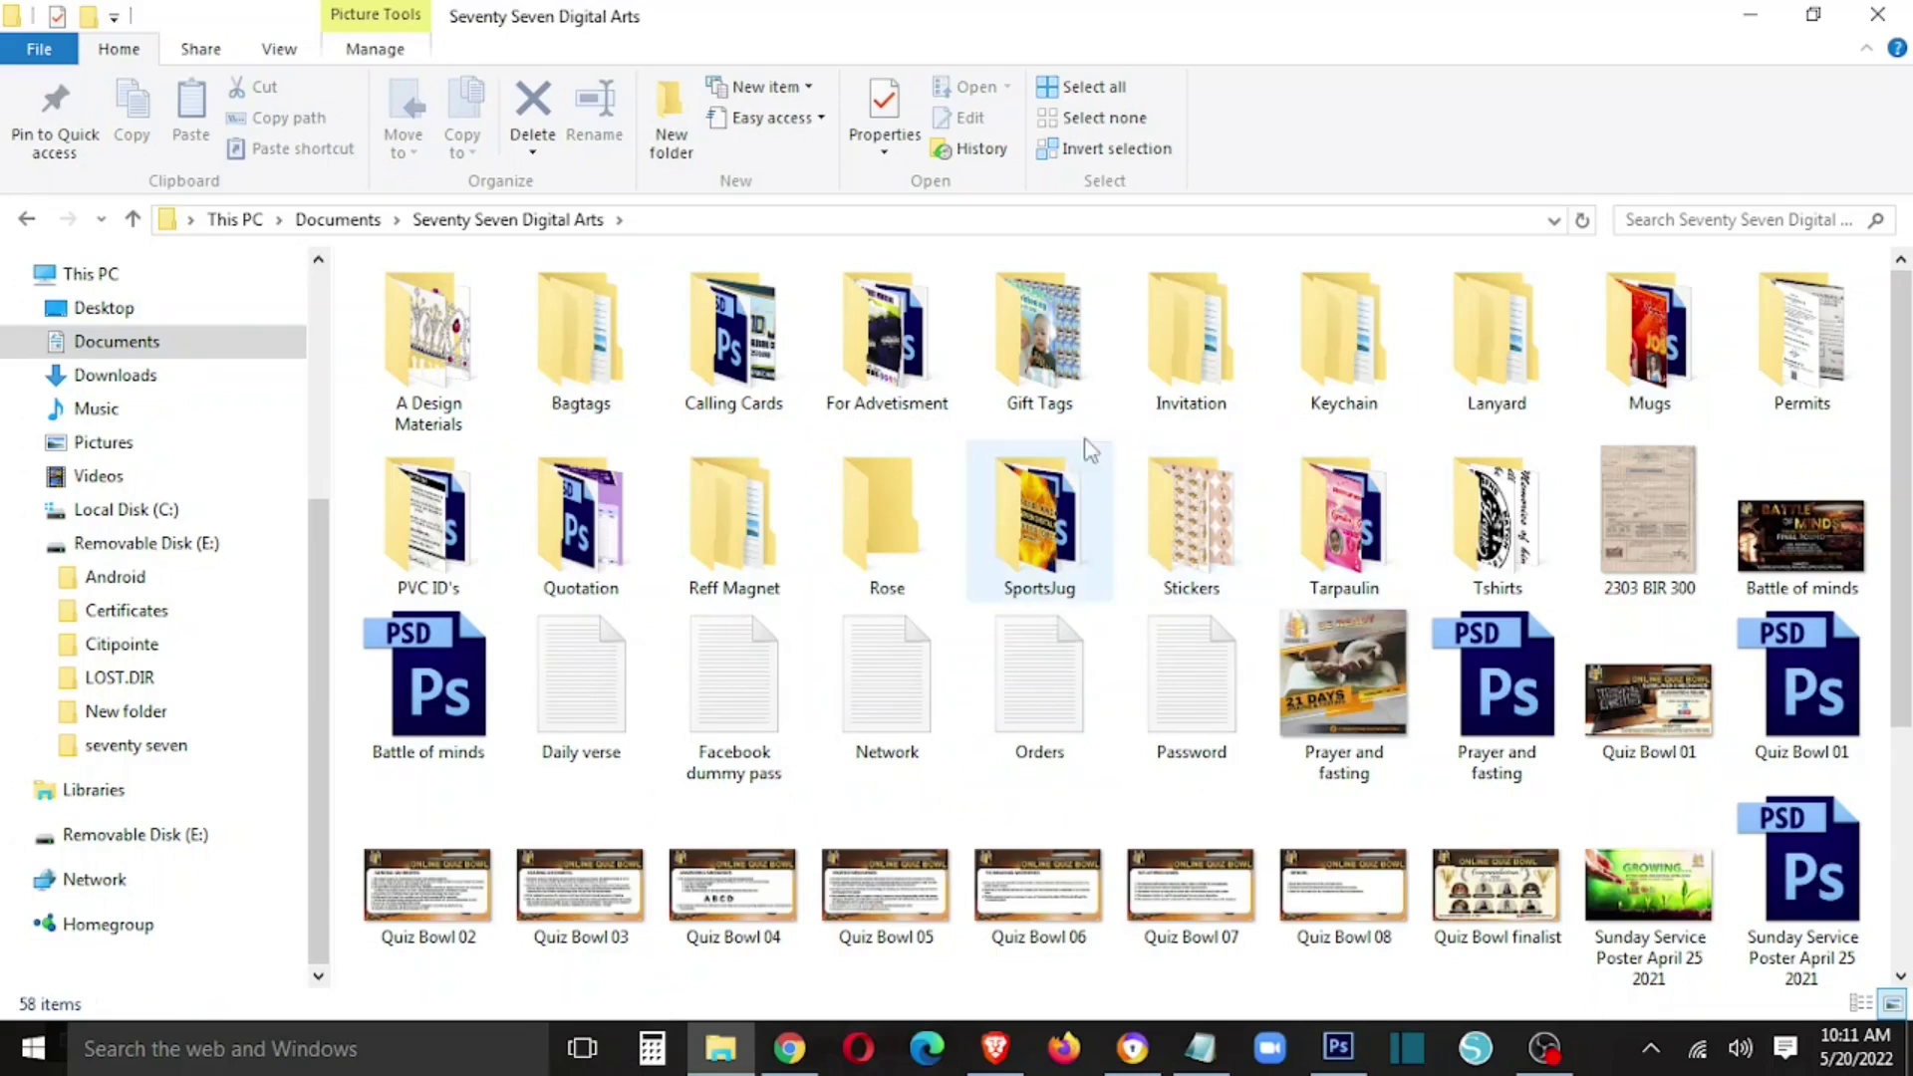
pyautogui.doubleClick(471, 374)
pyautogui.doubleClick(470, 374)
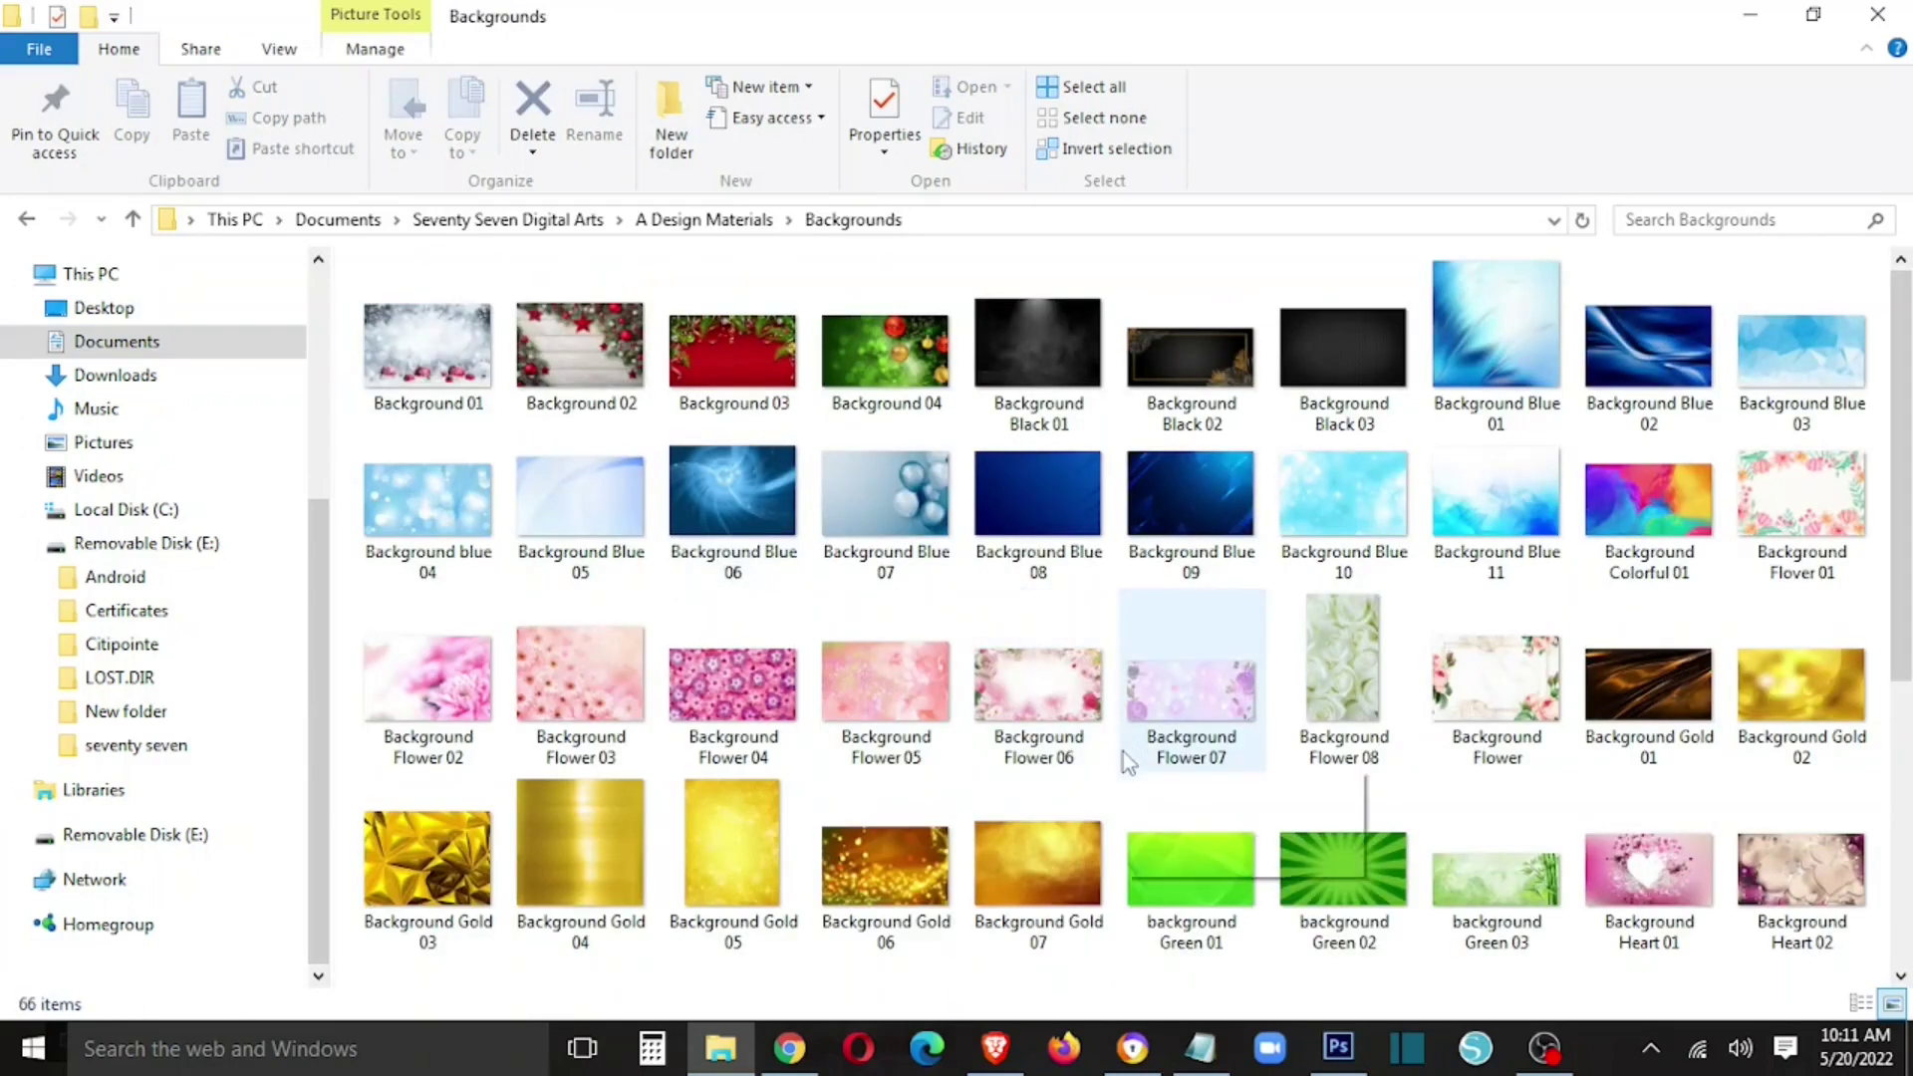
# - Browse the background images and drag Background Pink 02 toward Photoshop
pyautogui.click(1070, 865)
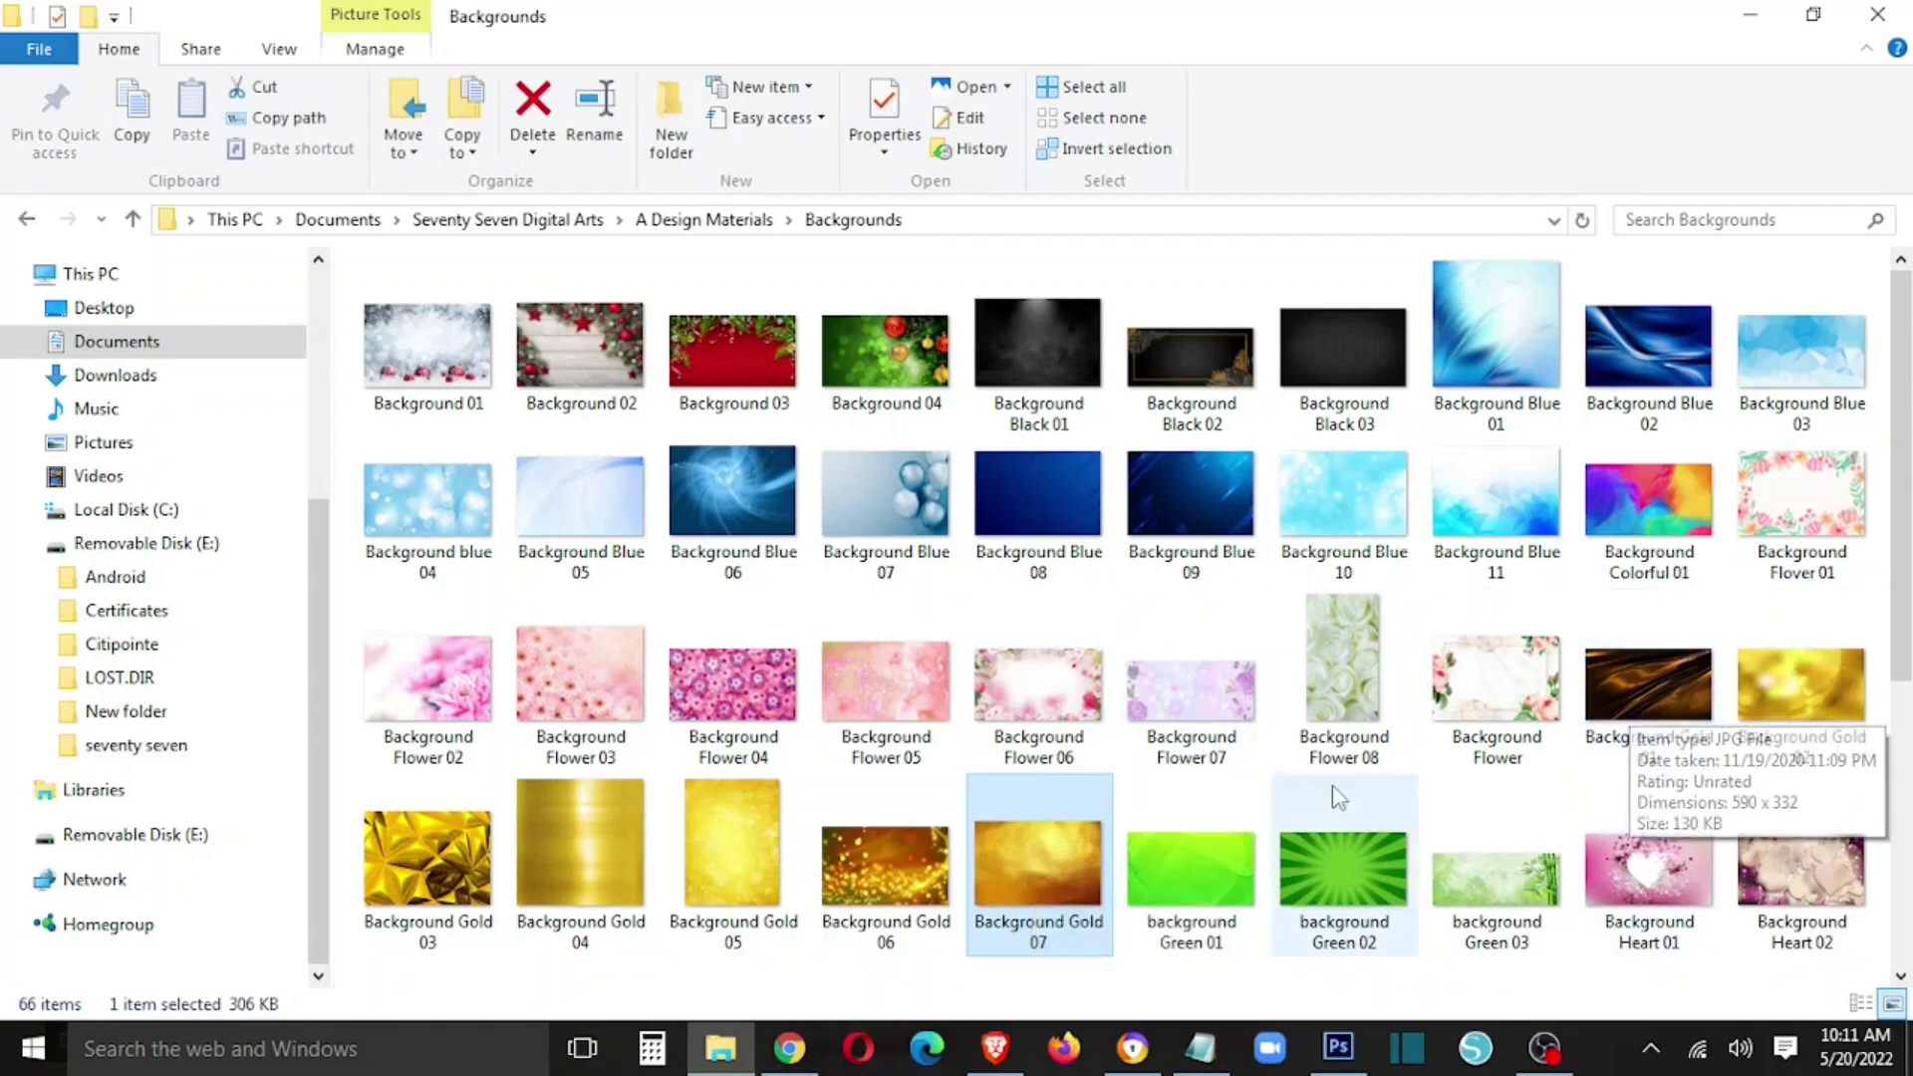
pyautogui.scroll(-3, 1326, 792)
pyautogui.scroll(3, 1209, 759)
pyautogui.scroll(-3, 1209, 759)
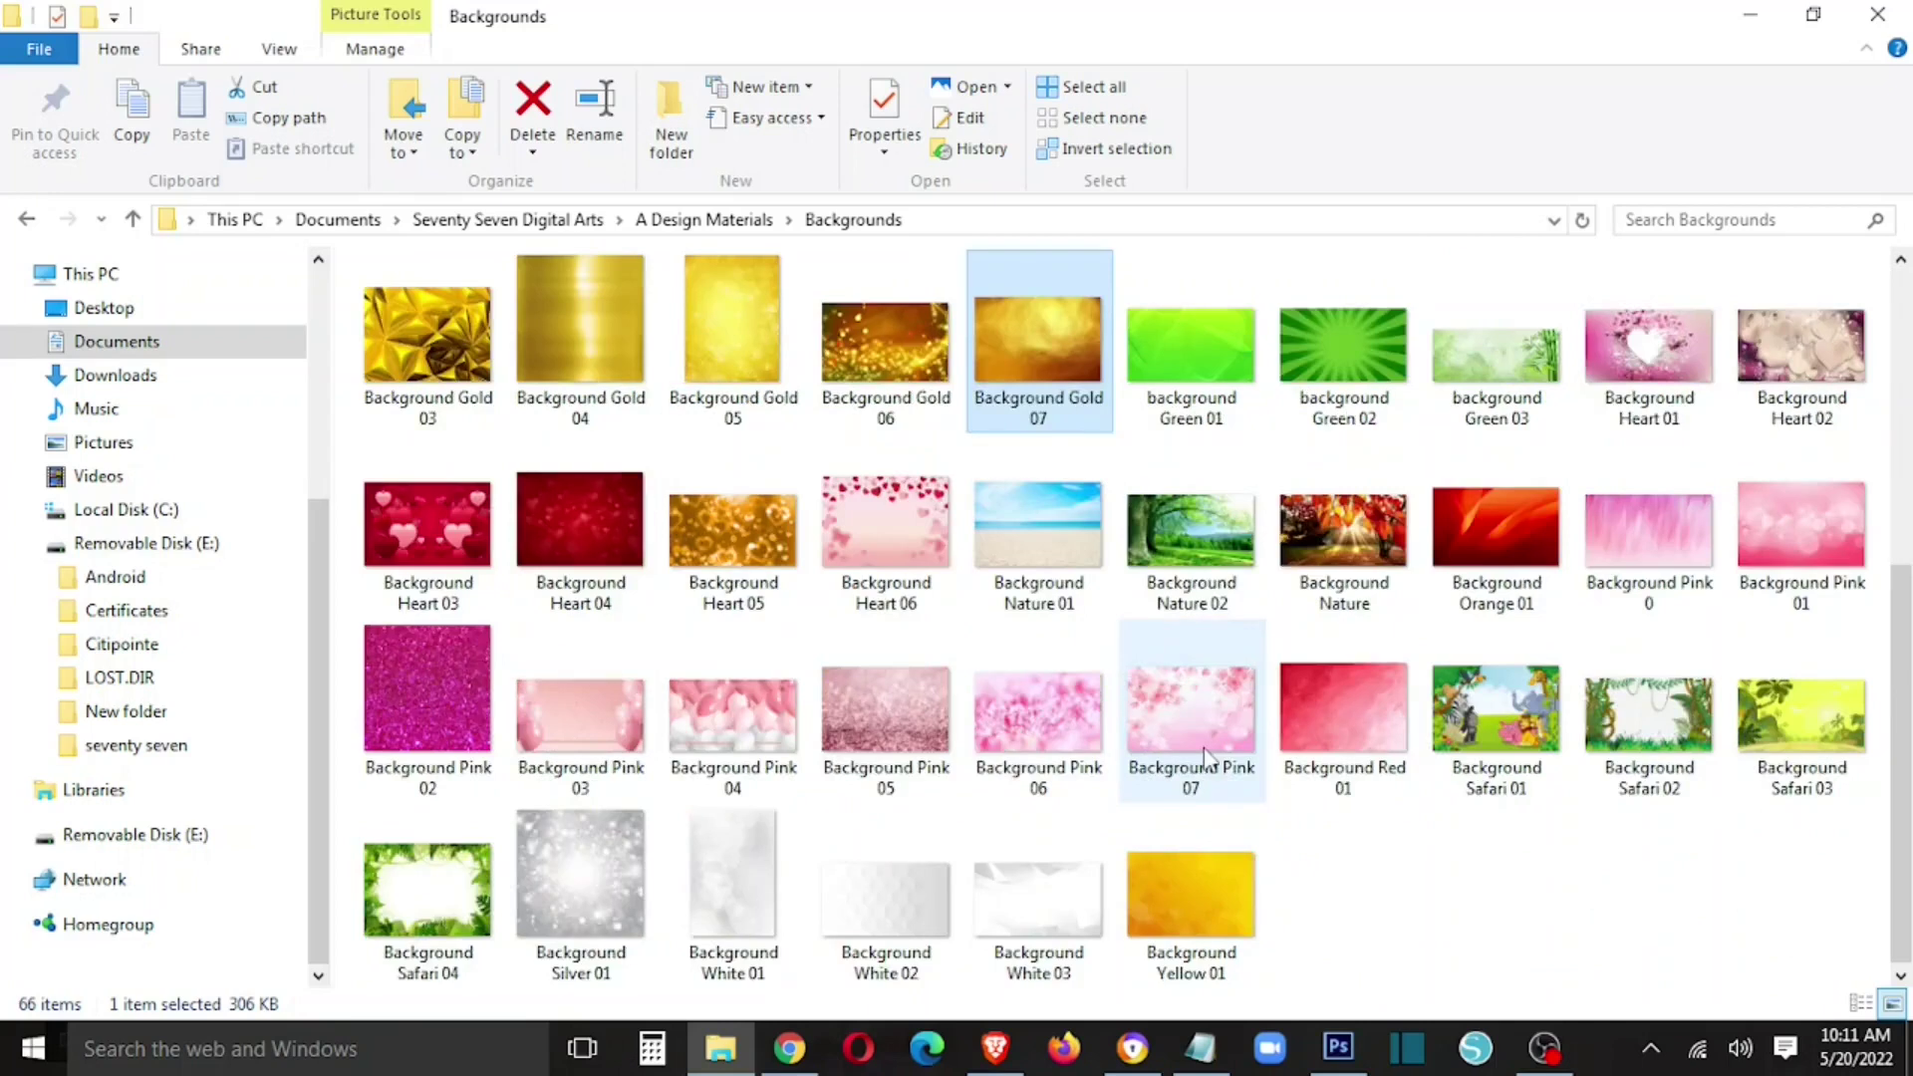
pyautogui.scroll(3, 1196, 750)
pyautogui.scroll(-3, 1124, 751)
pyautogui.moveTo(429, 692)
pyautogui.mouseDown()
pyautogui.moveTo(1392, 987)
pyautogui.moveTo(1007, 105)
pyautogui.mouseUp()
# - Place Background Pink 02 on the tarp as a layer and set Hue to about +71 for gold
pyautogui.moveTo(665, 118); pyautogui.dragTo(255, 560)
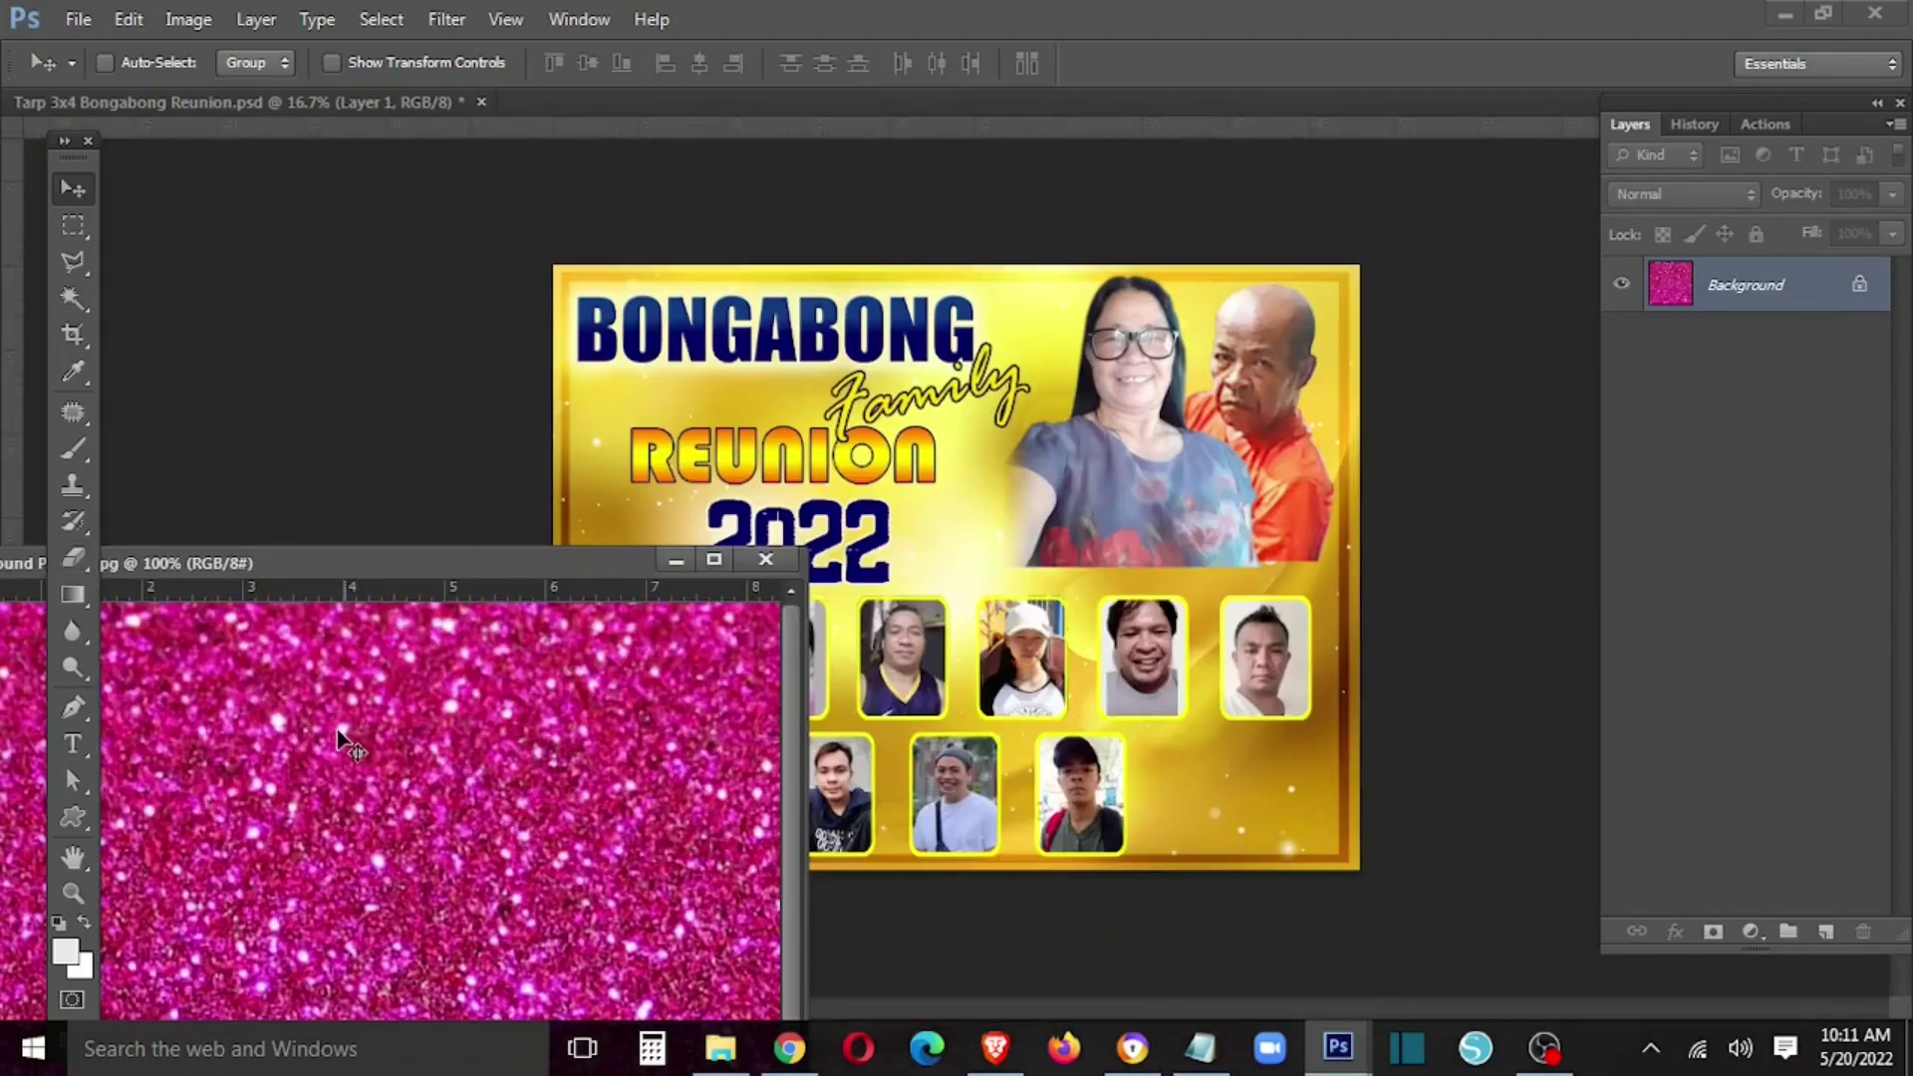
pyautogui.moveTo(399, 797); pyautogui.dragTo(874, 473)
pyautogui.hotkey('ctrl', 'u')
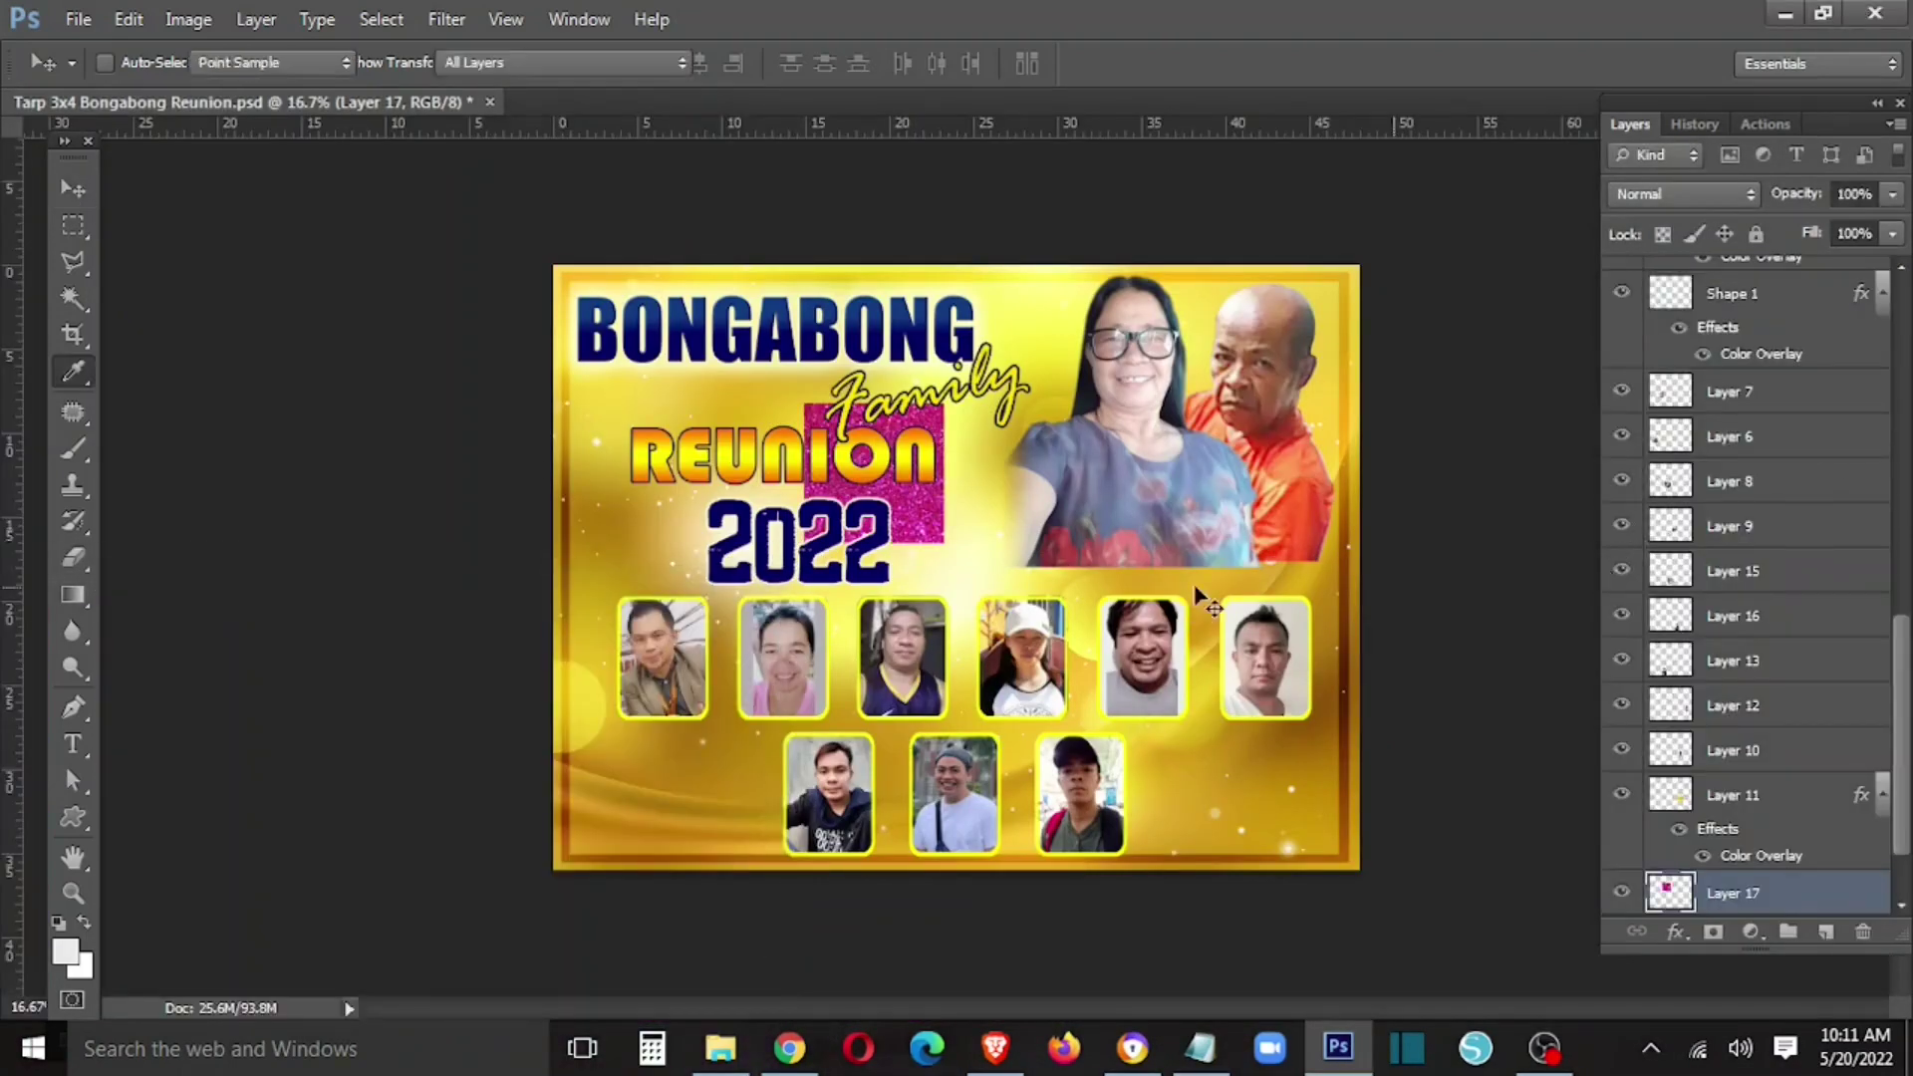
pyautogui.moveTo(523, 695)
pyautogui.mouseDown()
pyautogui.moveTo(558, 704)
pyautogui.moveTo(515, 702)
pyautogui.mouseUp()
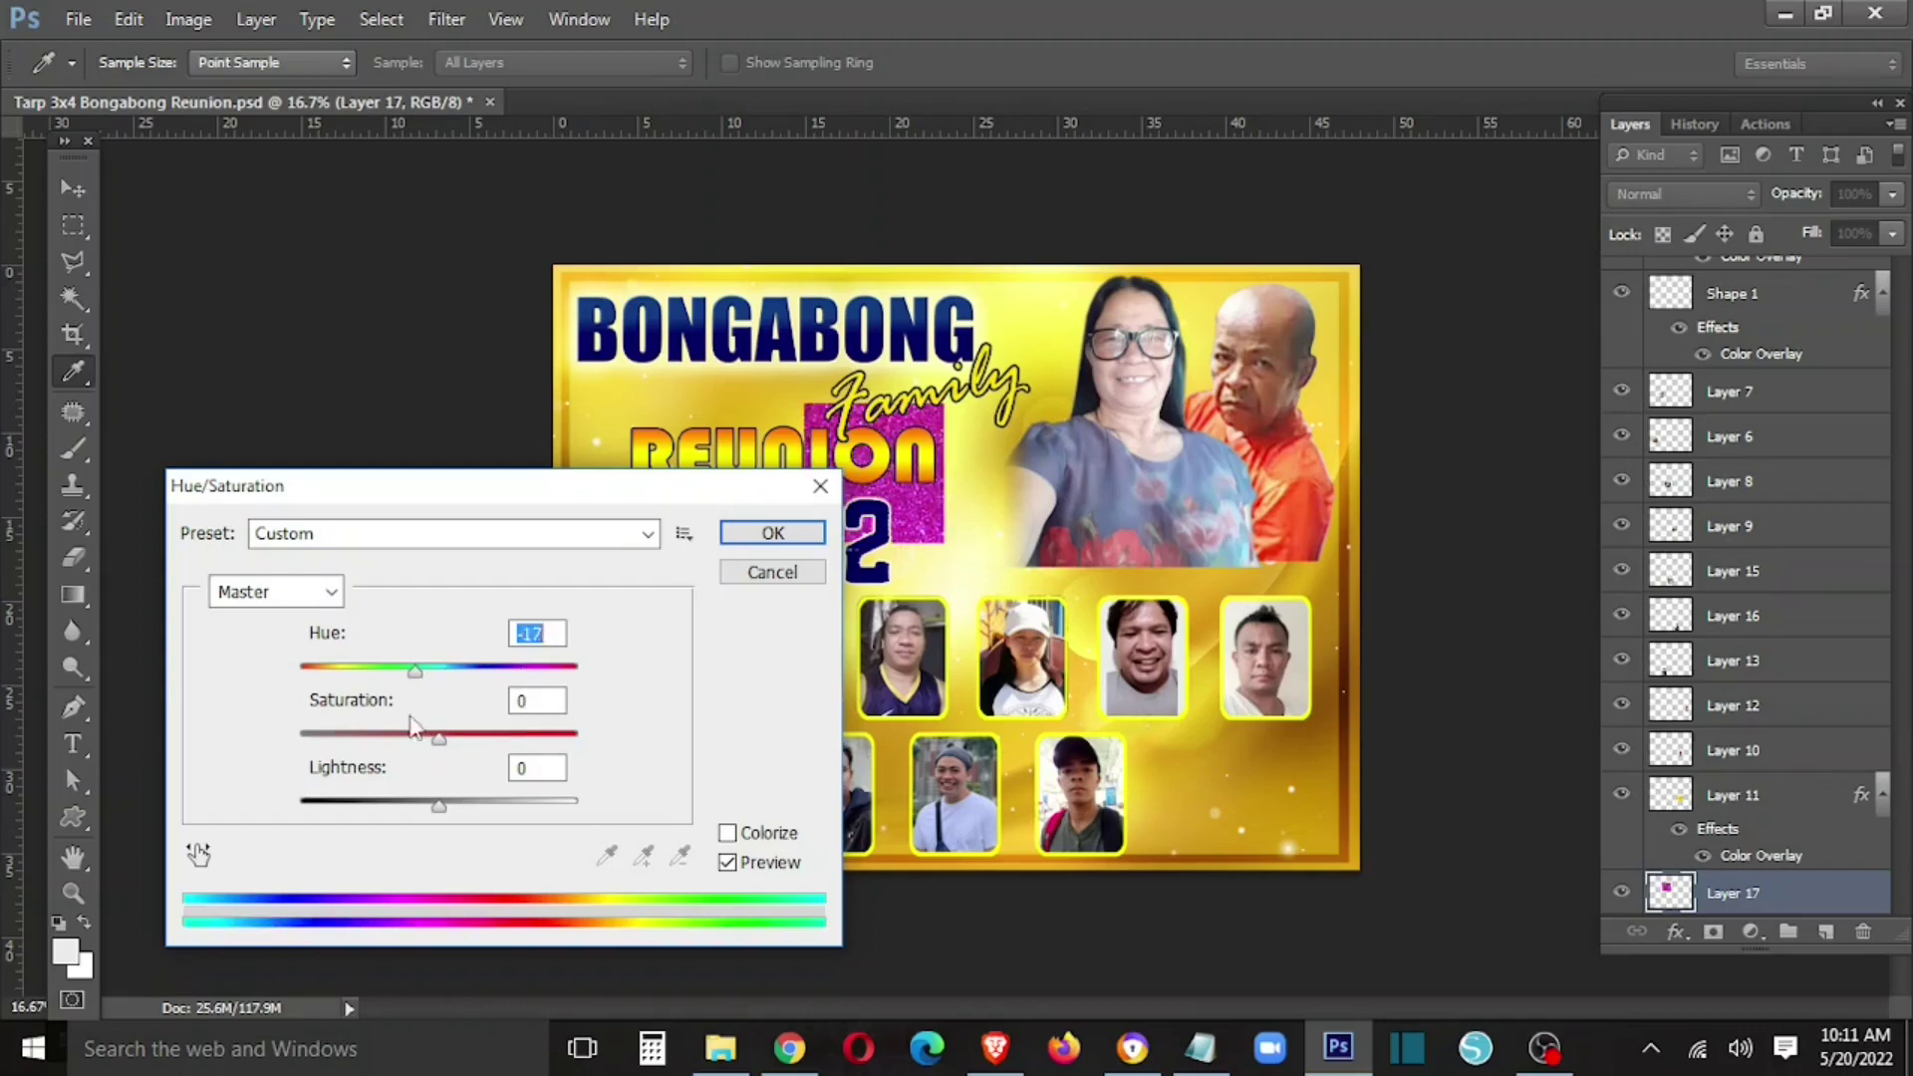
pyautogui.moveTo(335, 728); pyautogui.dragTo(319, 730)
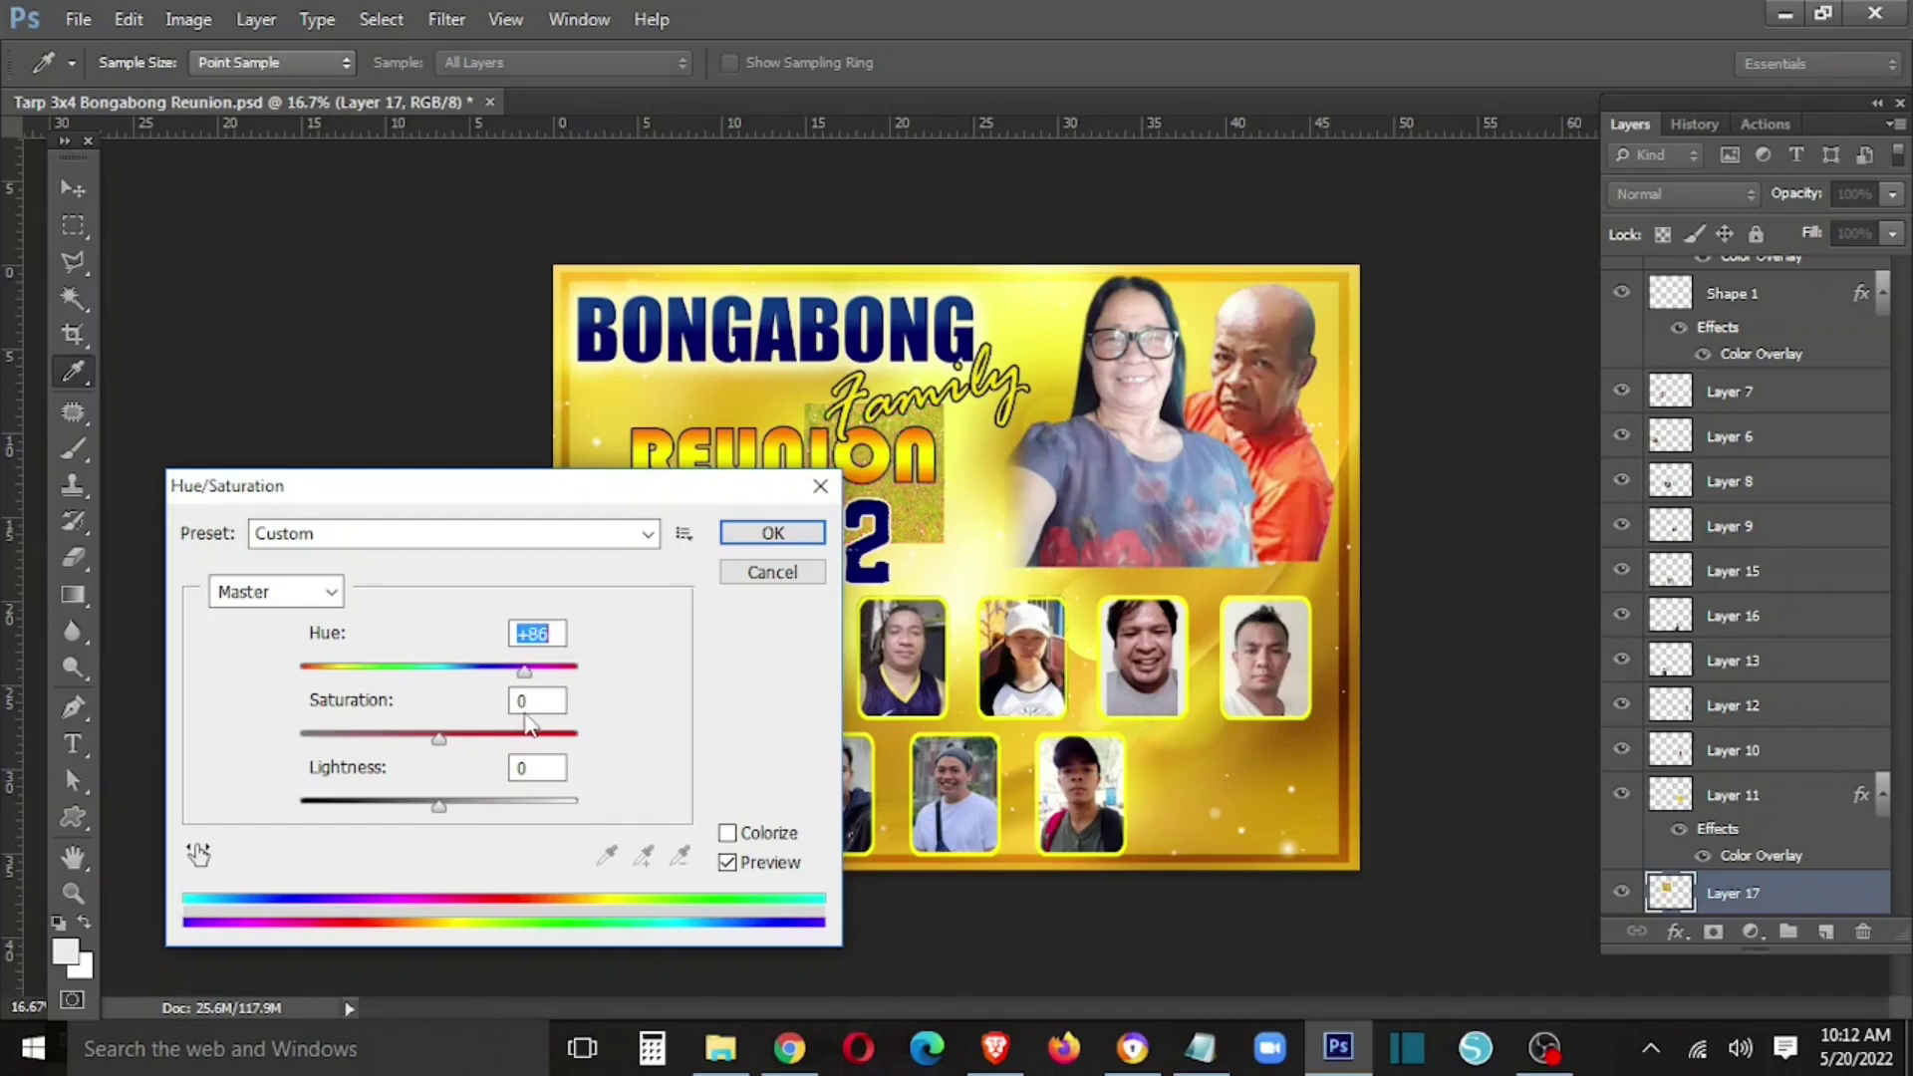
pyautogui.moveTo(511, 718); pyautogui.dragTo(507, 720)
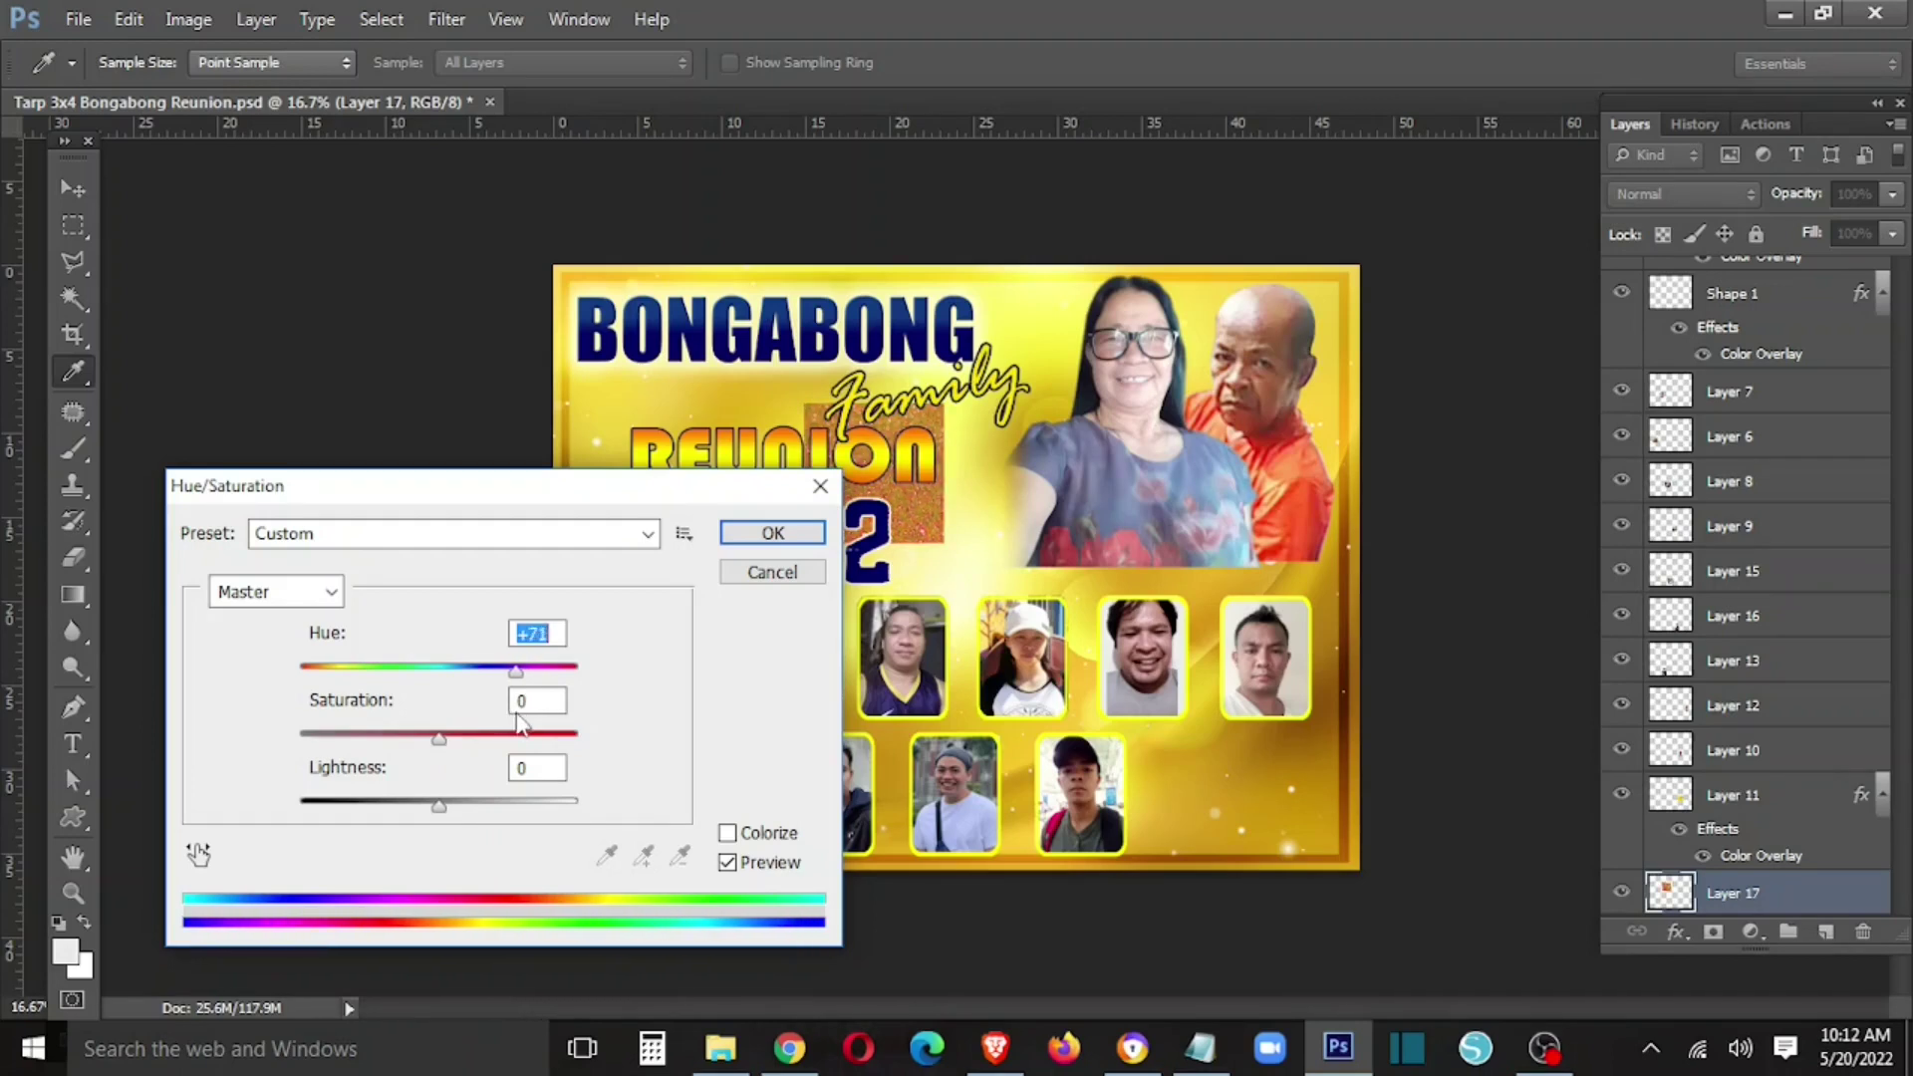
pyautogui.click(775, 536)
# - Move the gold glitter behind REUNION and merge it with a horizontally flipped copy beside it
pyautogui.press('v')
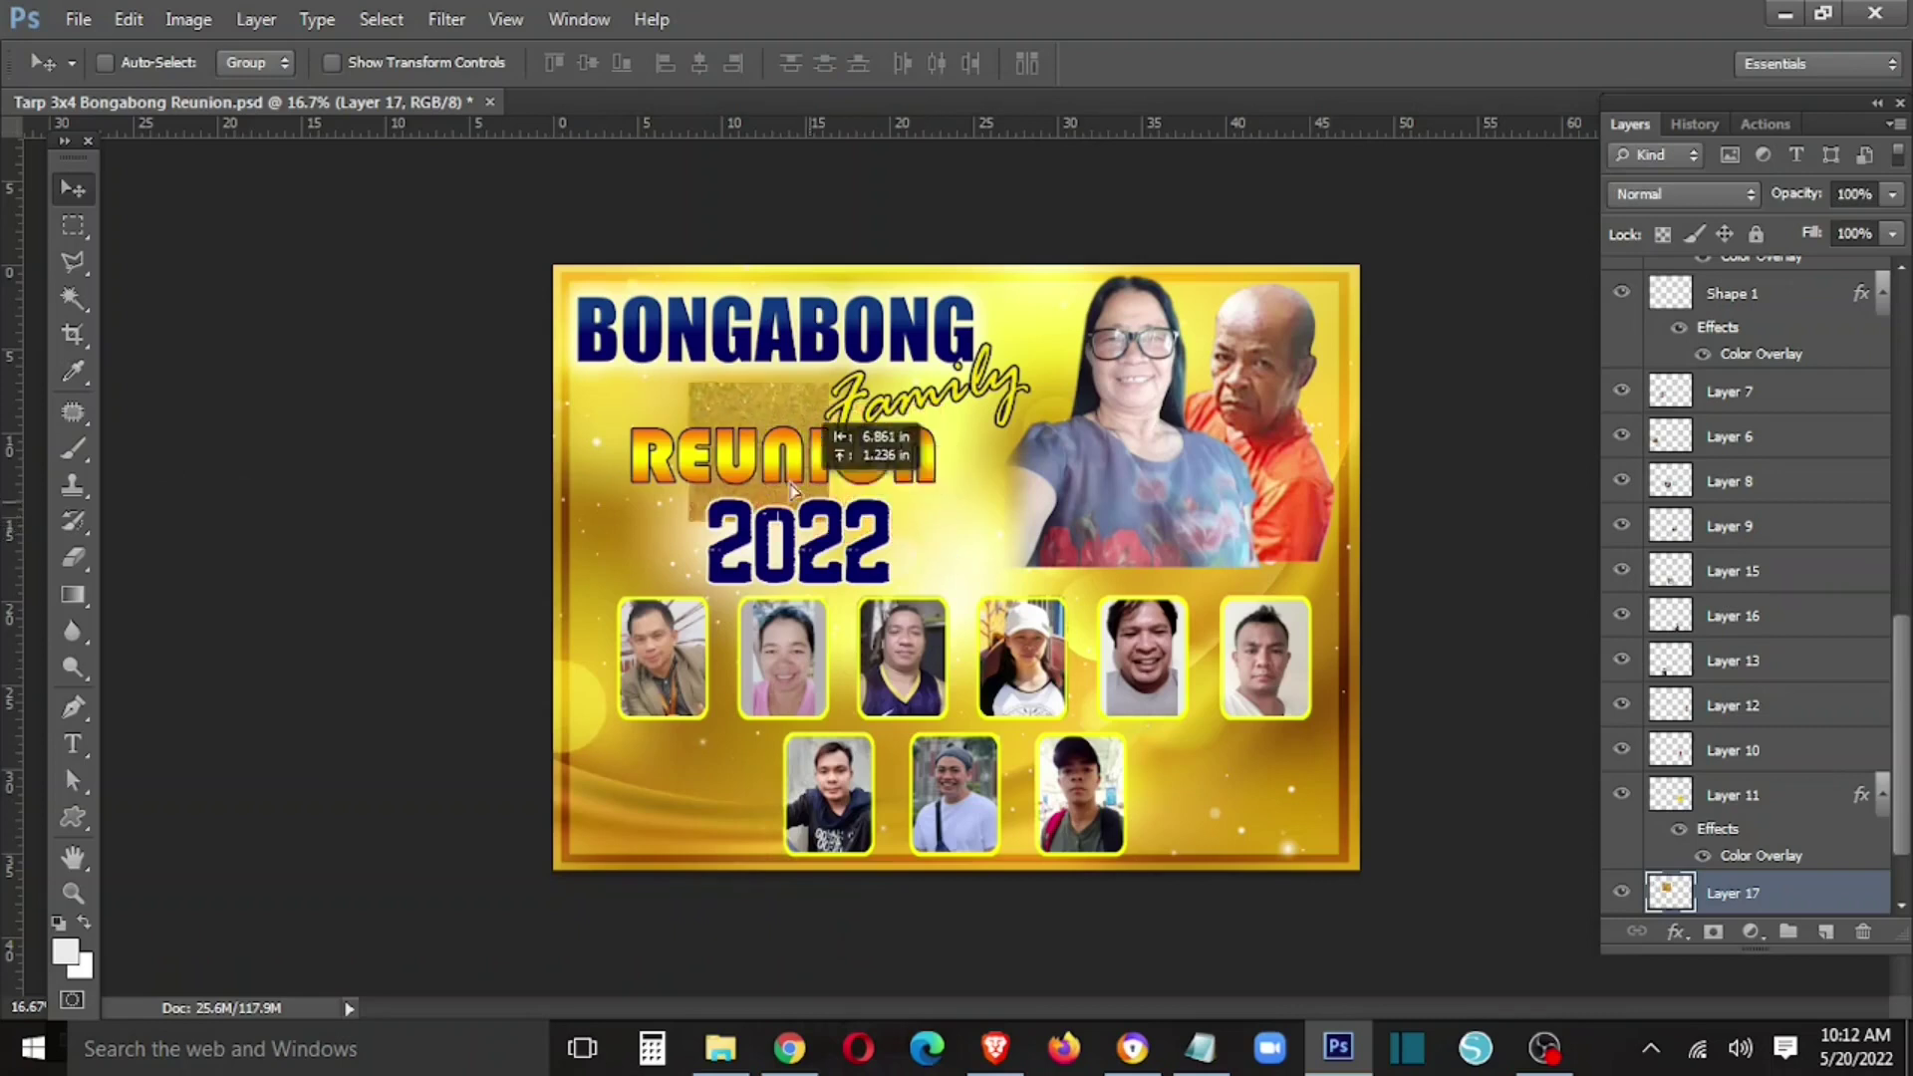
pyautogui.moveTo(940, 547); pyautogui.dragTo(940, 434)
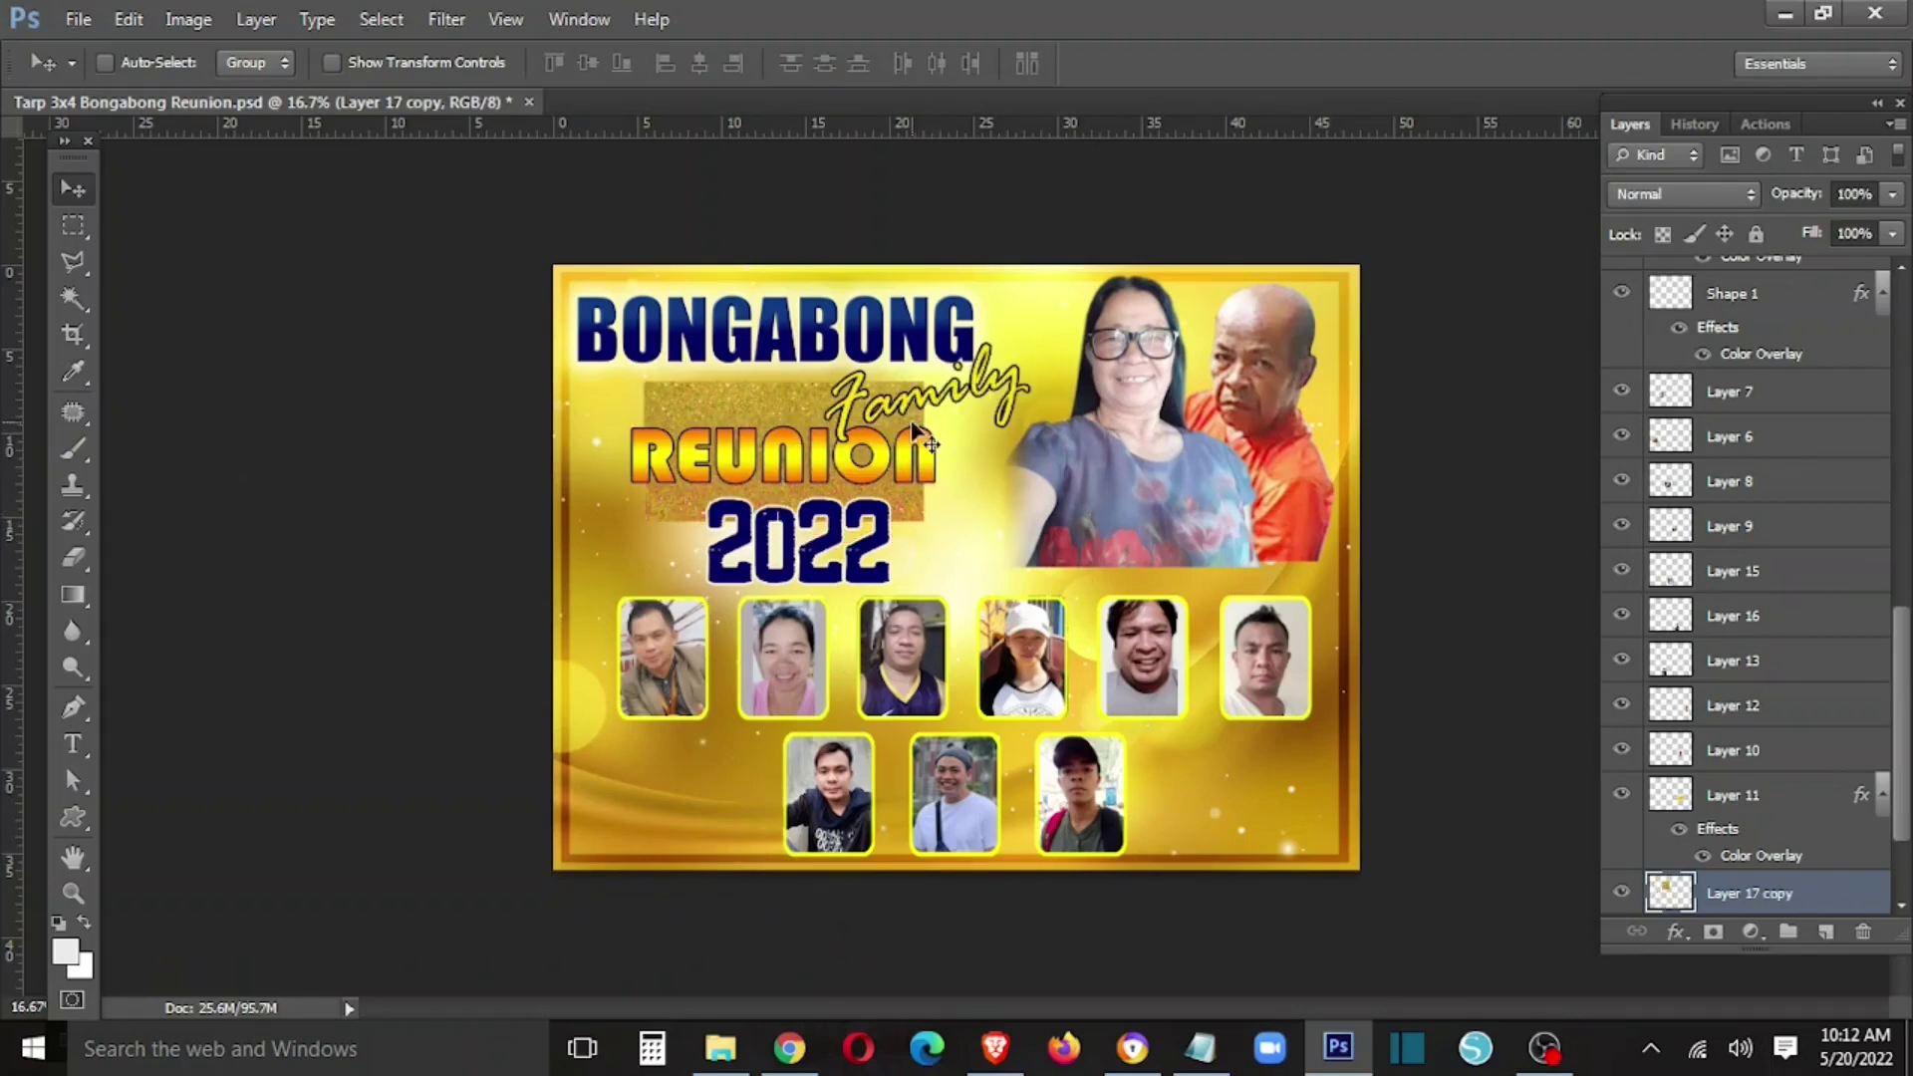
pyautogui.hotkey('ctrl', 't')
pyautogui.rightClick(865, 410)
pyautogui.click(979, 831)
pyautogui.press('Return')
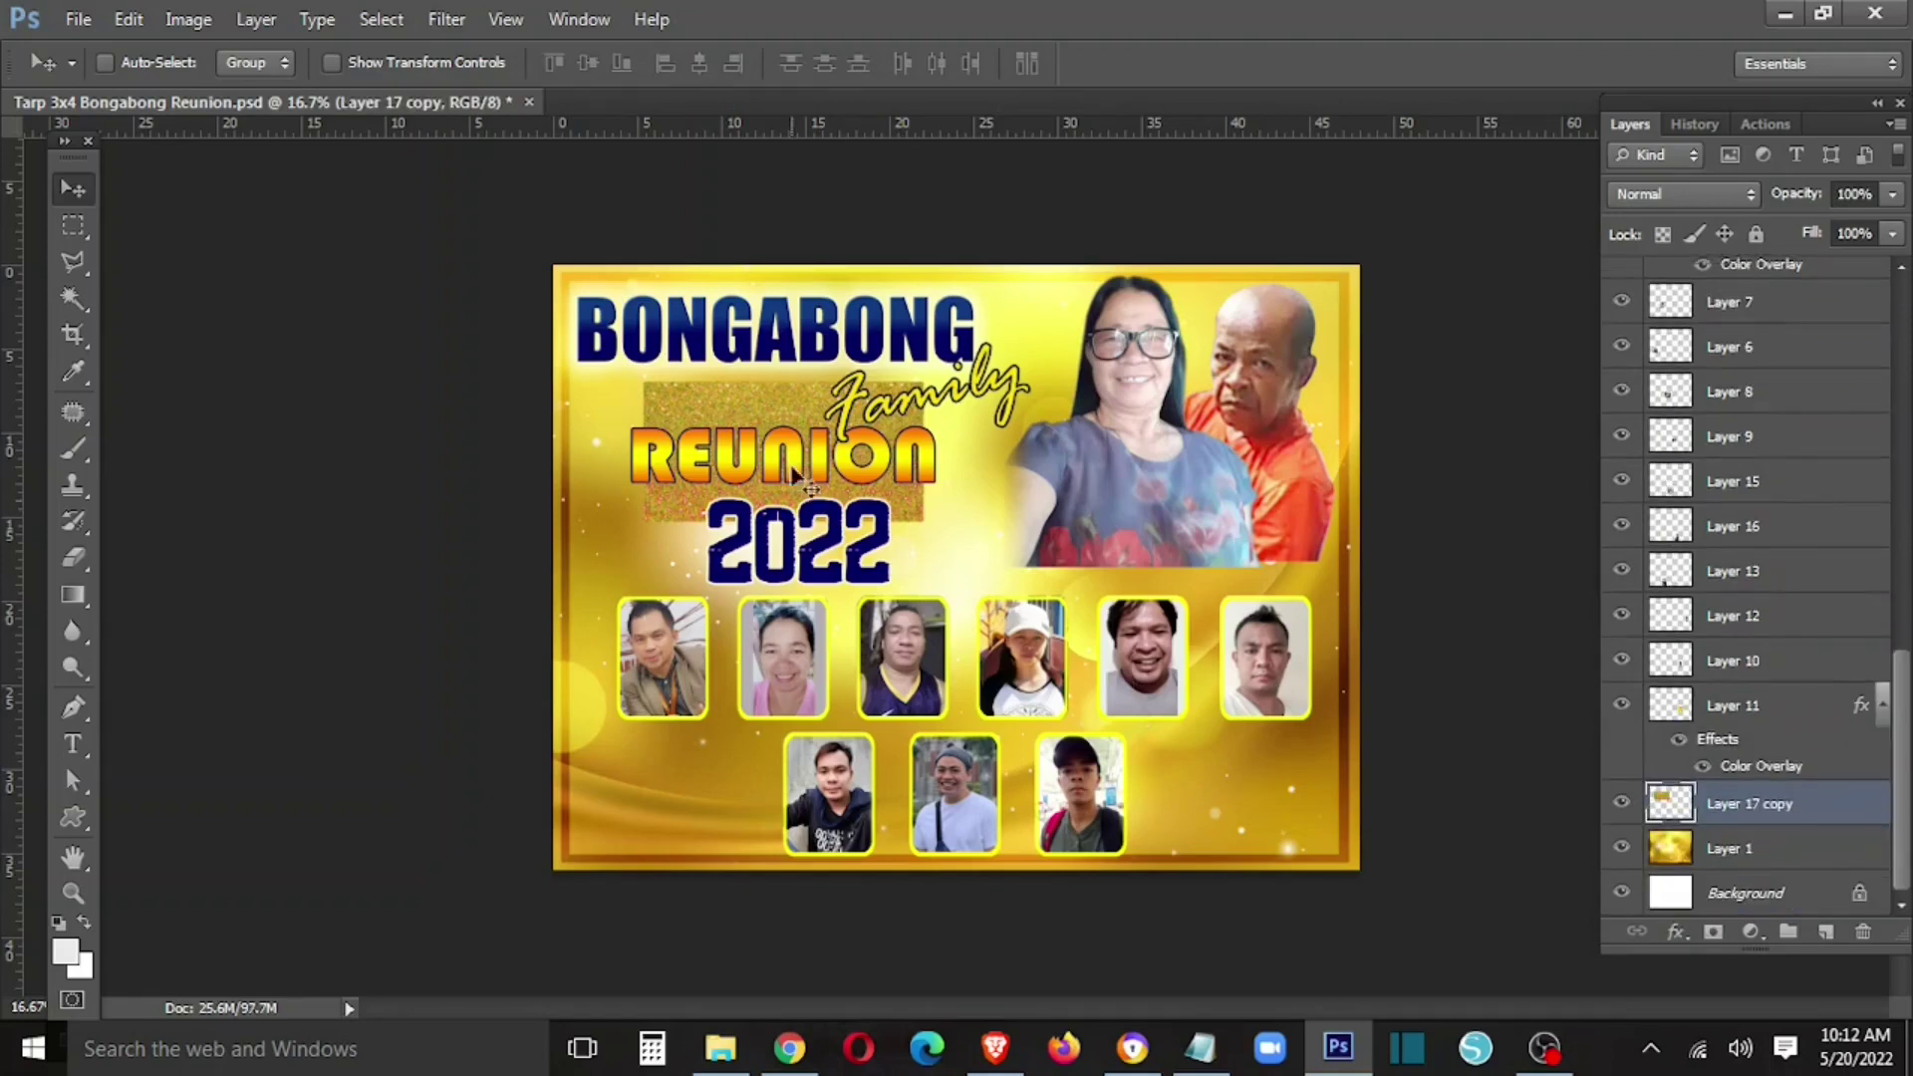
pyautogui.moveTo(805, 448); pyautogui.dragTo(1084, 448)
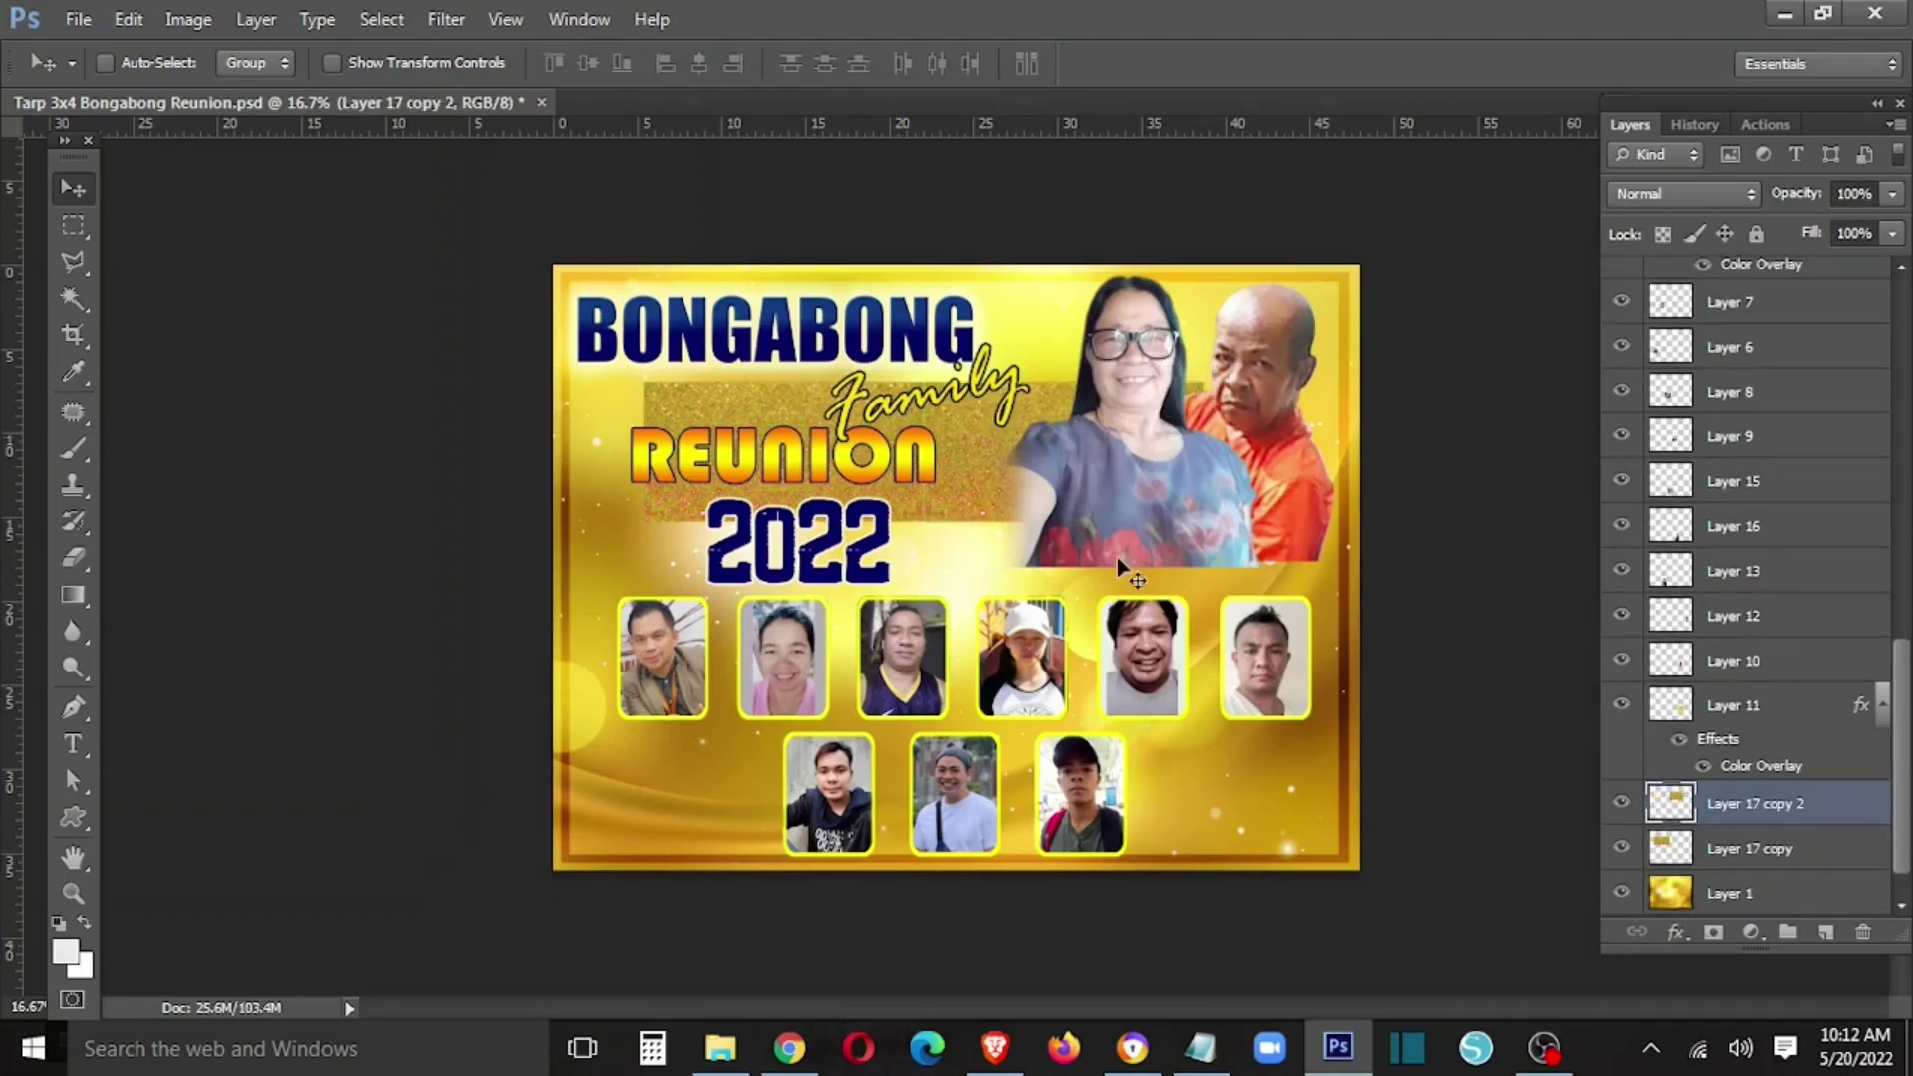
pyautogui.keyDown('ctrl'); pyautogui.click(1726, 841); pyautogui.keyUp('ctrl')
pyautogui.hotkey('ctrl', 'e')
# - Add a glitter strip below, then a vertically flipped copy, merging everything into one layer
pyautogui.moveTo(972, 502); pyautogui.dragTo(972, 642)
pyautogui.keyDown('ctrl'); pyautogui.click(1729, 847); pyautogui.keyUp('ctrl')
pyautogui.hotkey('ctrl', 'e')
pyautogui.hotkey('ctrl', 'z')
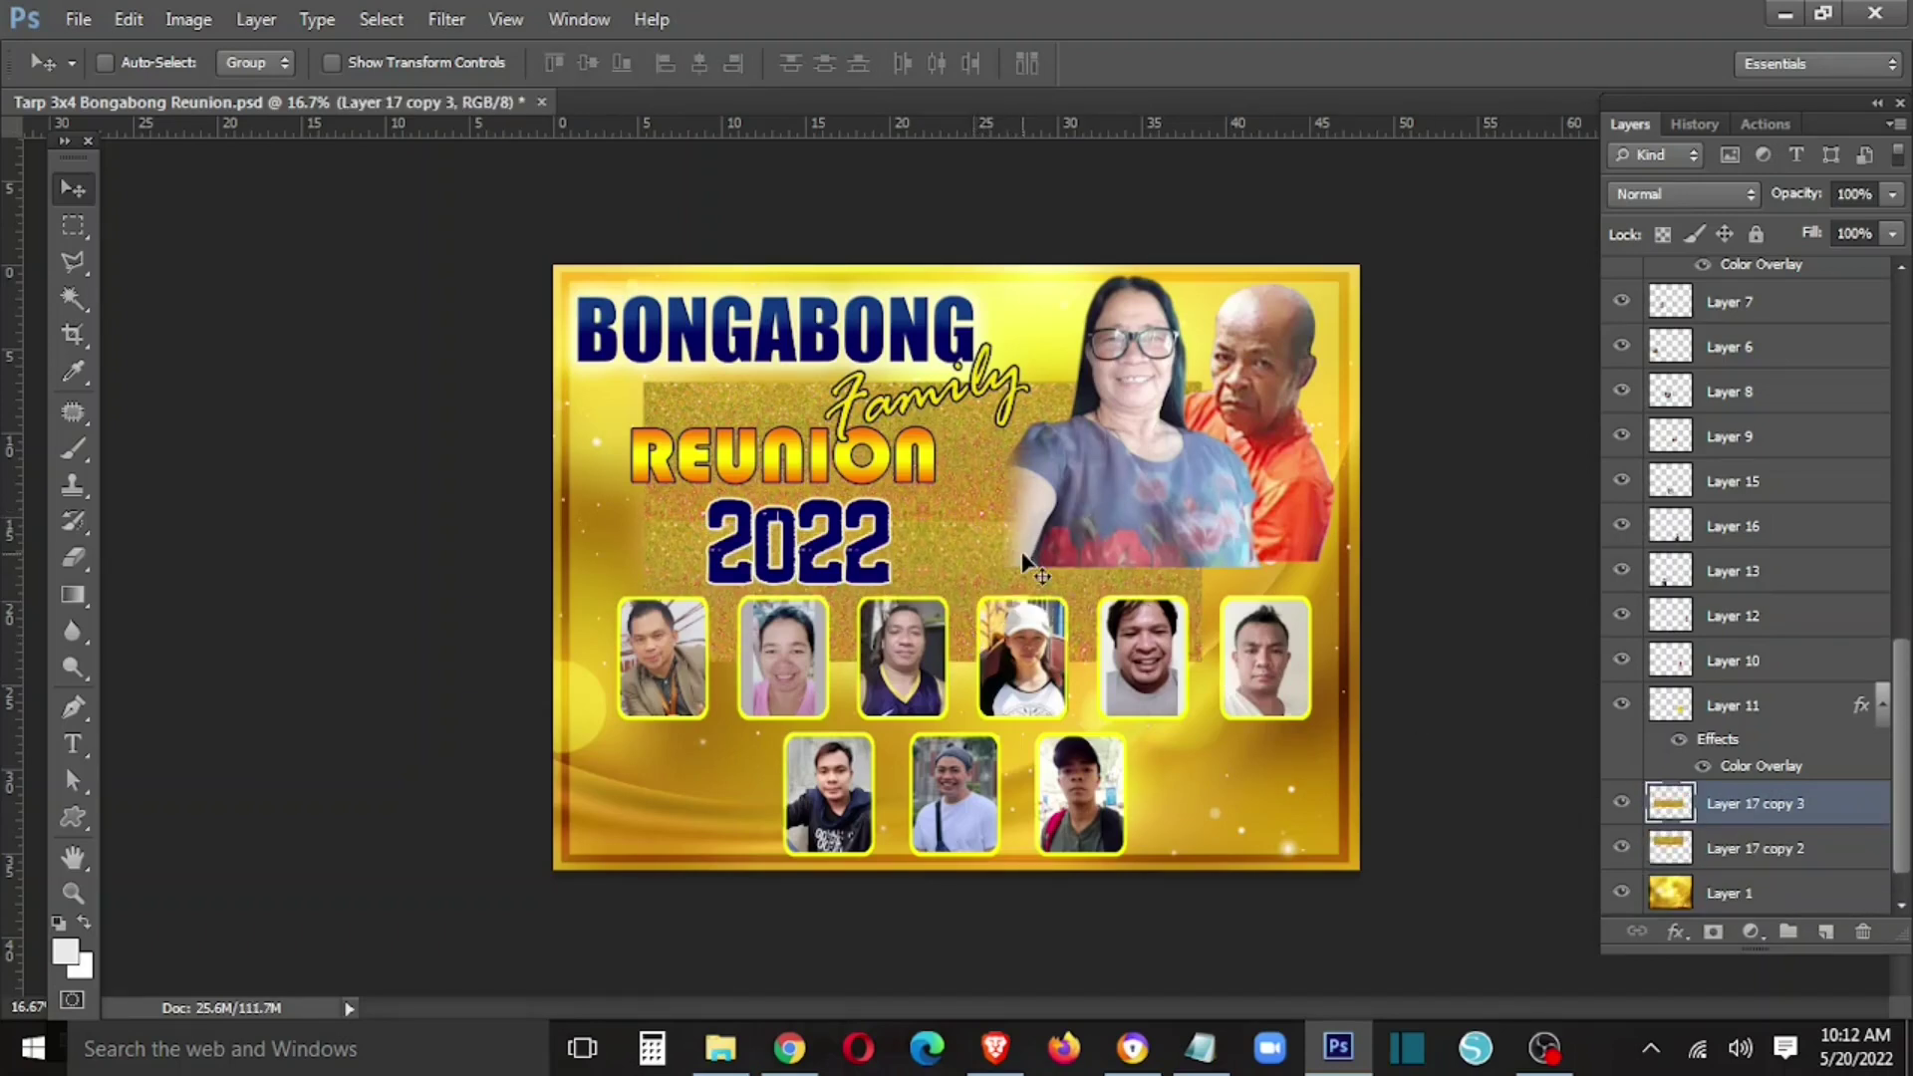
pyautogui.hotkey('ctrl', 't')
pyautogui.rightClick(983, 555)
pyautogui.click(1057, 525)
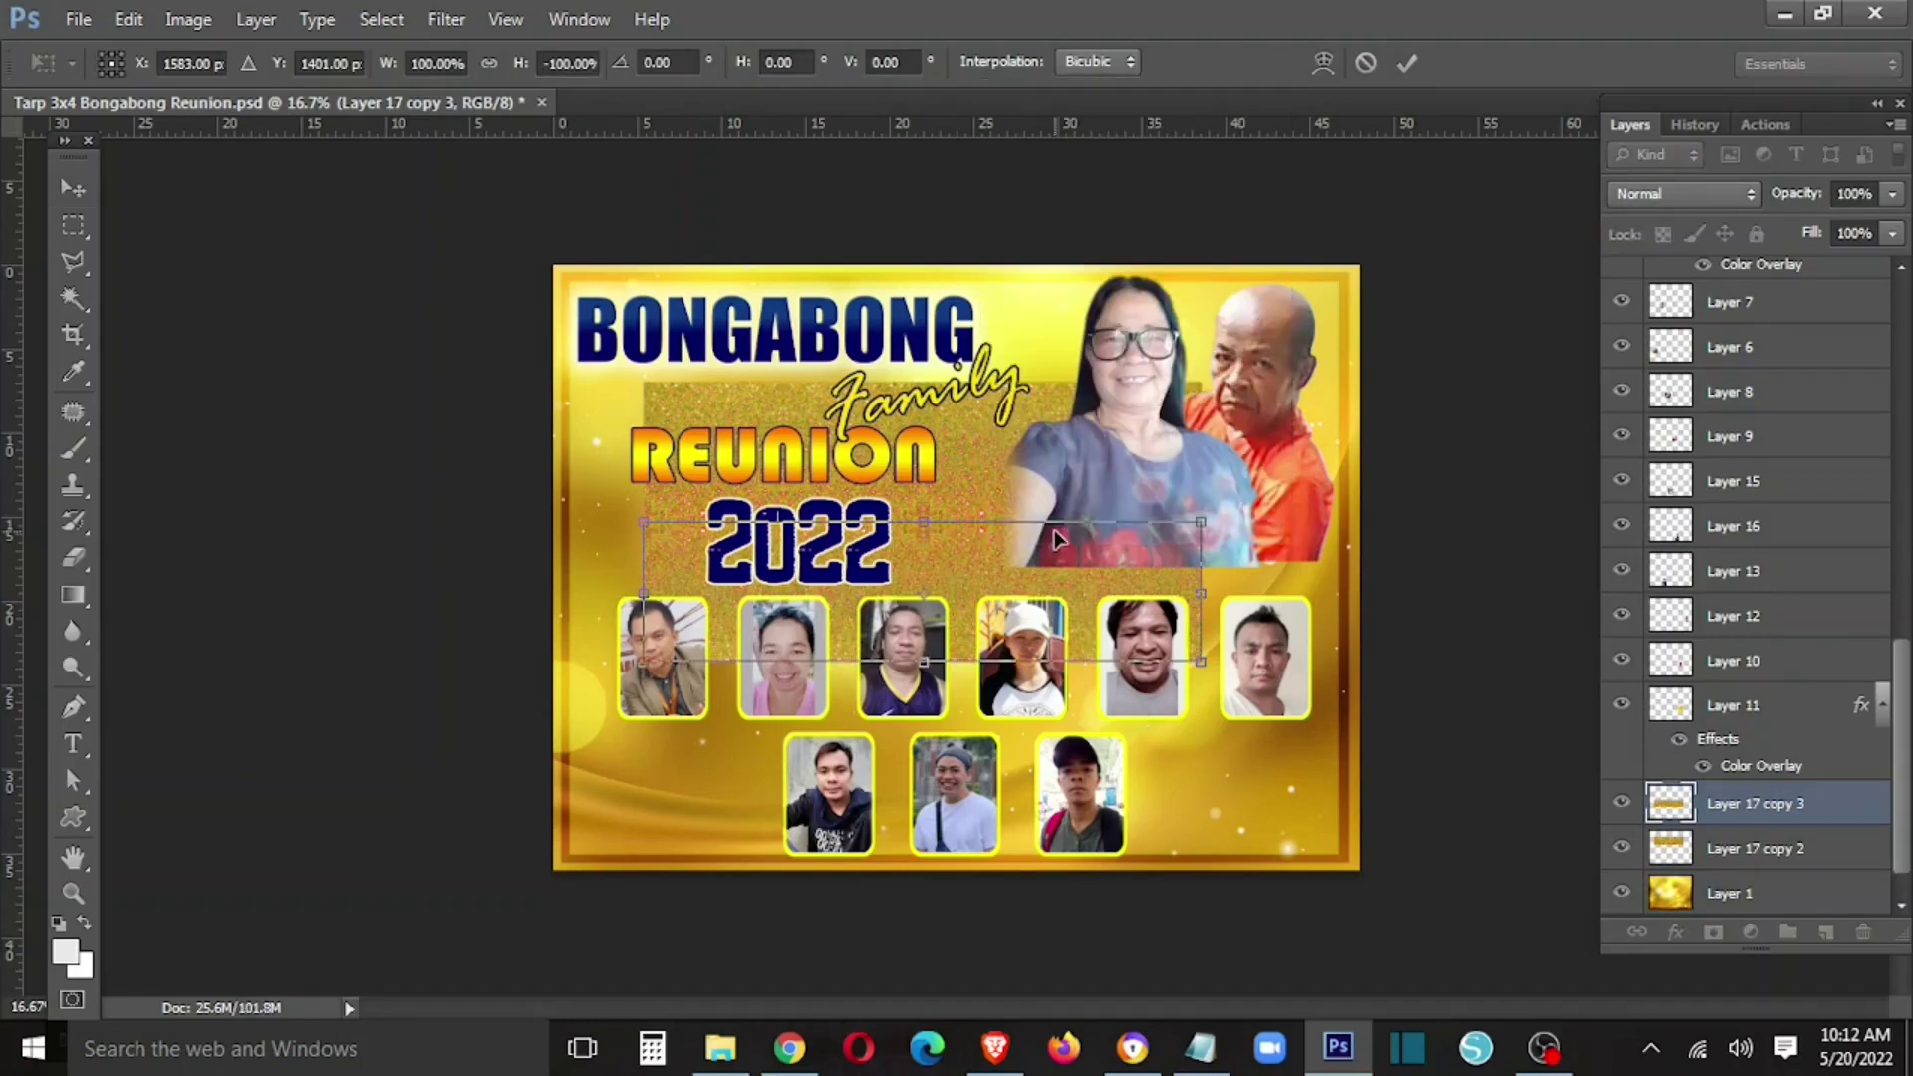
pyautogui.press('Return')
pyautogui.keyDown('ctrl'); pyautogui.click(1784, 848); pyautogui.keyUp('ctrl')
pyautogui.hotkey('ctrl', 'e')
# - Enlarge the merged glitter to about 145% and position it to cover the whole tarp
pyautogui.moveTo(967, 568); pyautogui.dragTo(929, 457)
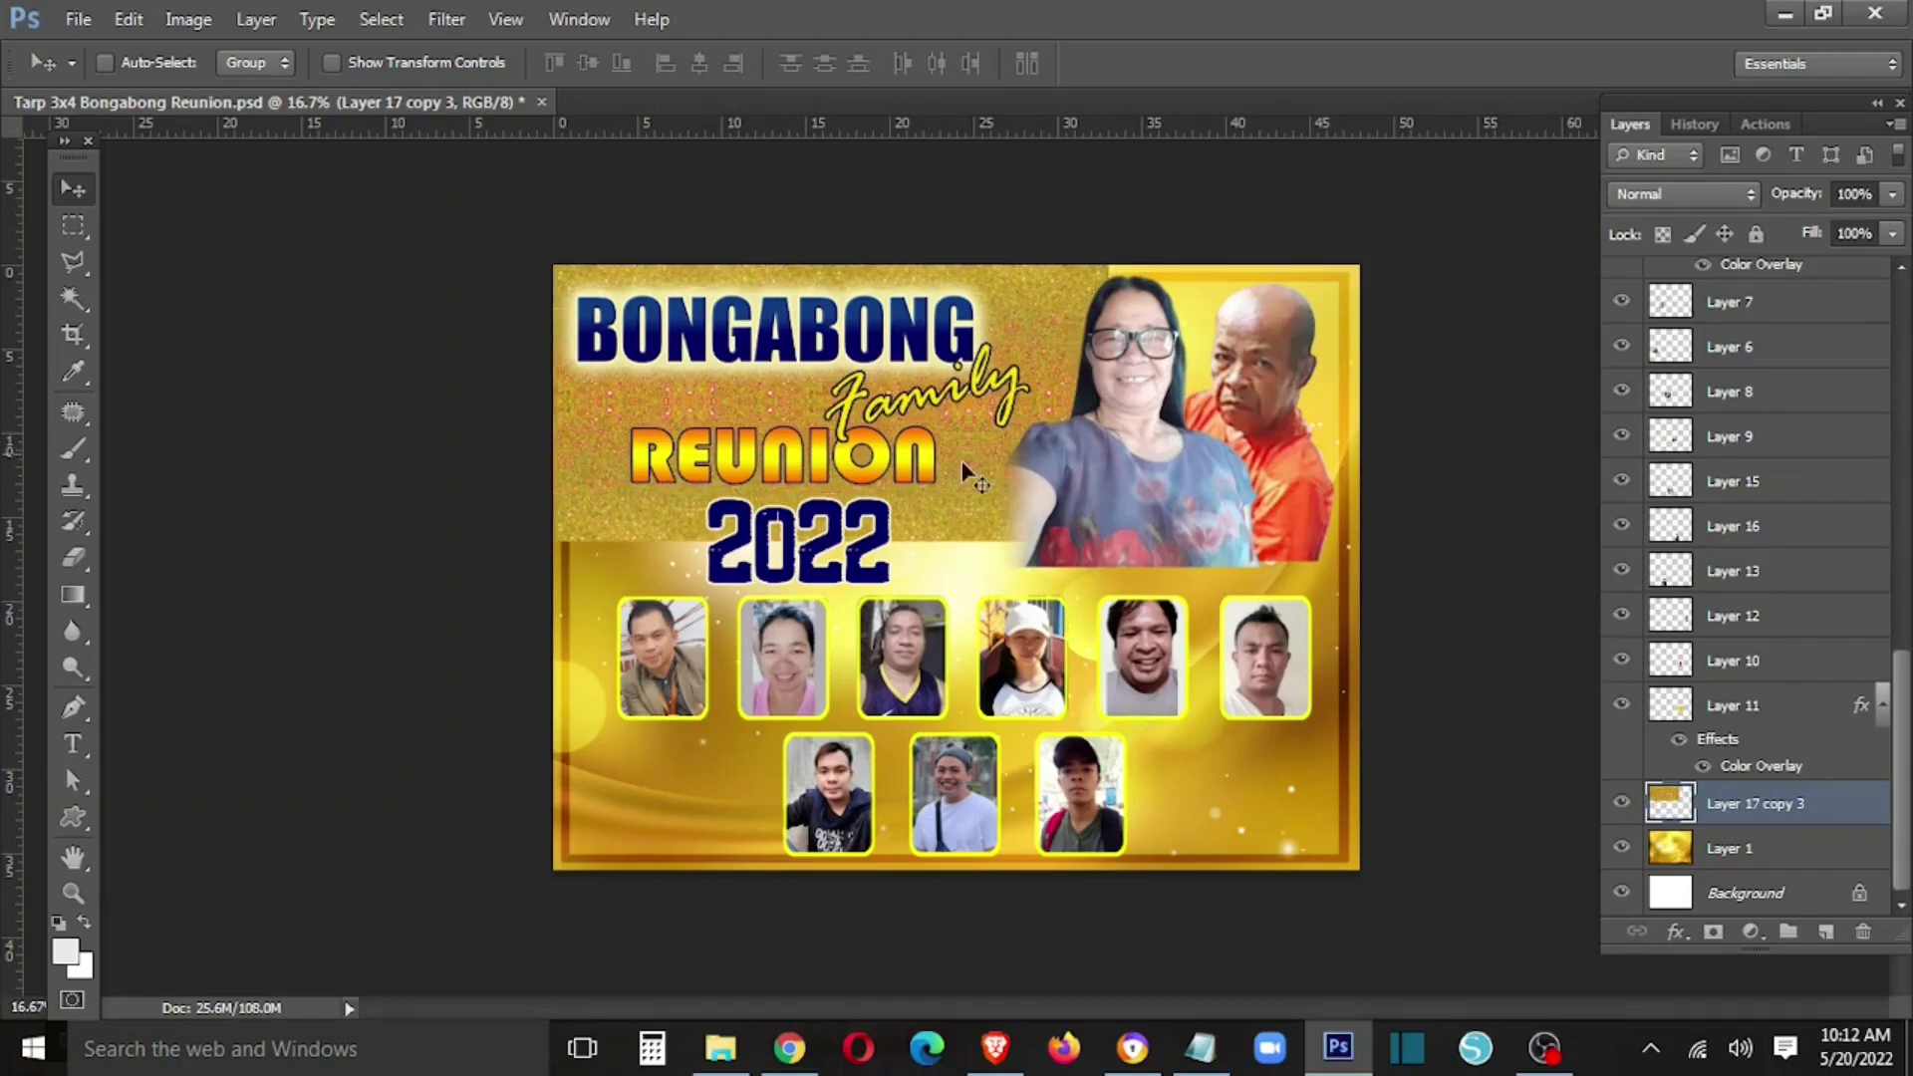
pyautogui.hotkey('ctrl', 't')
pyautogui.moveTo(1106, 548); pyautogui.dragTo(1344, 701)
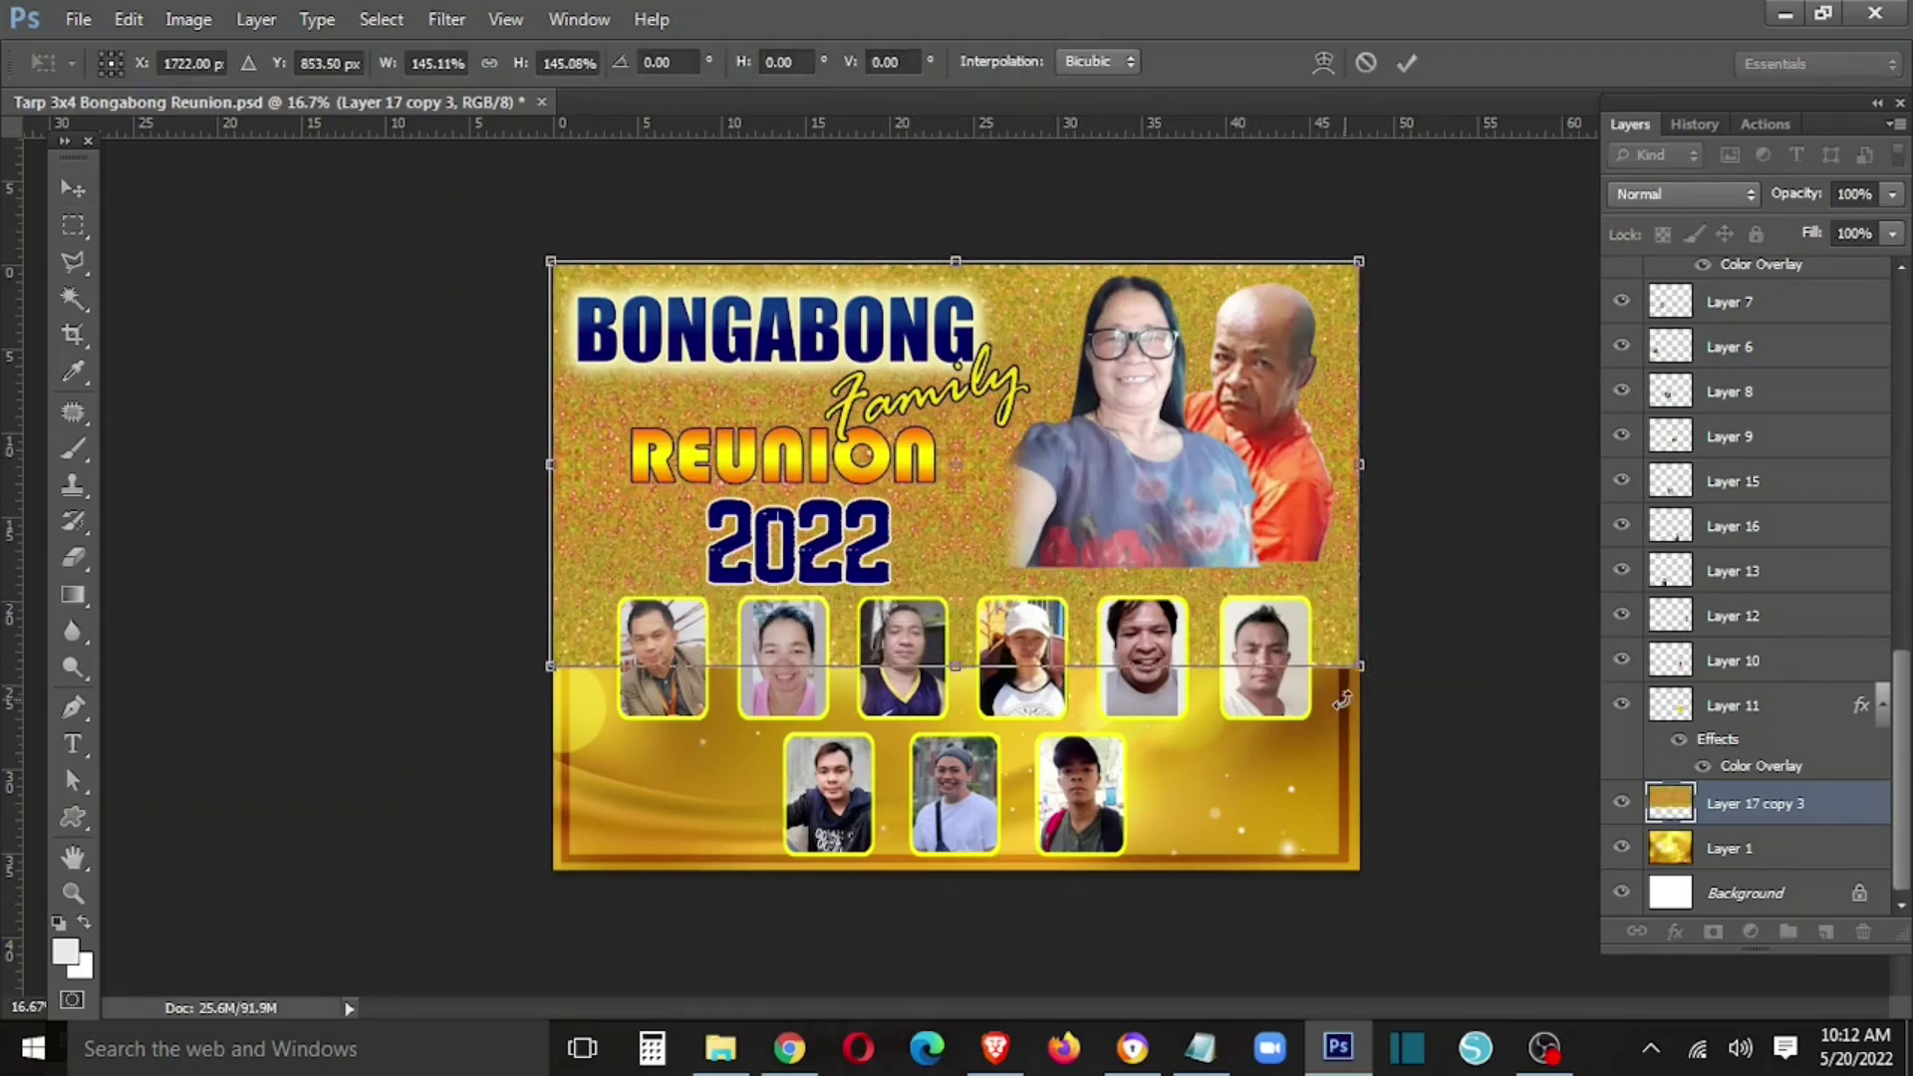
pyautogui.press('Return')
pyautogui.moveTo(1218, 442); pyautogui.dragTo(1218, 897)
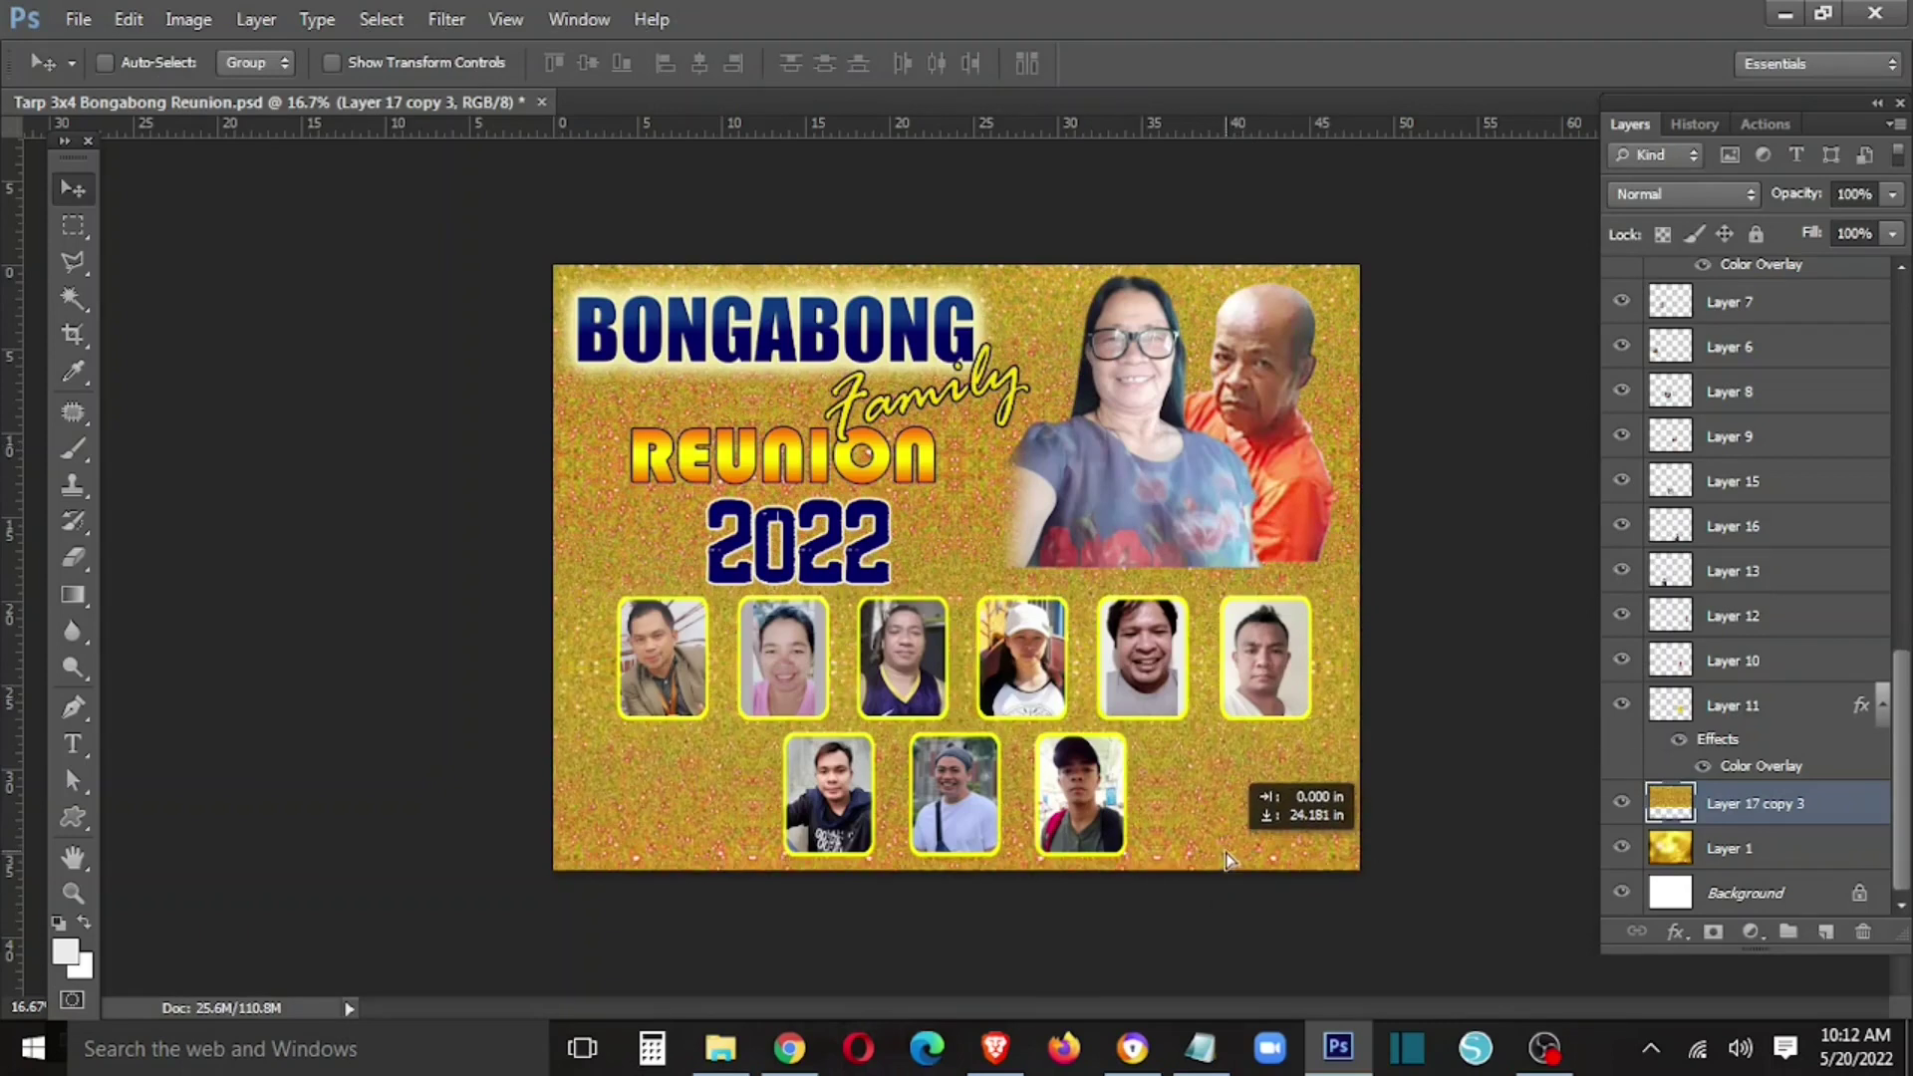
pyautogui.hotkey('ctrl', 'j')
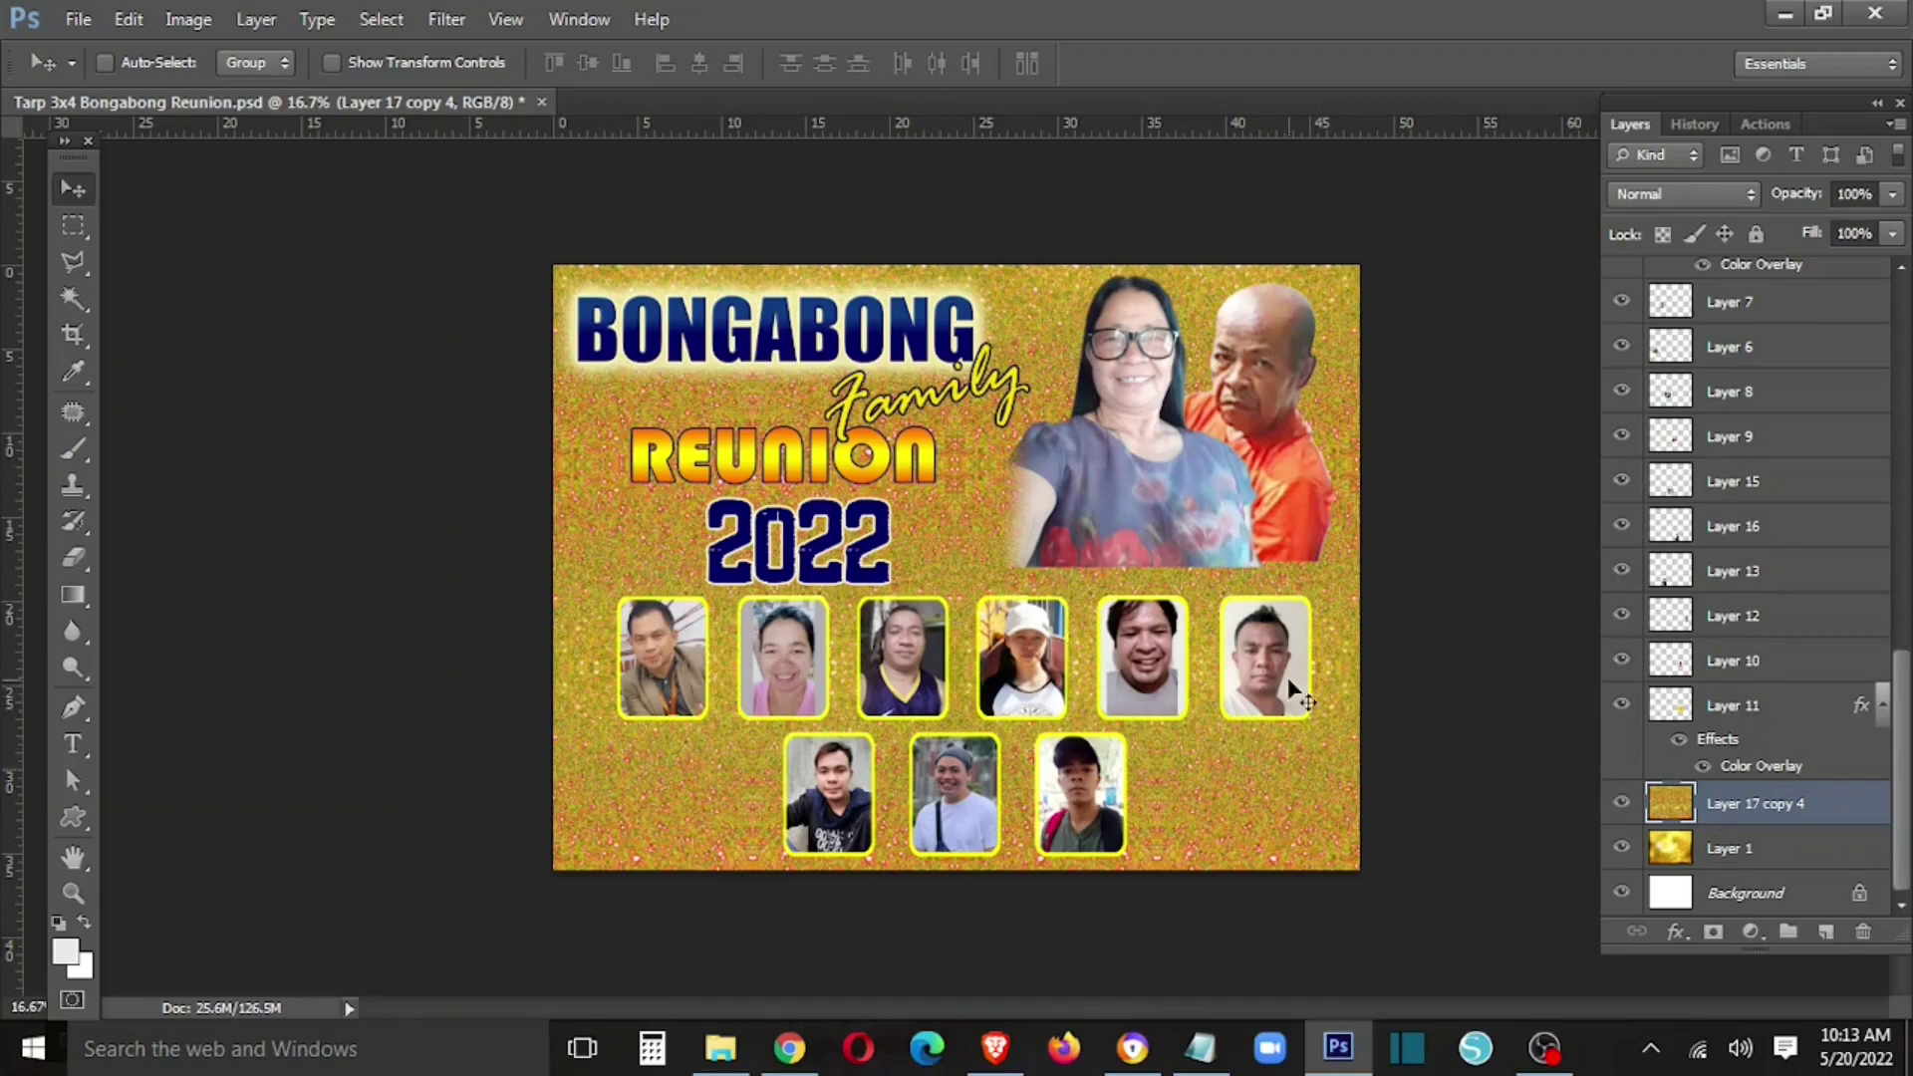
# - Feather the centre selection by 25 px and delete it, leaving a soft glitter border
pyautogui.press('m')
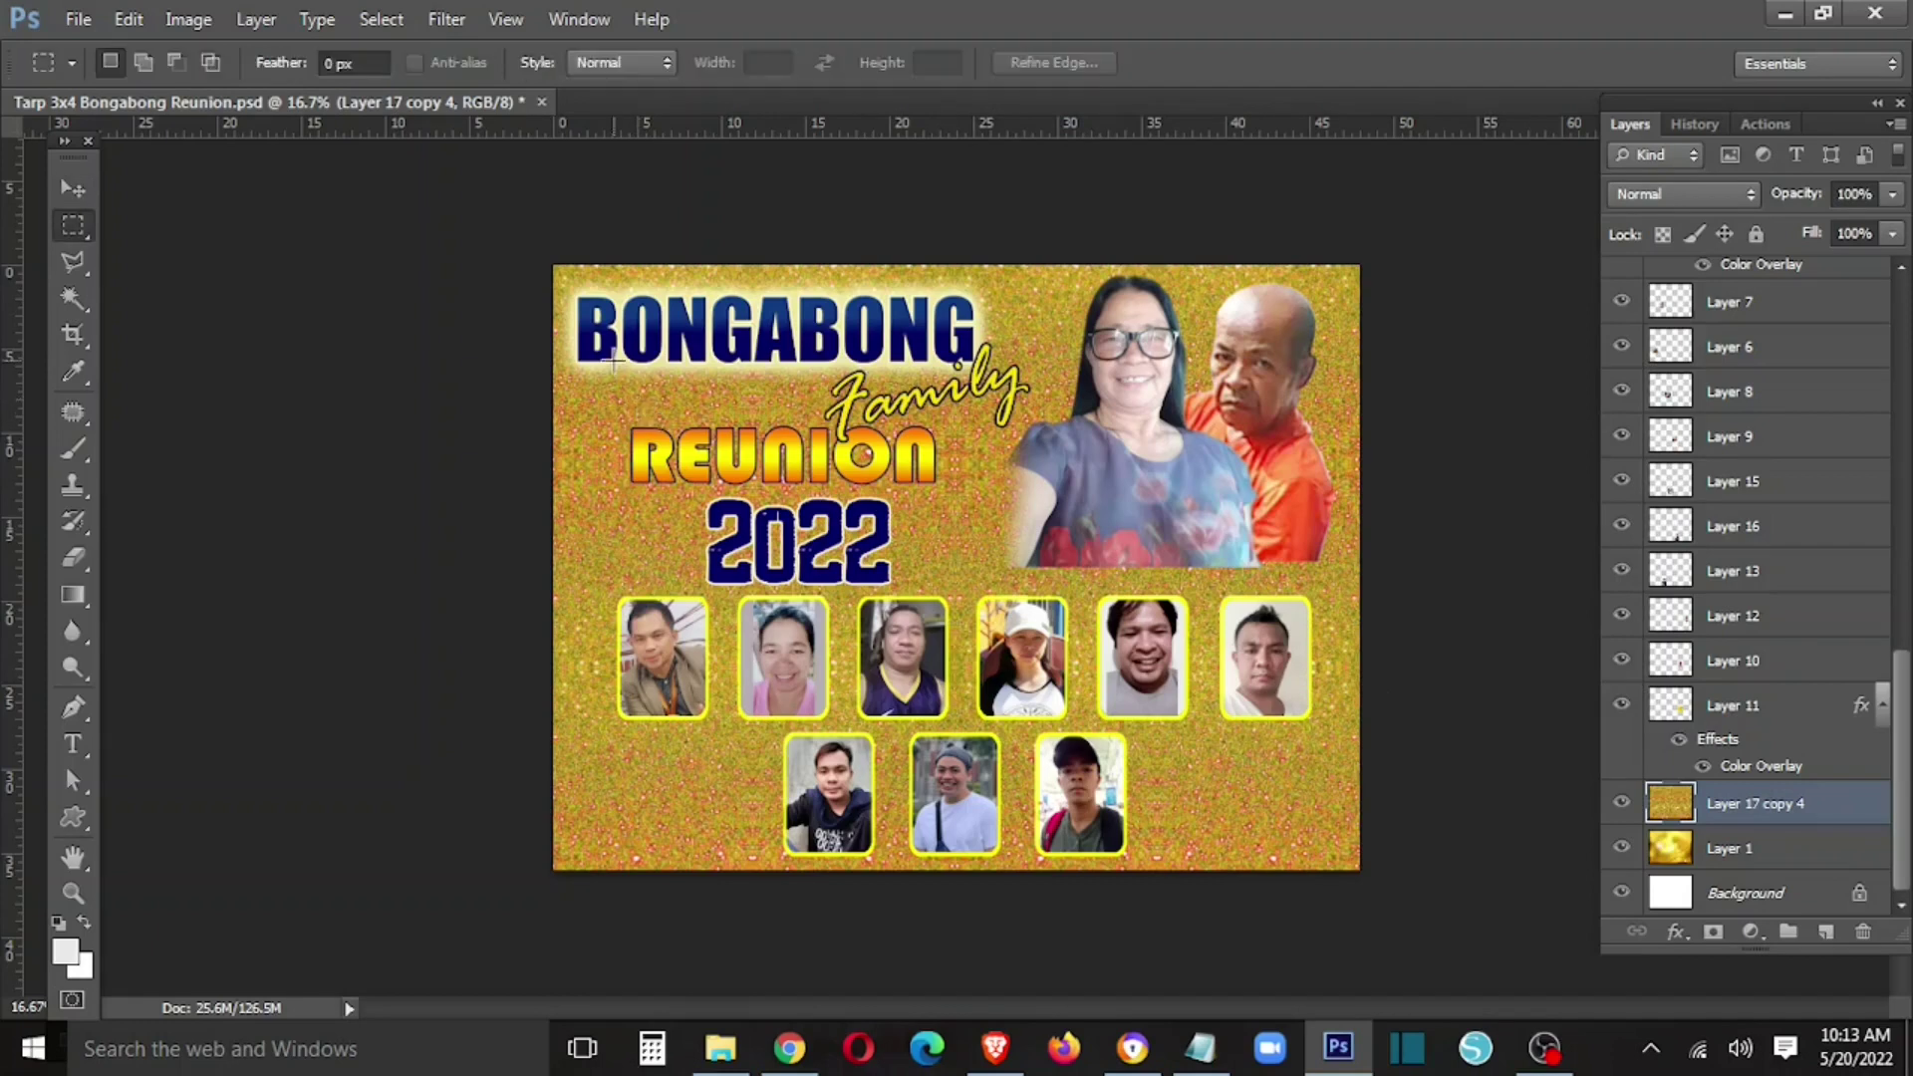
pyautogui.rightClick(1291, 817)
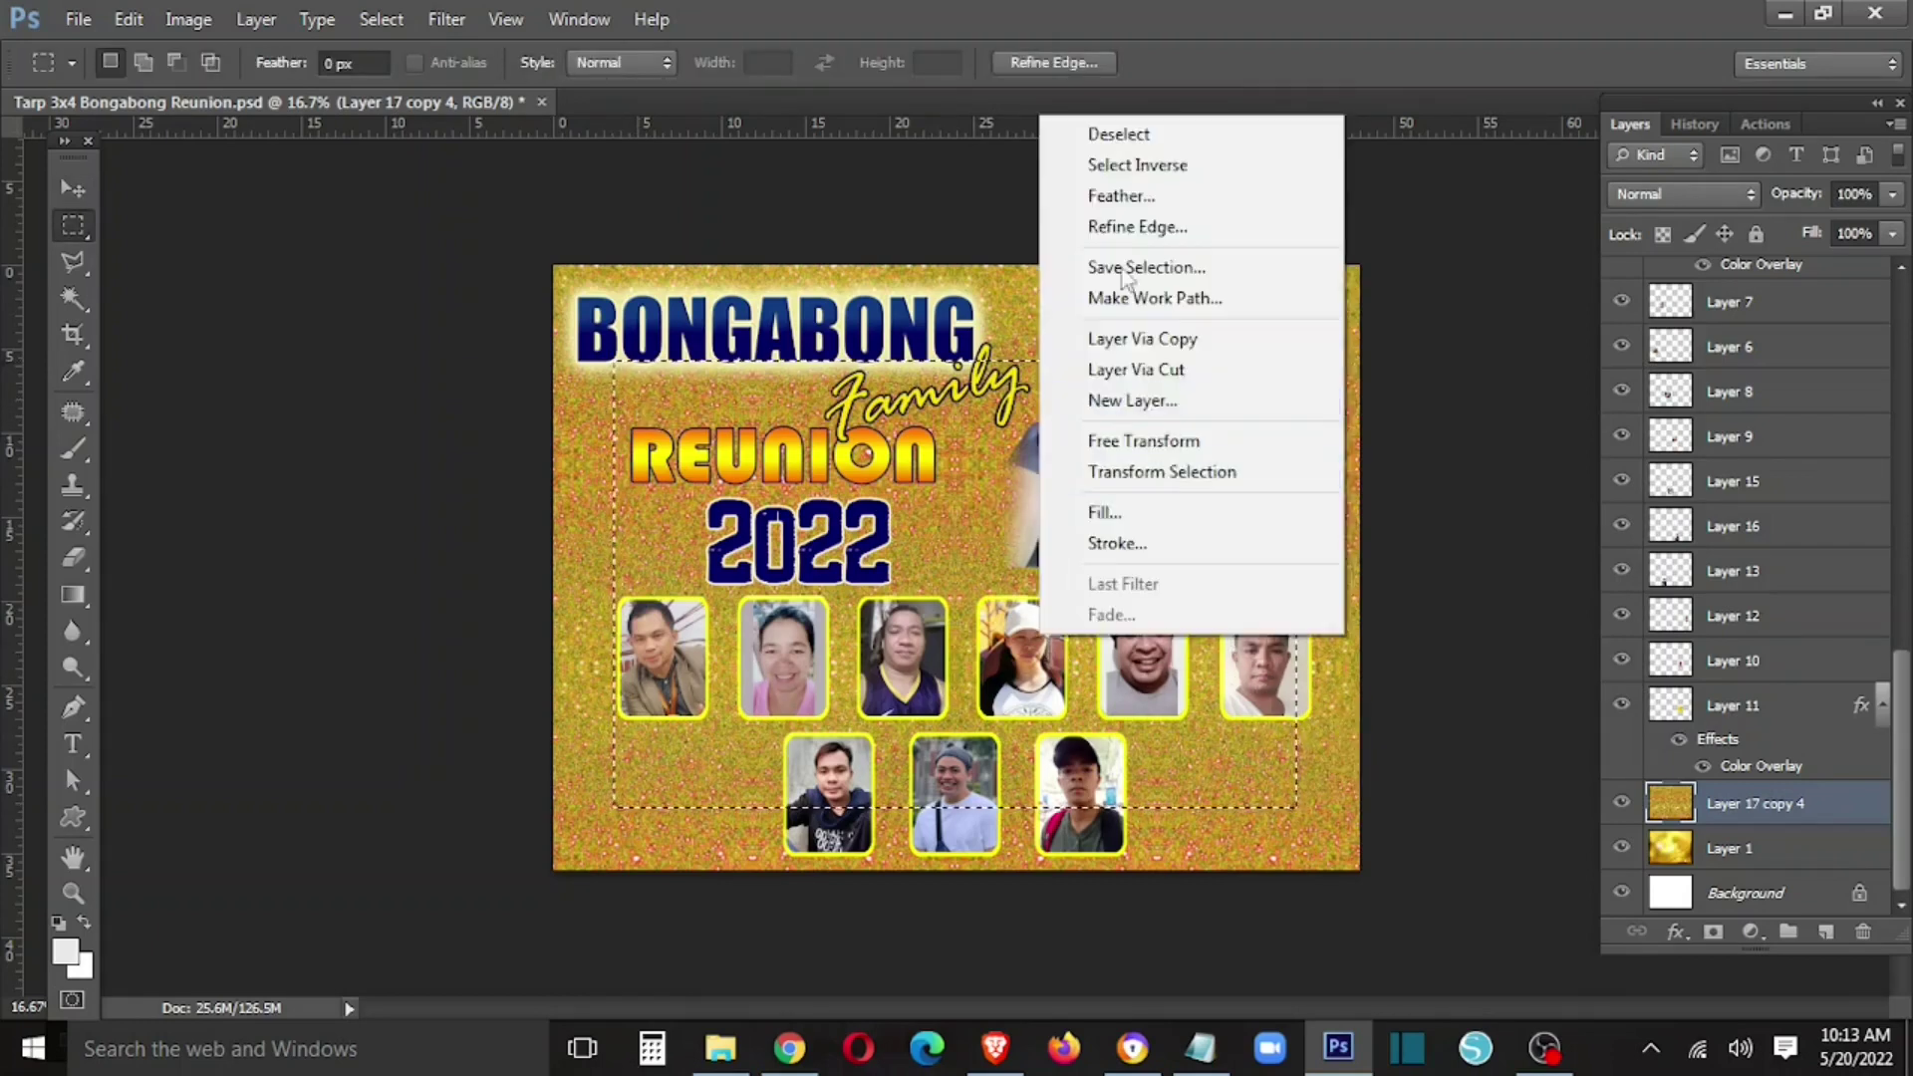
pyautogui.click(1096, 195)
pyautogui.write('25')
pyautogui.press('Return')
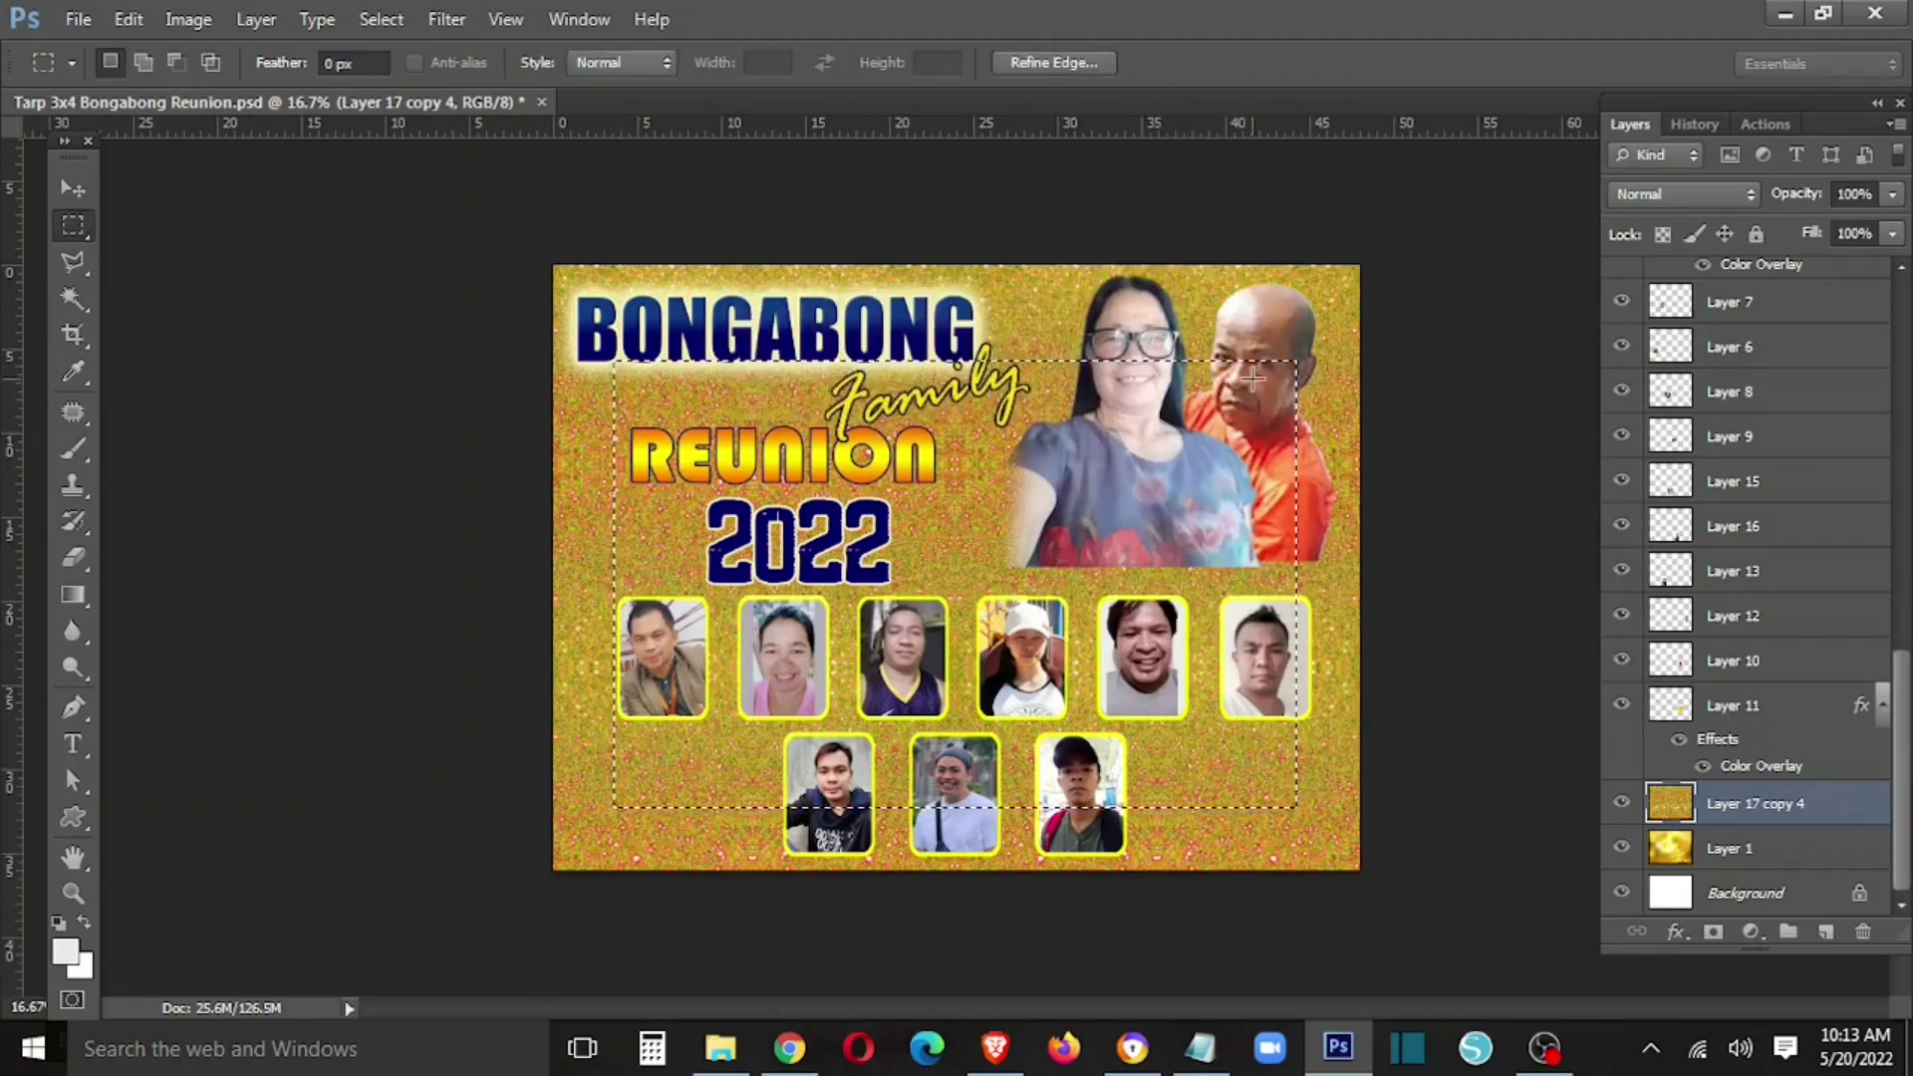
pyautogui.press('Delete')
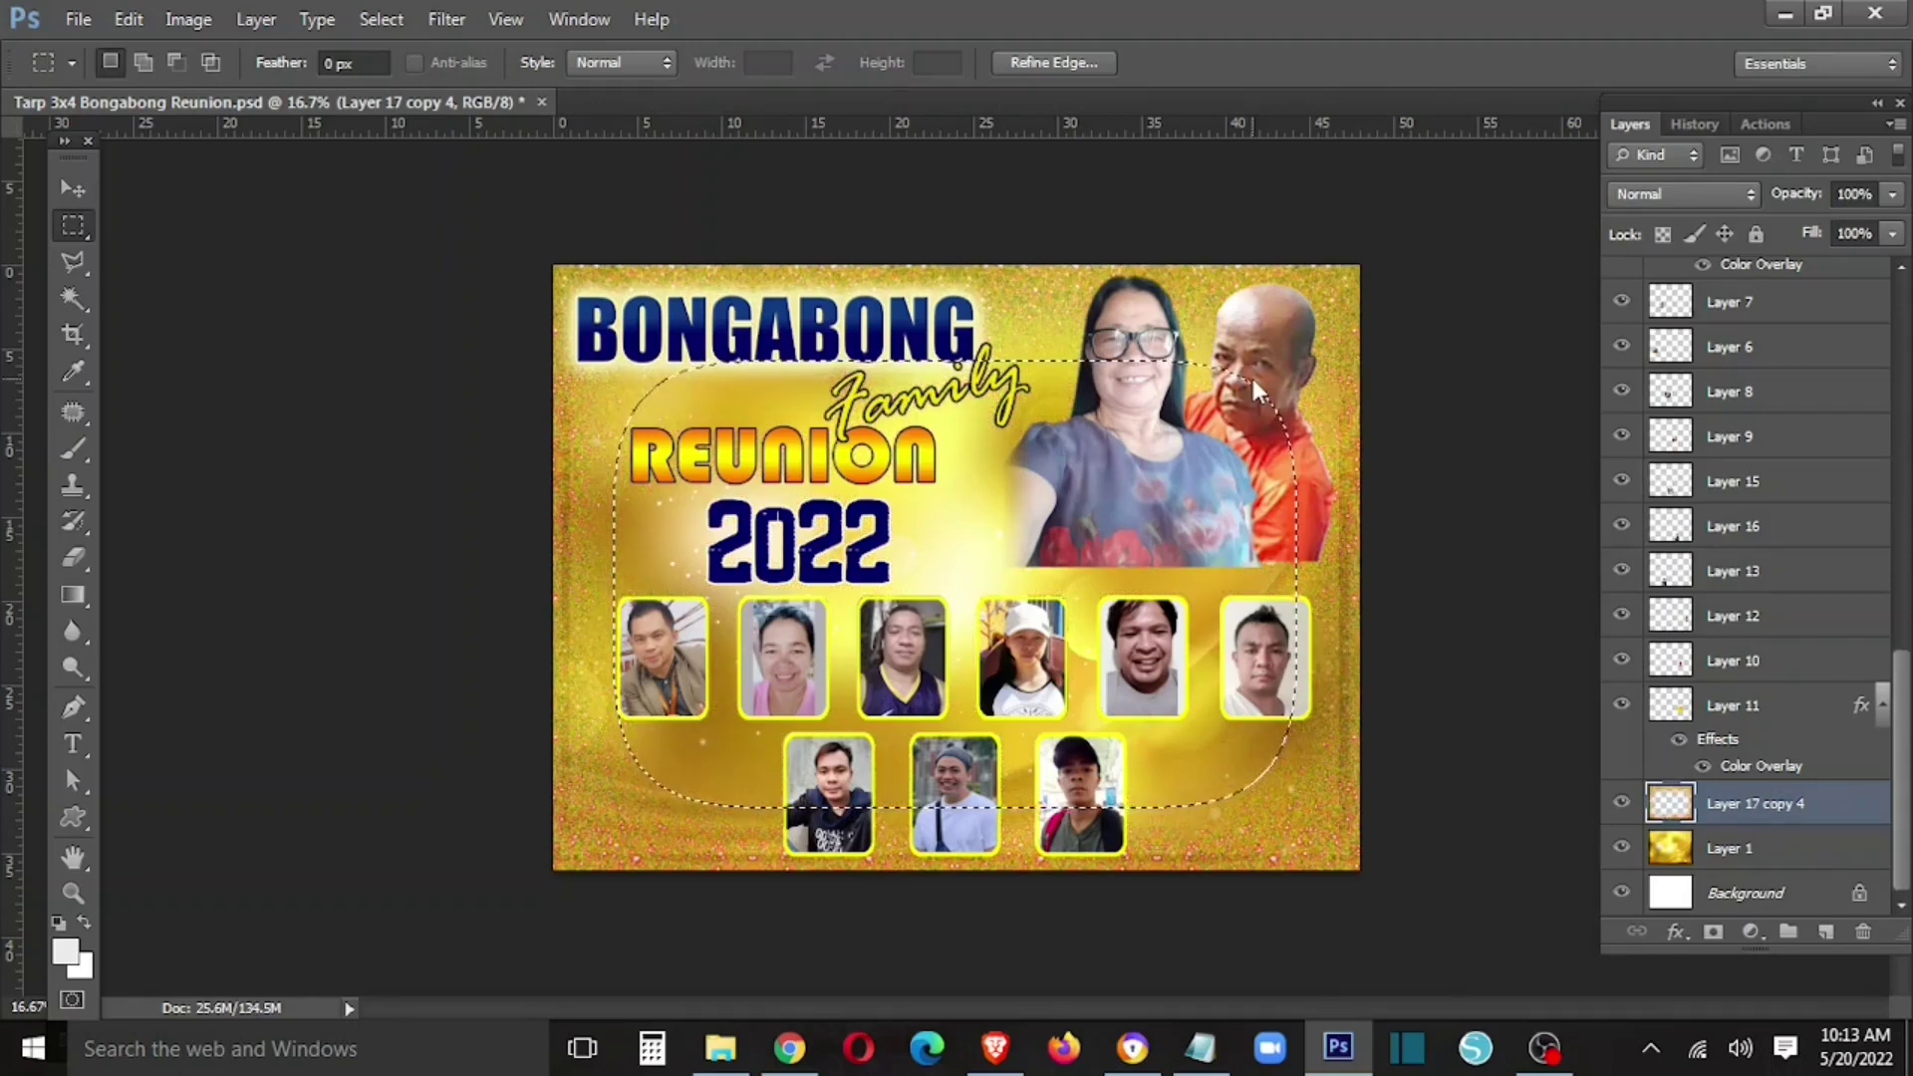
pyautogui.hotkey('ctrl', 'd')
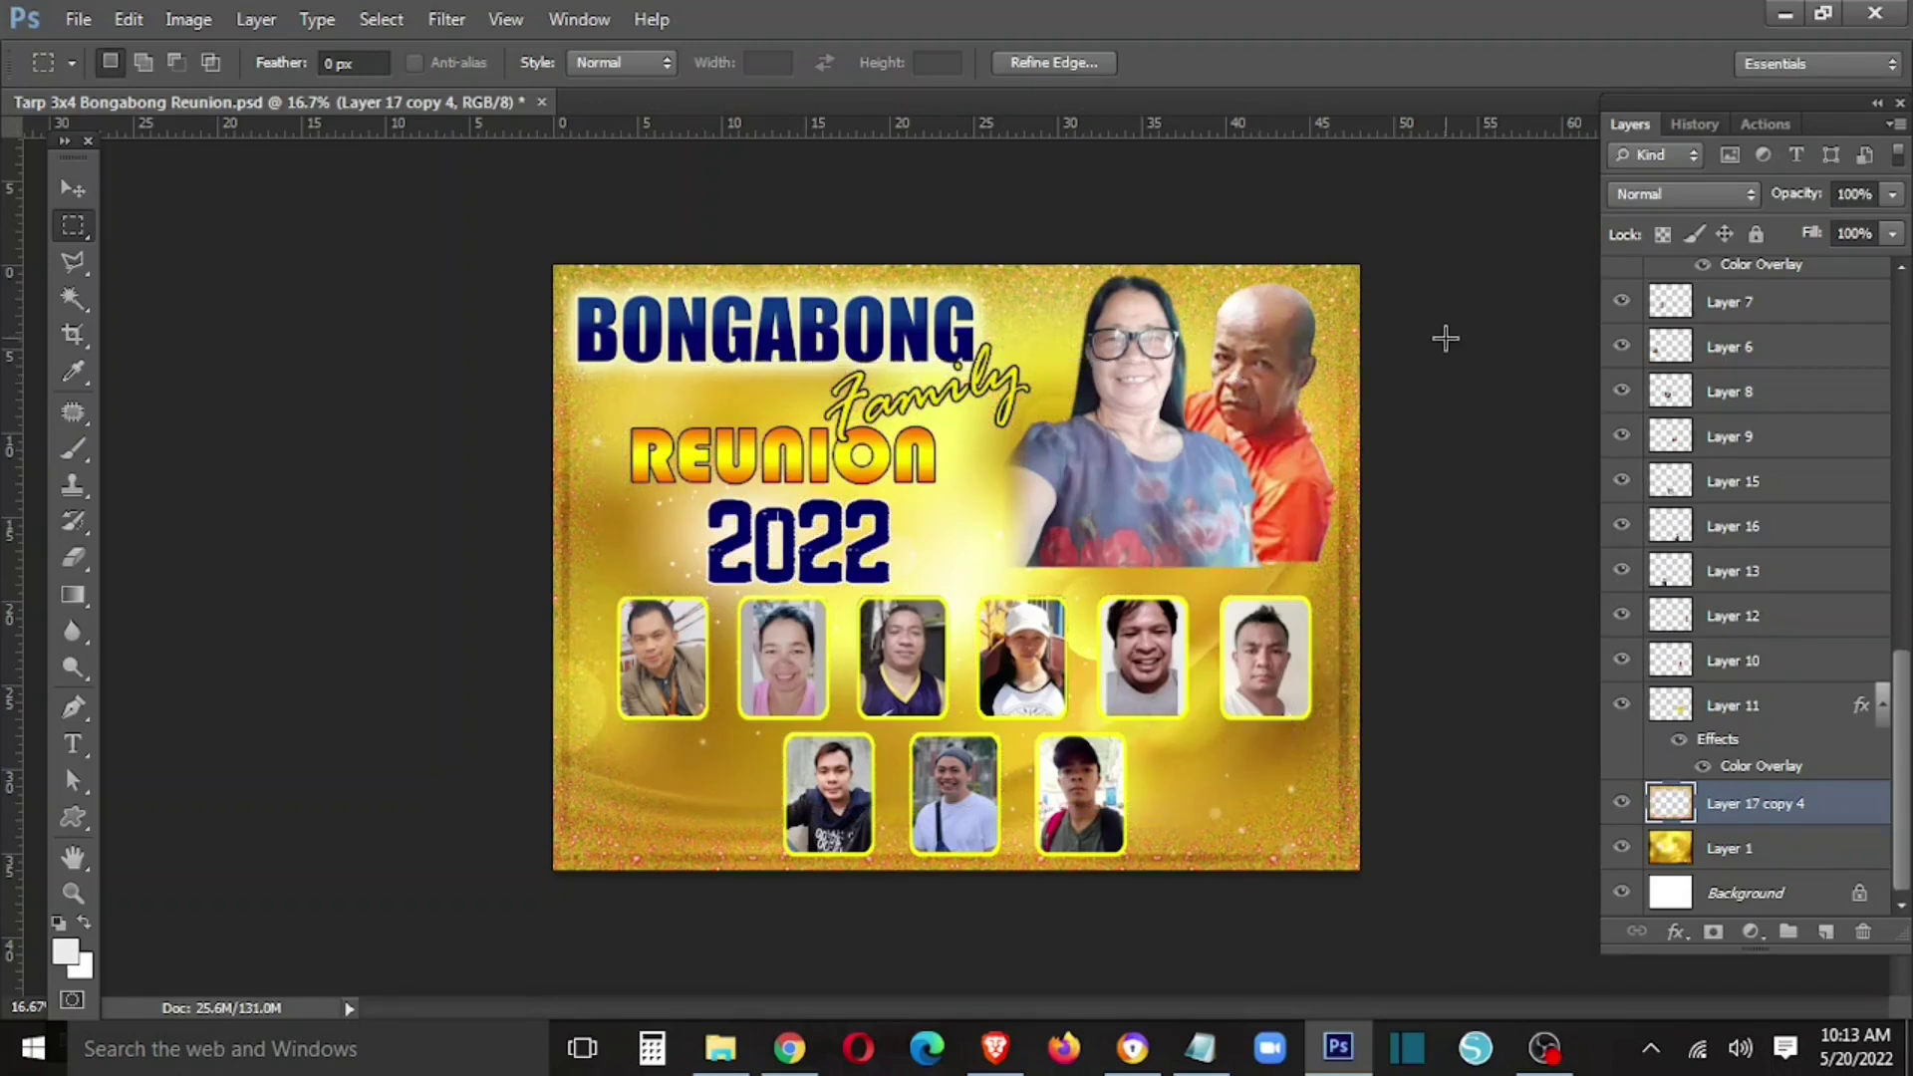
# - At 25% zoom with panels hidden, draw a rectangular selection inset just inside the tarp's edges
pyautogui.press('v')
pyautogui.hotkey('ctrl', '+')
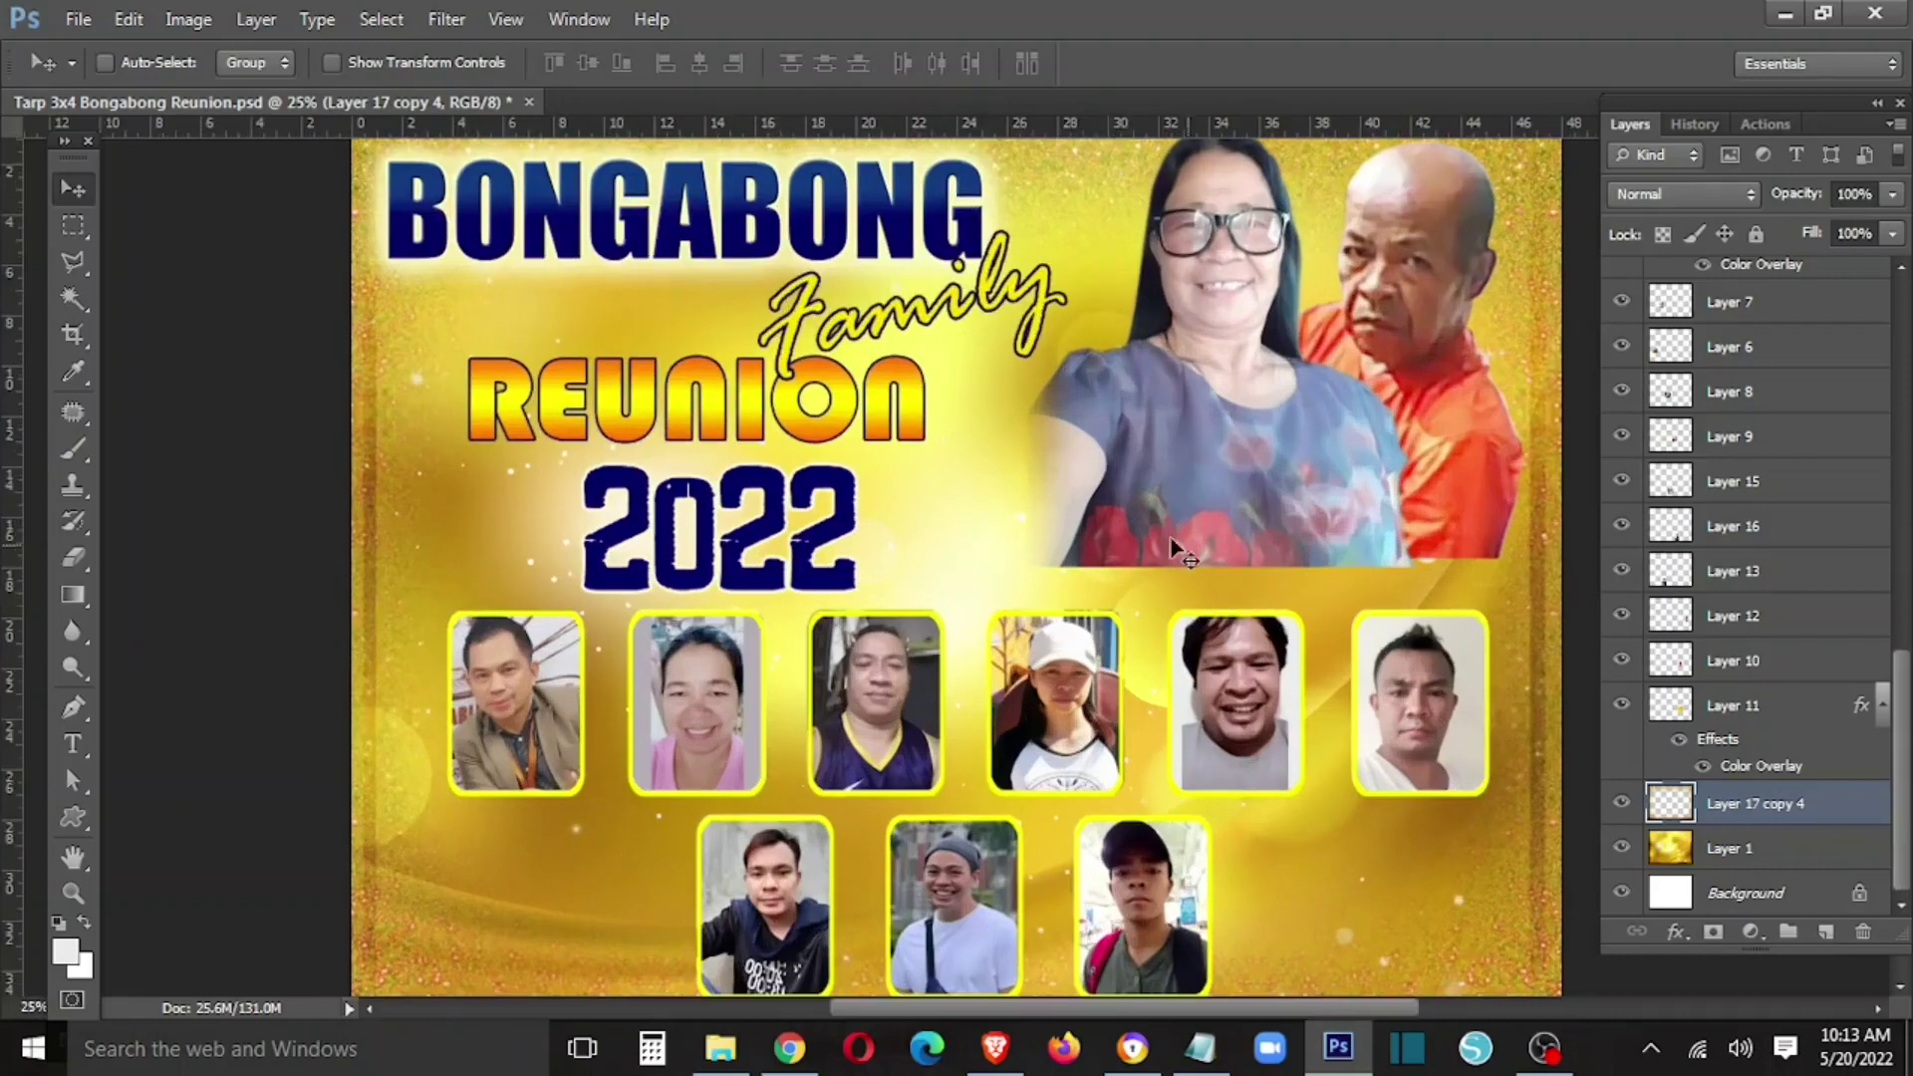
pyautogui.press('Tab')
pyautogui.moveTo(367, 99); pyautogui.dragTo(1549, 965)
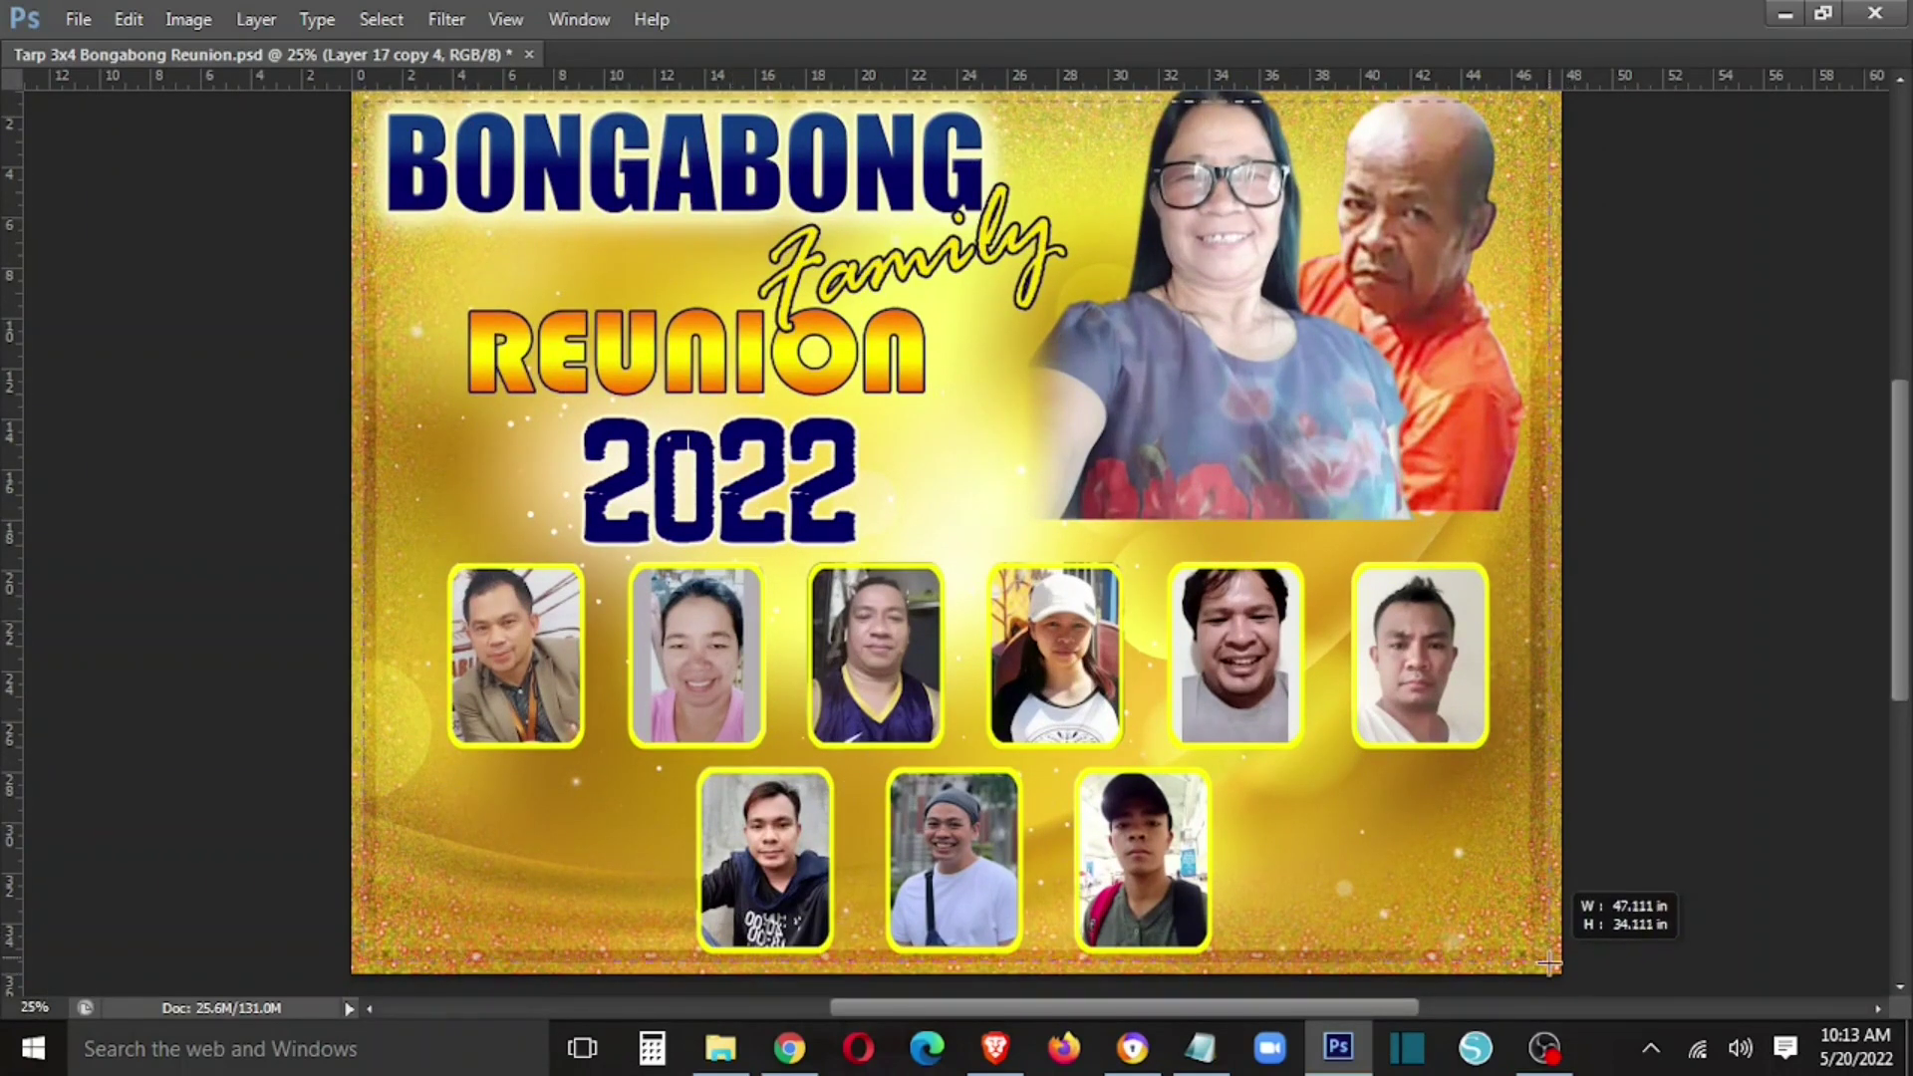
pyautogui.moveTo(387, 118)
pyautogui.mouseDown()
pyautogui.moveTo(711, 566)
pyautogui.moveTo(376, 112)
pyautogui.moveTo(1535, 952)
pyautogui.mouseUp()
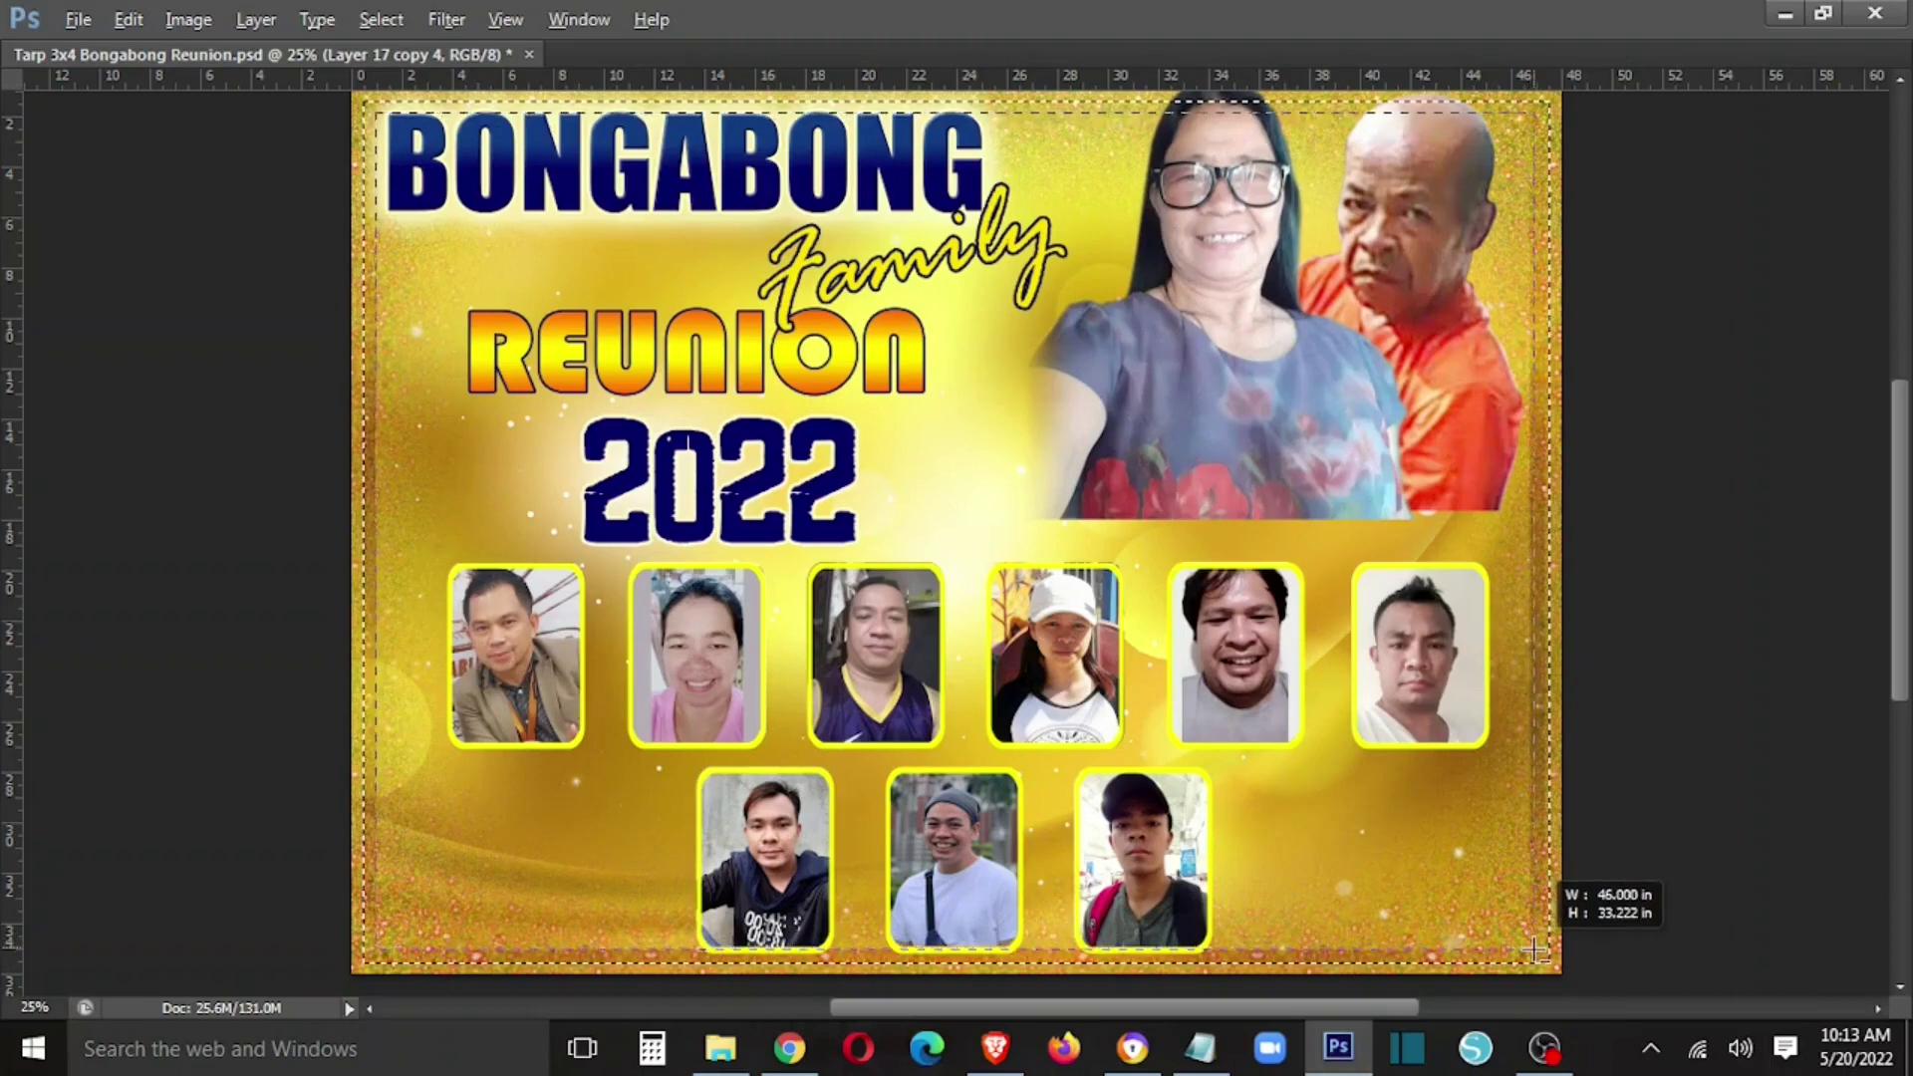
pyautogui.moveTo(1535, 952); pyautogui.dragTo(1531, 952)
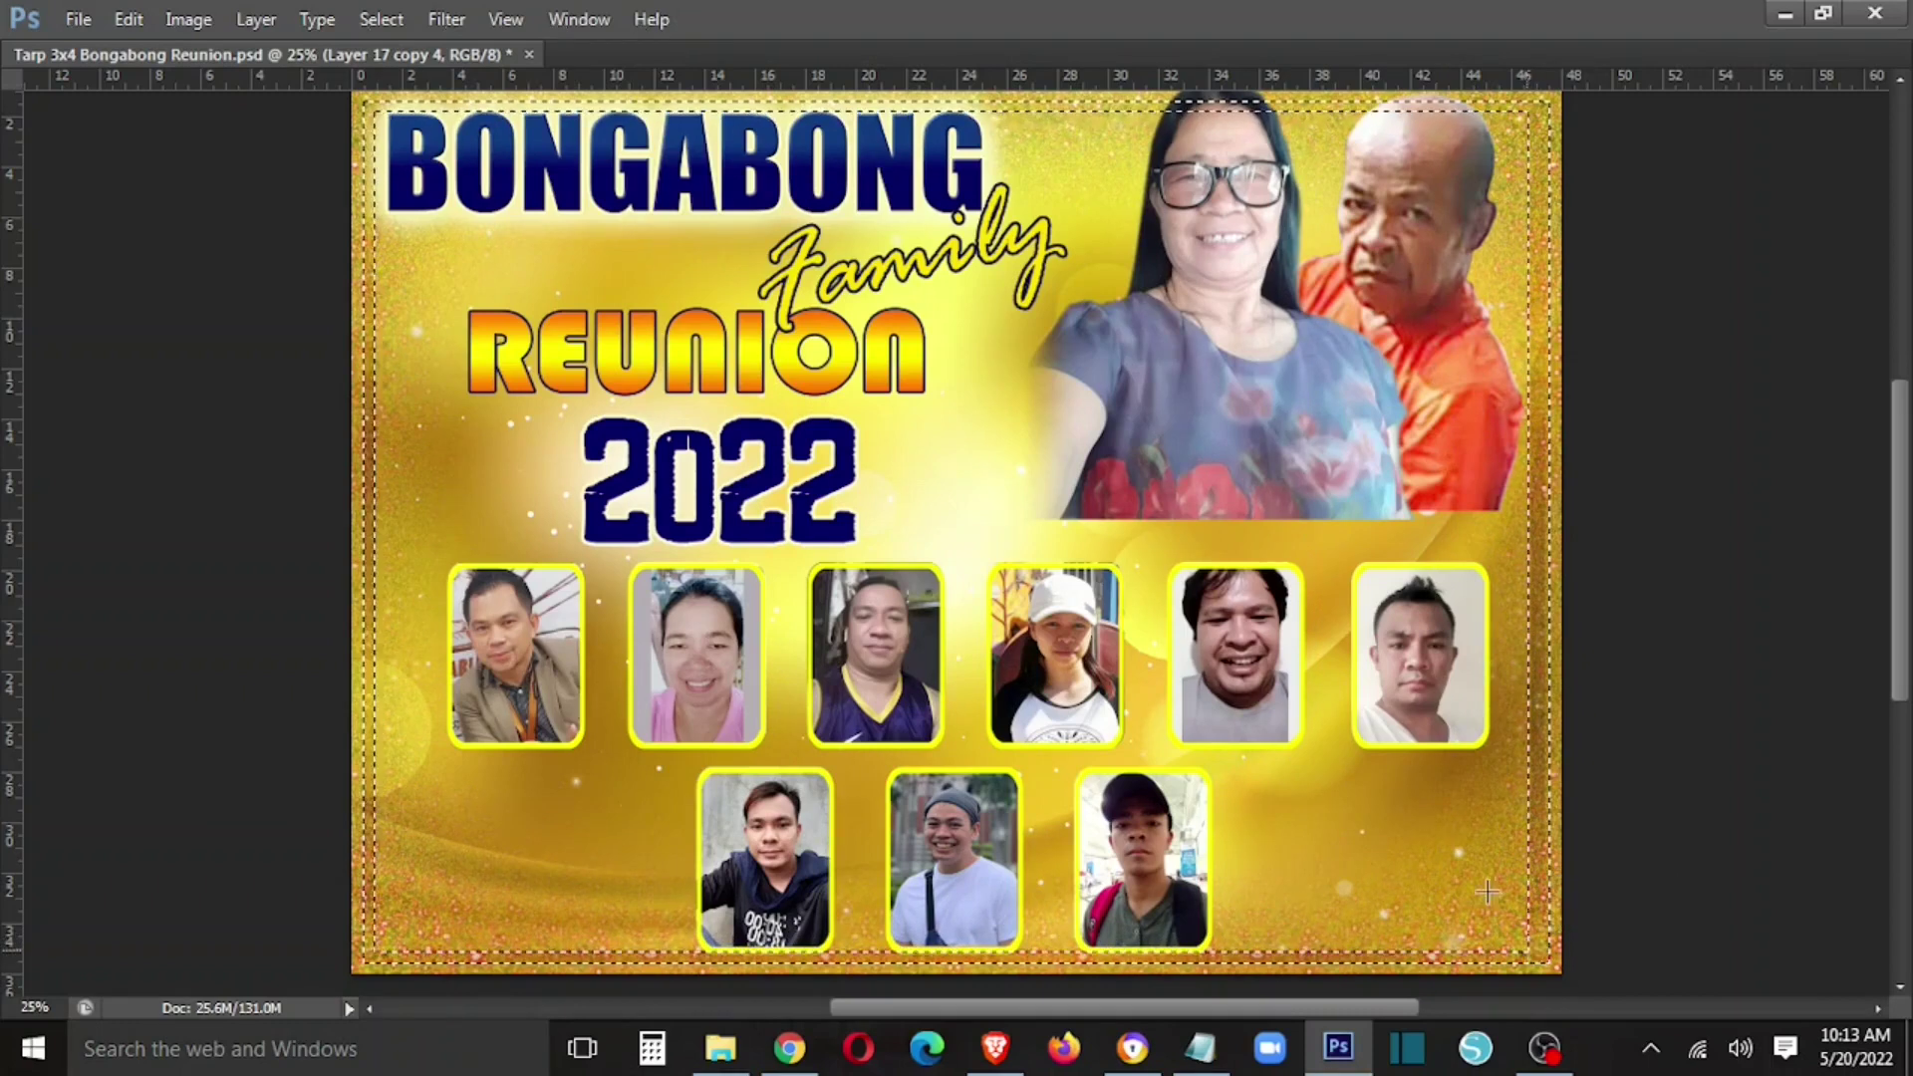
# - Copy the selected area of the gold background to a new Layer 17 and raise it in the stack
pyautogui.press('Tab')
pyautogui.click(1730, 848)
pyautogui.rightClick(1109, 619)
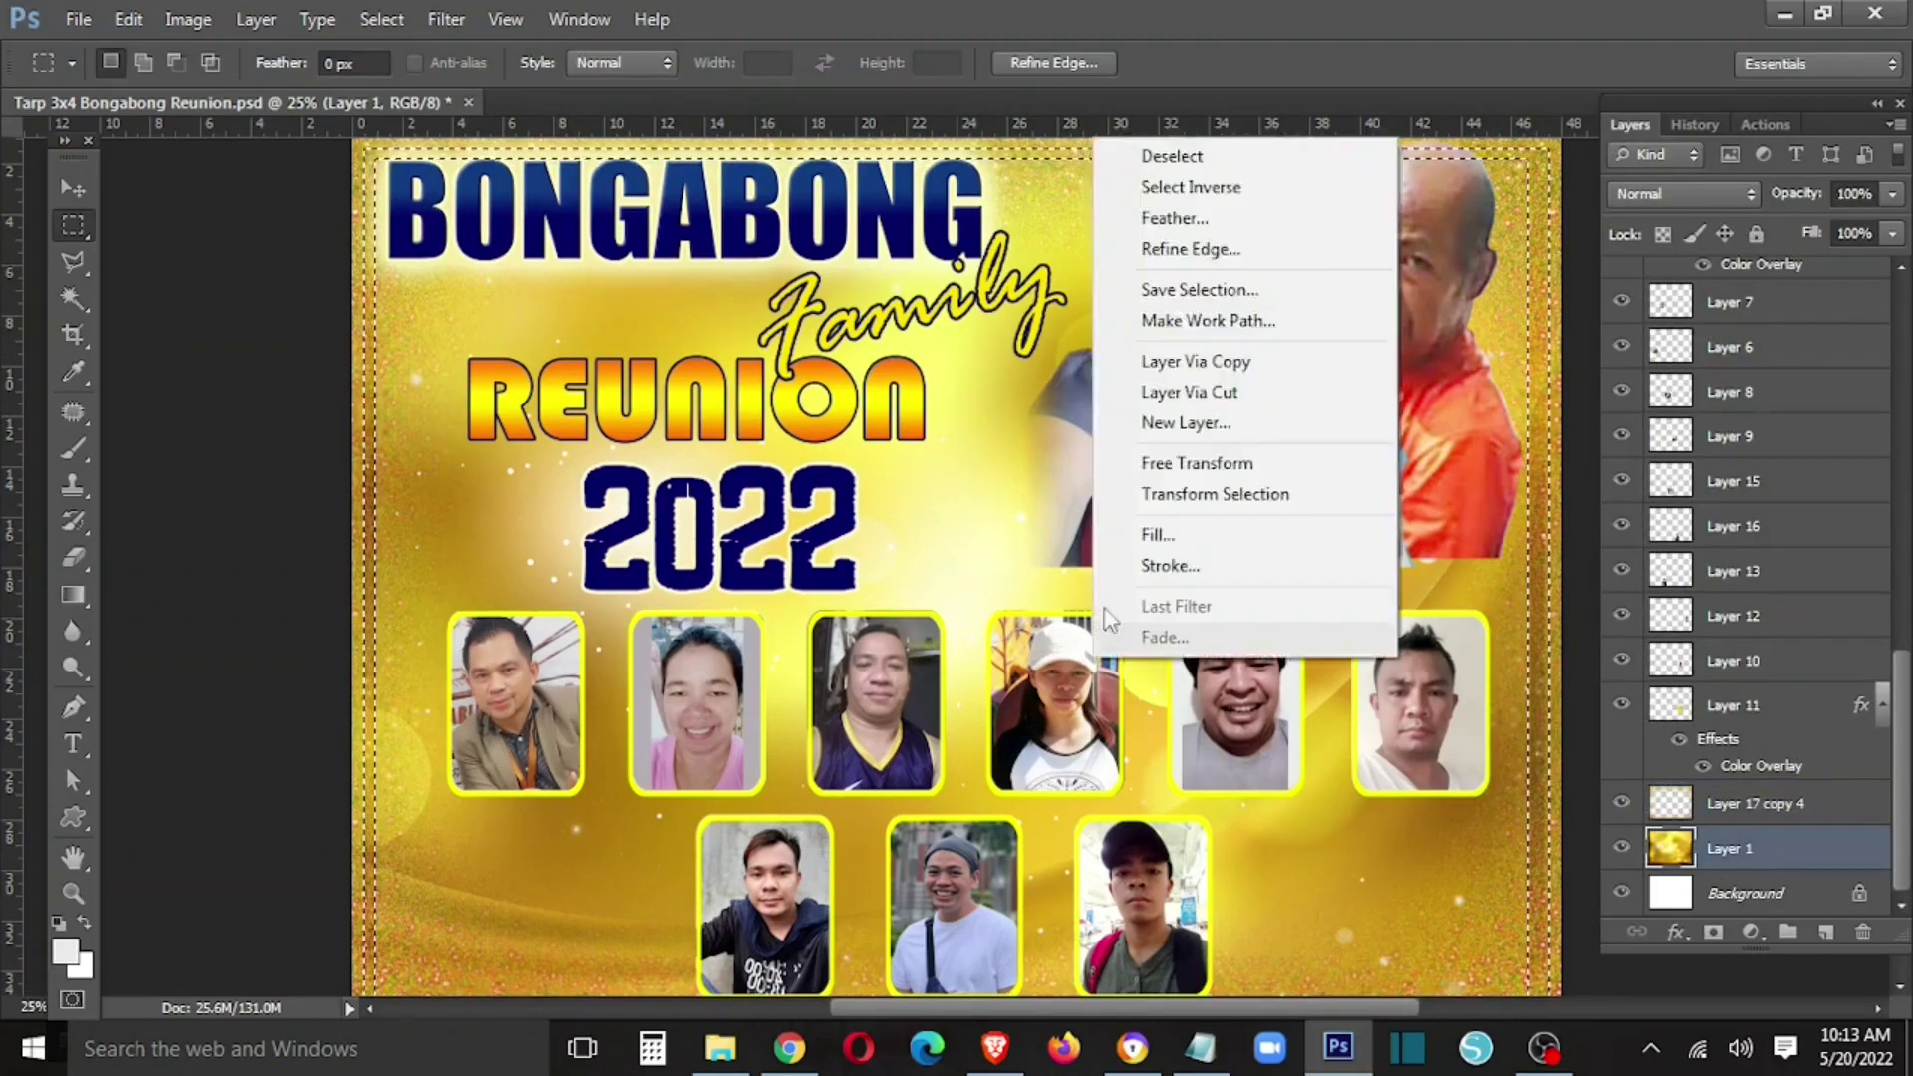
pyautogui.click(1196, 361)
pyautogui.moveTo(1788, 845); pyautogui.dragTo(1771, 803)
# - Zoom out to 12.5% and preview the whole tarp with panels hidden, then restore them
pyautogui.scroll(-1, 1309, 727)
pyautogui.scroll(-1, 1309, 728)
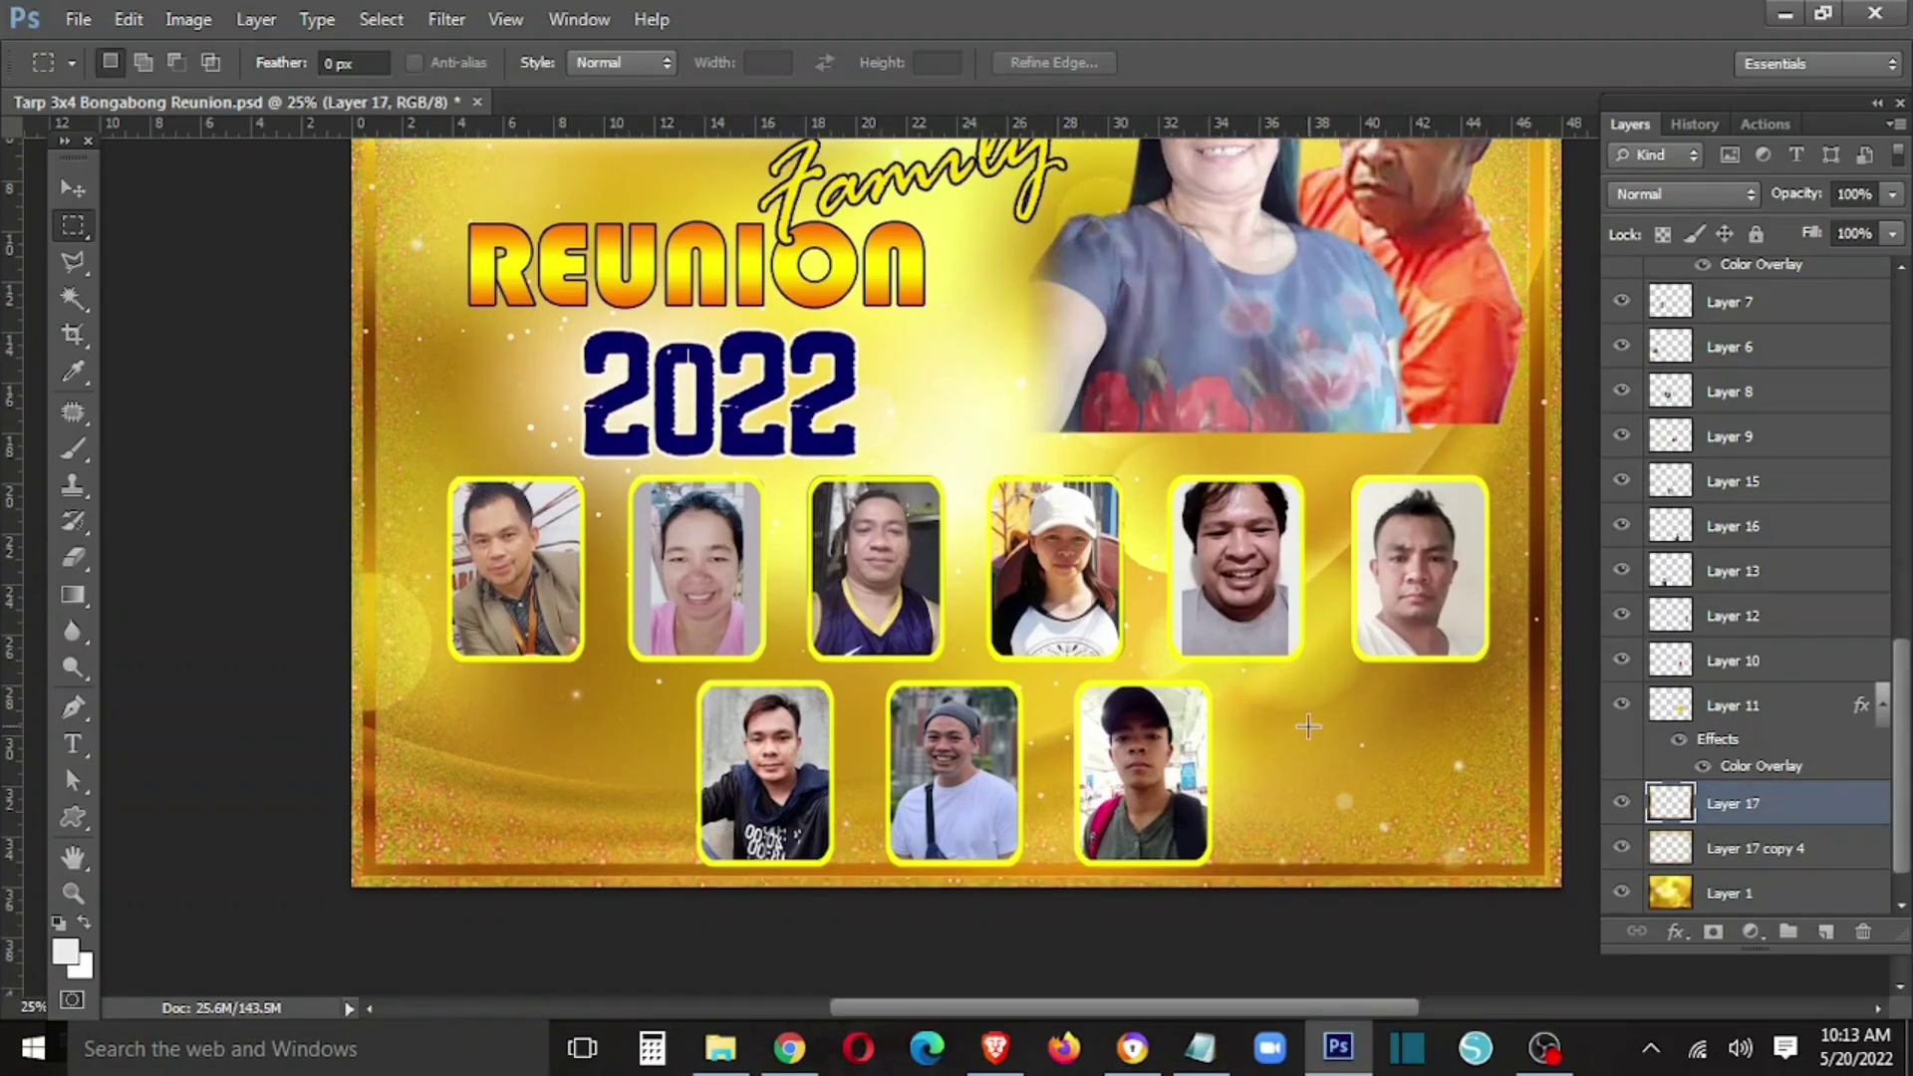
pyautogui.hotkey('ctrl', '-')
pyautogui.hotkey('ctrl', '-')
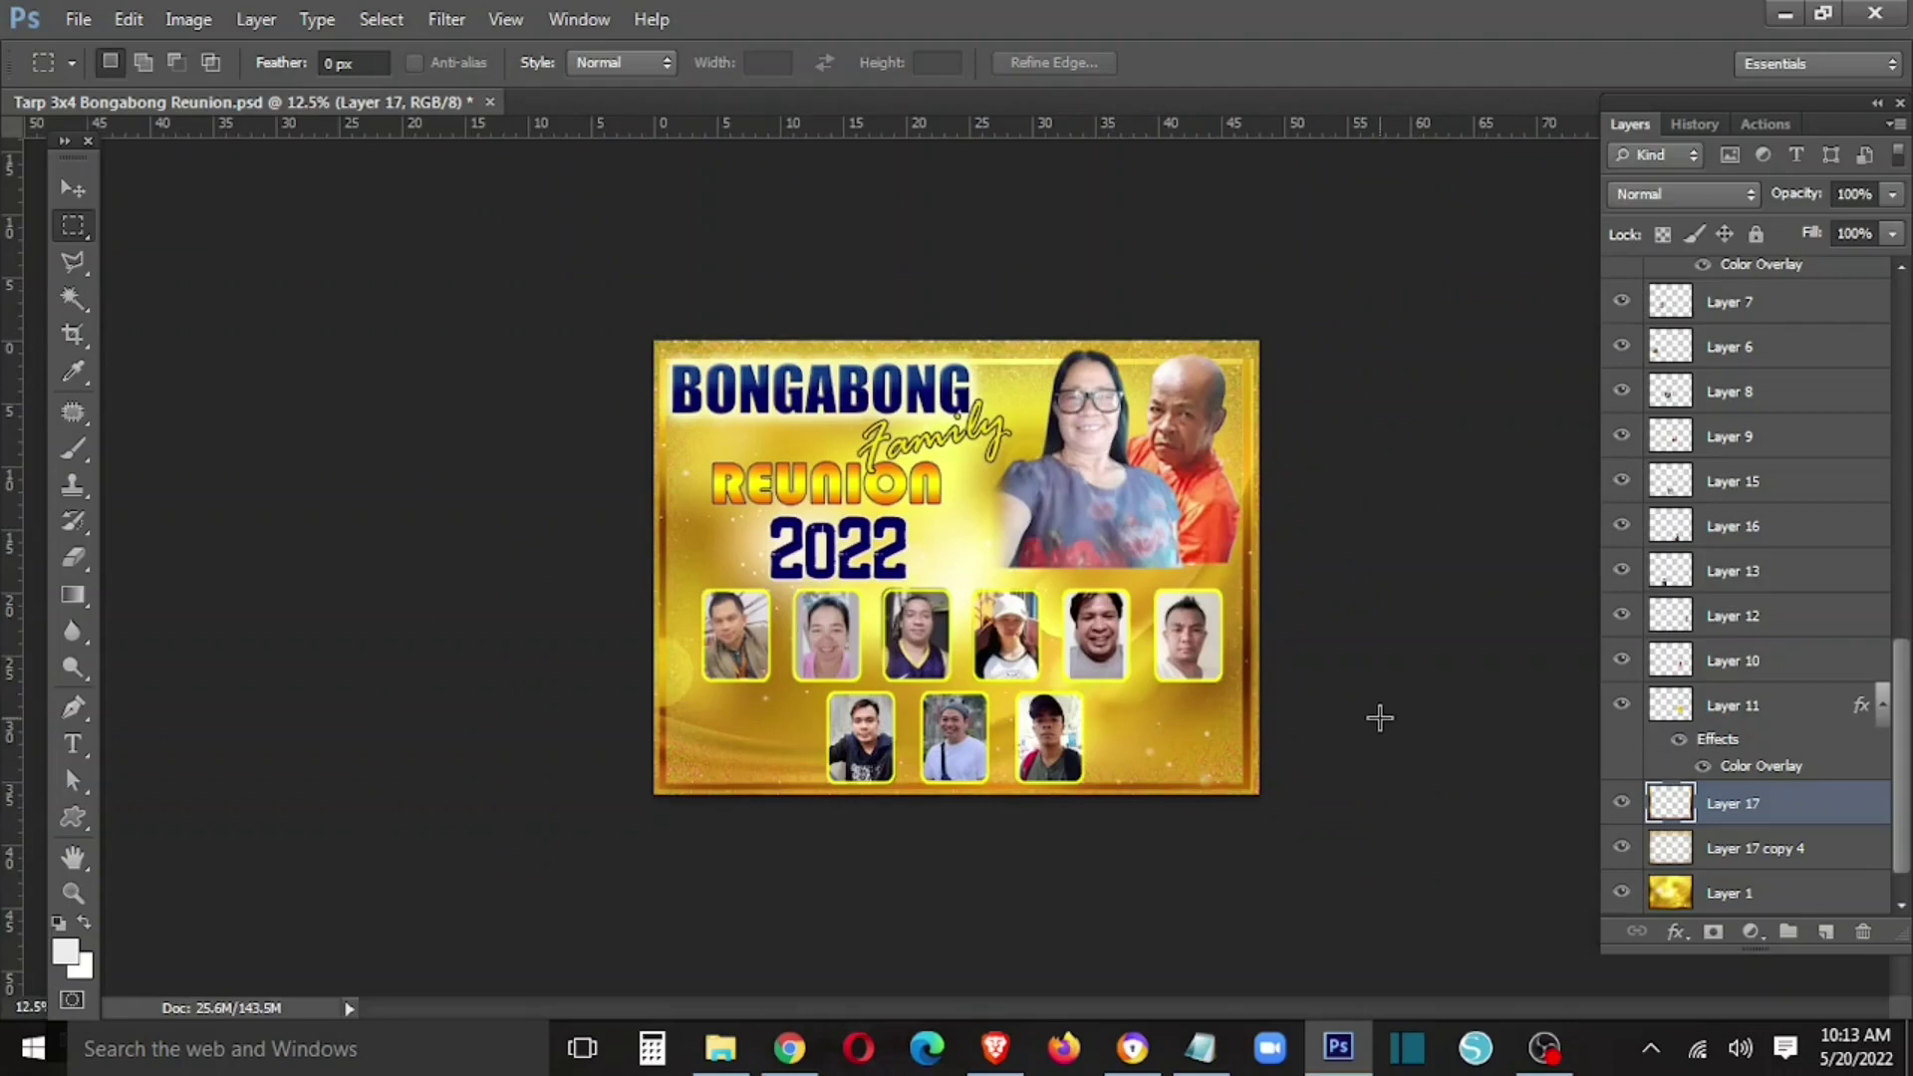
pyautogui.press('Tab')
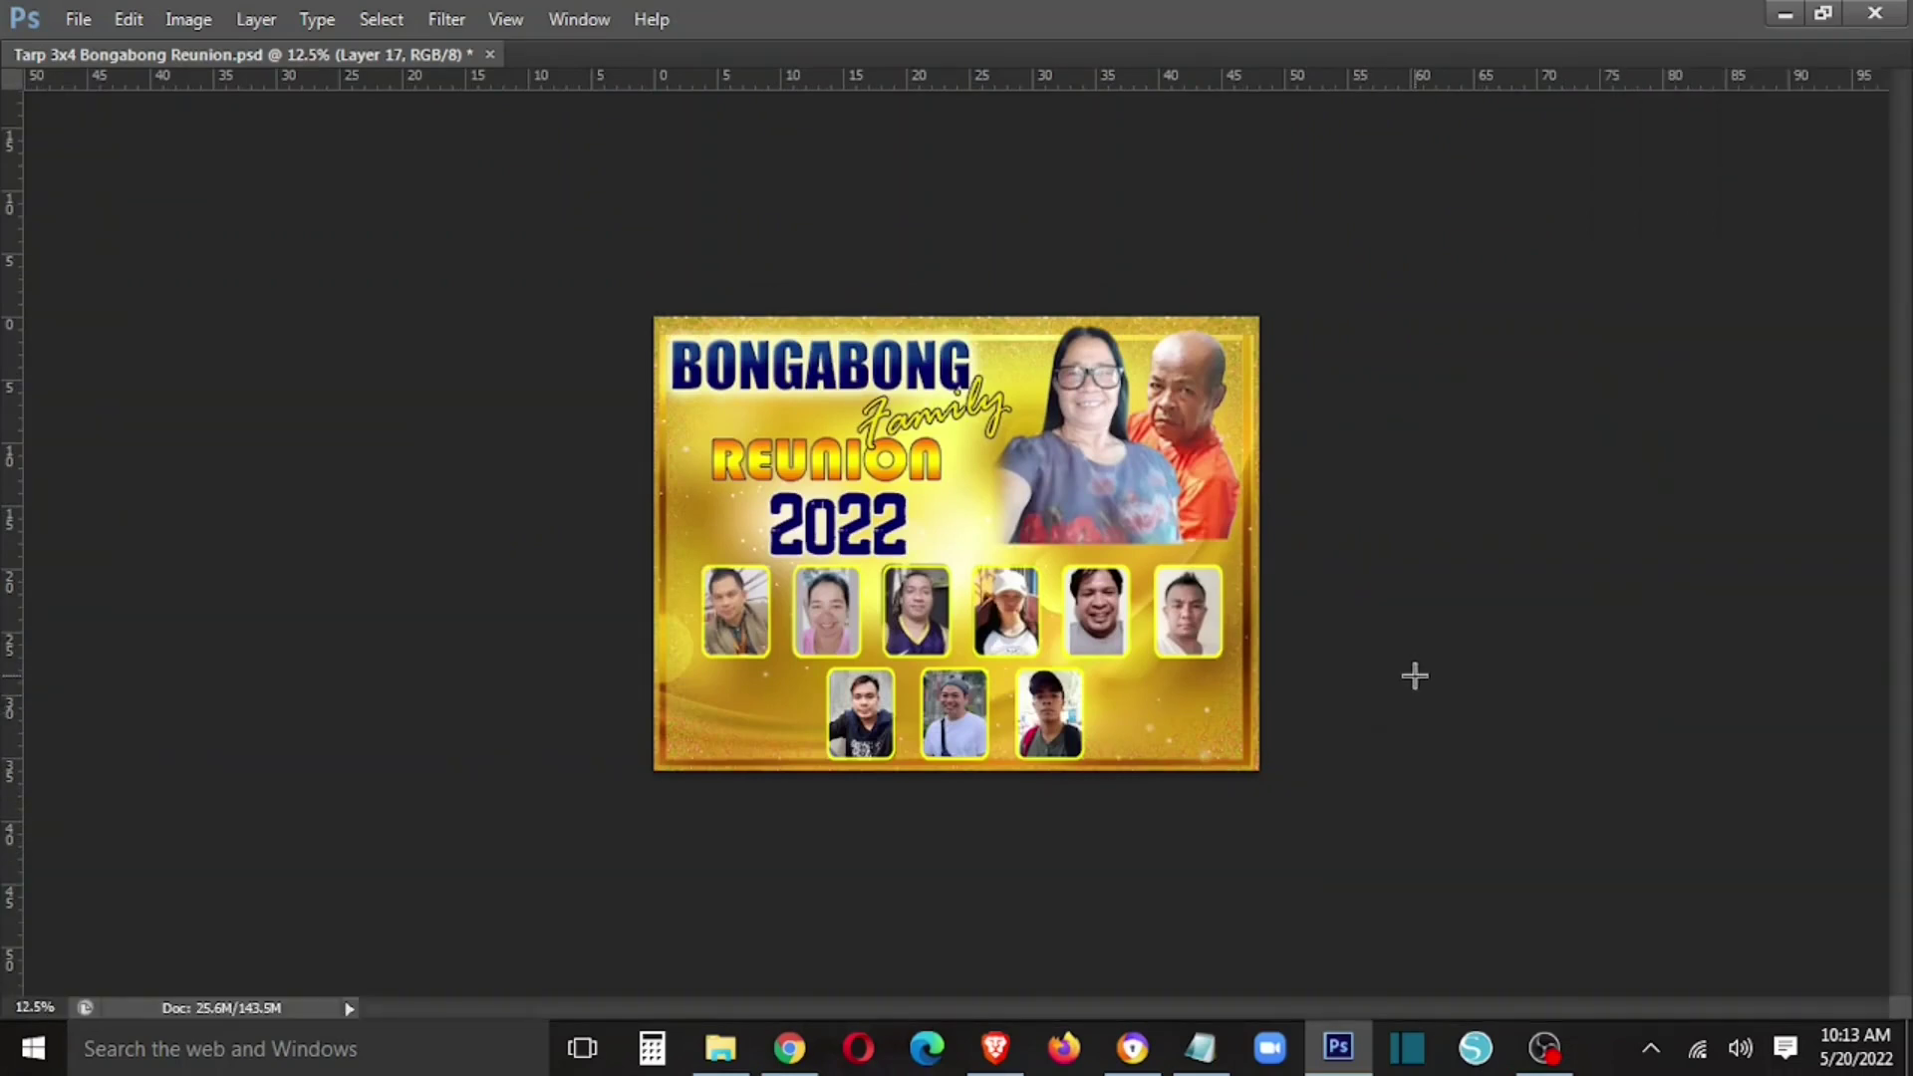
pyautogui.press('Tab')
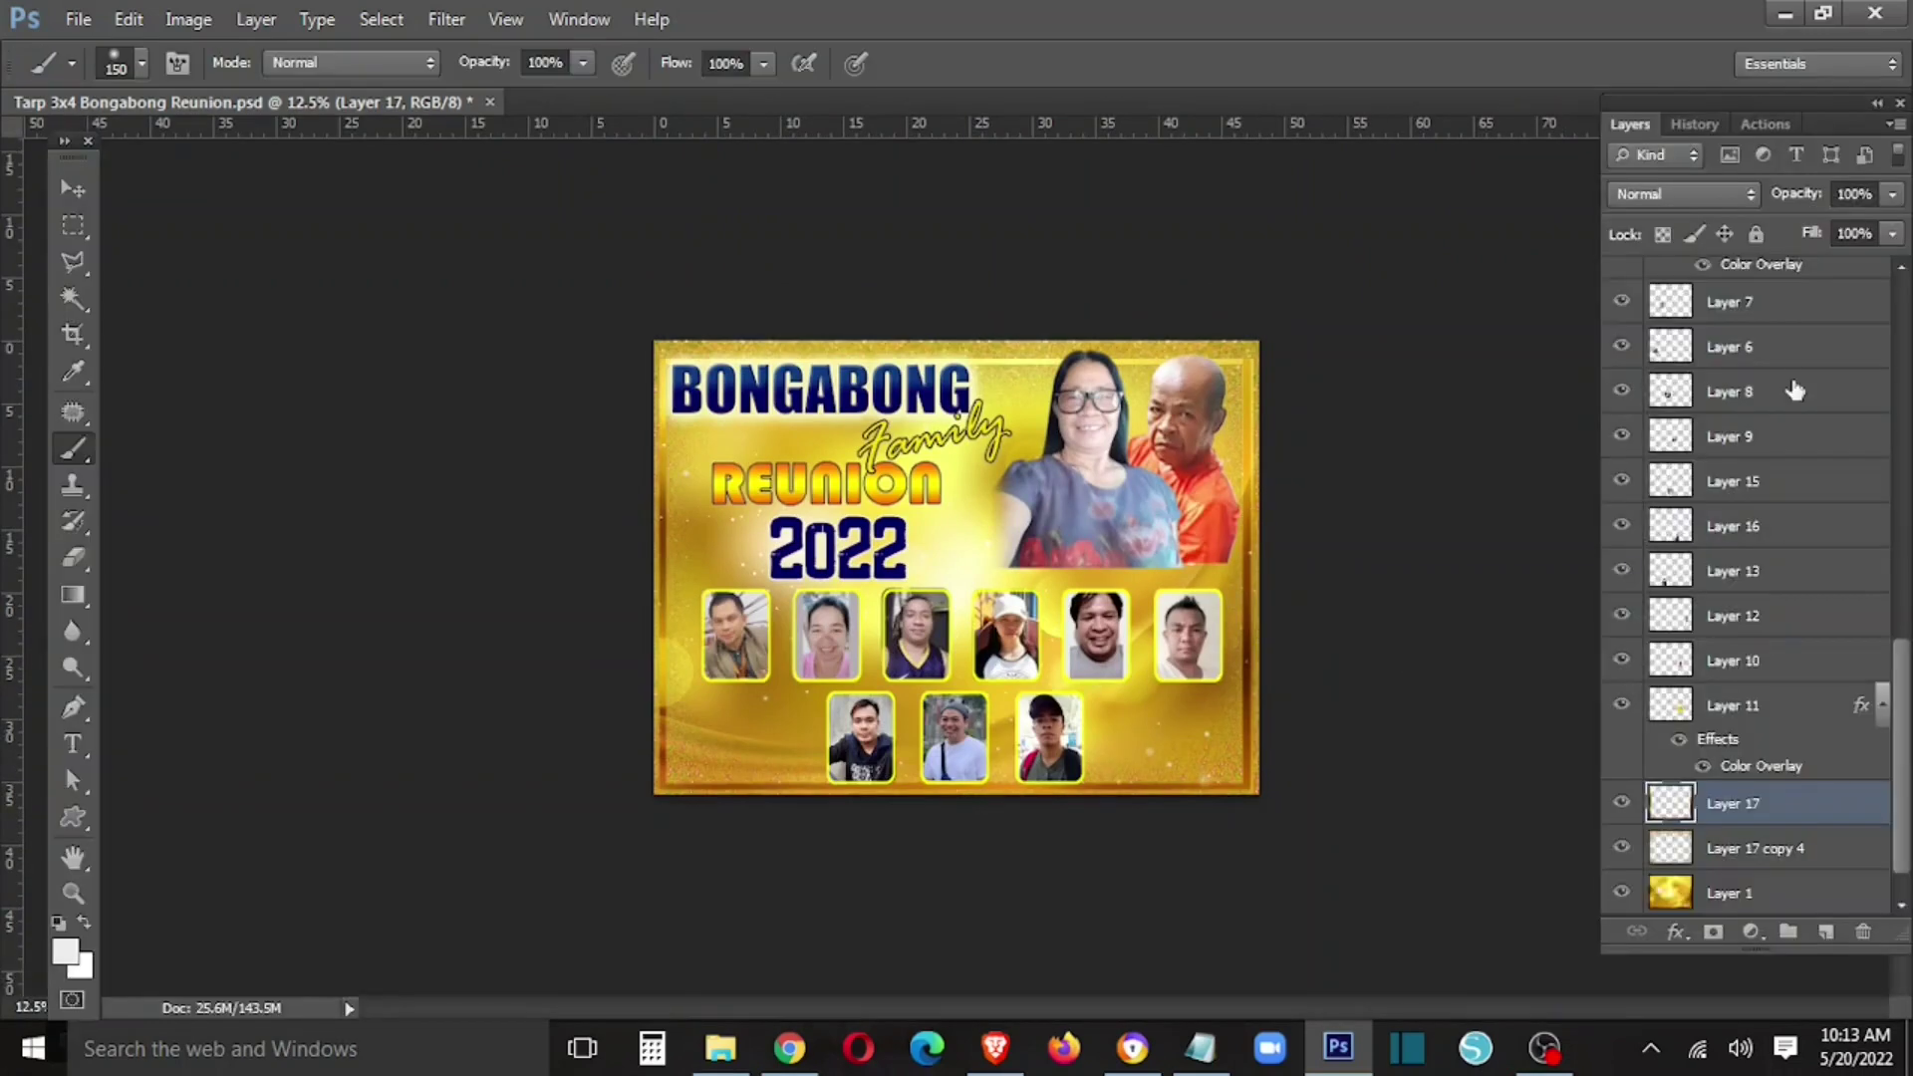
pyautogui.scroll(3, 1837, 424)
pyautogui.scroll(3, 1837, 424)
pyautogui.scroll(3, 1837, 424)
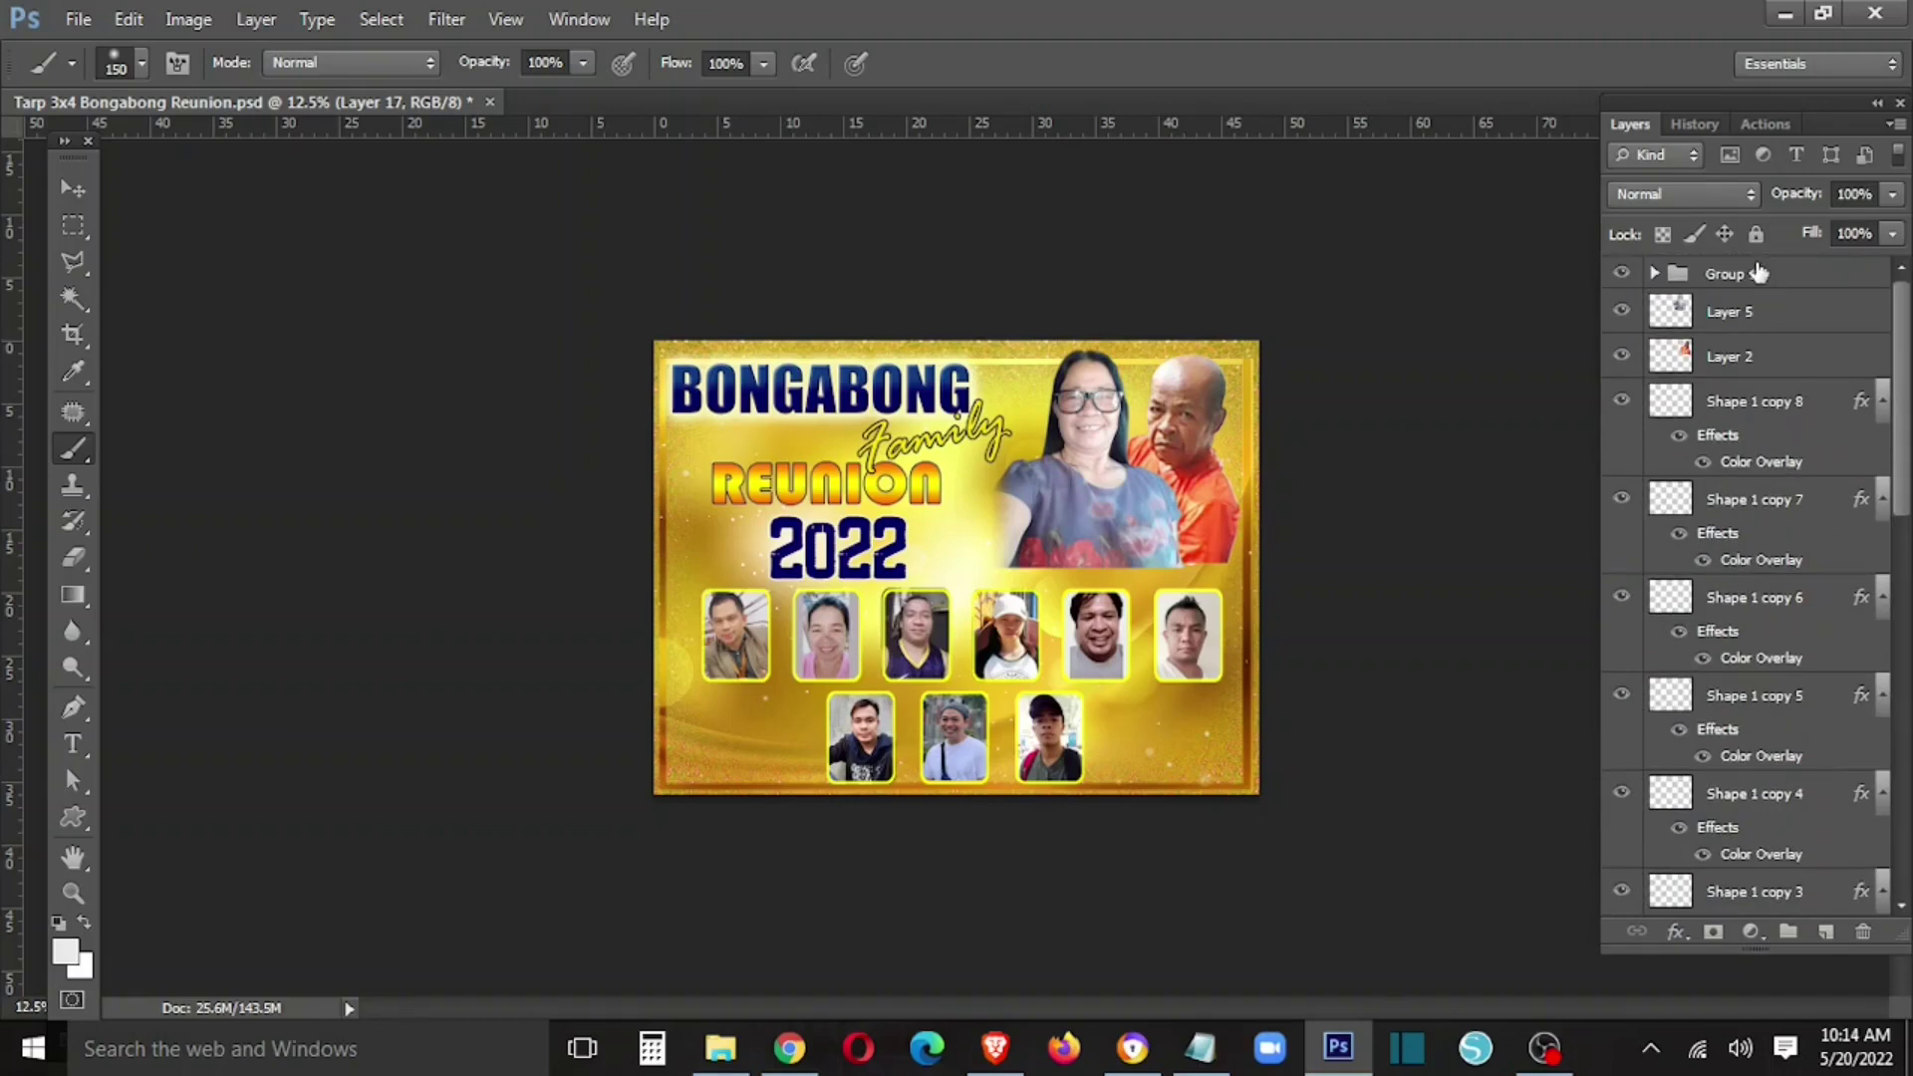
# - Create a new layer above Group 1 and give it a white Color Overlay layer style
pyautogui.click(1759, 273)
pyautogui.click(1827, 932)
pyautogui.rightClick(1804, 274)
pyautogui.click(1616, 79)
pyautogui.click(598, 461)
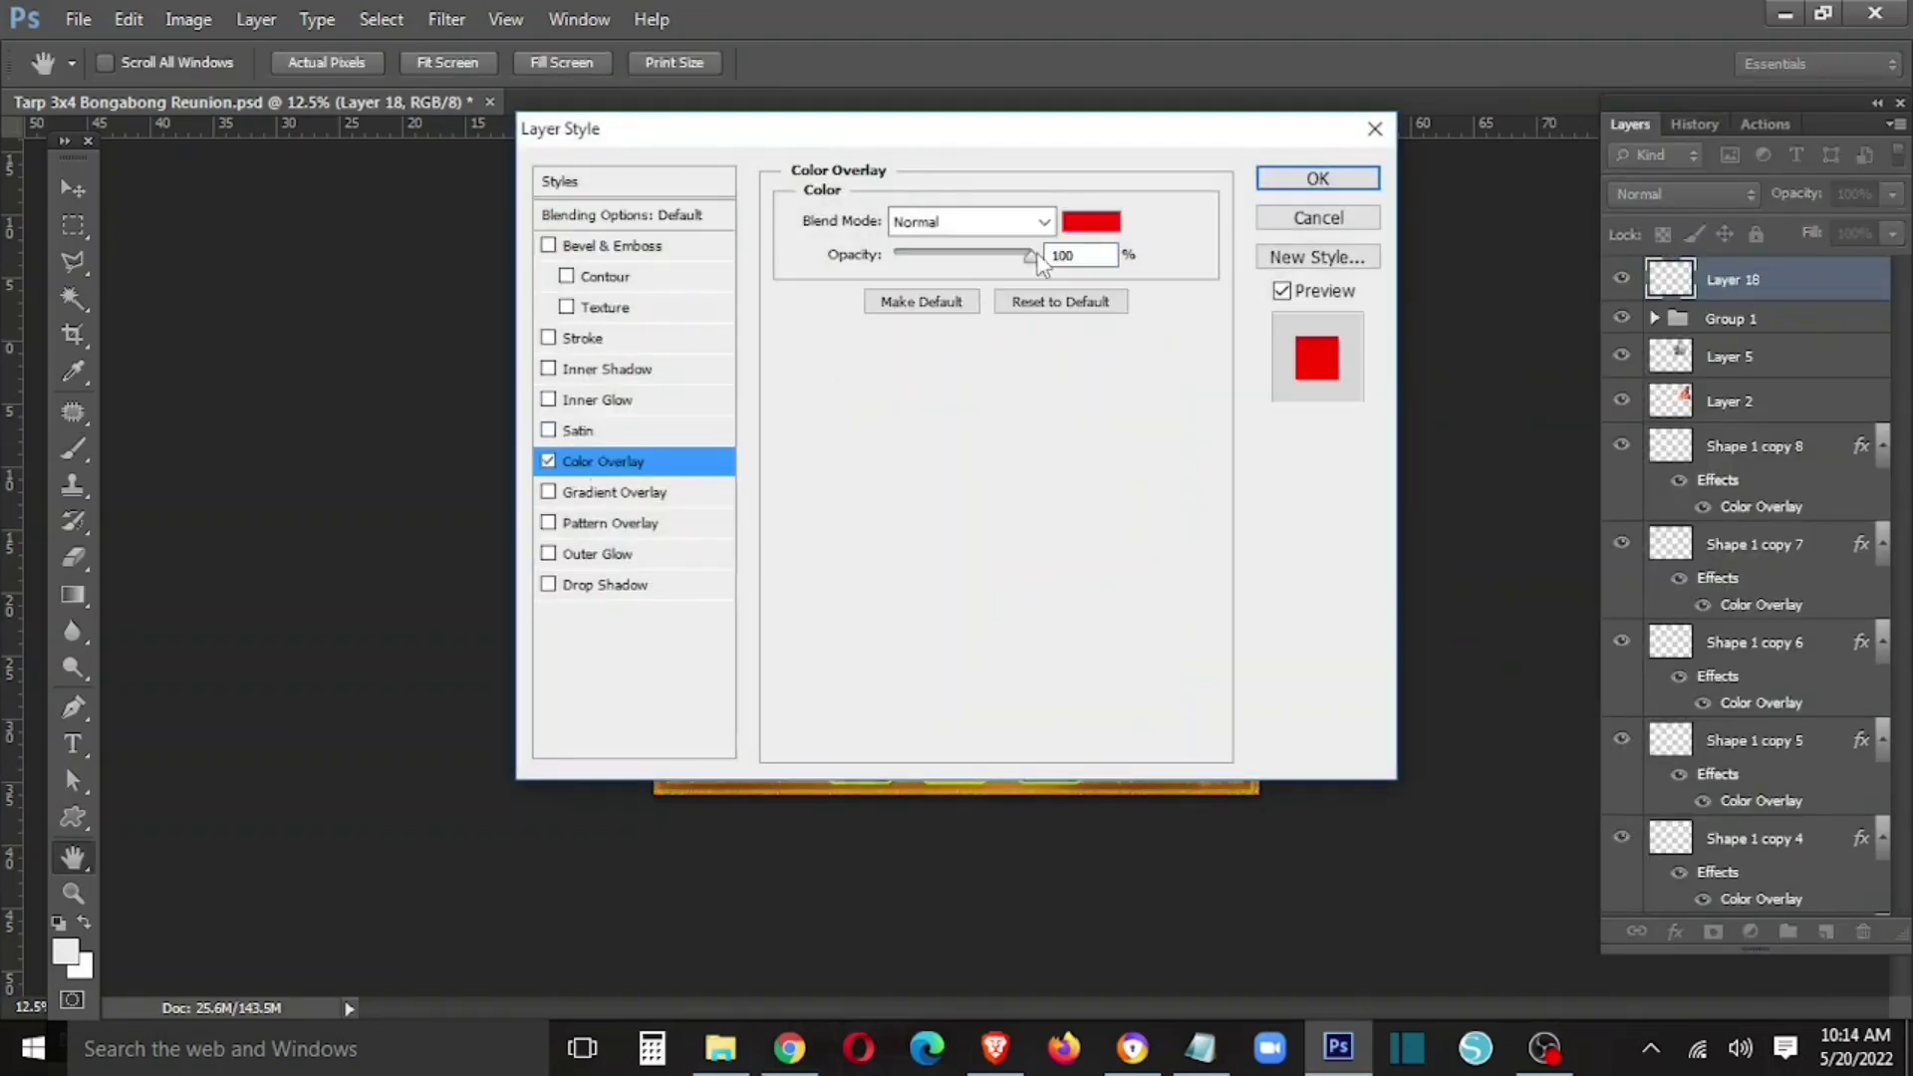
pyautogui.click(1091, 222)
pyautogui.click(385, 500)
pyautogui.click(1047, 521)
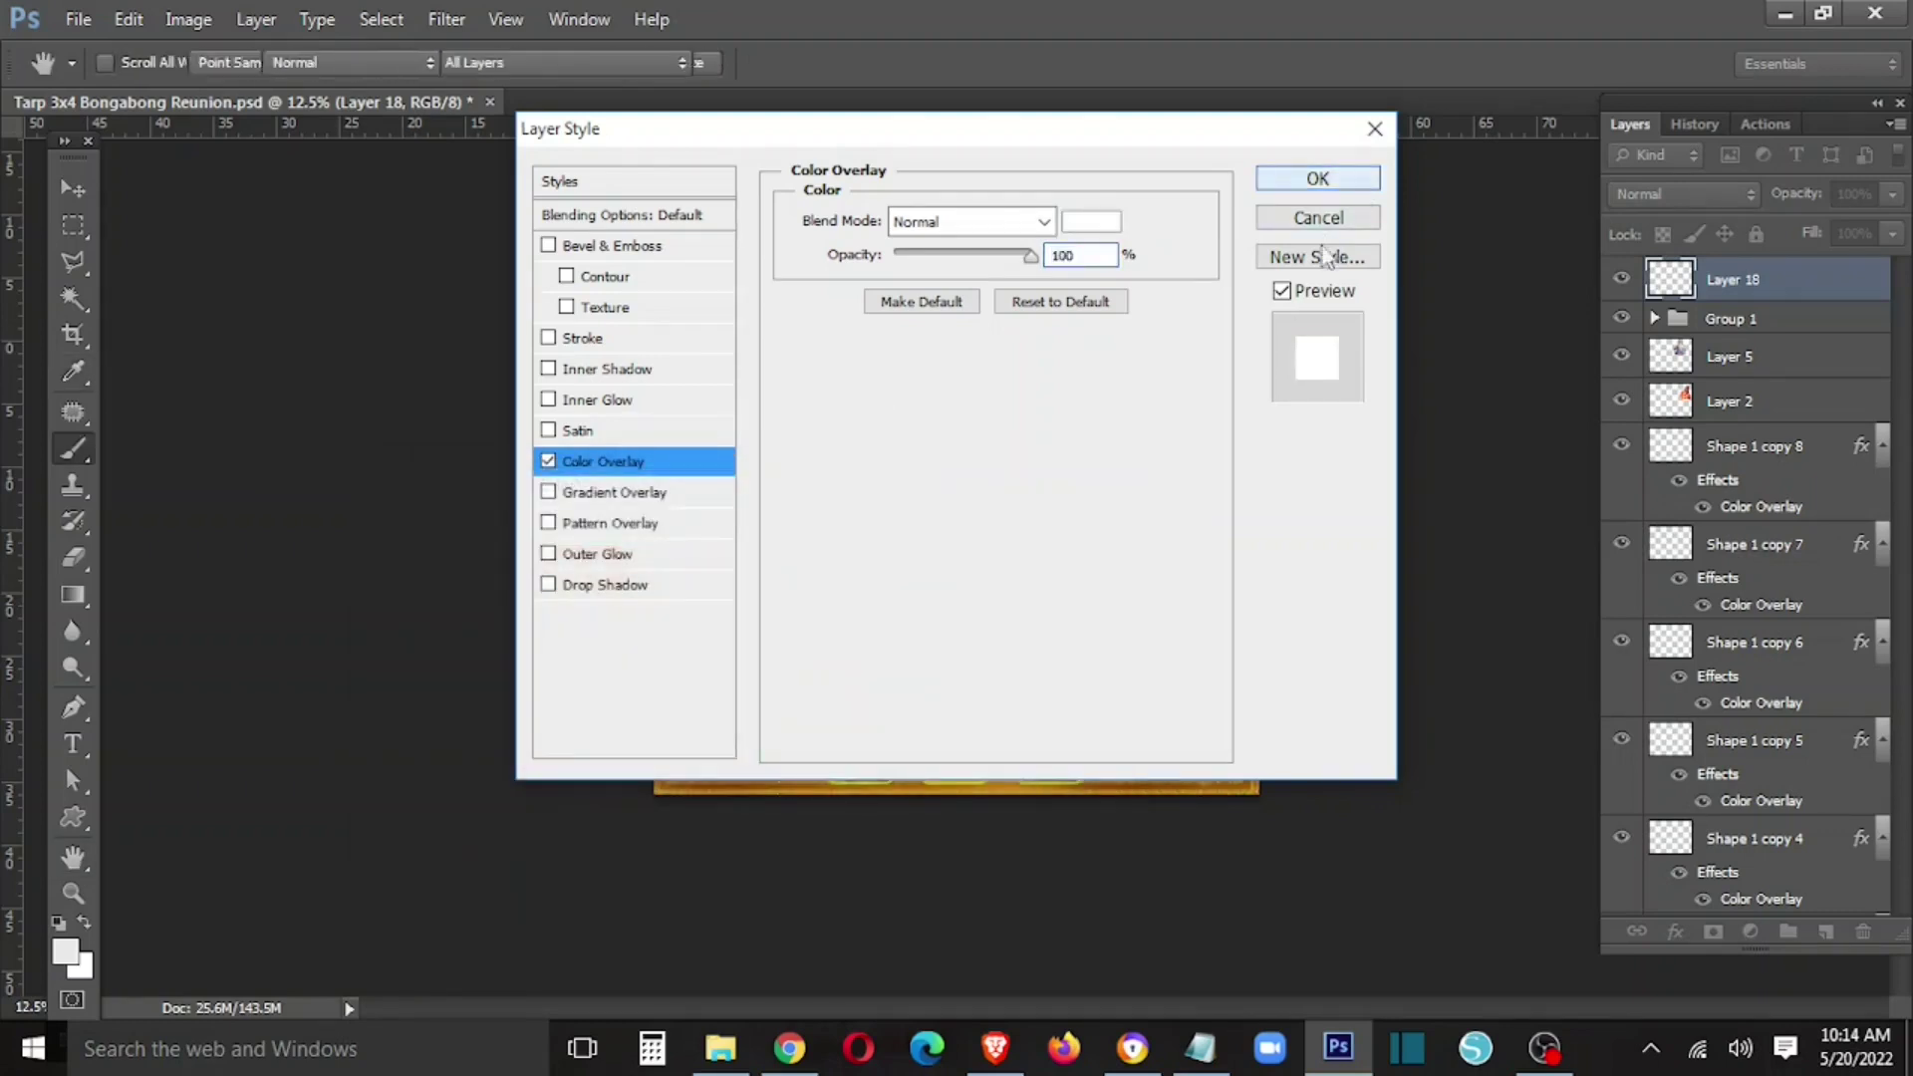
pyautogui.press('Return')
pyautogui.hotkey('ctrl', '+')
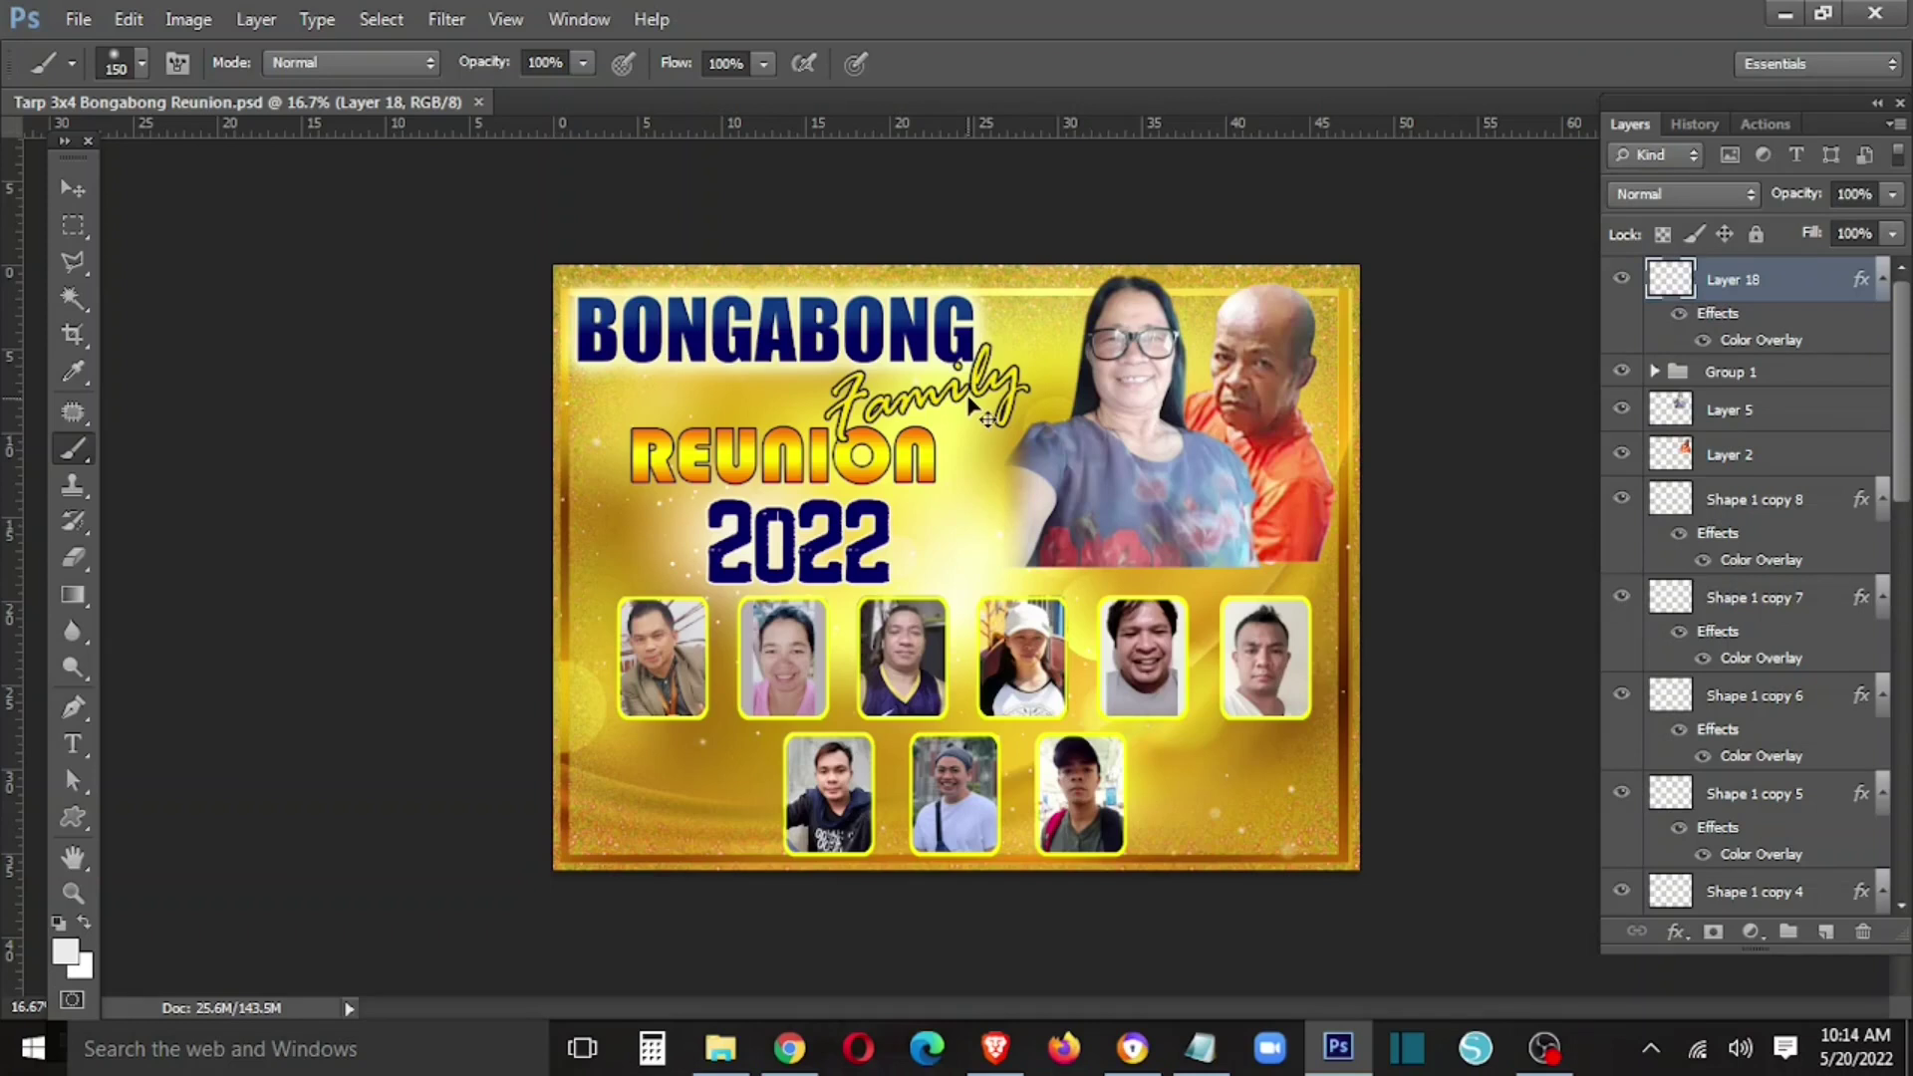
pyautogui.hotkey('ctrl', '+')
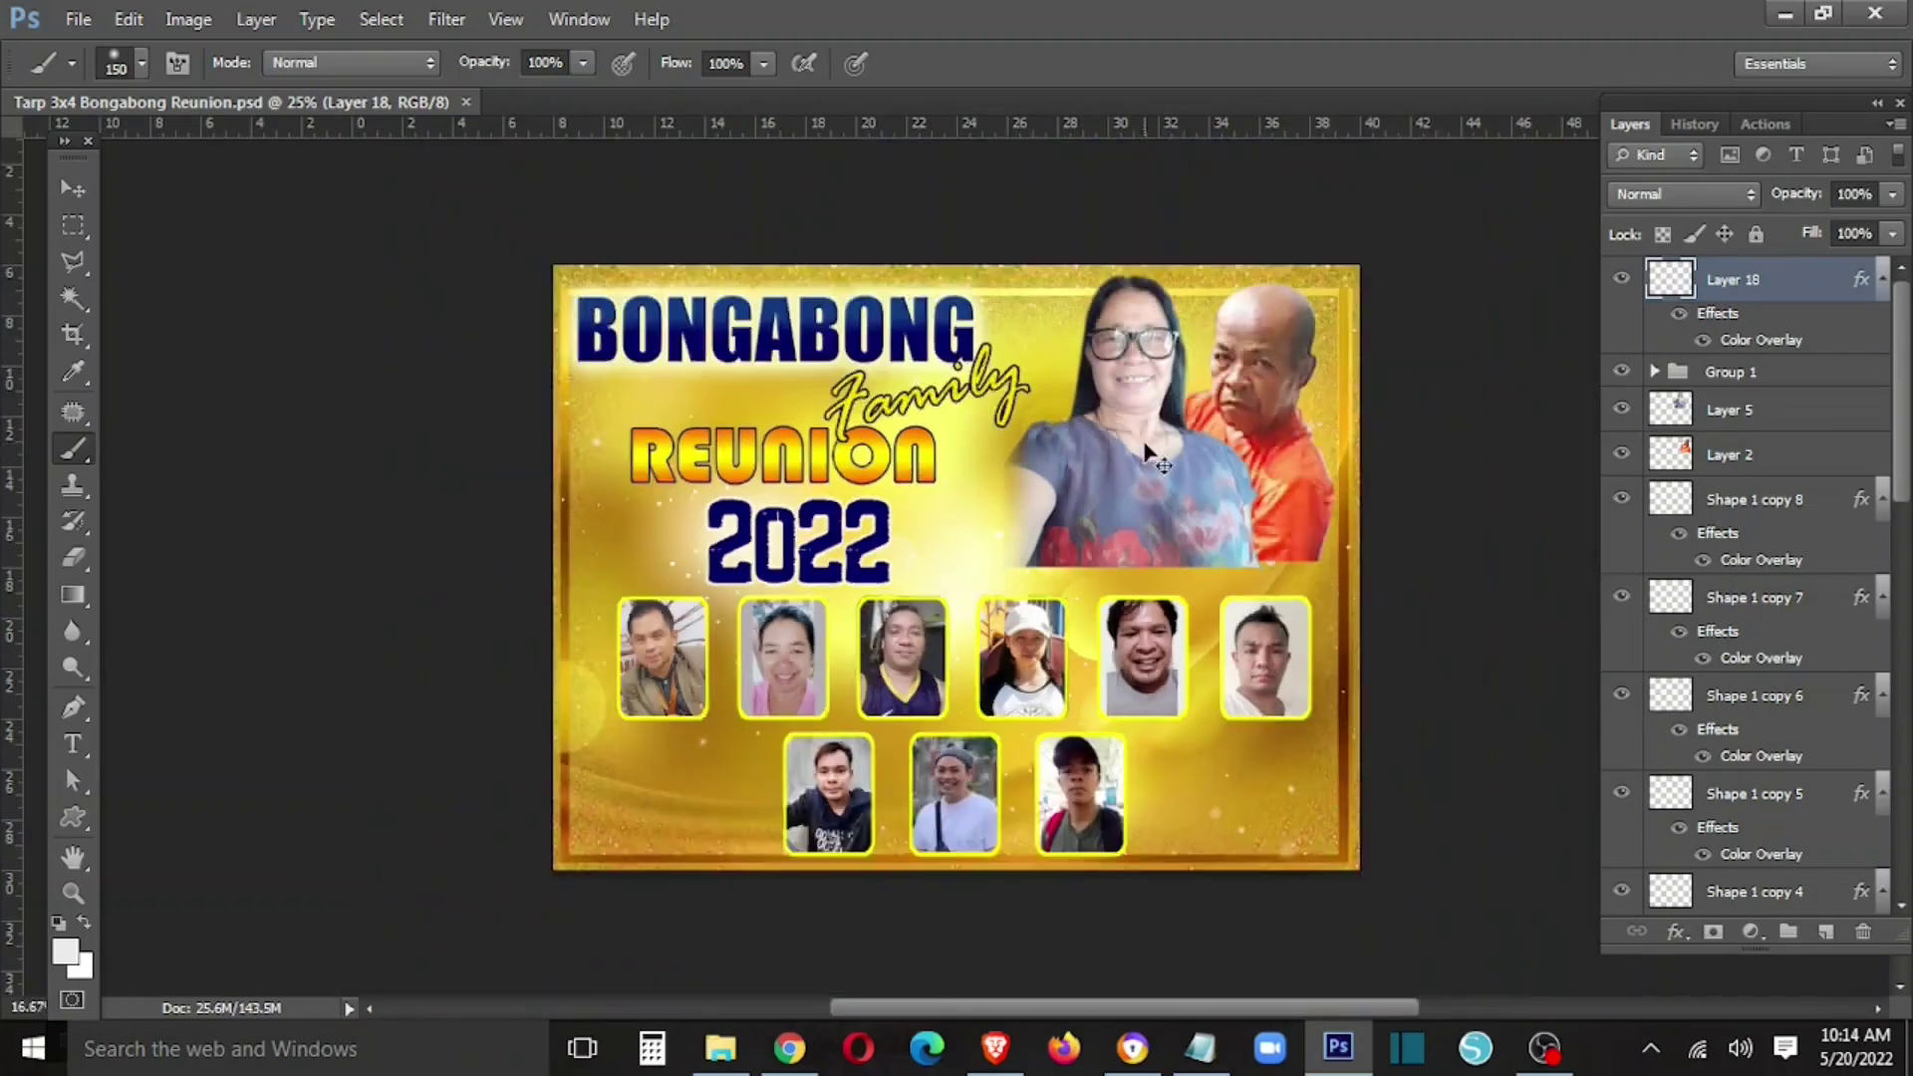
pyautogui.hotkey('ctrl', '-')
# - Darken Layer 17 copy 4 by pulling the RGB curve down in Curves
pyautogui.scroll(-5, 1756, 631)
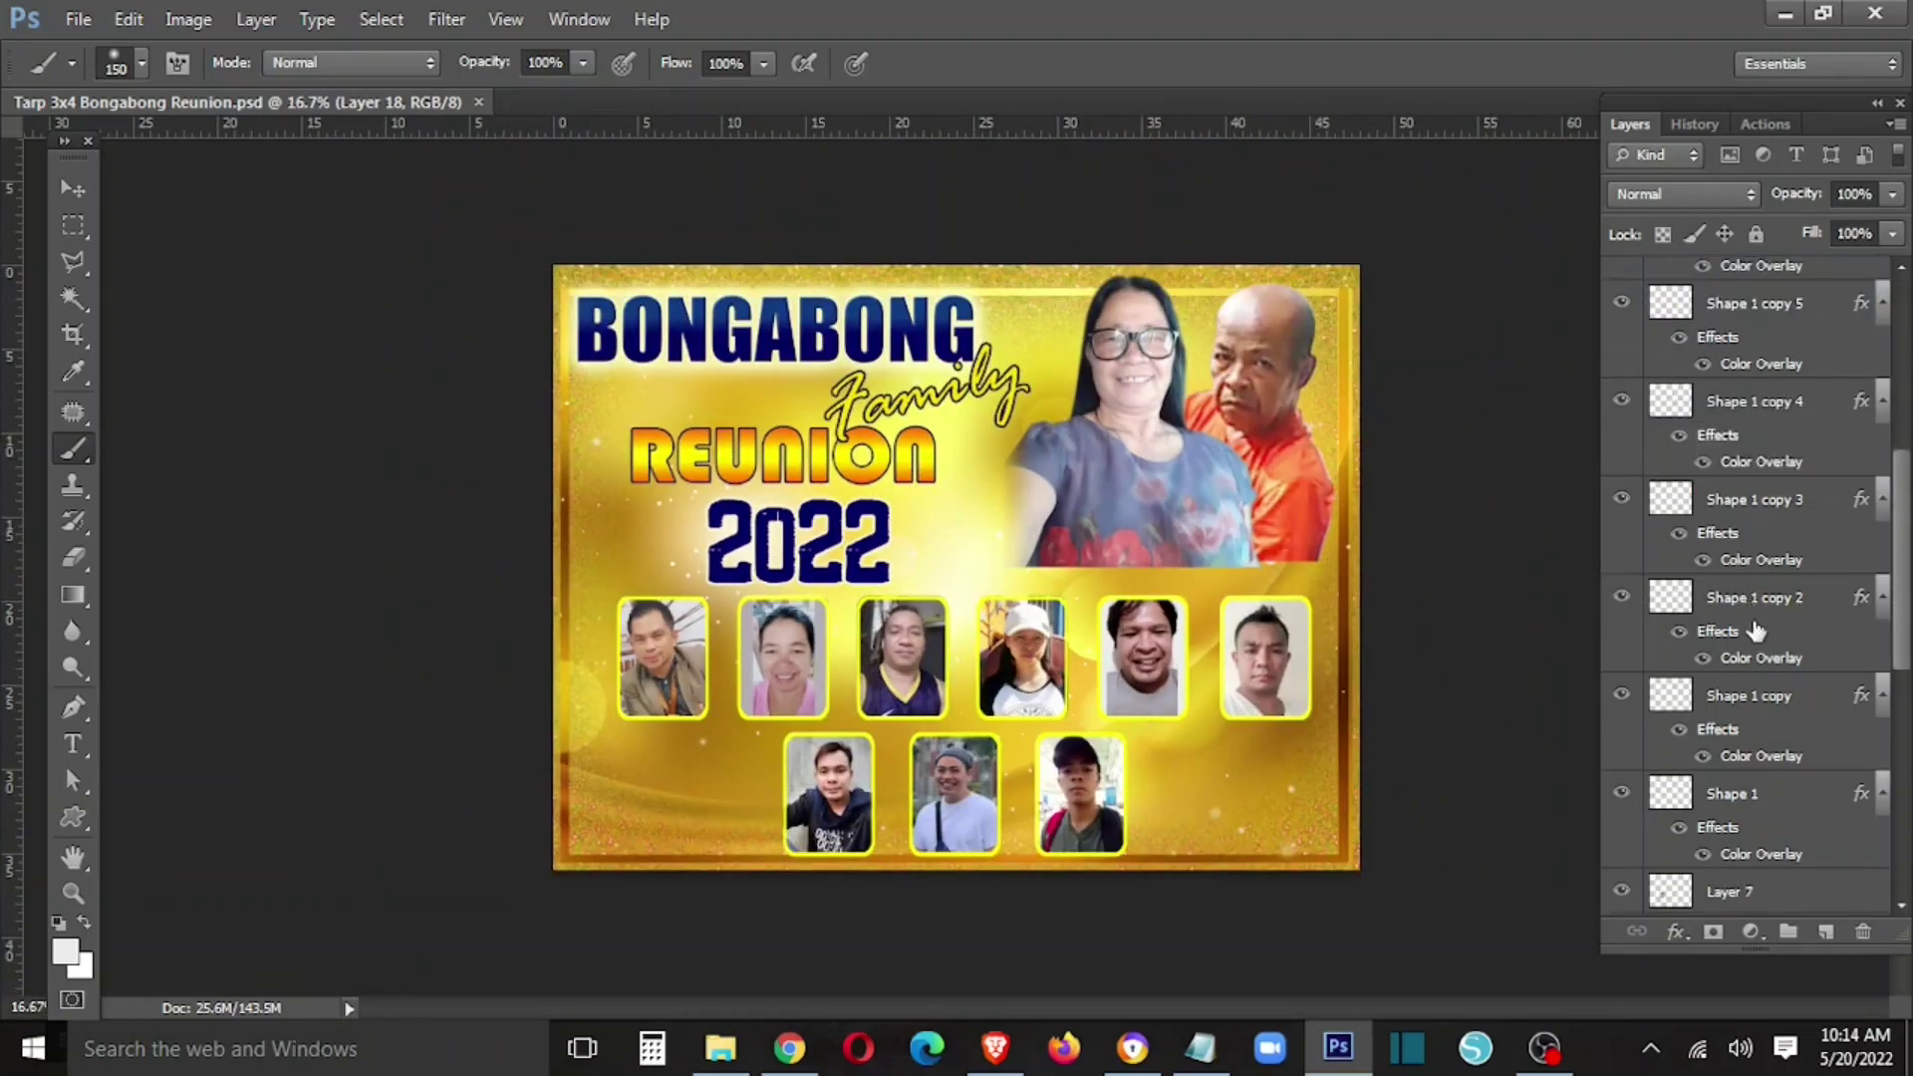
pyautogui.scroll(-5, 1756, 631)
pyautogui.click(1744, 803)
pyautogui.hotkey('ctrl', 'm')
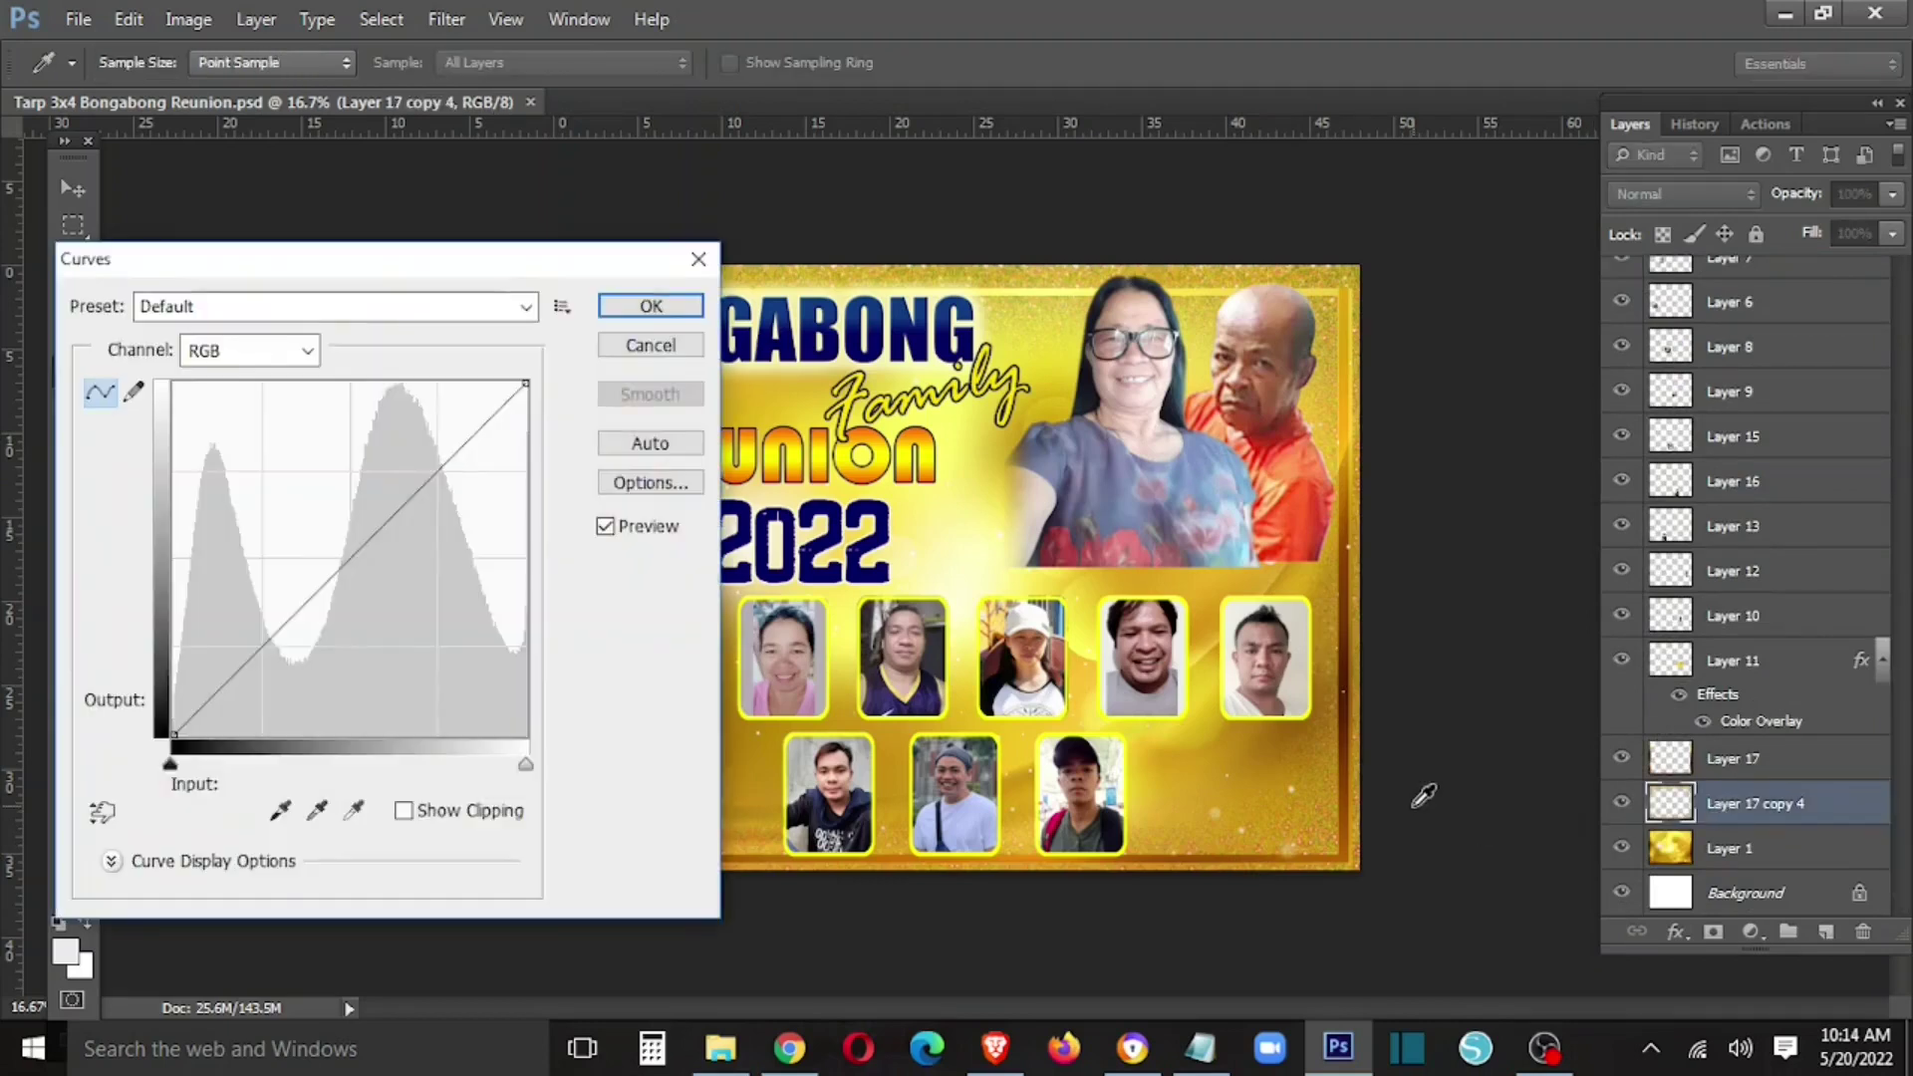
pyautogui.moveTo(355, 556)
pyautogui.mouseDown()
pyautogui.moveTo(400, 610)
pyautogui.moveTo(393, 596)
pyautogui.mouseUp()
pyautogui.click(652, 307)
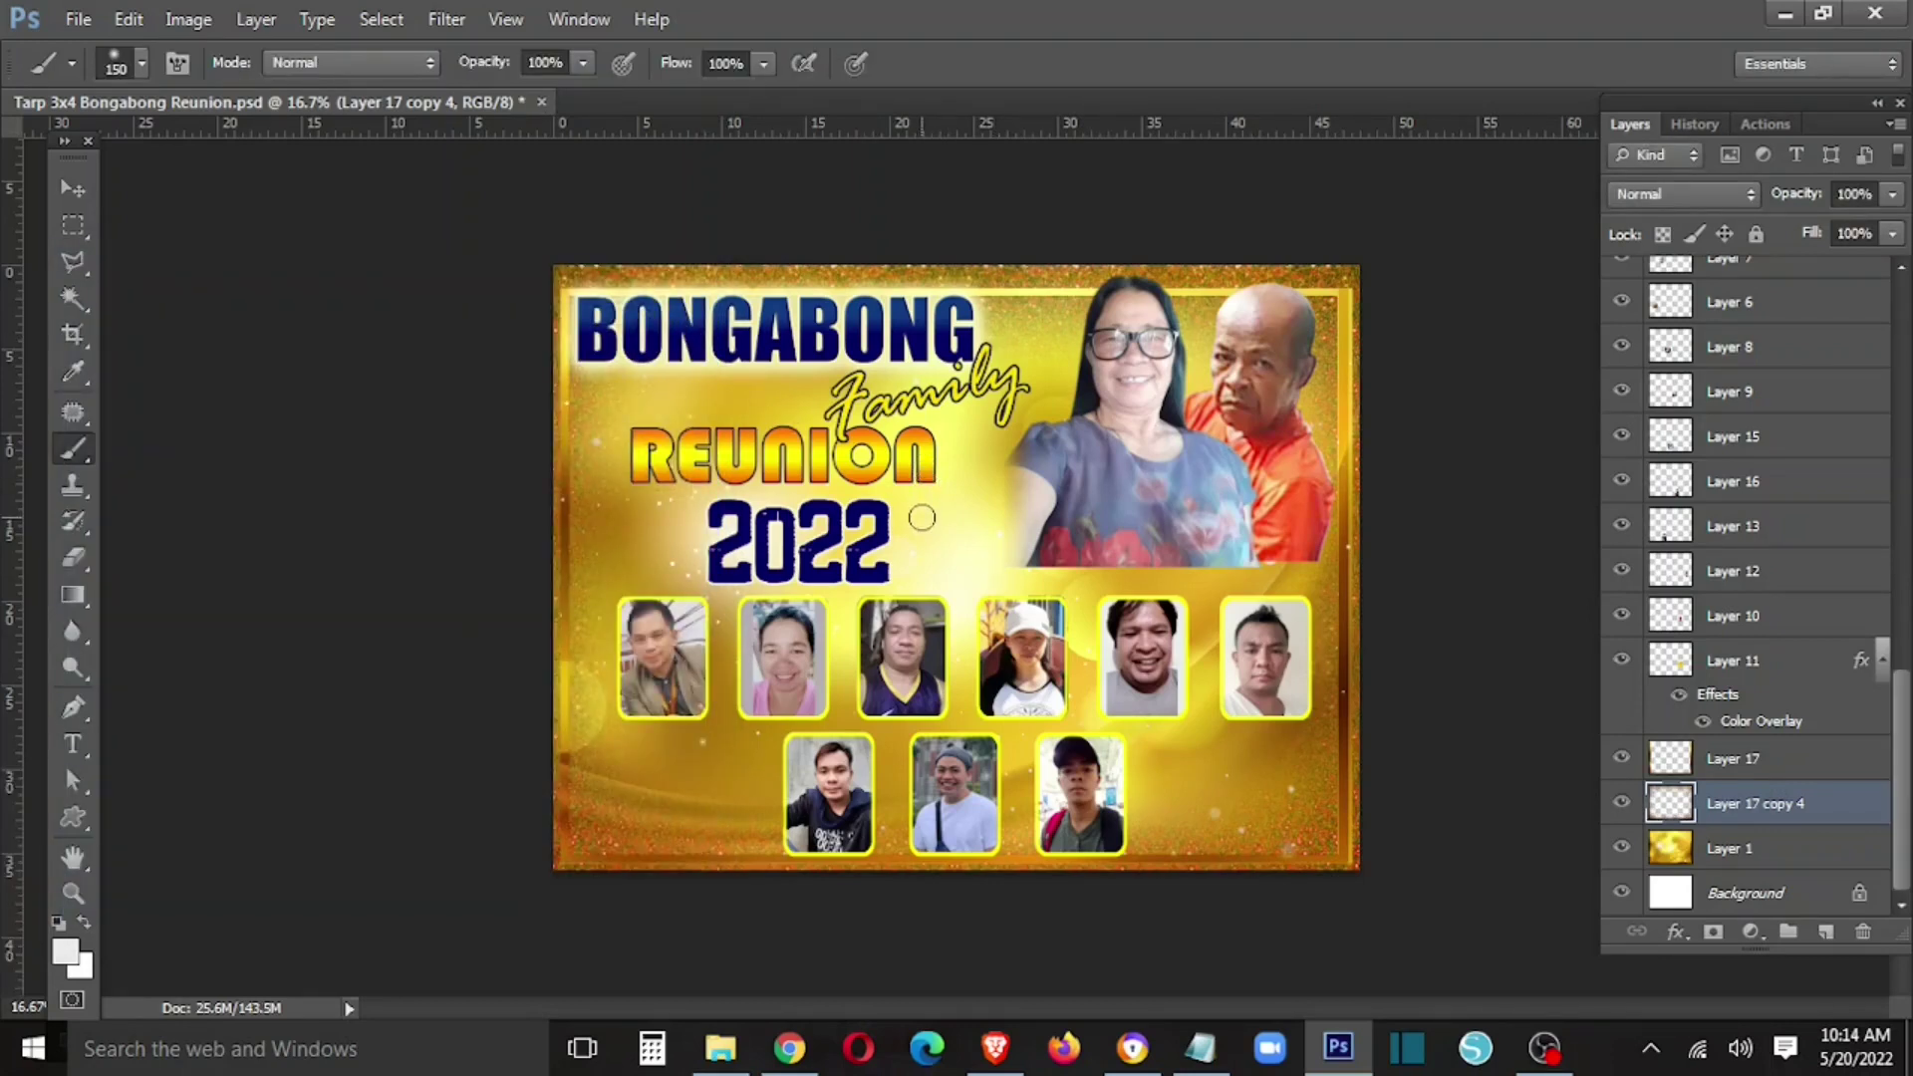
pyautogui.press('v')
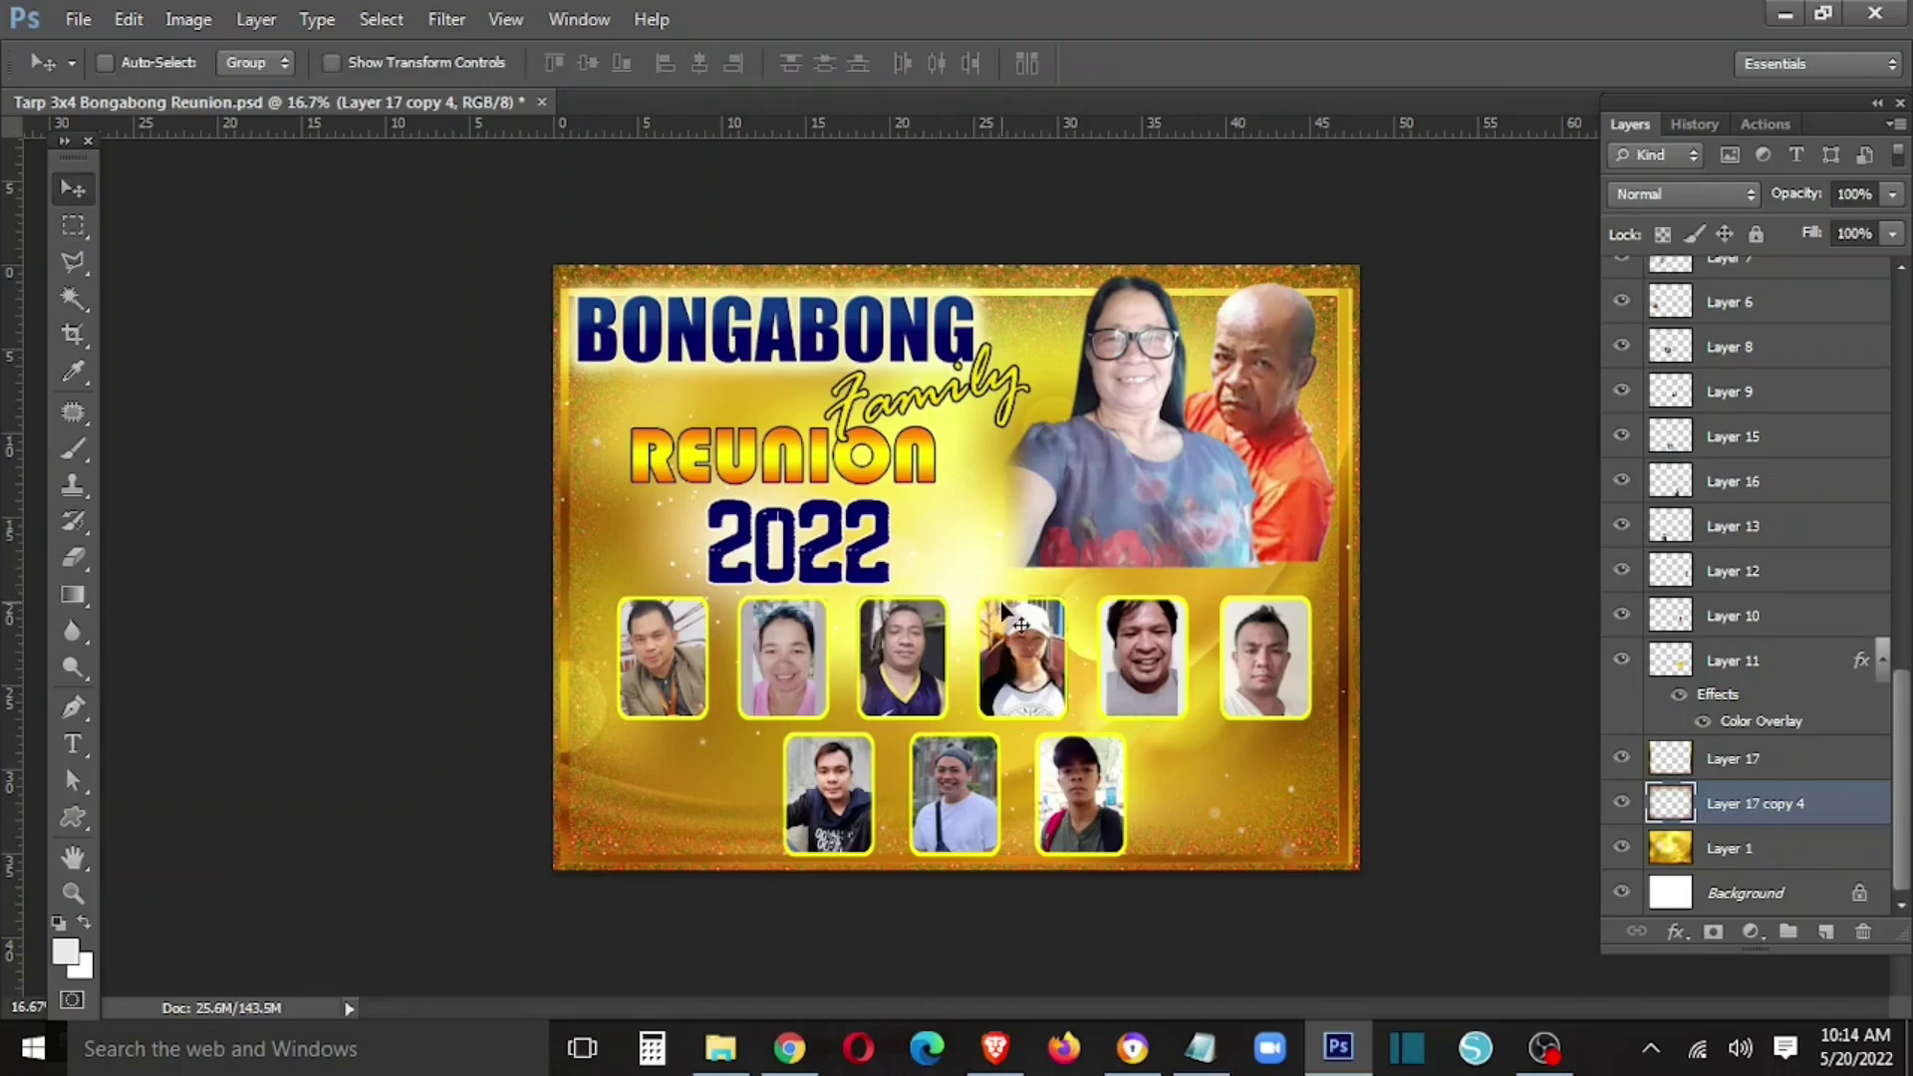
# - On Layer 18, paint soft white bokeh dots of varying sizes along the left edge
pyautogui.scroll(10, 1714, 325)
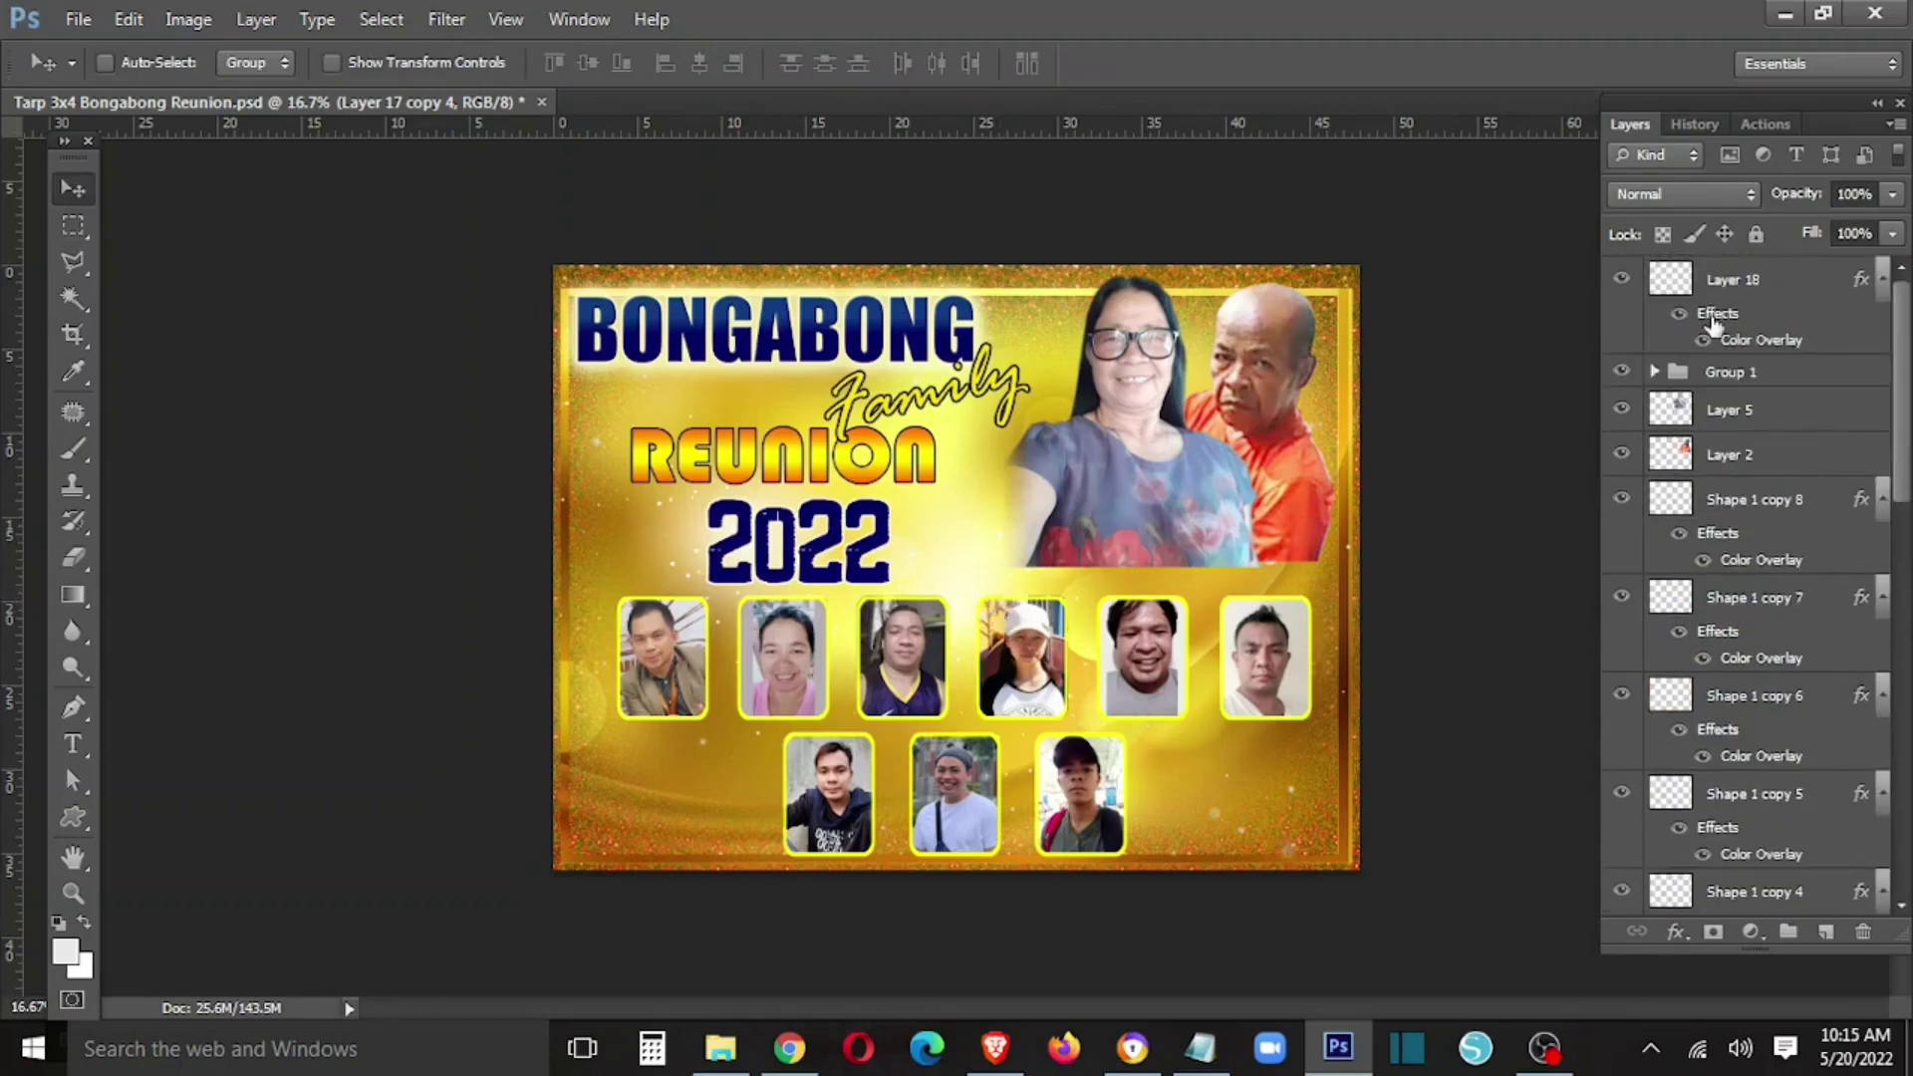
pyautogui.click(1764, 283)
pyautogui.press('b')
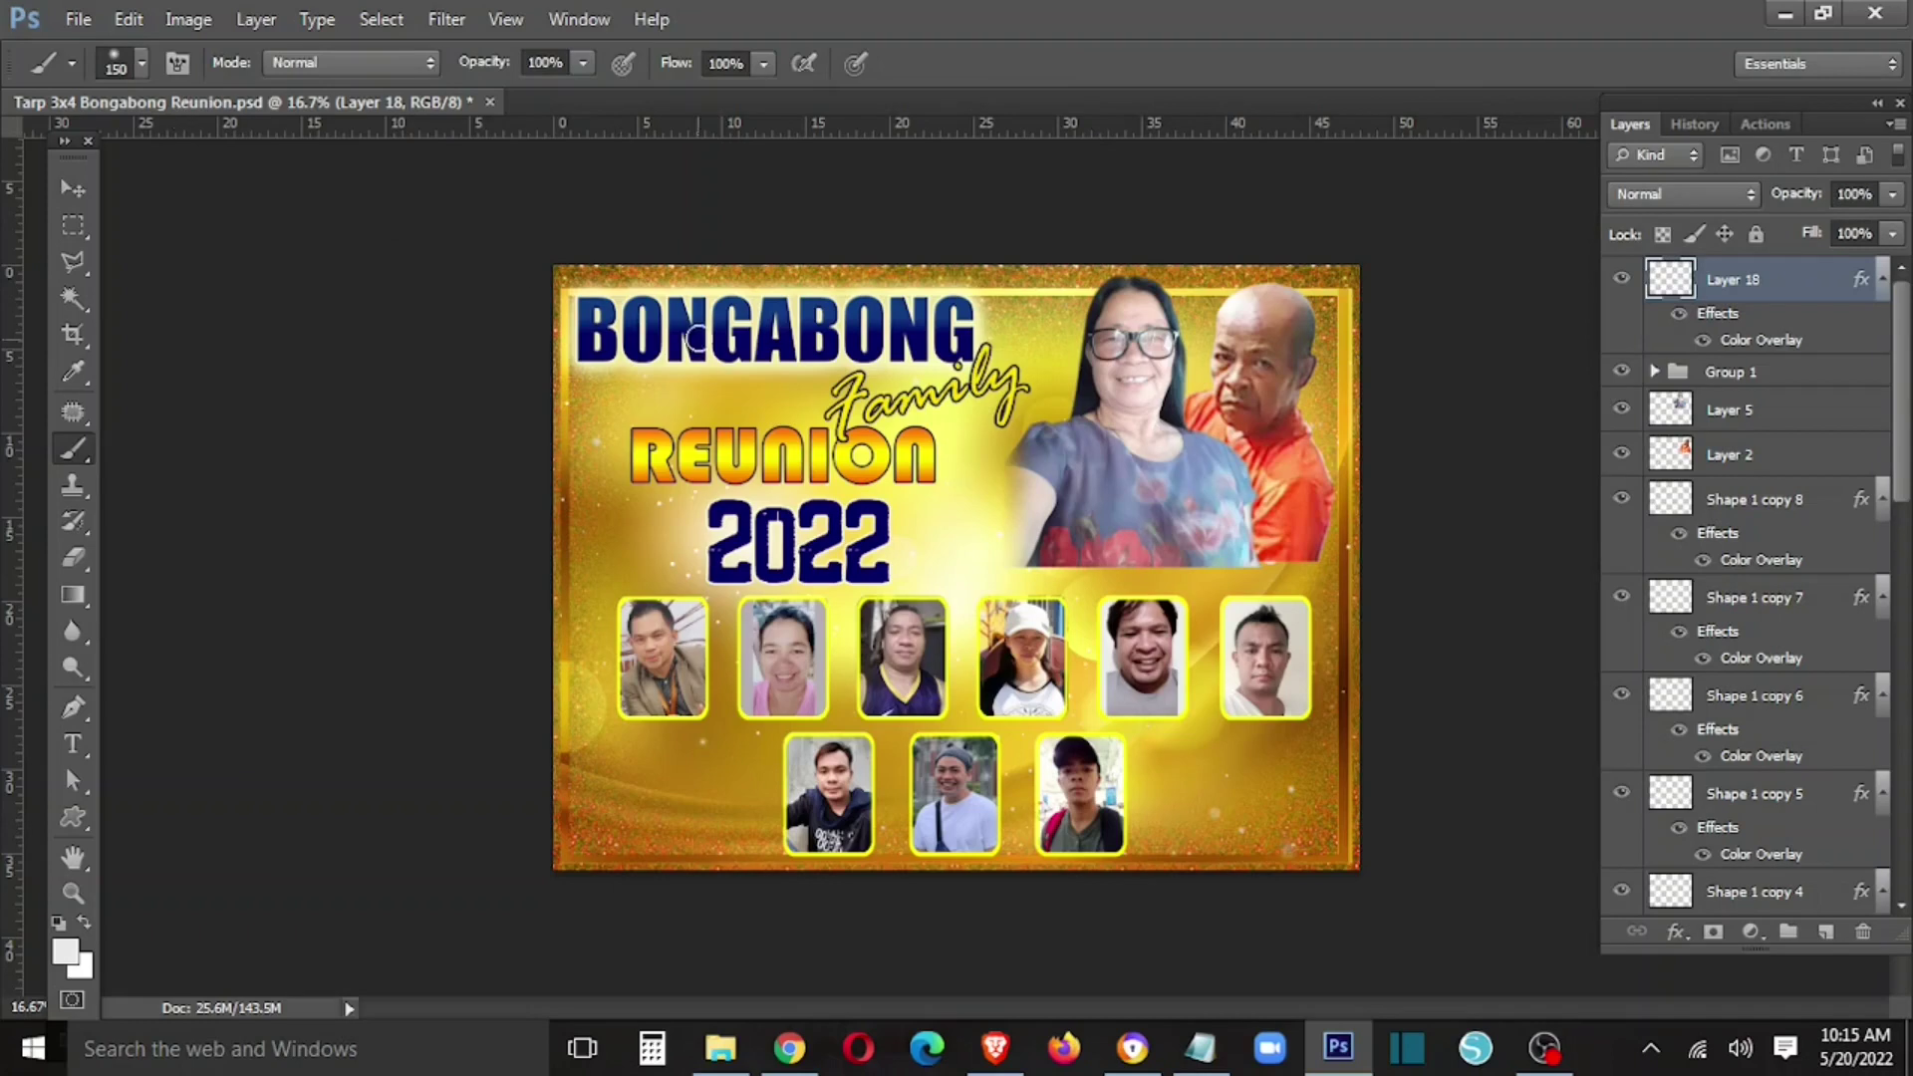
pyautogui.press('[')
pyautogui.press('[')
pyautogui.press('[')
pyautogui.press('[')
pyautogui.press('[')
pyautogui.press(']')
pyautogui.click(584, 468)
pyautogui.press(']')
pyautogui.press(']')
pyautogui.click(561, 519)
pyautogui.press('[')
pyautogui.press('[')
pyautogui.click(574, 612)
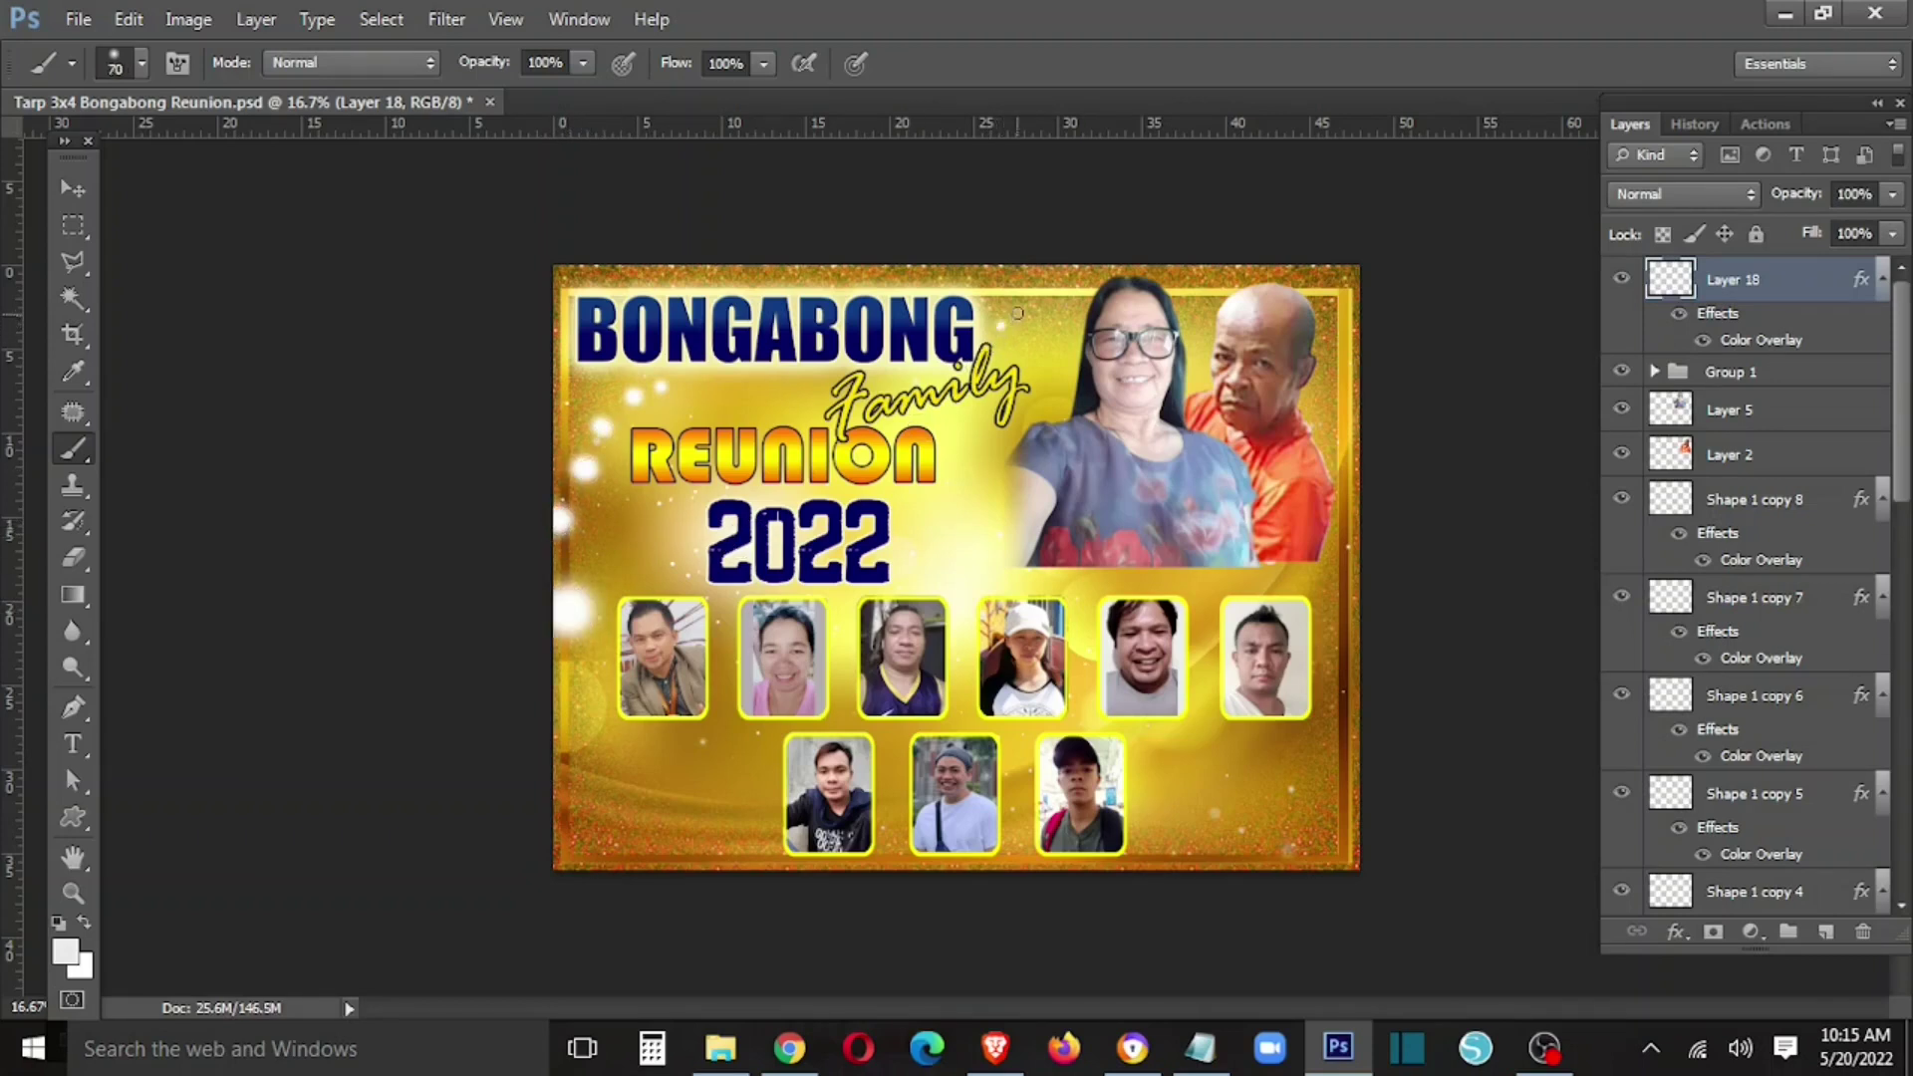
# - Paint soft white bokeh dots, small to large, near the lower-right corner
pyautogui.press(']')
pyautogui.press(']')
pyautogui.press('[')
pyautogui.press('[')
pyautogui.press('[')
pyautogui.click(1170, 764)
pyautogui.press(']')
pyautogui.press(']')
pyautogui.press(']')
pyautogui.click(1215, 809)
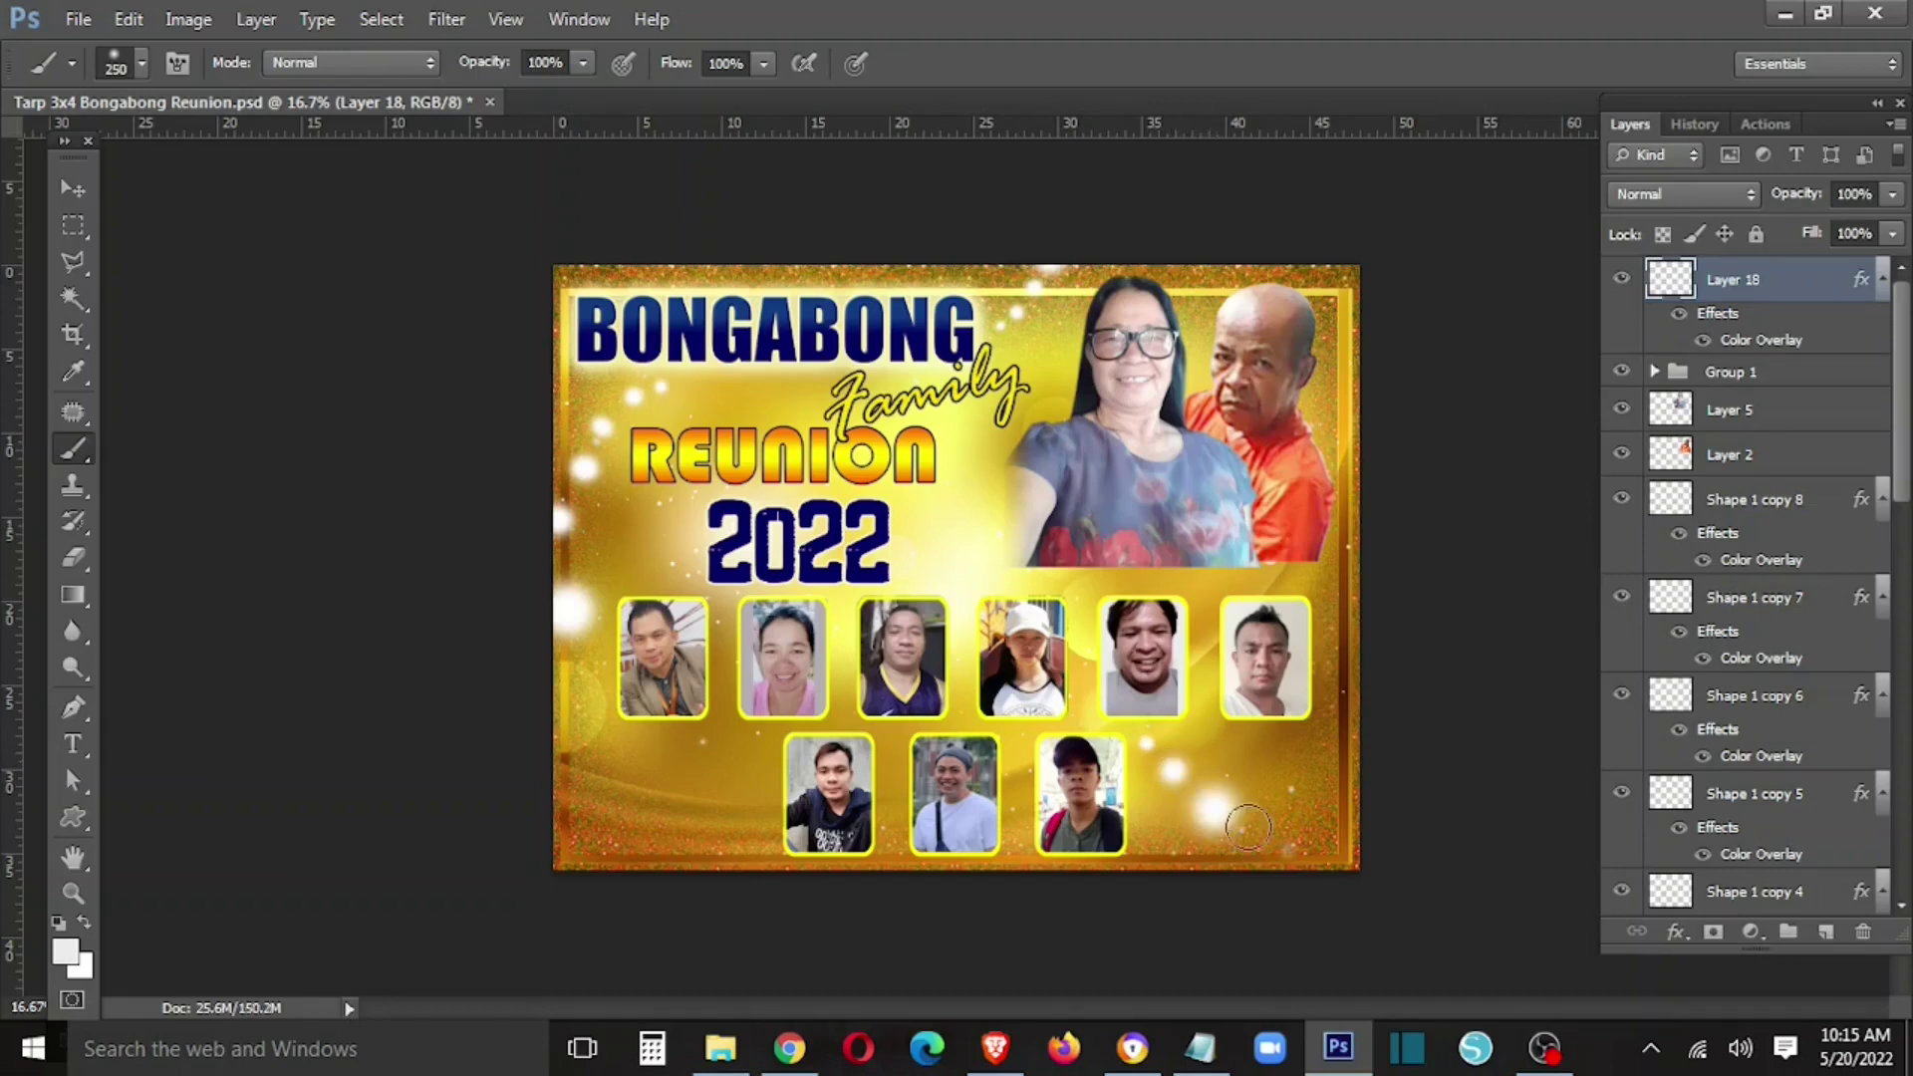
pyautogui.click(1285, 846)
# - Add more soft white dots of increasing size along the lower left of the tarp
pyautogui.press('[')
pyautogui.press('[')
pyautogui.press('[')
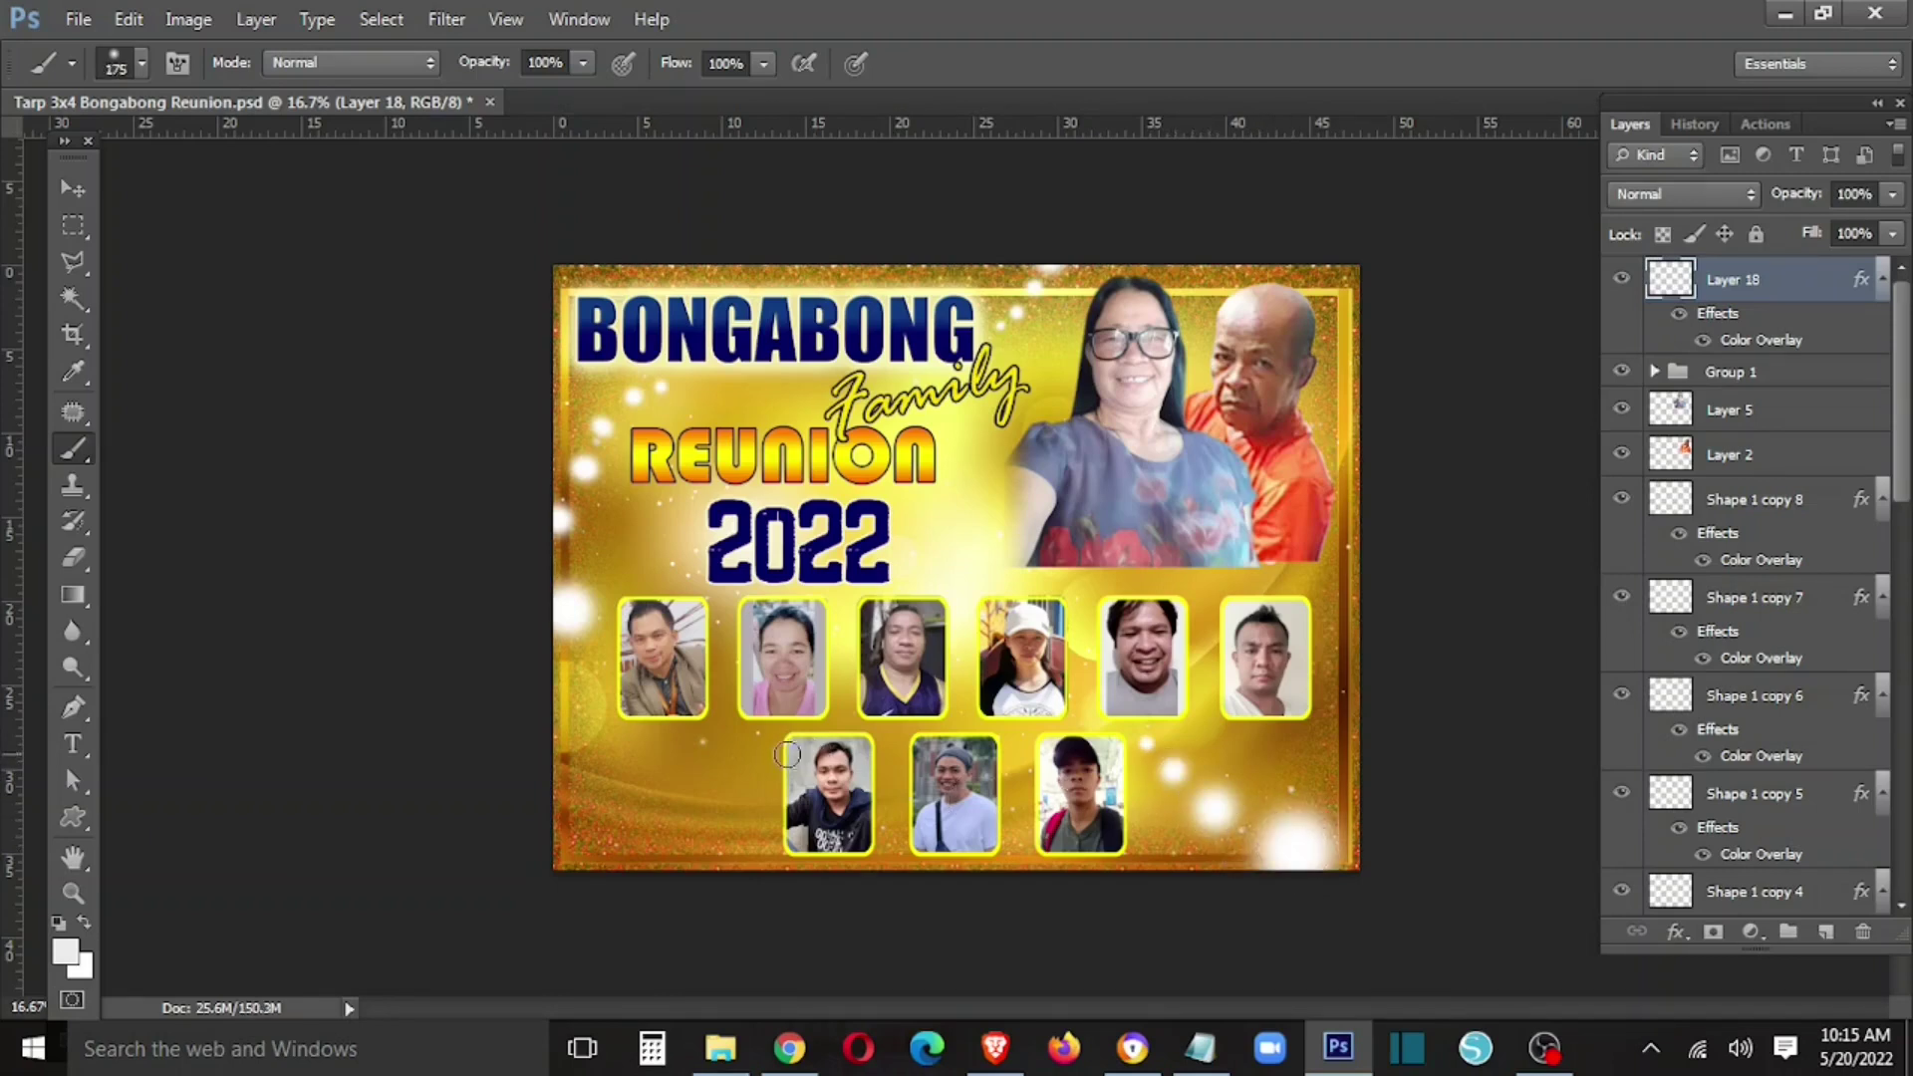
pyautogui.click(704, 777)
pyautogui.press(']')
pyautogui.press(']')
pyautogui.press(']')
pyautogui.click(648, 774)
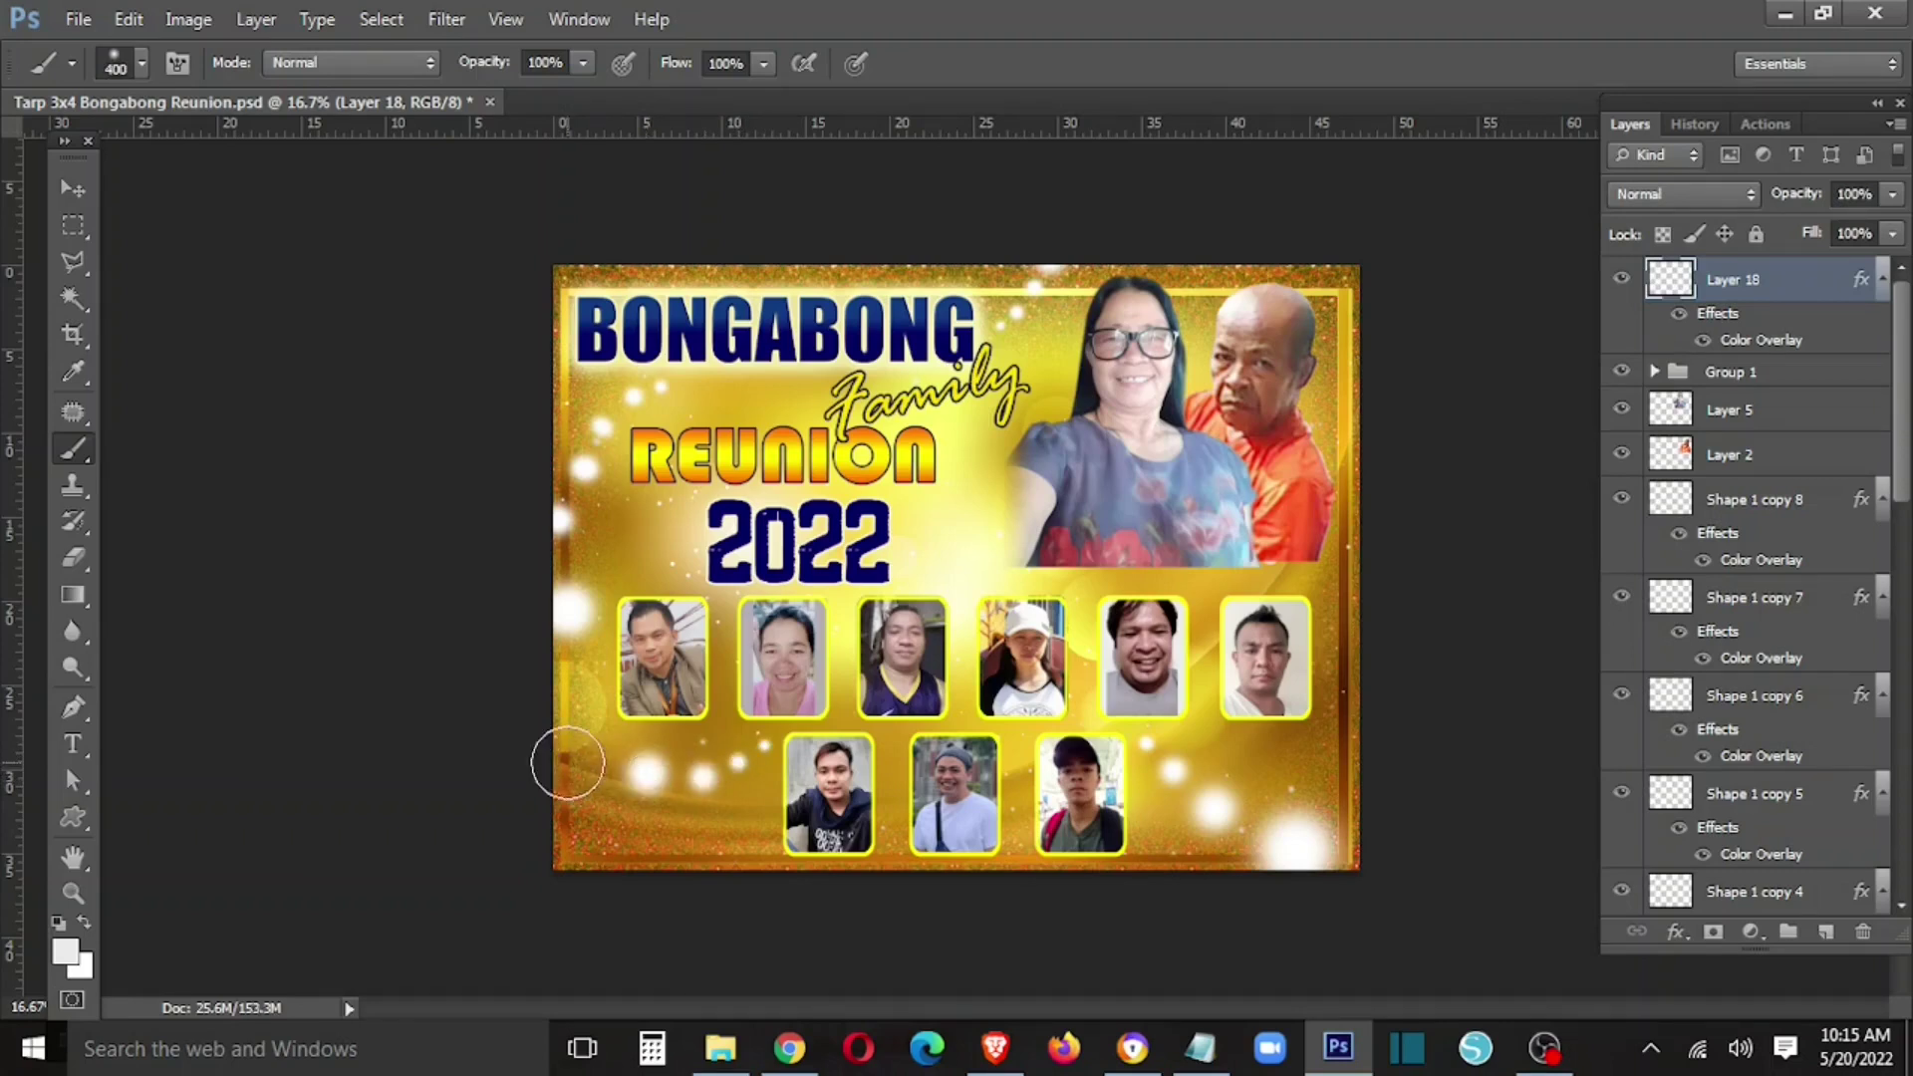
pyautogui.click(568, 765)
pyautogui.press('v')
pyautogui.press('b')
pyautogui.click(142, 62)
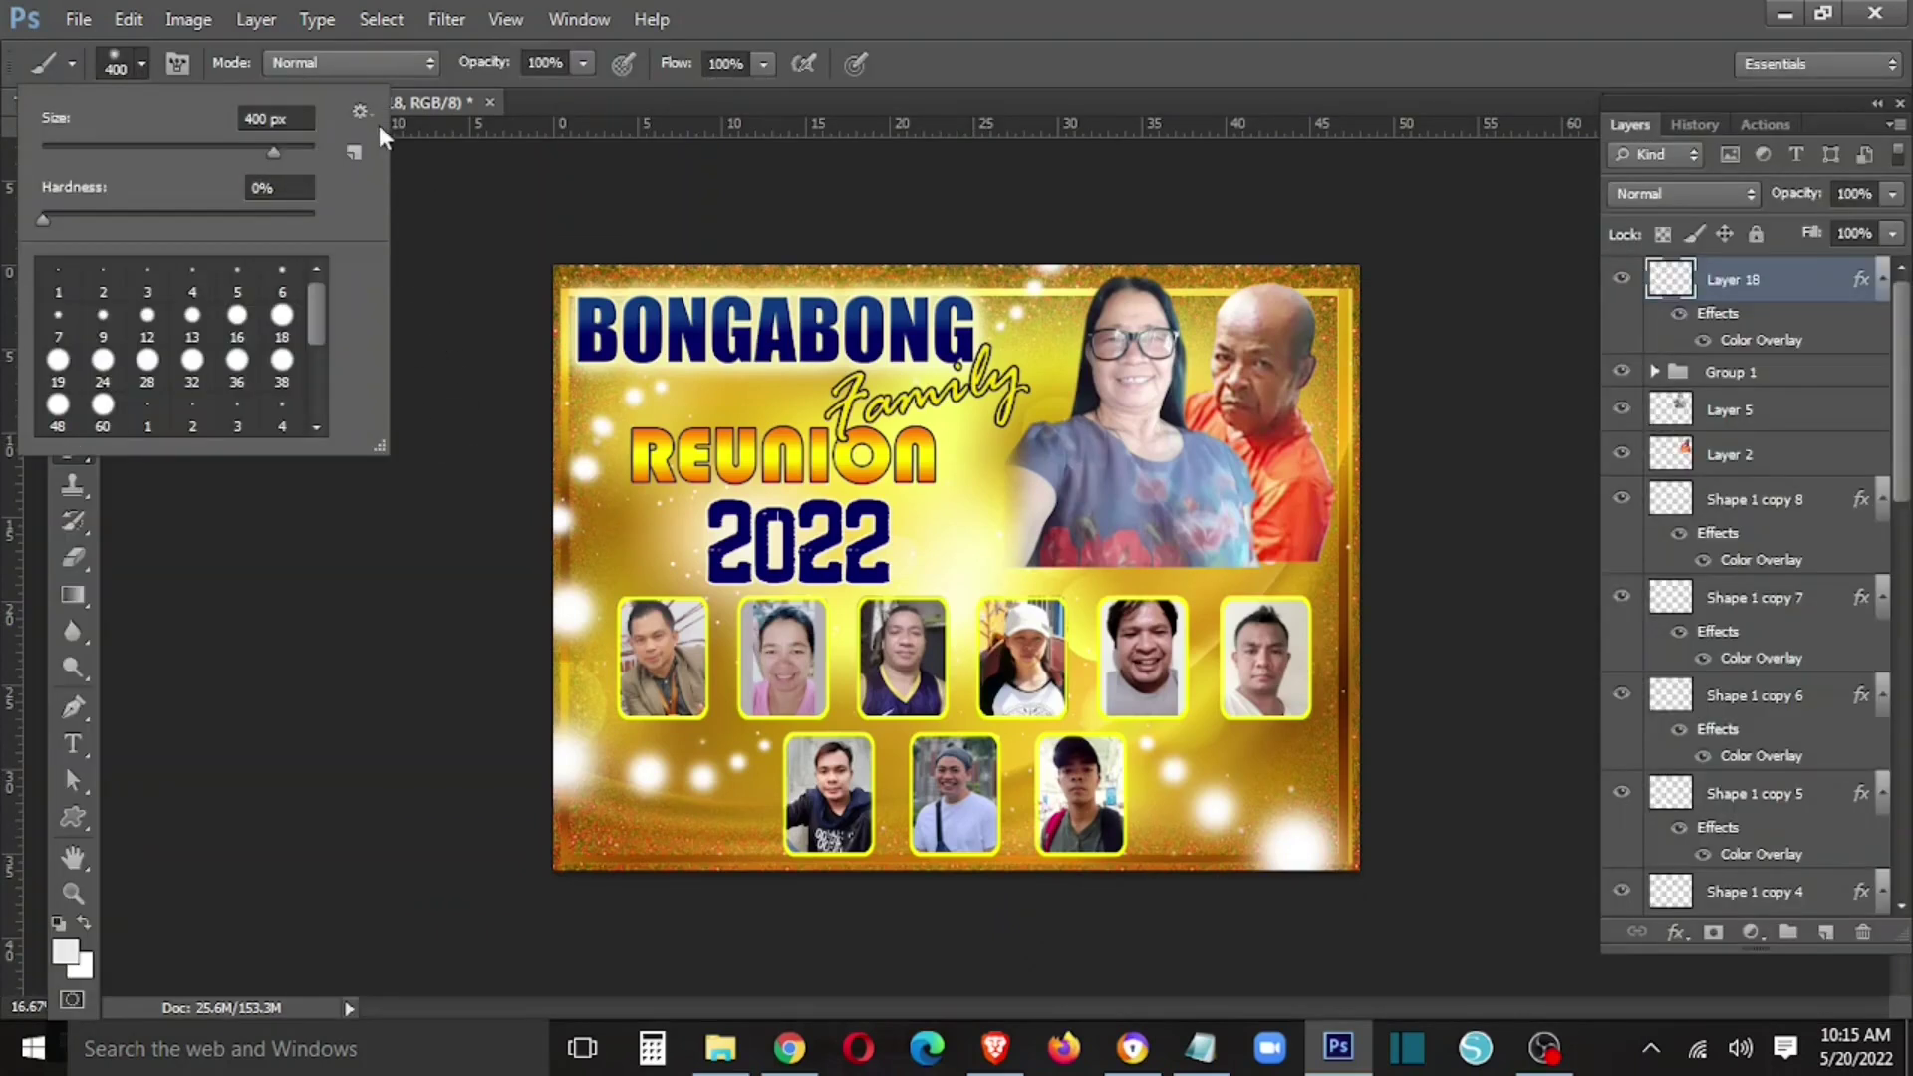
# - Replace the current brush set with Assorted Brushes
pyautogui.click(360, 111)
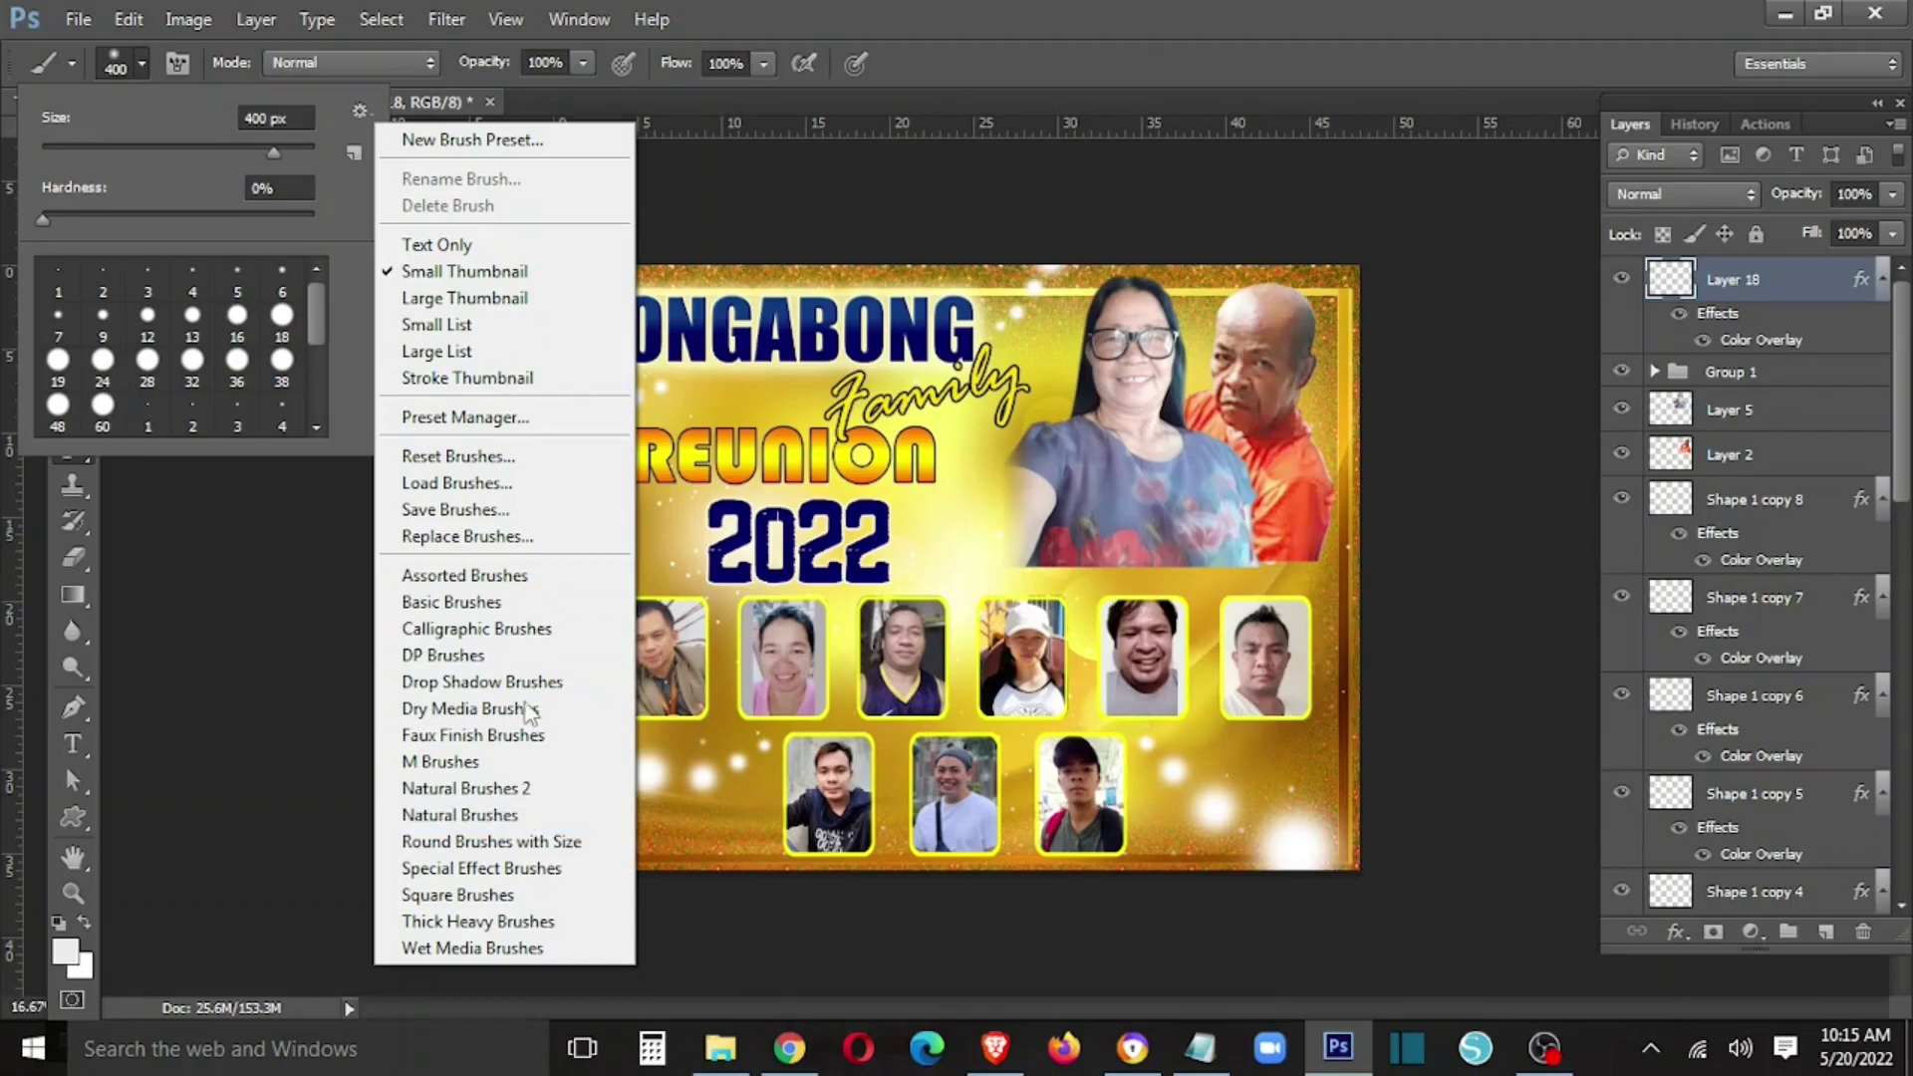
pyautogui.click(339, 229)
pyautogui.click(360, 111)
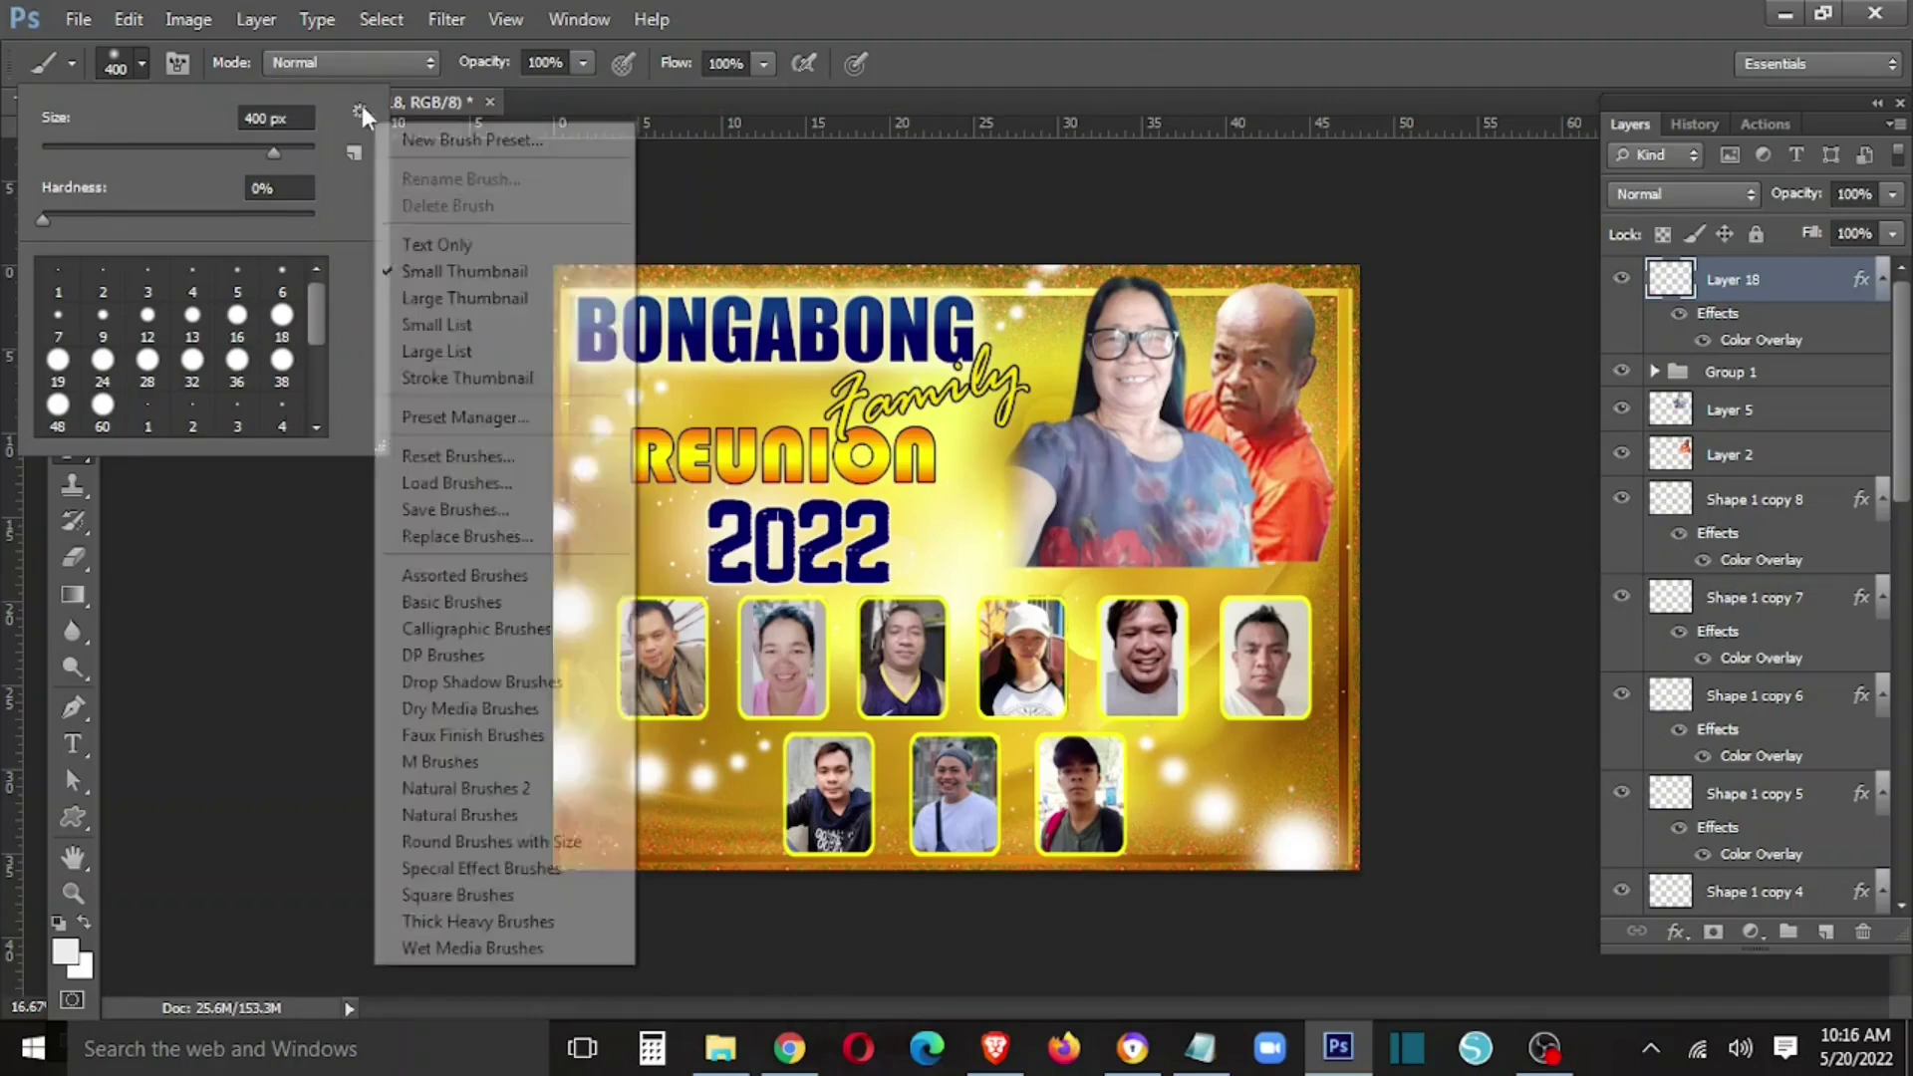
pyautogui.click(464, 575)
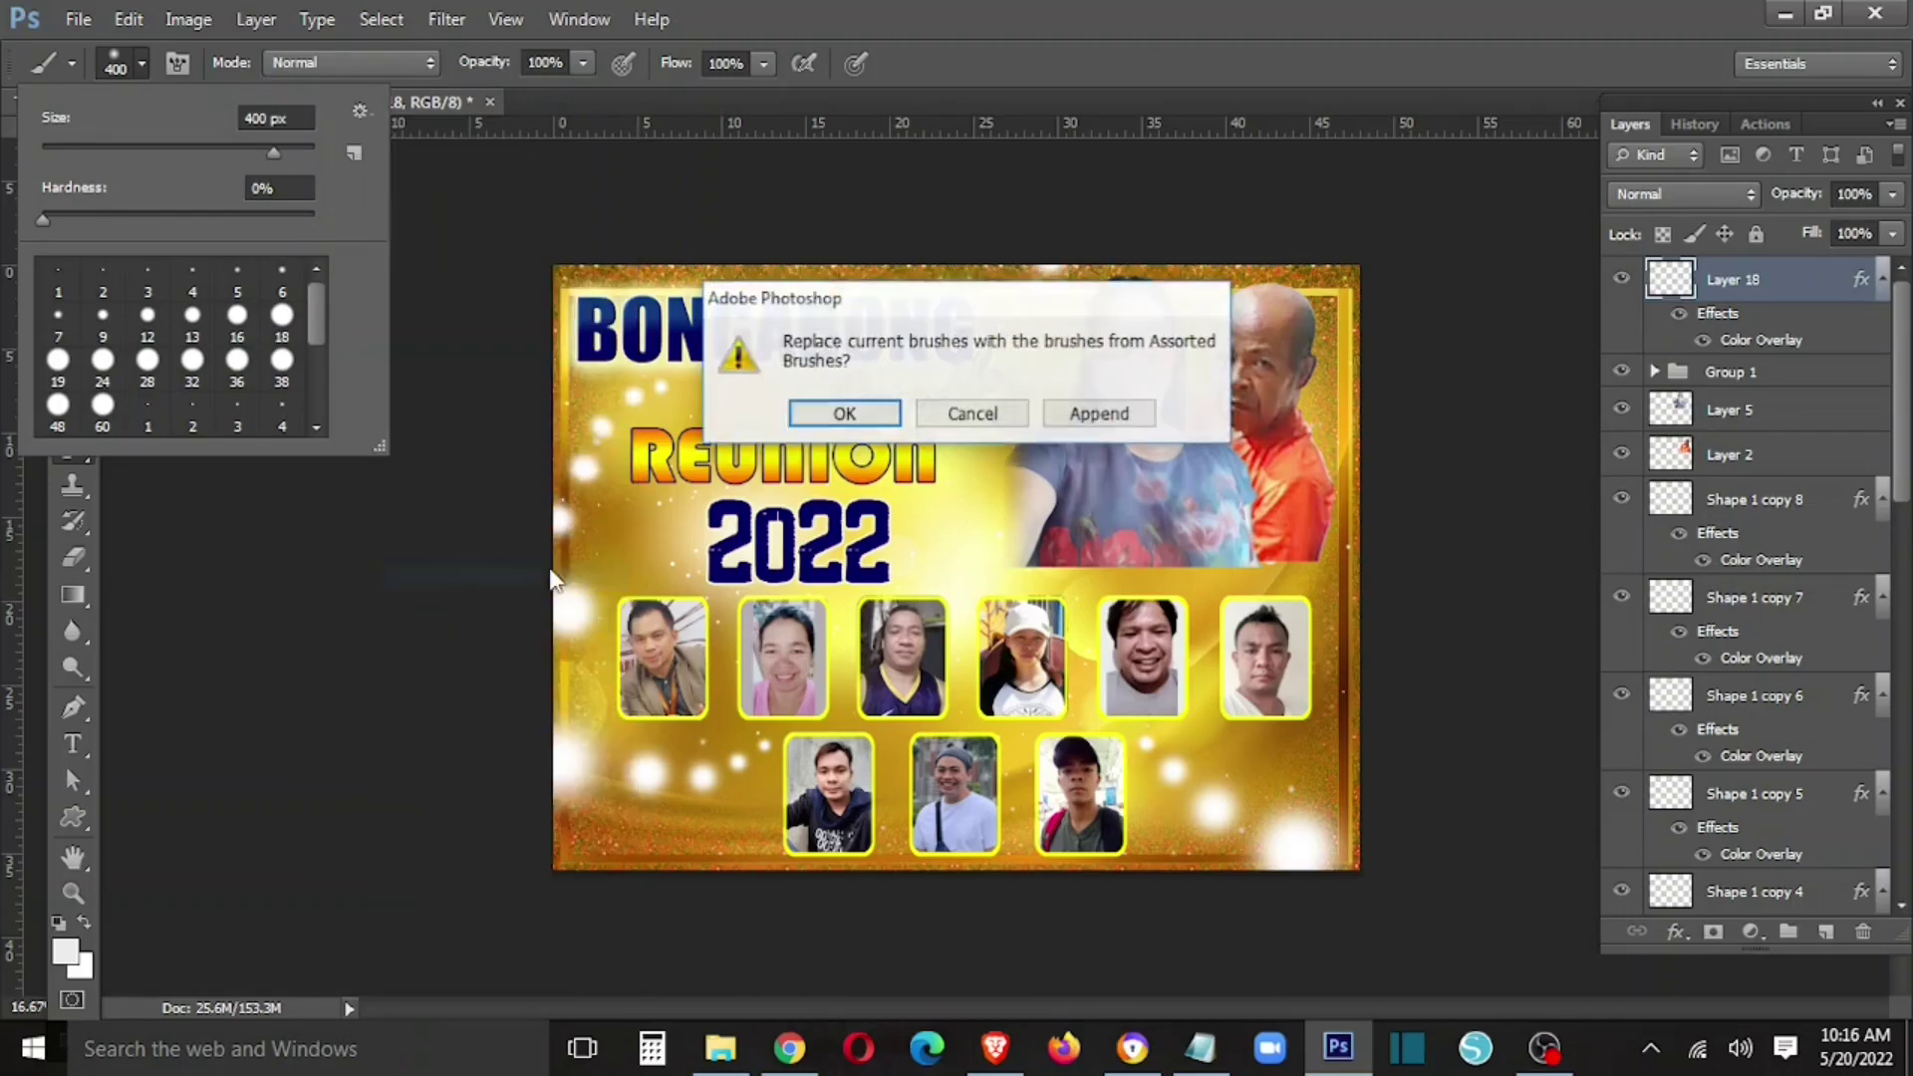
pyautogui.click(877, 424)
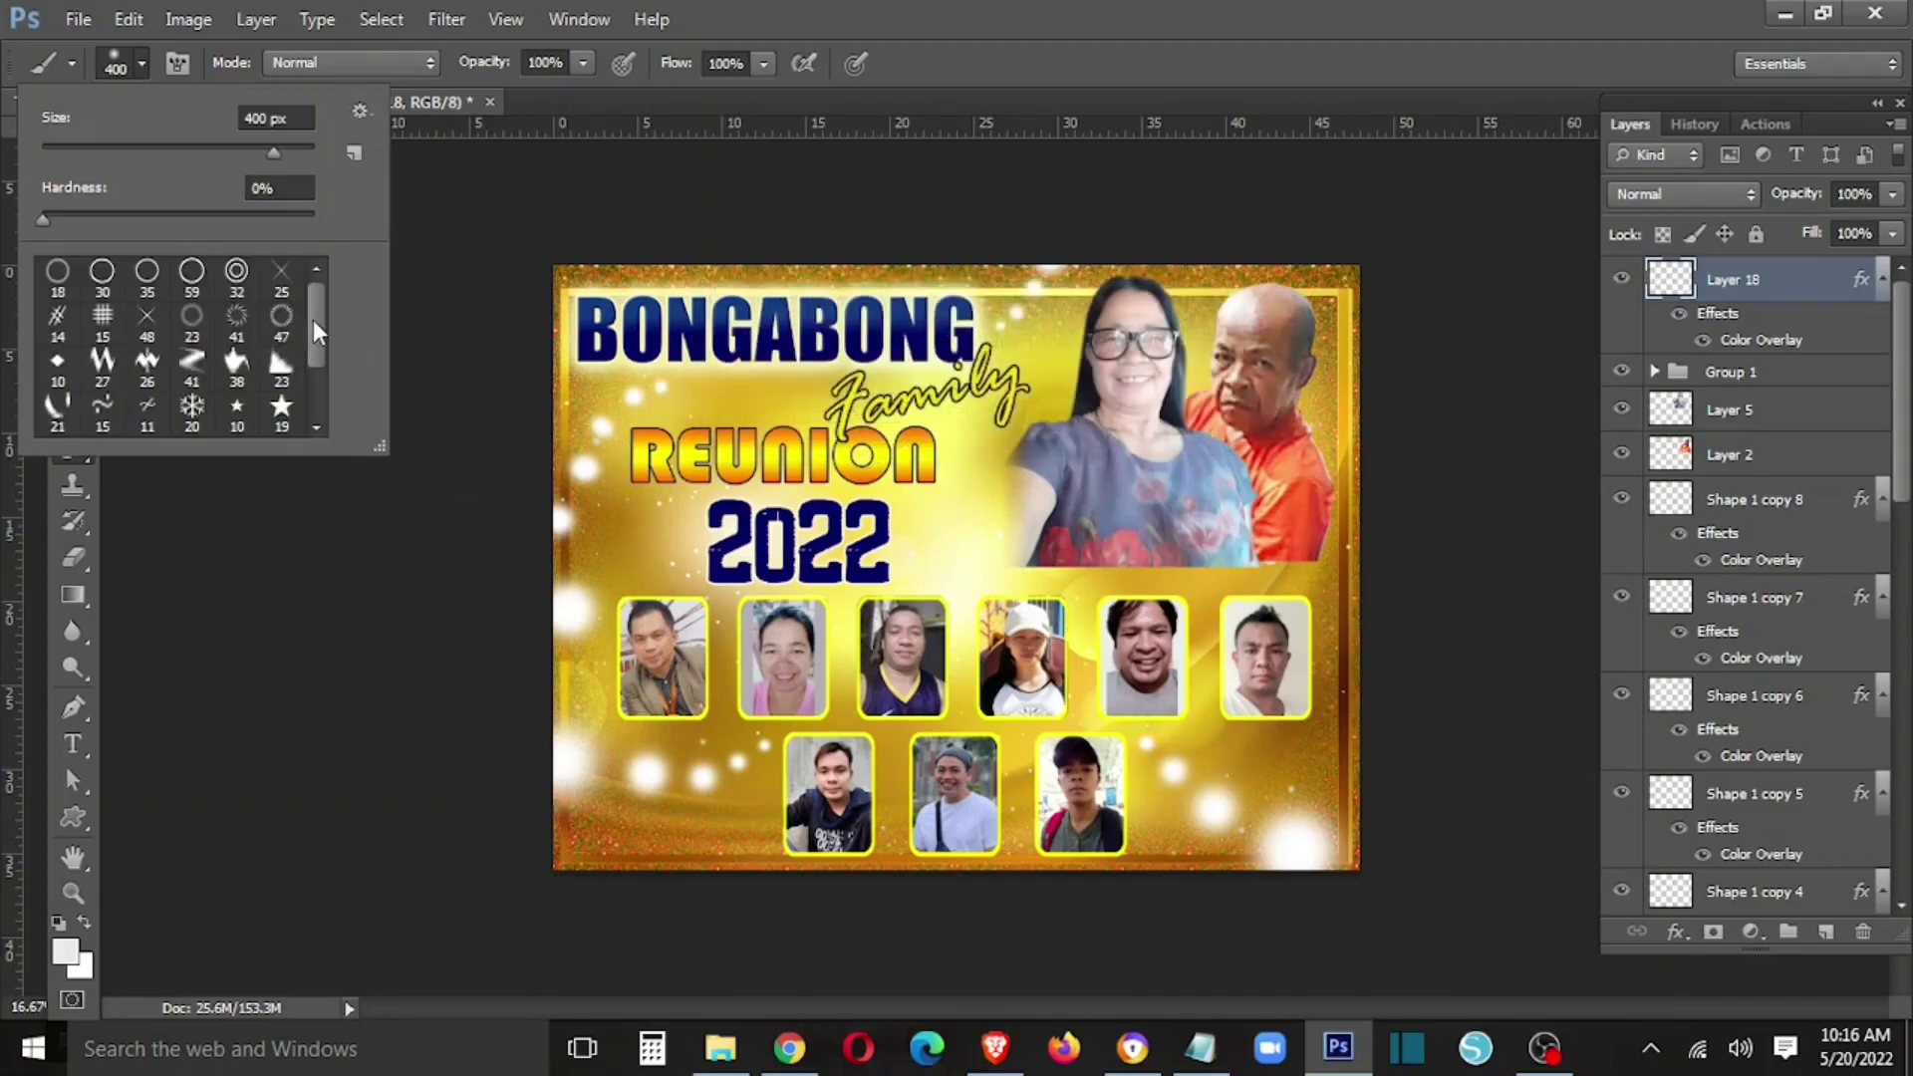
# - Choose the 50 px sparkle brush and stamp a white sparkle near the top beside the parents' photo
pyautogui.moveTo(313, 321); pyautogui.dragTo(320, 414)
pyautogui.click(62, 371)
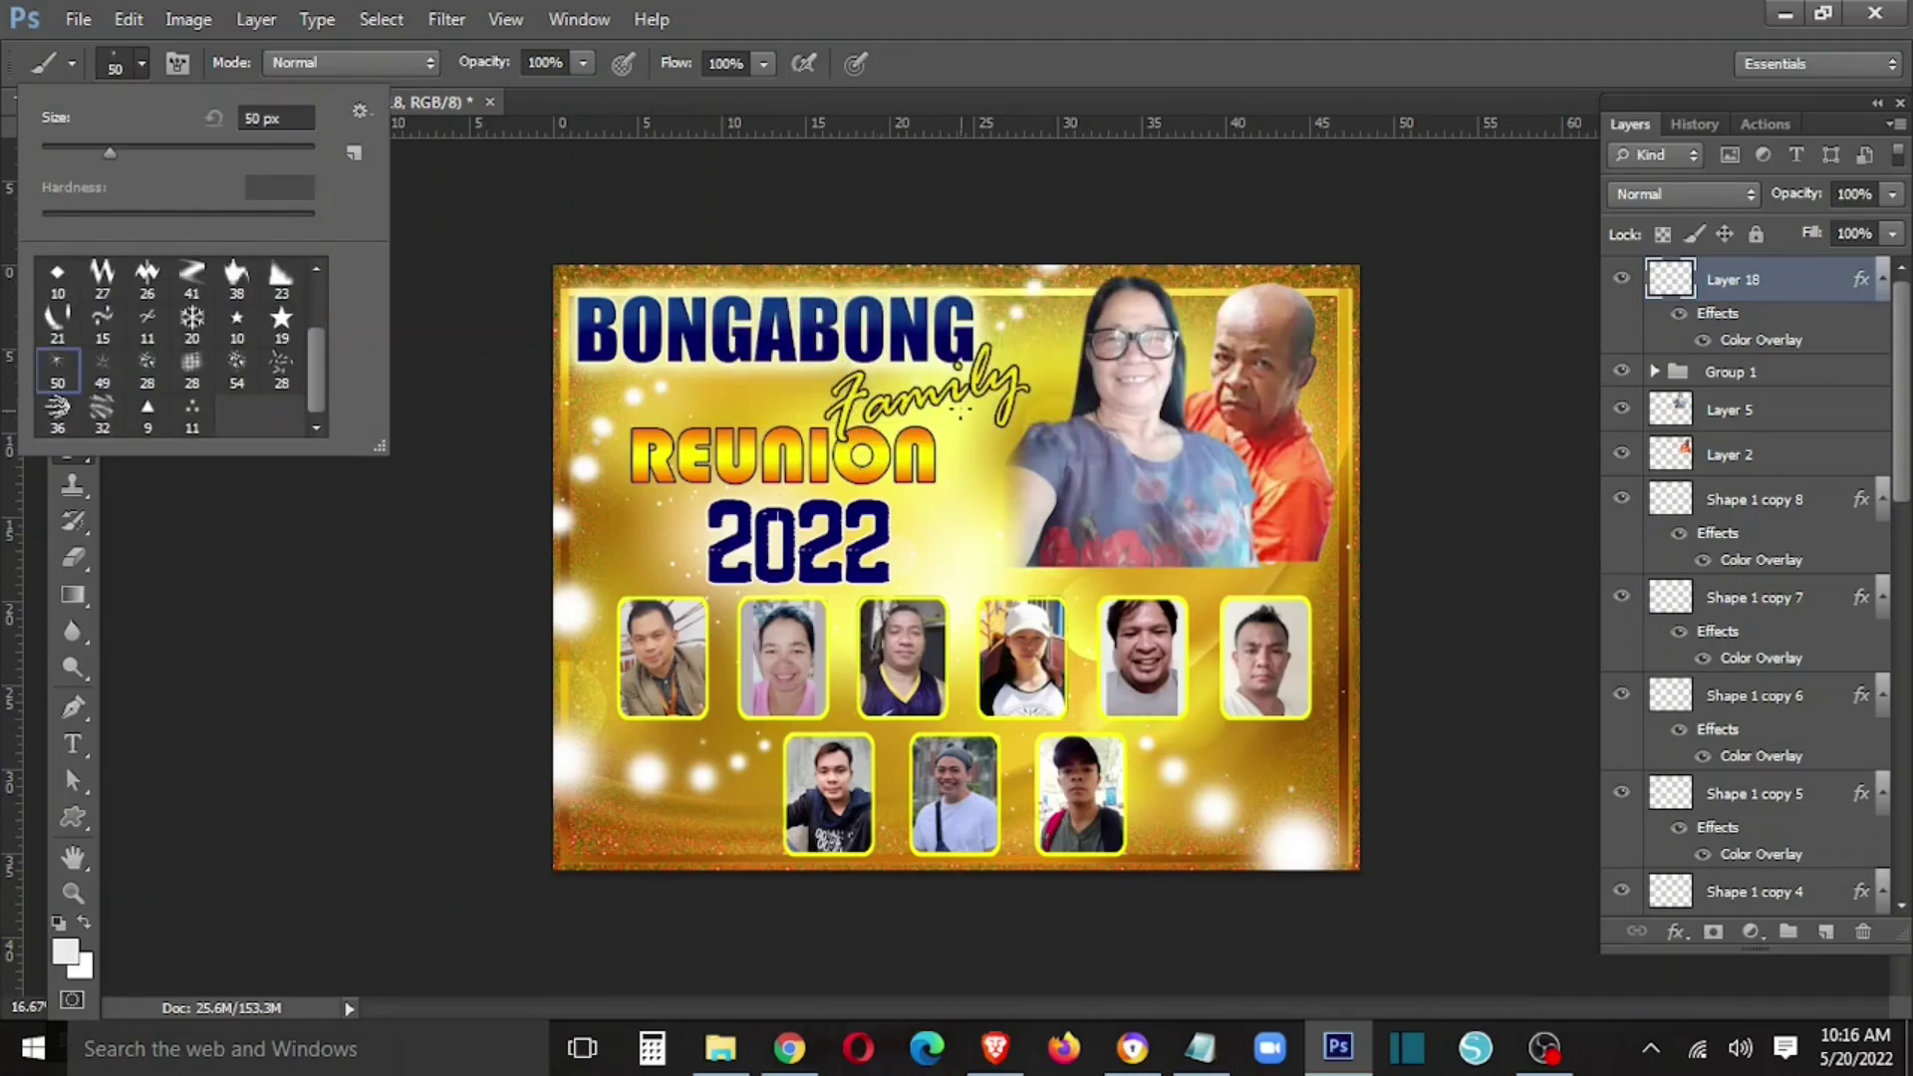
pyautogui.press(']')
pyautogui.press(']')
pyautogui.press(']')
pyautogui.press(']')
pyautogui.click(1035, 342)
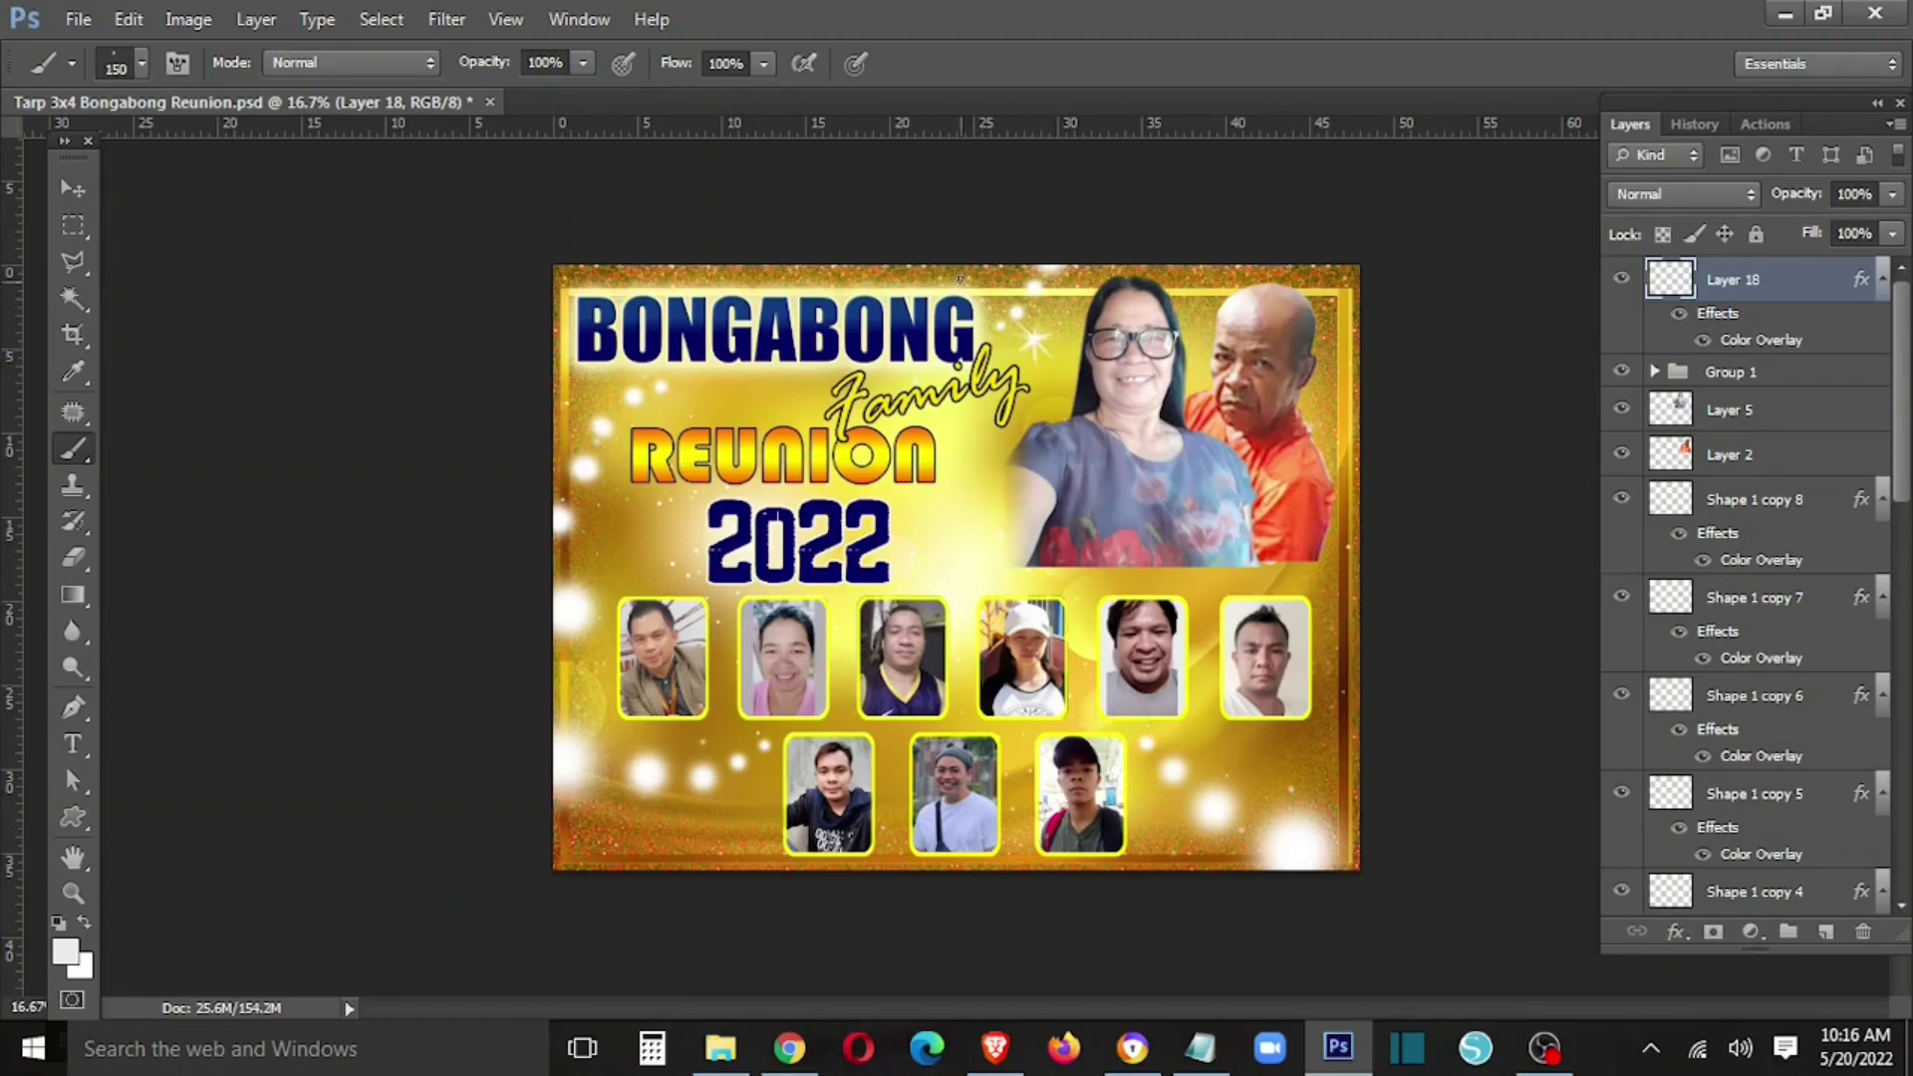
# - Stamp white sparkles beside the title, on both sides of 2022 and near the lower-right photos
pyautogui.click(729, 397)
pyautogui.click(590, 393)
pyautogui.press('[')
pyautogui.click(951, 510)
pyautogui.click(635, 552)
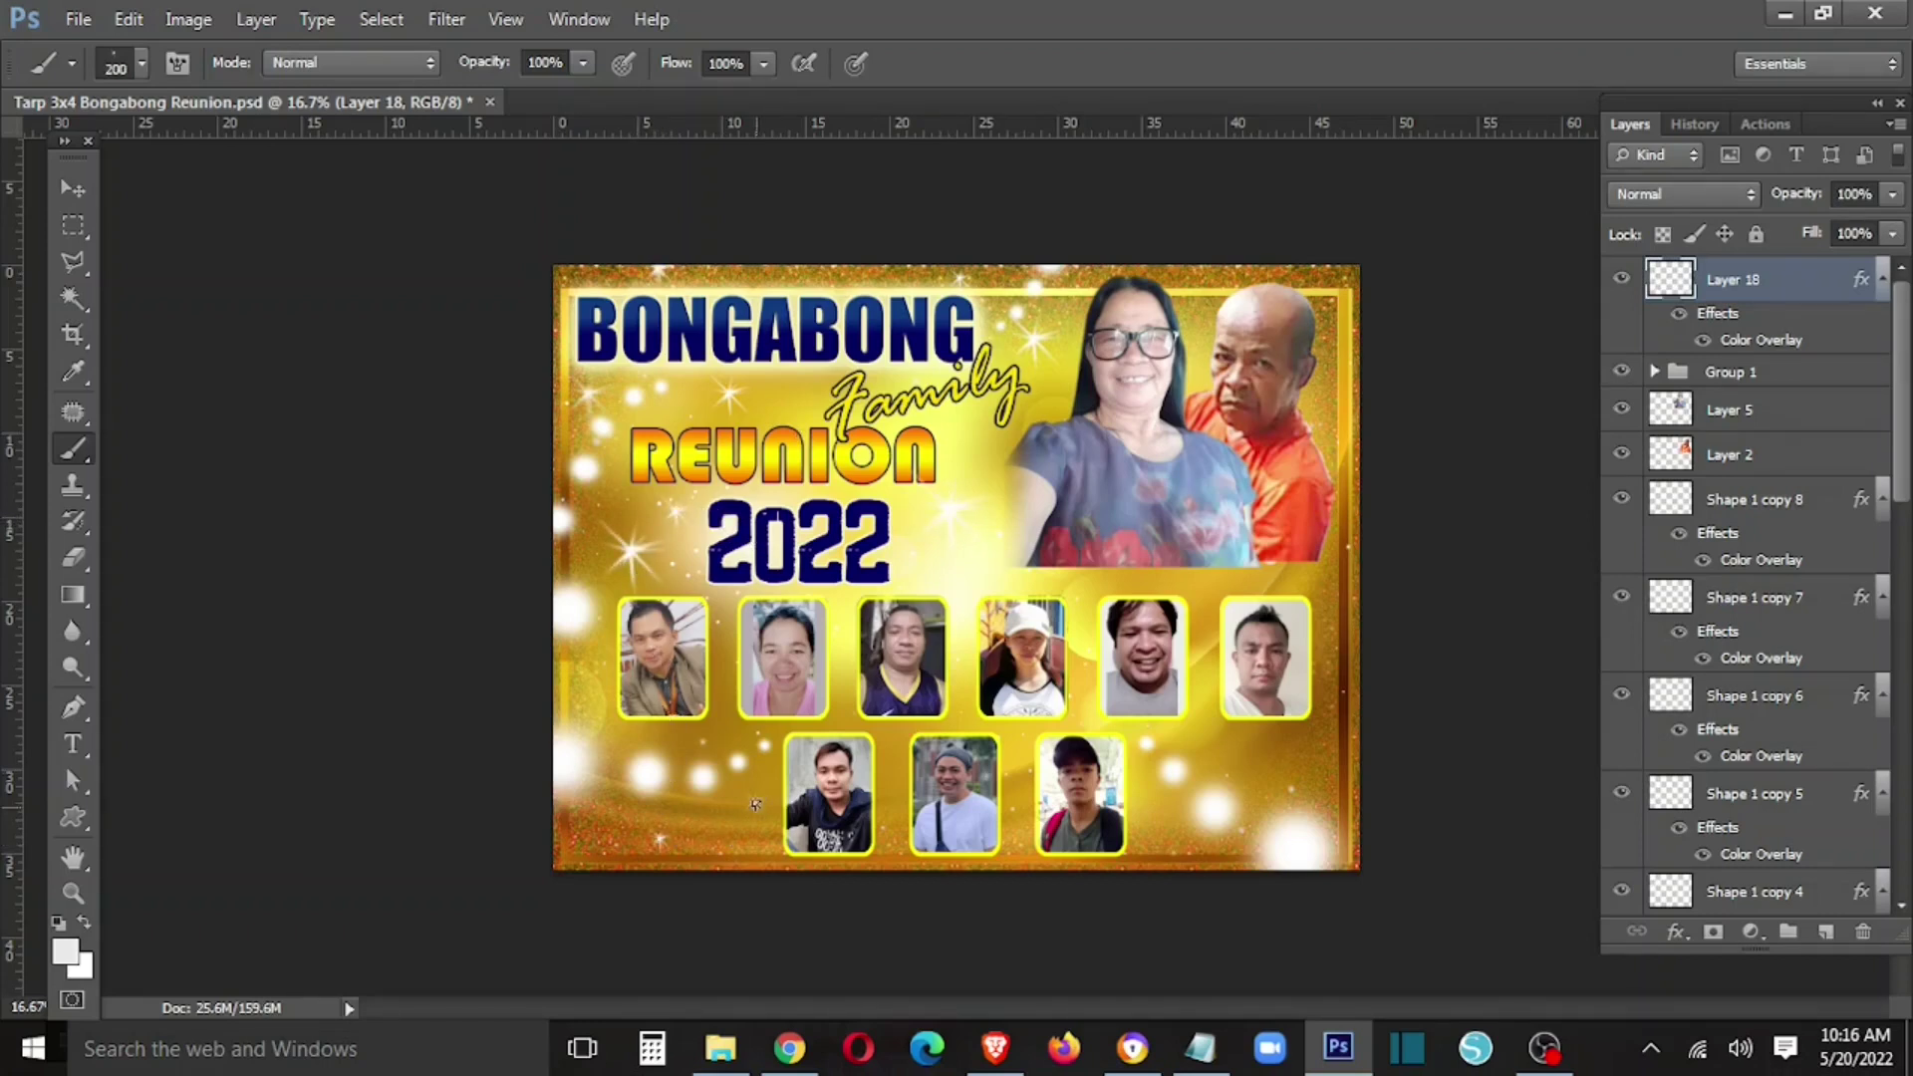
pyautogui.click(1308, 767)
pyautogui.press('v')
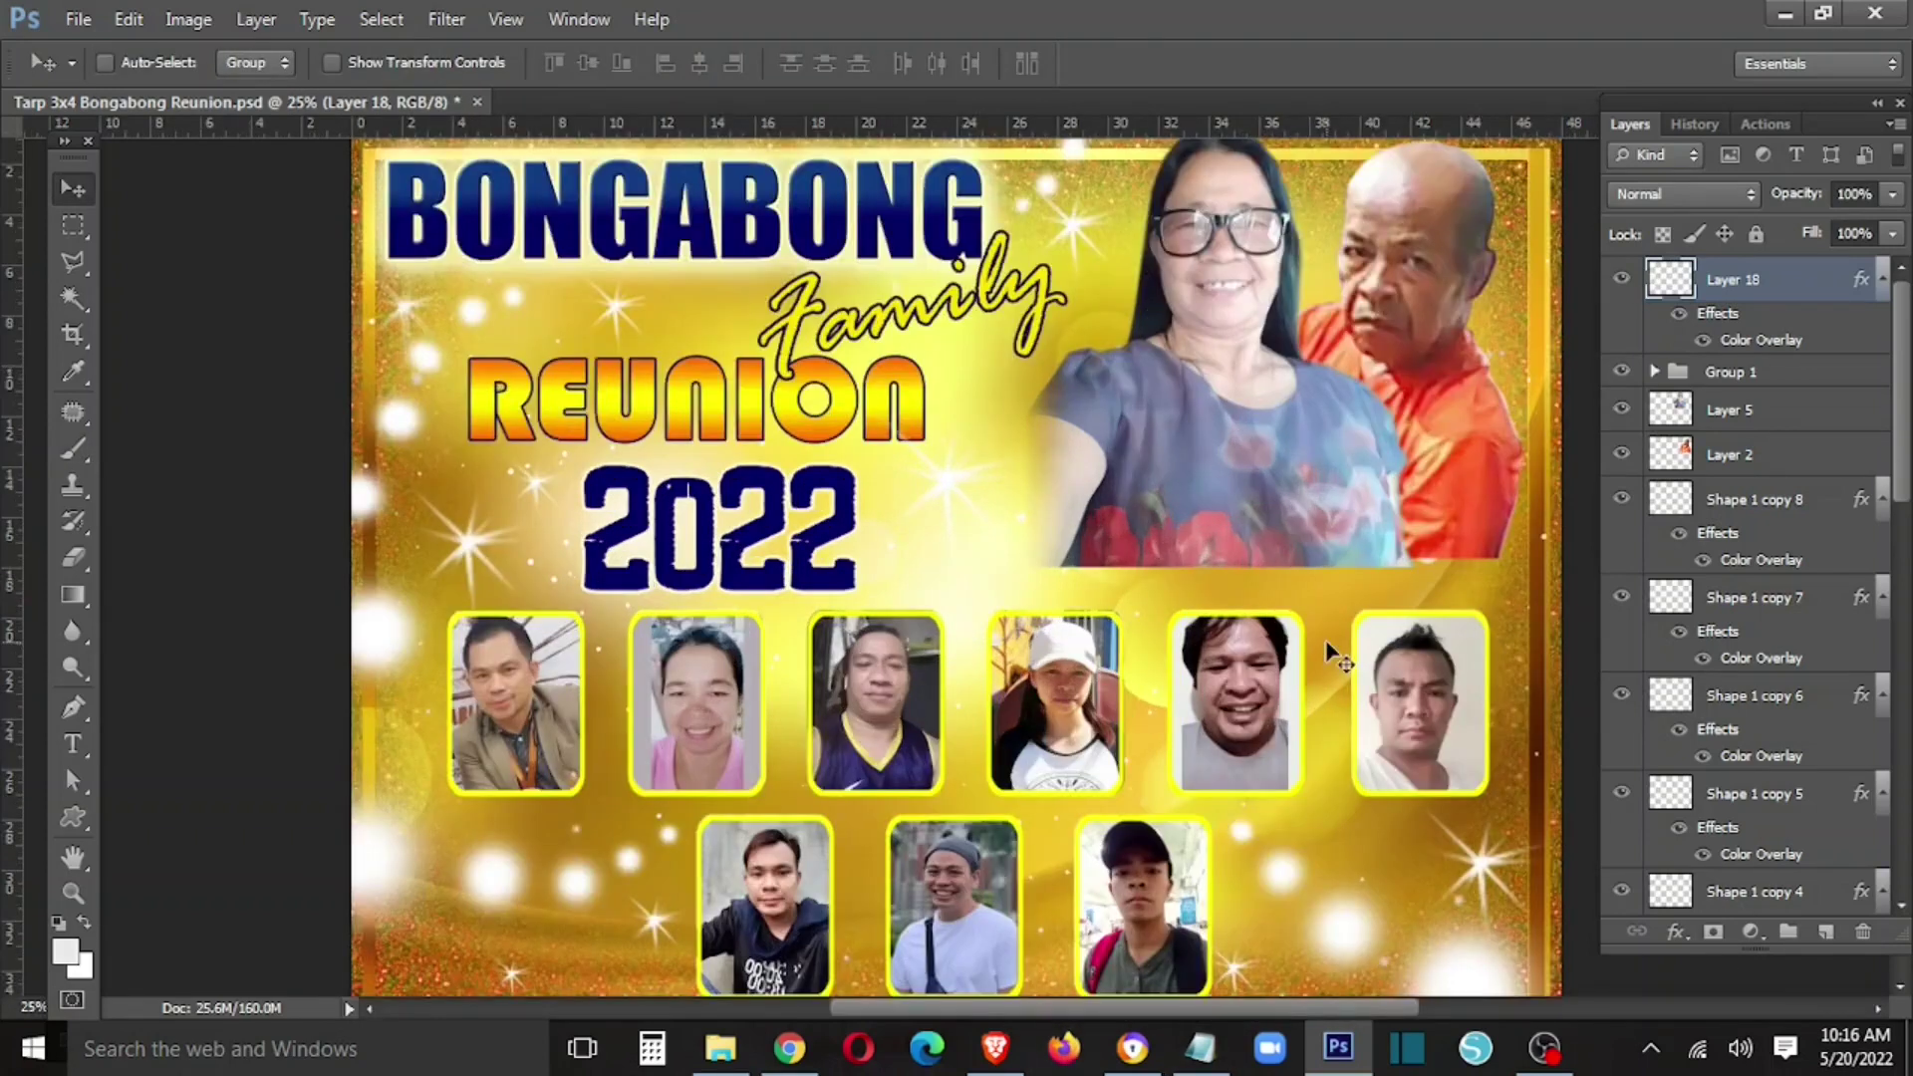